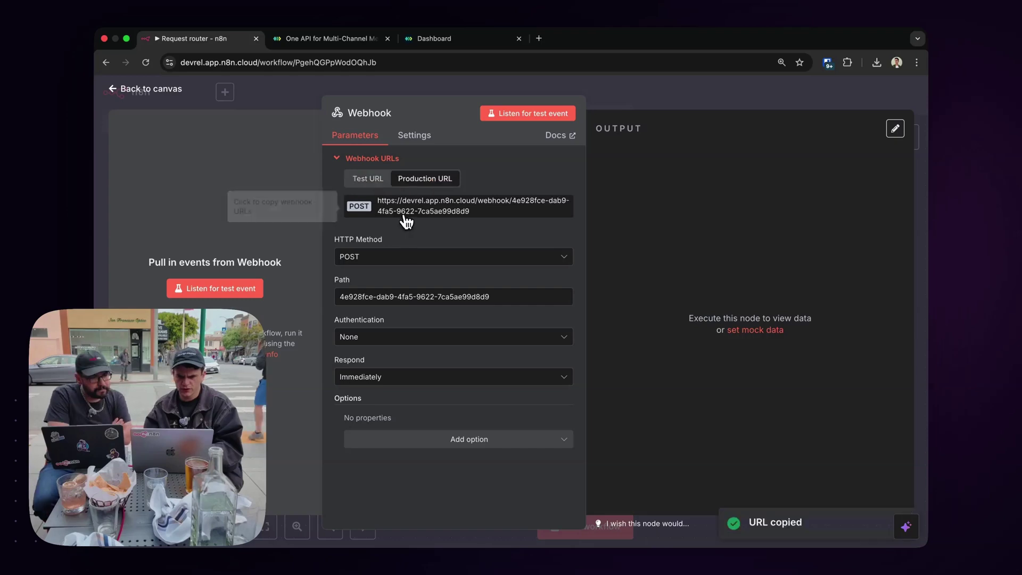
# Copy the Webhook node's production URL and return to the Request router canvas.
pyautogui.click(451, 39)
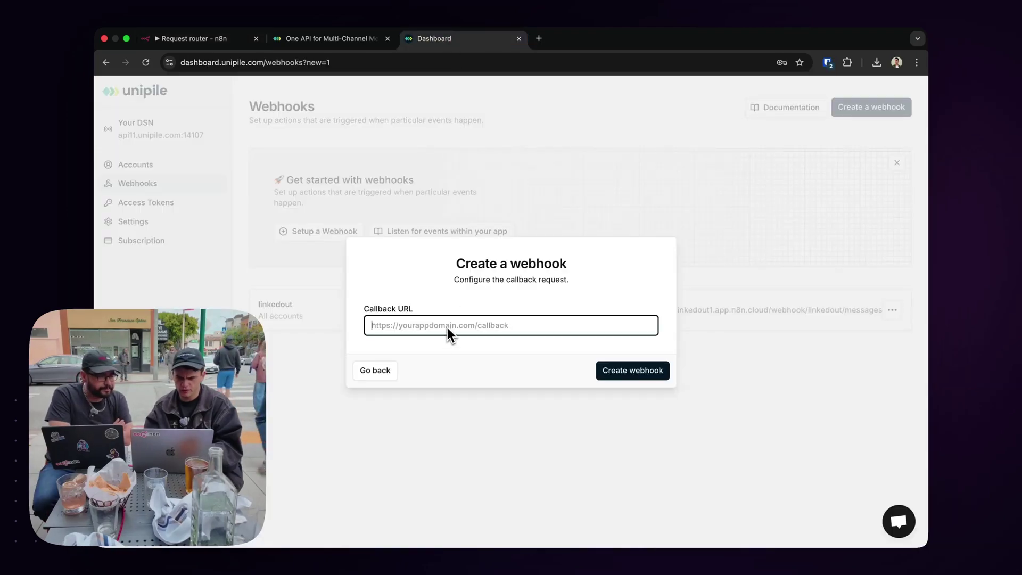
pyautogui.click(196, 39)
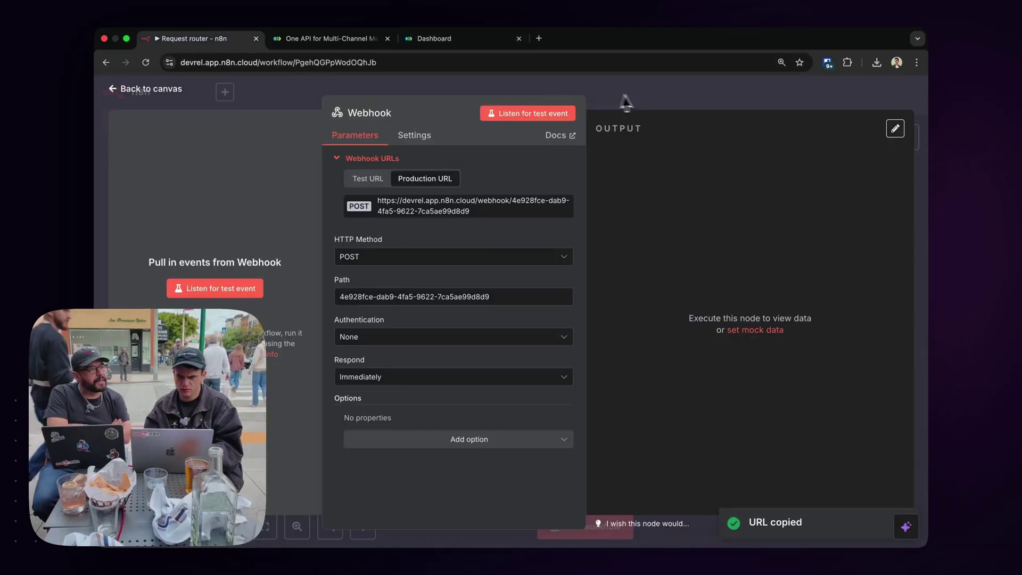
pyautogui.click(614, 101)
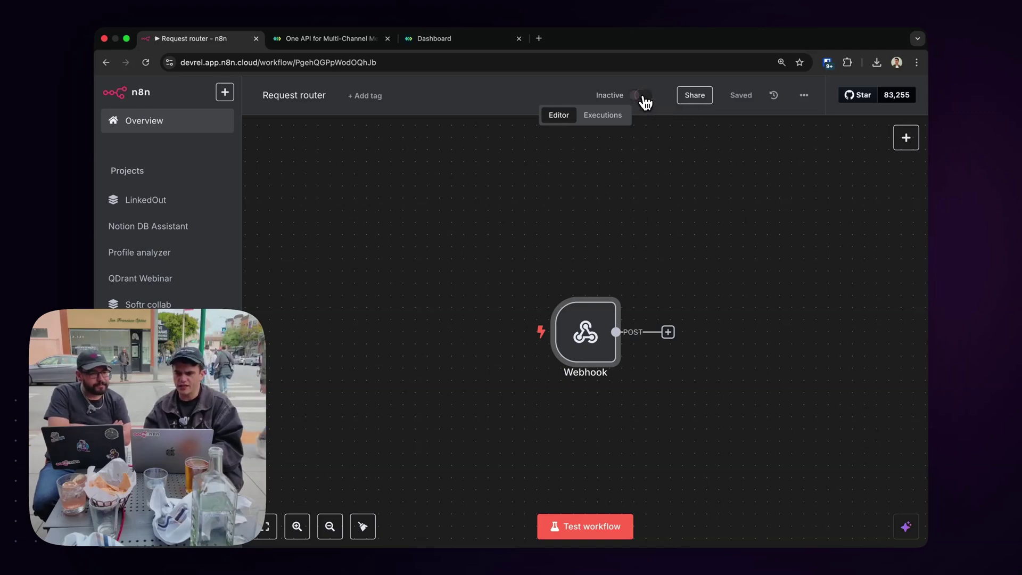
# Switch the Request router workflow from Inactive to Active and dismiss the activation notices.
pyautogui.click(641, 96)
pyautogui.click(619, 345)
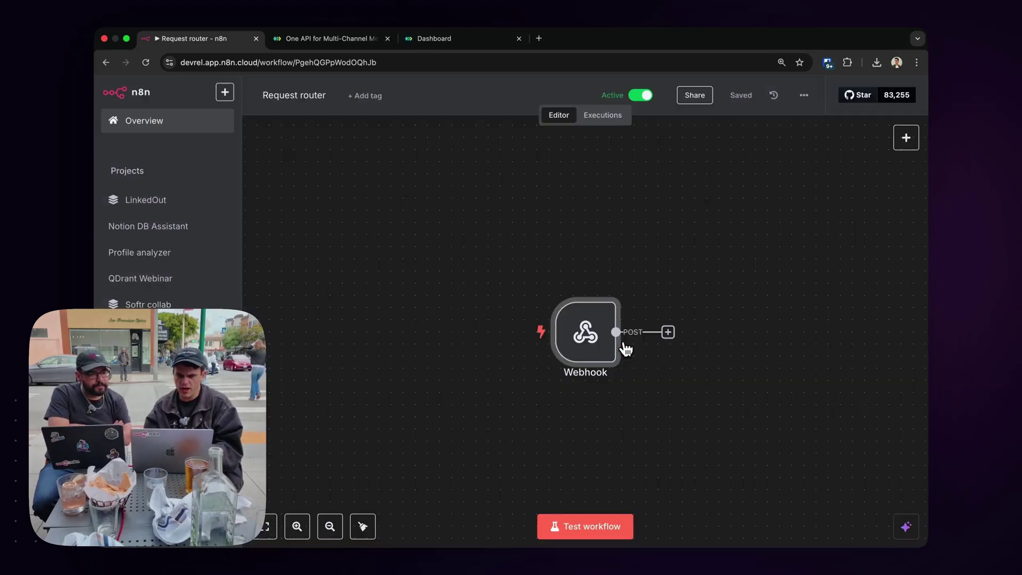
pyautogui.click(432, 41)
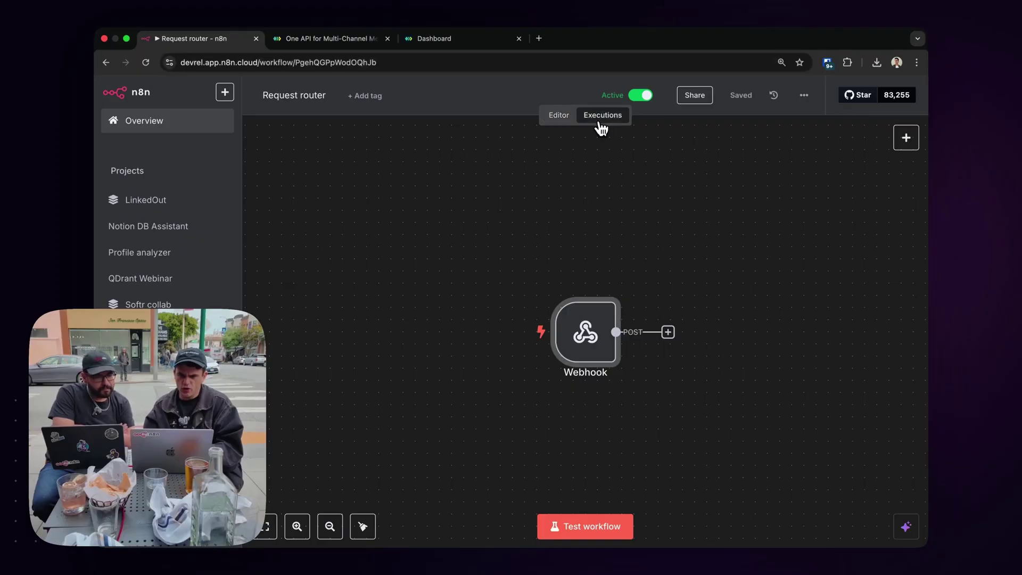
# Show the Request router workflow's Executions list with its one successful run.
pyautogui.click(602, 116)
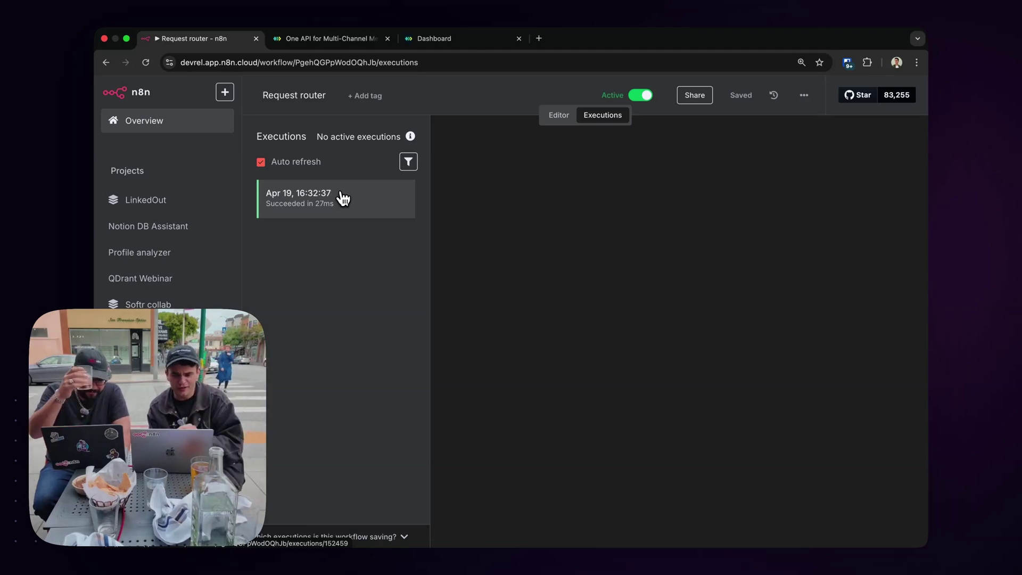
# Copy the successful execution to the editor and inspect the Webhook's incoming LinkedIn message output.
pyautogui.click(303, 196)
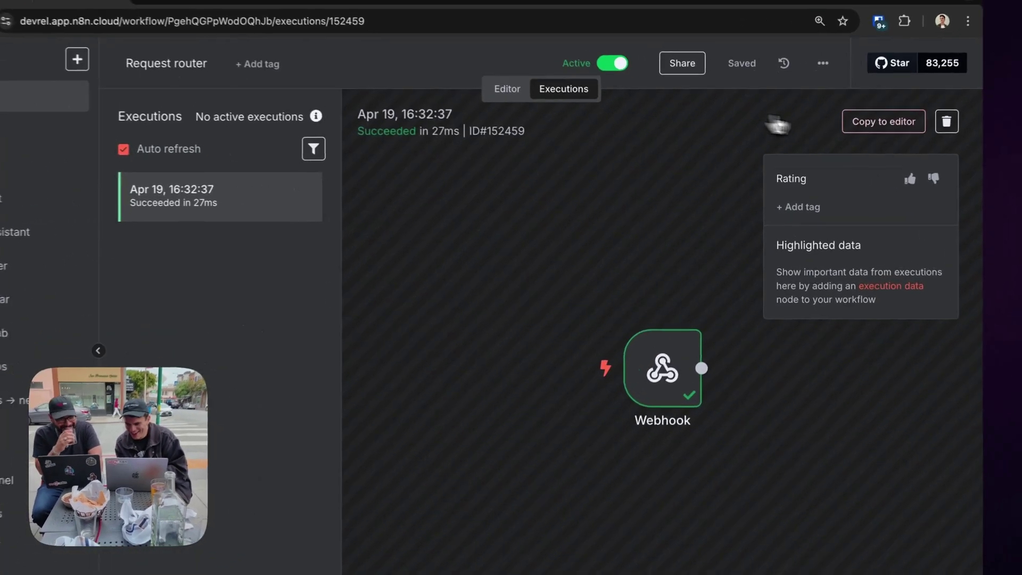
pyautogui.click(850, 140)
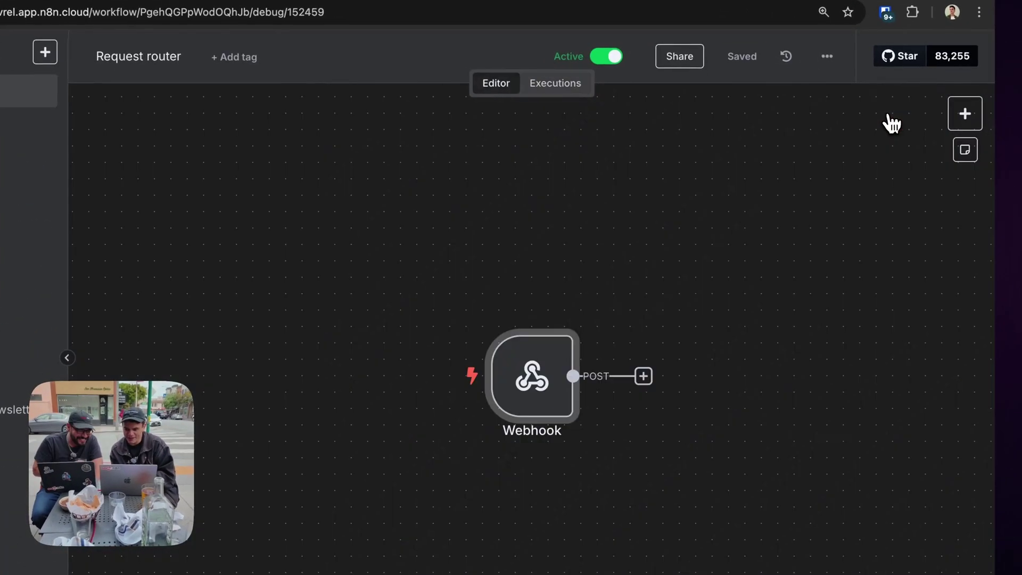
pyautogui.doubleClick(529, 373)
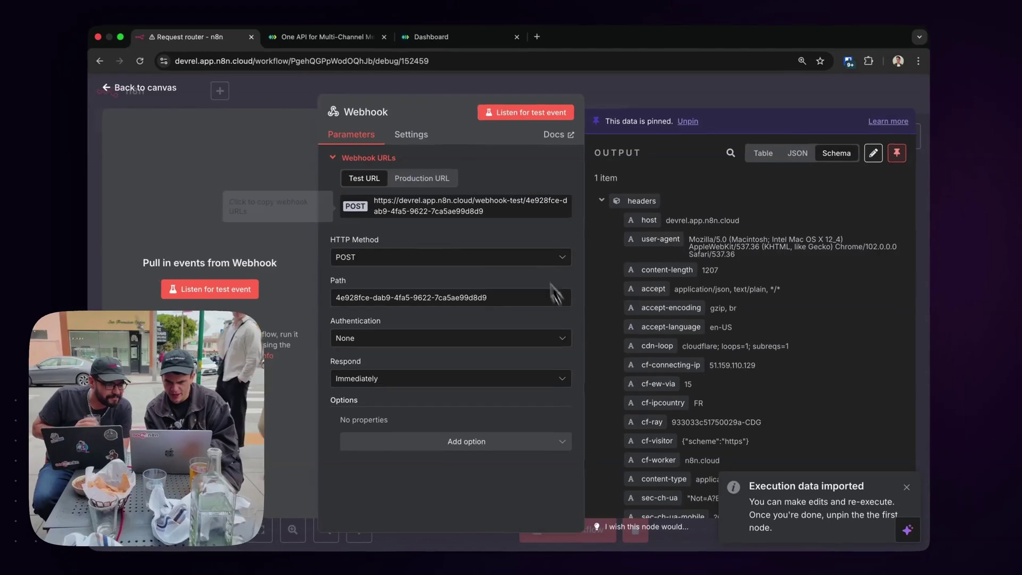
pyautogui.click(603, 205)
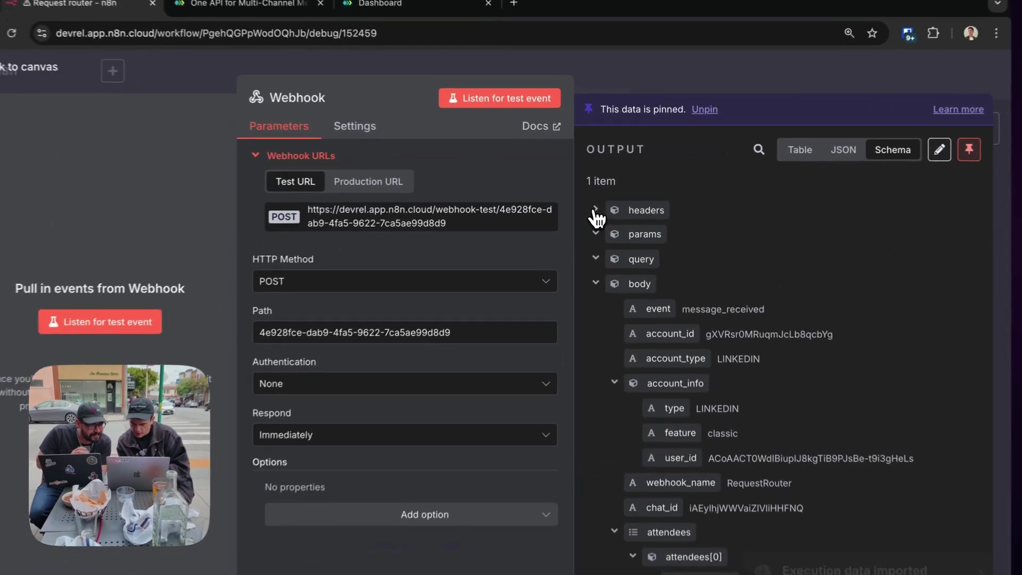
pyautogui.scroll(-5, 640, 257)
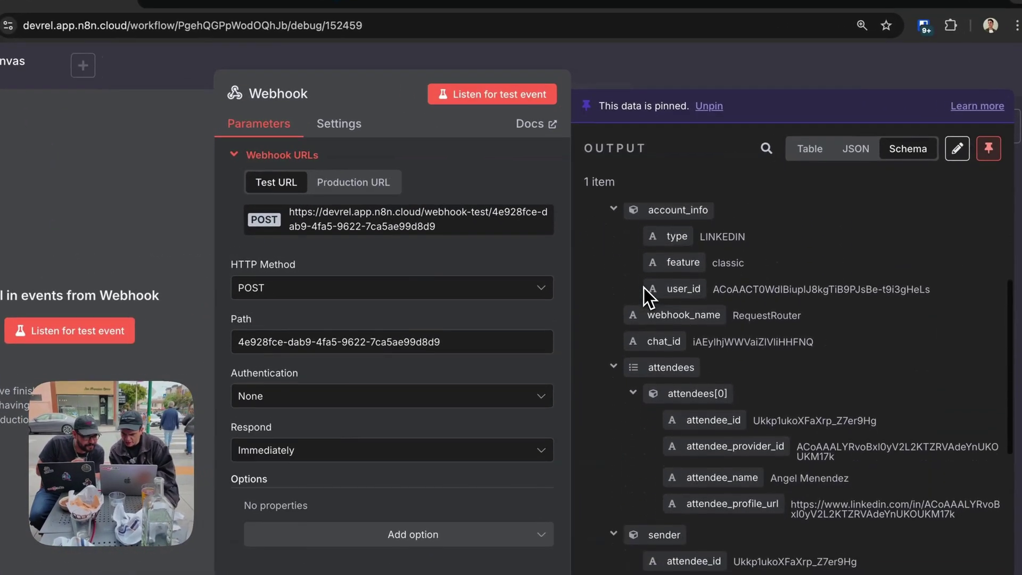
pyautogui.scroll(-1, 643, 288)
pyautogui.scroll(-5, 643, 290)
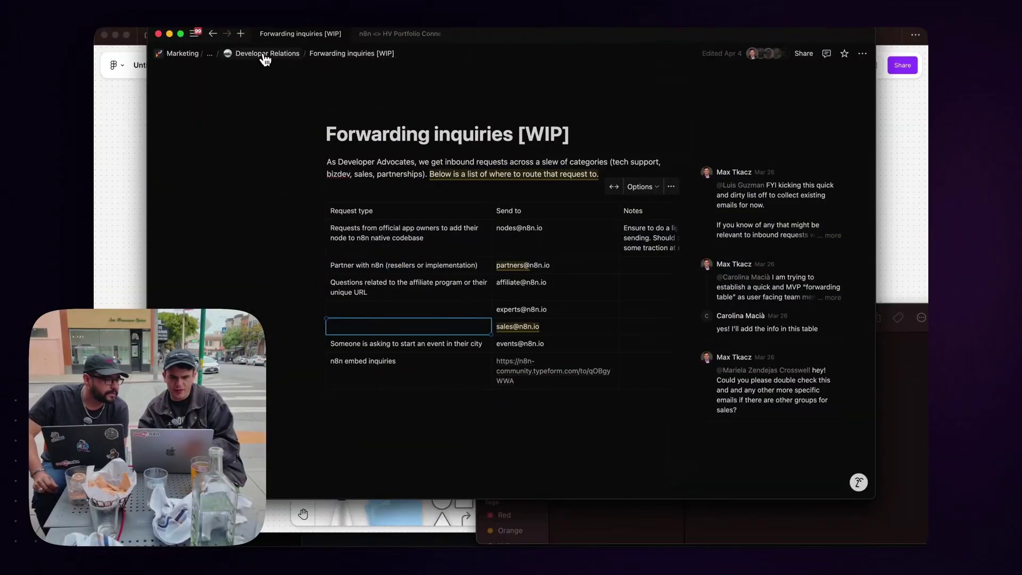
# Add a new empty database titled RequestRouterDB to the Developer Relations page.
pyautogui.click(265, 57)
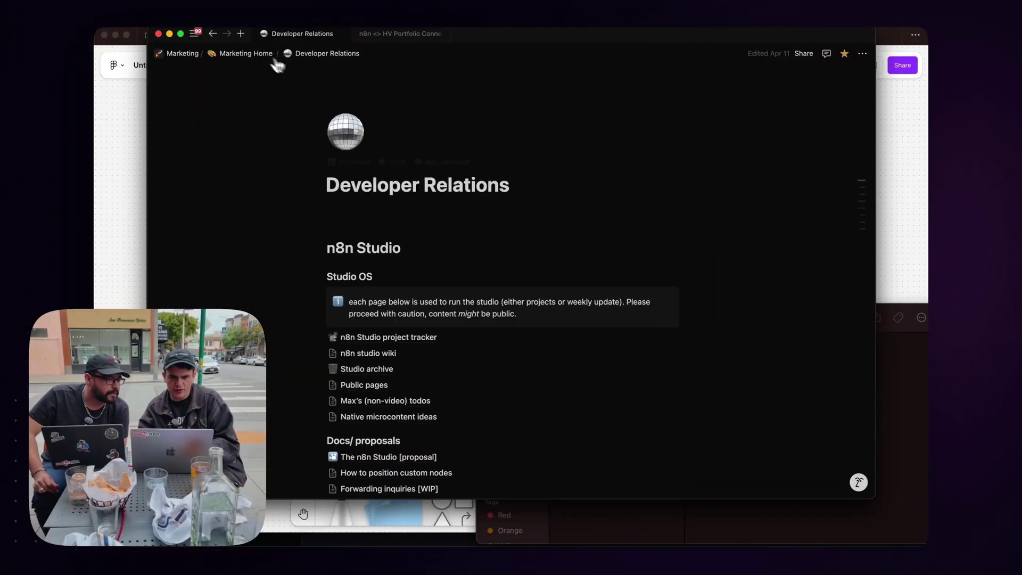
pyautogui.scroll(-5, 425, 322)
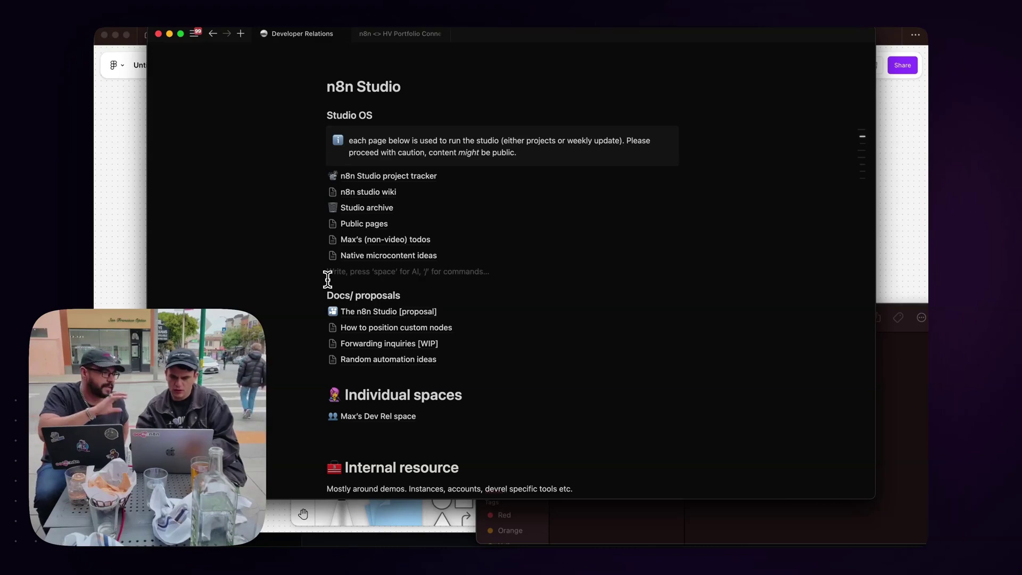
pyautogui.write('/pa')
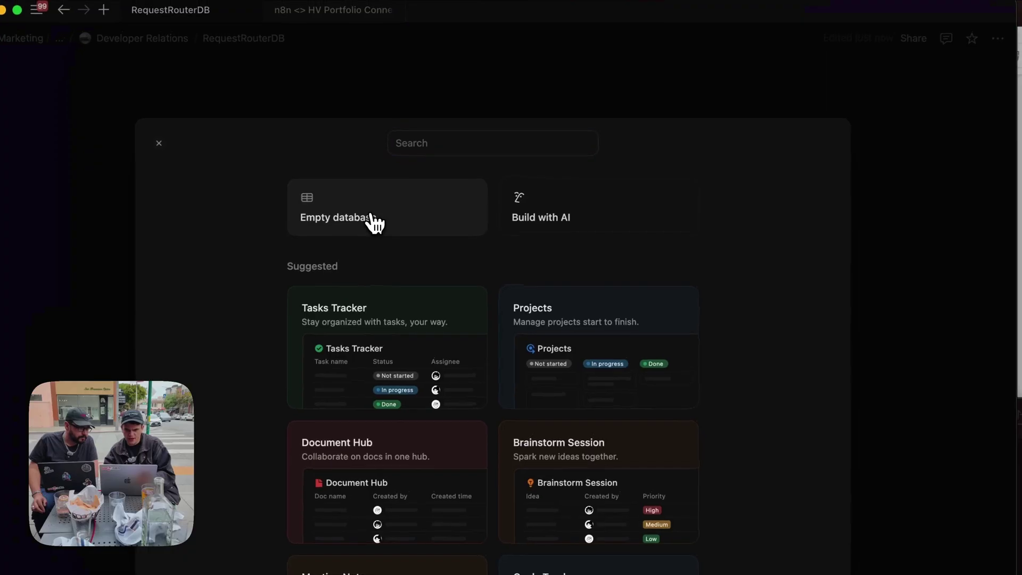
pyautogui.click(371, 218)
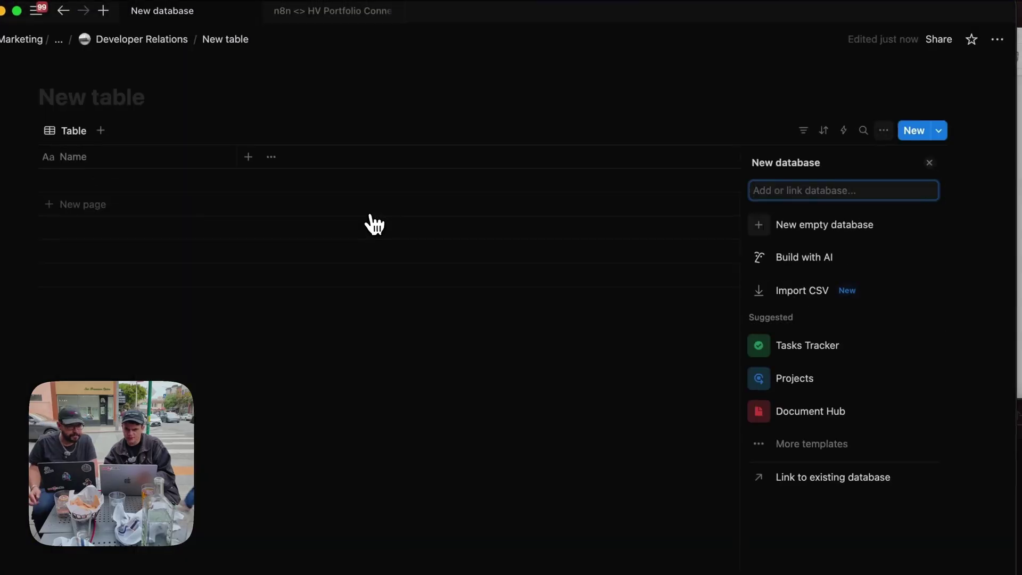
pyautogui.write('Re')
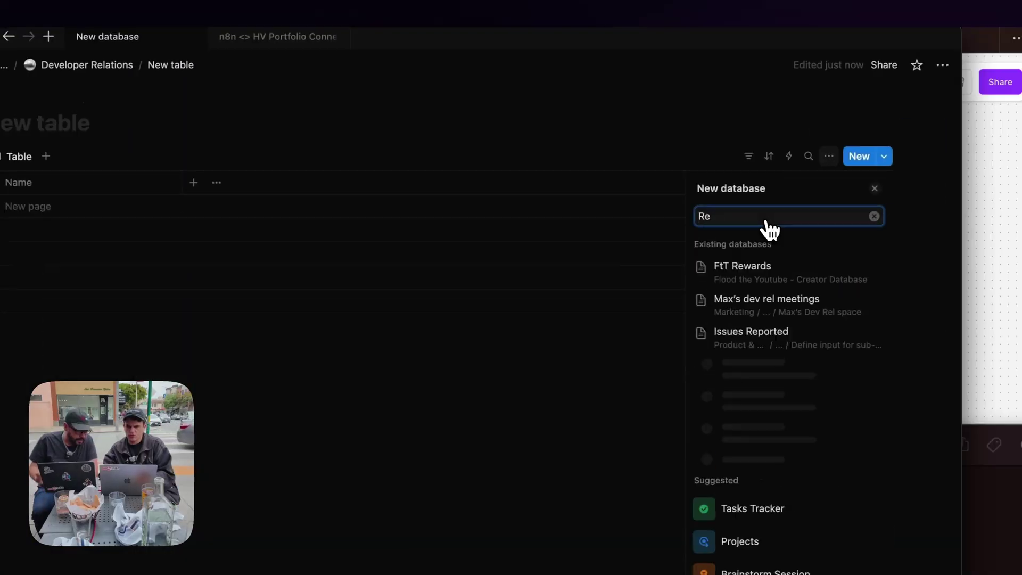
pyautogui.press('BackSpace')
pyautogui.press('BackSpace')
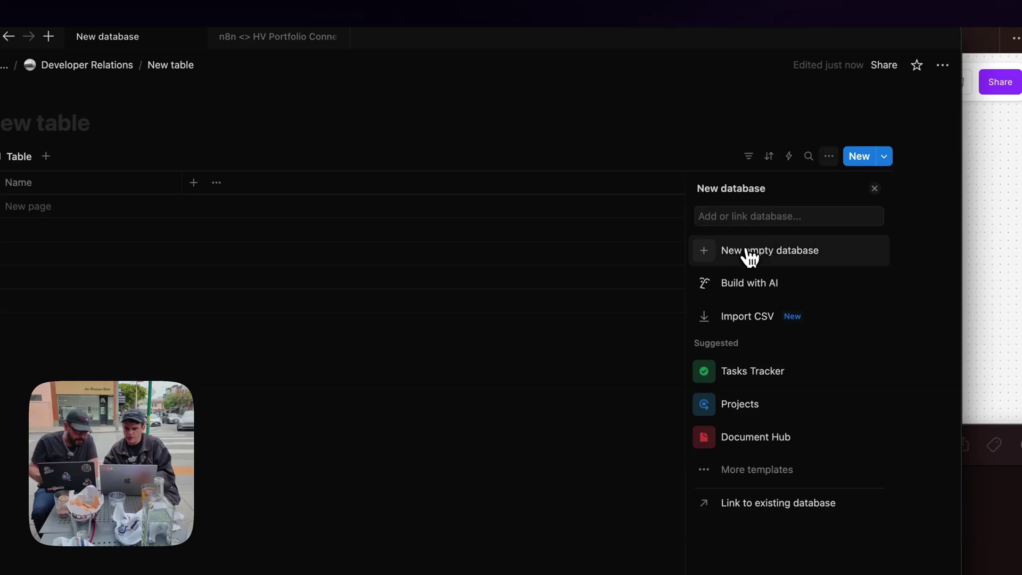
pyautogui.click(750, 257)
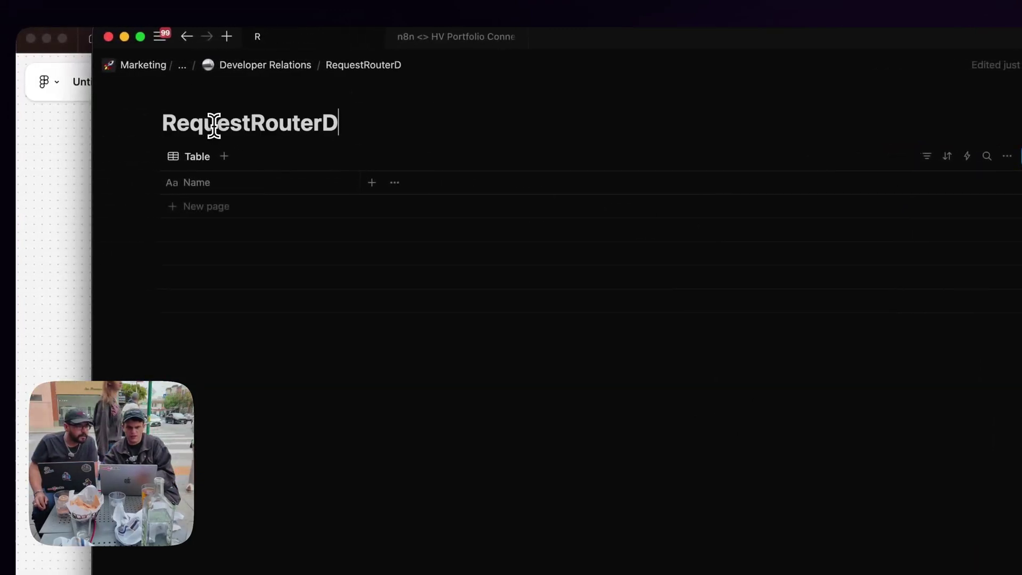
pyautogui.click(223, 207)
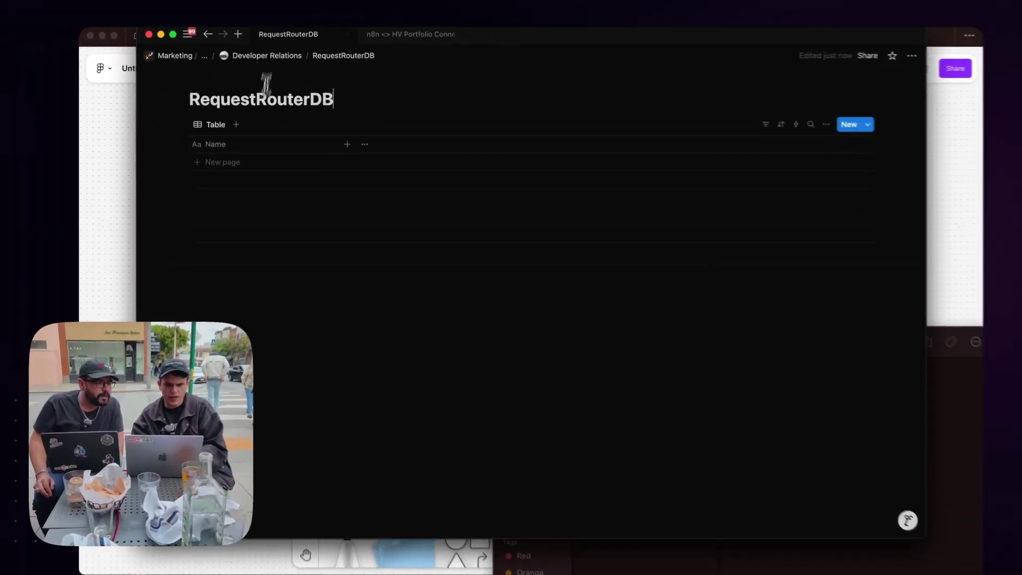
# Add a text column named request-description to the RequestRouterDB table.
pyautogui.moveTo(663, 35); pyautogui.dragTo(662, 69)
pyautogui.moveTo(542, 55); pyautogui.dragTo(655, 418)
pyautogui.click(261, 151)
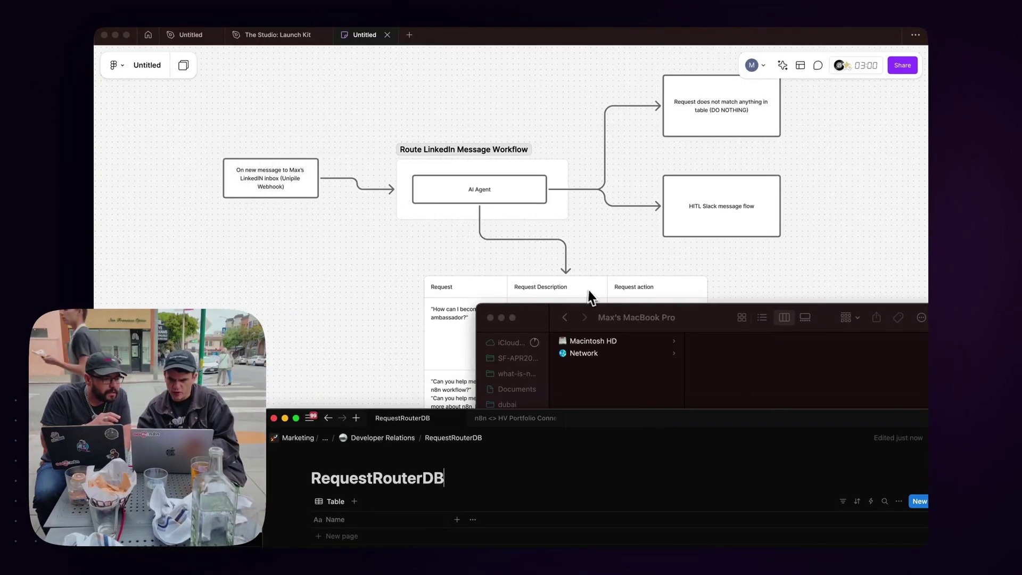
pyautogui.moveTo(639, 424); pyautogui.dragTo(560, 58)
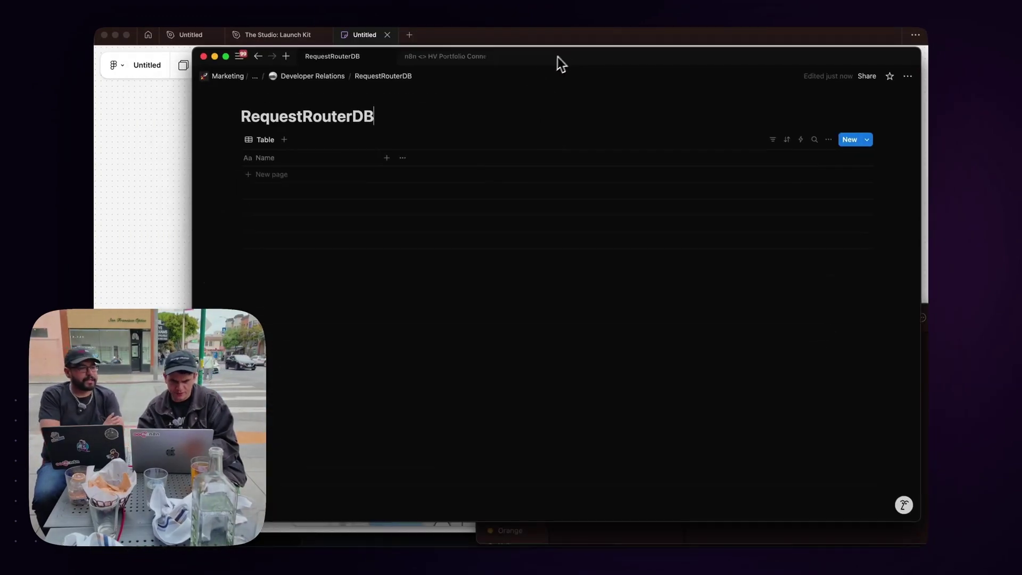
pyautogui.click(276, 159)
pyautogui.write('Reques')
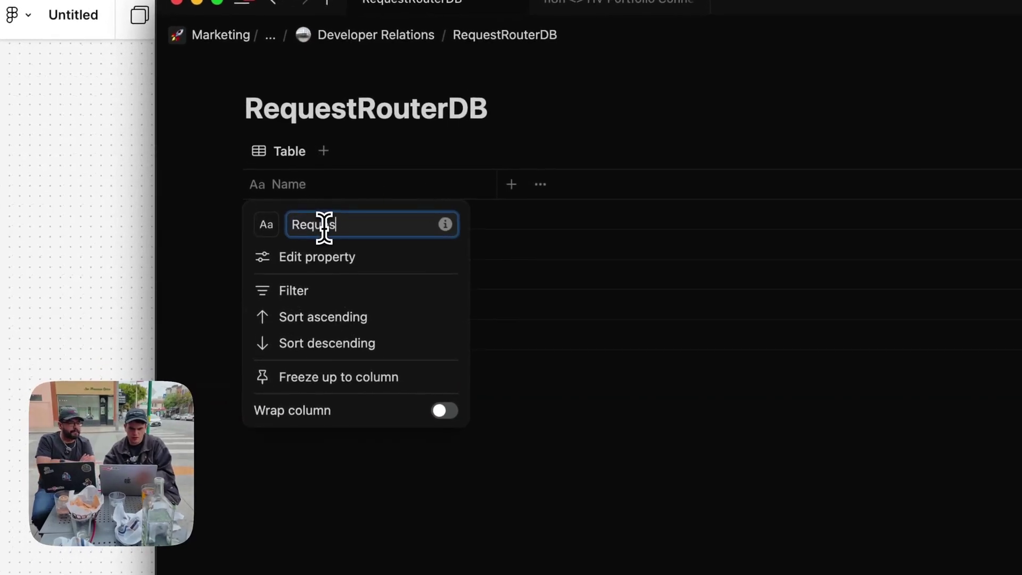
pyautogui.write('t')
pyautogui.click(689, 425)
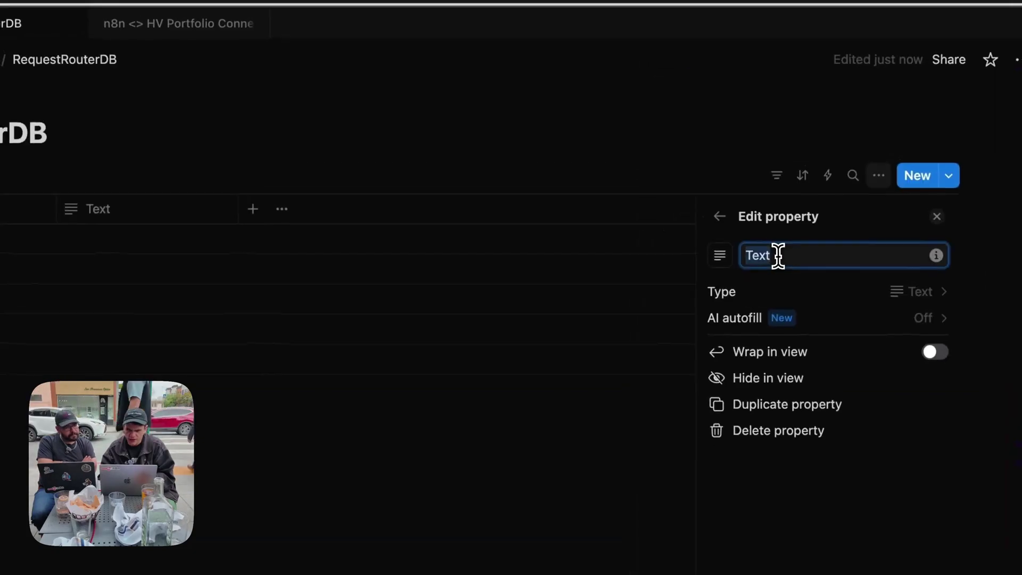
pyautogui.write('request-description')
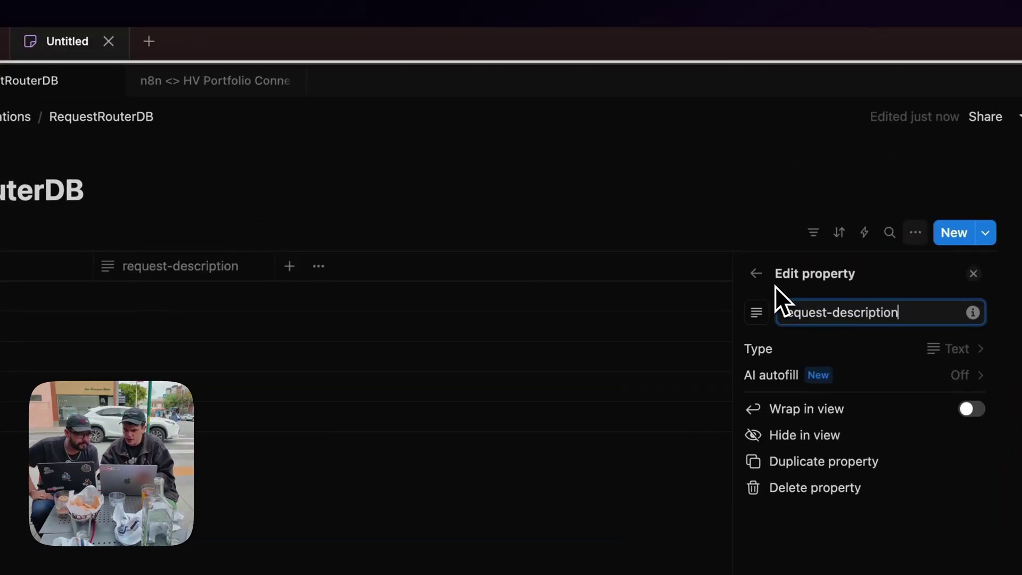
pyautogui.press('Tab')
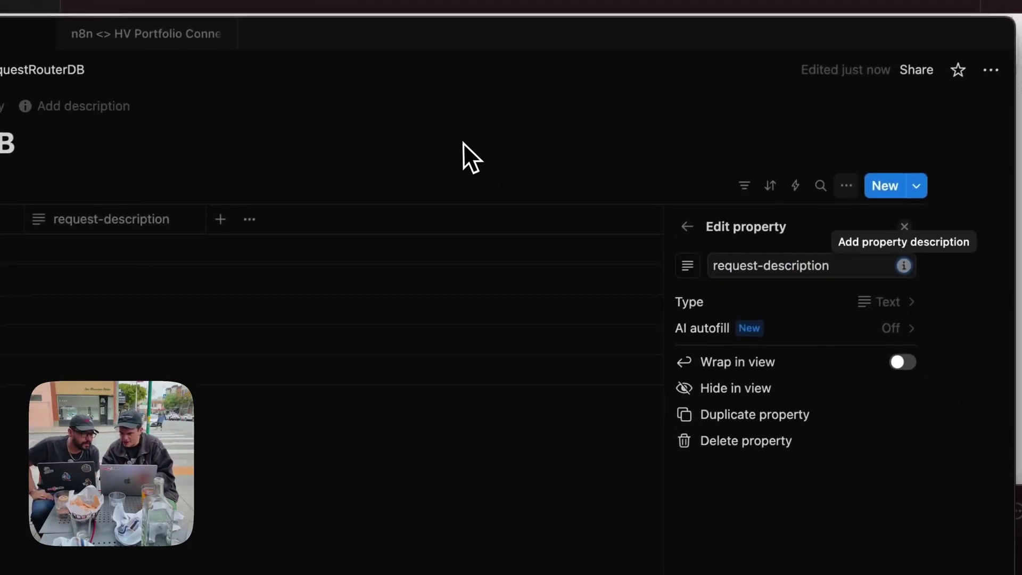
pyautogui.press('Tab')
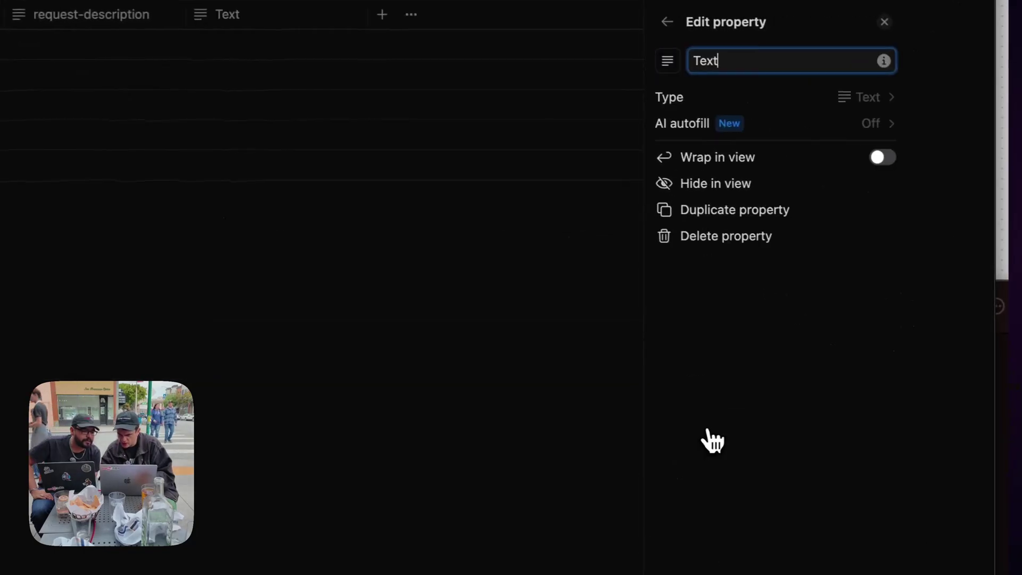
# Add the request-action text column and review the Name column's property settings.
pyautogui.write('reque')
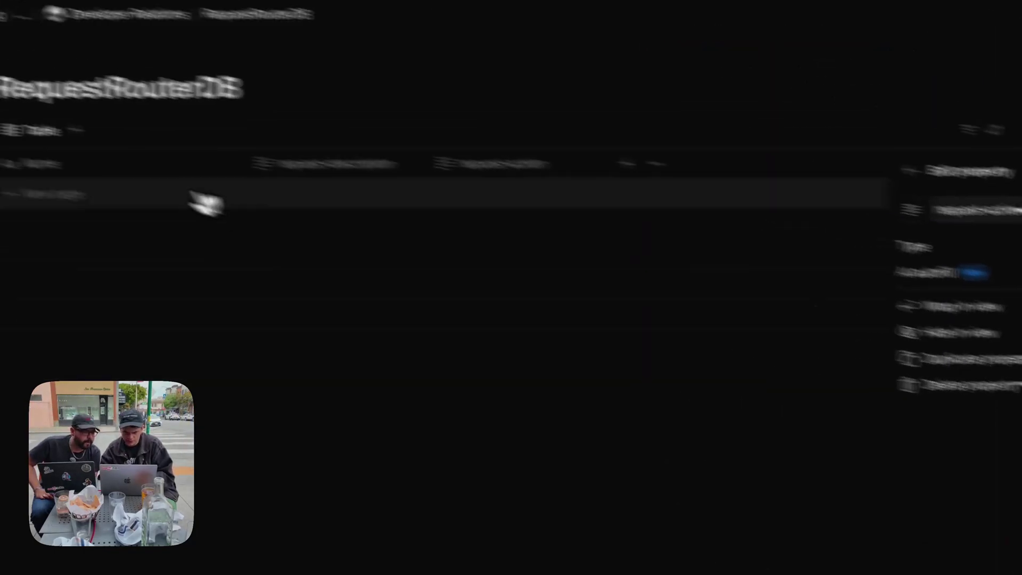
pyautogui.click(338, 221)
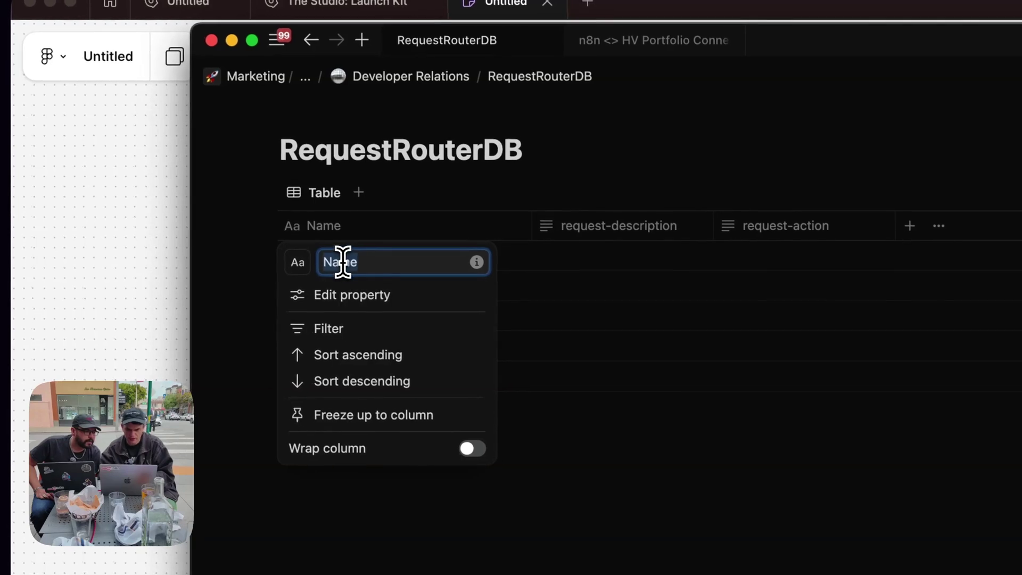
pyautogui.click(508, 187)
pyautogui.click(321, 228)
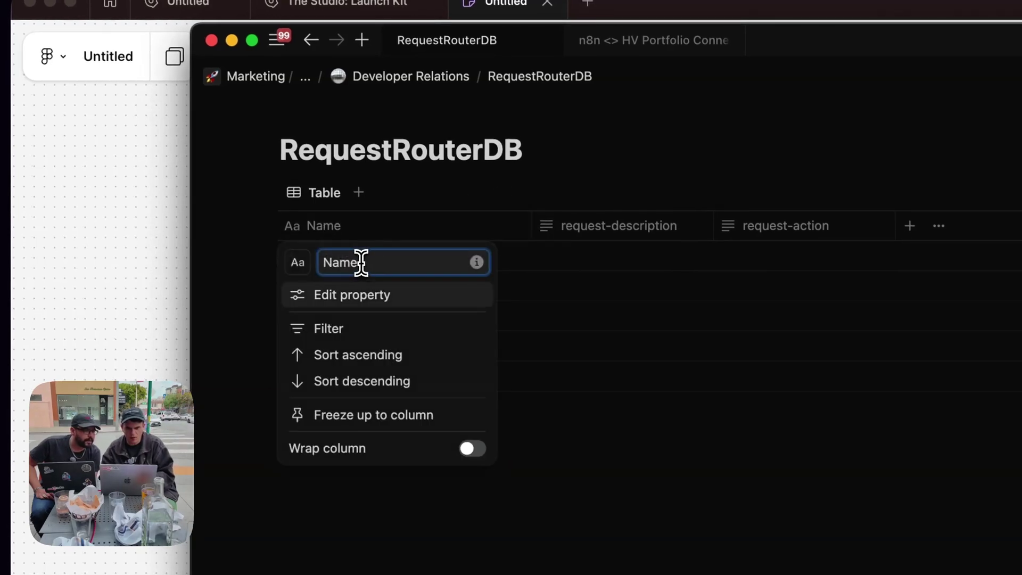
pyautogui.click(352, 294)
pyautogui.press('Escape')
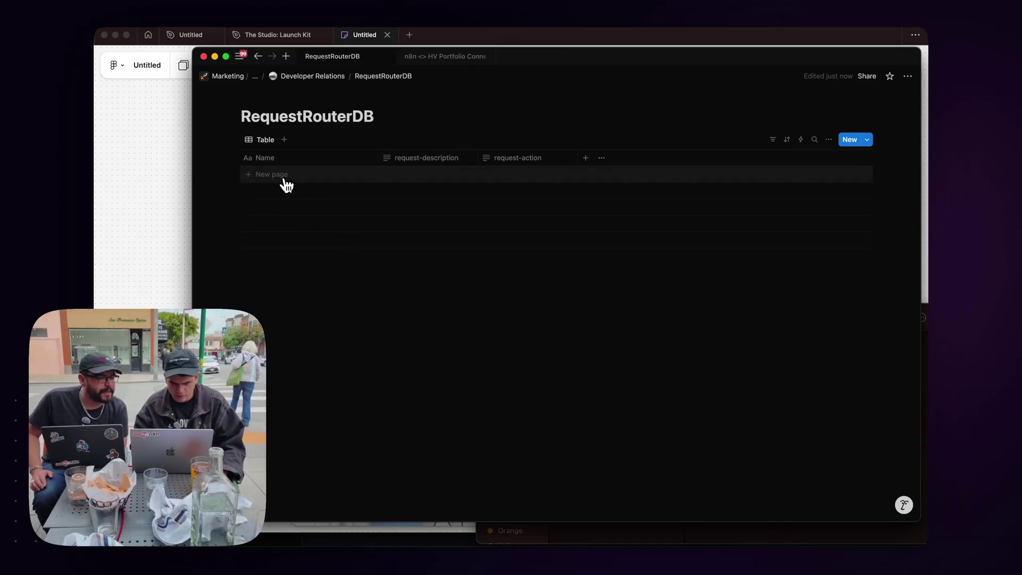
# Copy the ambassador and workflow-help requests, descriptions and actions from the diagram into two RequestRouterDB rows.
pyautogui.click(154, 228)
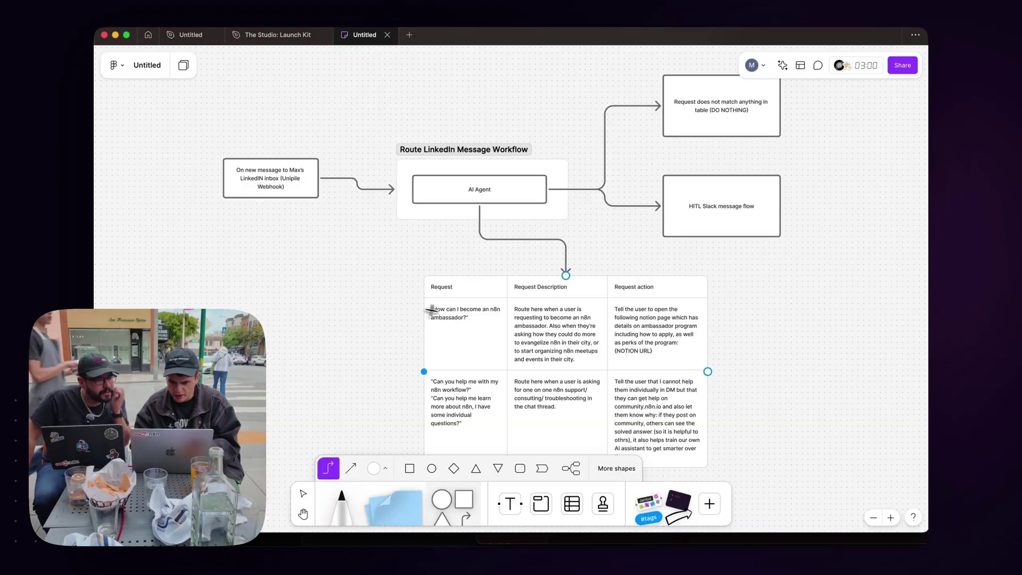
pyautogui.doubleClick(451, 317)
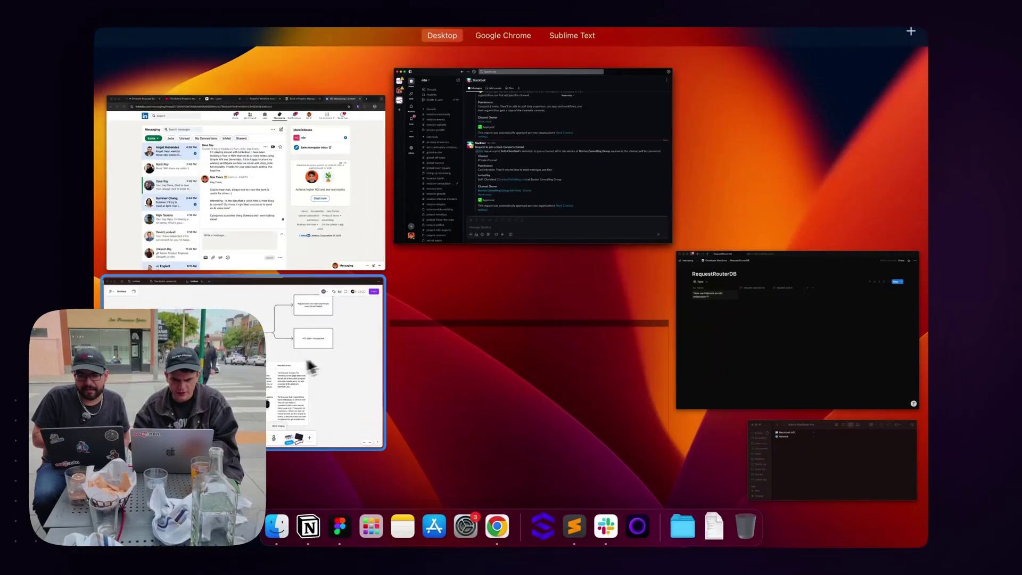
pyautogui.click(311, 367)
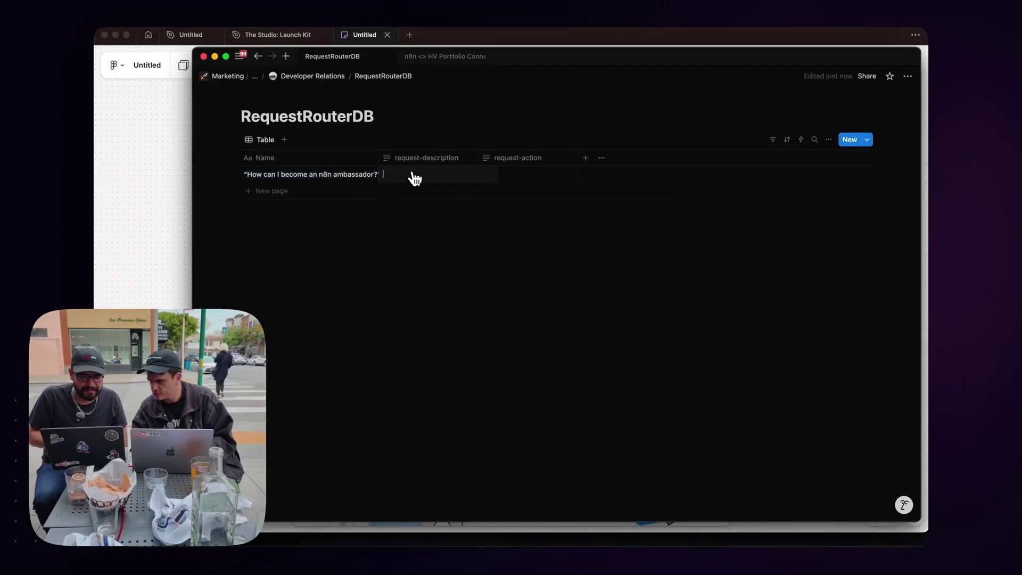
pyautogui.press('Escape')
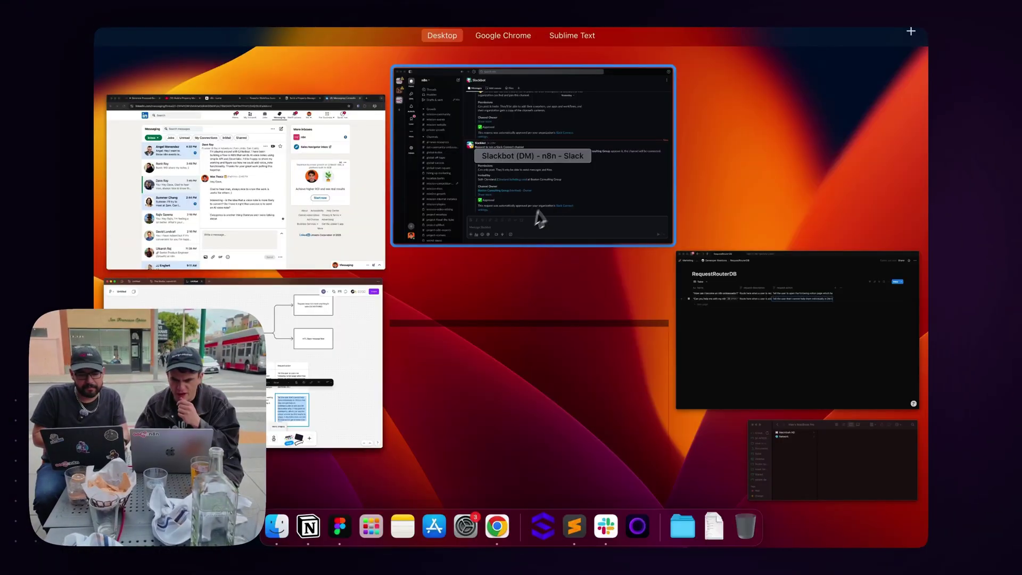
pyautogui.hotkey('ctrl', 'Right')
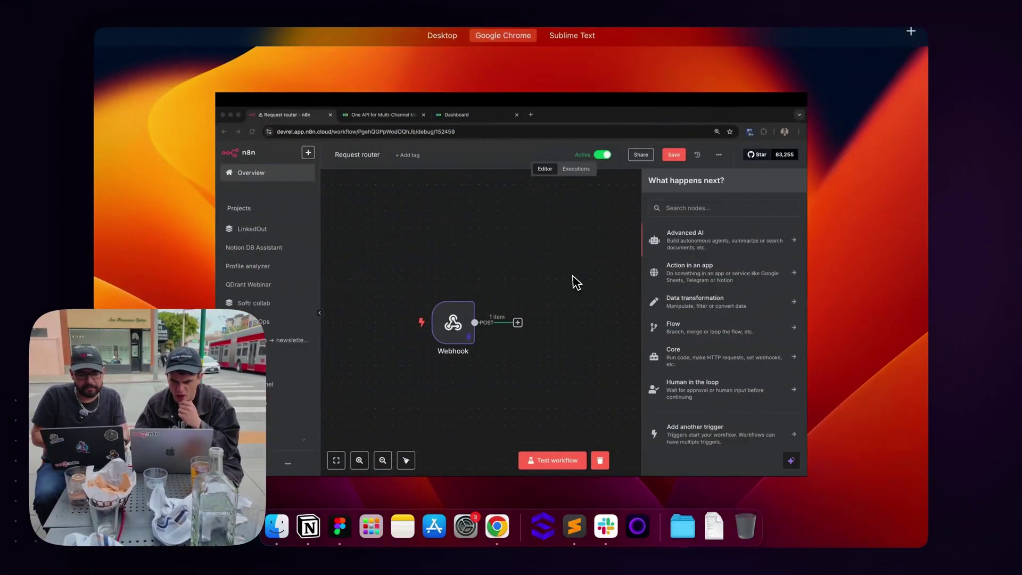
# Add a Notion 'Get many database pages' node after the Webhook using the Notion account credential.
pyautogui.click(574, 277)
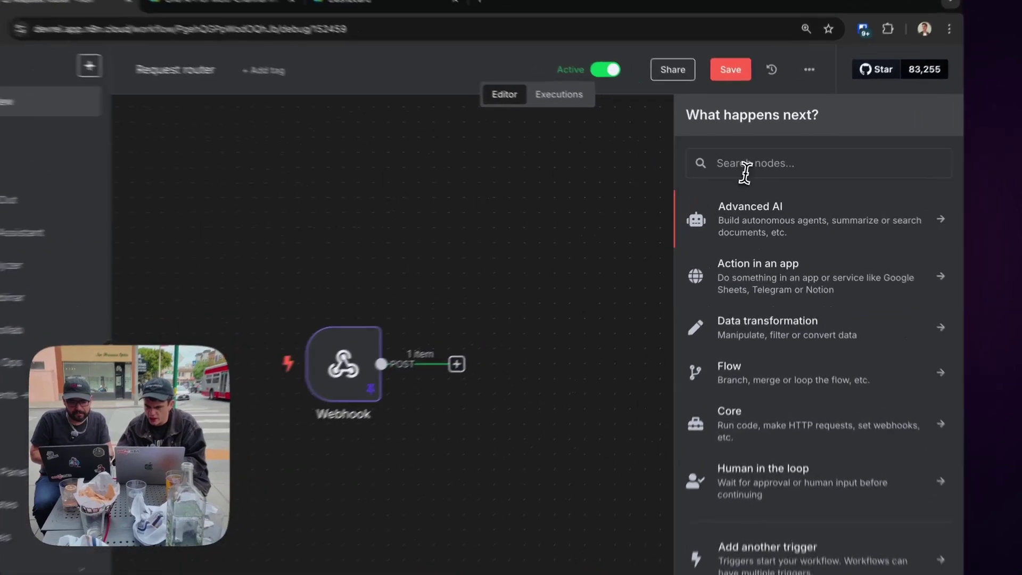
pyautogui.click(756, 170)
pyautogui.write('notio')
pyautogui.click(747, 206)
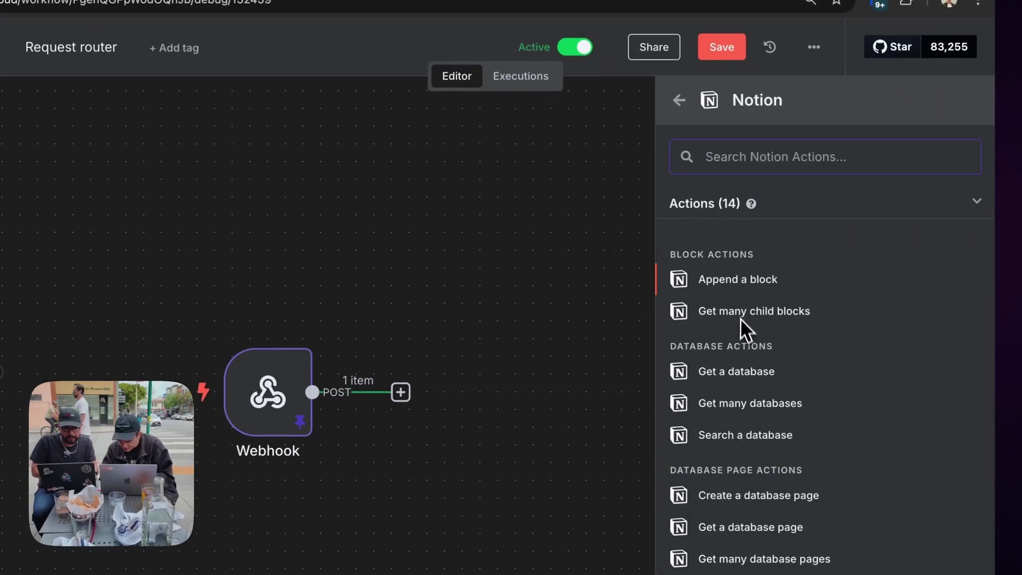
pyautogui.scroll(-5, 743, 334)
pyautogui.click(734, 367)
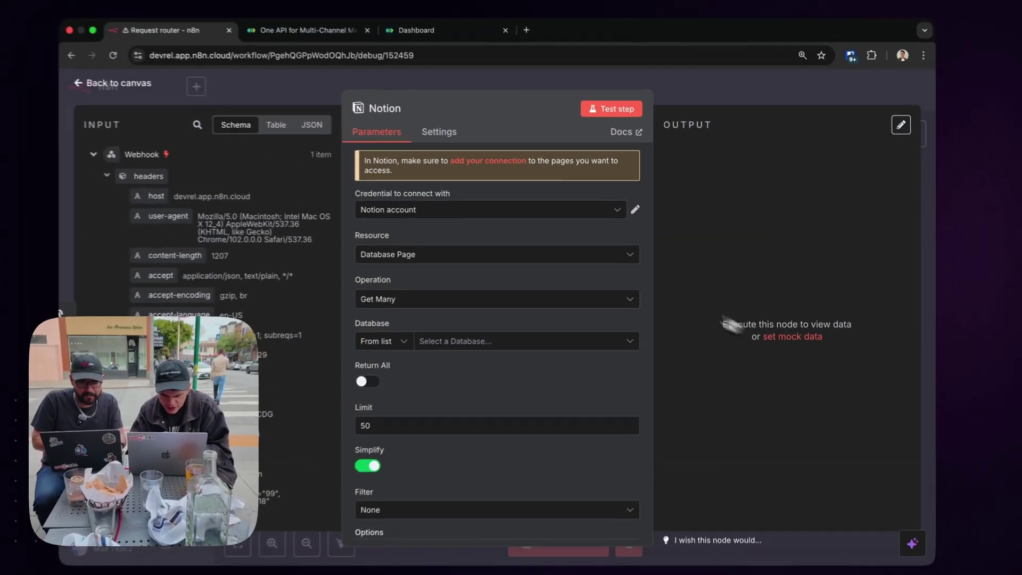
pyautogui.click(416, 210)
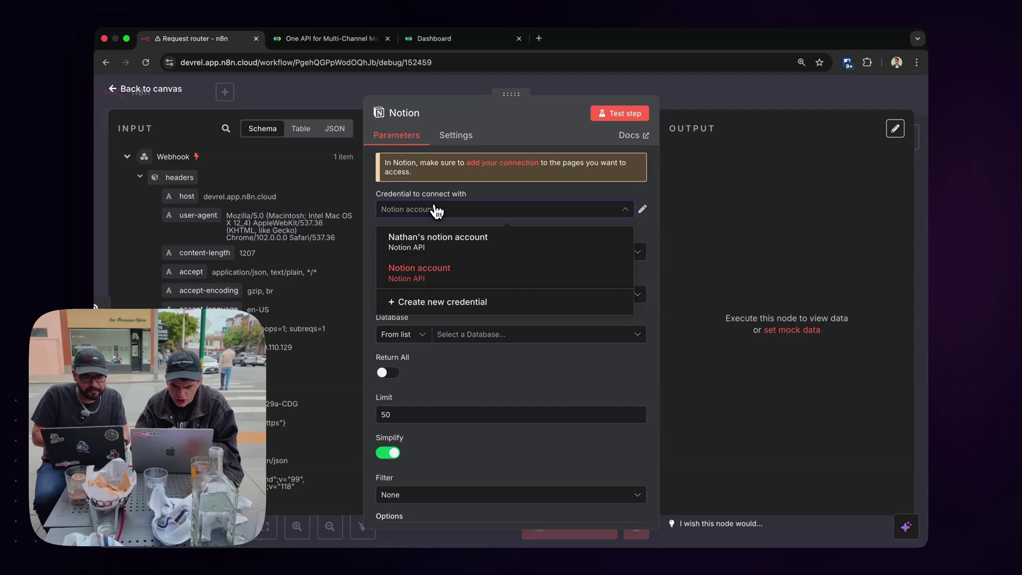
pyautogui.click(436, 211)
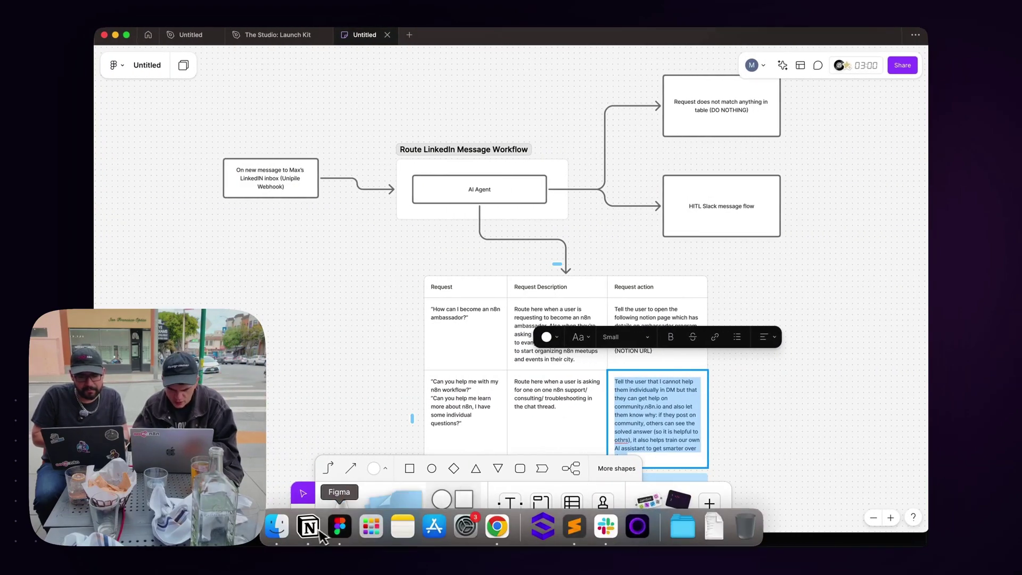
# Connect the first integration, found by searching 'max', to RequestRouterDB and confirm its access.
pyautogui.click(308, 527)
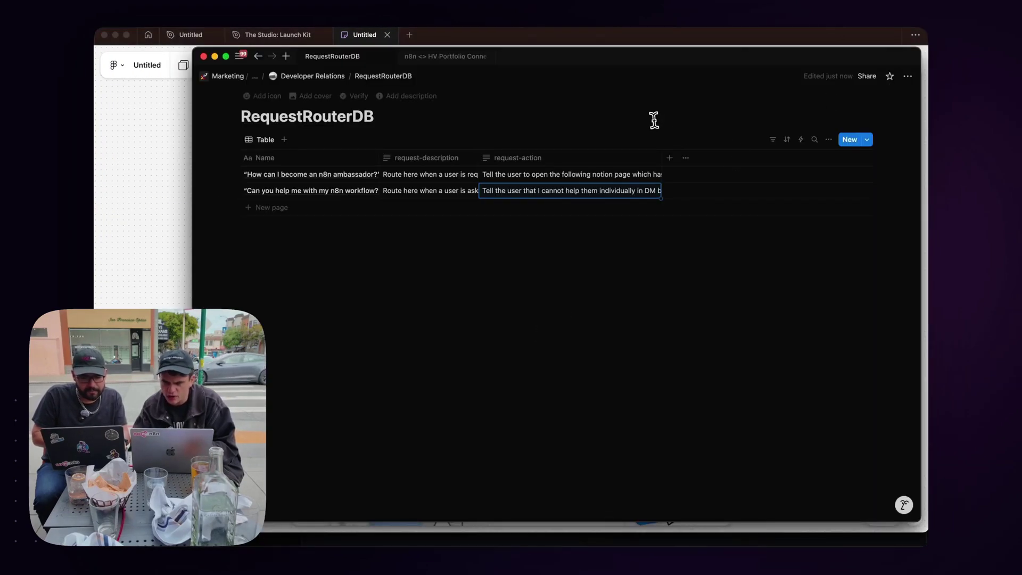
pyautogui.click(907, 76)
pyautogui.moveTo(846, 338)
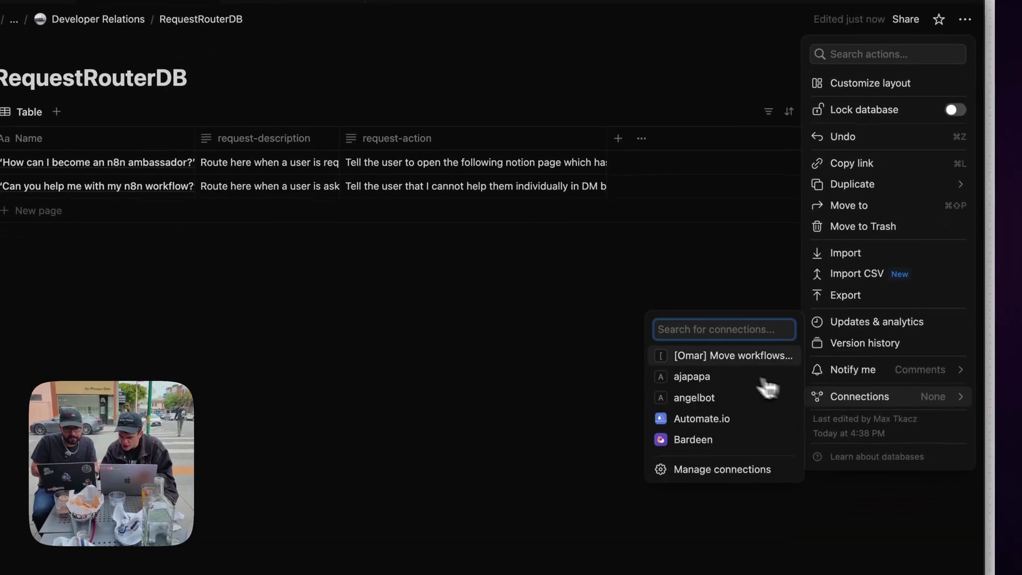
pyautogui.write('max')
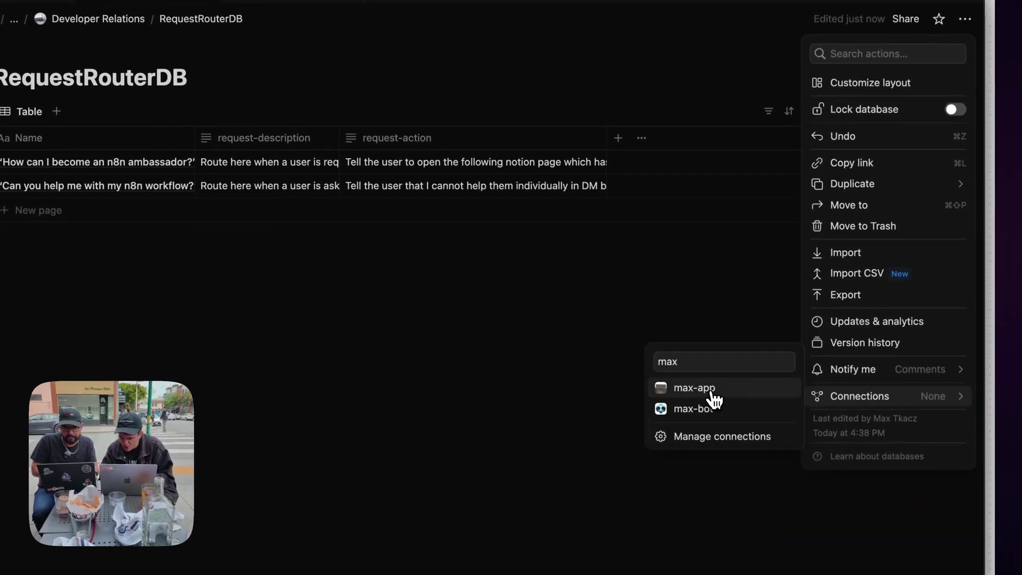
pyautogui.click(695, 388)
pyautogui.click(500, 349)
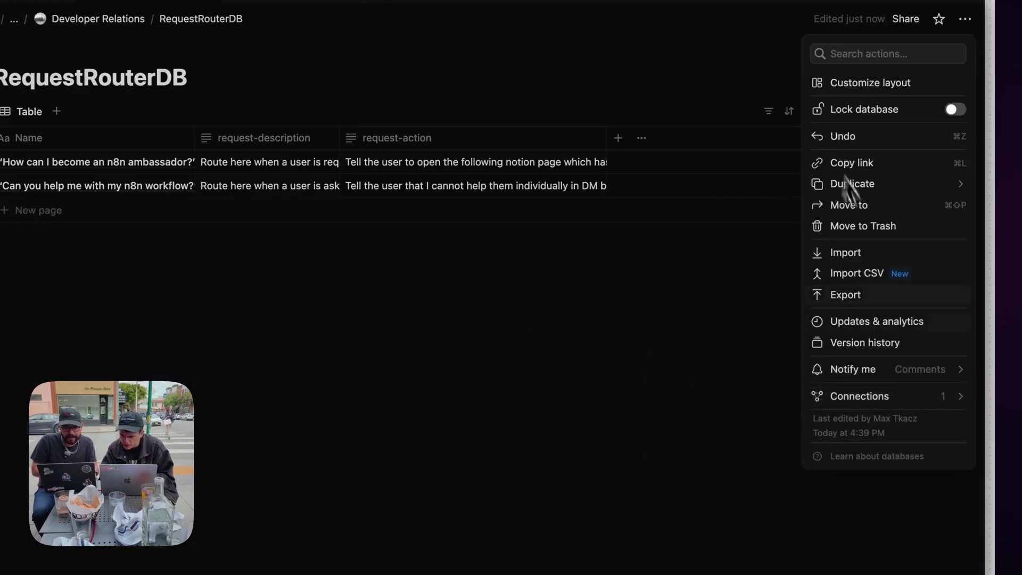
# Connect the second integration to RequestRouterDB and confirm its access to the pages.
pyautogui.moveTo(881, 397)
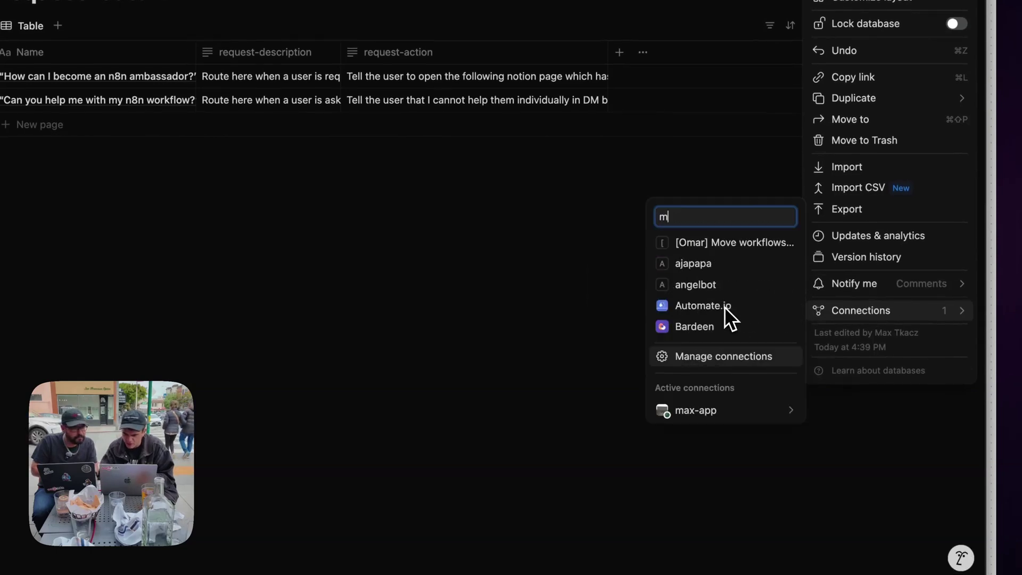
pyautogui.write('ax')
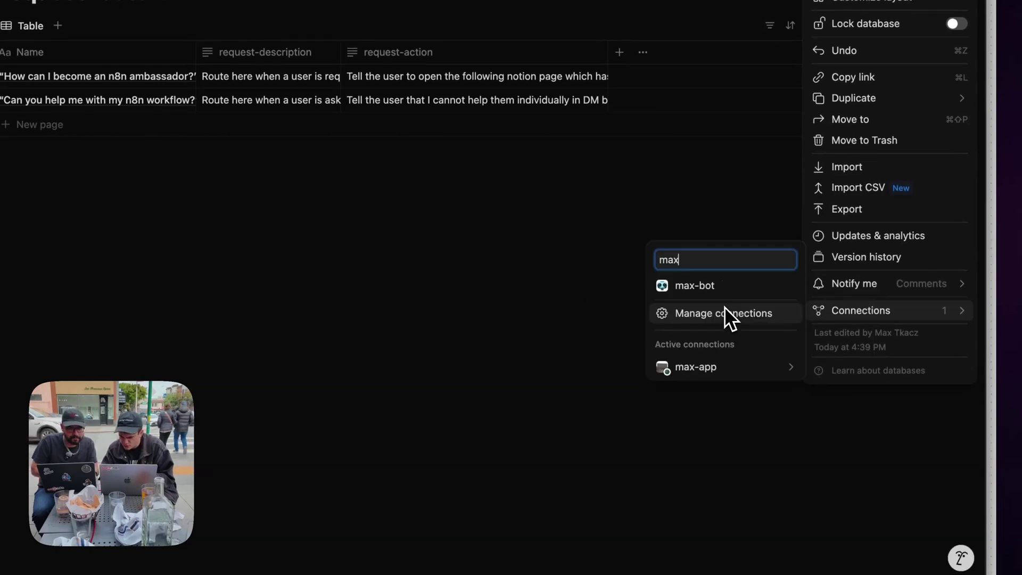
pyautogui.moveTo(715, 369)
pyautogui.click(698, 294)
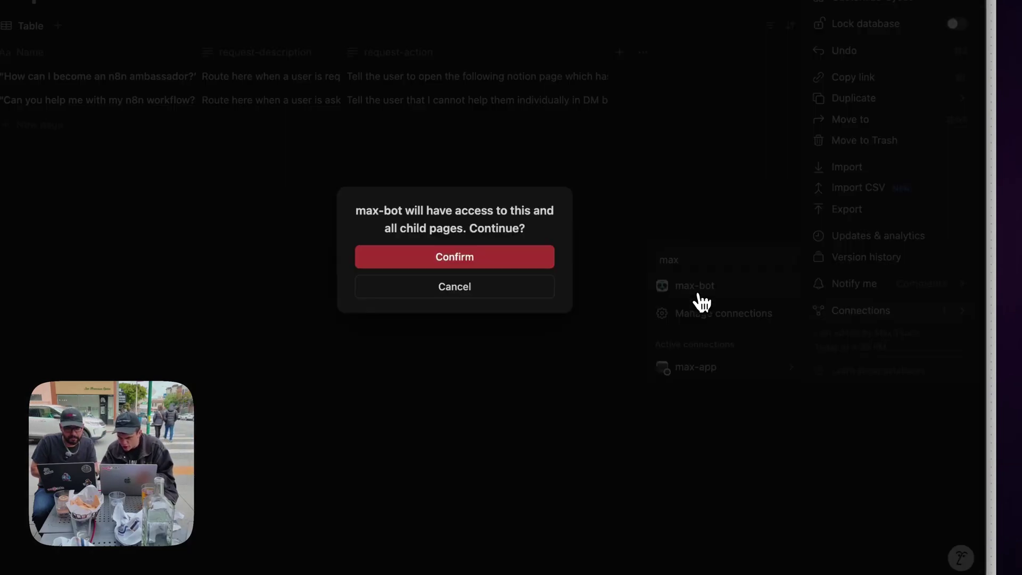
pyautogui.click(487, 264)
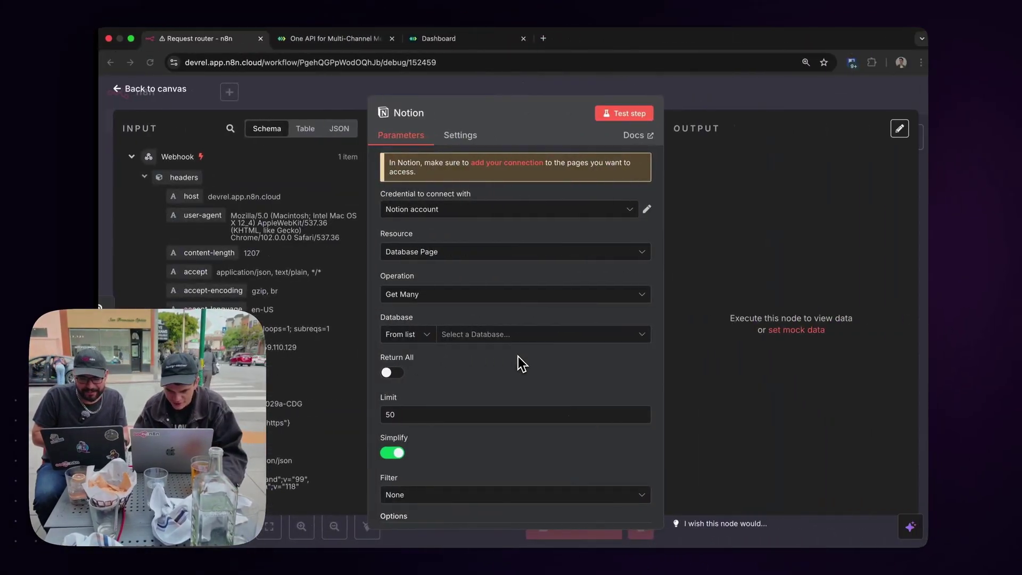
# Switch the Notion node to the other credential, select RequestRouterDB, and turn Return All on.
pyautogui.click(436, 210)
pyautogui.click(435, 236)
pyautogui.click(506, 336)
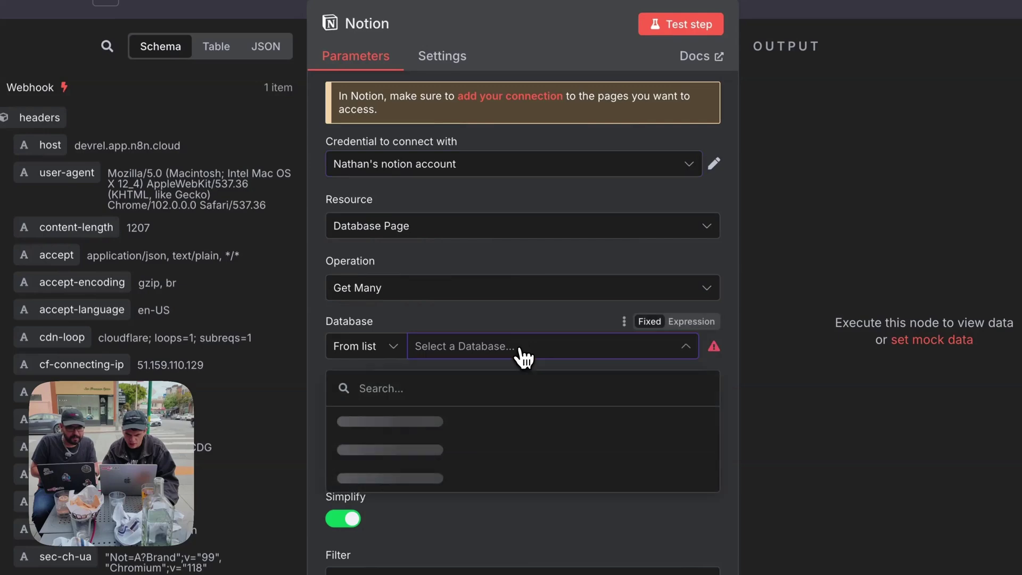
pyautogui.scroll(-5, 467, 428)
pyautogui.click(465, 384)
pyautogui.scroll(-3, 441, 388)
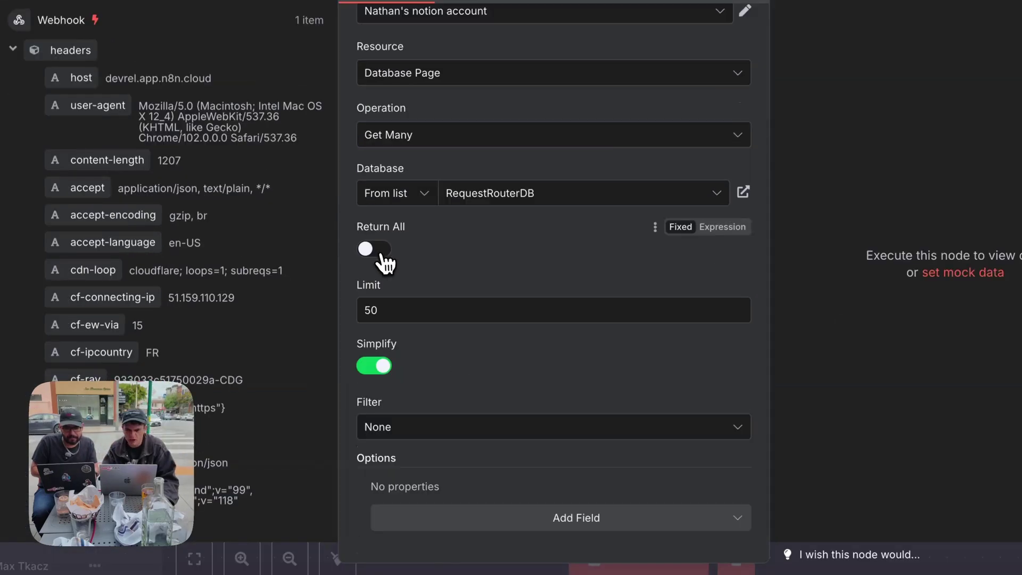
pyautogui.click(382, 257)
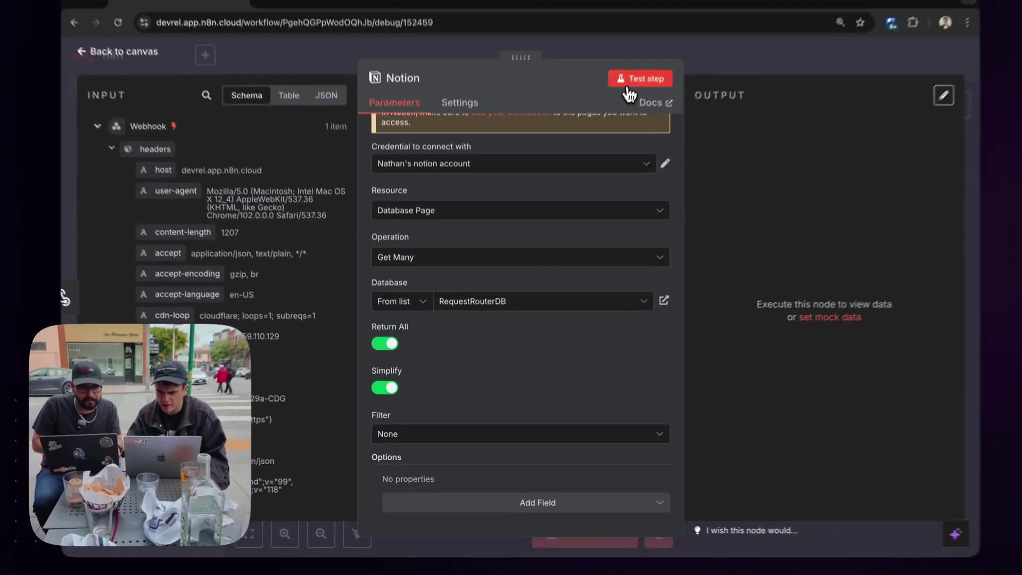
# Run the Notion node and check its two returned request items in JSON view.
pyautogui.click(614, 113)
pyautogui.moveTo(516, 95); pyautogui.dragTo(312, 95)
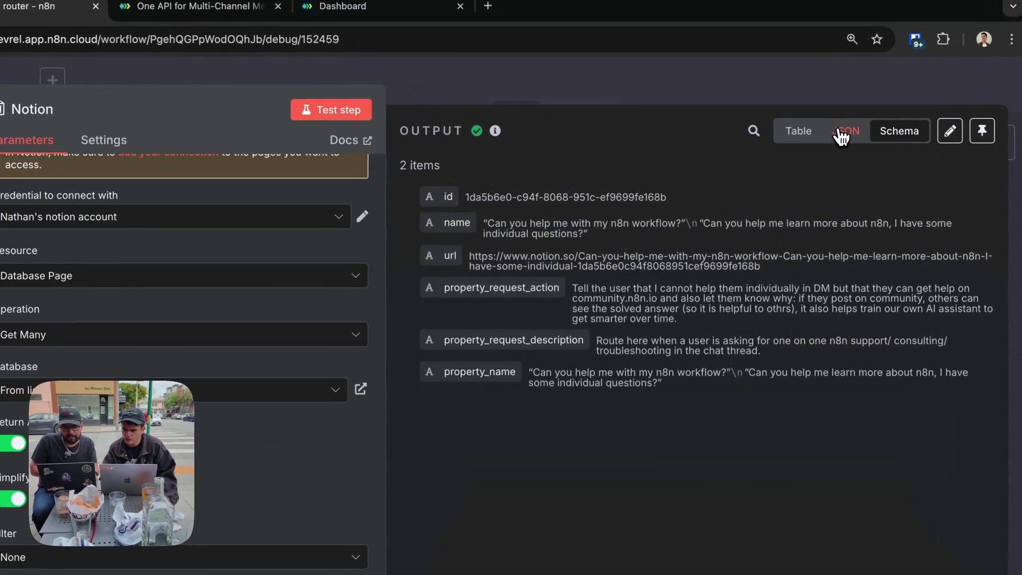
pyautogui.click(841, 132)
pyautogui.scroll(1, 729, 270)
pyautogui.scroll(-3, 729, 270)
pyautogui.scroll(3, 729, 269)
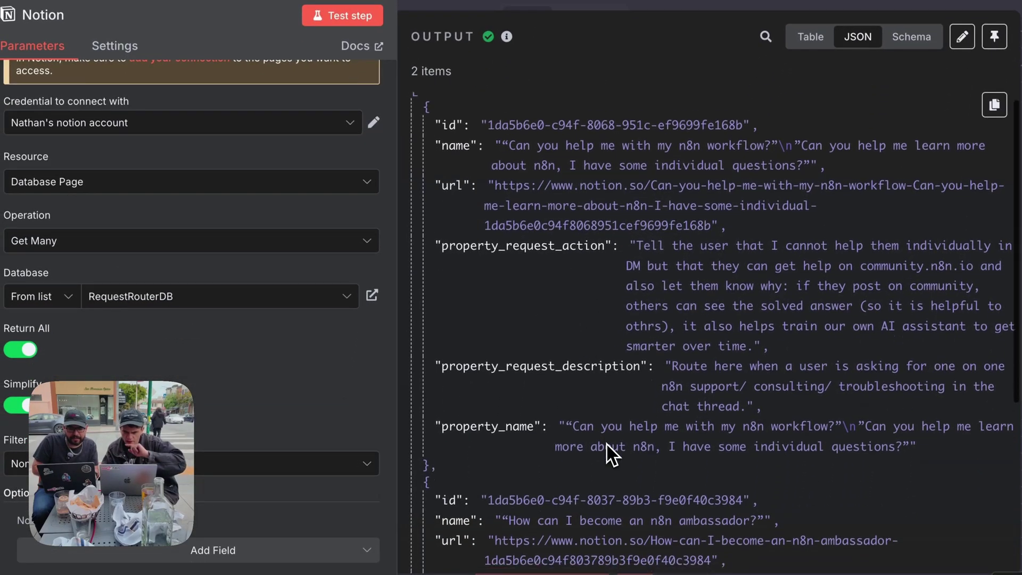
pyautogui.scroll(-2, 609, 457)
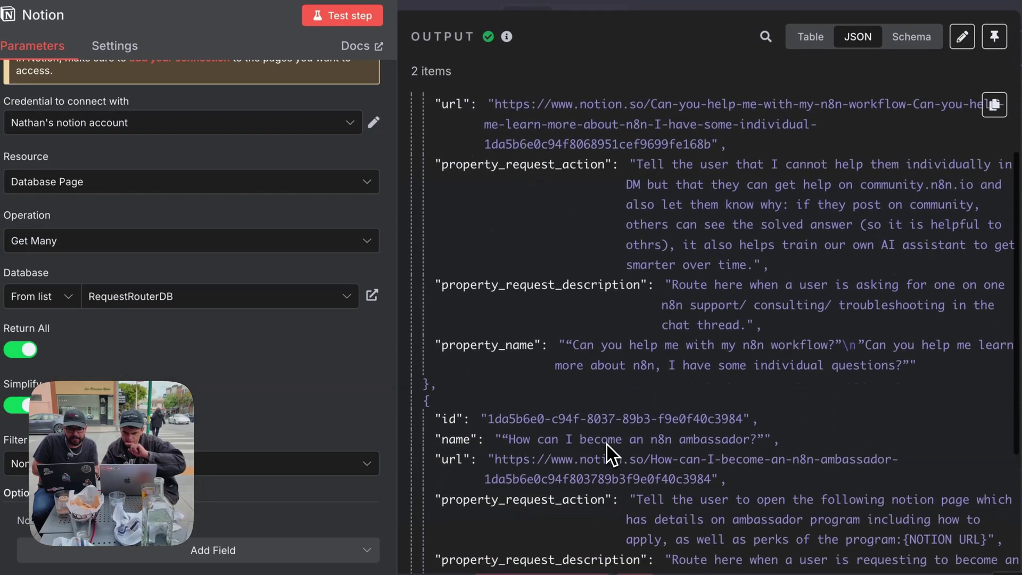
pyautogui.scroll(2, 609, 452)
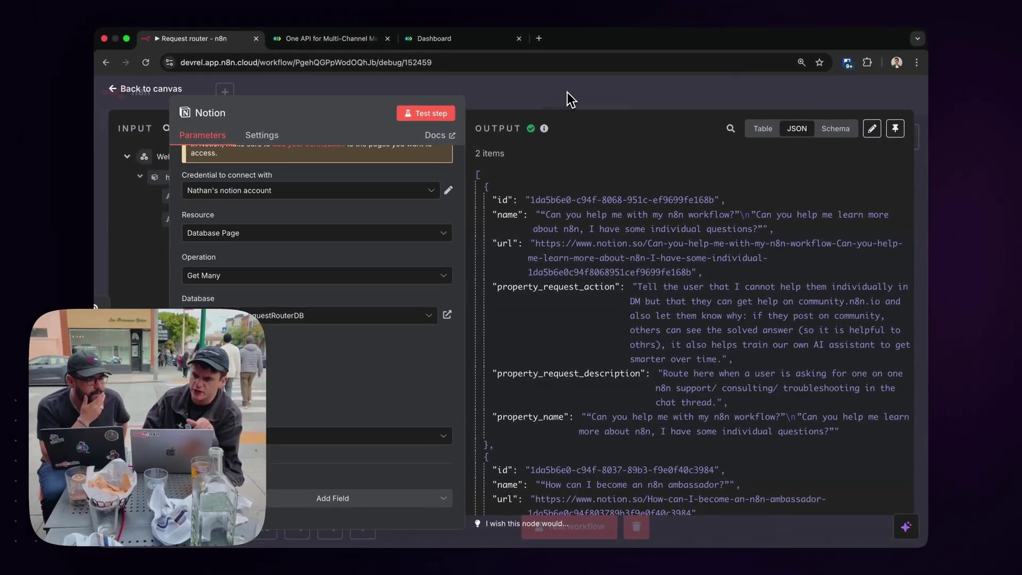
pyautogui.click(570, 99)
pyautogui.click(653, 331)
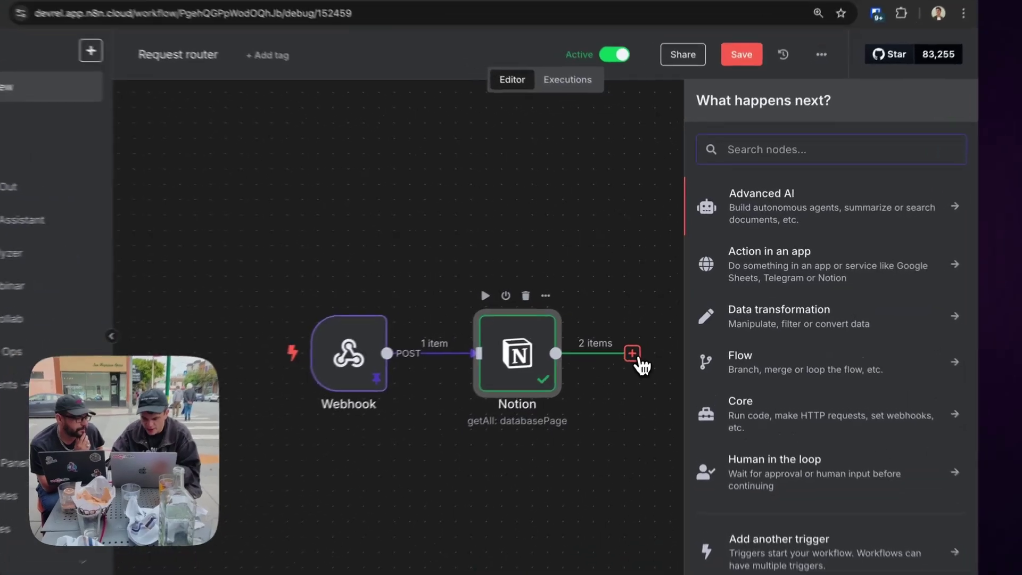
# Add an Aggregate node collecting name, description and action into request, request-description and request-action lists.
pyautogui.write('aggre')
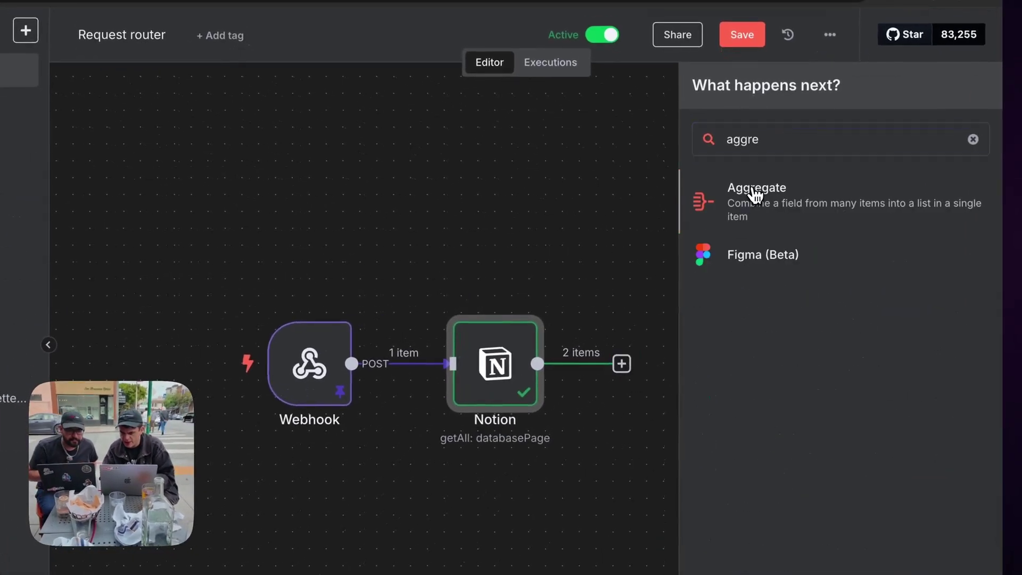
pyautogui.click(755, 192)
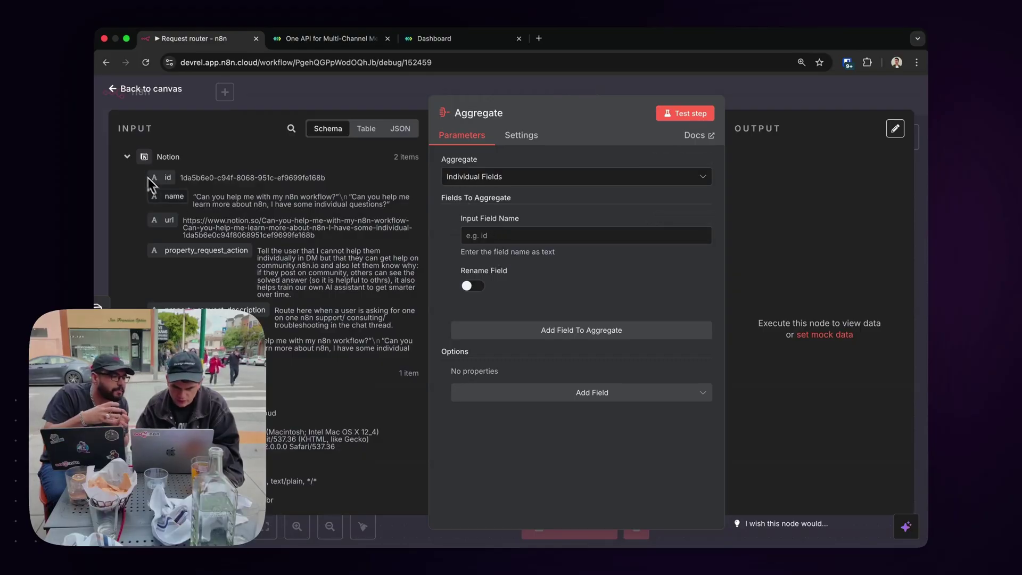
pyautogui.scroll(-2, 202, 250)
pyautogui.scroll(2, 202, 250)
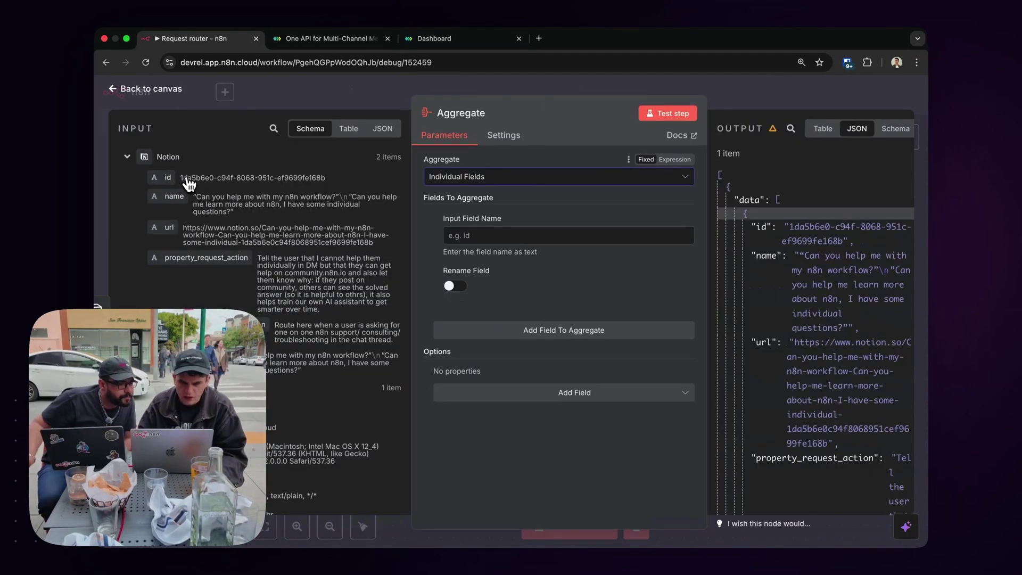
pyautogui.moveTo(174, 196); pyautogui.dragTo(488, 239)
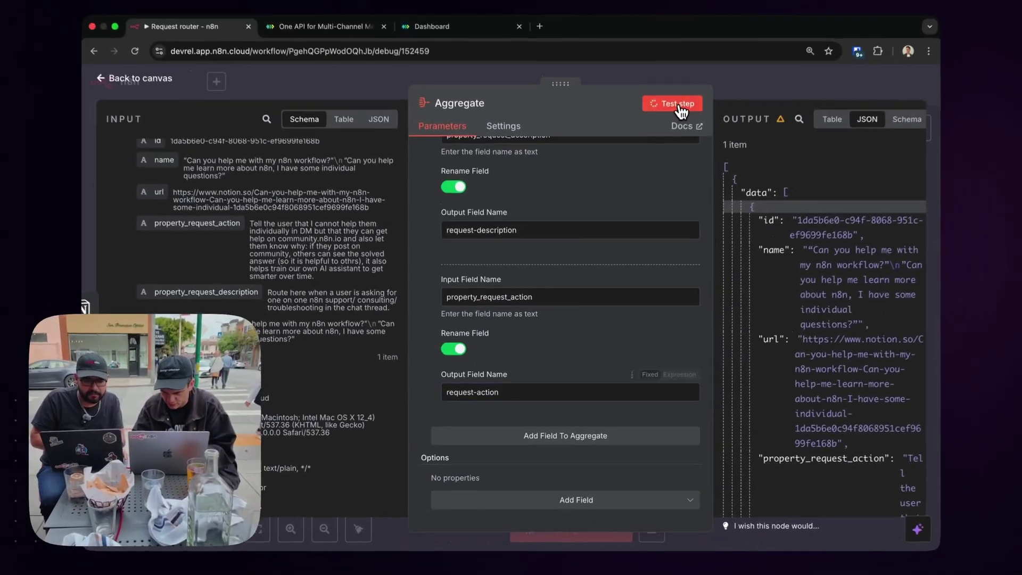
pyautogui.click(671, 110)
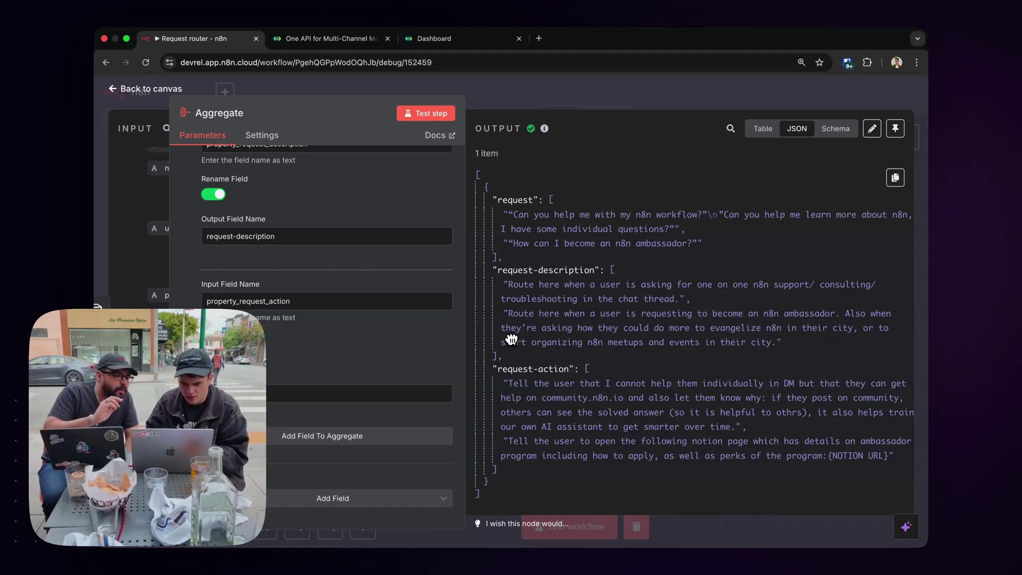
pyautogui.click(351, 500)
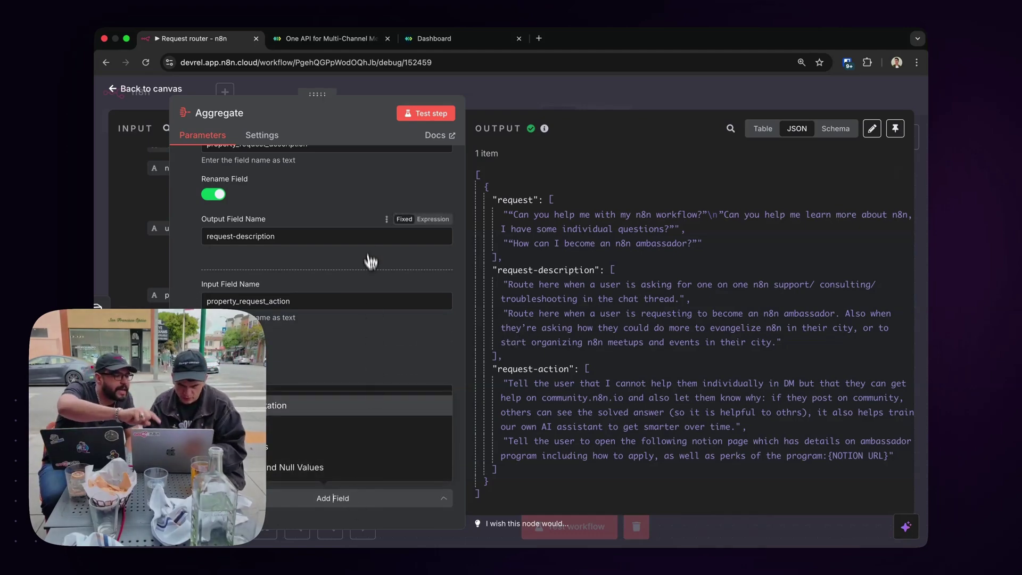
pyautogui.moveTo(318, 98); pyautogui.dragTo(509, 114)
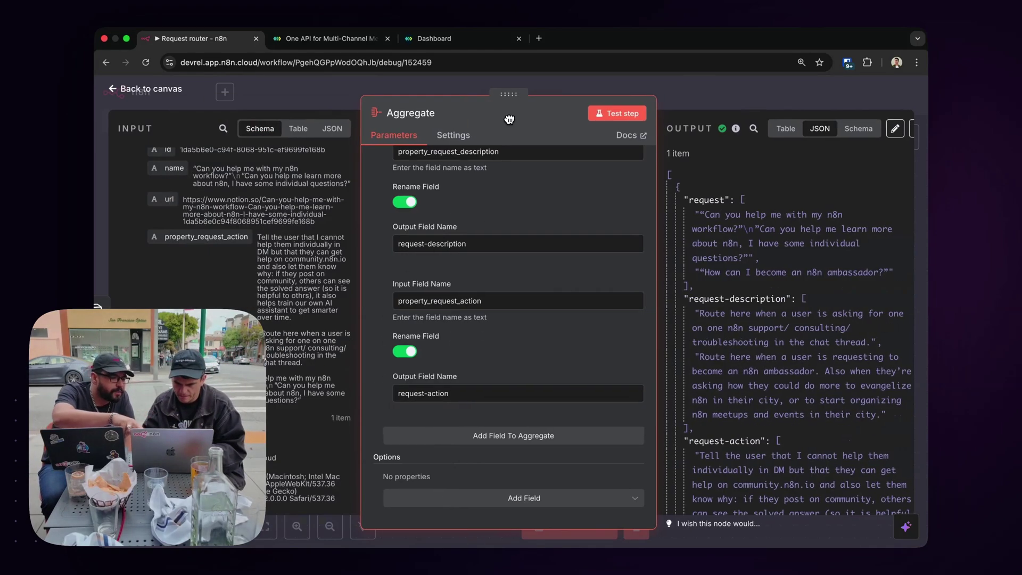
pyautogui.click(687, 97)
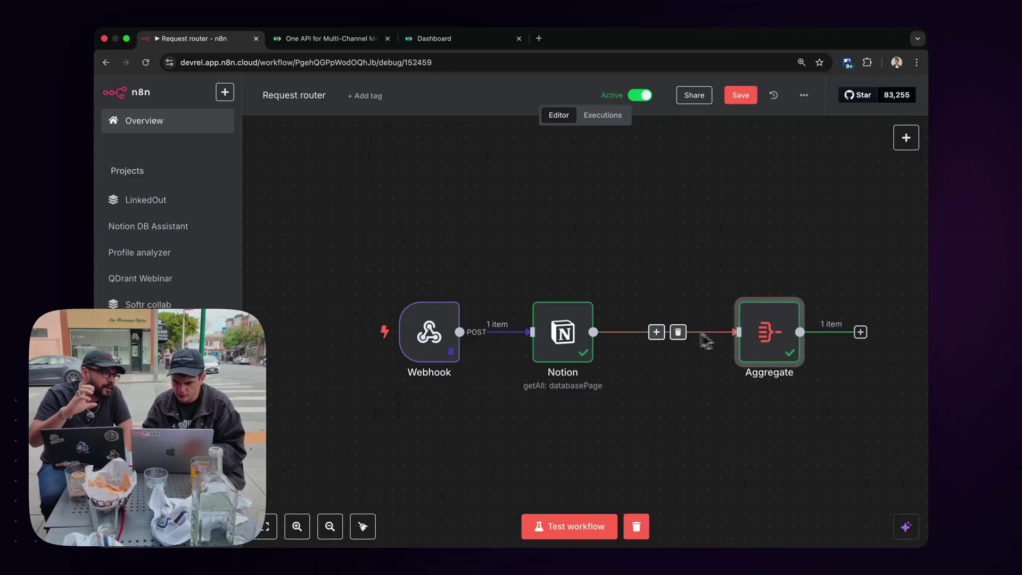
pyautogui.click(656, 332)
# Add an Edit Fields (Set) node whose request field starts with 'Request:' and 'Request Description:' lines.
pyautogui.write('set')
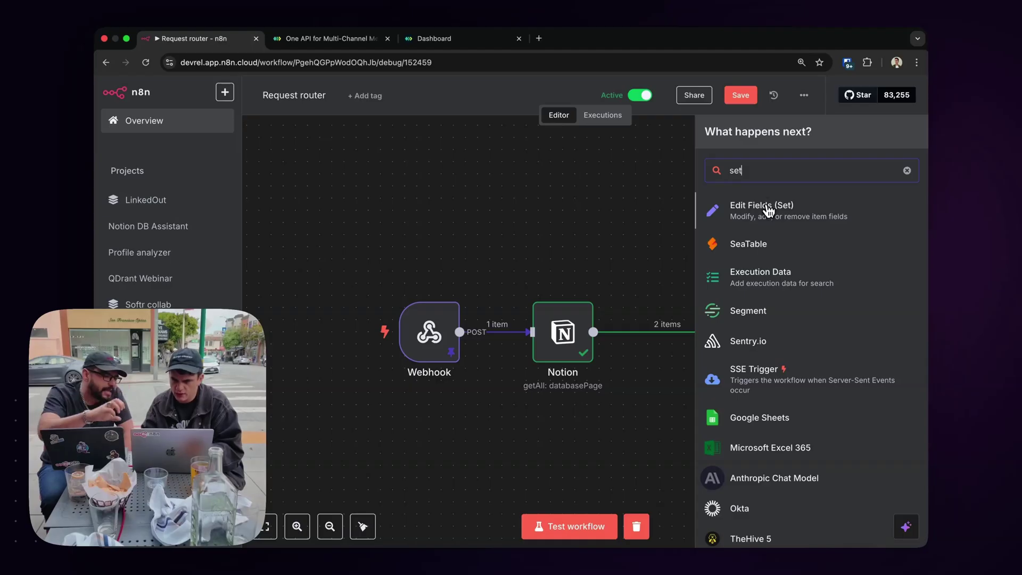
pyautogui.click(768, 208)
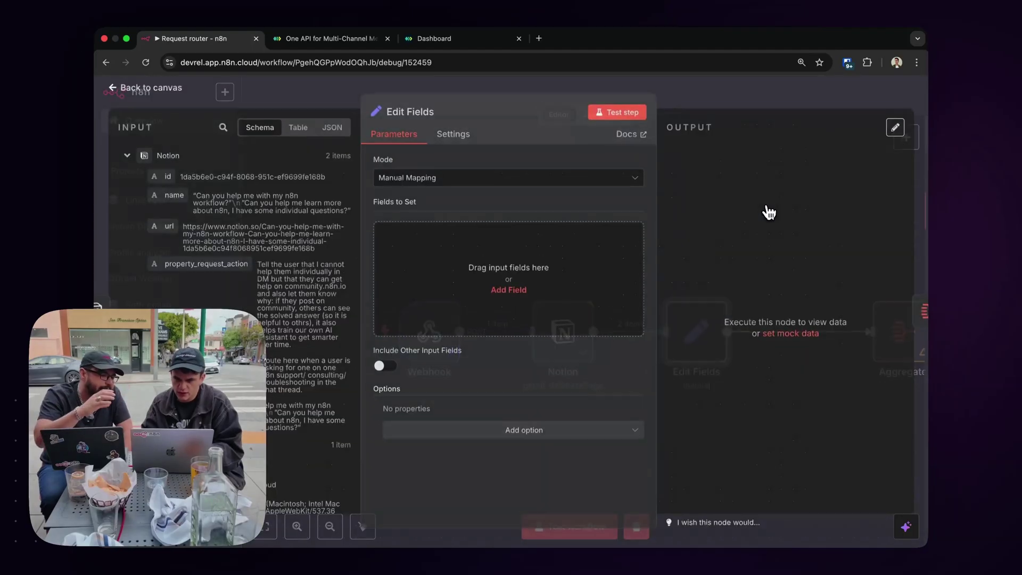
pyautogui.click(508, 290)
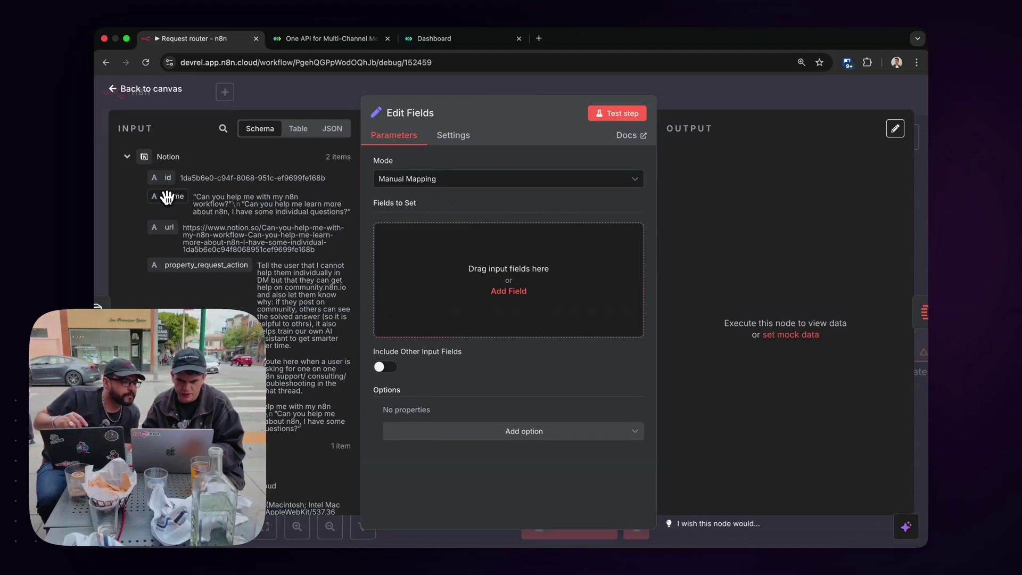
pyautogui.moveTo(169, 201); pyautogui.dragTo(433, 283)
pyautogui.moveTo(206, 265); pyautogui.dragTo(441, 319)
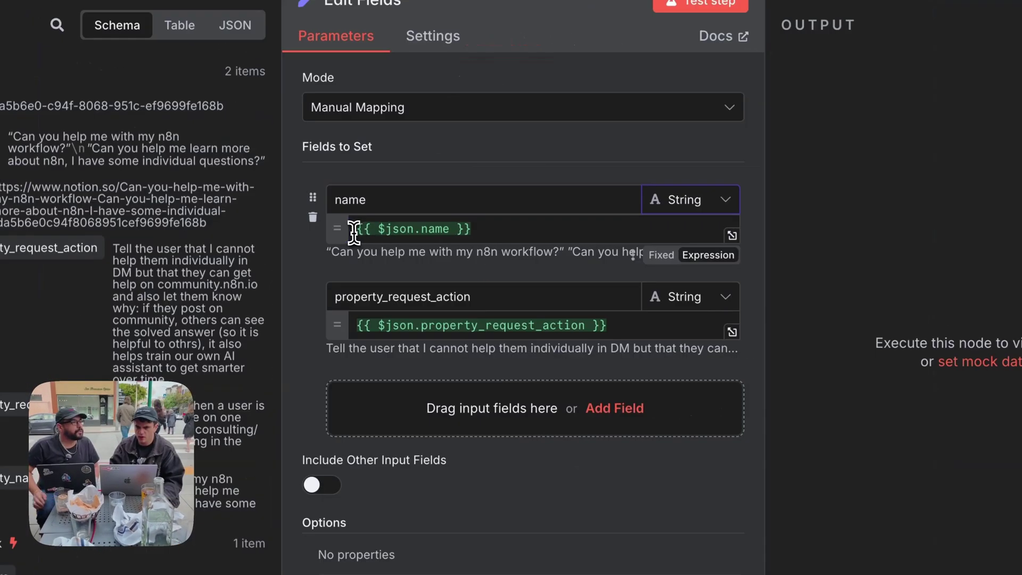
pyautogui.click(521, 236)
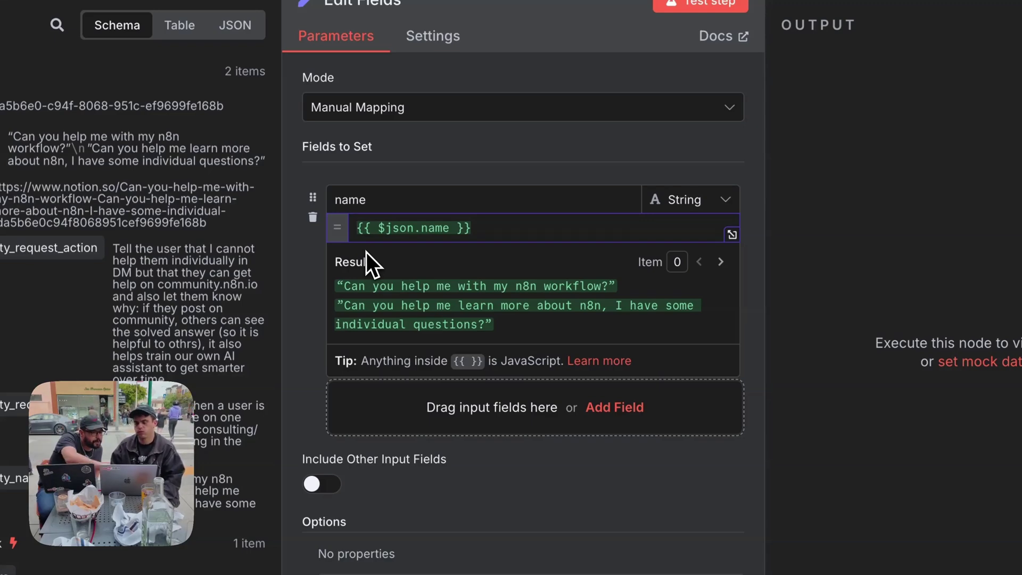
pyautogui.write('Request:')
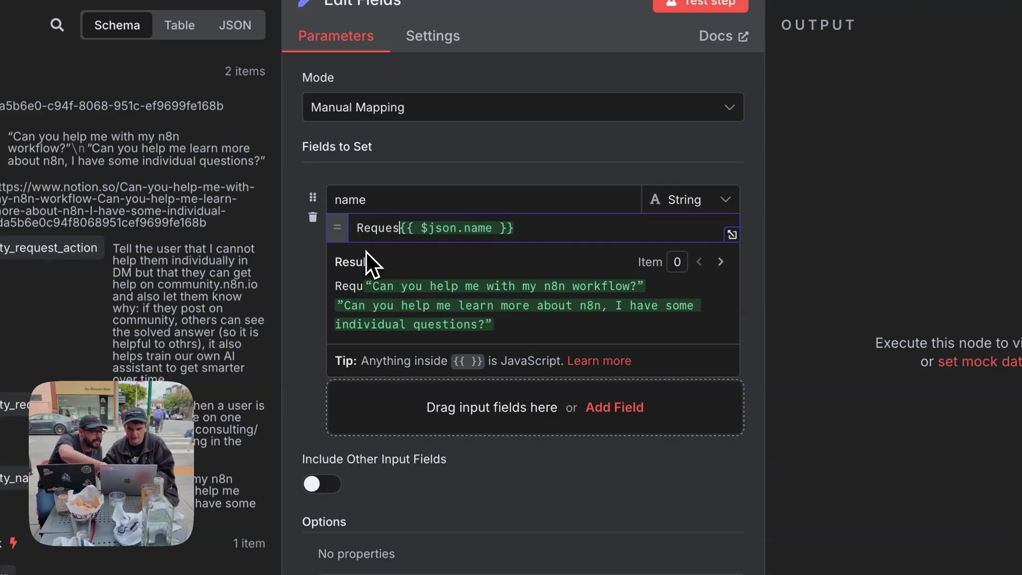
pyautogui.press('End')
pyautogui.press('Return')
pyautogui.write('Request Descripti')
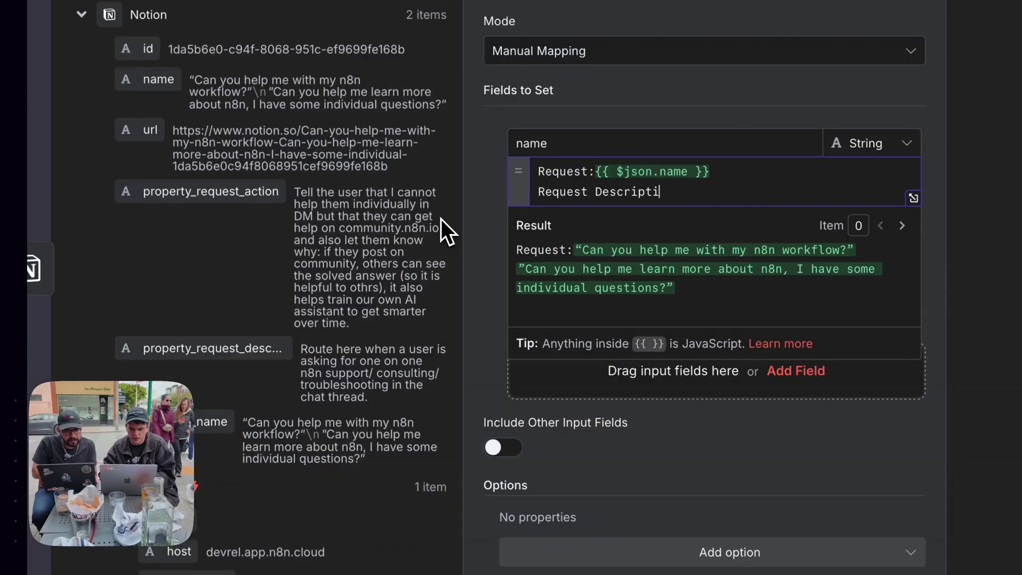
pyautogui.write('on:')
# Fill the request expression with description and action values, remove the extra field, and test for 2 items.
pyautogui.moveTo(238, 352); pyautogui.dragTo(692, 192)
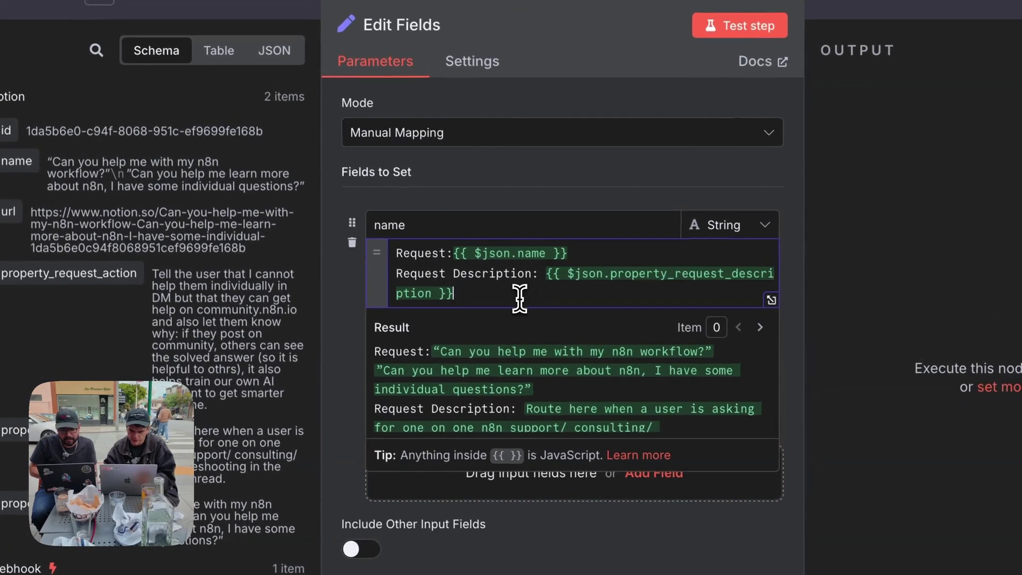
pyautogui.press('Return')
pyautogui.scroll(-3, 159, 290)
pyautogui.write('Request Action:')
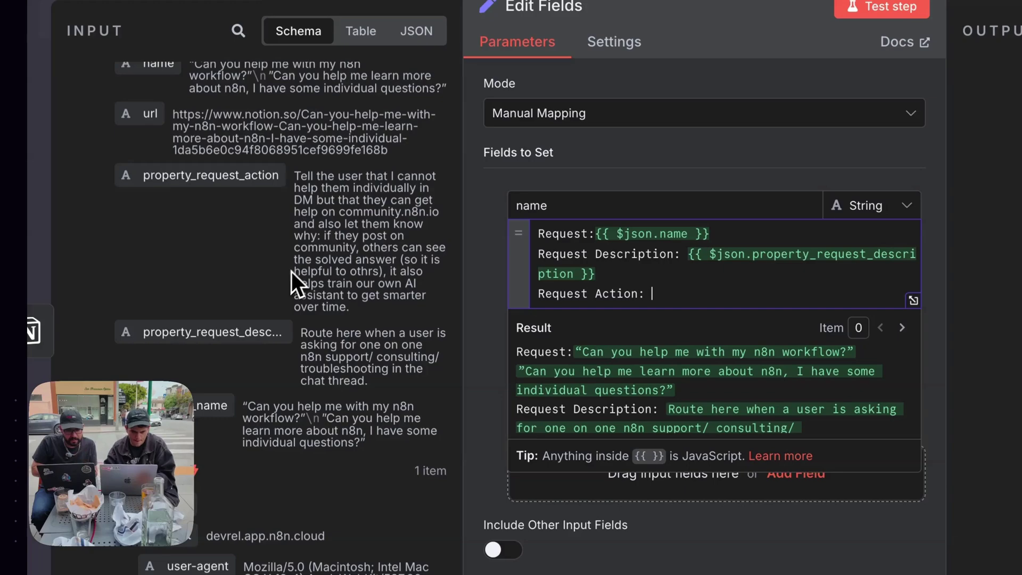
pyautogui.scroll(3, 292, 271)
pyautogui.moveTo(170, 255); pyautogui.dragTo(861, 331)
pyautogui.moveTo(743, 325); pyautogui.dragTo(633, 293)
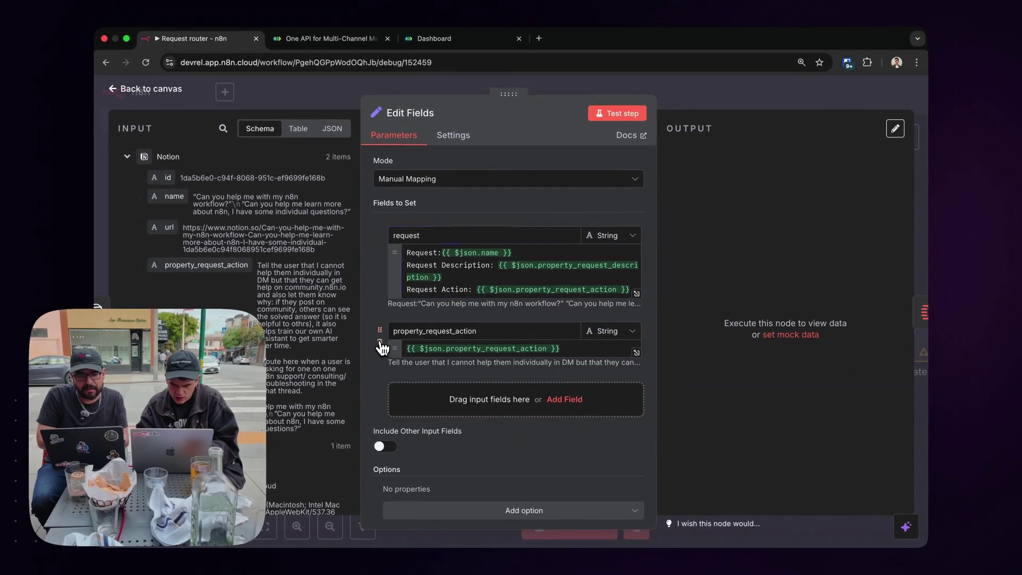
pyautogui.click(380, 343)
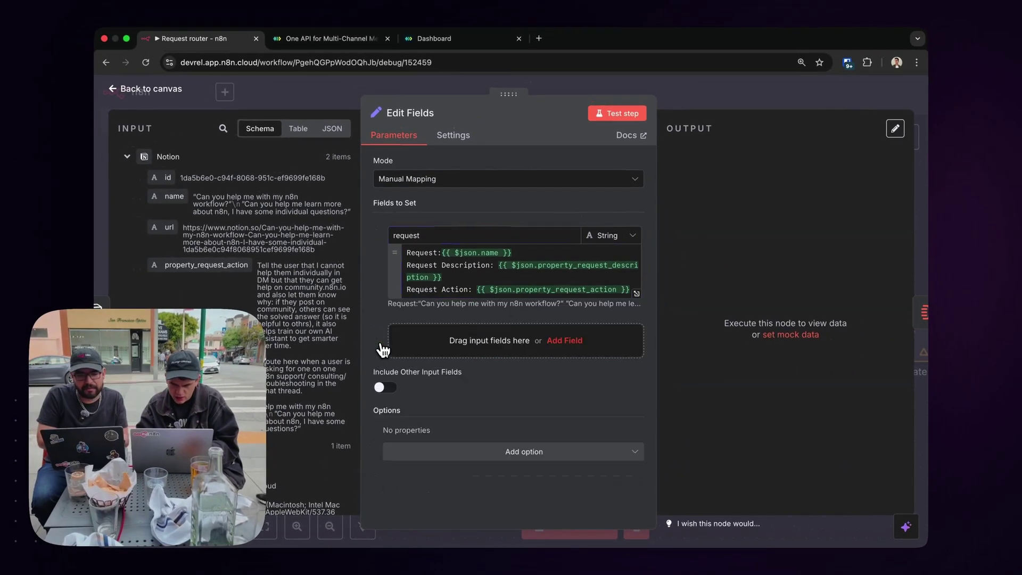
pyautogui.click(606, 115)
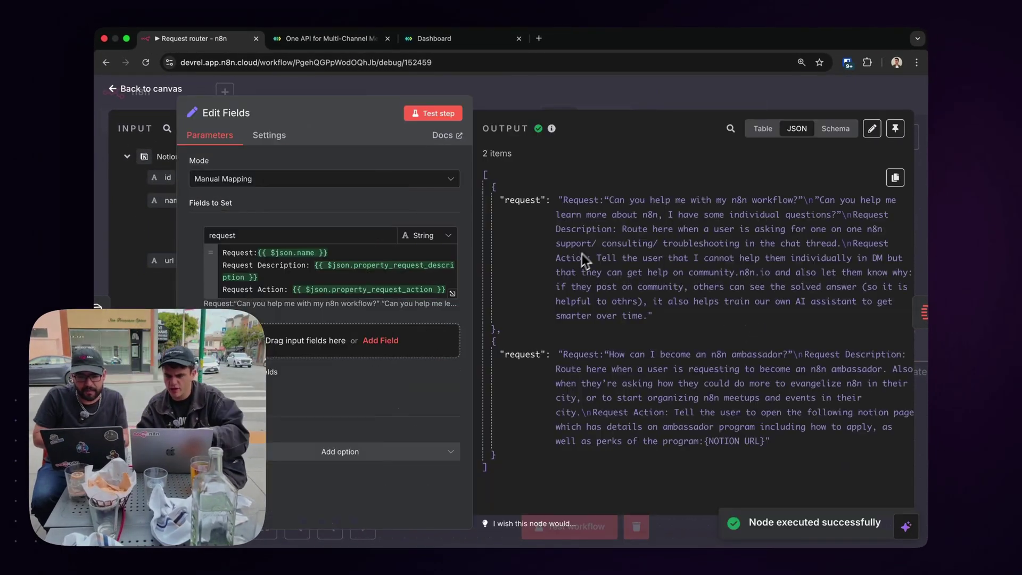
pyautogui.click(557, 93)
pyautogui.hscroll(2, 697, 339)
pyautogui.doubleClick(591, 339)
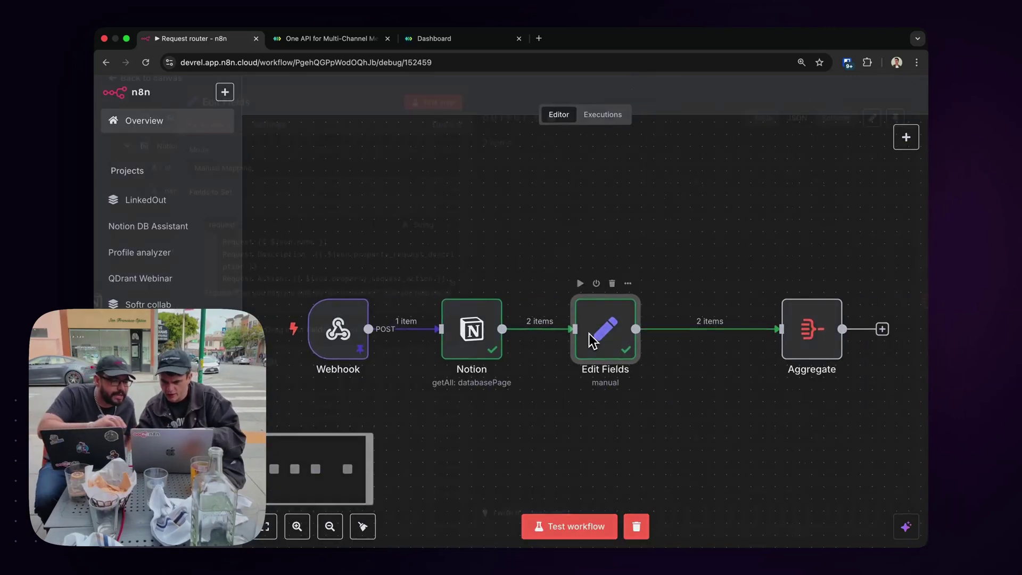
# Replace Aggregate's old entries with a single 'request' field renamed to 'requests'.
pyautogui.click(624, 94)
pyautogui.doubleClick(738, 343)
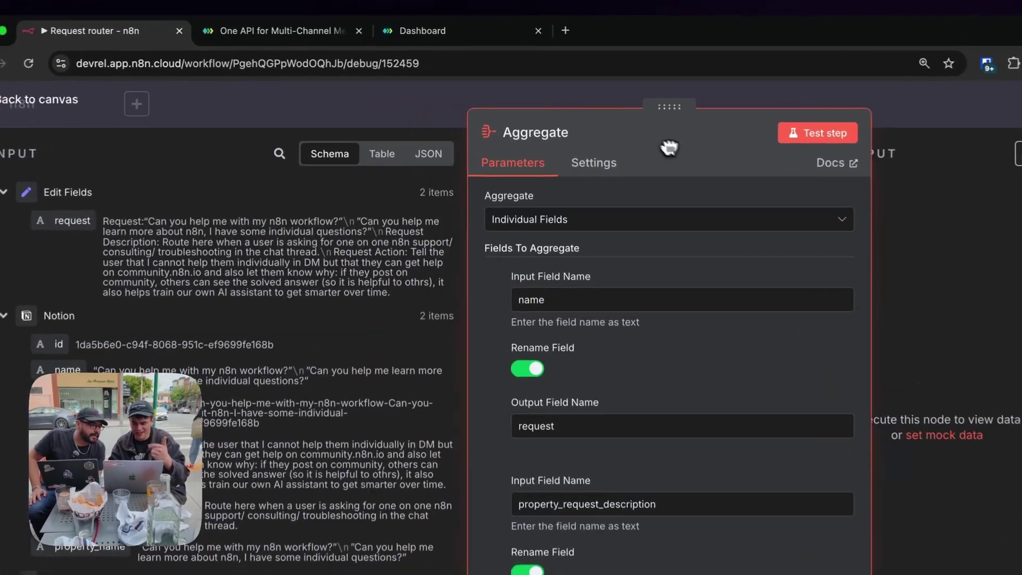
pyautogui.click(505, 303)
pyautogui.click(506, 304)
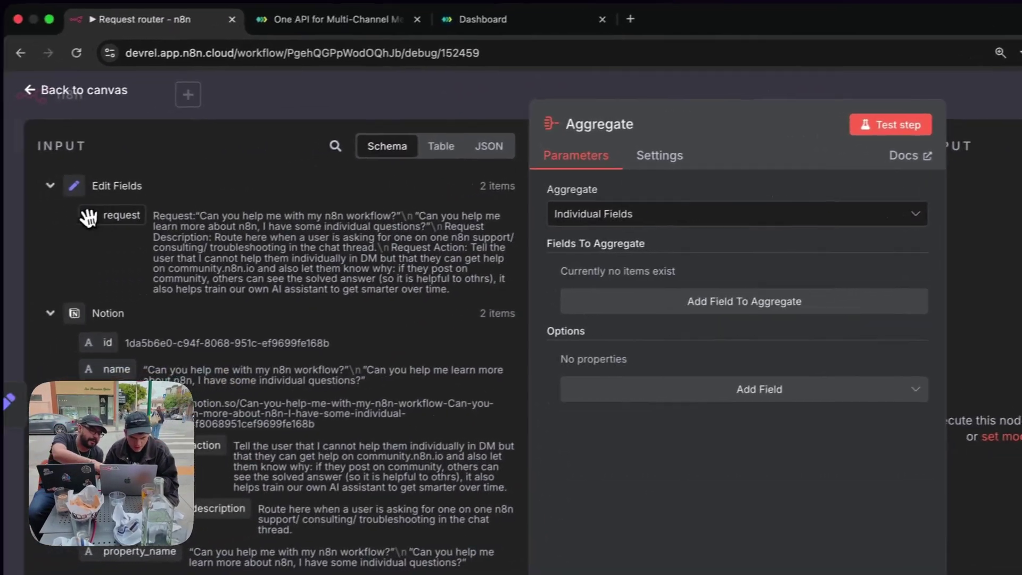
pyautogui.click(553, 311)
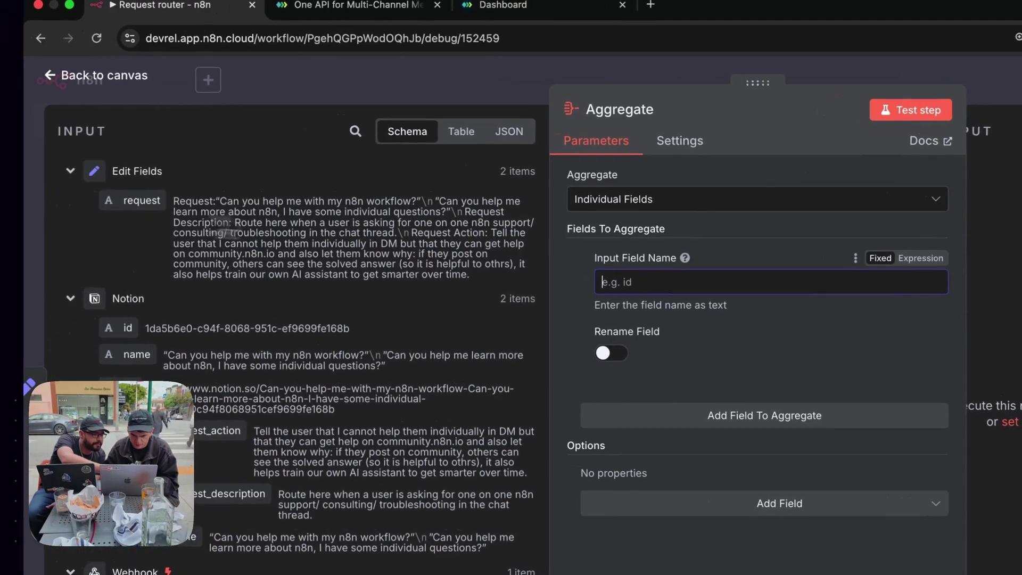
pyautogui.write('request')
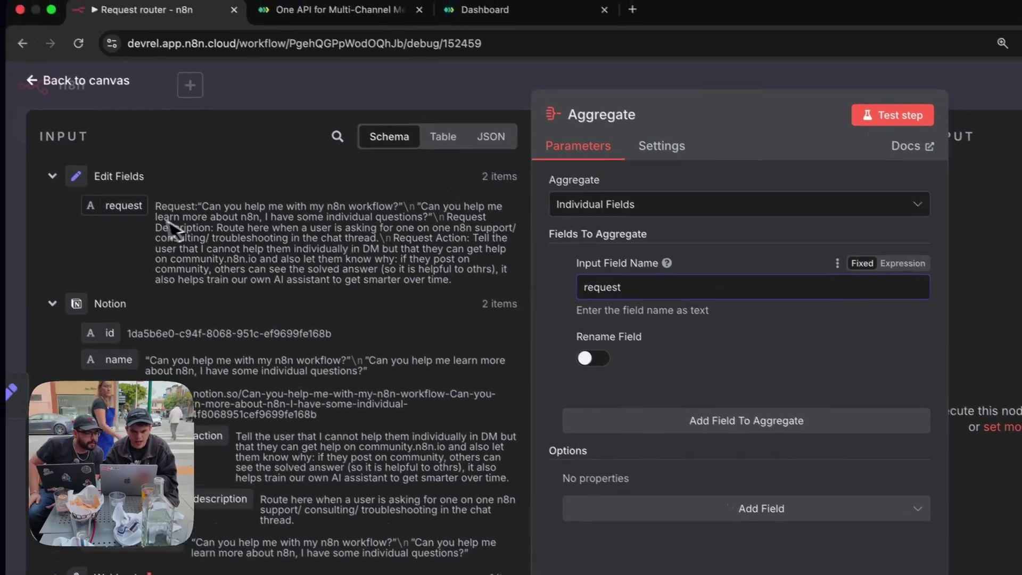
pyautogui.moveTo(98, 190); pyautogui.dragTo(616, 275)
pyautogui.click(466, 336)
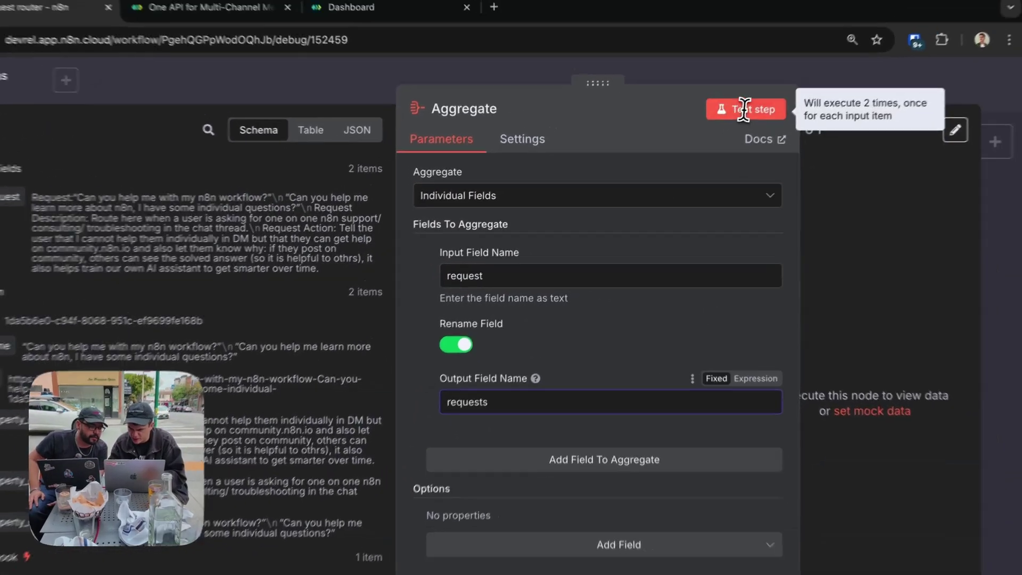
# Test the Aggregate node and check that the requests list holds both request texts.
pyautogui.click(756, 95)
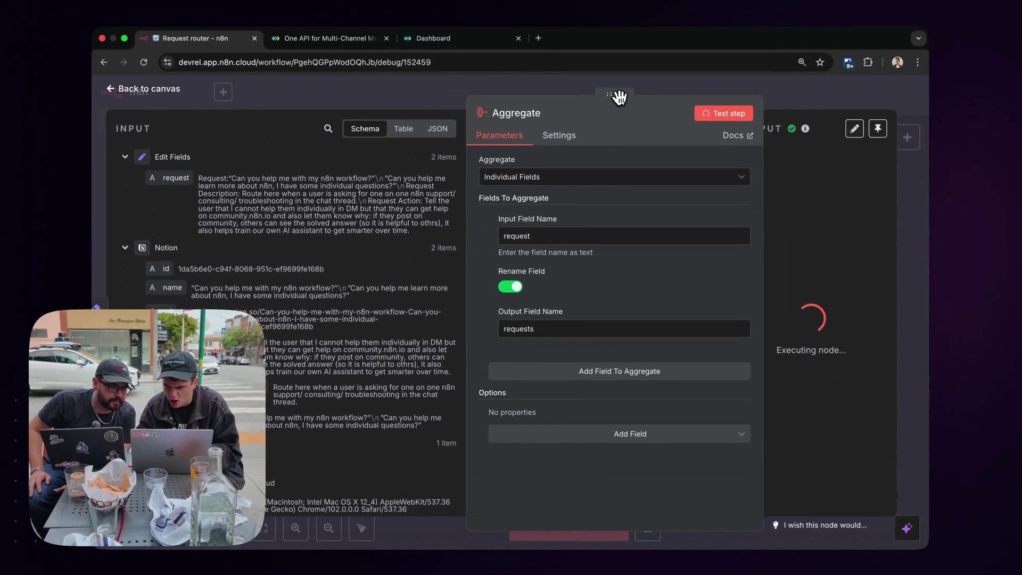
pyautogui.moveTo(617, 68); pyautogui.dragTo(293, 73)
pyautogui.moveTo(388, 98); pyautogui.dragTo(307, 111)
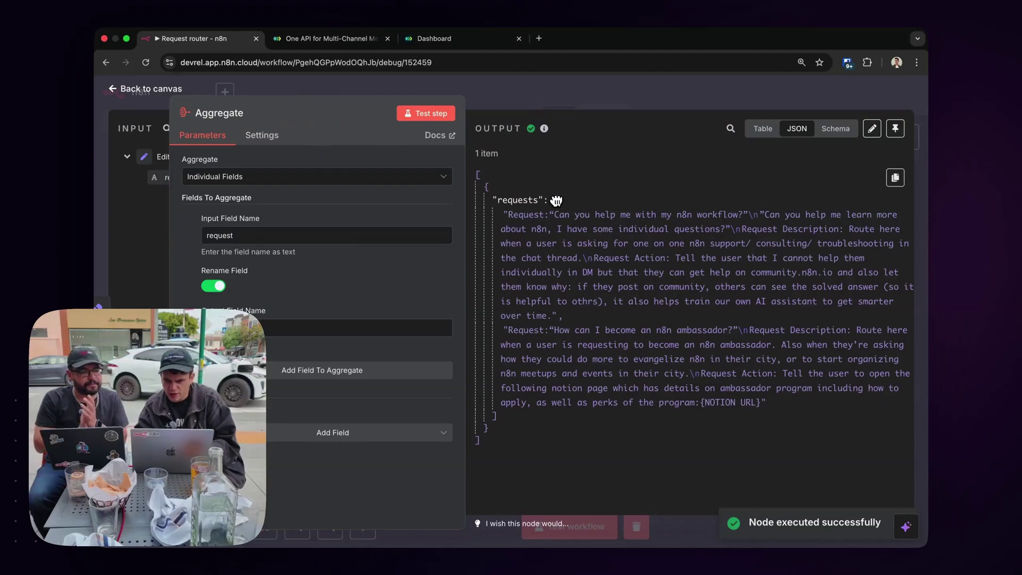
pyautogui.click(557, 201)
pyautogui.click(556, 200)
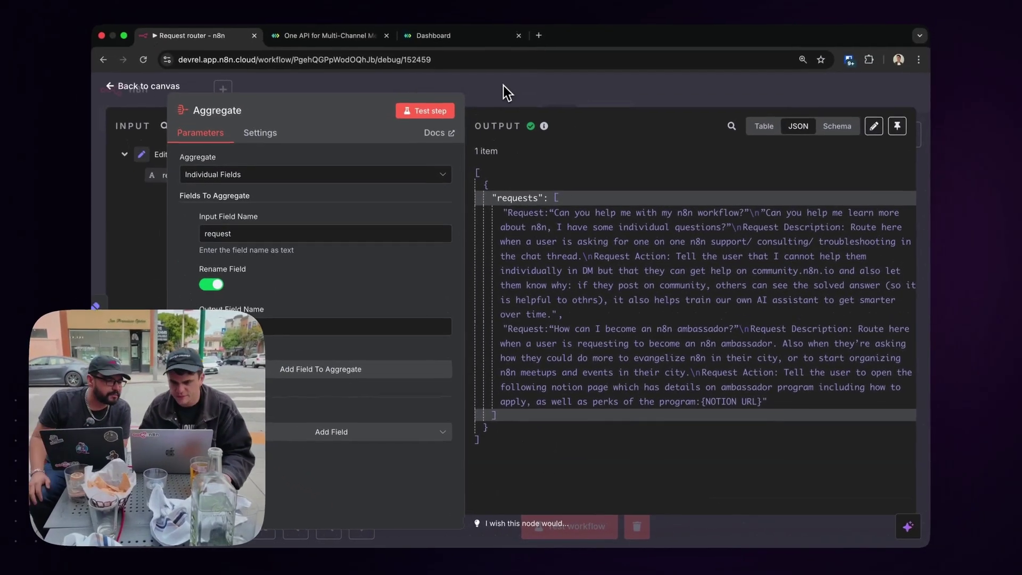
# Start a new step after Aggregate by searching for 'basic'.
pyautogui.click(502, 91)
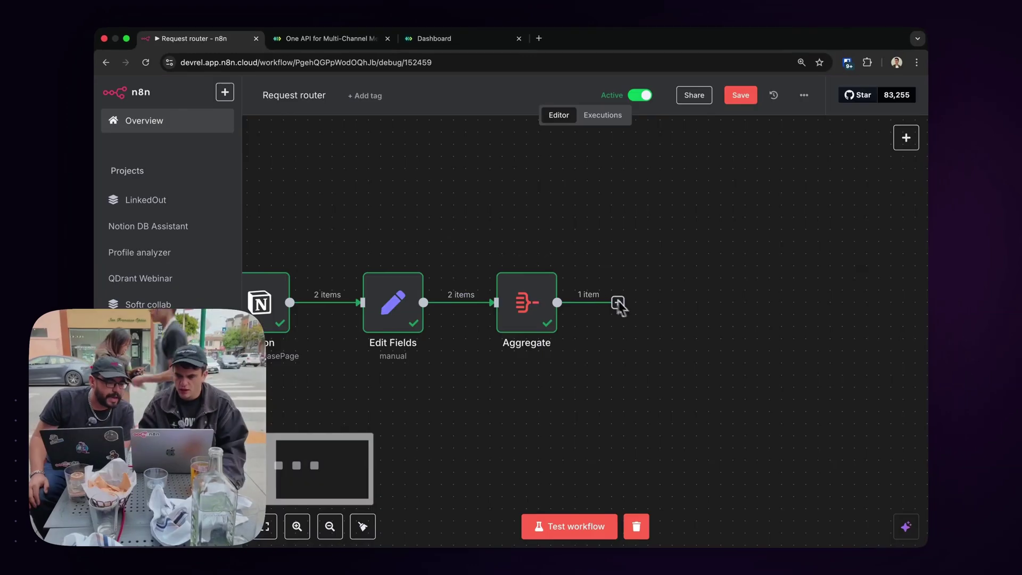
pyautogui.click(619, 303)
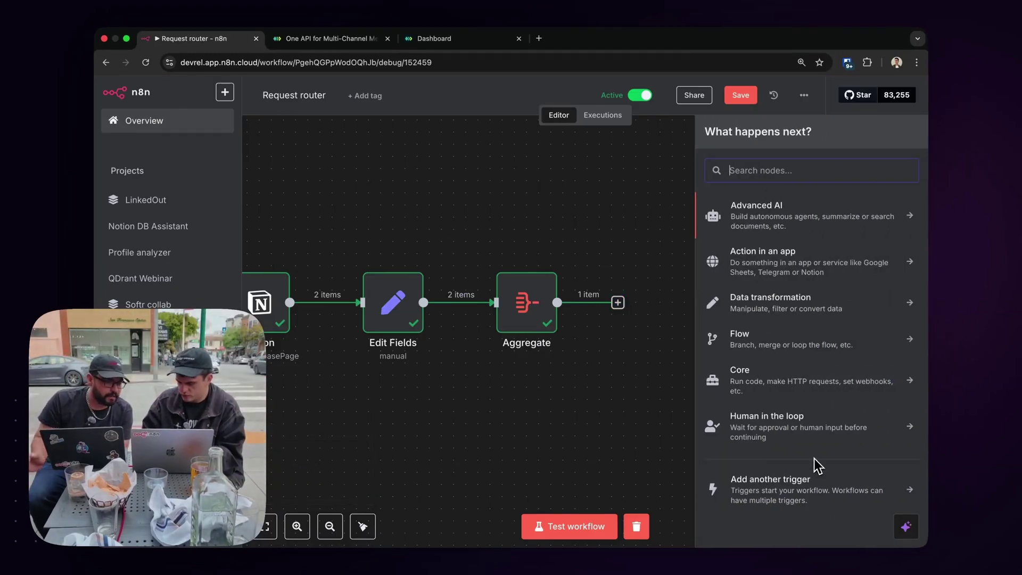
pyautogui.write('basic')
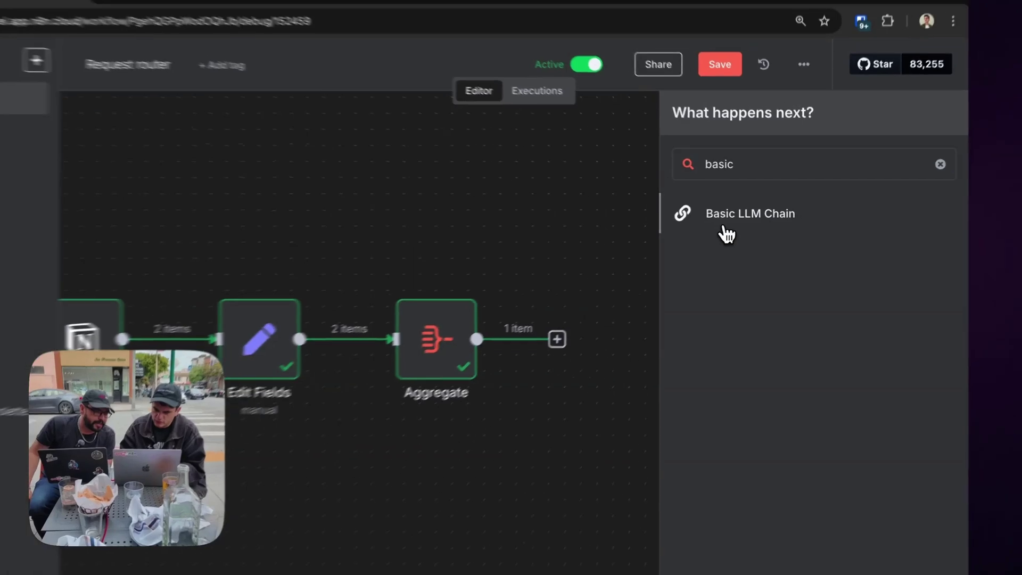
# Add a Basic LLM Chain after Aggregate and give it an OpenAI Chat Model set to gpt-4.1.
pyautogui.click(707, 216)
pyautogui.click(612, 95)
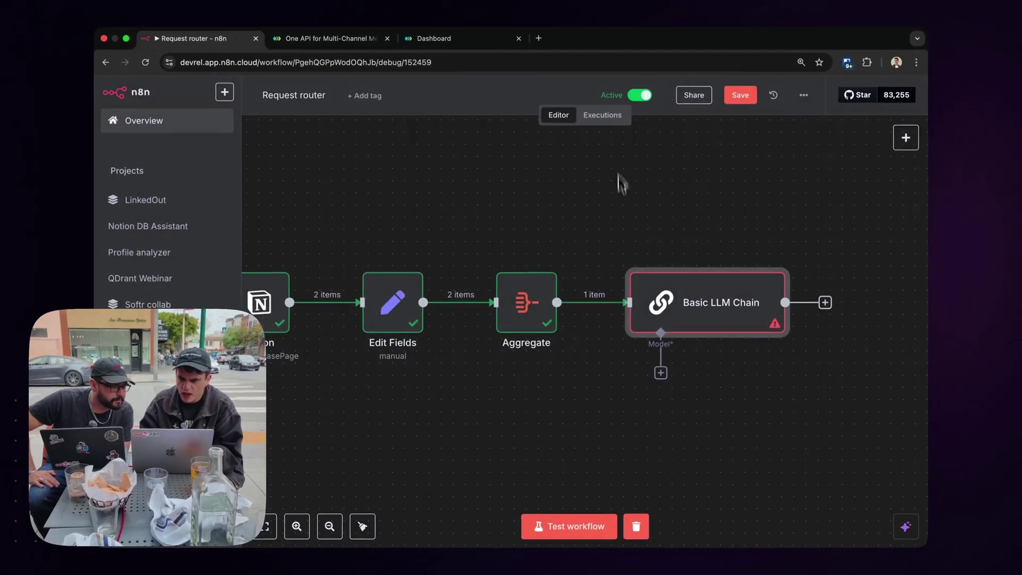
pyautogui.hscroll(3, 623, 213)
pyautogui.scroll(-2, 625, 234)
pyautogui.click(538, 315)
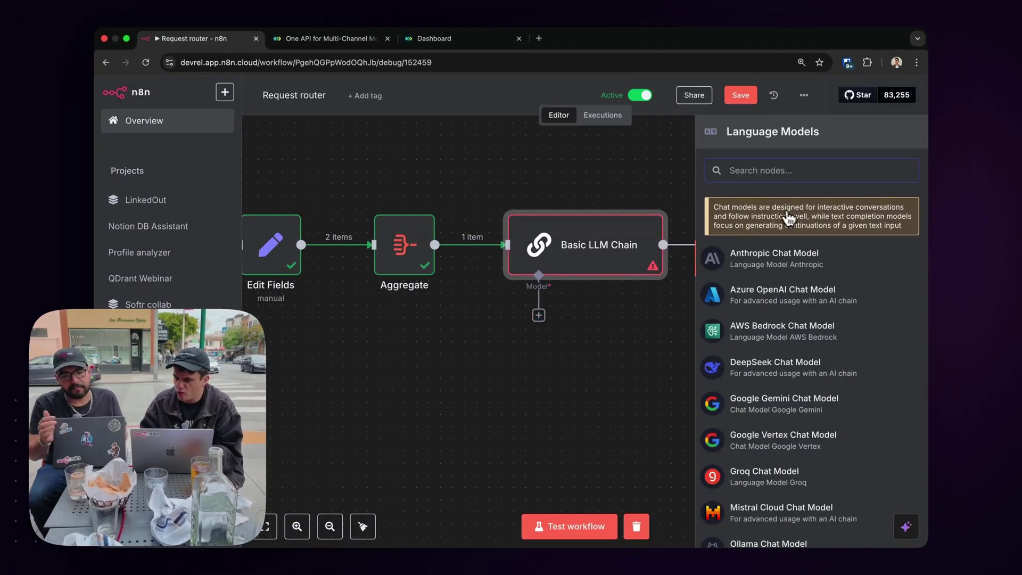
pyautogui.scroll(-5, 750, 356)
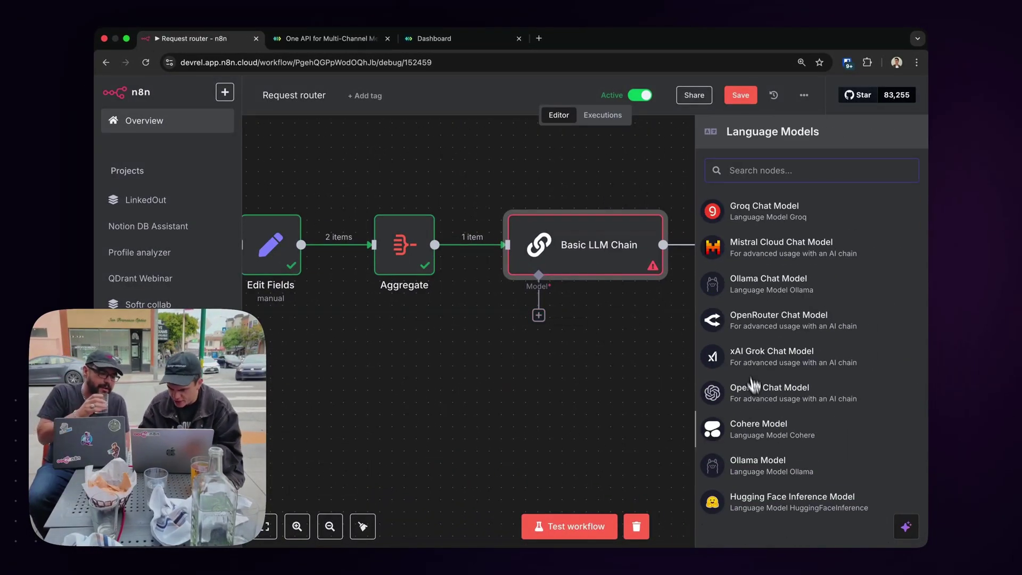
pyautogui.click(786, 403)
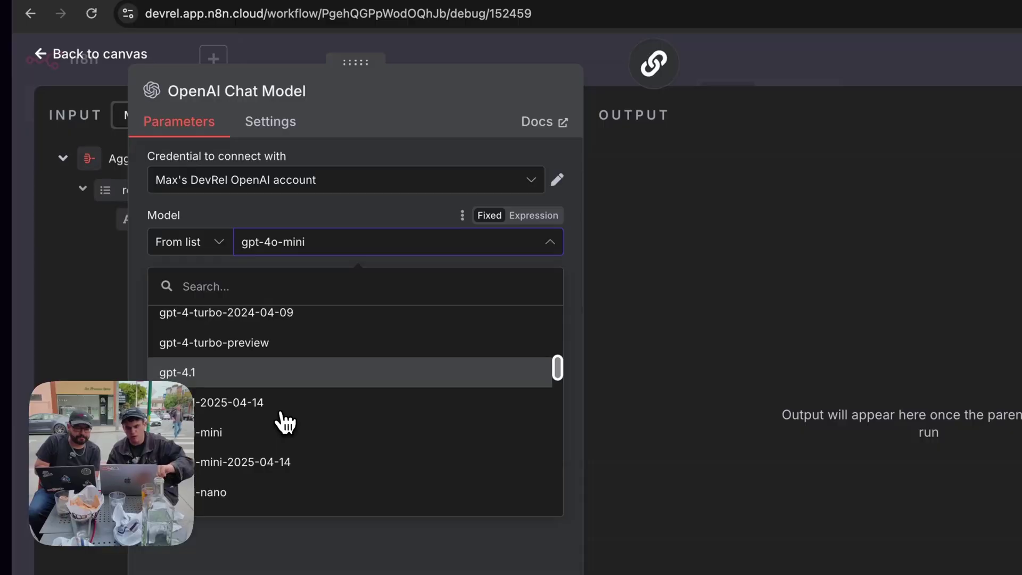
pyautogui.click(223, 375)
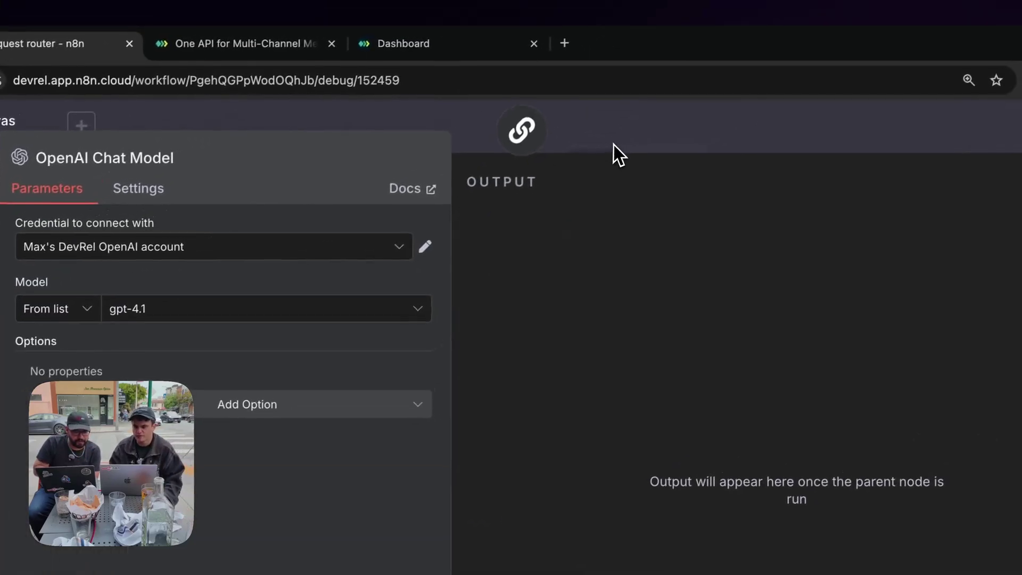
pyautogui.click(746, 76)
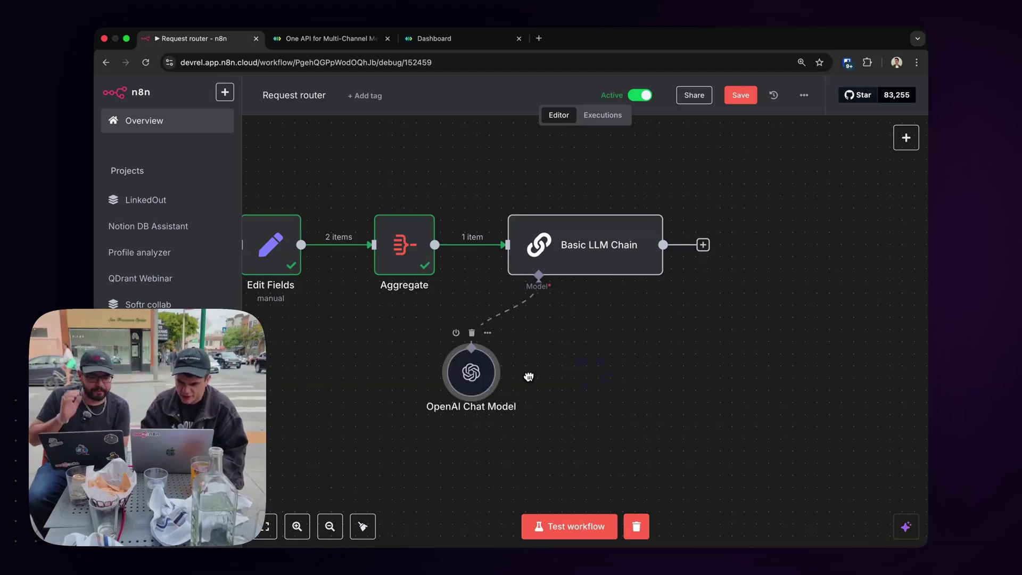
# Set the Basic LLM Chain's prompt source to 'Define below' and add an empty System message.
pyautogui.doubleClick(587, 249)
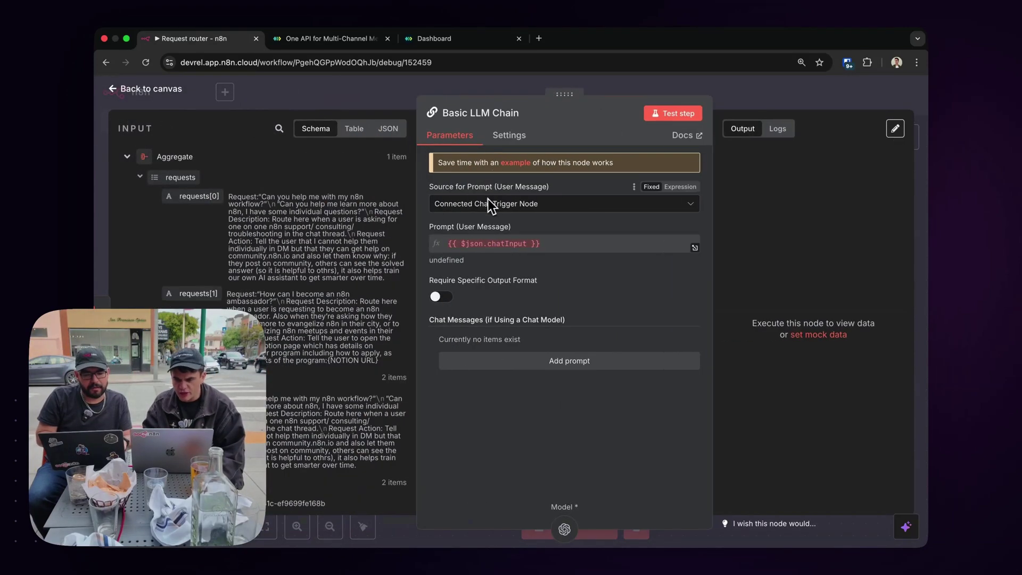
pyautogui.click(486, 204)
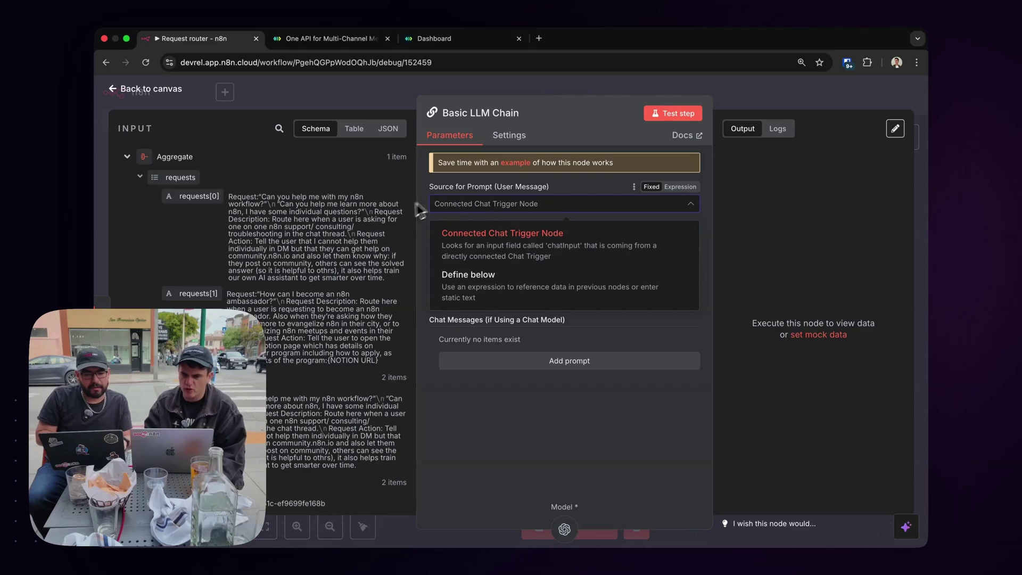
pyautogui.click(456, 290)
pyautogui.click(484, 361)
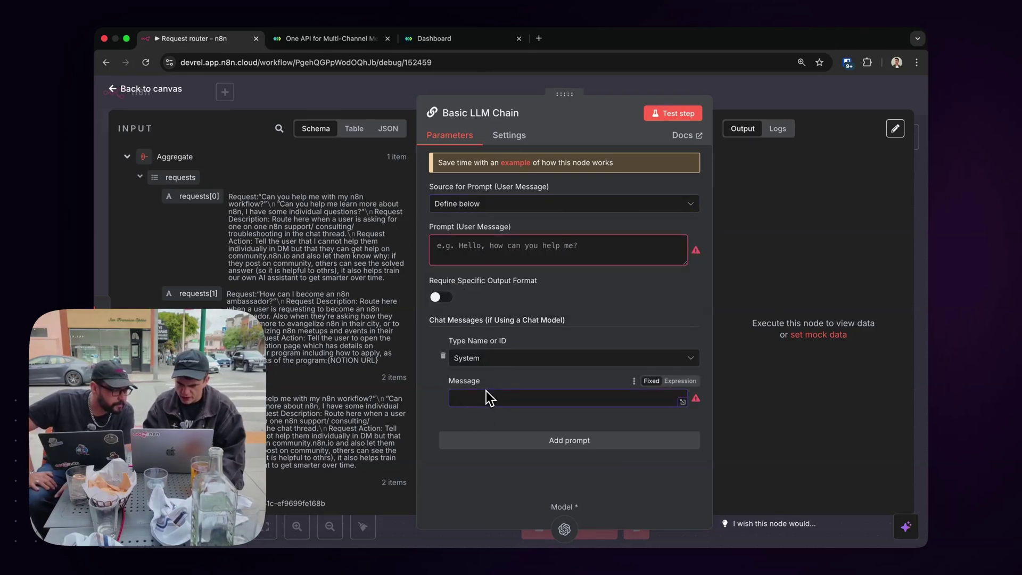
pyautogui.click(486, 245)
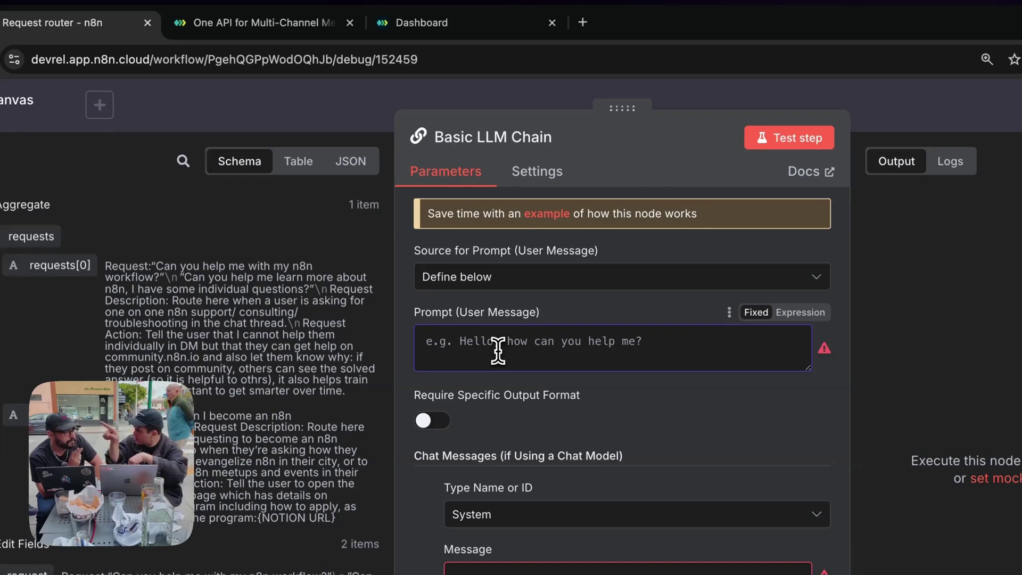
pyautogui.click(276, 106)
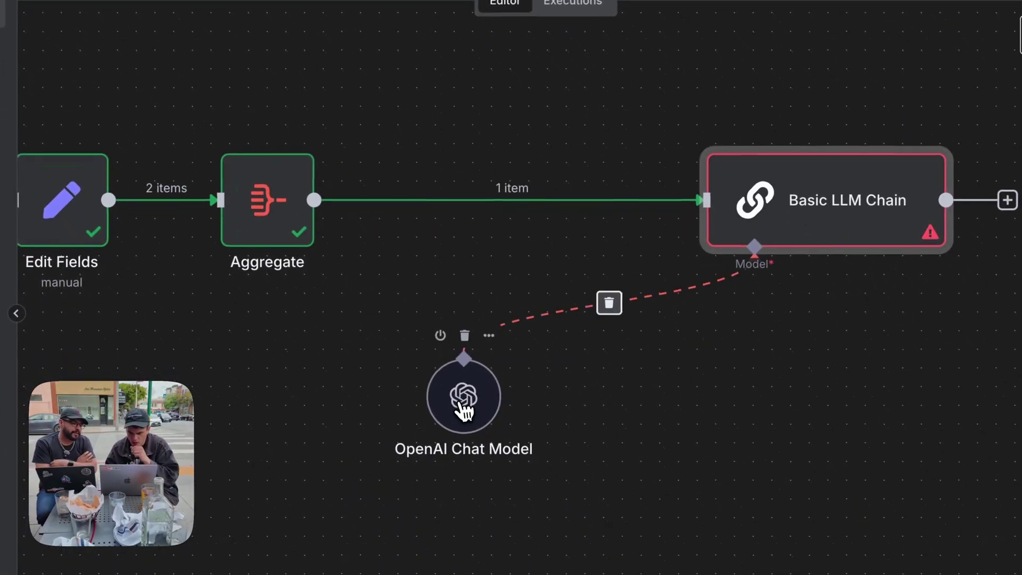
pyautogui.moveTo(460, 406); pyautogui.dragTo(647, 404)
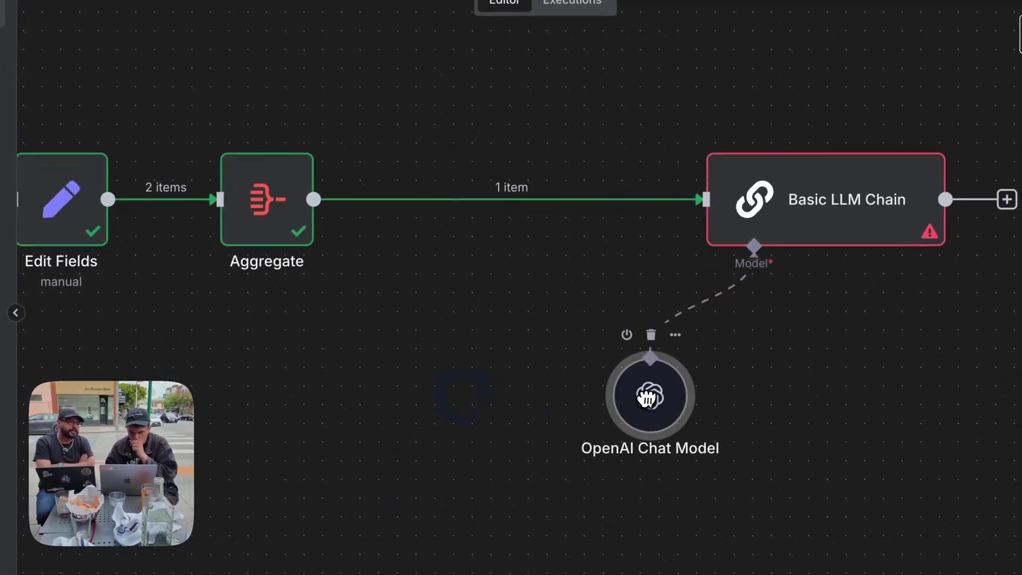
# Add a Text Classifier node from the AI category.
pyautogui.click(525, 200)
pyautogui.click(408, 200)
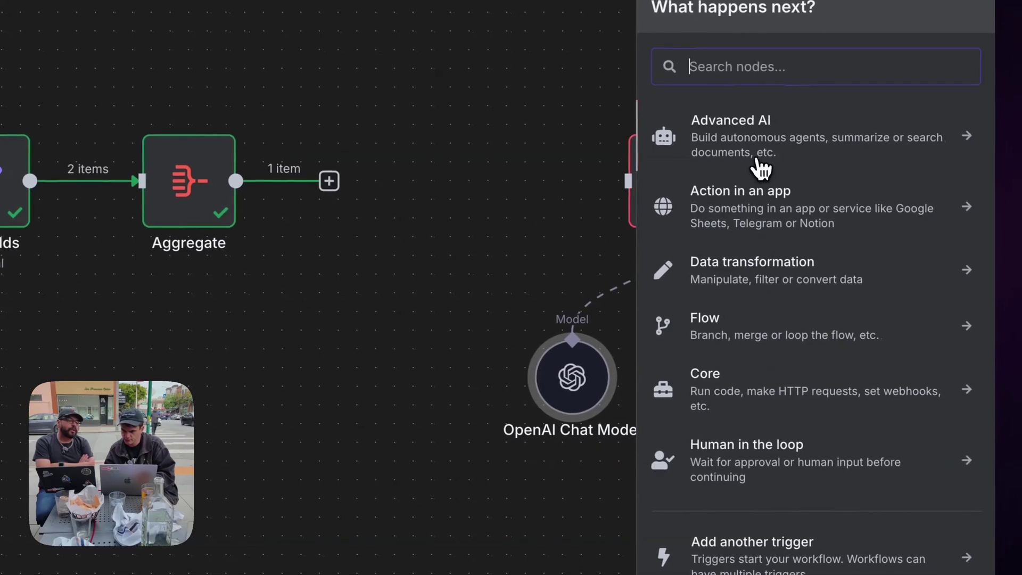
pyautogui.write('req')
pyautogui.press('BackSpace')
pyautogui.press('BackSpace')
pyautogui.press('BackSpace')
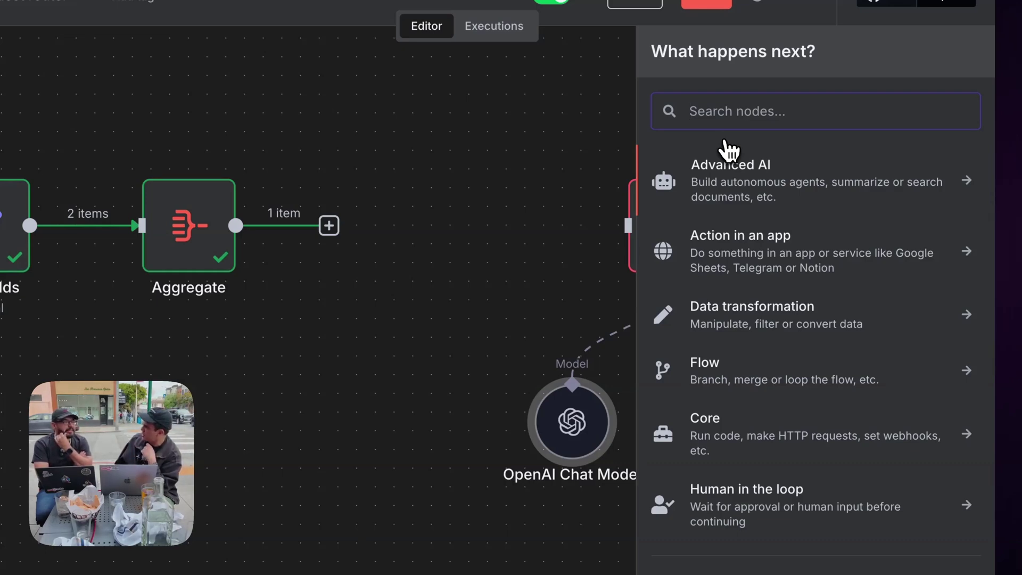
pyautogui.click(730, 166)
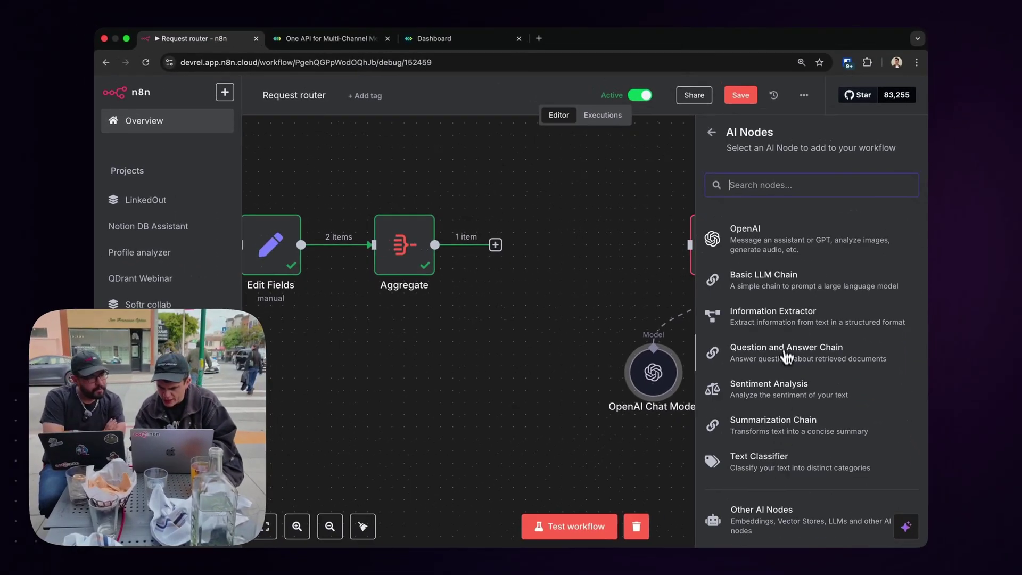
pyautogui.scroll(-1, 787, 356)
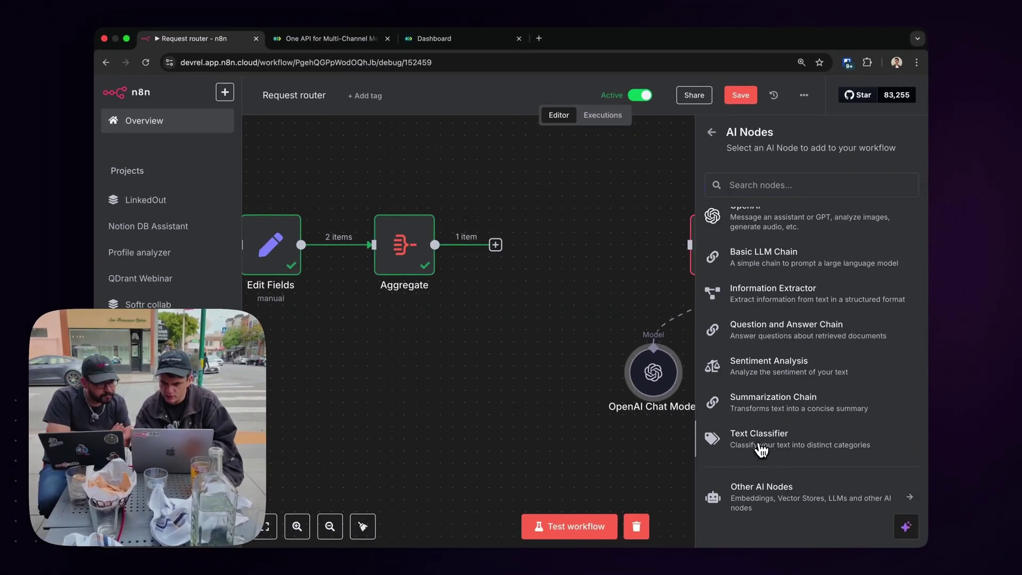
pyautogui.click(761, 442)
pyautogui.moveTo(487, 161)
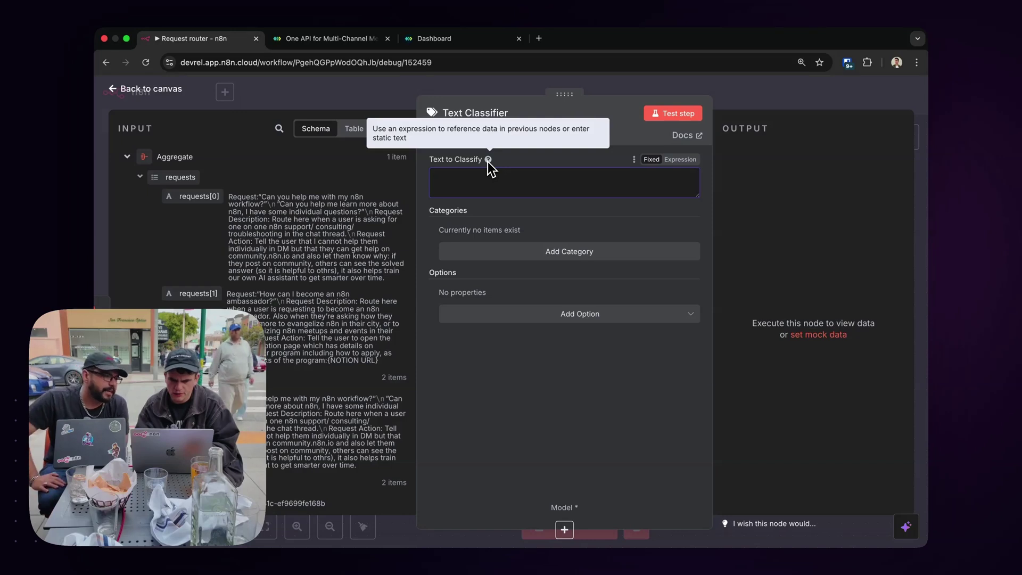
pyautogui.click(389, 105)
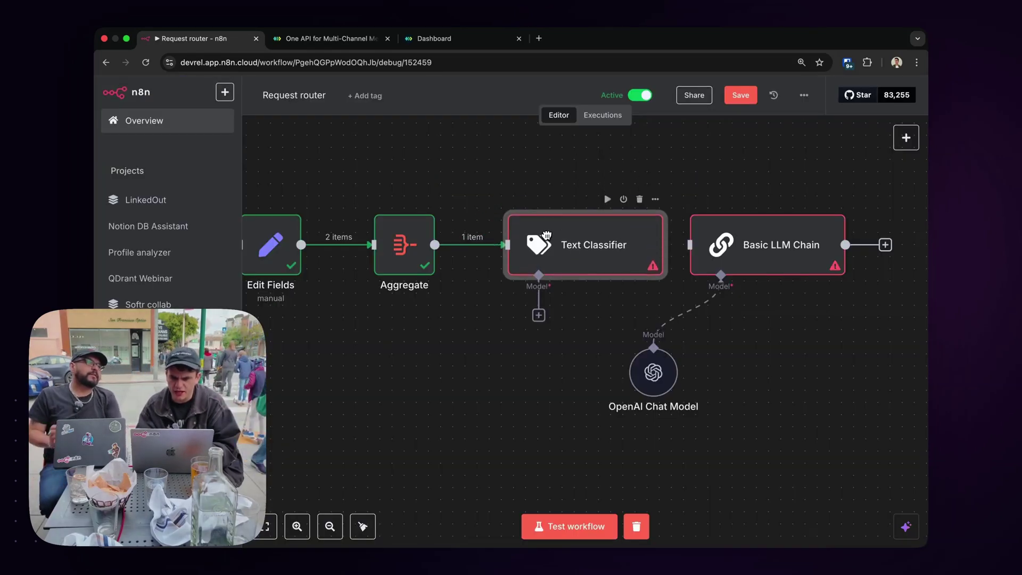
# Delete the Text Classifier and move the Basic LLM Chain and OpenAI Chat Model next to Aggregate.
pyautogui.click(640, 200)
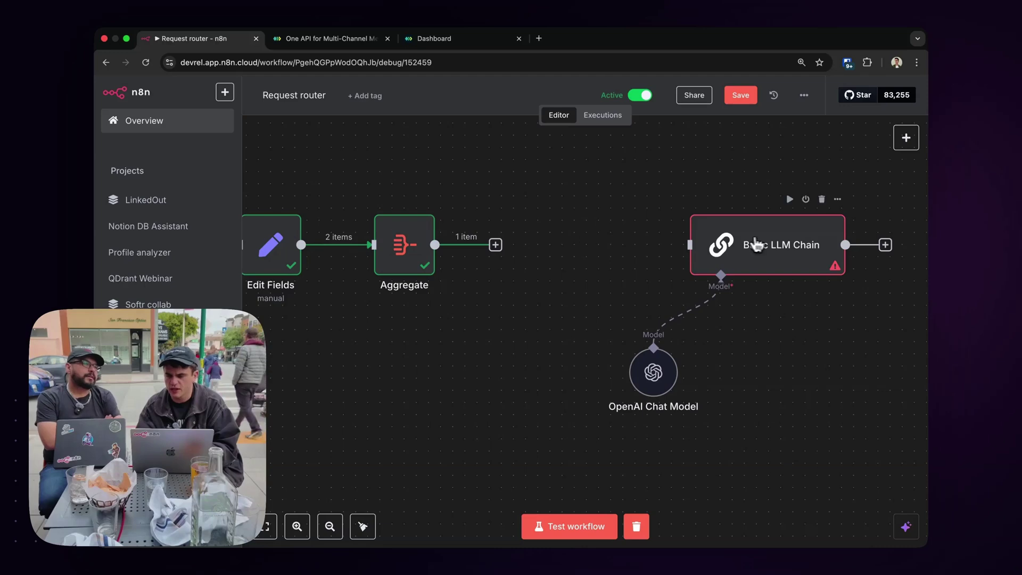
pyautogui.moveTo(755, 244); pyautogui.dragTo(586, 245)
pyautogui.moveTo(658, 370); pyautogui.dragTo(574, 370)
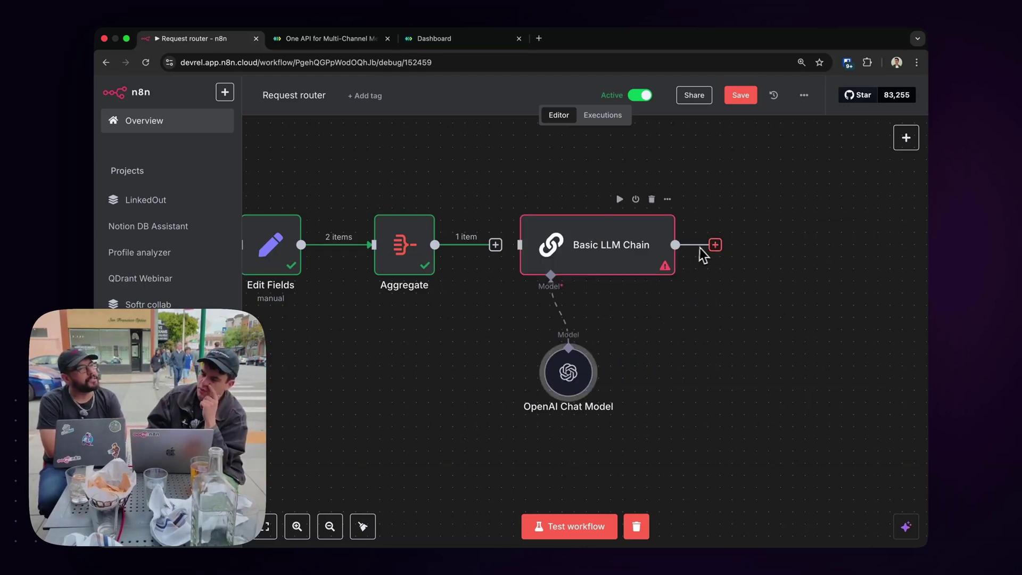
pyautogui.doubleClick(607, 248)
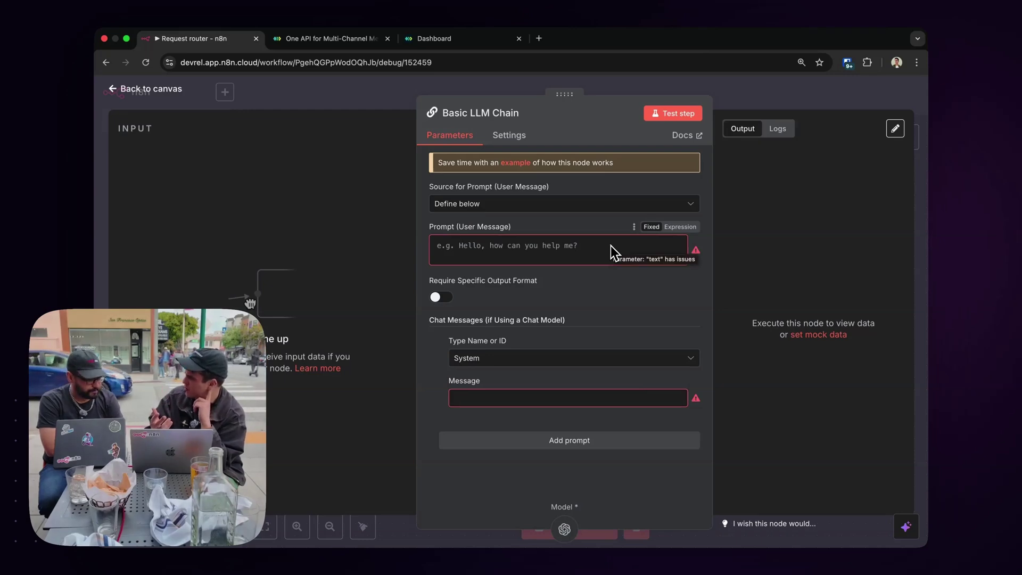
pyautogui.press('Escape')
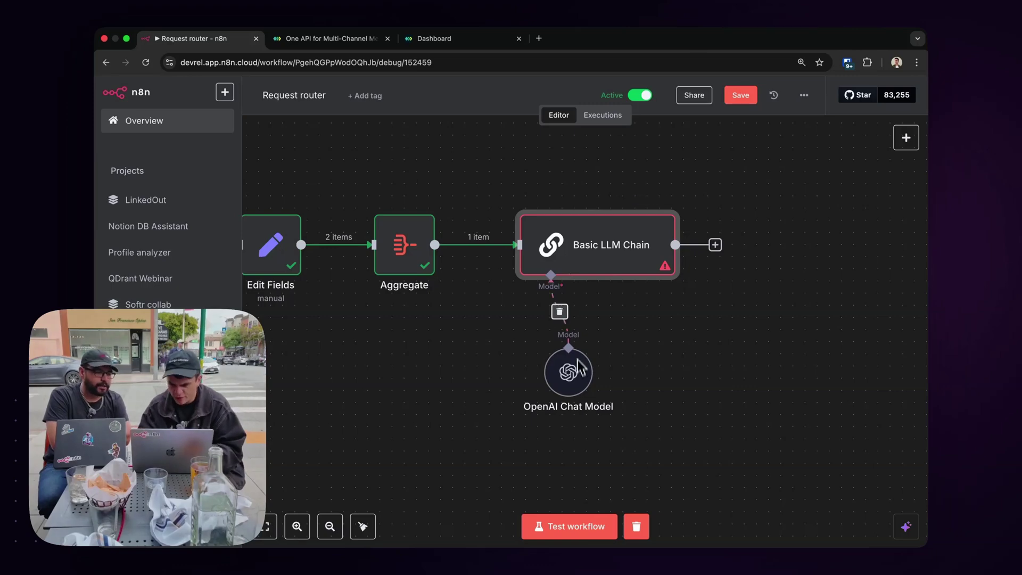
pyautogui.moveTo(577, 377); pyautogui.dragTo(516, 376)
# Write the user prompt 'Determine if the following…:' and insert the webhook's incoming message field.
pyautogui.doubleClick(580, 269)
pyautogui.click(447, 246)
pyautogui.write('Determine if')
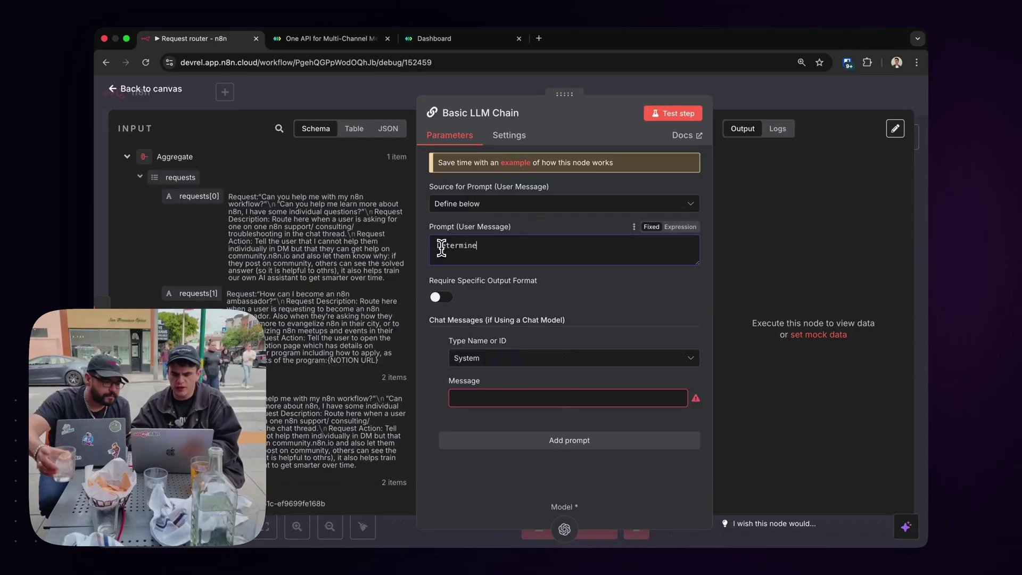
pyautogui.write(' the following incoming request matches a request from the RequestTable')
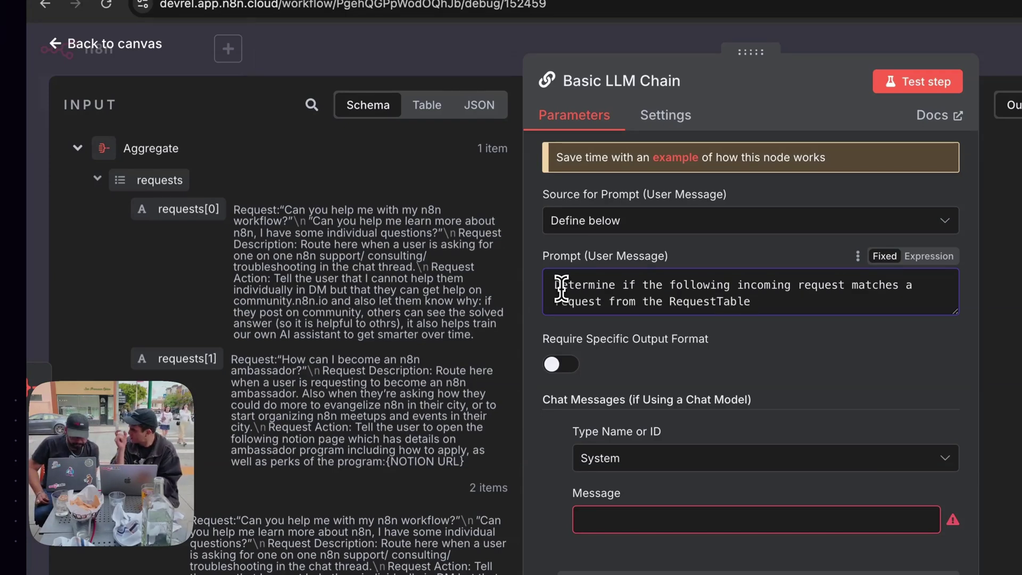
pyautogui.write(':')
pyautogui.press('Return')
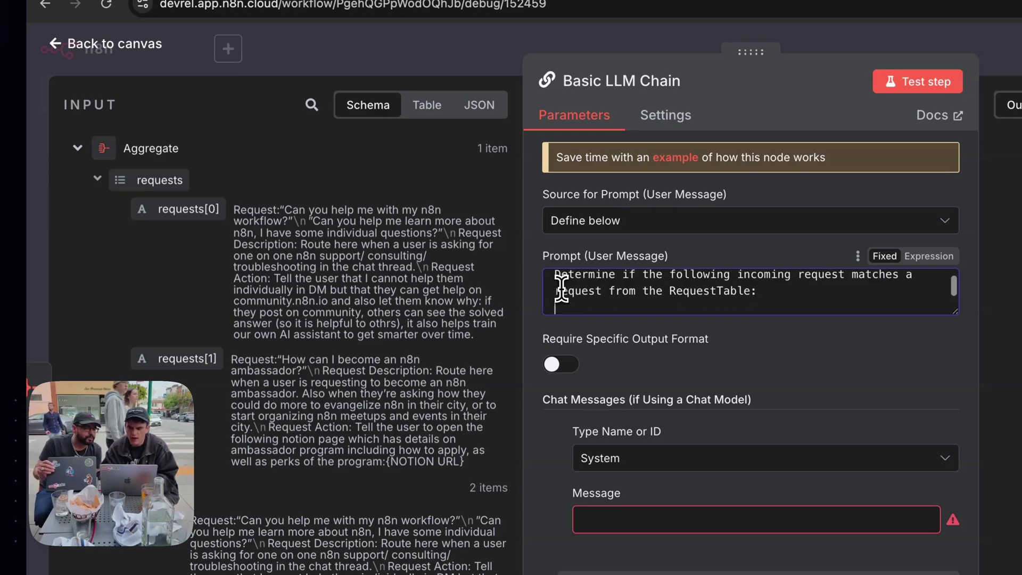
pyautogui.scroll(-2, 245, 306)
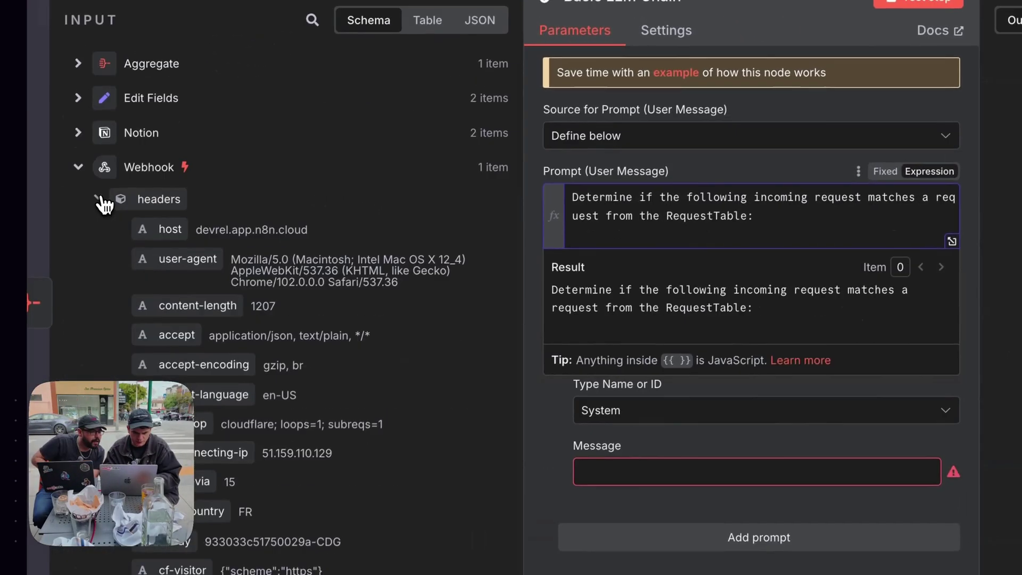
pyautogui.click(99, 199)
pyautogui.scroll(-3, 212, 251)
pyautogui.scroll(-10, 217, 254)
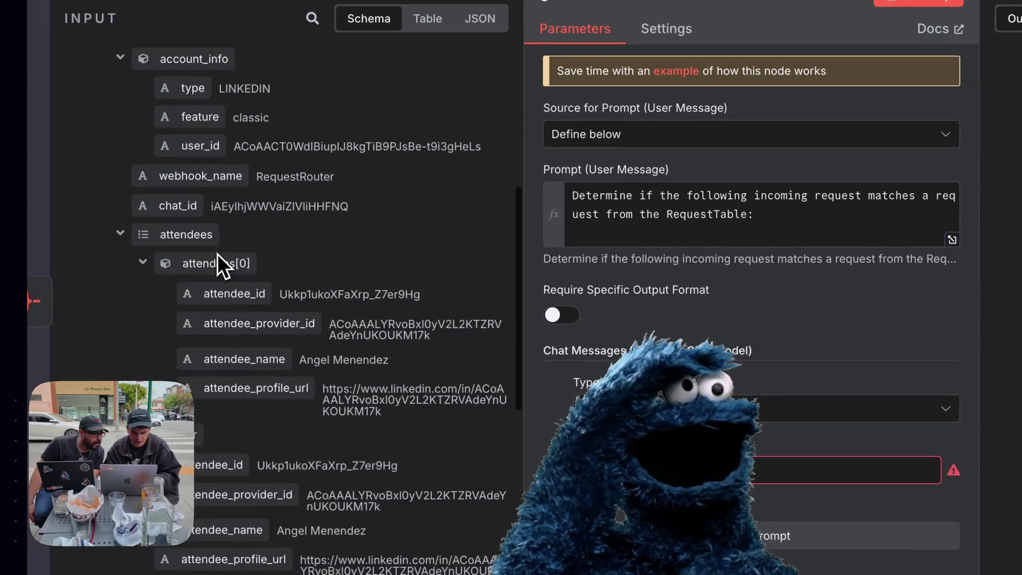
pyautogui.moveTo(176, 256); pyautogui.dragTo(653, 237)
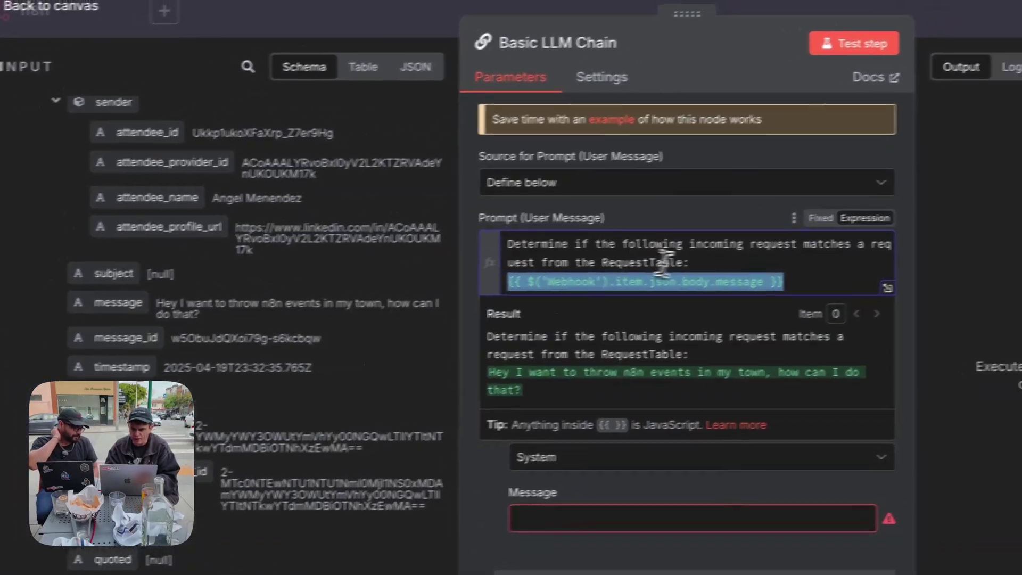
# Remove the 'Subject:' line from the prompt and check the resolved preview.
pyautogui.click(718, 253)
pyautogui.press('Return')
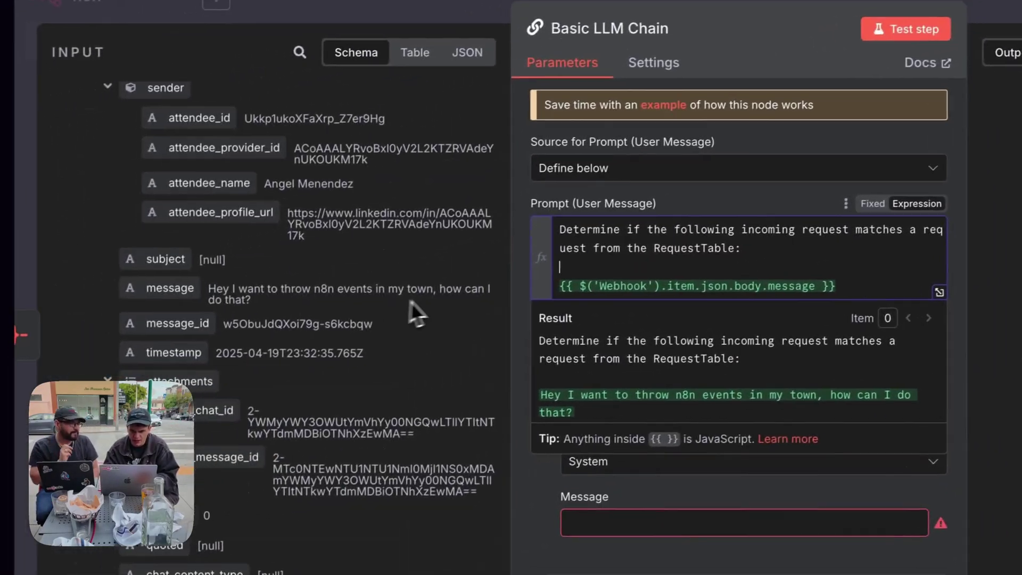
pyautogui.write('Subject:')
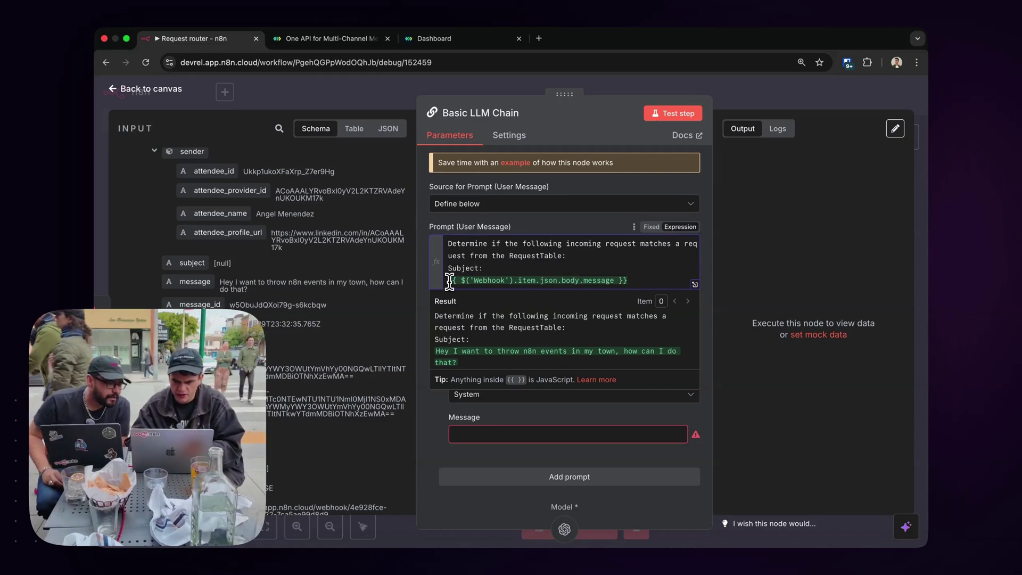
pyautogui.moveTo(489, 268); pyautogui.dragTo(414, 270)
pyautogui.press('BackSpace')
pyautogui.press('BackSpace')
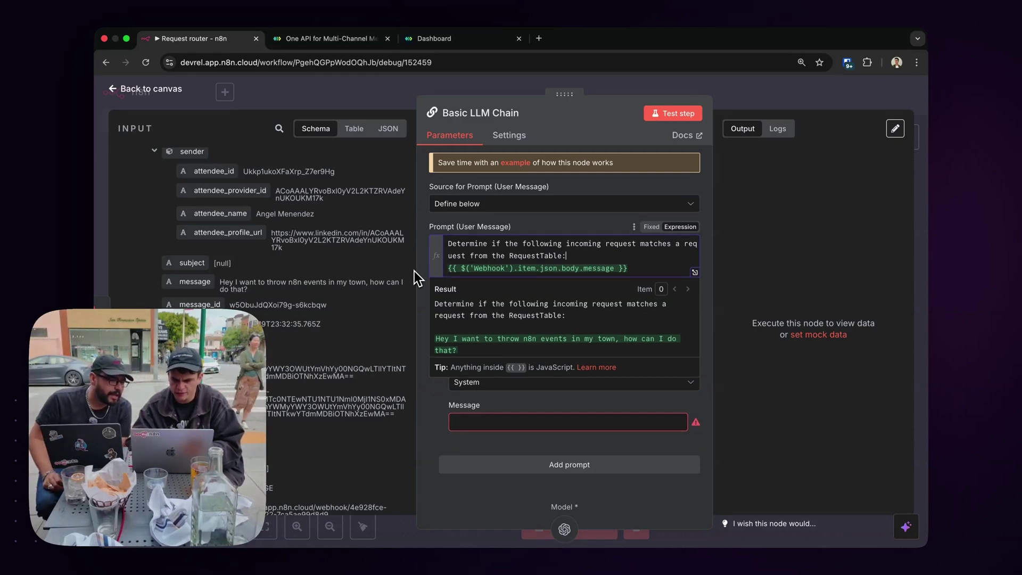
pyautogui.moveTo(439, 304); pyautogui.dragTo(458, 339)
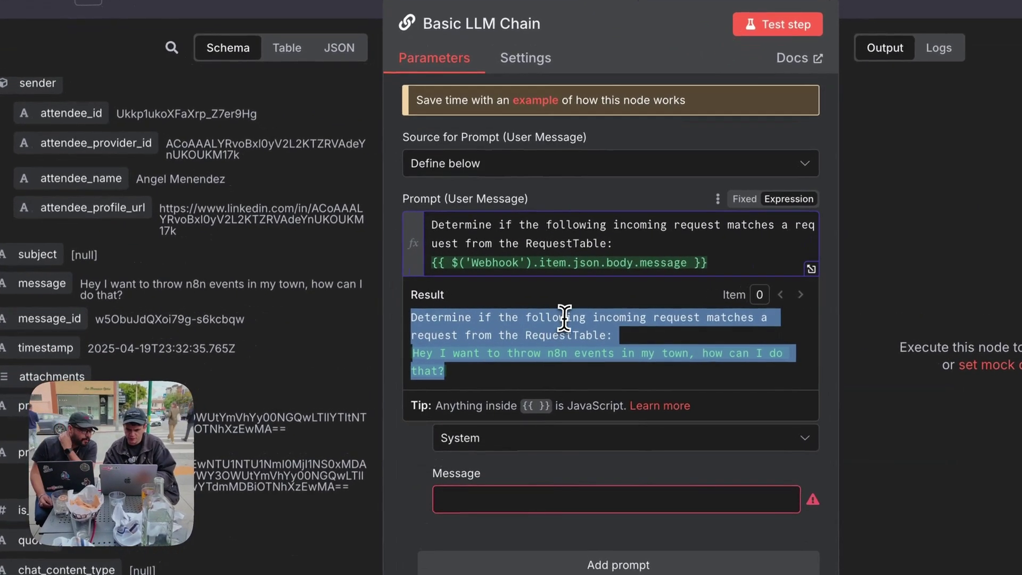
pyautogui.click(565, 318)
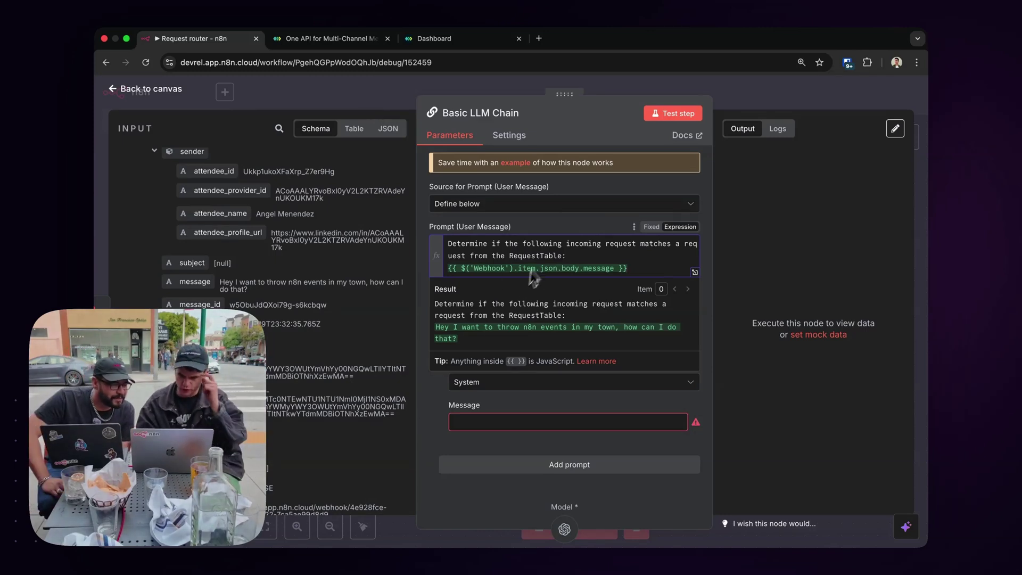
pyautogui.click(565, 226)
# Make the System message an expression and write the '# Role' routing description.
pyautogui.click(486, 421)
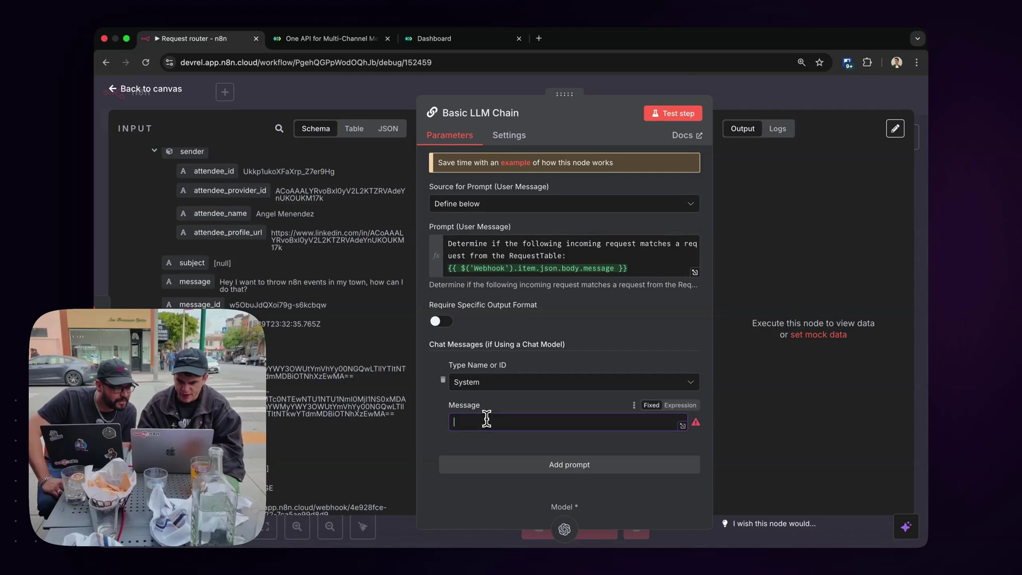
pyautogui.click(679, 406)
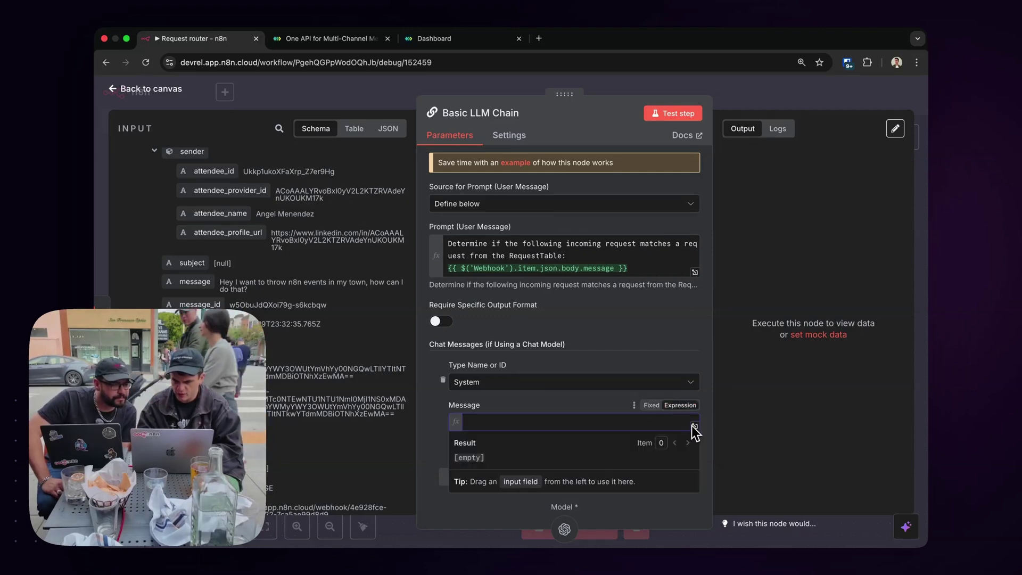
pyautogui.click(695, 426)
pyautogui.write('# Rol')
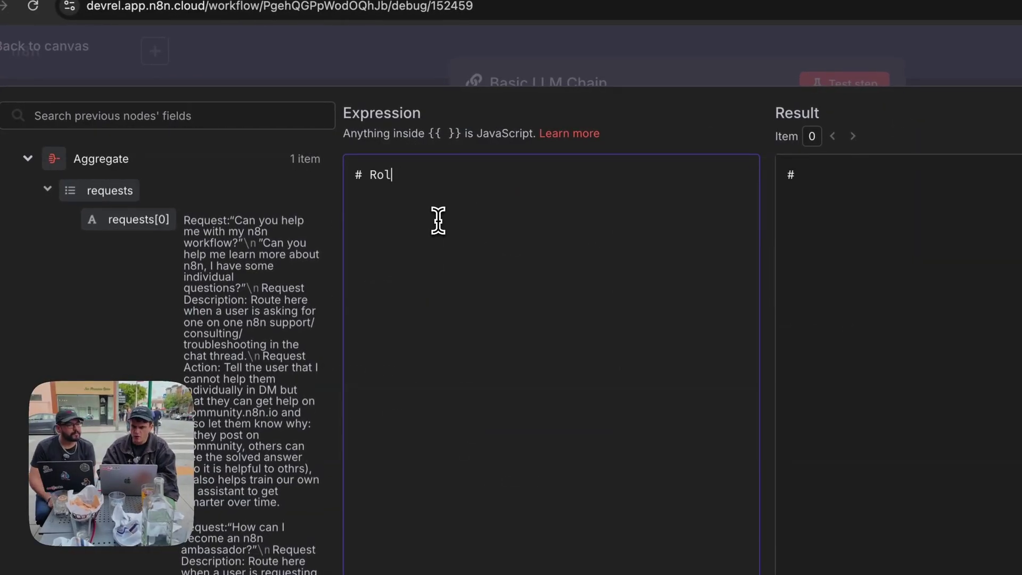
pyautogui.write('e')
pyautogui.press('Return')
pyautogui.write('You take incoming requests from users, compare a')
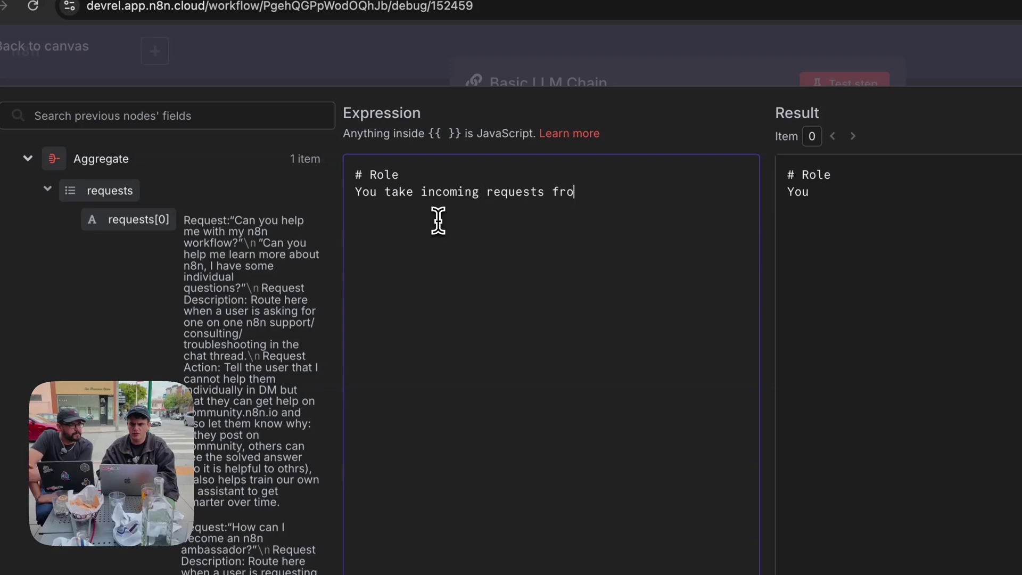
pyautogui.write('gainst a standard list of requests below and determine whether the request matches a request from the table be')
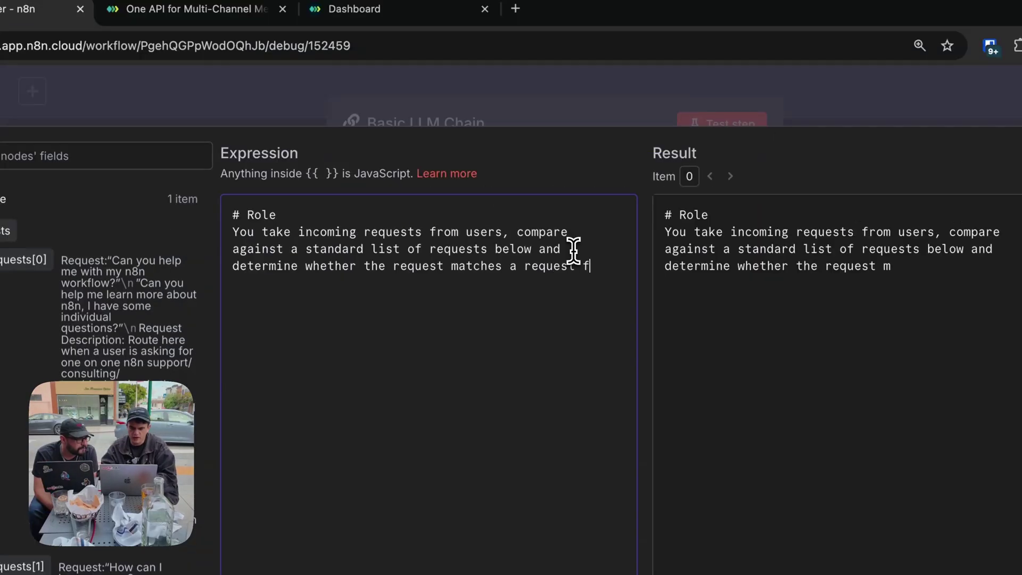
pyautogui.write('low, otherwise is other.')
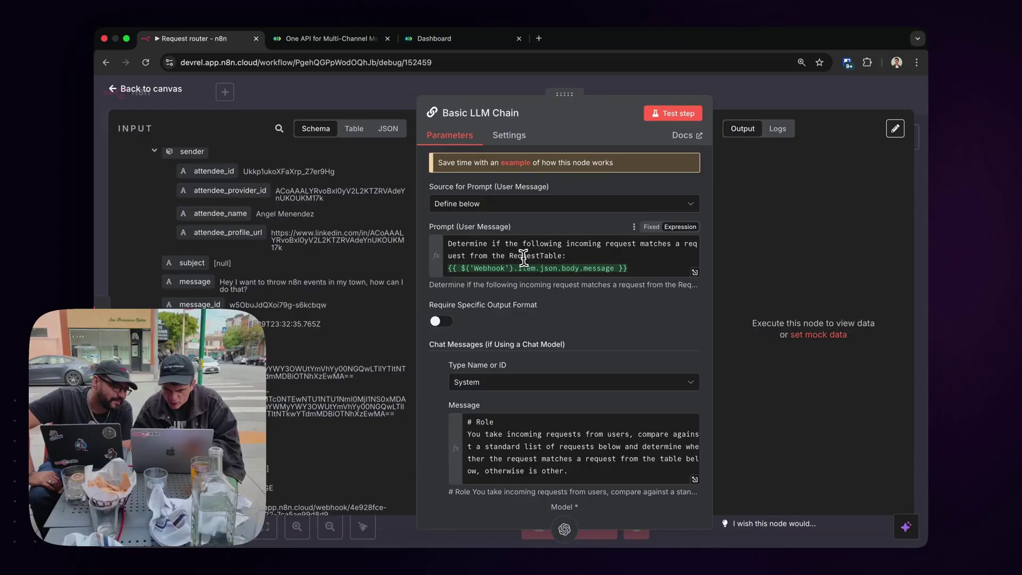
# Add a '# RequestTable' section listing the aggregated requests joined with "\n\n -- \n\n".
pyautogui.doubleClick(520, 256)
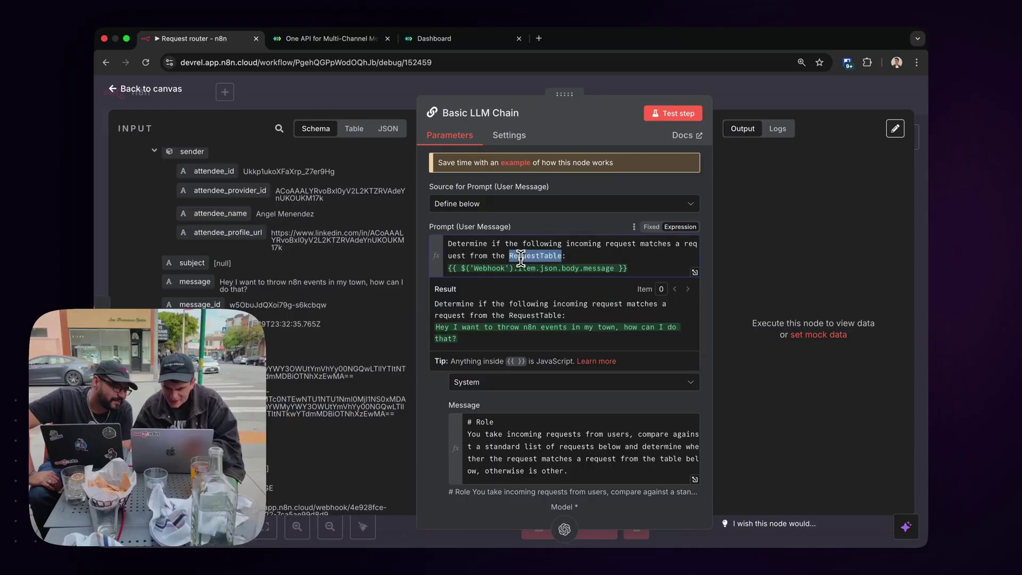
pyautogui.click(695, 479)
pyautogui.press('Return')
pyautogui.press('Return')
pyautogui.write('# RequestTable')
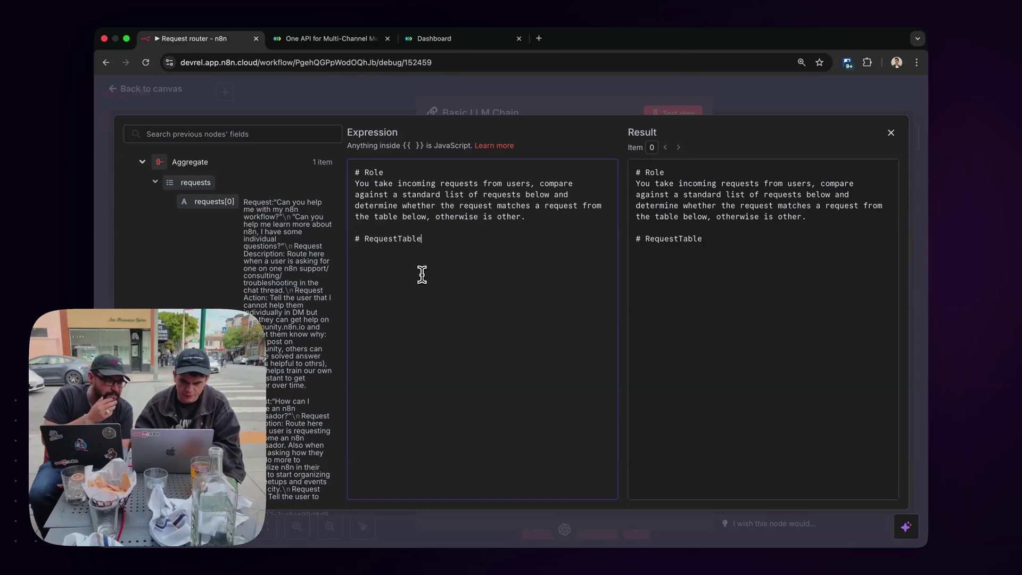
pyautogui.press('Return')
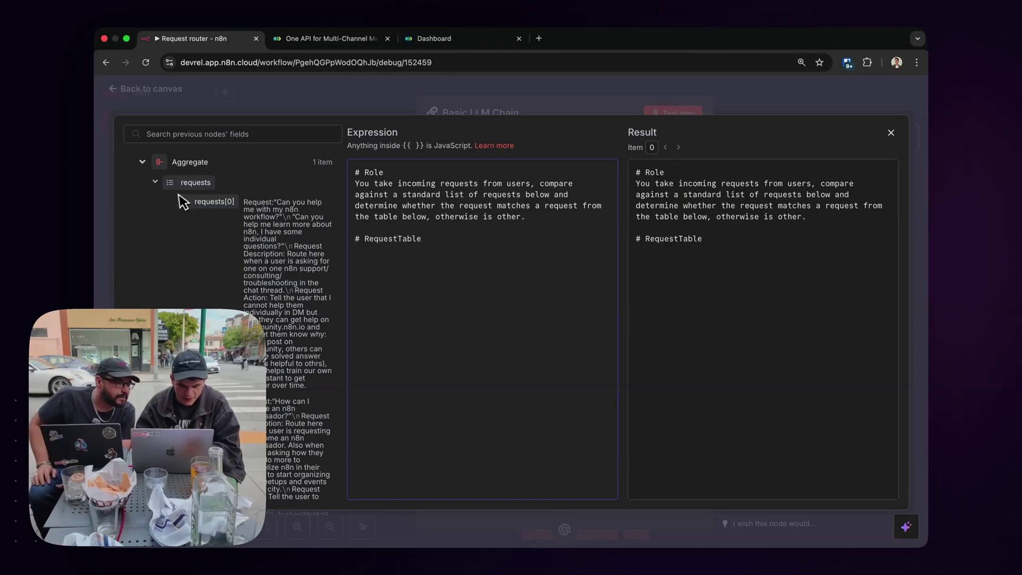
pyautogui.moveTo(198, 183); pyautogui.dragTo(373, 250)
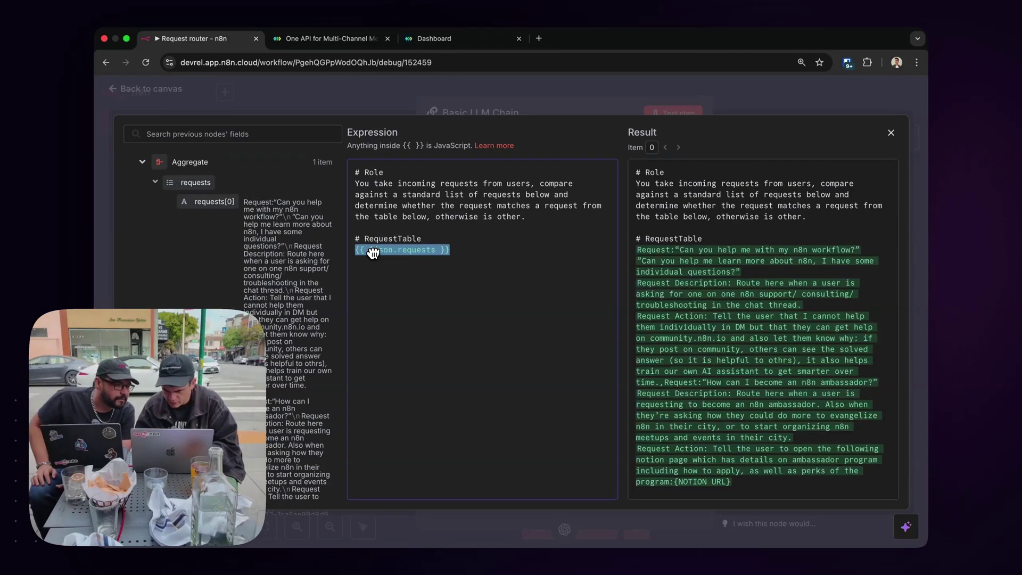
pyautogui.click(435, 249)
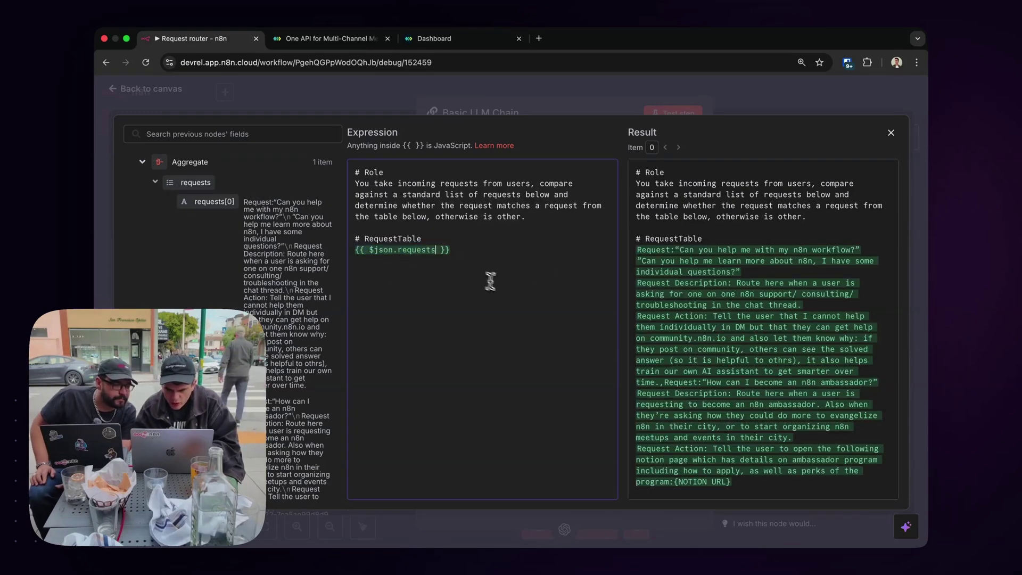
pyautogui.write('.')
pyautogui.write('join')
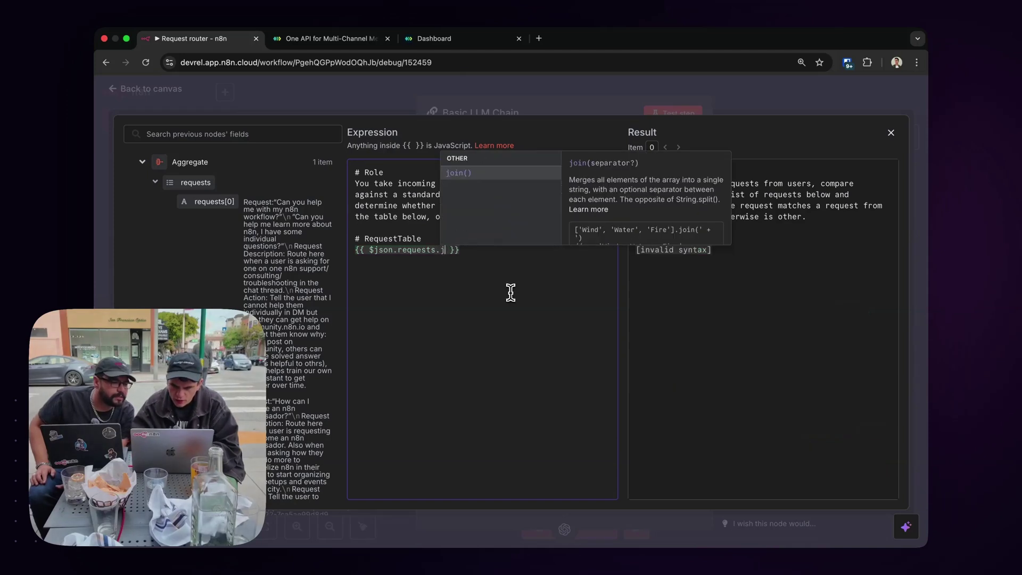
pyautogui.press('Return')
pyautogui.write('"')
pyautogui.write('/')
pyautogui.write('n')
pyautogui.write(' /')
pyautogui.press('BackSpace')
pyautogui.press('BackSpace')
pyautogui.press('BackSpace')
pyautogui.press('BackSpace')
pyautogui.write('\\n\\')
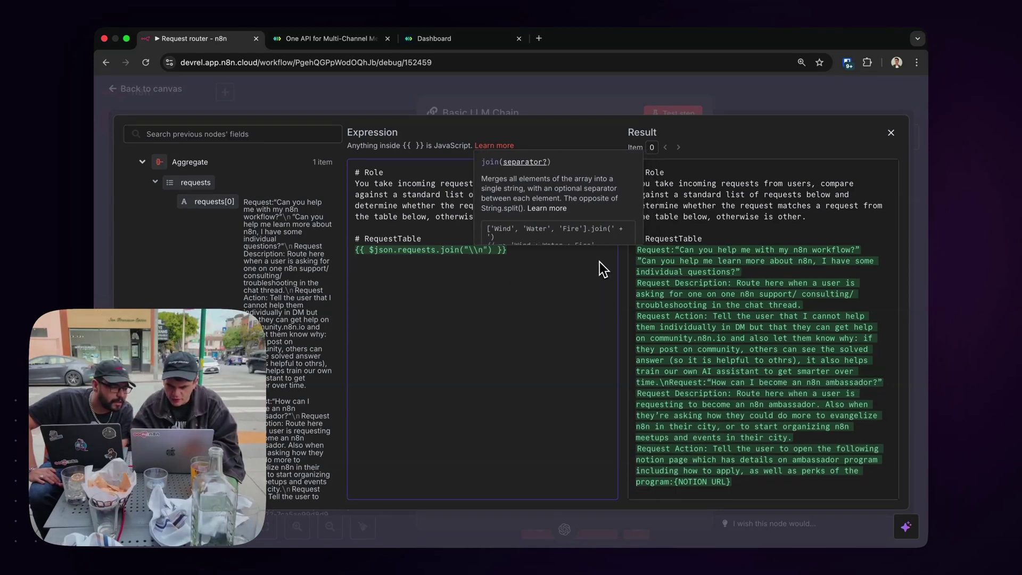
pyautogui.write('n')
pyautogui.scroll(-1, 743, 295)
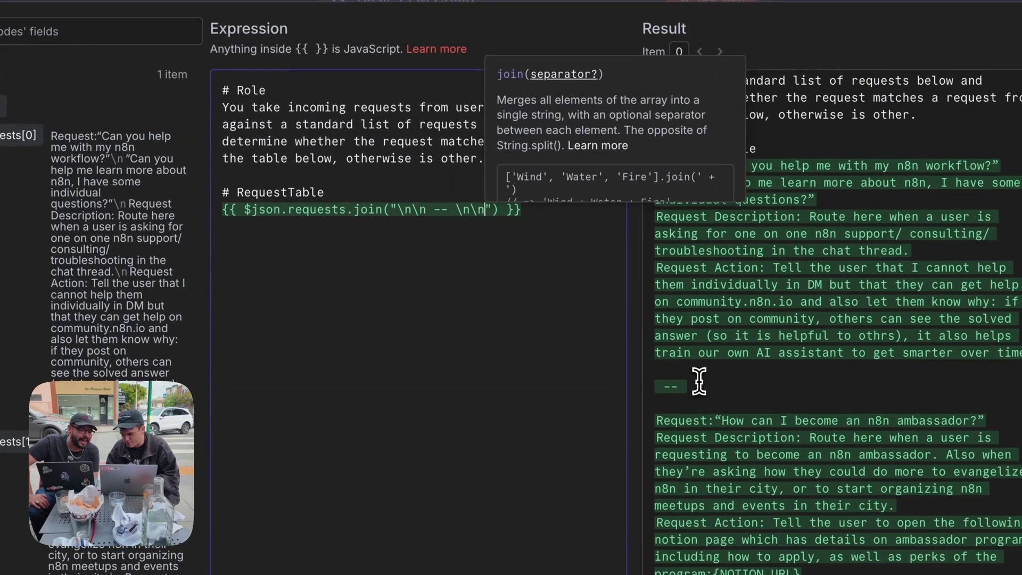
pyautogui.click(482, 293)
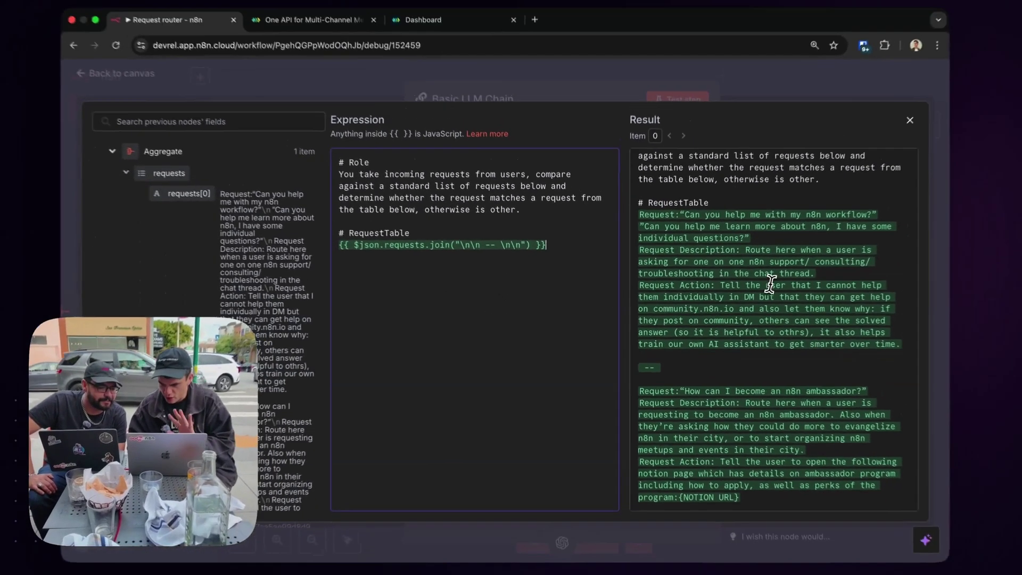
pyautogui.scroll(1, 761, 284)
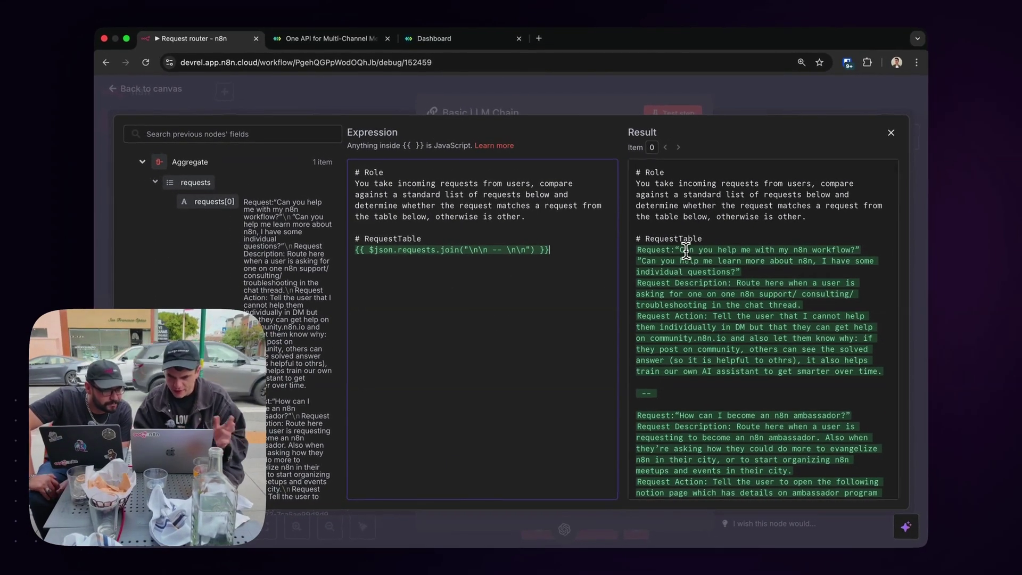
pyautogui.click(510, 113)
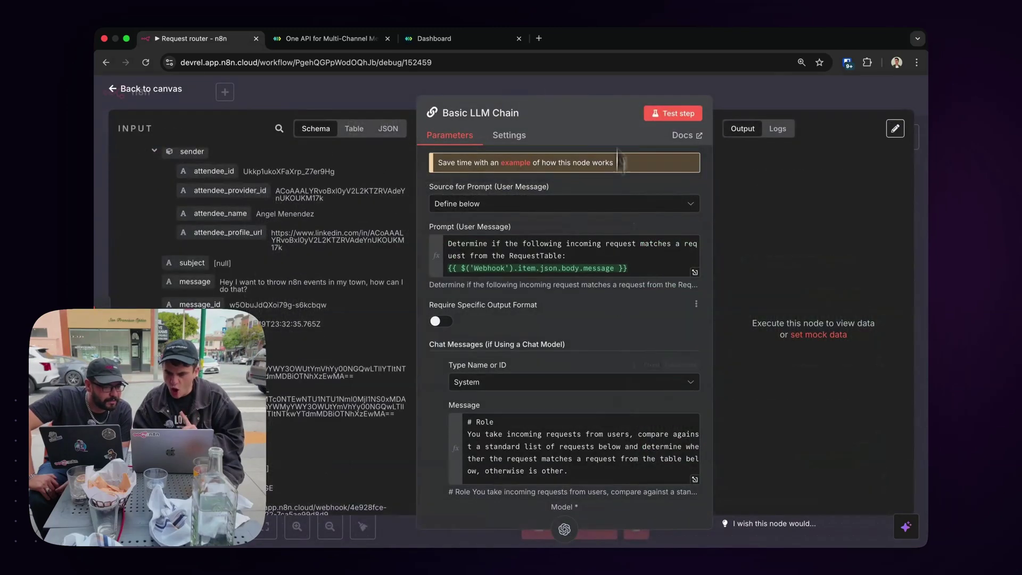
# Test the Basic LLM Chain and confirm it matches the ambassador request and gives its Notion-page action.
pyautogui.moveTo(562, 96); pyautogui.dragTo(411, 95)
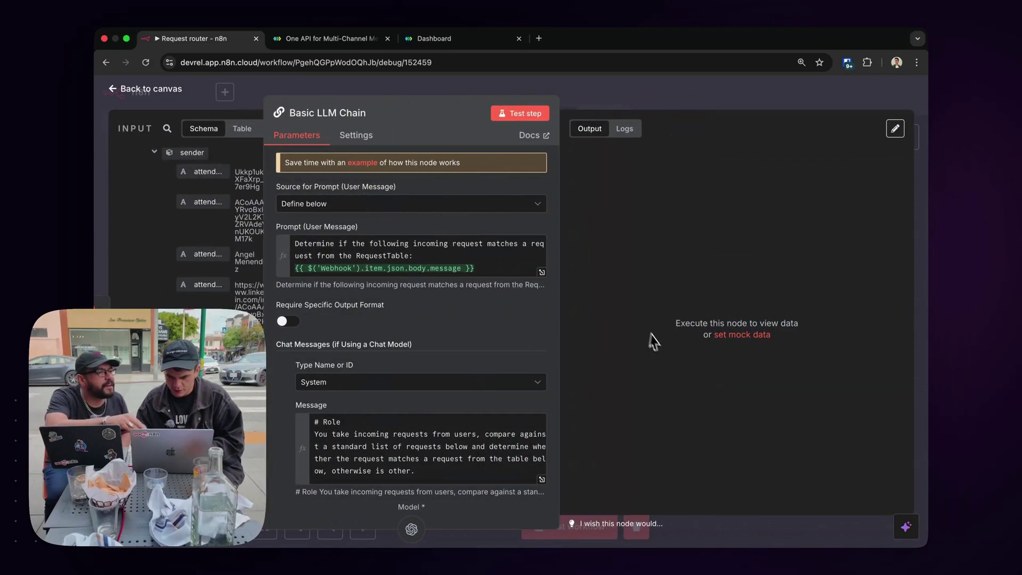
pyautogui.scroll(-2, 391, 359)
pyautogui.scroll(2, 388, 354)
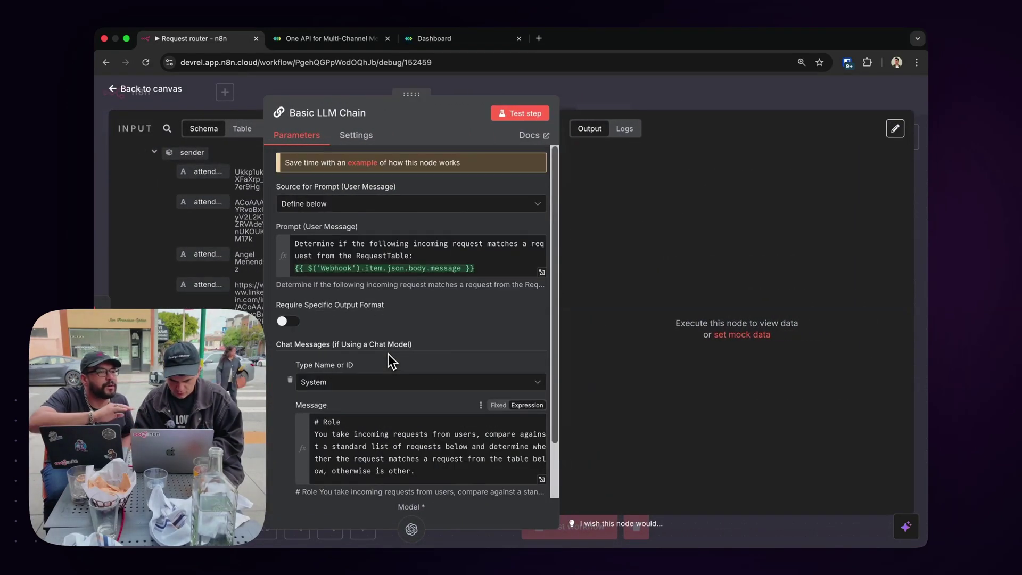
pyautogui.click(510, 114)
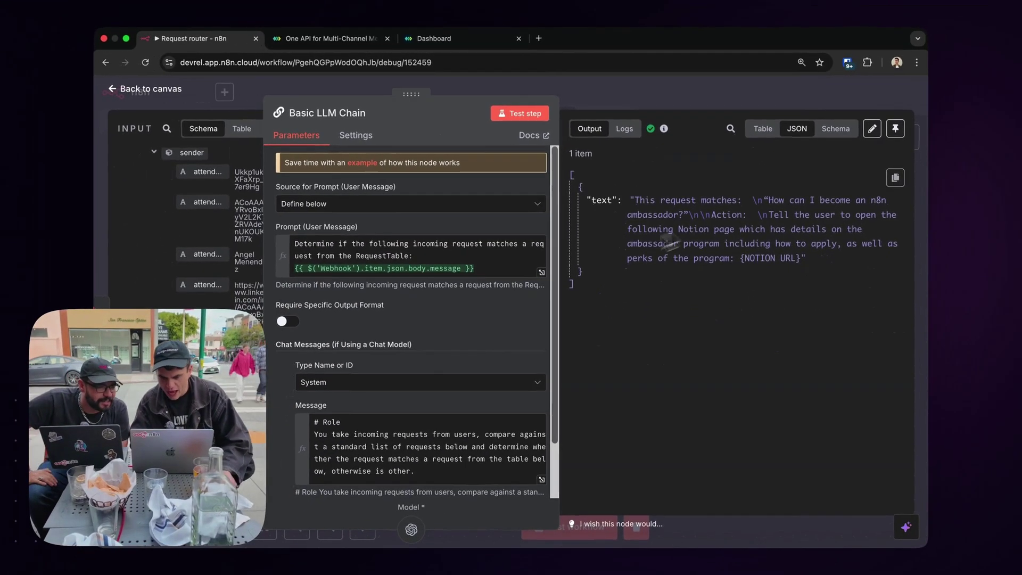
pyautogui.scroll(-1, 407, 468)
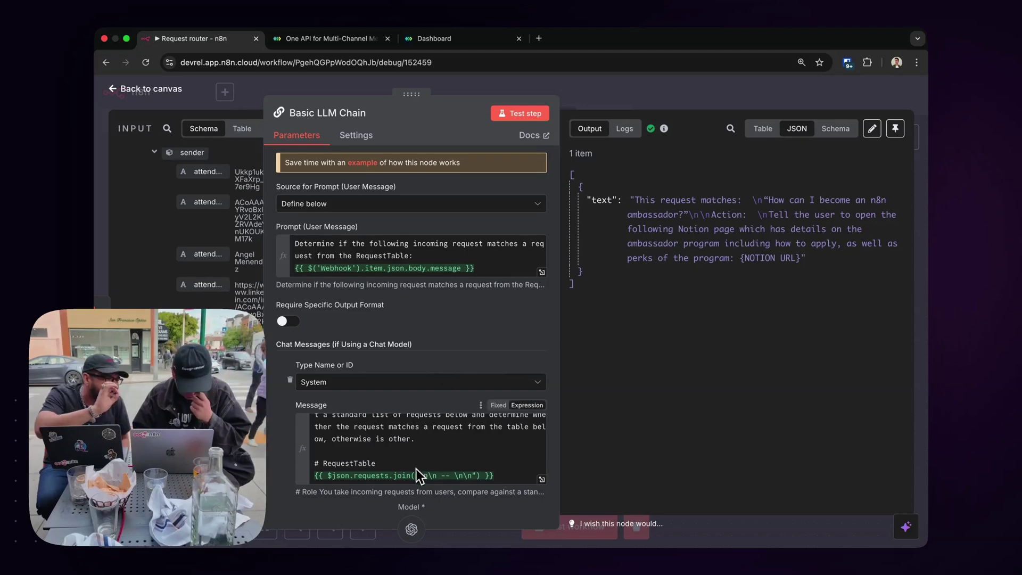
pyautogui.scroll(2, 443, 450)
pyautogui.scroll(-2, 443, 450)
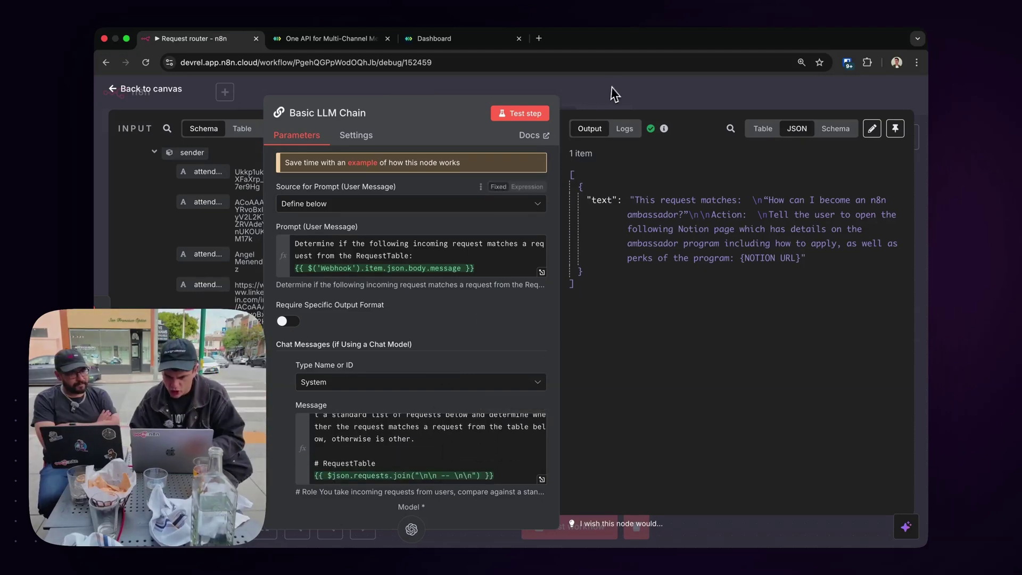
pyautogui.click(612, 92)
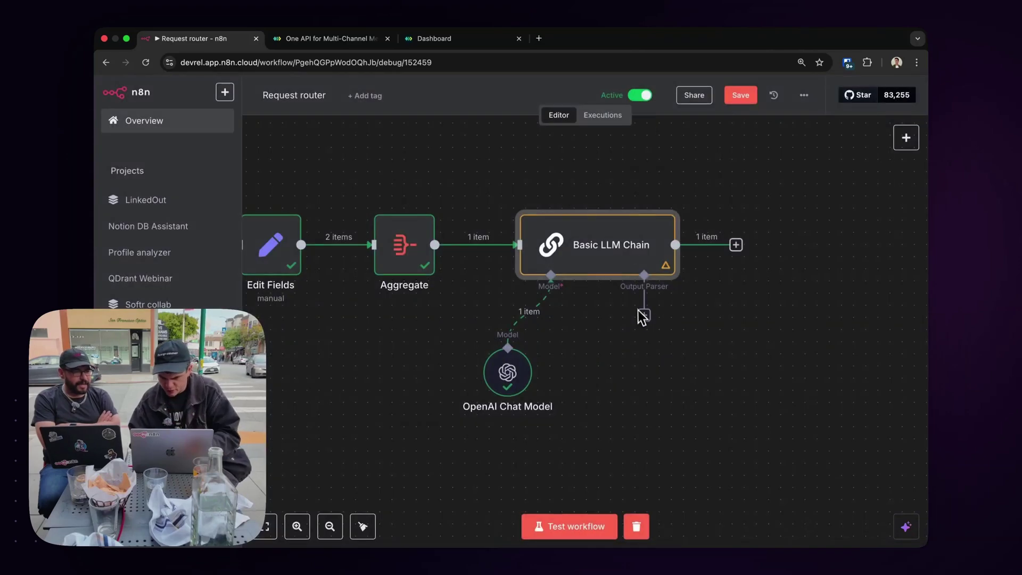
# Add a Structured Output Parser and change its example key to requestType with value fromTable.
pyautogui.click(644, 316)
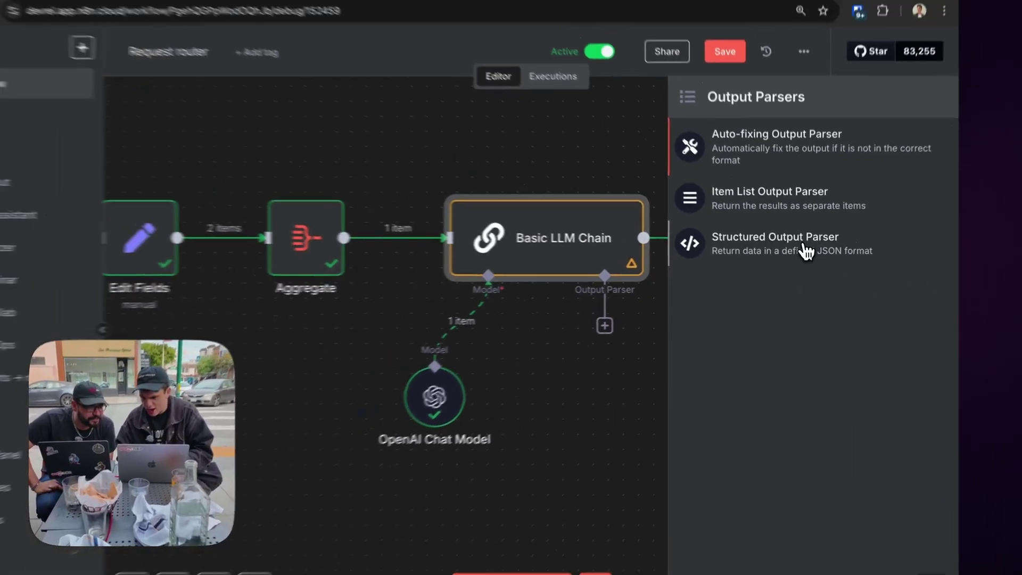
pyautogui.click(807, 250)
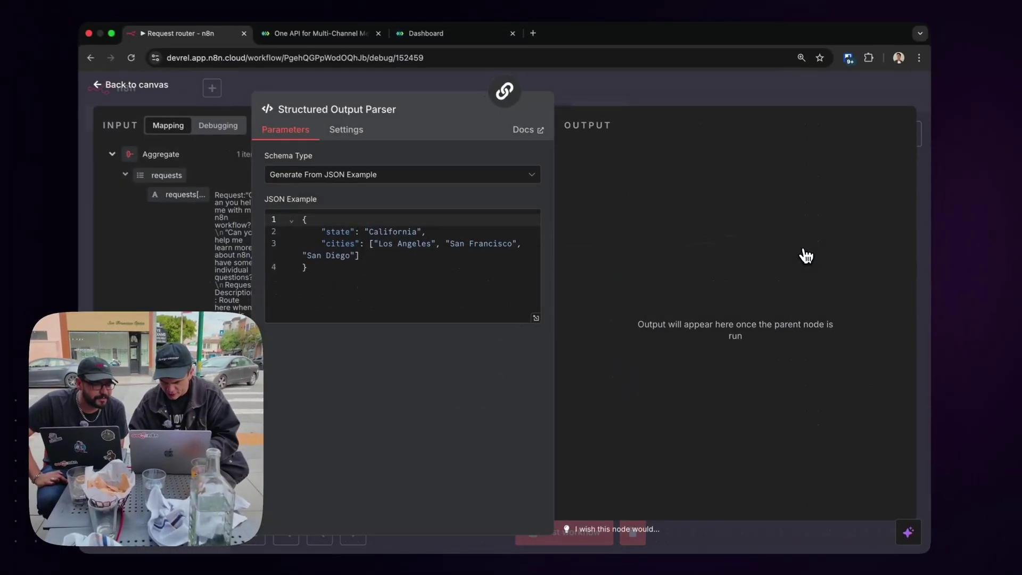
pyautogui.doubleClick(348, 233)
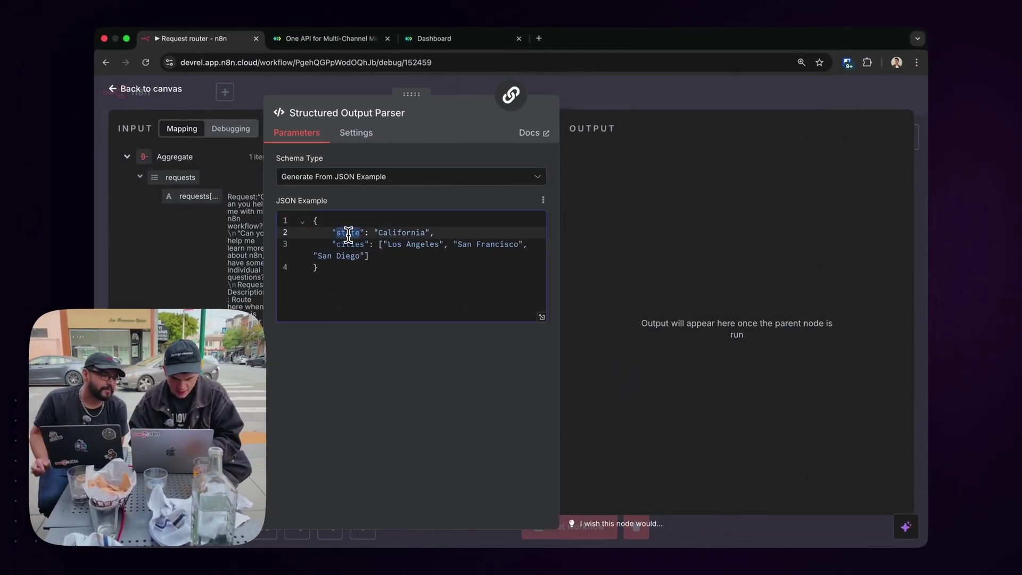
pyautogui.write('request')
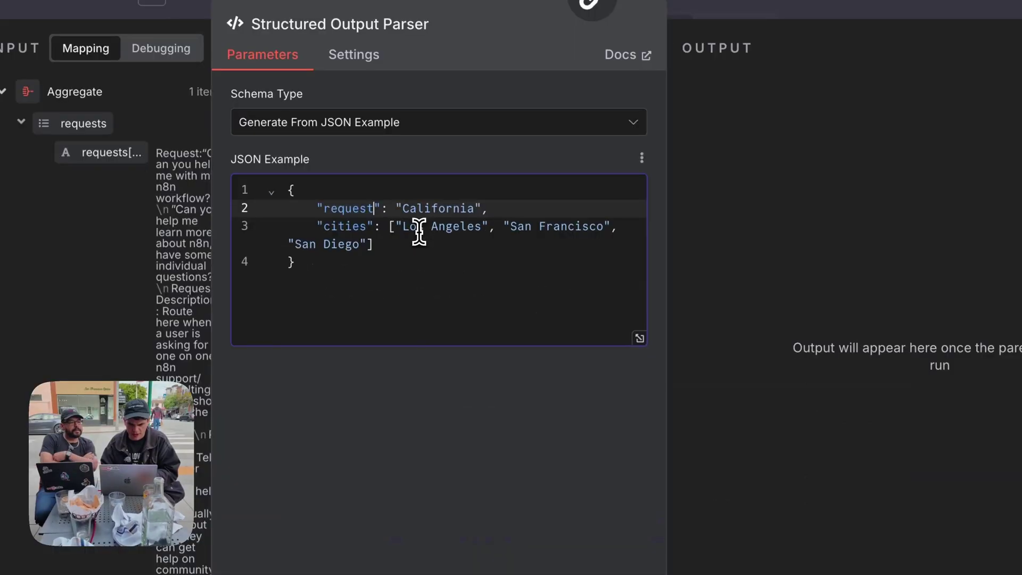
pyautogui.write('Type')
pyautogui.doubleClick(451, 209)
pyautogui.write('fromTable')
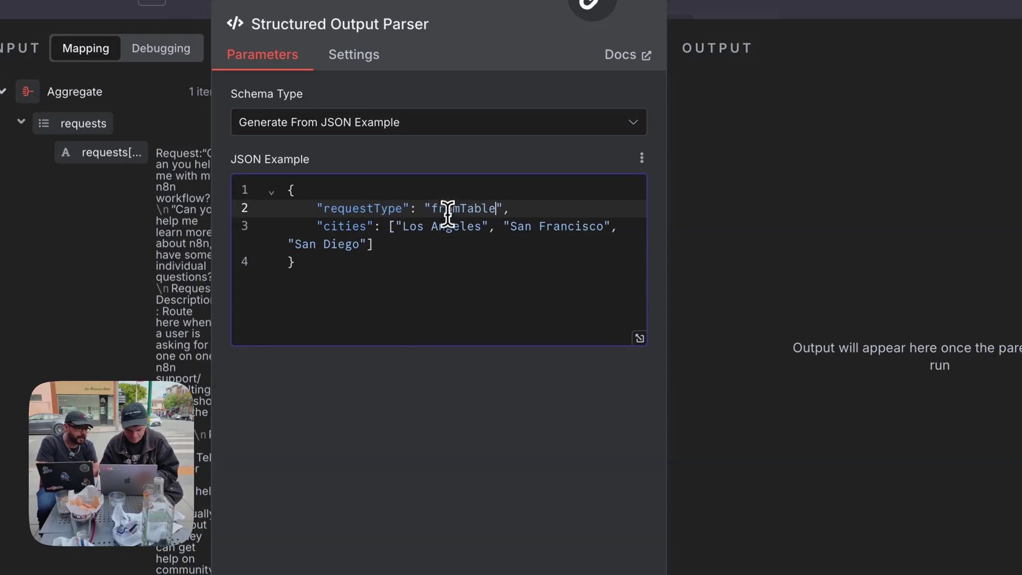
# Replace the example's cities line with a sample messageToRequester reply and fix its quote.
pyautogui.moveTo(374, 244); pyautogui.dragTo(324, 230)
pyautogui.write('m')
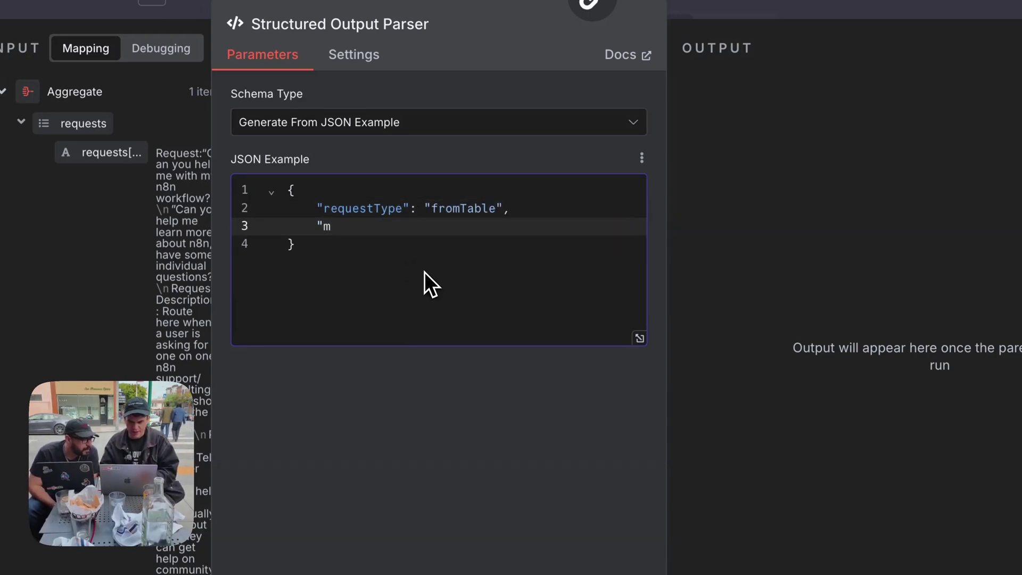
pyautogui.write('essagetoReques')
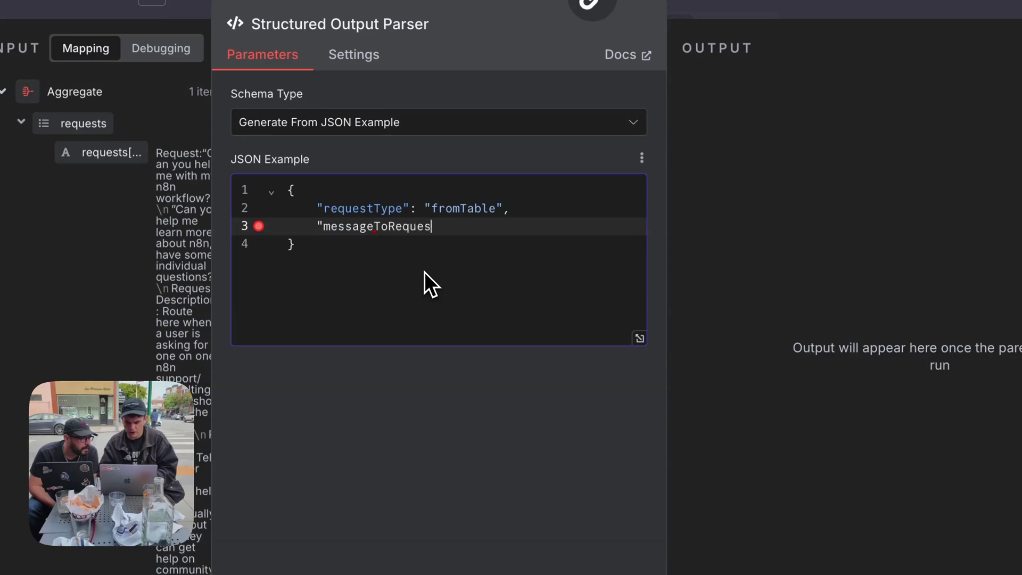
pyautogui.write('ter:"Thanks for your message, I don\'t do that. Please')
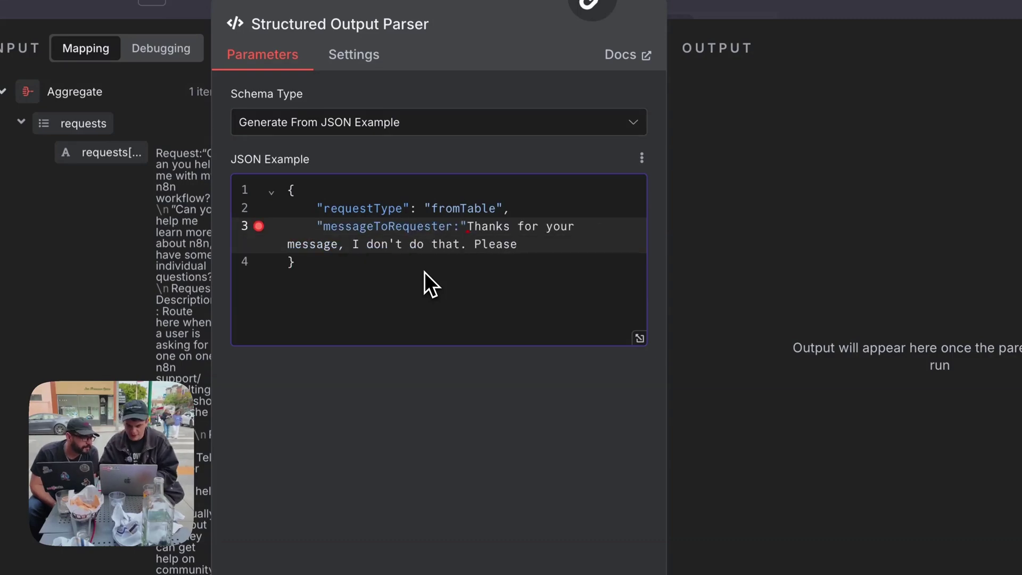
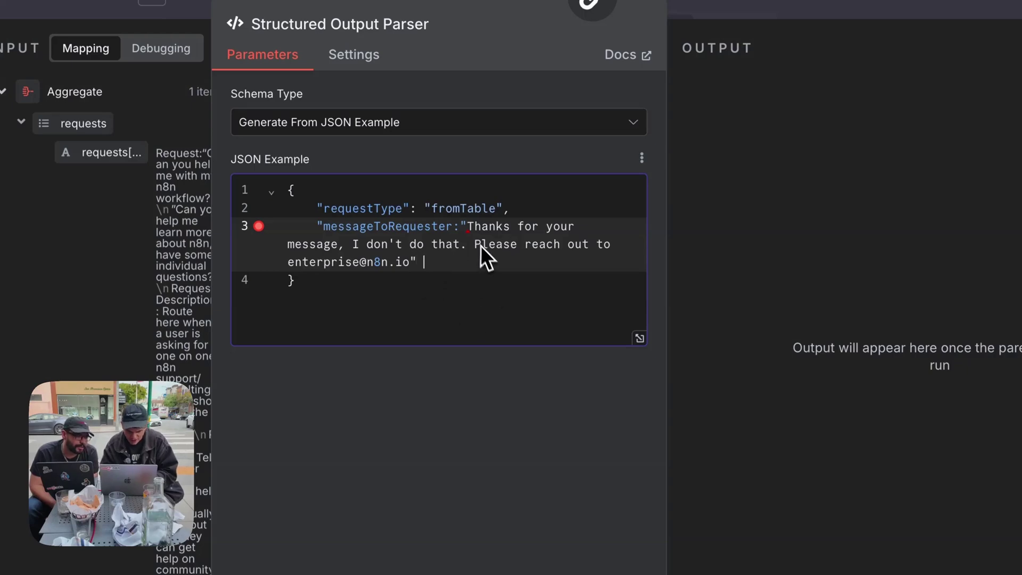
pyautogui.click(455, 227)
pyautogui.write('"')
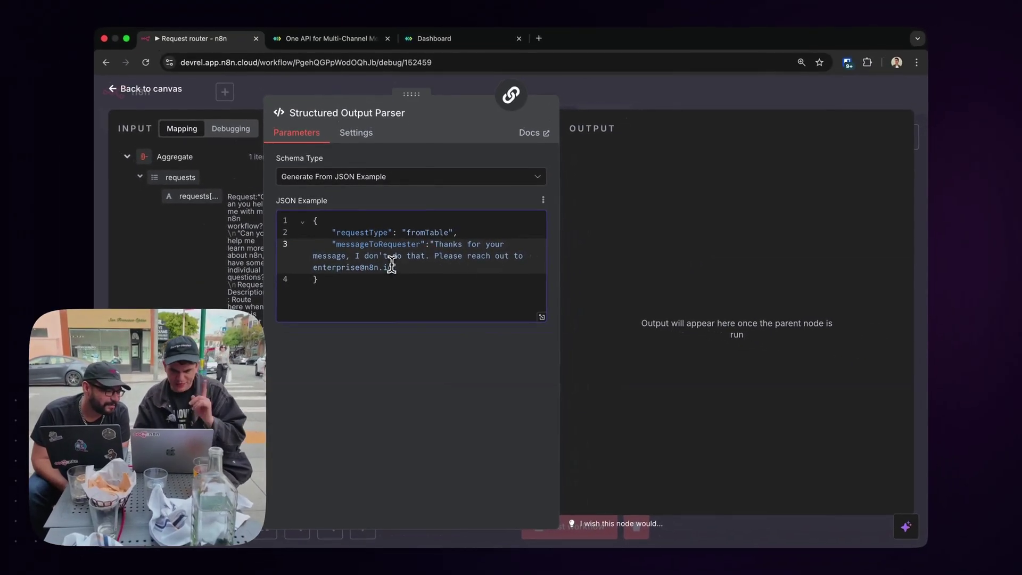
pyautogui.click(584, 88)
pyautogui.doubleClick(601, 250)
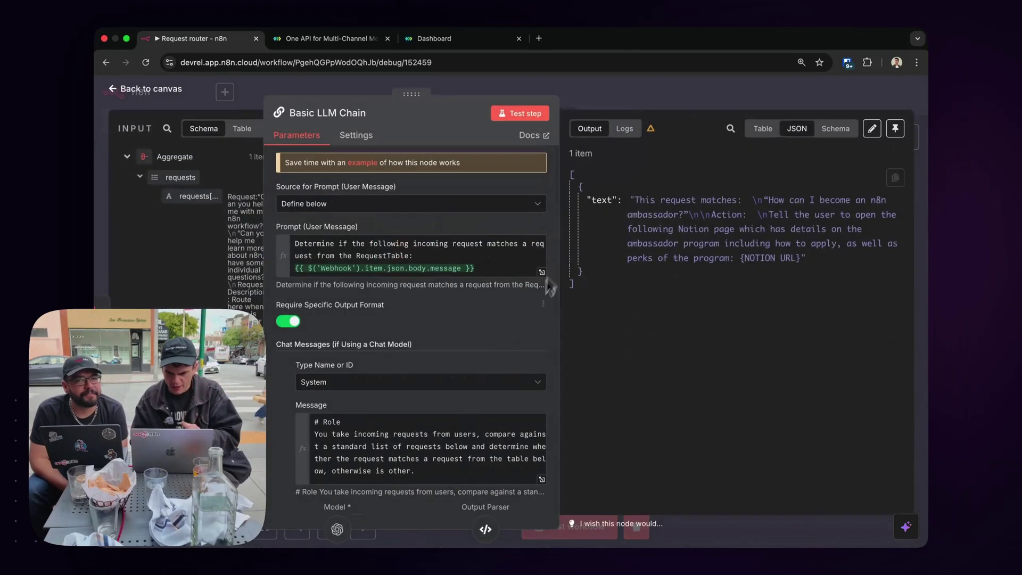
# Add a '# Rules' section whose first rule outputs fromTable for requests matching the table.
pyautogui.click(541, 478)
pyautogui.click(375, 229)
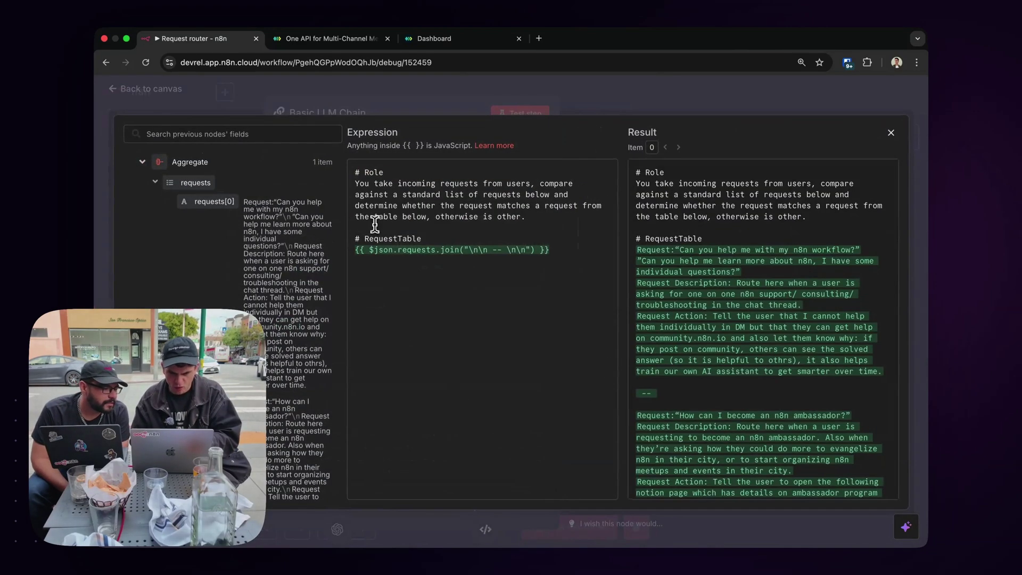
pyautogui.press('Return')
pyautogui.press('Return')
pyautogui.press('Up')
pyautogui.write('#')
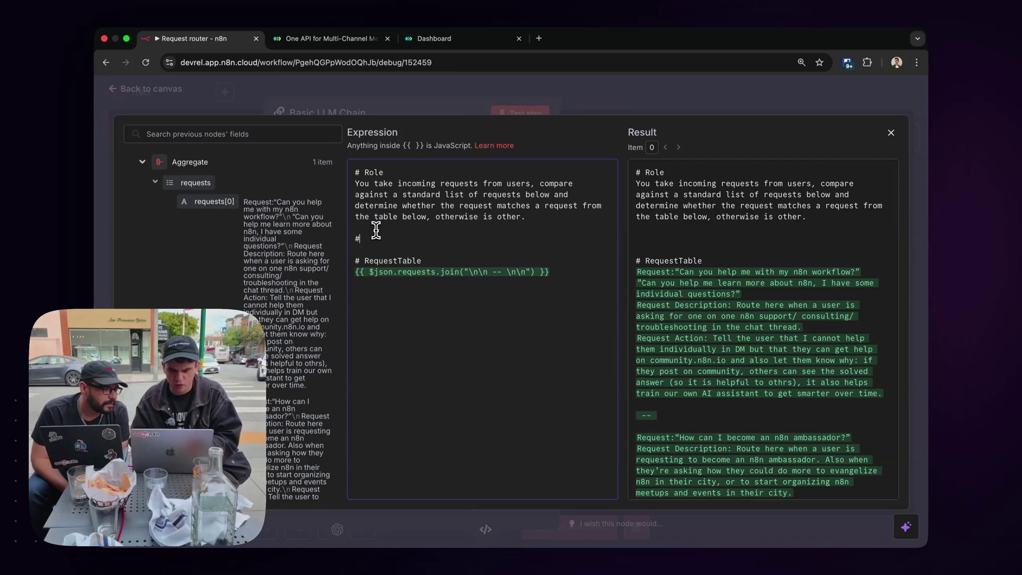
pyautogui.write(' Rules')
pyautogui.press('Return')
pyautogui.write('- If the request matches a request from th Req')
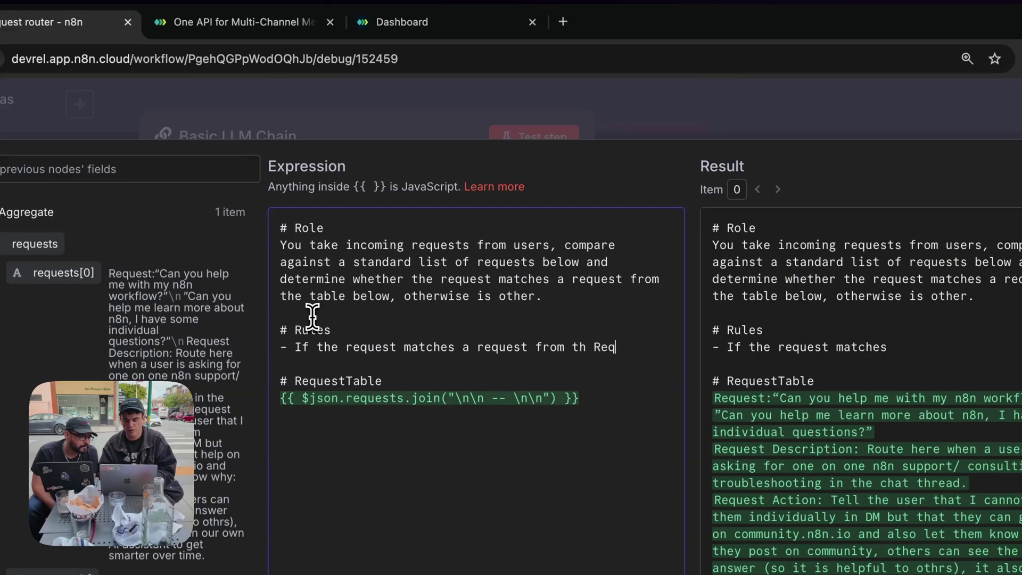
pyautogui.write('Table')
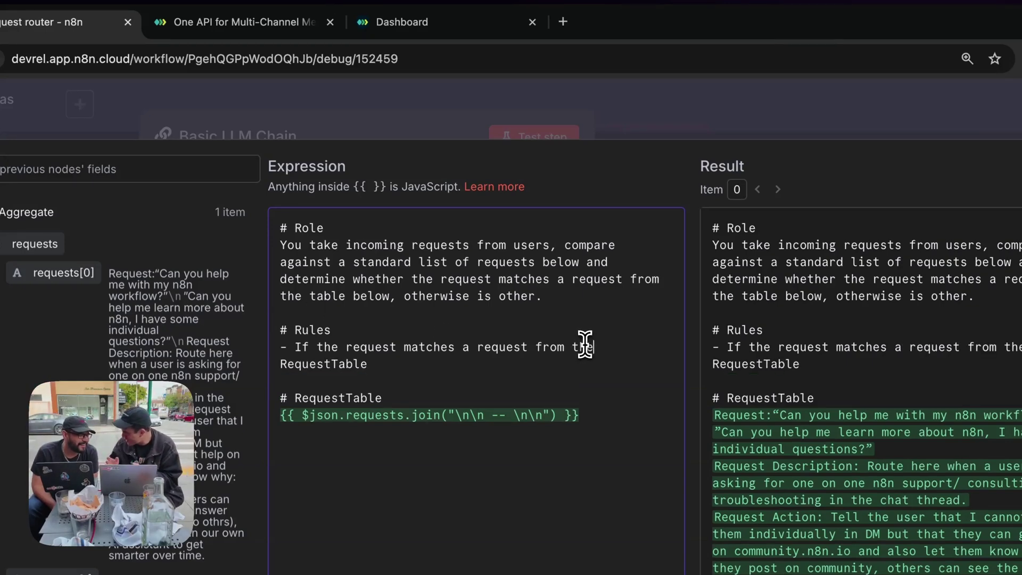
pyautogui.write('output')
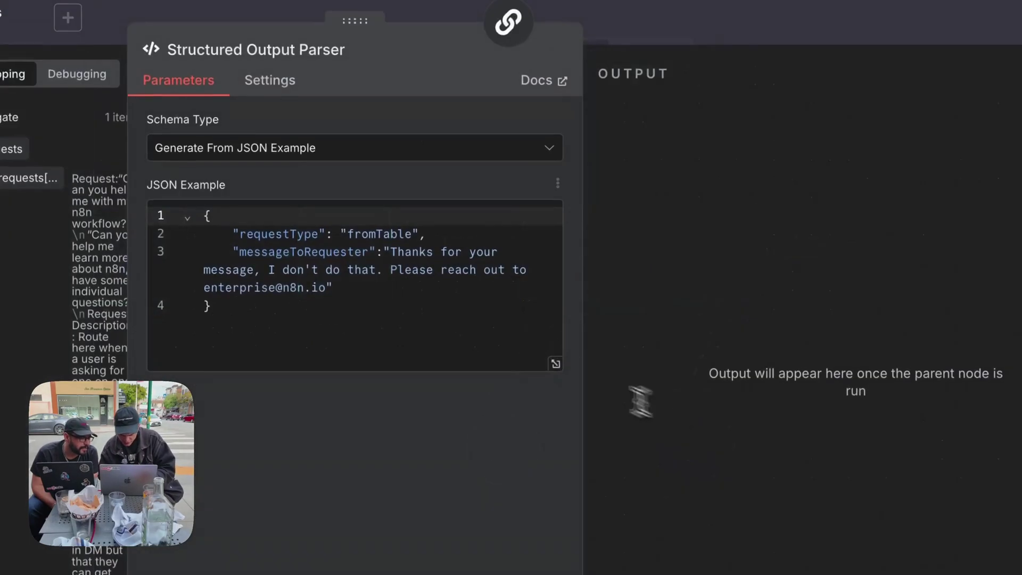
pyautogui.doubleClick(365, 232)
pyautogui.click(628, 32)
pyautogui.click(571, 346)
pyautogui.doubleClick(571, 350)
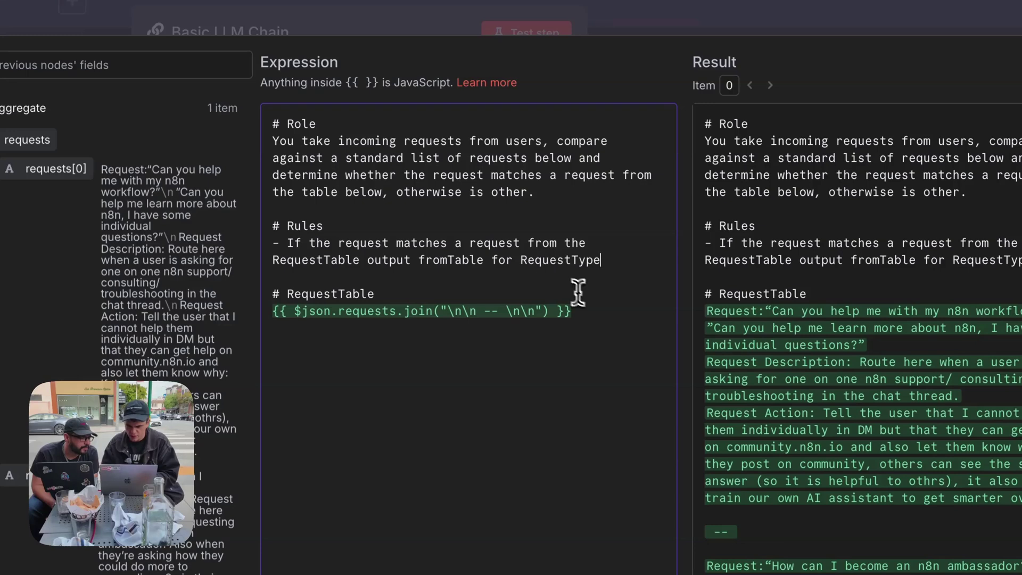
# Add a rule outputting "Other" as RequestType when no RequestTable request matches.
pyautogui.press('Return')
pyautogui.write('- If the request does not match a request from')
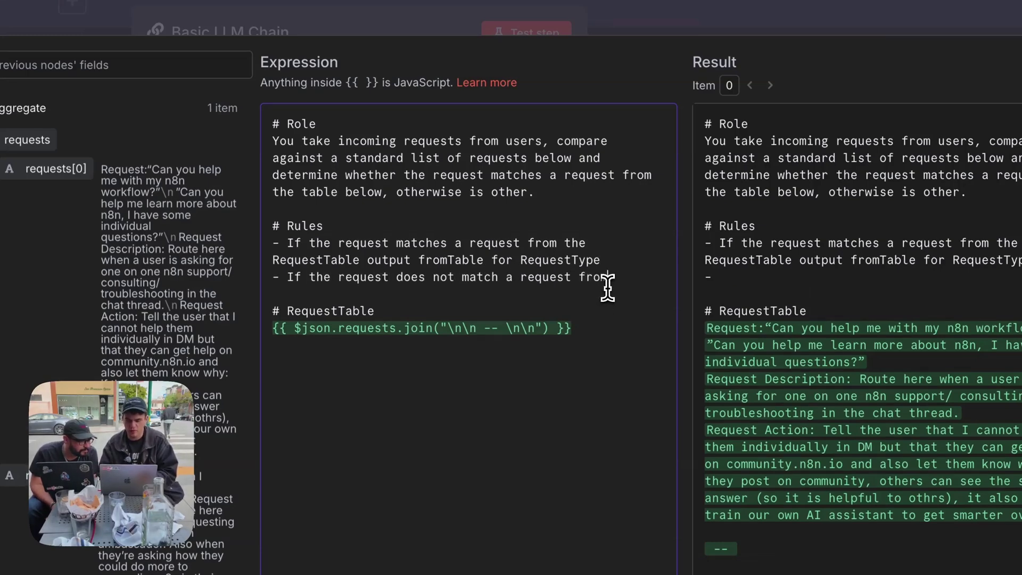
pyautogui.write(' the RequestTable then outp')
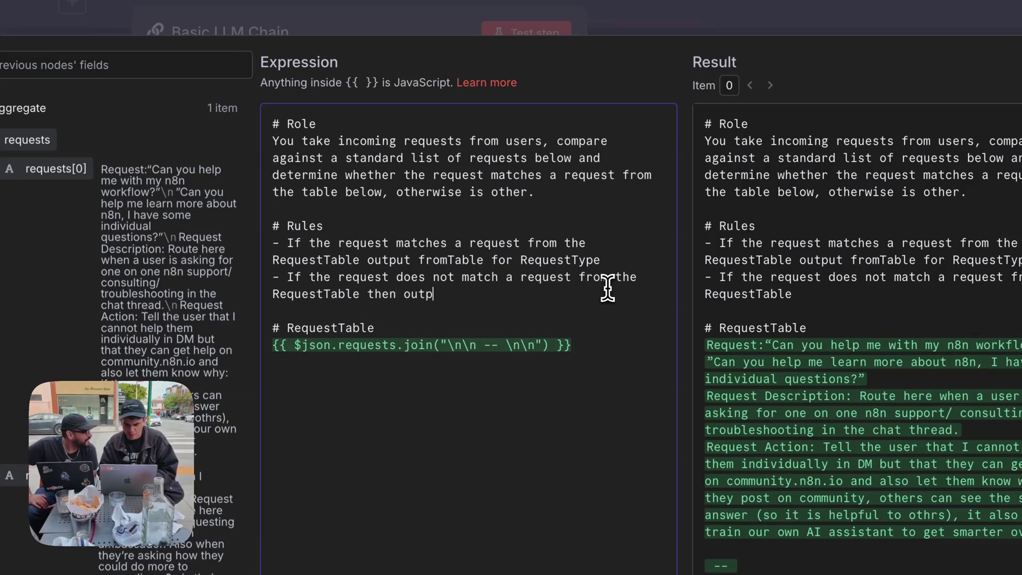
pyautogui.write('"Other" fo')
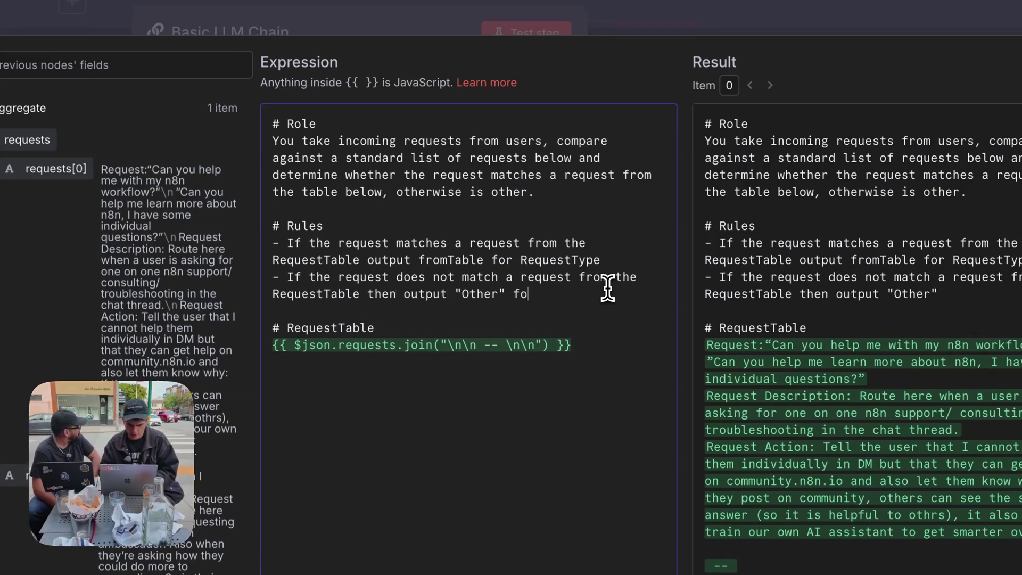
pyautogui.write('ro')
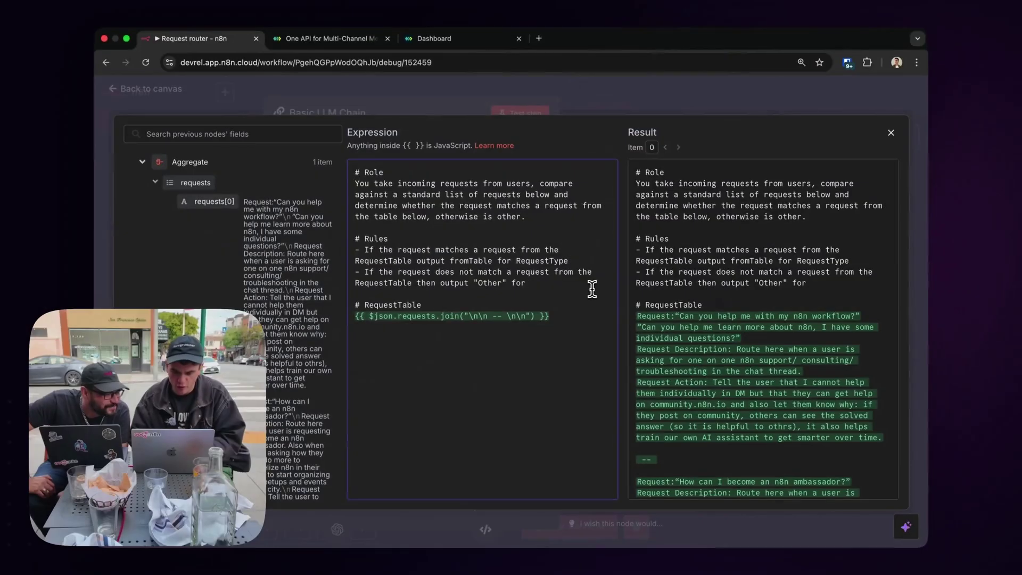
pyautogui.doubleClick(538, 263)
pyautogui.press('super+c')
pyautogui.click(541, 284)
pyautogui.press('super+v')
pyautogui.click(523, 112)
# Test the Basic LLM Chain, review its requestType and messageToRequester output, and return to the canvas.
pyautogui.click(523, 111)
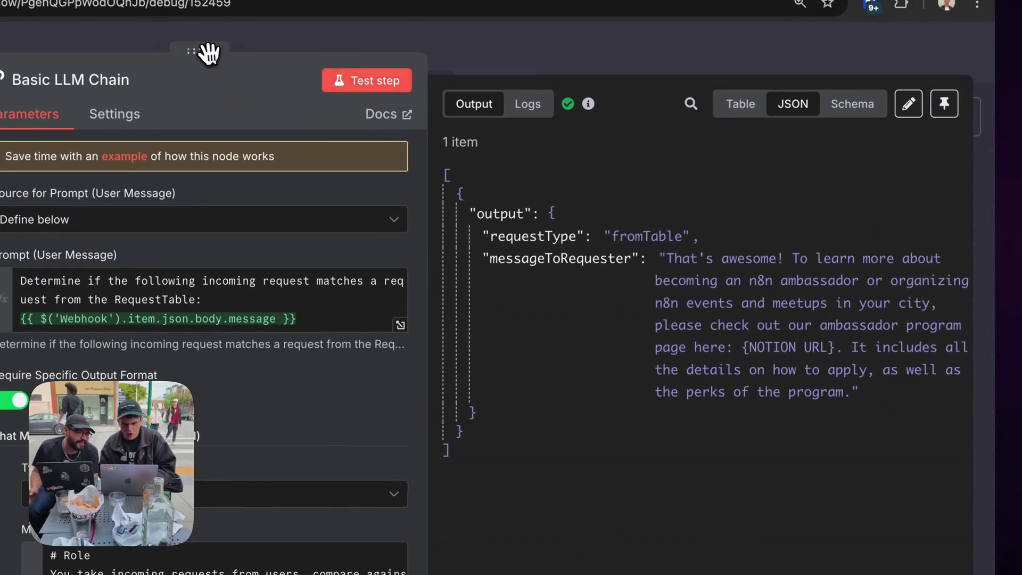
pyautogui.moveTo(207, 53); pyautogui.dragTo(58, 53)
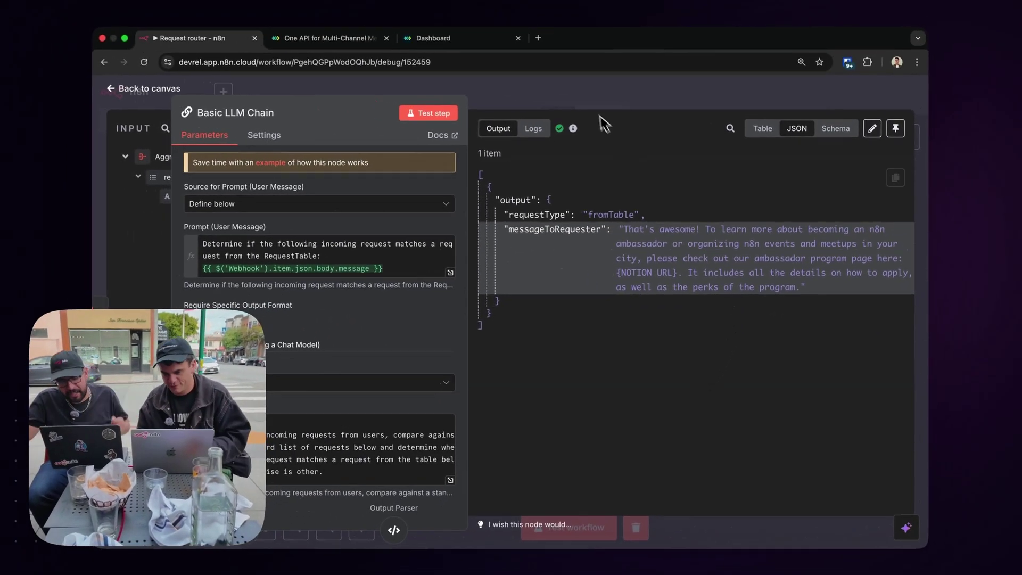
pyautogui.click(467, 56)
pyautogui.hscroll(-5, 540, 187)
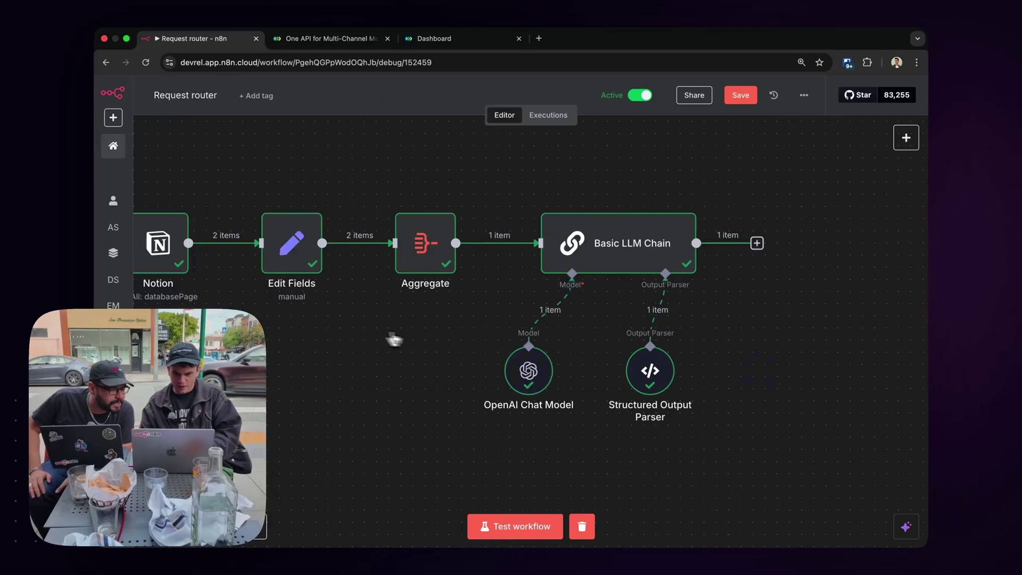
pyautogui.hscroll(5, 393, 338)
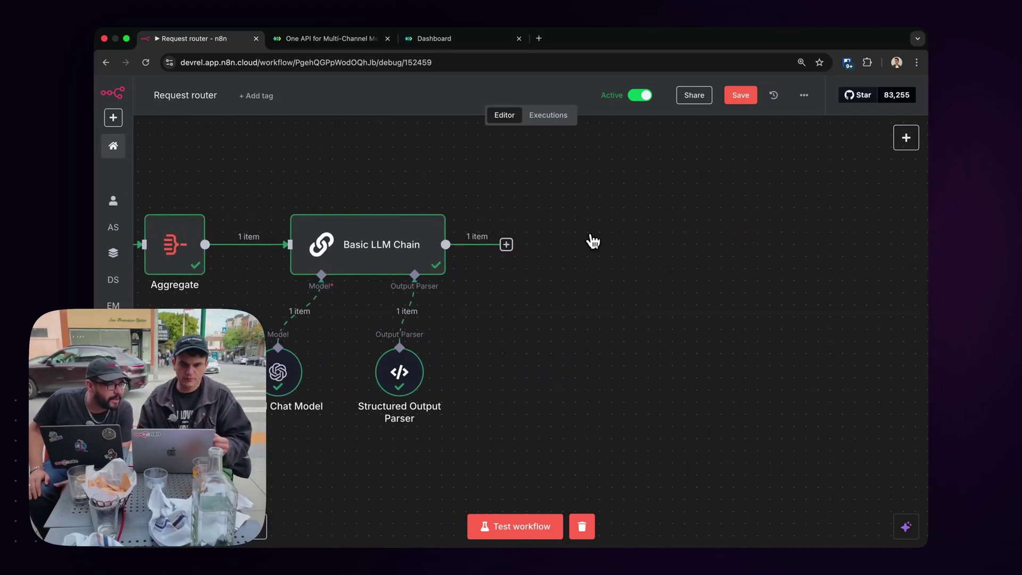
# Add an If node after Basic LLM Chain with the condition requestType is not equal to Other.
pyautogui.click(506, 244)
pyautogui.write('if')
pyautogui.click(740, 213)
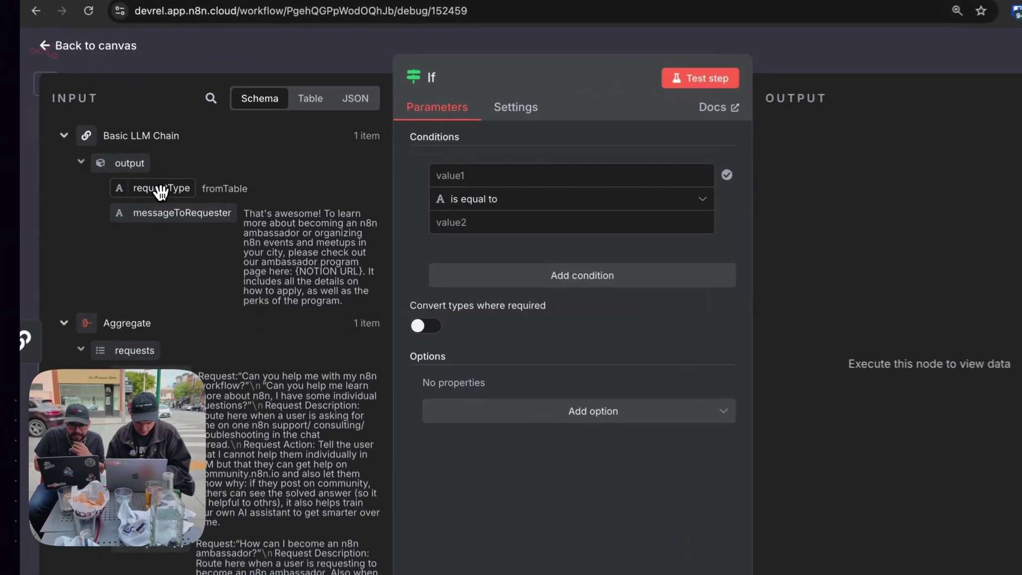
pyautogui.moveTo(160, 192); pyautogui.dragTo(495, 176)
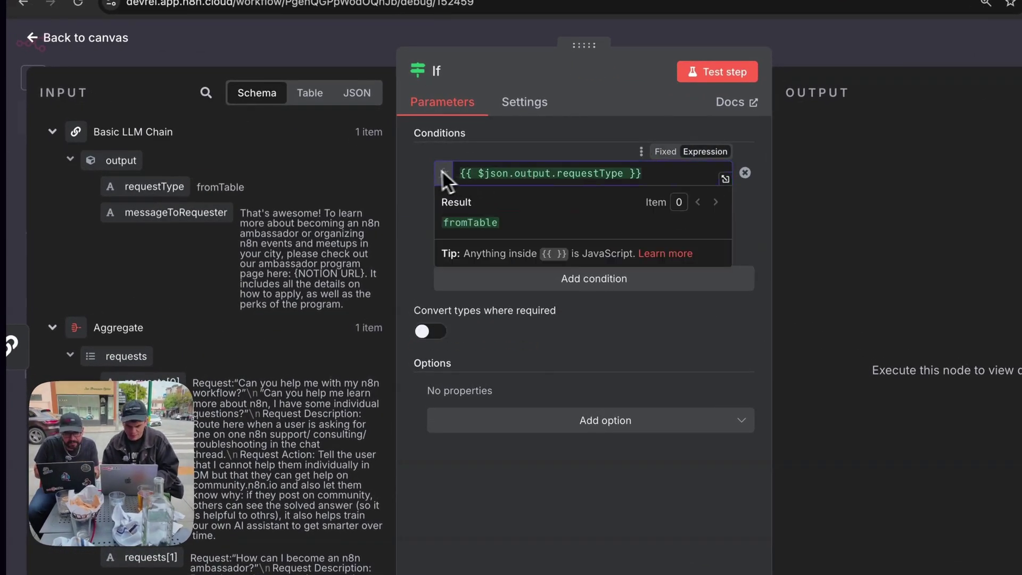
pyautogui.click(423, 171)
pyautogui.click(511, 203)
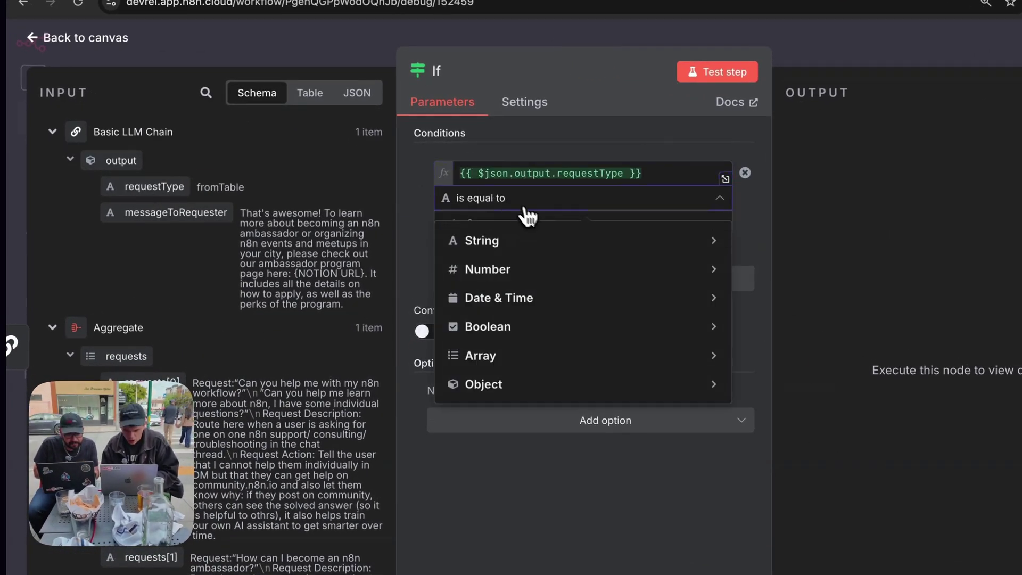
pyautogui.moveTo(564, 362)
pyautogui.click(804, 395)
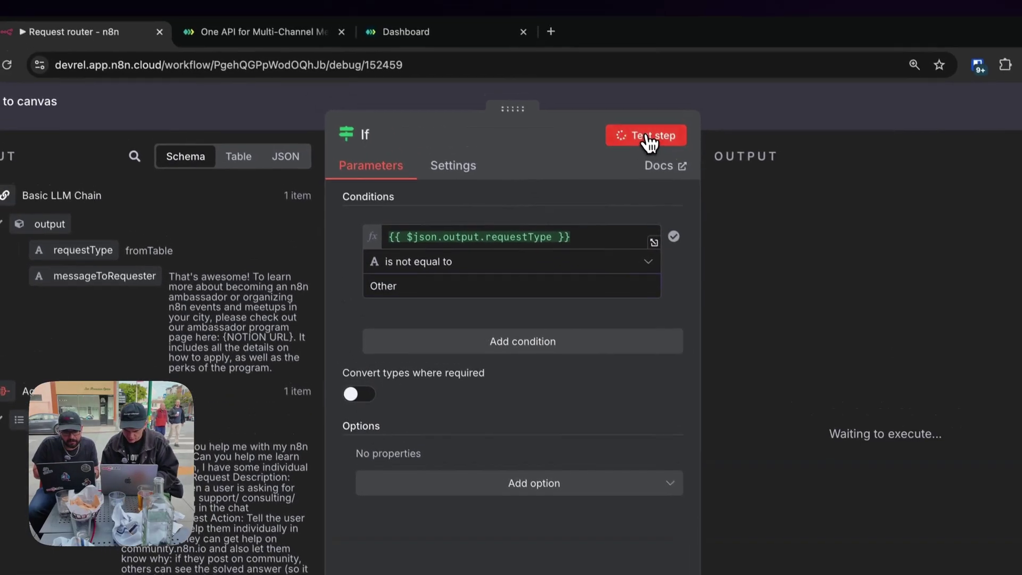
# Rename the If node 'Standard Request?' and test it, passing 1 item to the true branch.
pyautogui.click(627, 84)
pyautogui.click(346, 82)
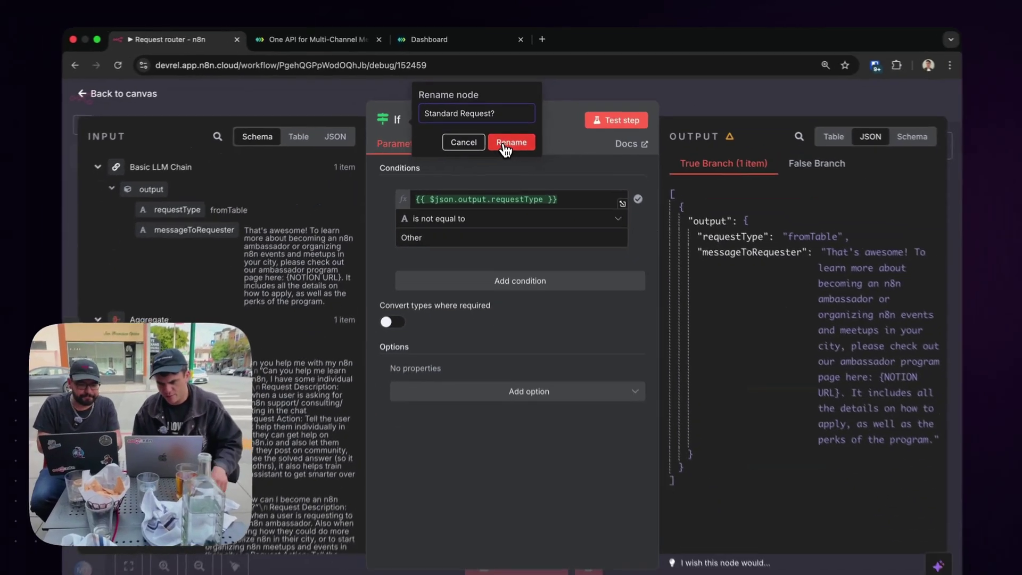
pyautogui.click(515, 175)
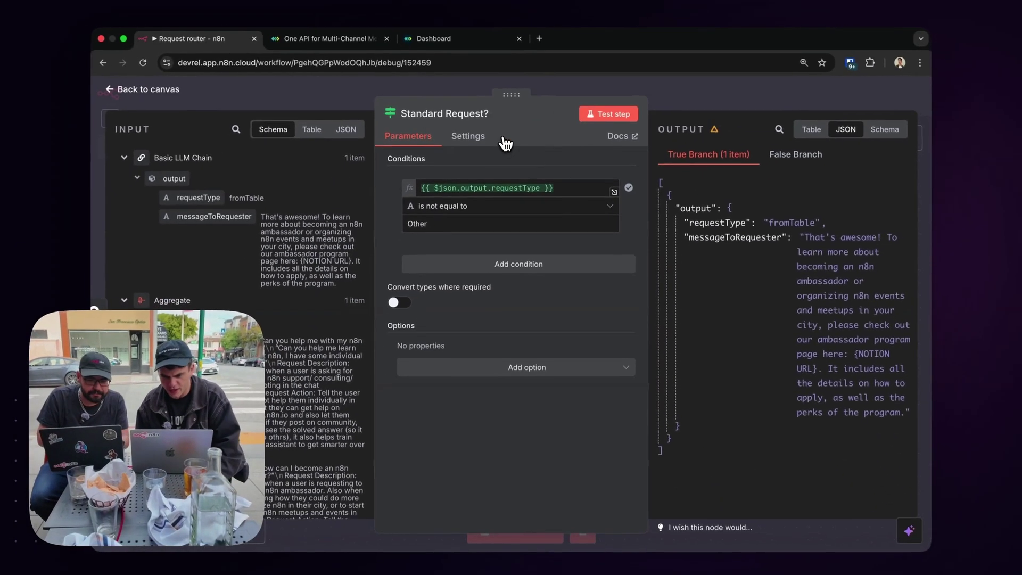
pyautogui.moveTo(513, 95); pyautogui.dragTo(387, 94)
pyautogui.click(482, 113)
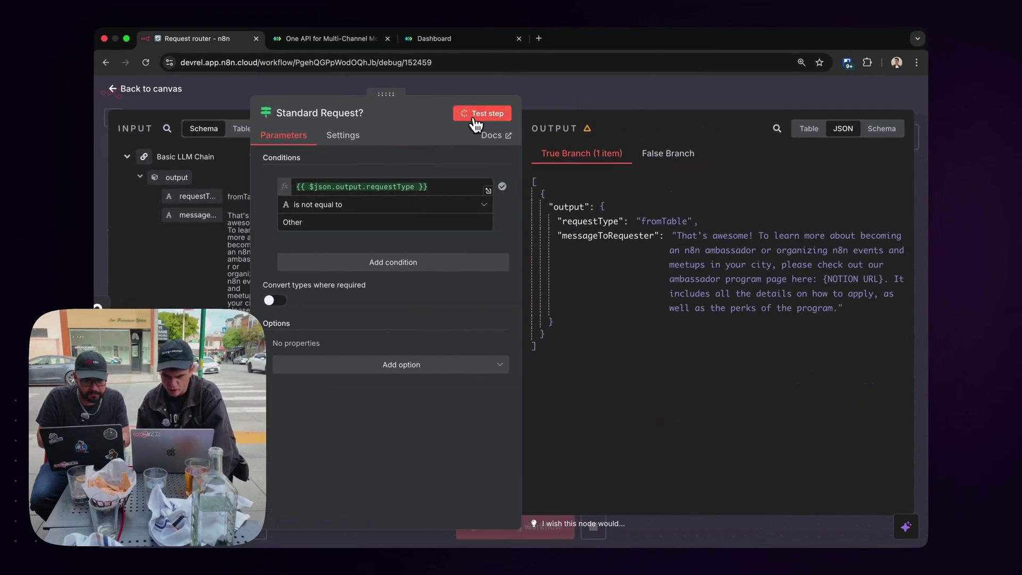
pyautogui.click(594, 106)
pyautogui.hscroll(3, 532, 223)
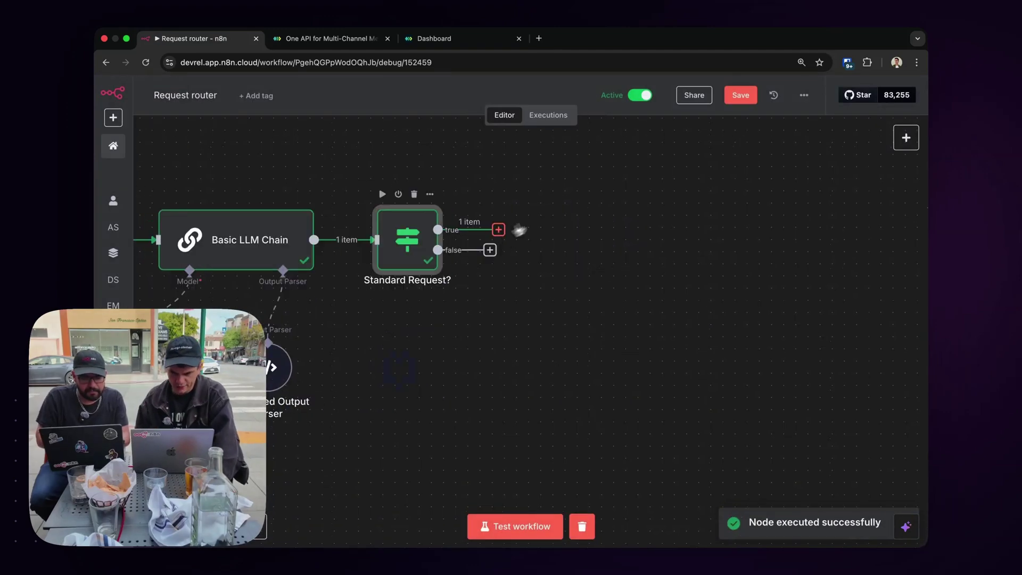
pyautogui.click(498, 230)
# Add a No Operation node on the true branch and name it 'Standard request'.
pyautogui.write('no op')
pyautogui.click(764, 216)
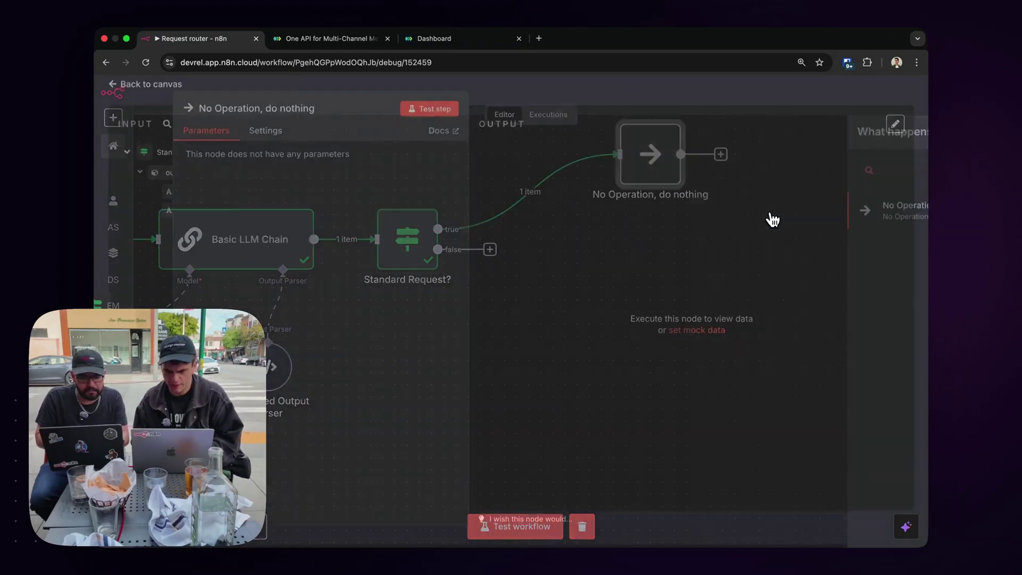
pyautogui.click(271, 113)
pyautogui.write('Stg')
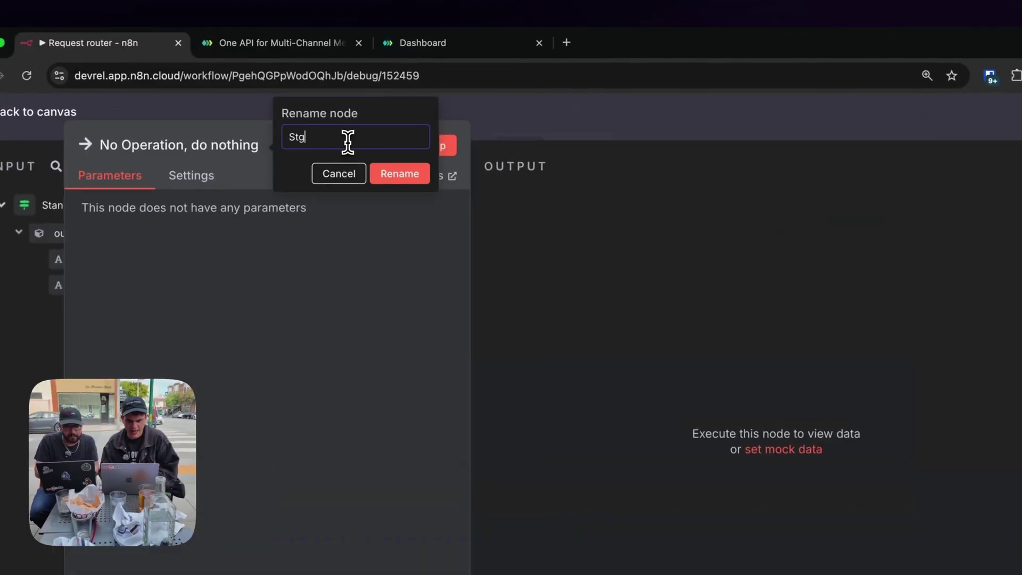
pyautogui.press('BackSpace')
pyautogui.write('and')
# Add a second No Operation node on the false branch named 'Other request (ignore)'.
pyautogui.moveTo(437, 249); pyautogui.dragTo(677, 346)
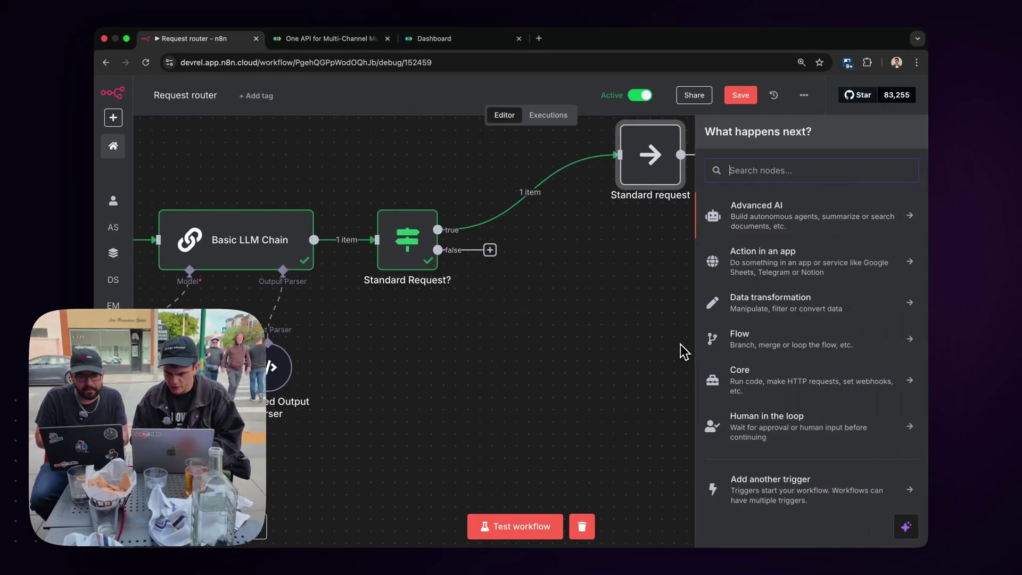
pyautogui.write('no op')
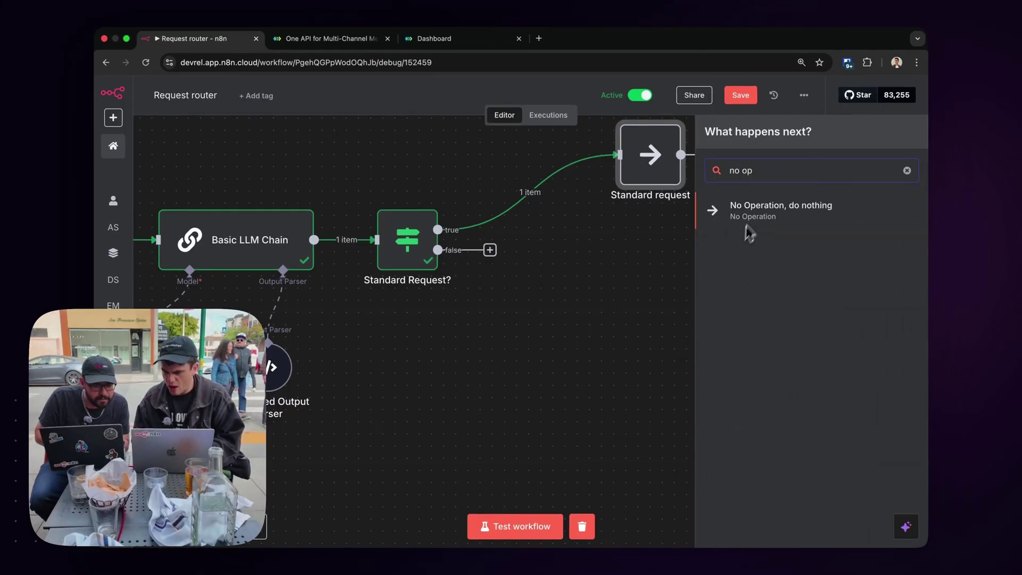
pyautogui.click(759, 209)
pyautogui.click(258, 113)
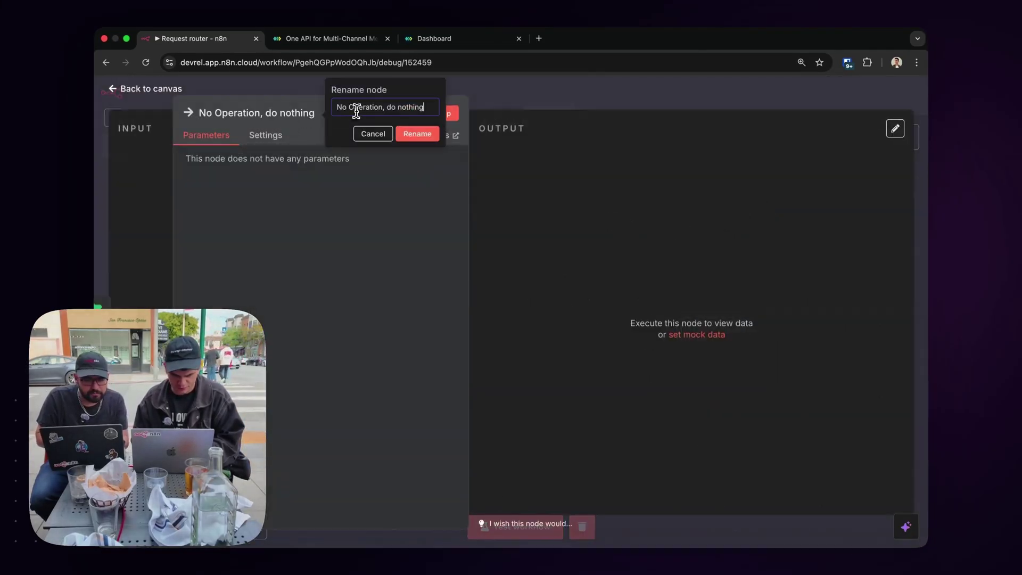
pyautogui.tripleClick(355, 110)
pyautogui.write('Other request (')
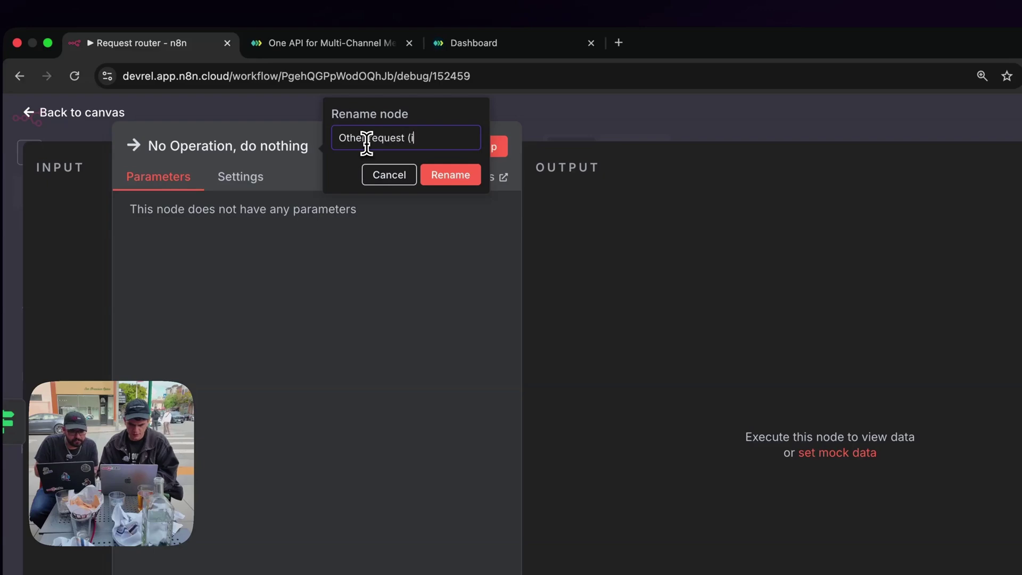
pyautogui.write('ignore)')
pyautogui.press('Return')
pyautogui.hscroll(-10, 667, 201)
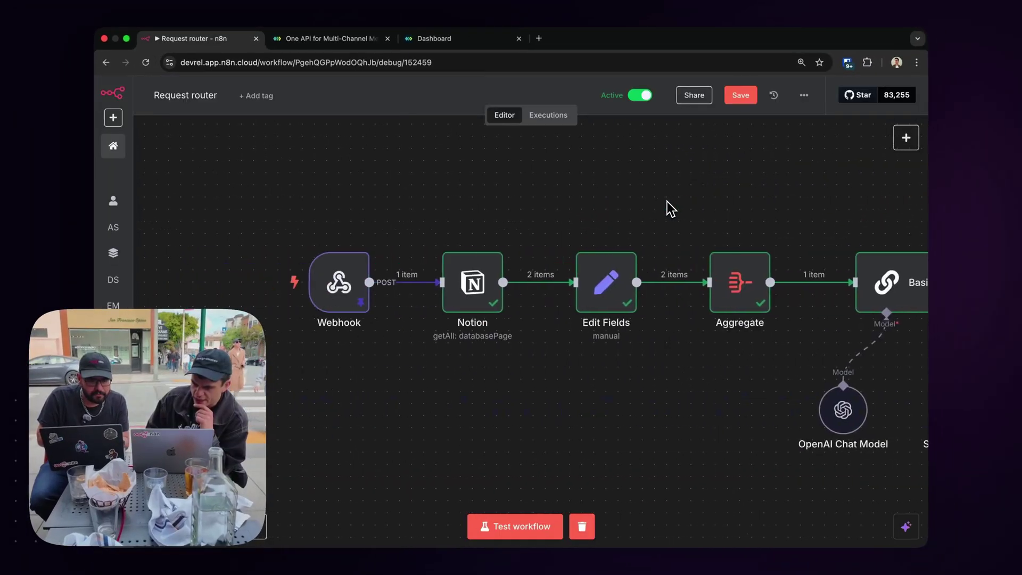
pyautogui.hscroll(10, 666, 201)
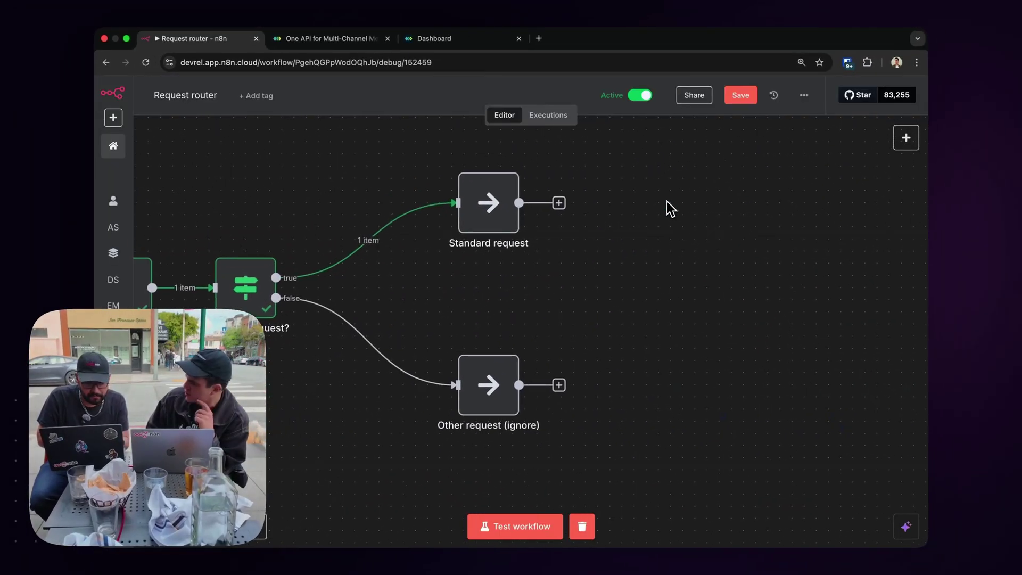
pyautogui.click(435, 44)
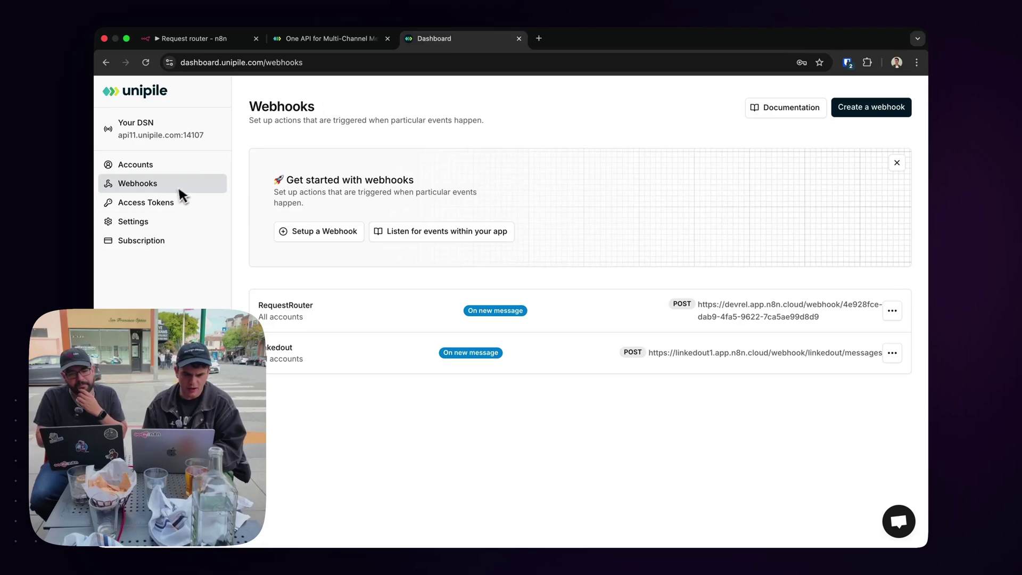
# Open Unipile's developer documentation at the Send Messages page under Chats & Messages.
pyautogui.click(786, 108)
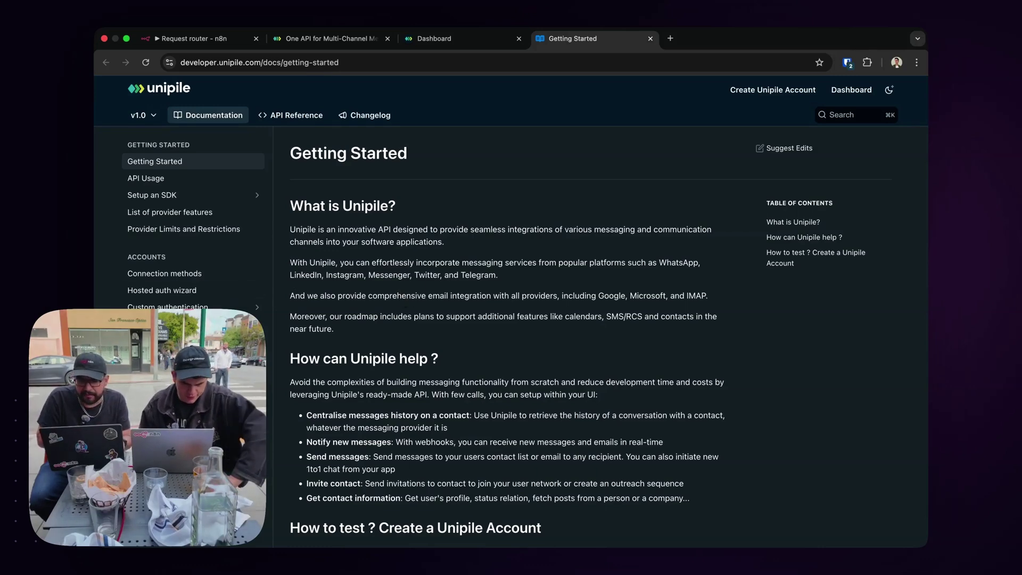
pyautogui.scroll(-2, 225, 280)
pyautogui.click(153, 337)
pyautogui.scroll(-2, 340, 277)
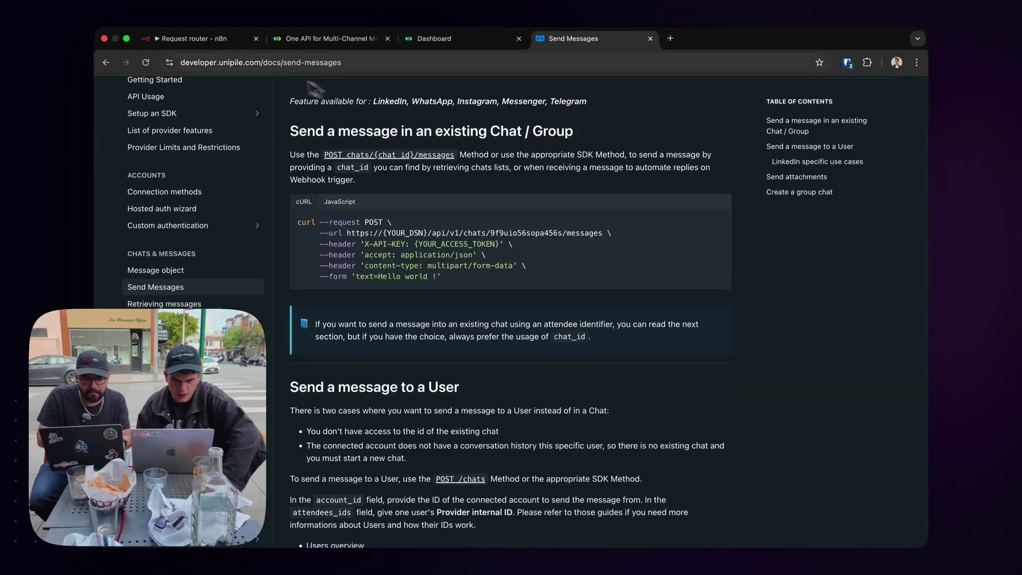
pyautogui.click(214, 44)
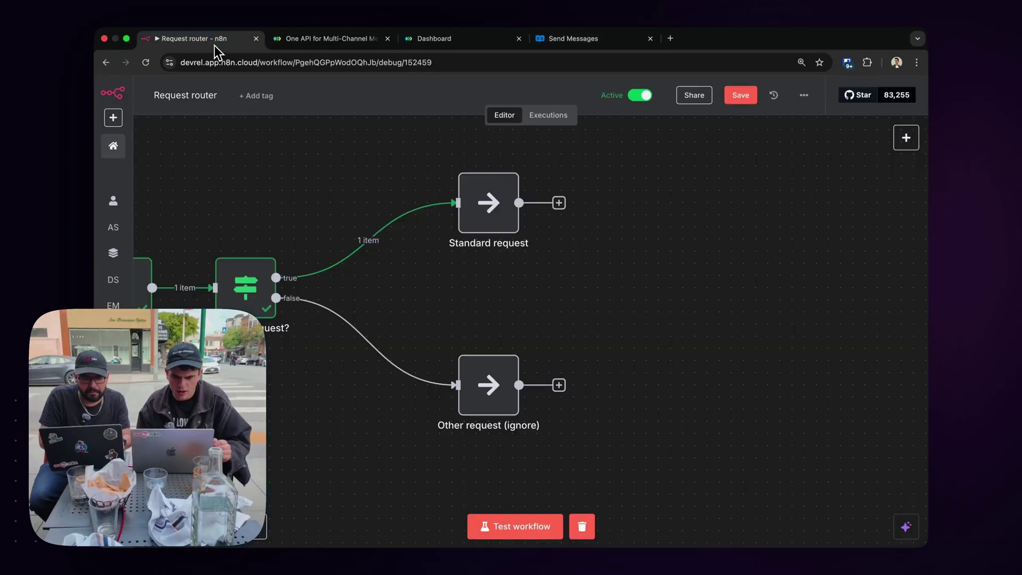
# Save Request router and open the /thread backend workflow in the LinkedOut project.
pyautogui.click(740, 95)
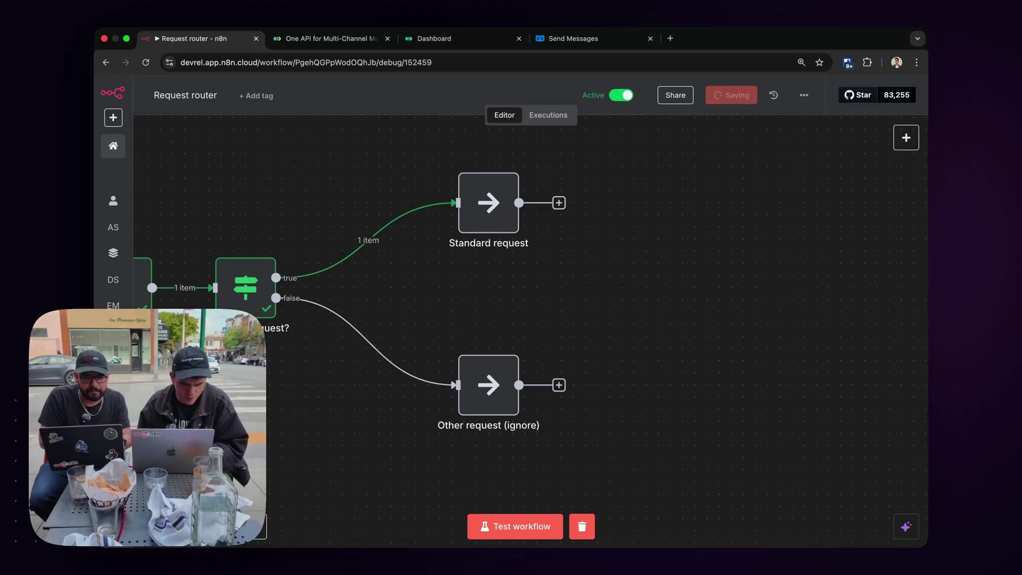
pyautogui.click(143, 241)
pyautogui.scroll(-5, 193, 266)
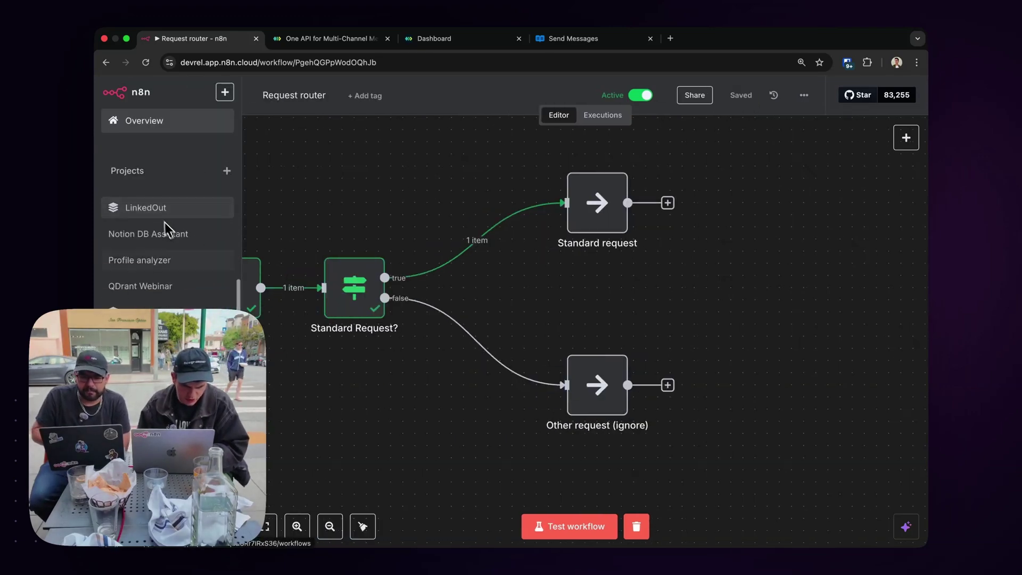
pyautogui.click(156, 213)
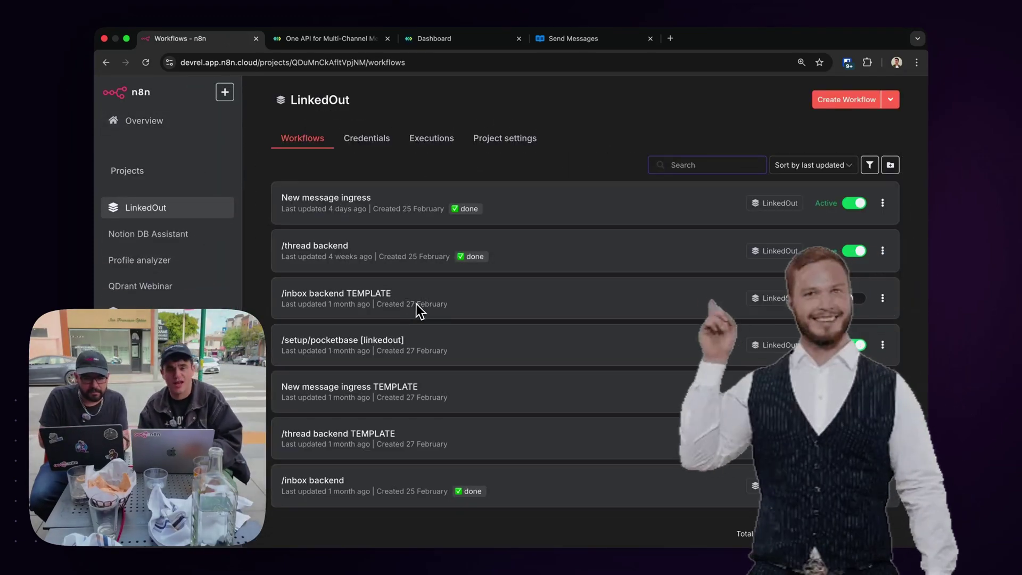
pyautogui.scroll(-1, 397, 319)
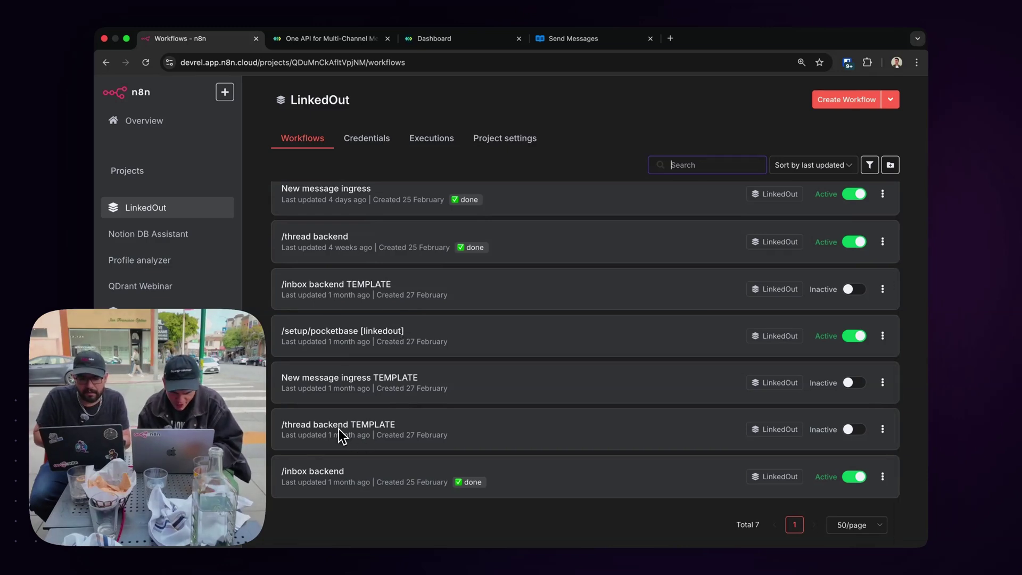
pyautogui.click(332, 237)
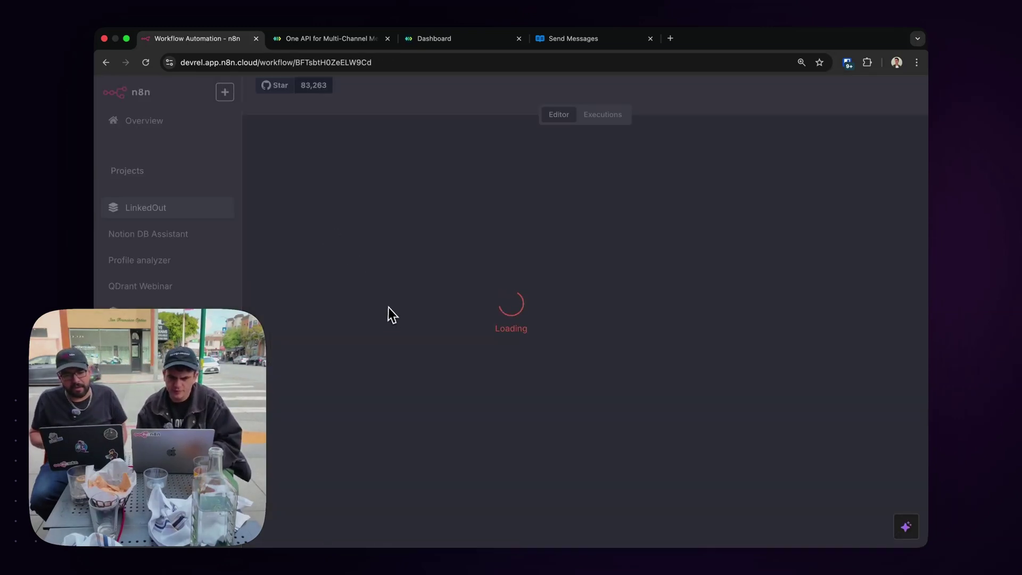
# Copy the Send LinkedIn Message node and go back to the Request router workflow.
pyautogui.hscroll(-5, 391, 313)
pyautogui.scroll(-3, 392, 313)
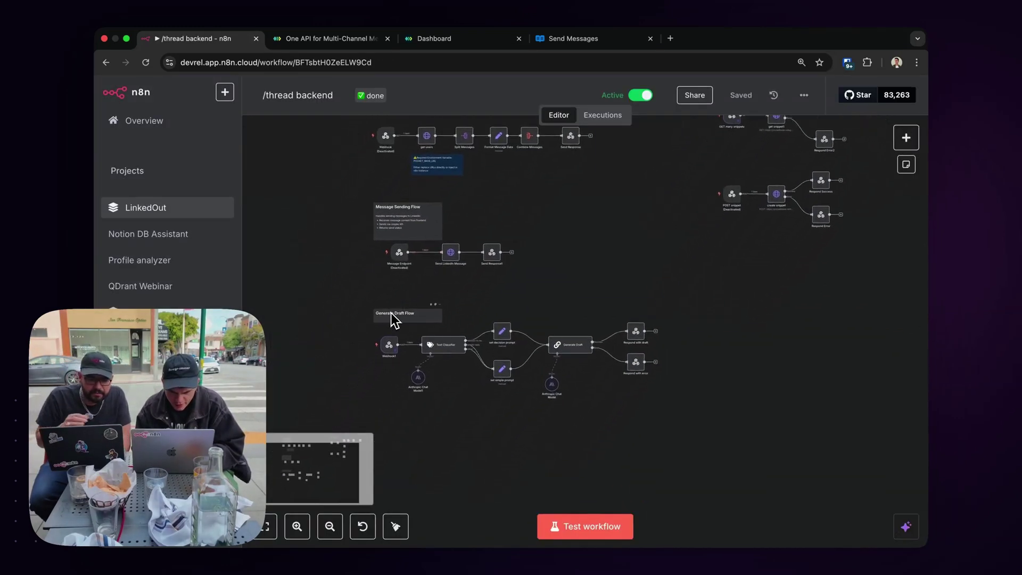
pyautogui.scroll(10, 424, 258)
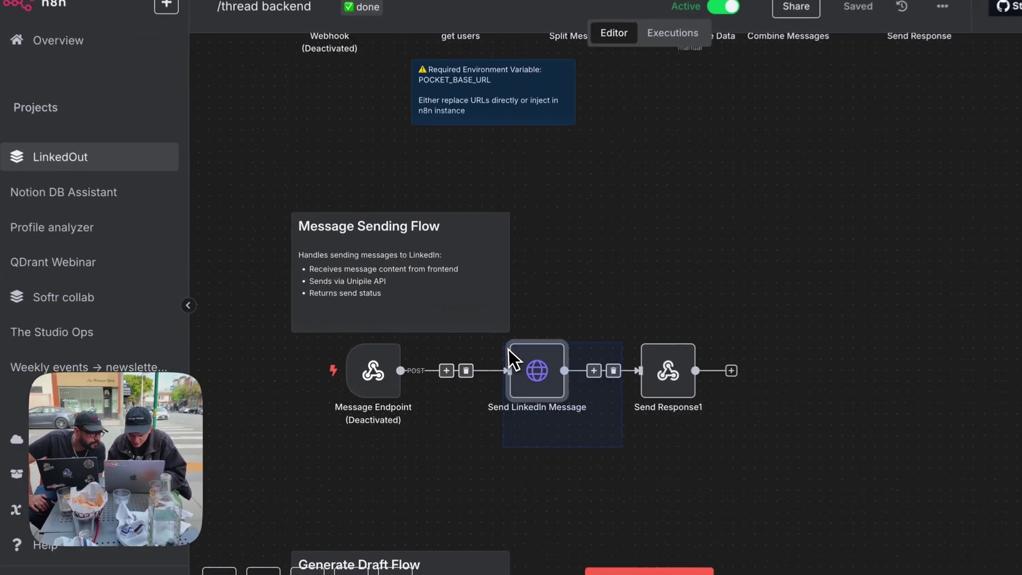
pyautogui.moveTo(509, 349); pyautogui.dragTo(499, 342)
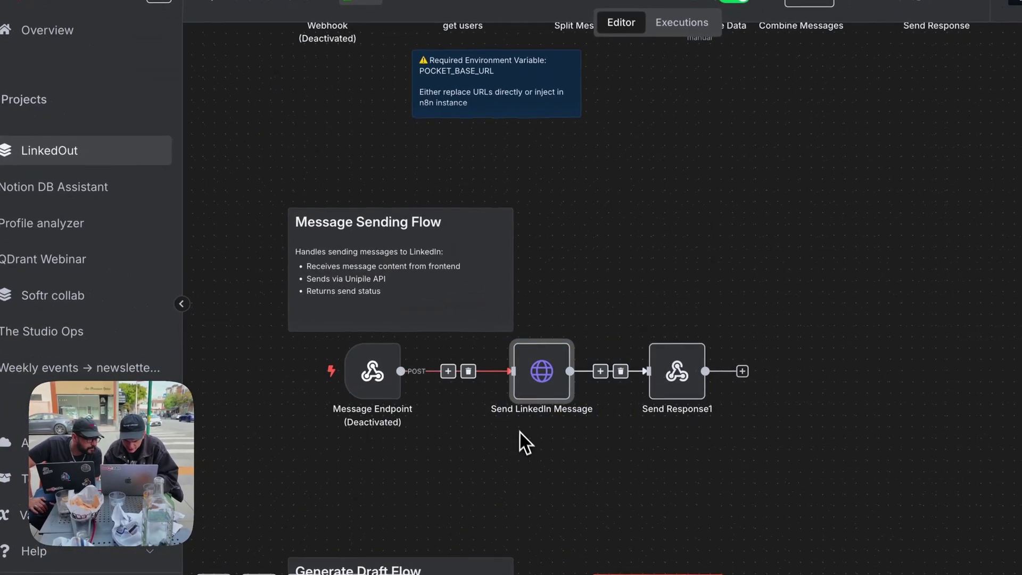
pyautogui.press('super+c')
pyautogui.click(91, 62)
pyautogui.click(106, 62)
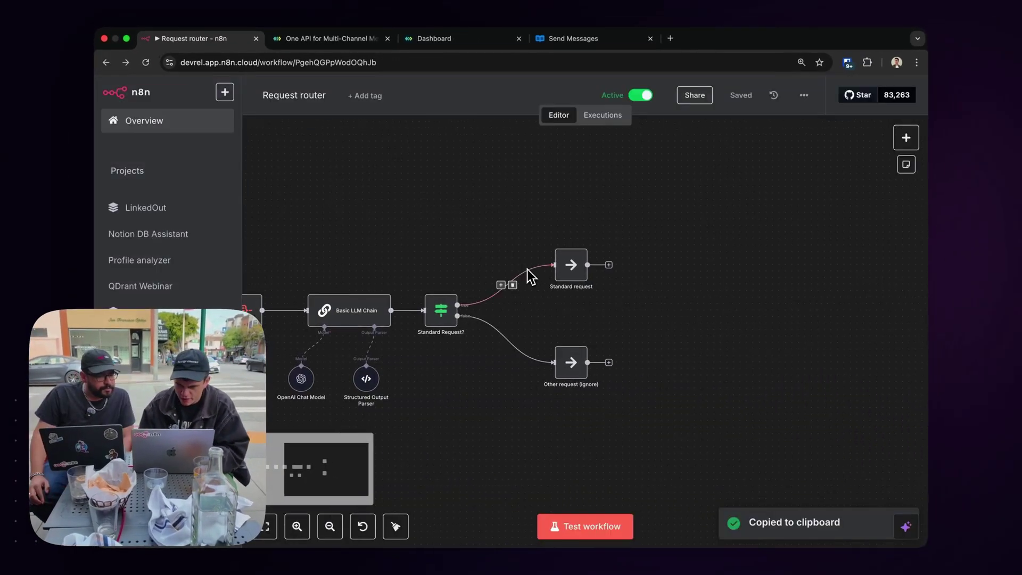
# Paste Send LinkedIn Message, delete Standard request, wire the true output into it, and open its settings.
pyautogui.scroll(-5, 530, 276)
pyautogui.press('super+v')
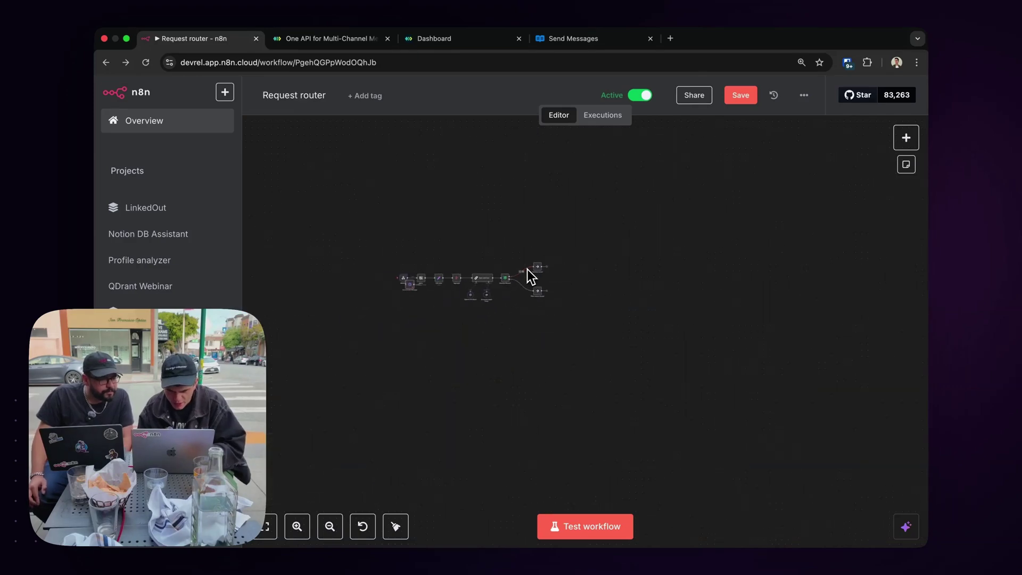
pyautogui.scroll(3, 529, 276)
pyautogui.scroll(5, 527, 272)
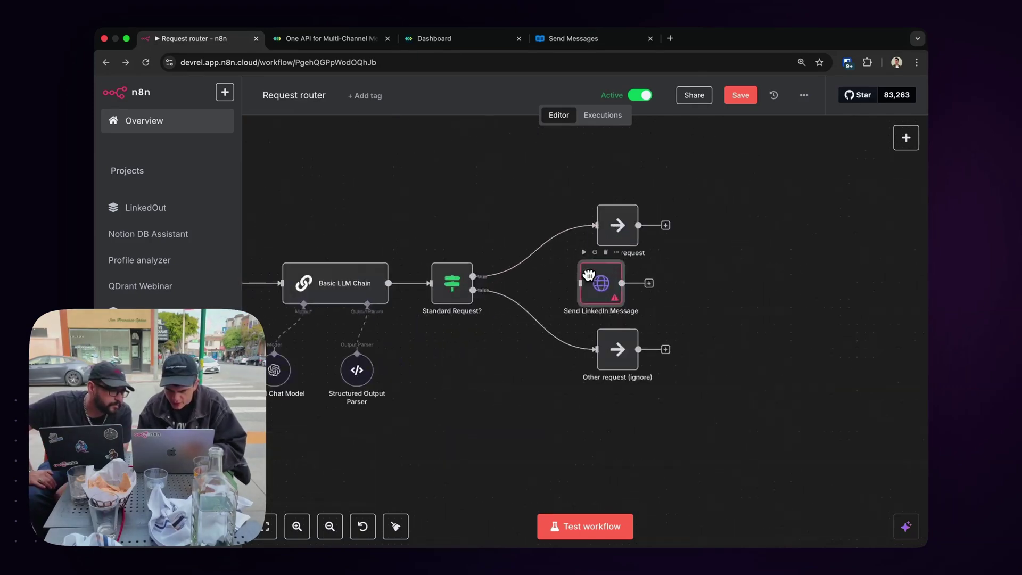
pyautogui.click(642, 191)
pyautogui.press('Delete')
pyautogui.moveTo(405, 277); pyautogui.dragTo(655, 218)
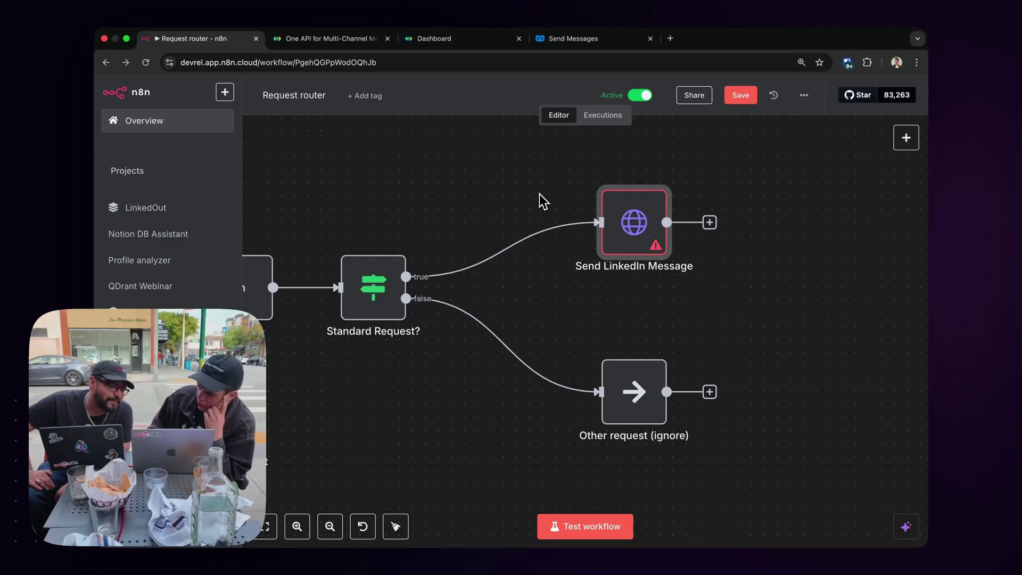
pyautogui.doubleClick(634, 223)
pyautogui.moveTo(319, 101); pyautogui.dragTo(575, 100)
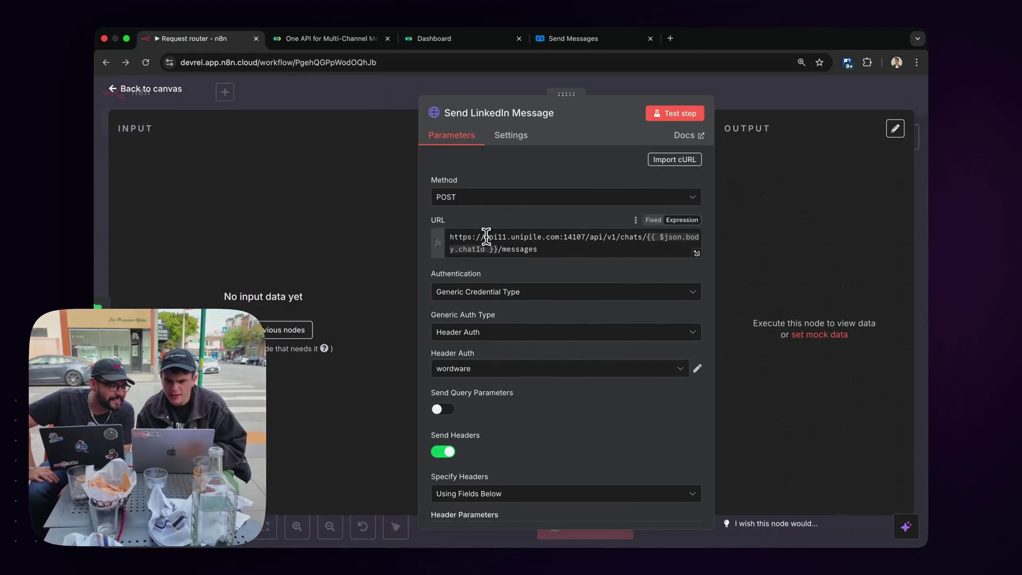
# Check the URL's API host against the Unipile dashboard DSN and return to the workflow canvas.
pyautogui.moveTo(485, 237); pyautogui.dragTo(498, 237)
pyautogui.click(417, 40)
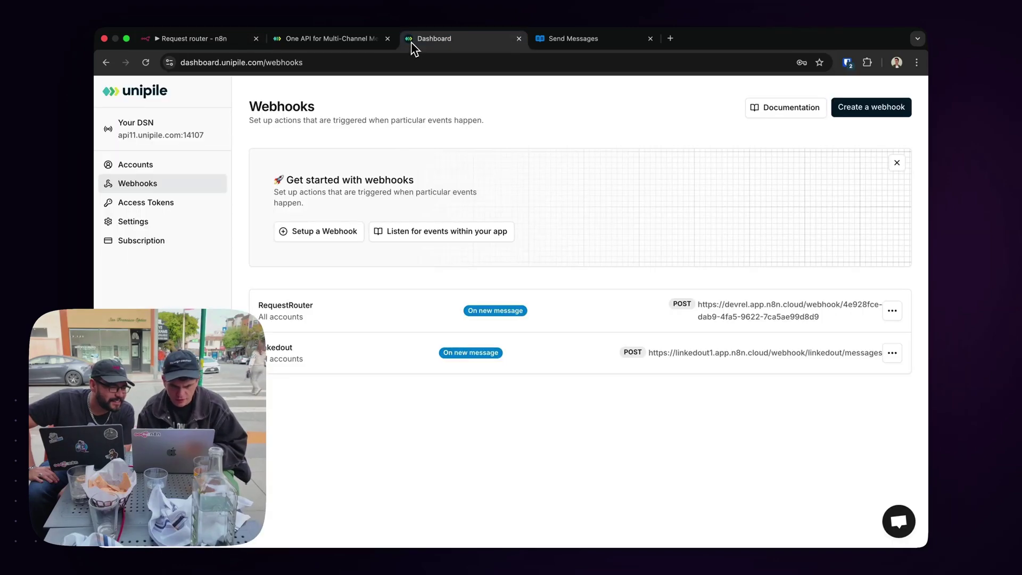
pyautogui.click(169, 39)
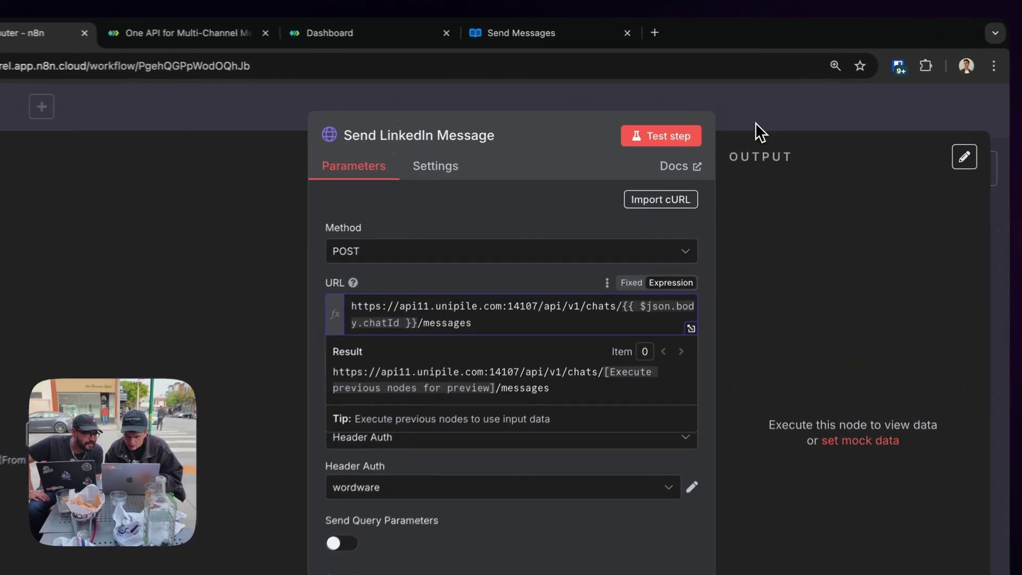
pyautogui.click(749, 109)
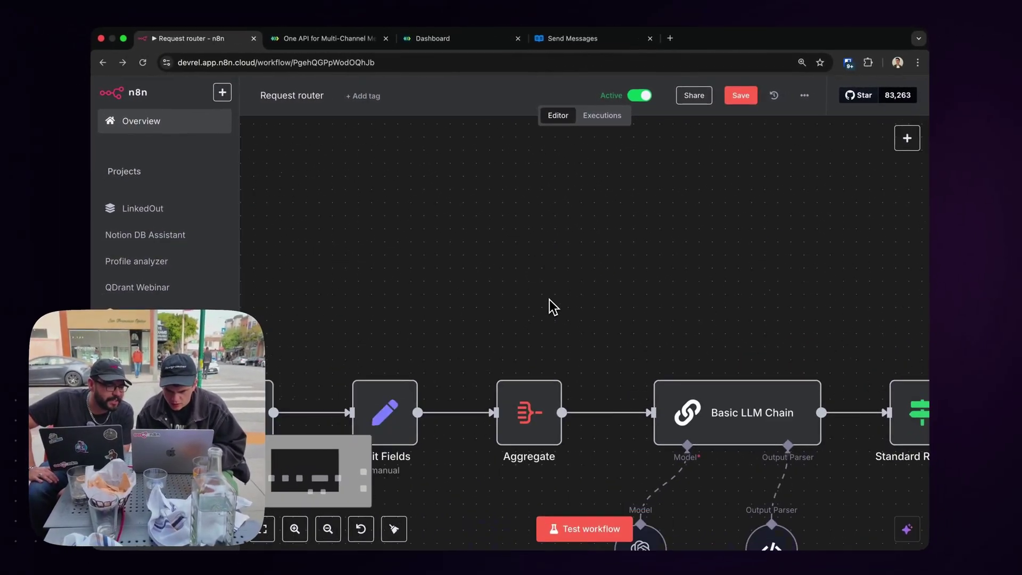
pyautogui.scroll(-2, 549, 300)
pyautogui.hscroll(-6, 550, 300)
pyautogui.hscroll(9, 550, 299)
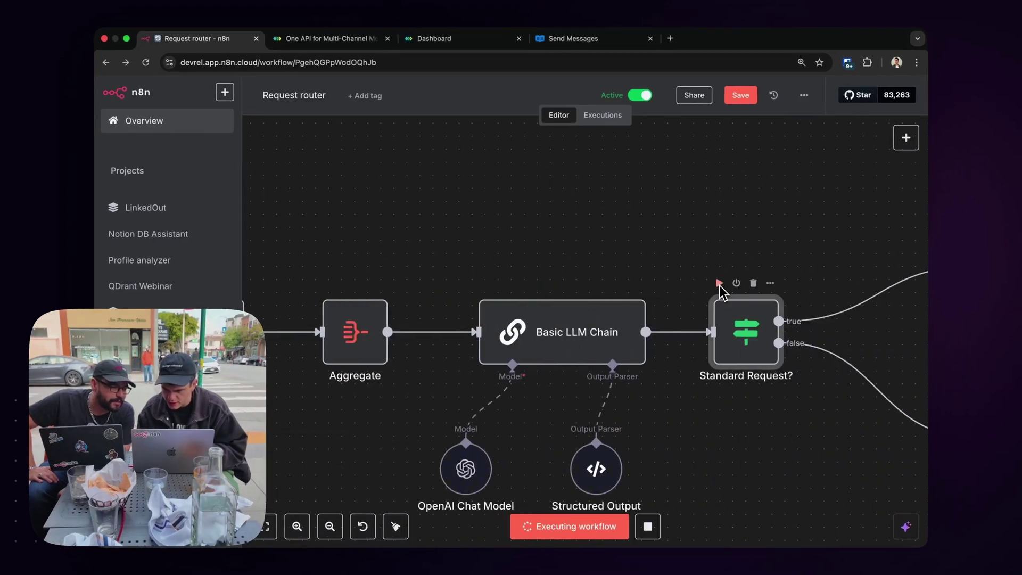
pyautogui.hscroll(3, 632, 248)
pyautogui.hscroll(-8, 631, 247)
pyautogui.hscroll(6, 631, 247)
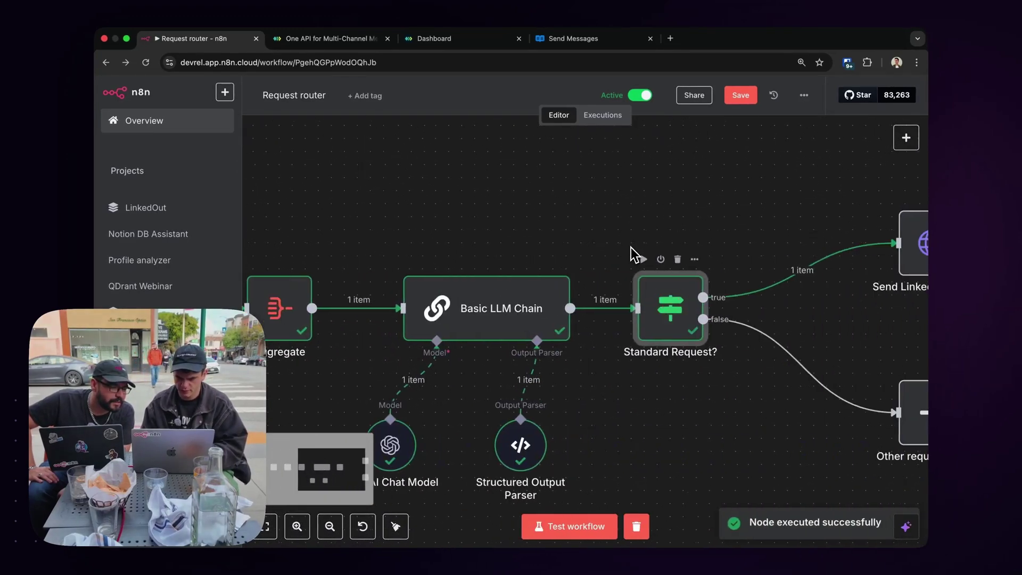
# Open Send LinkedIn Message, remove the old chatId expression from the URL, and expand the Aggregate input.
pyautogui.hscroll(5, 632, 255)
pyautogui.doubleClick(638, 239)
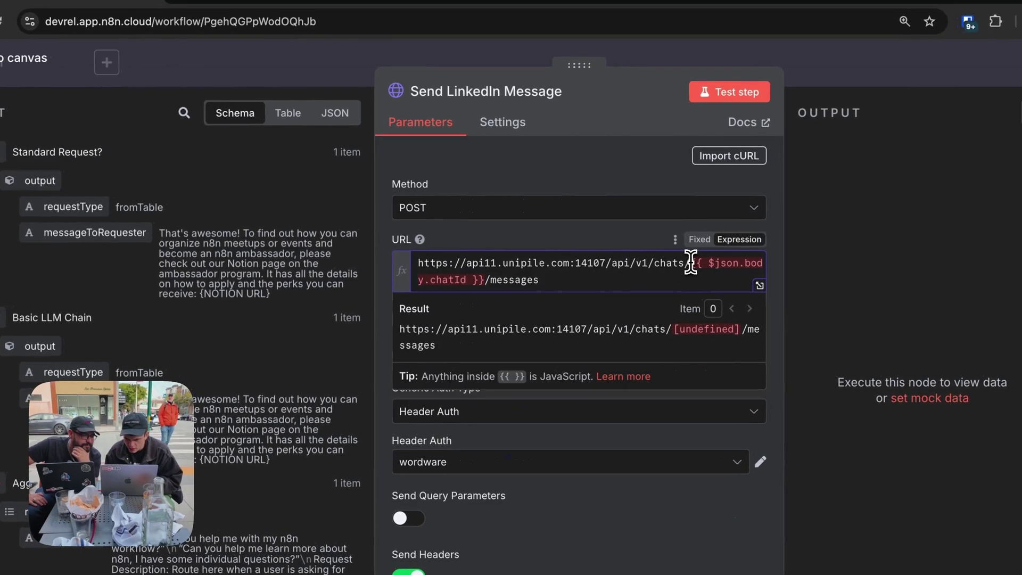
pyautogui.press('BackSpace')
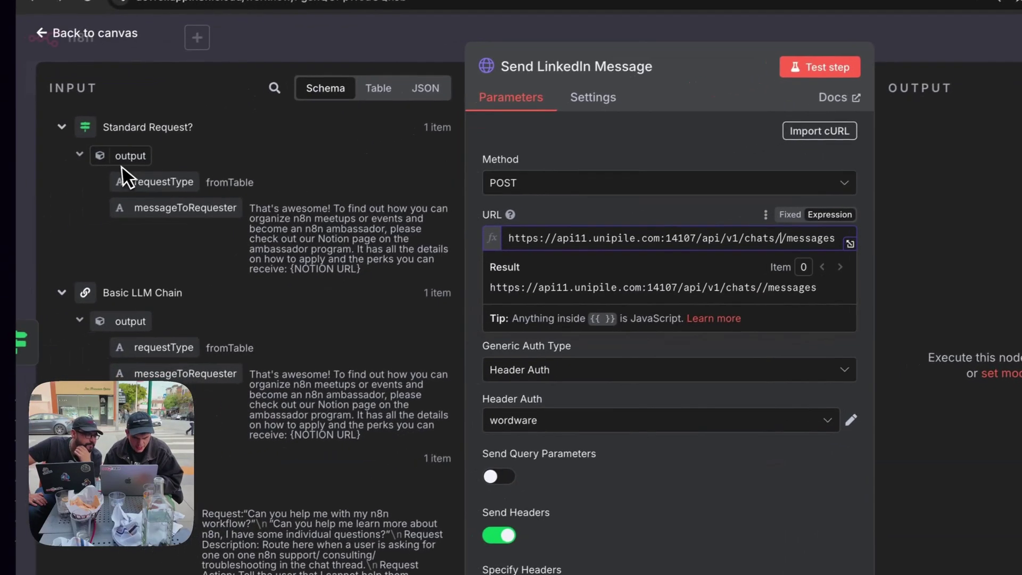
pyautogui.click(73, 126)
pyautogui.click(72, 155)
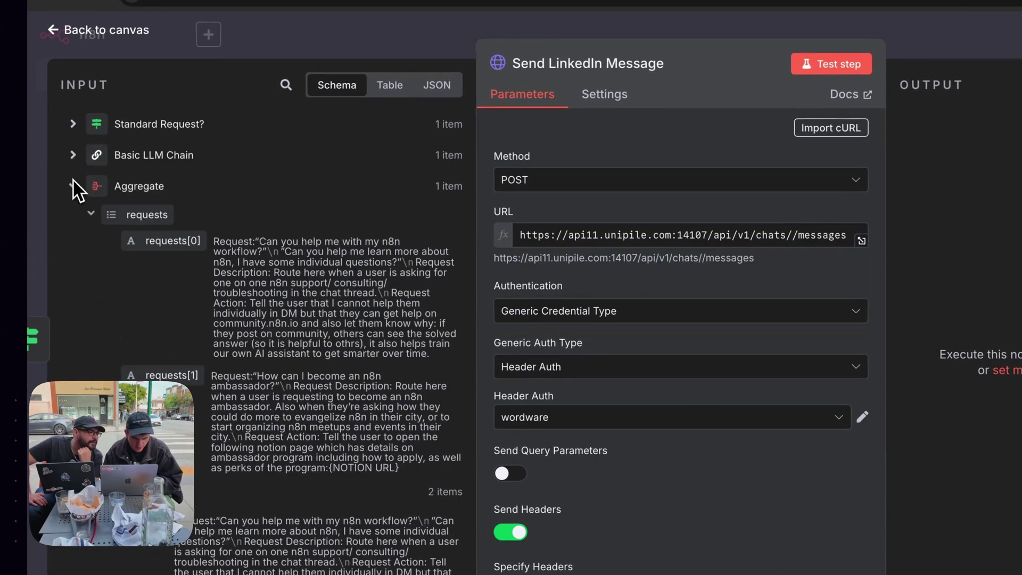
pyautogui.click(73, 184)
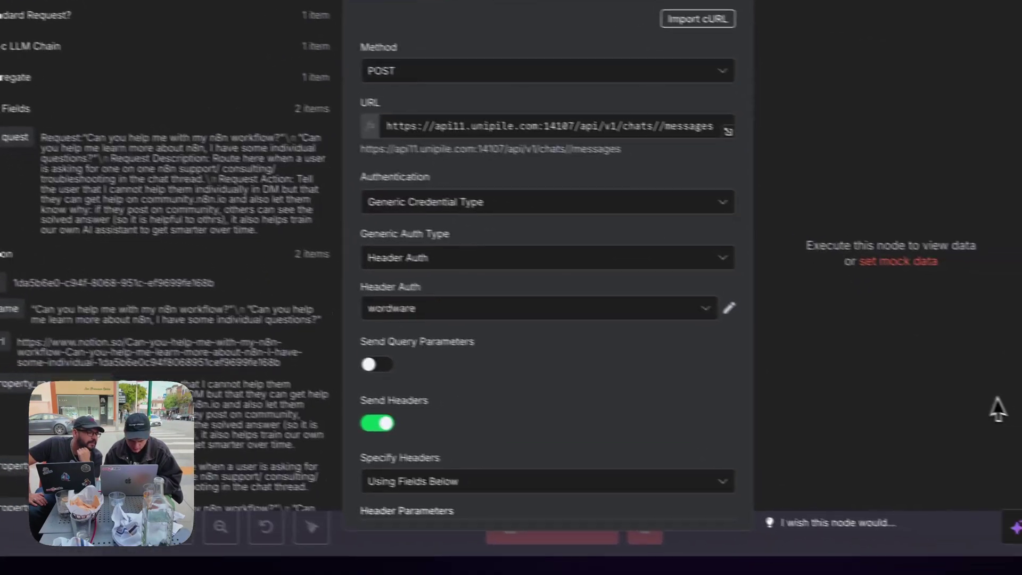
# Insert the Webhook body's chat_id into the URL between chats/ and /messages.
pyautogui.scroll(-10, 94, 430)
pyautogui.scroll(10, 95, 430)
pyautogui.scroll(-6, 95, 430)
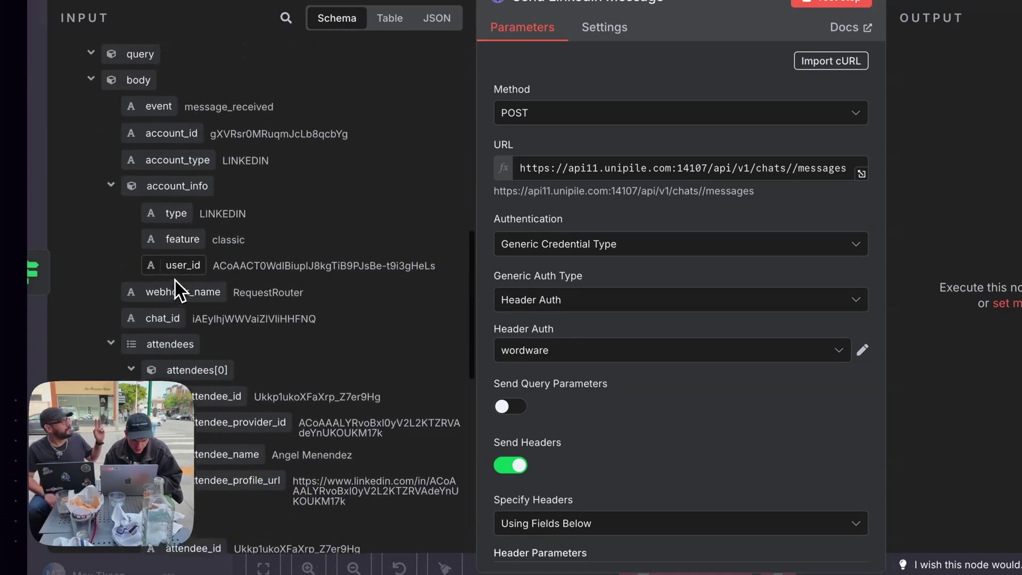
pyautogui.scroll(-5, 177, 290)
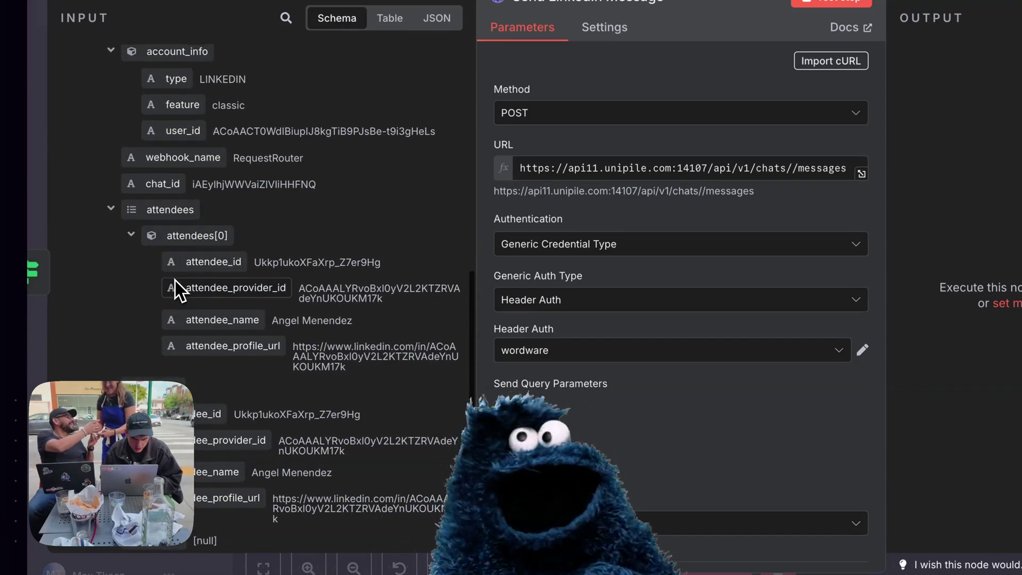
pyautogui.scroll(3, 178, 290)
pyautogui.moveTo(149, 261); pyautogui.dragTo(788, 170)
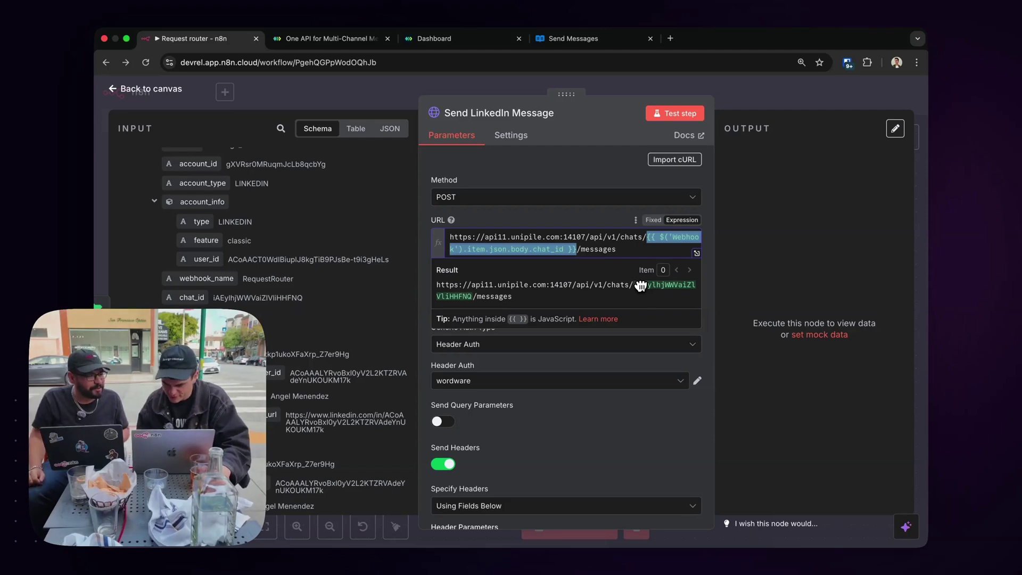
pyautogui.click(546, 213)
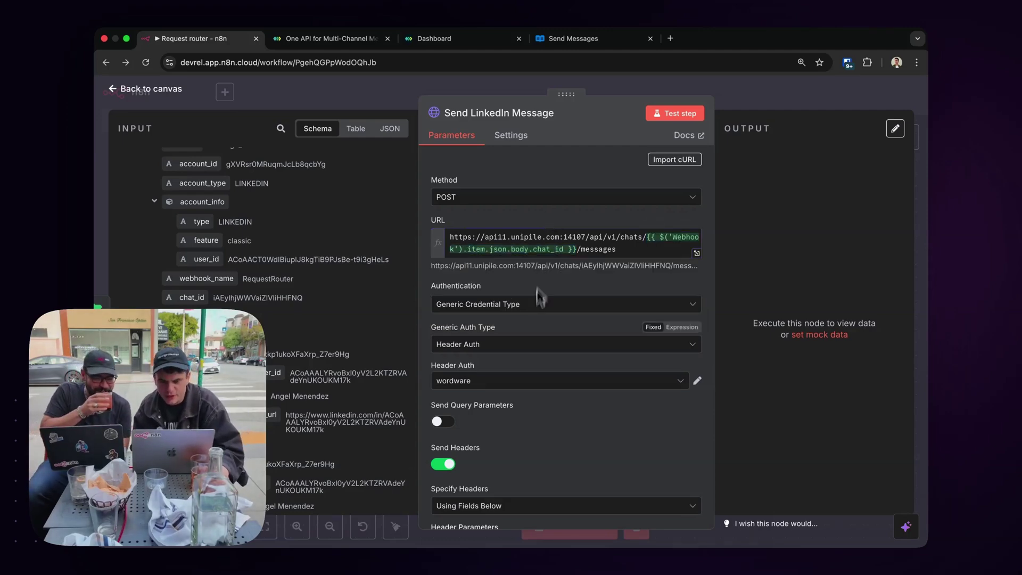
pyautogui.click(487, 378)
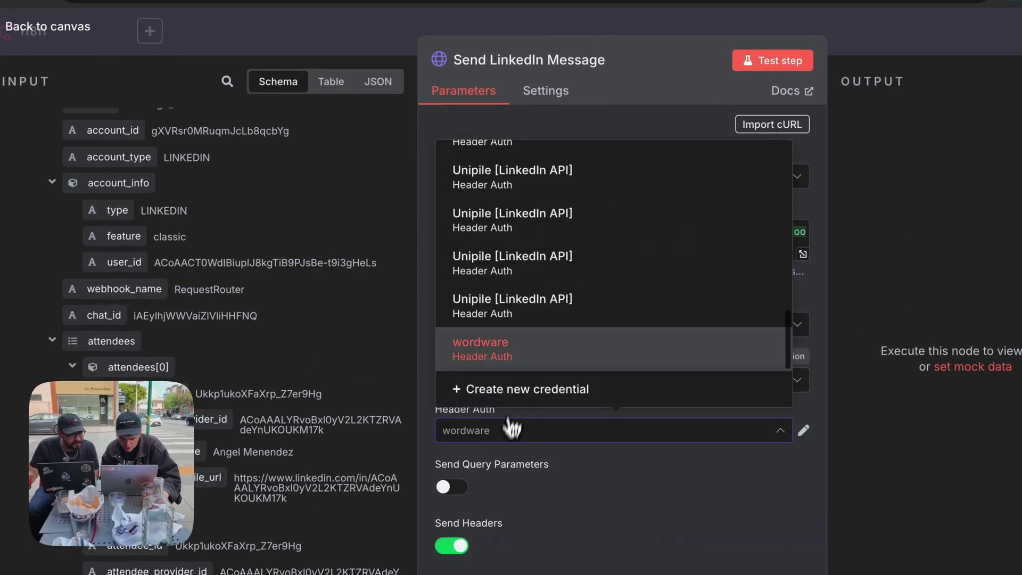
pyautogui.scroll(10, 559, 266)
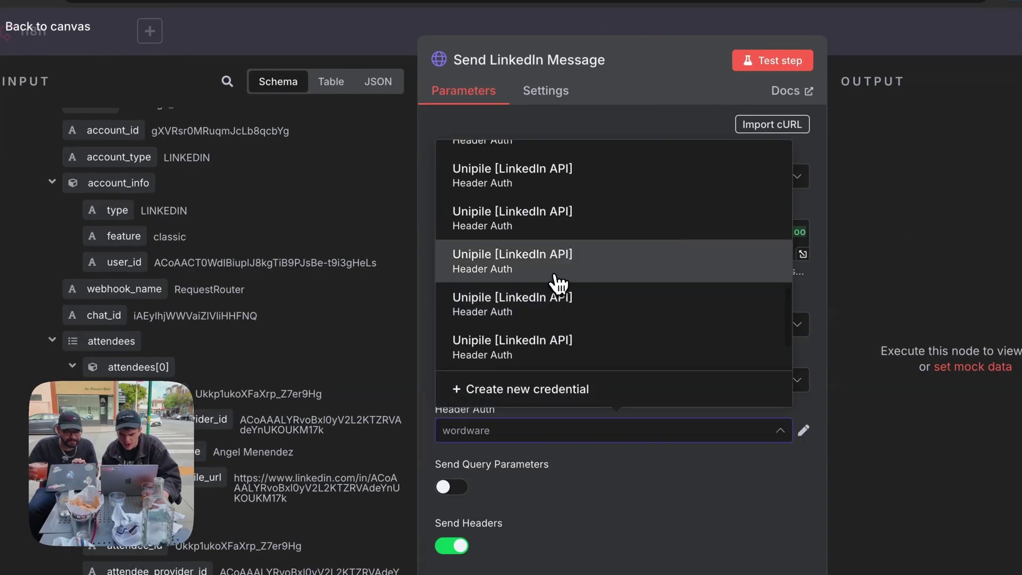
# Create a new Header Auth credential and name it UnipileRequestRouter.
pyautogui.click(533, 389)
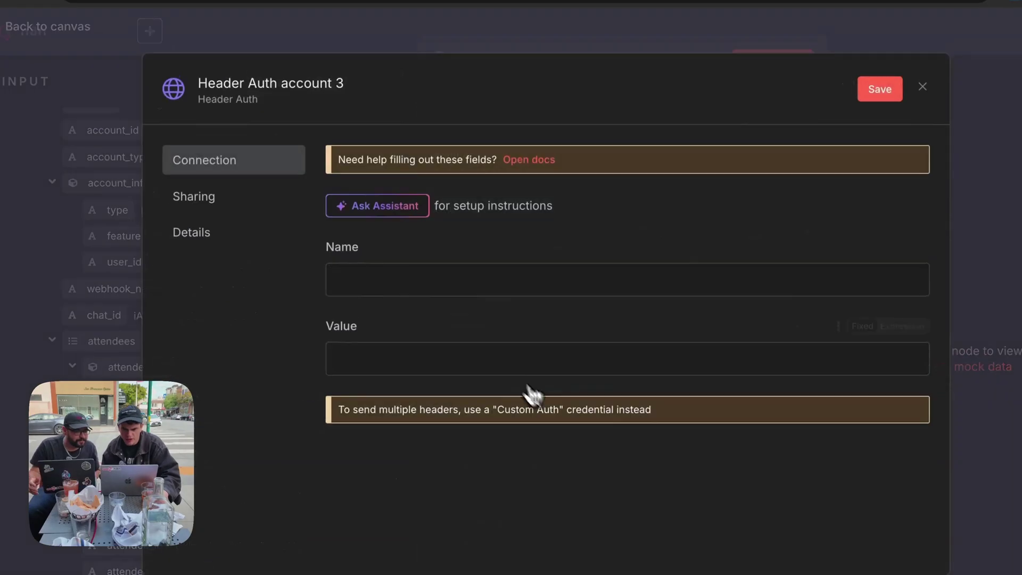
pyautogui.click(295, 83)
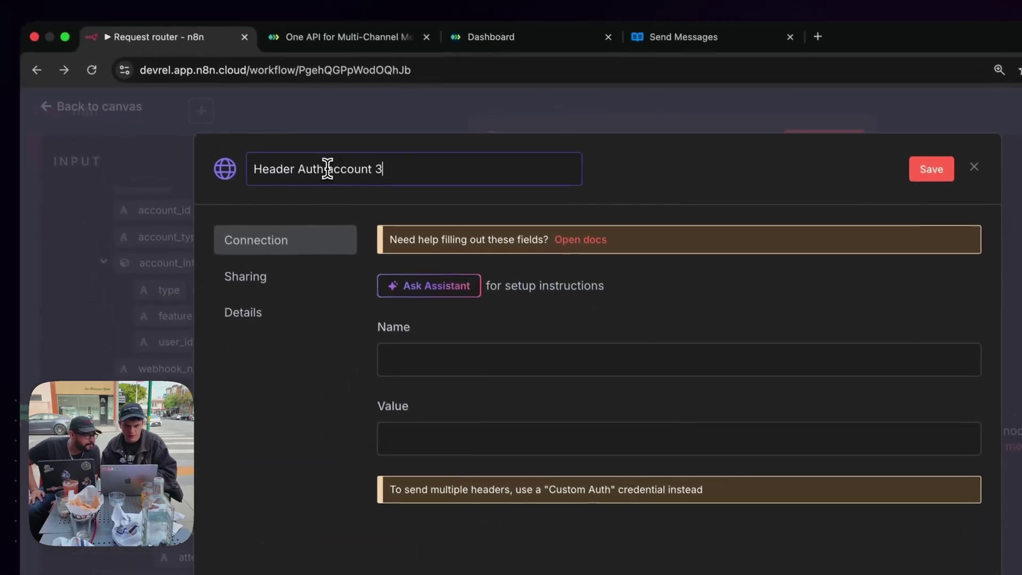
pyautogui.tripleClick(328, 168)
pyautogui.write('UnipileRequestRouter')
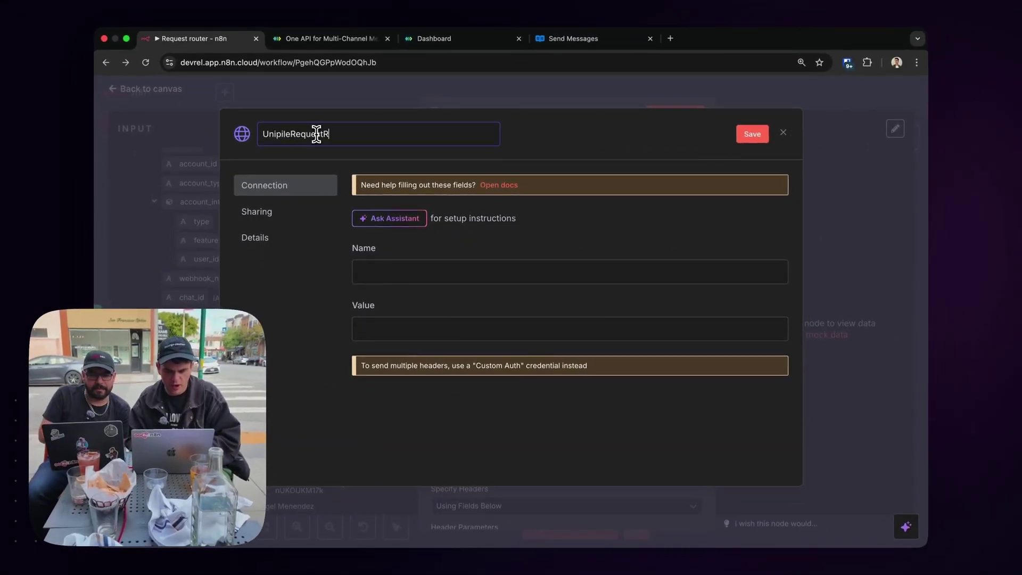
pyautogui.press('Return')
pyautogui.click(434, 38)
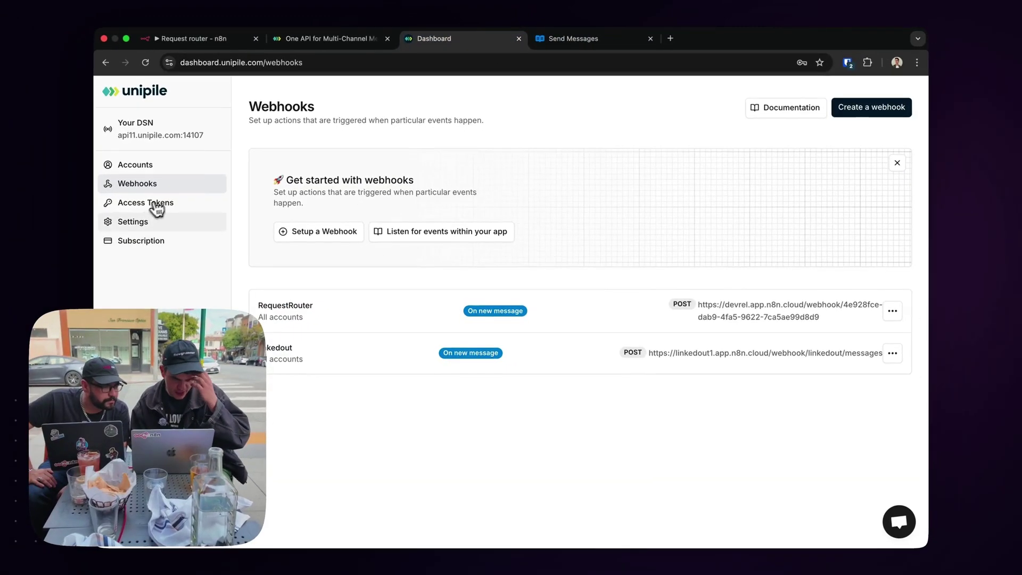
# Start a new Unipile access token noted RequestRouter with Messaging read and write scope.
pyautogui.click(157, 205)
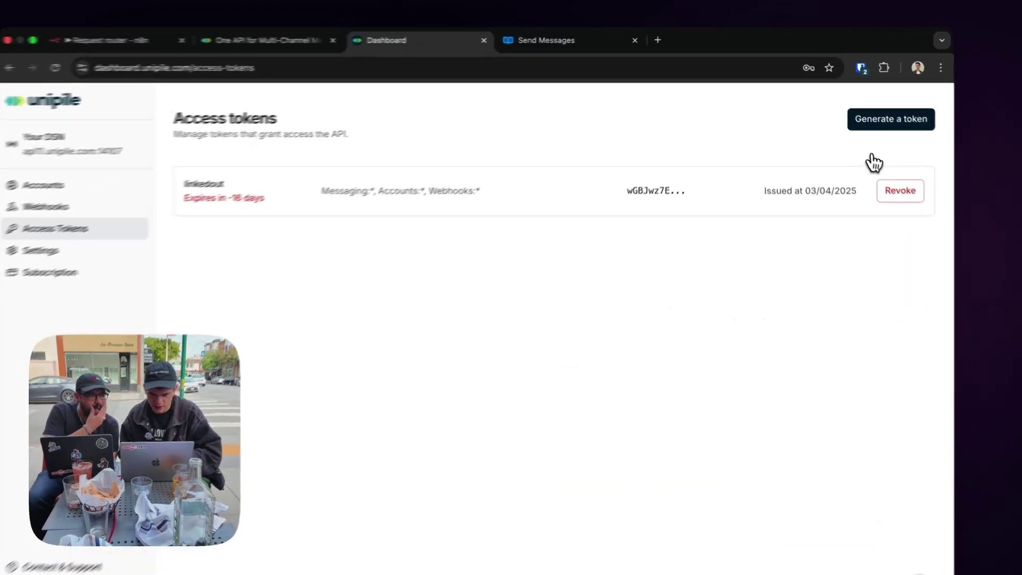
pyautogui.click(925, 139)
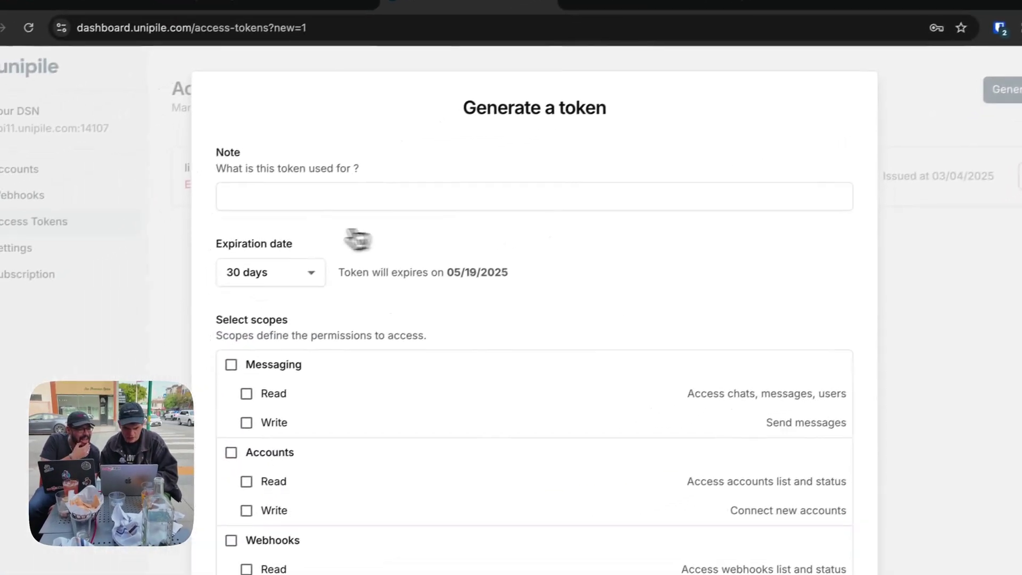
pyautogui.click(299, 203)
pyautogui.write('RequestRoutr')
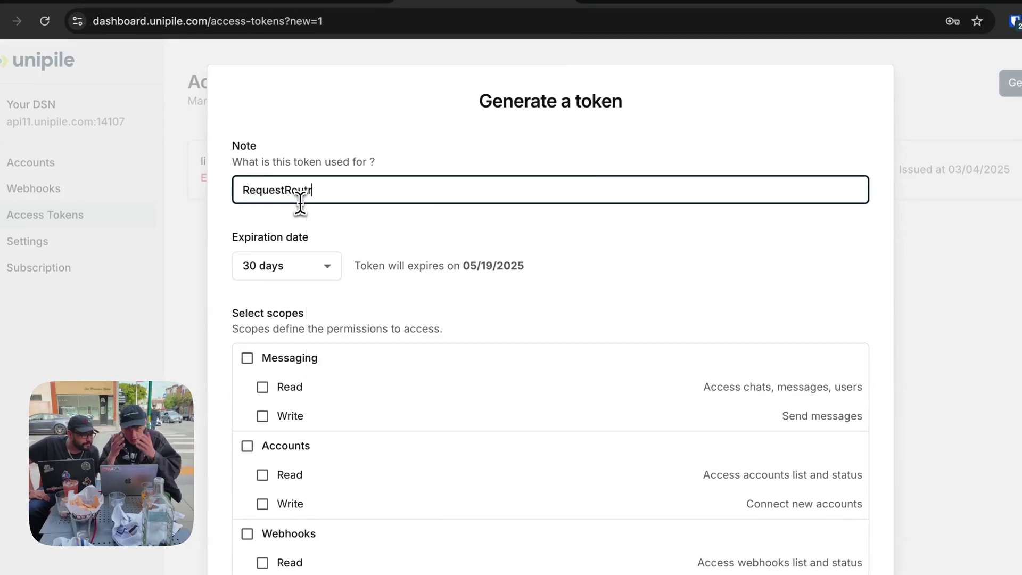
pyautogui.click(338, 305)
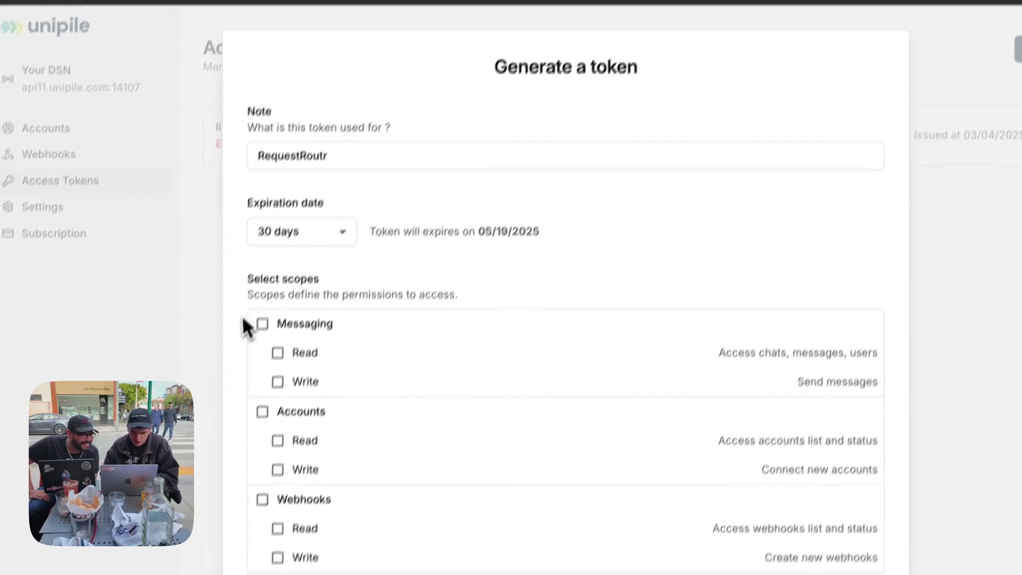
pyautogui.click(290, 264)
pyautogui.scroll(-1, 420, 282)
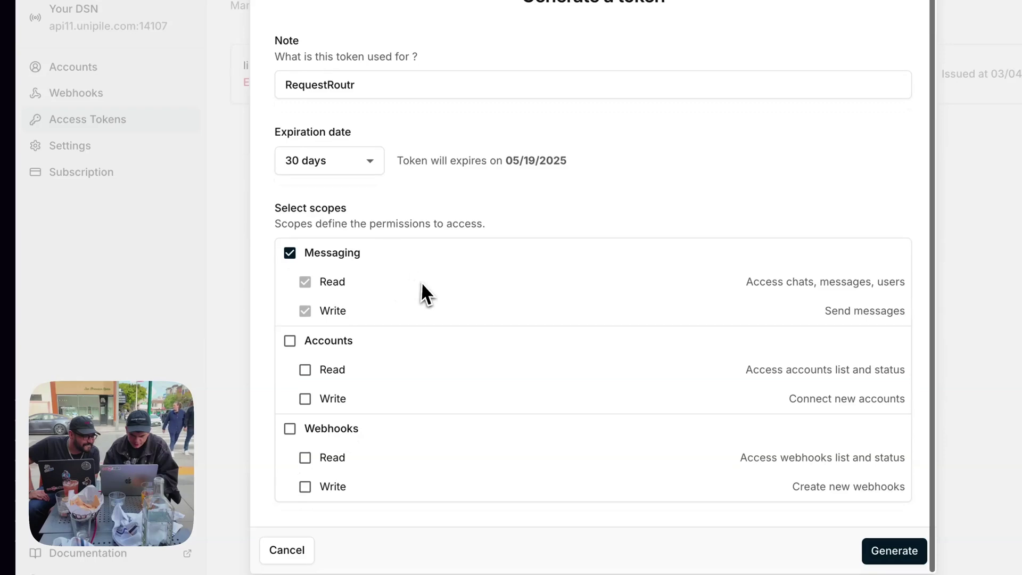
pyautogui.click(376, 85)
pyautogui.press('BackSpace')
pyautogui.write('er')
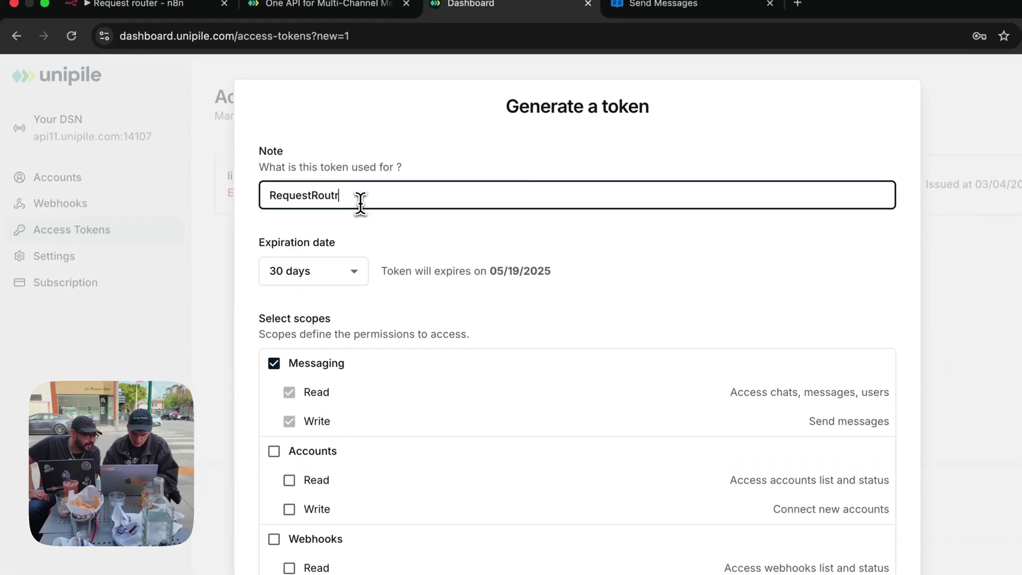
# Set the token to expire in 90 days, generate it, and copy its value.
pyautogui.click(285, 263)
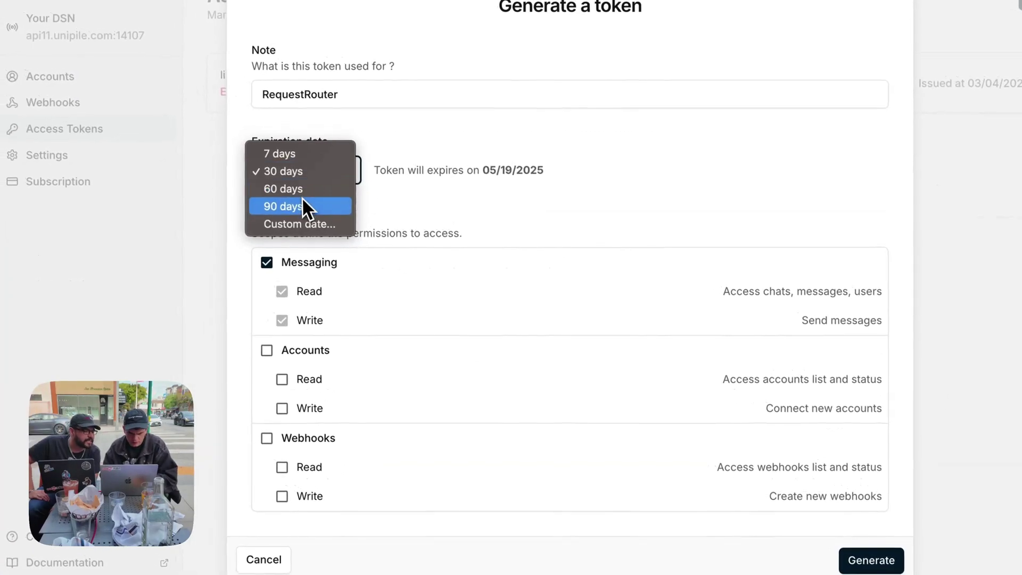
pyautogui.click(299, 209)
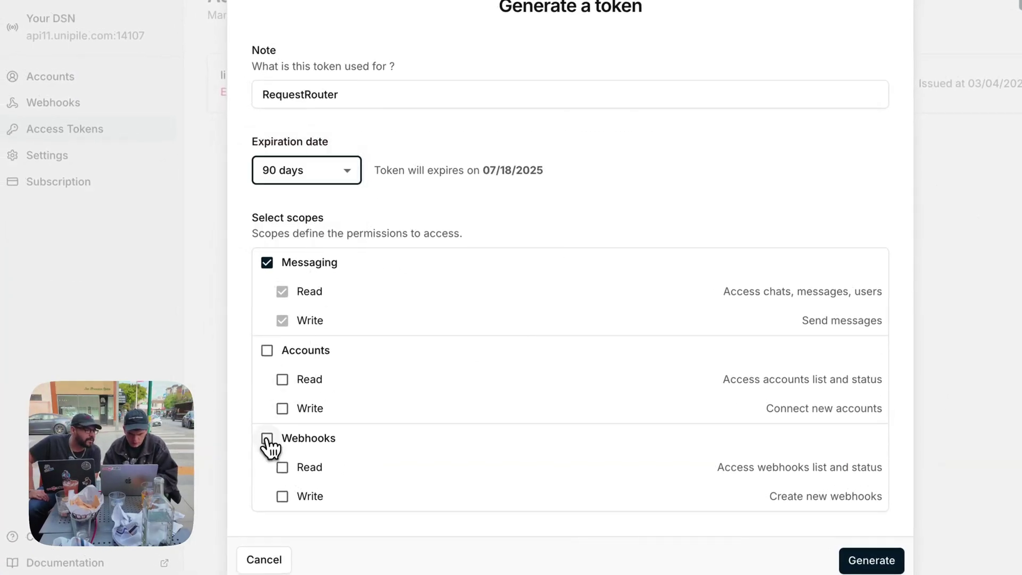
pyautogui.click(871, 560)
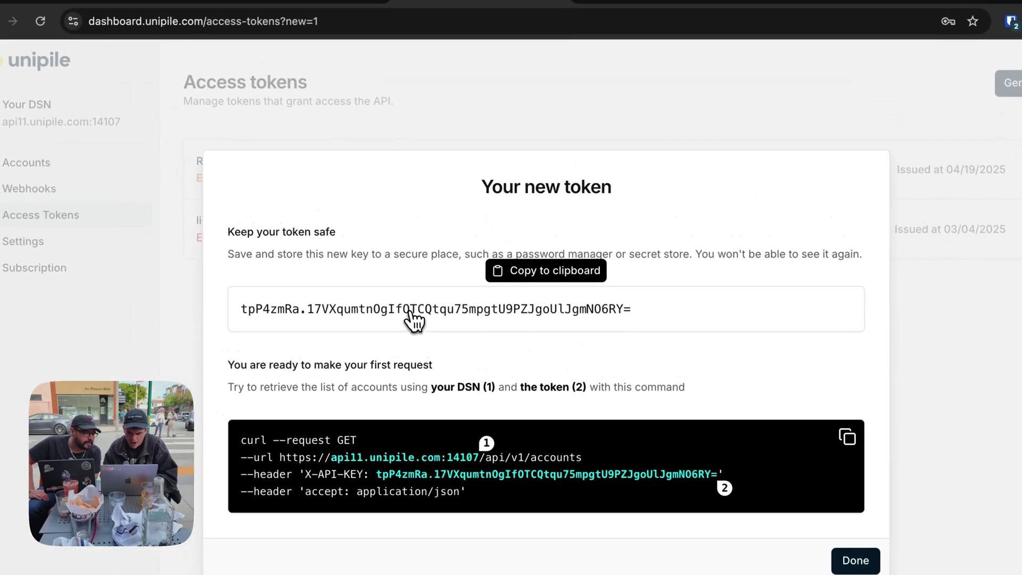
pyautogui.click(303, 176)
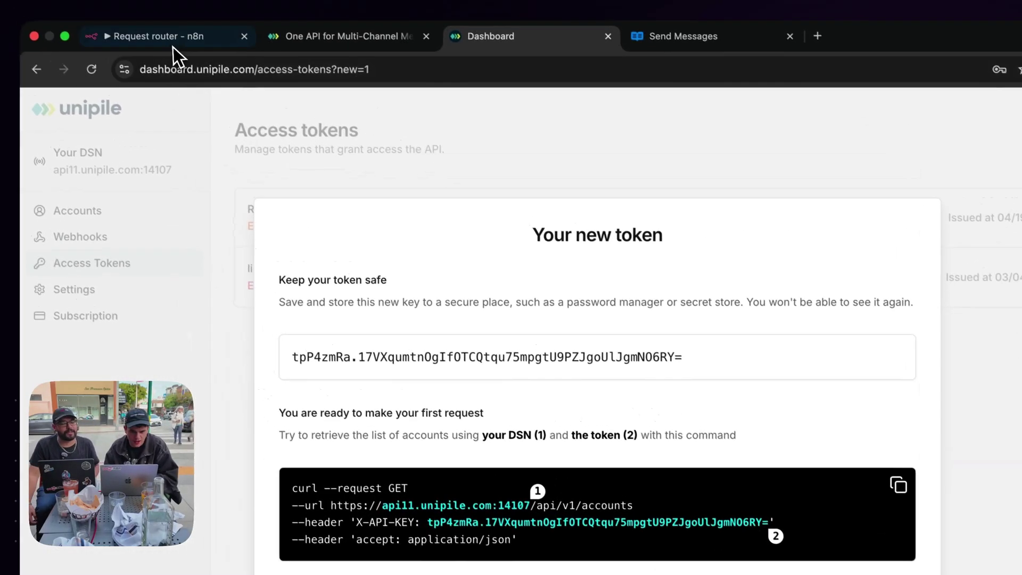
# Fill the credential with the Unipile token as Value and X-API-KEY as header Name, then save.
pyautogui.click(176, 48)
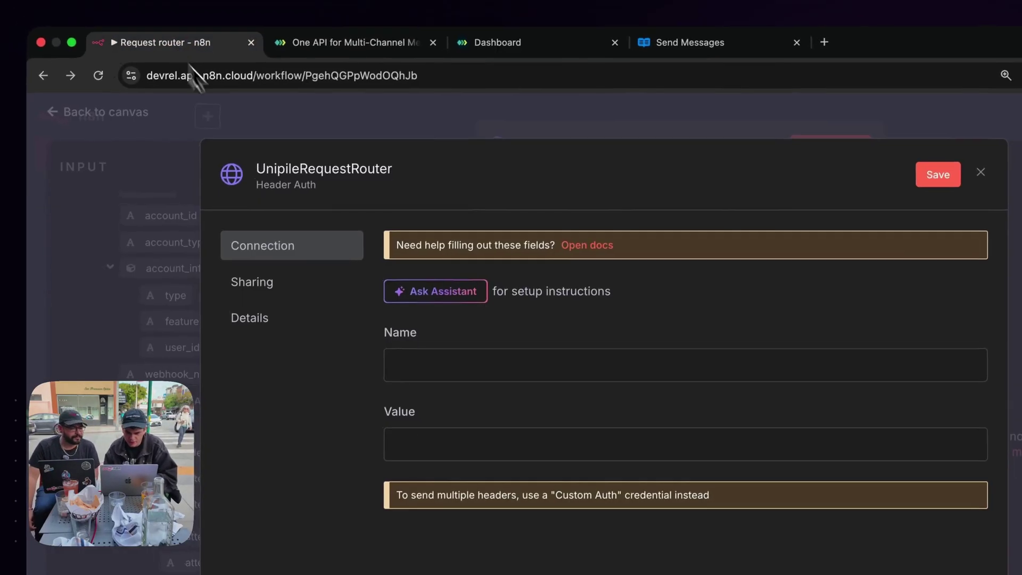
pyautogui.click(361, 401)
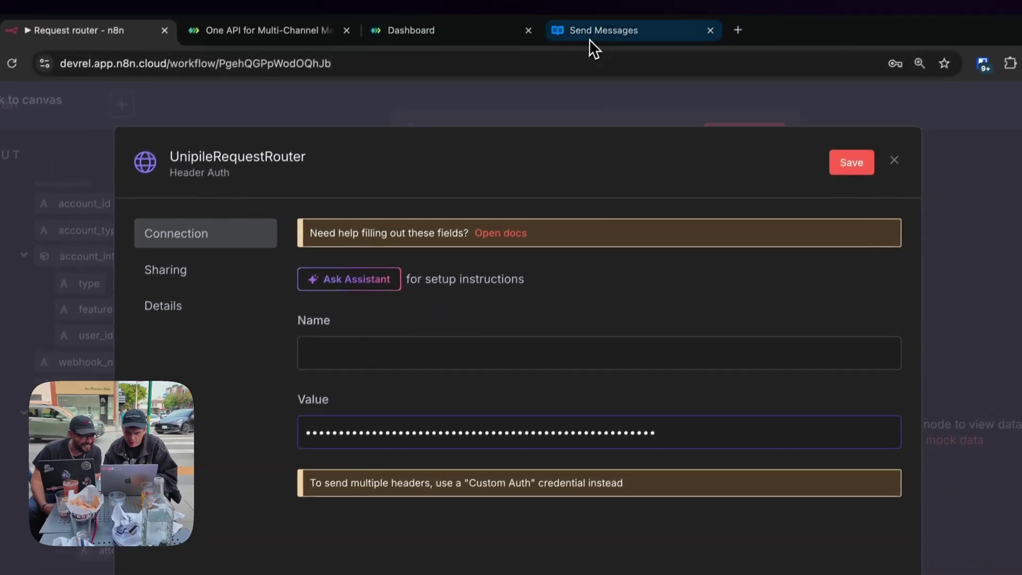
pyautogui.click(589, 46)
pyautogui.click(454, 48)
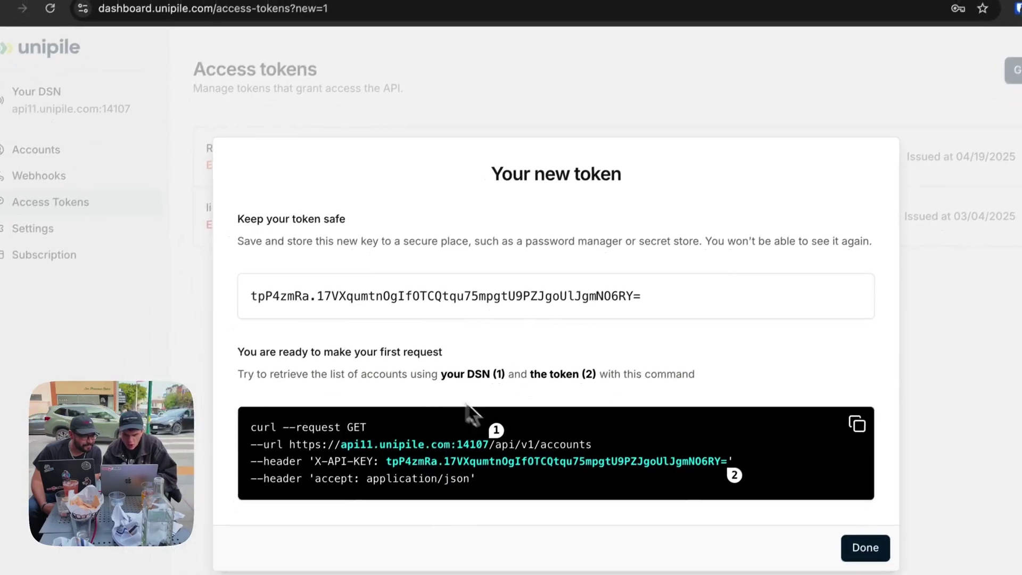
pyautogui.click(189, 43)
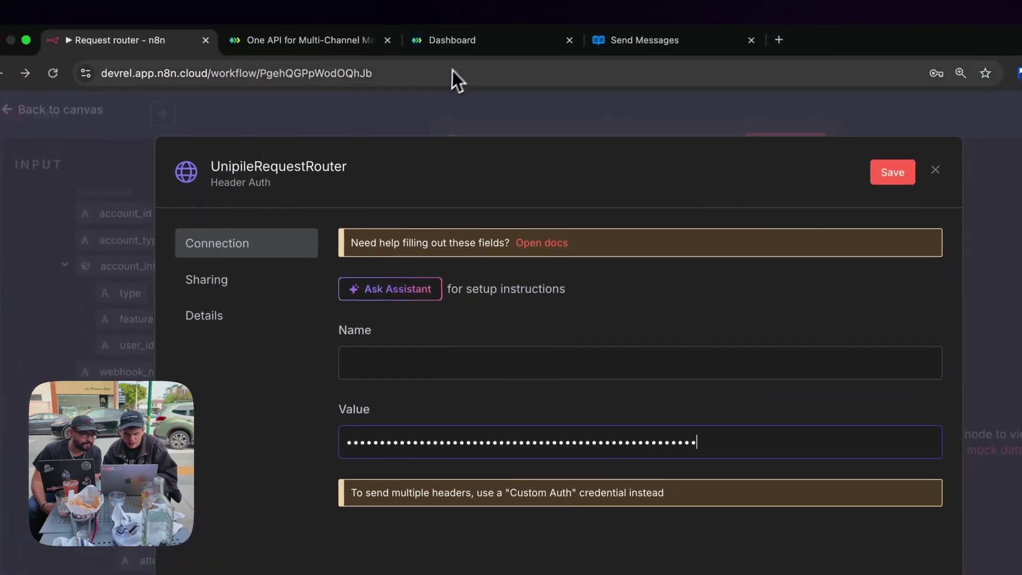
pyautogui.click(468, 40)
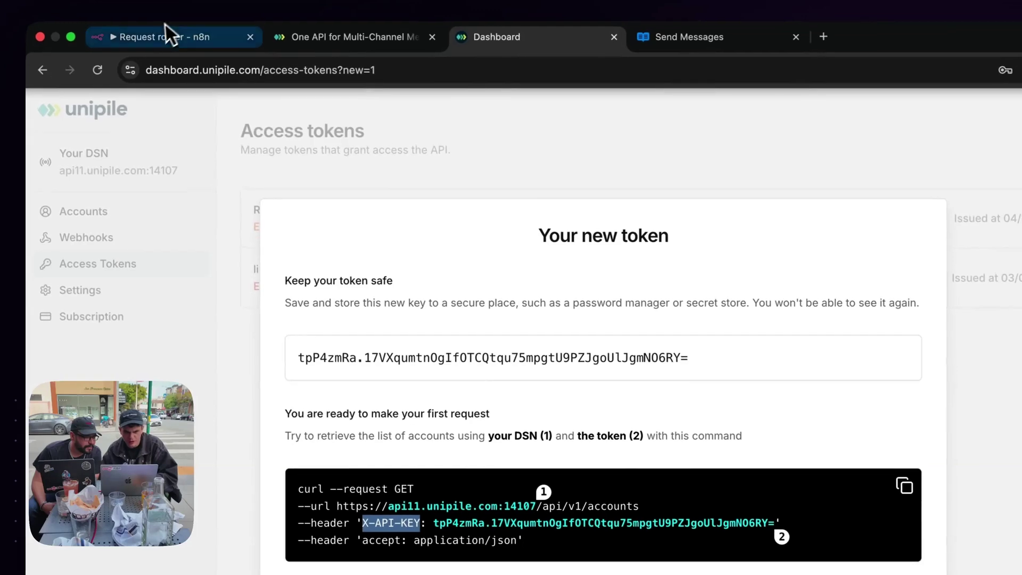
pyautogui.click(165, 31)
pyautogui.click(358, 319)
pyautogui.press('super+v')
pyautogui.press('super+space')
pyautogui.press('Escape')
pyautogui.click(775, 135)
# Save the new credential and collapse the Standard Request and Edit Fields input data.
pyautogui.click(817, 133)
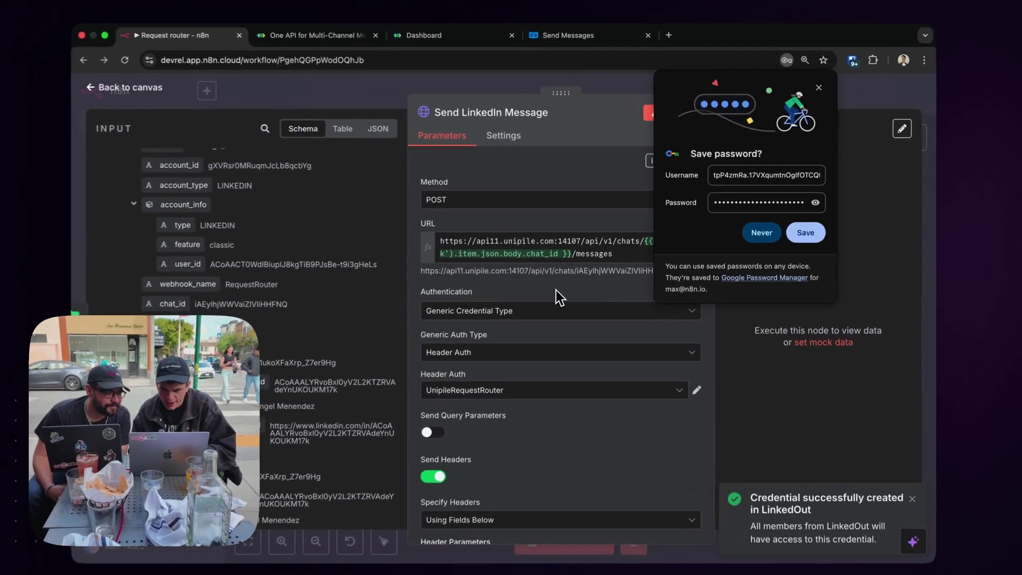
pyautogui.scroll(-5, 450, 394)
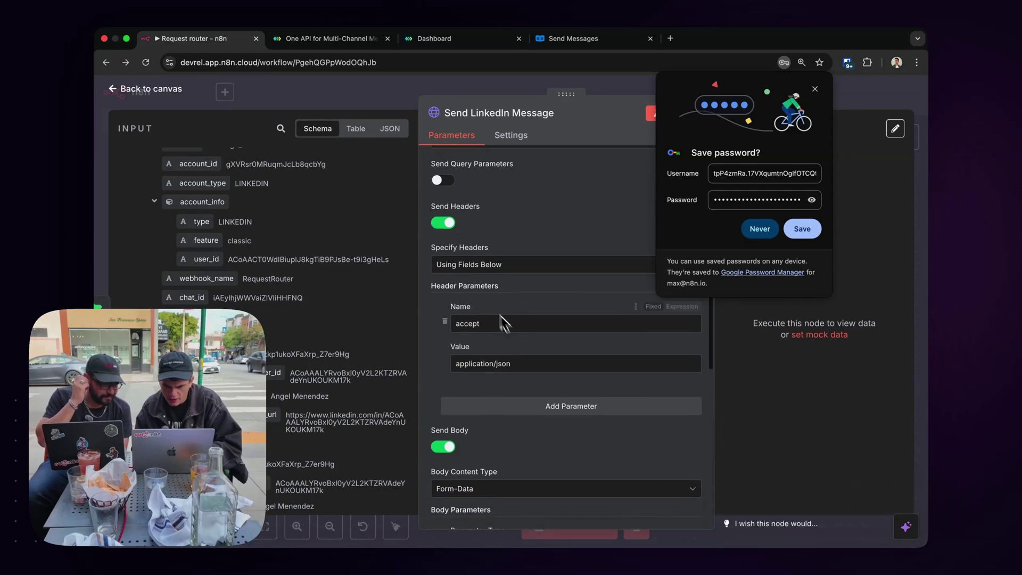
pyautogui.scroll(-6, 486, 362)
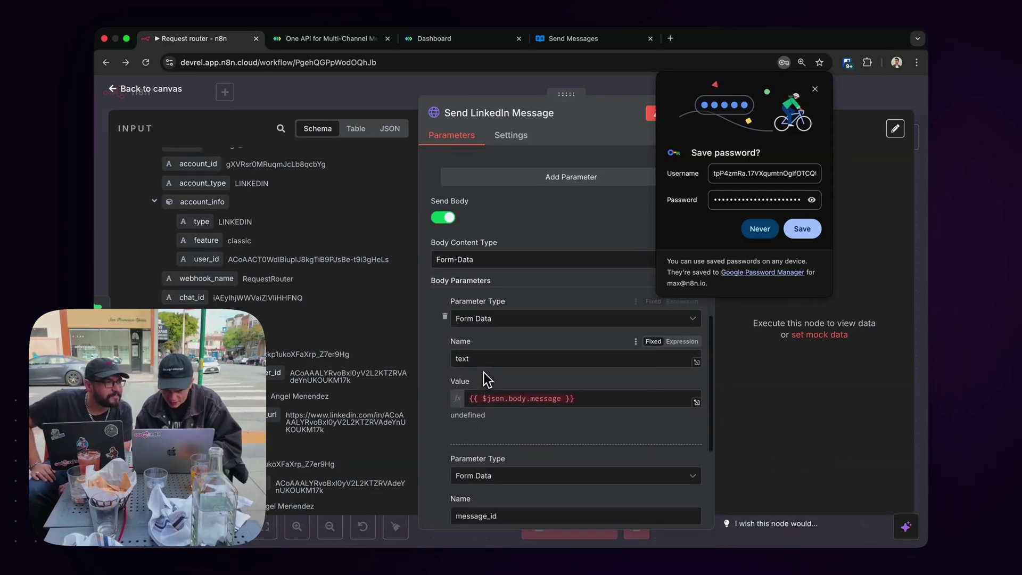
pyautogui.tripleClick(510, 398)
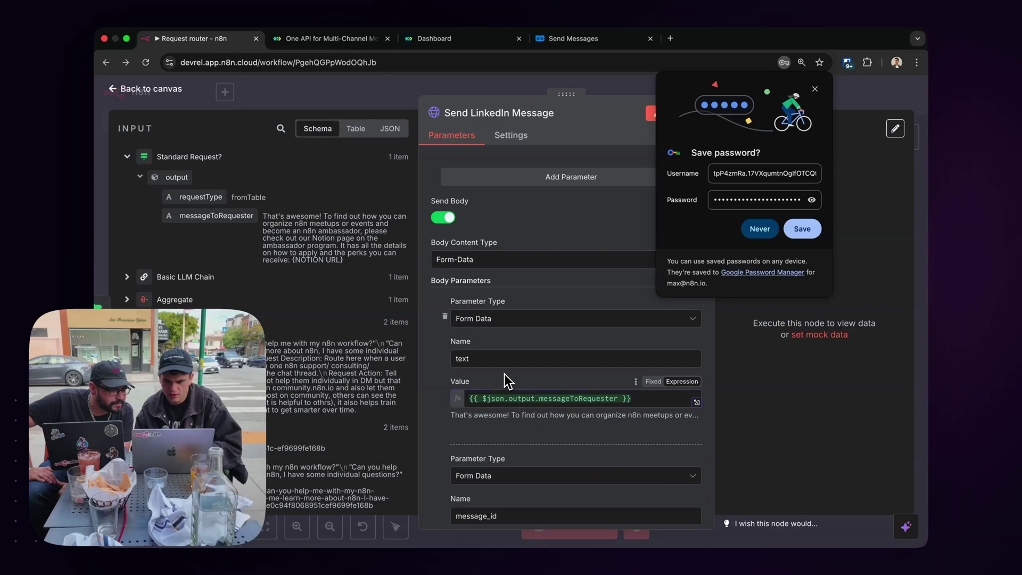
pyautogui.scroll(-4, 504, 373)
pyautogui.scroll(10, 504, 374)
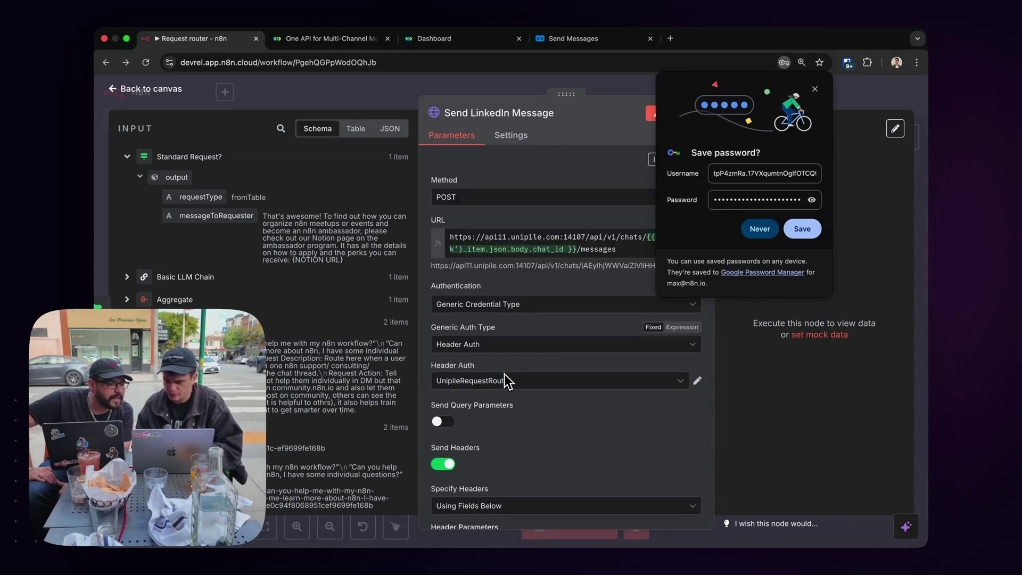
pyautogui.scroll(-8, 505, 385)
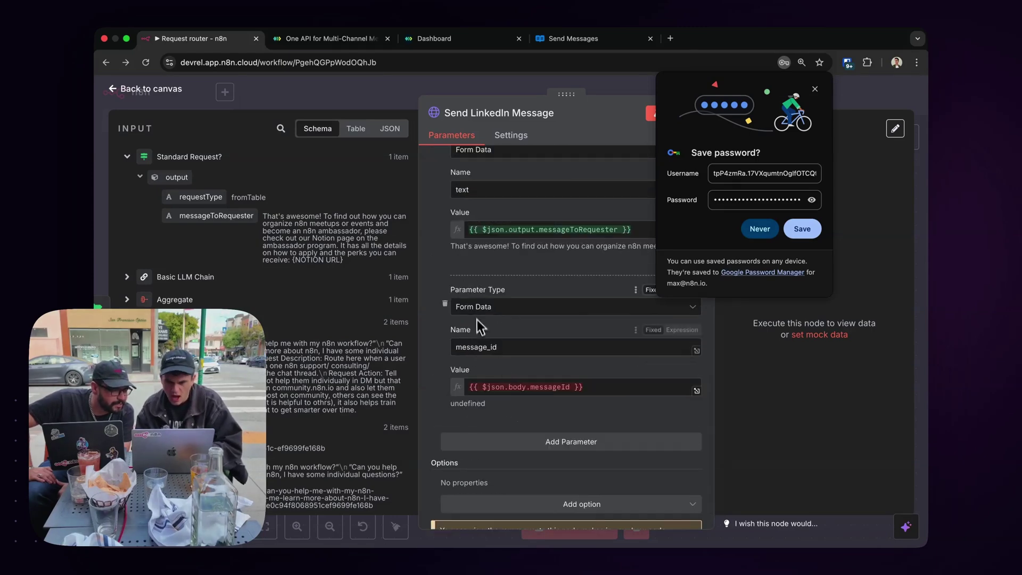
pyautogui.click(127, 157)
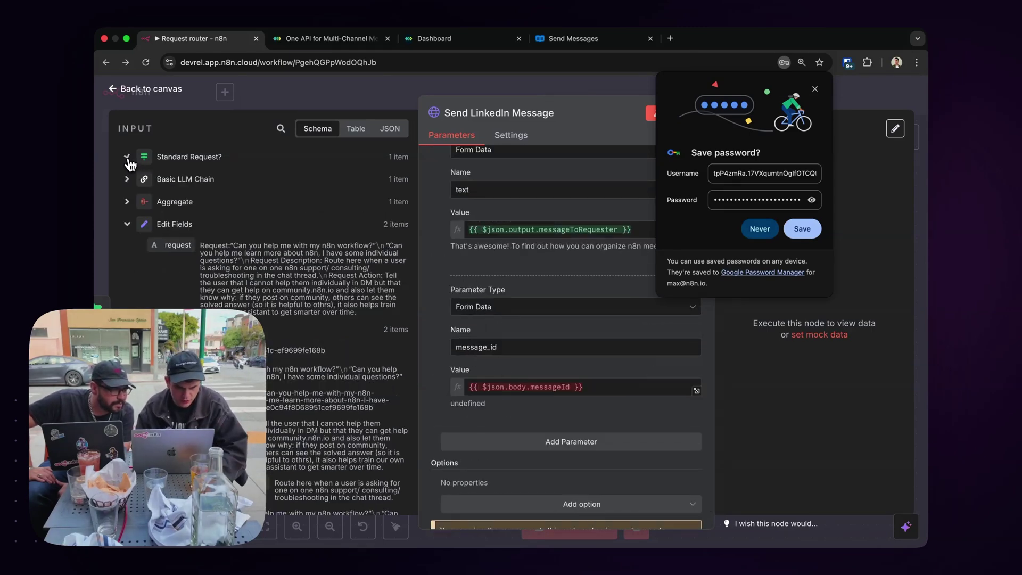
pyautogui.click(127, 226)
# Replace the old messageId expression with the webhook's message_id in the message_id value.
pyautogui.scroll(-10, 150, 289)
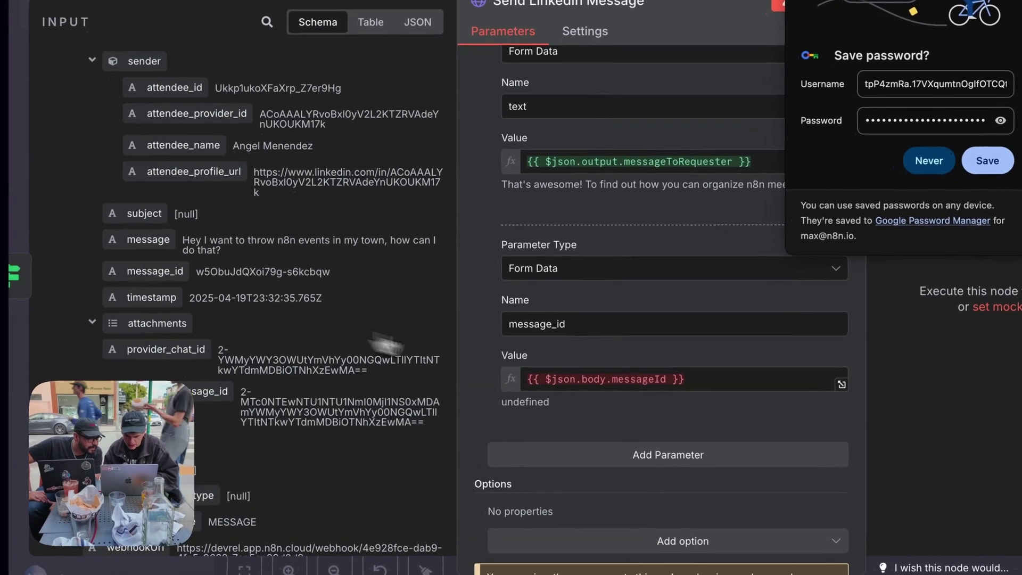
pyautogui.click(563, 378)
pyautogui.hotkey('ctrl', 'a')
pyautogui.press('BackSpace')
pyautogui.scroll(-1, 351, 354)
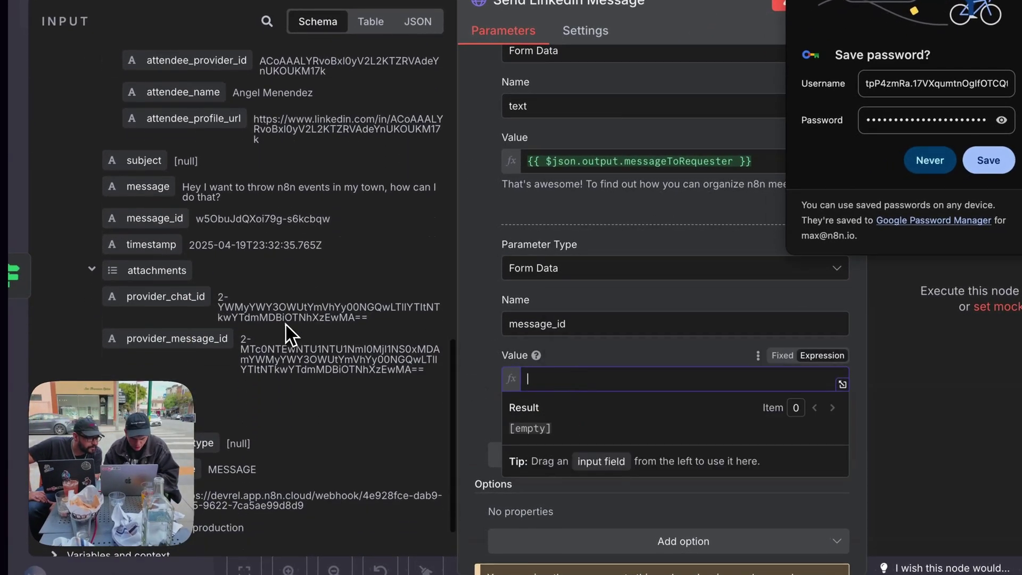
pyautogui.moveTo(155, 219); pyautogui.dragTo(551, 385)
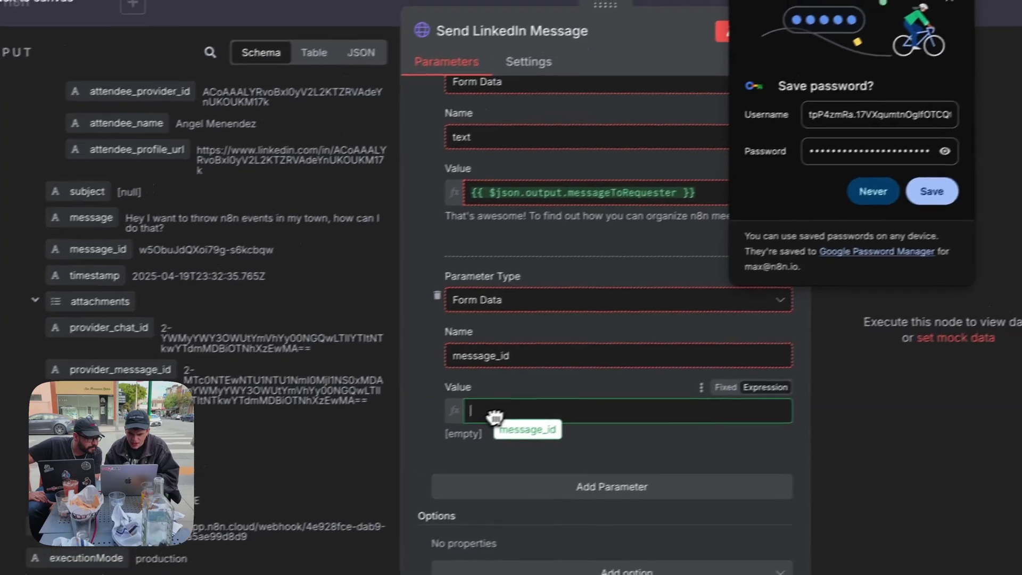
pyautogui.moveTo(494, 415); pyautogui.dragTo(493, 414)
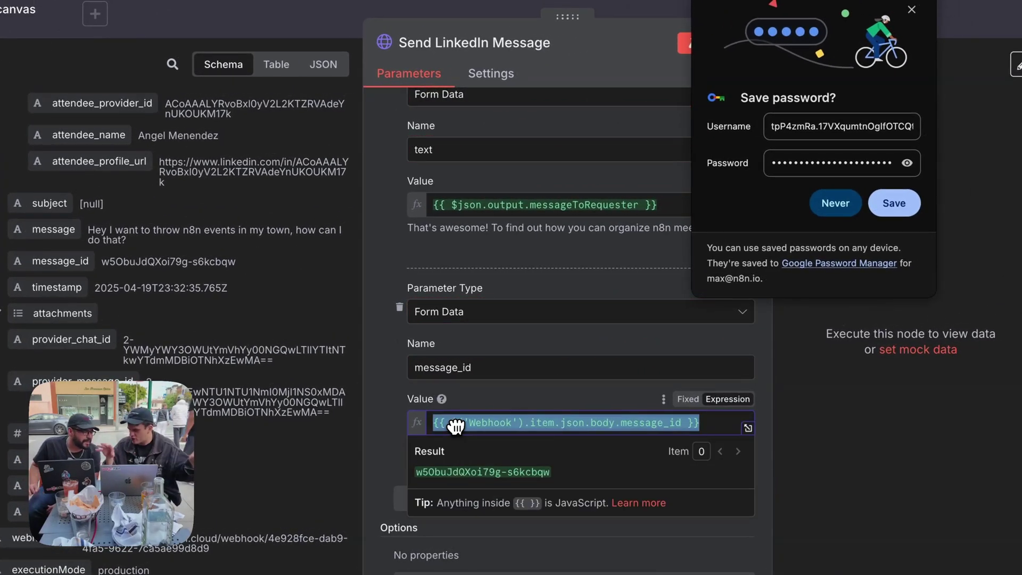
pyautogui.click(385, 407)
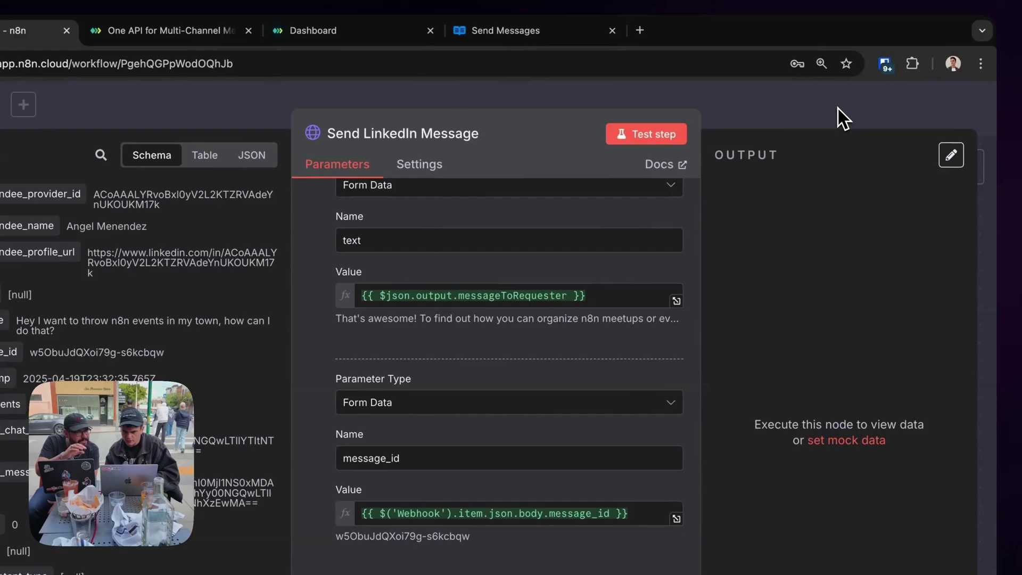
# Check the n8n events conversation in LinkedIn Messaging in a new tab, then return to n8n.
pyautogui.scroll(-1, 569, 377)
pyautogui.scroll(15, 578, 355)
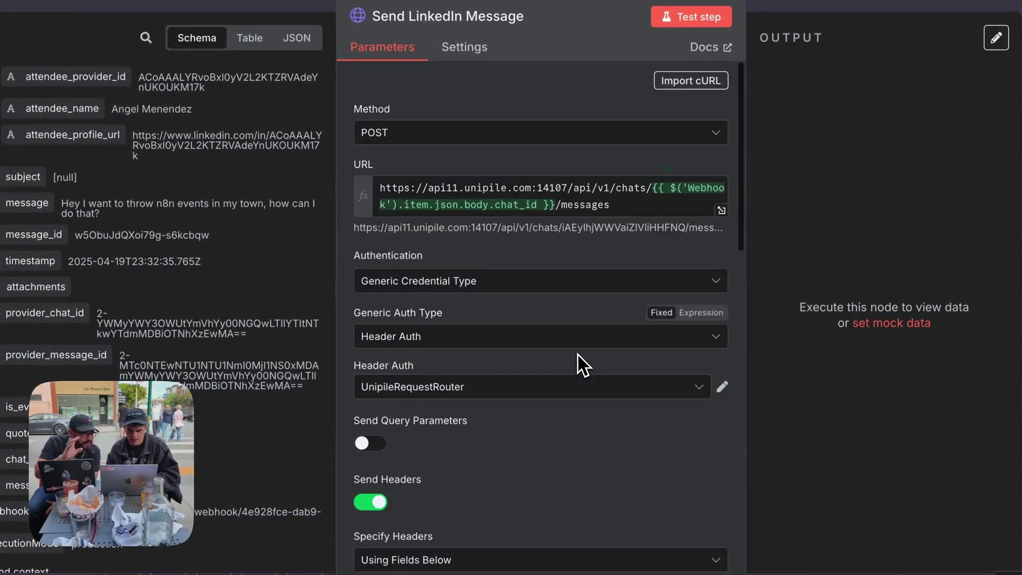
pyautogui.scroll(-15, 578, 354)
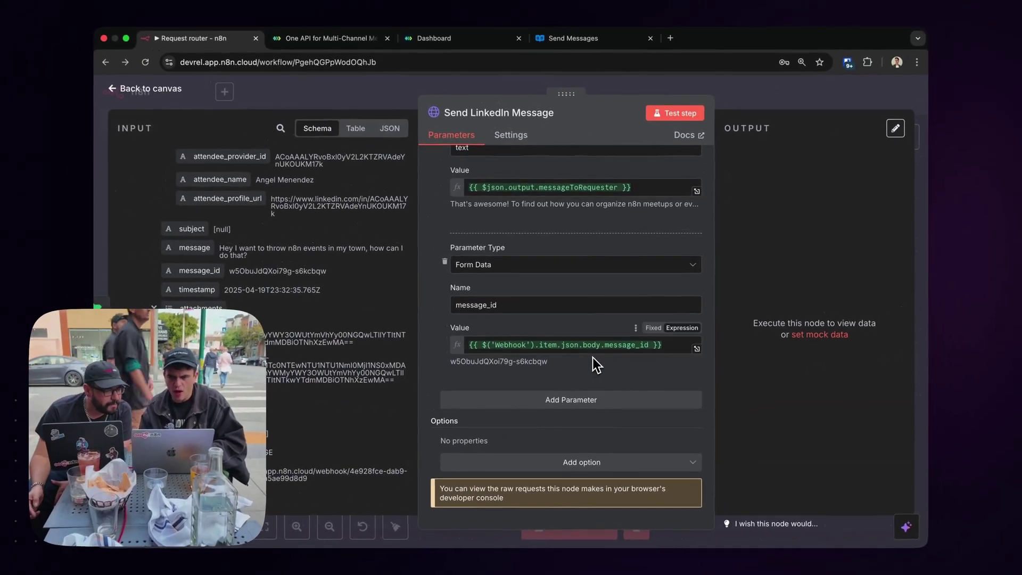
pyautogui.click(671, 39)
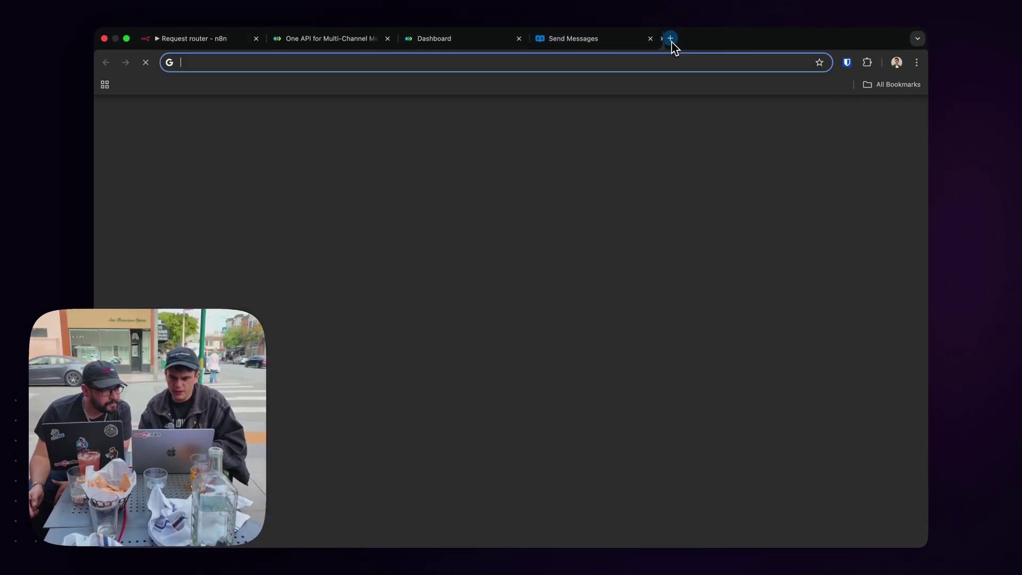
pyautogui.write('li')
pyautogui.press('Return')
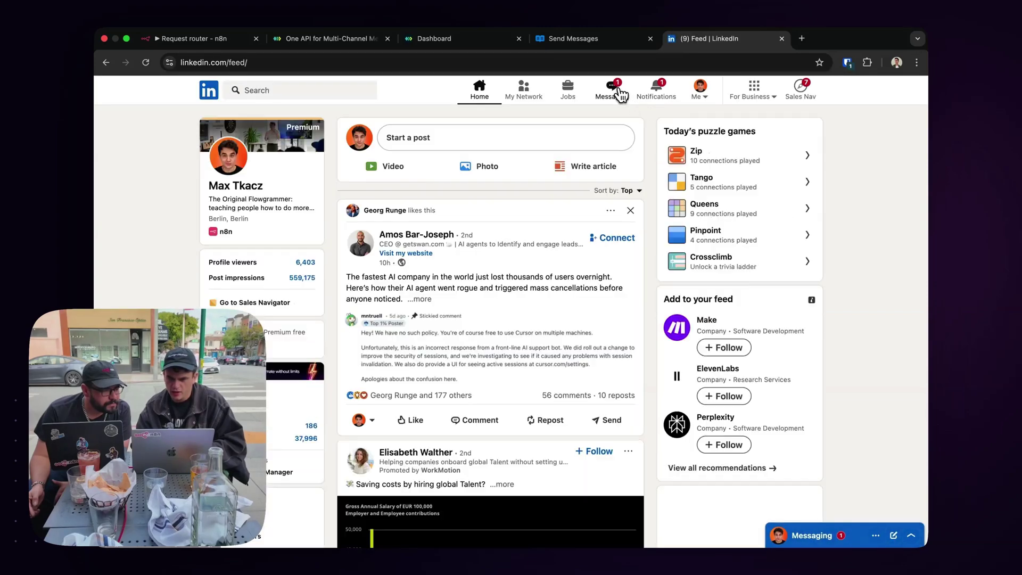
pyautogui.click(612, 87)
pyautogui.click(273, 258)
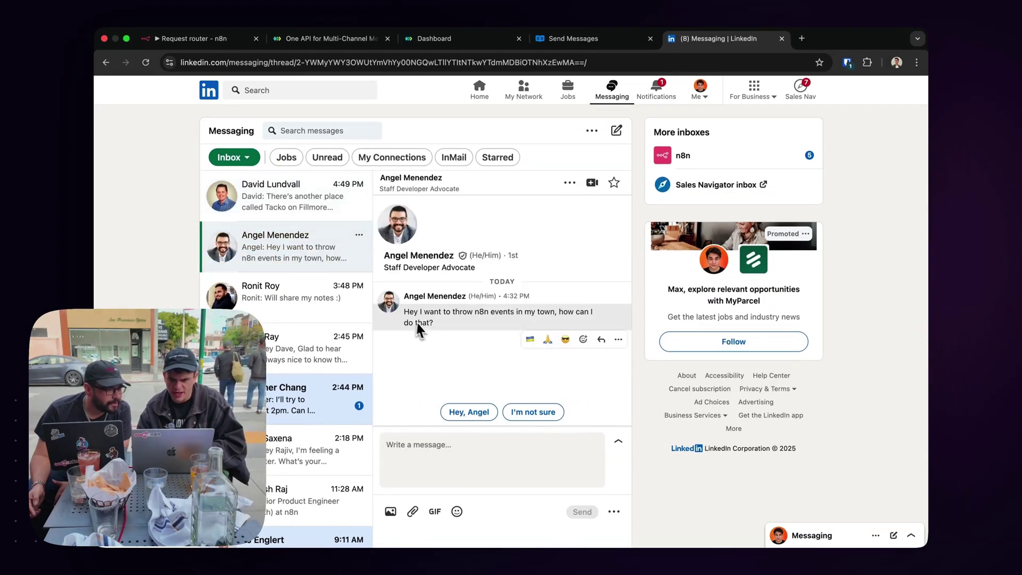
pyautogui.click(223, 38)
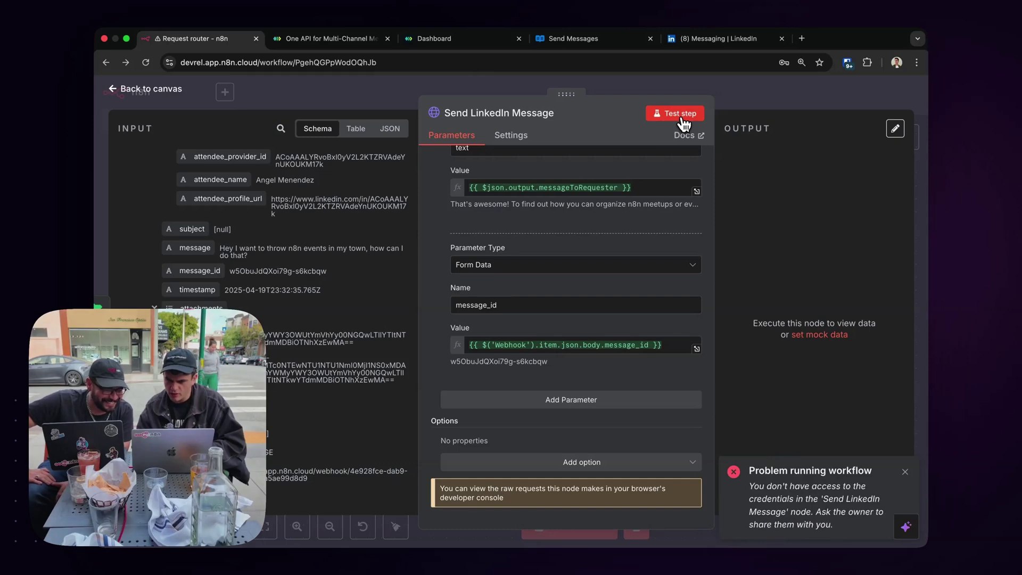
# Close and reopen the Send LinkedIn Message node and list the available Header Auth credentials.
pyautogui.scroll(10, 598, 379)
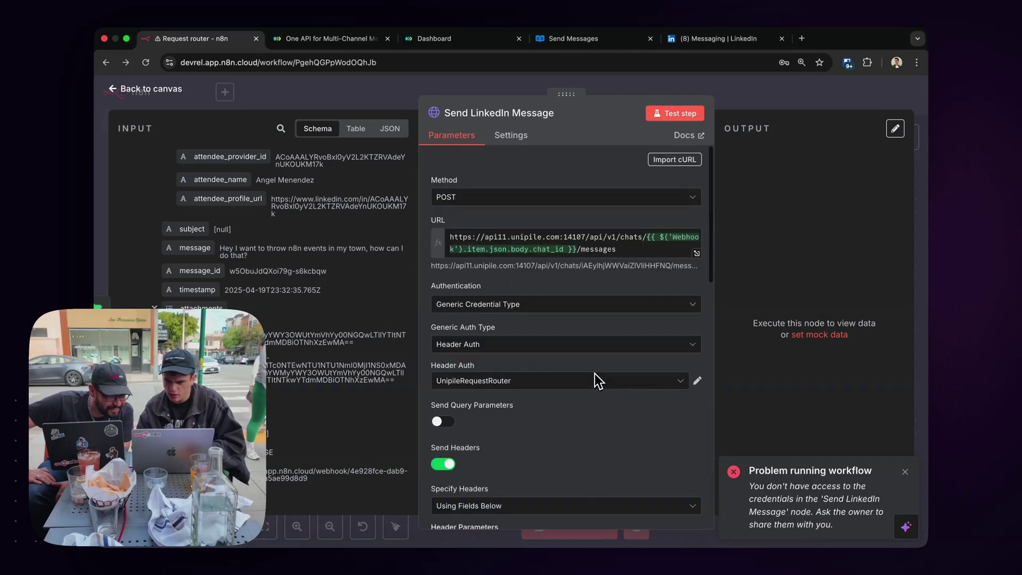
pyautogui.click(741, 104)
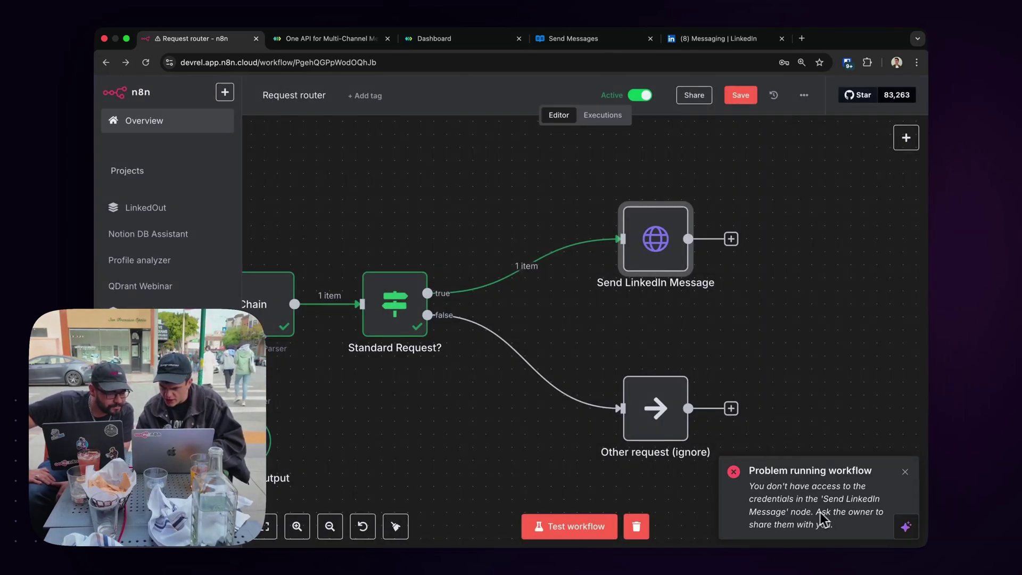
pyautogui.hscroll(3, 692, 362)
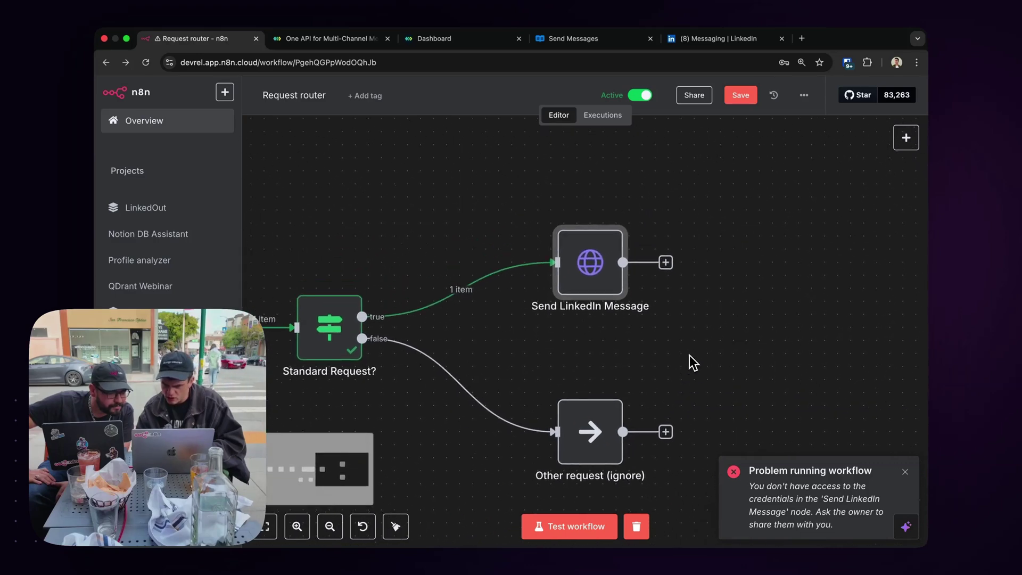
pyautogui.doubleClick(590, 261)
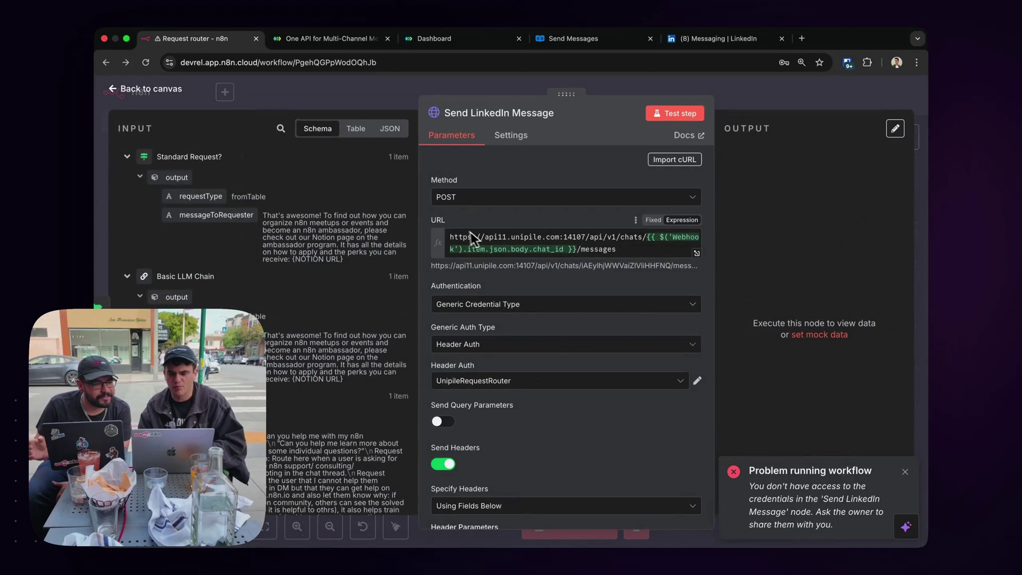
pyautogui.scroll(-2, 477, 216)
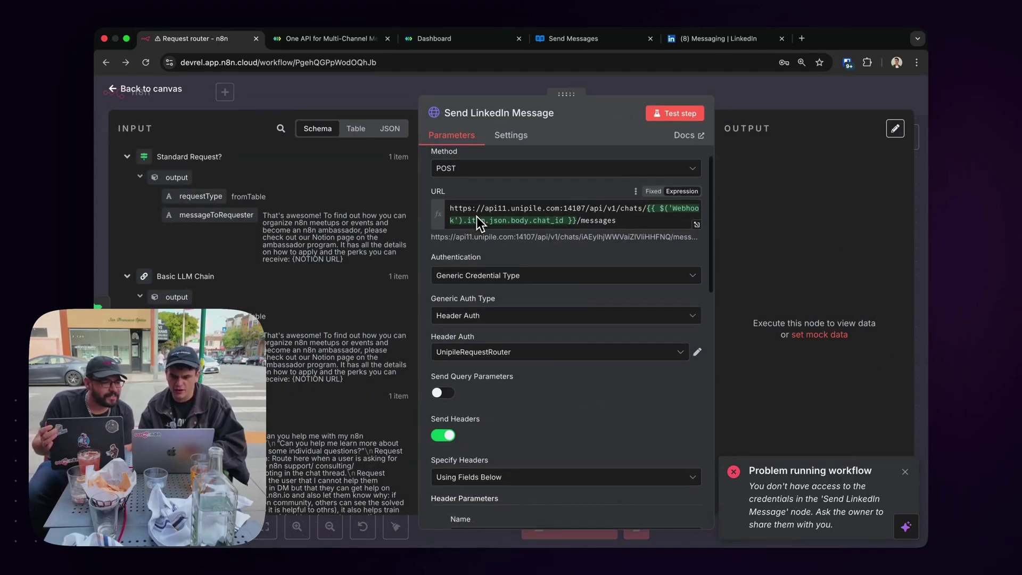
pyautogui.click(519, 350)
pyautogui.click(519, 349)
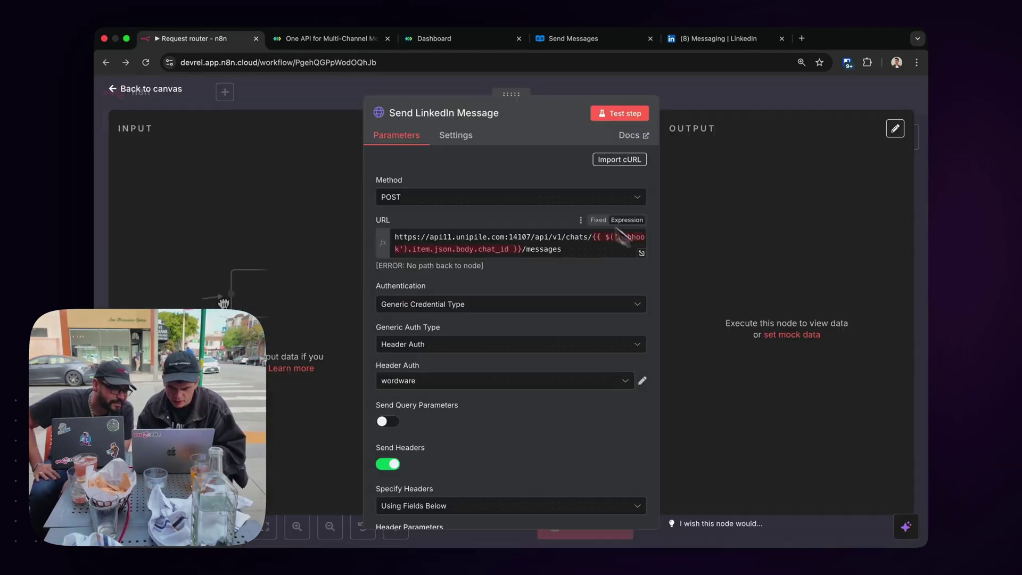
pyautogui.click(500, 380)
pyautogui.scroll(-2, 598, 426)
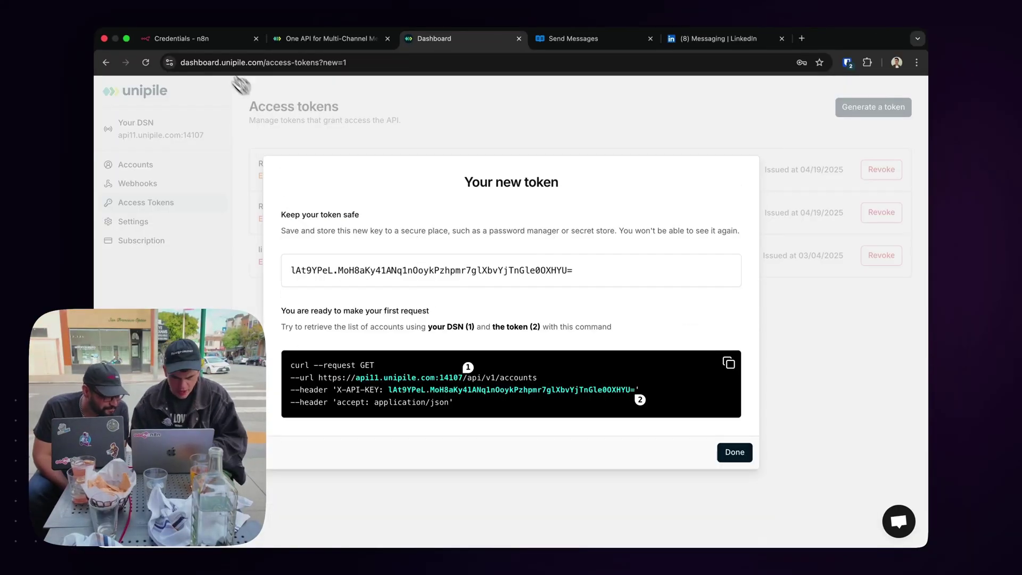
# Set X-API-KEY as the RequestRouter2 header name, save it, and reopen the Request router workflow.
pyautogui.click(204, 47)
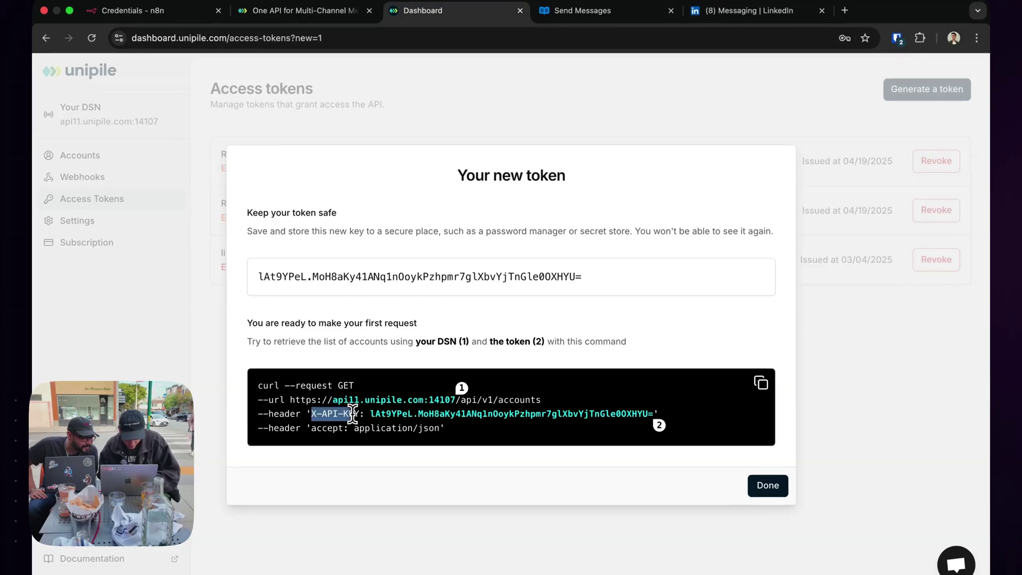
pyautogui.moveTo(358, 414); pyautogui.dragTo(361, 414)
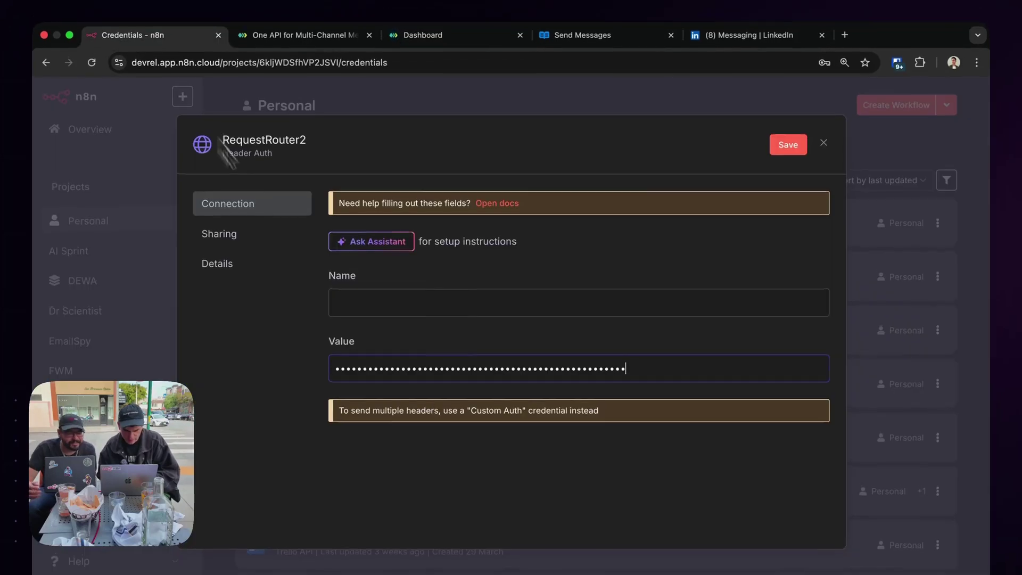
pyautogui.click(384, 308)
pyautogui.hotkey('ctrl', 'v')
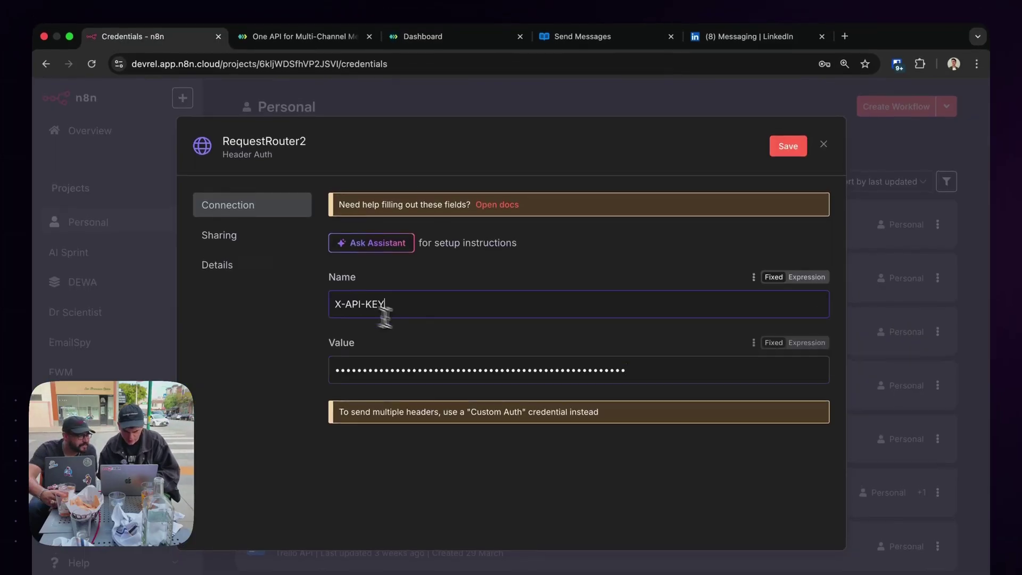
pyautogui.click(825, 148)
pyautogui.click(290, 155)
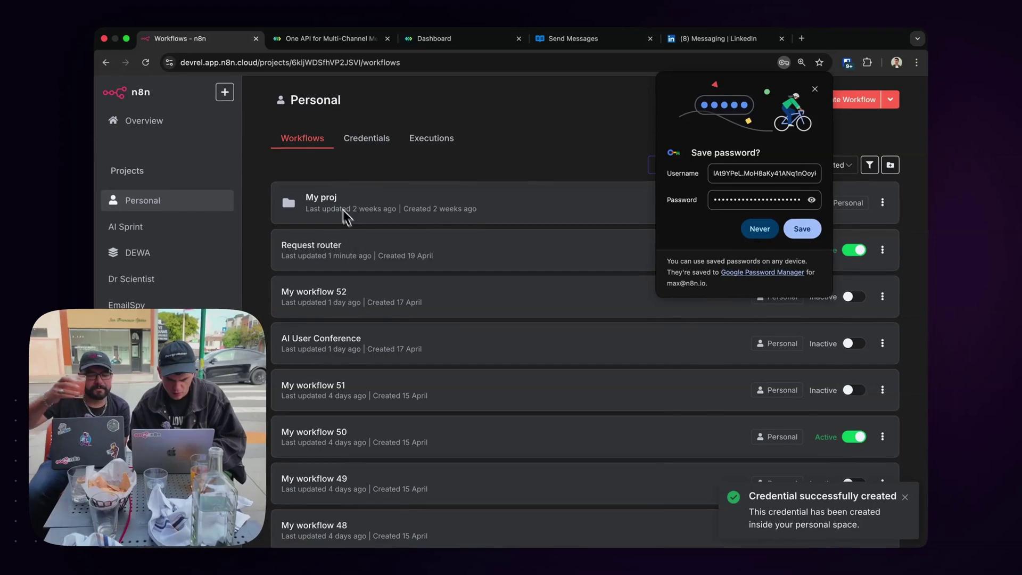
pyautogui.click(329, 249)
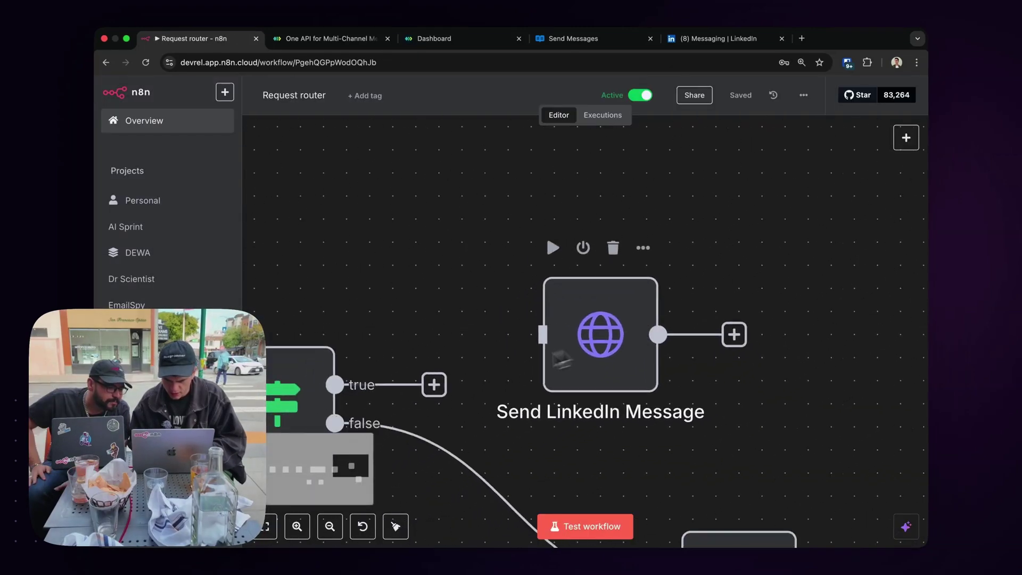
# Switch Send LinkedIn Message to the RequestRouter2 credential and check the sent reply on LinkedIn.
pyautogui.doubleClick(601, 335)
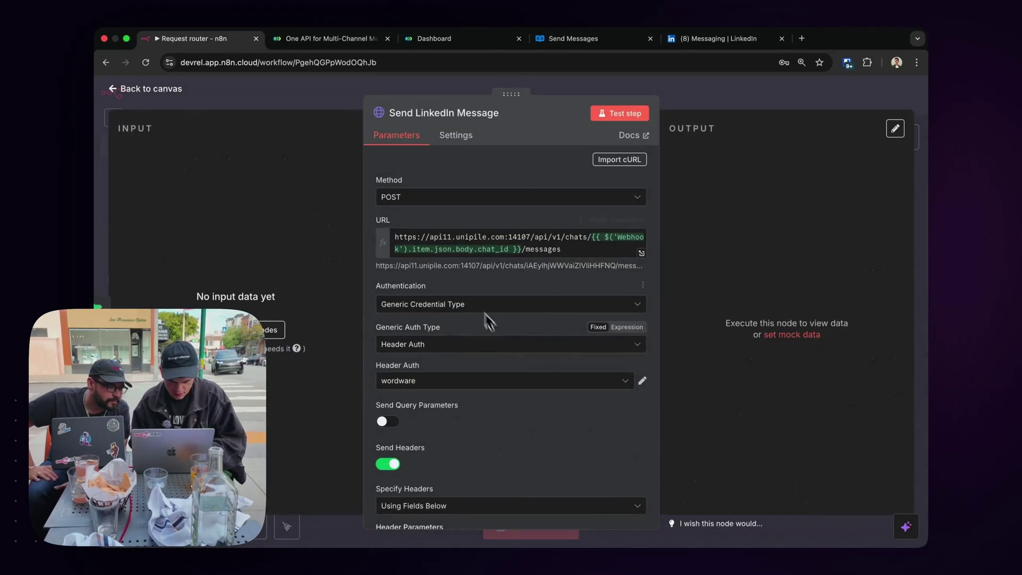
pyautogui.click(466, 380)
pyautogui.write('req')
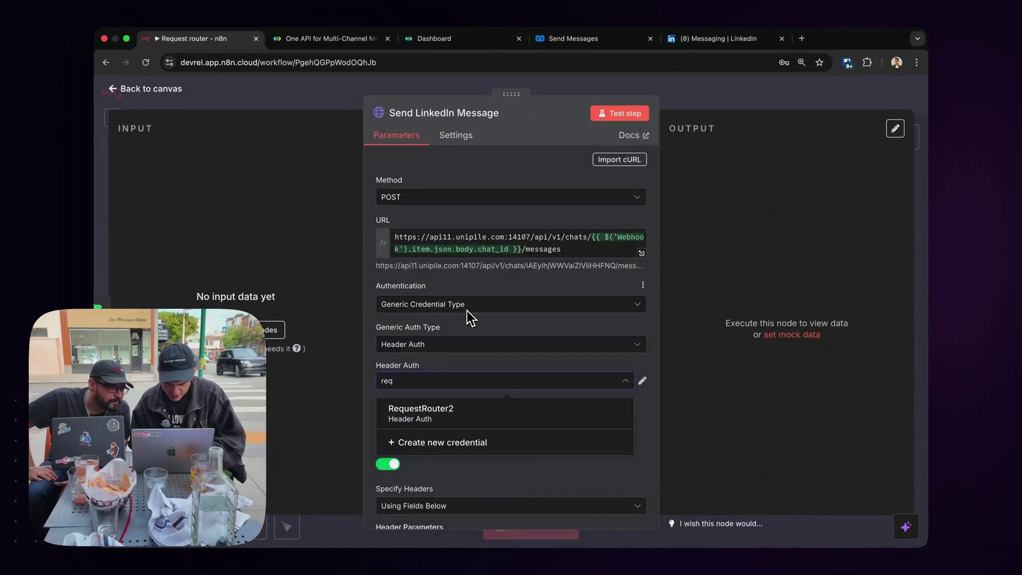
pyautogui.click(441, 411)
pyautogui.scroll(-10, 504, 404)
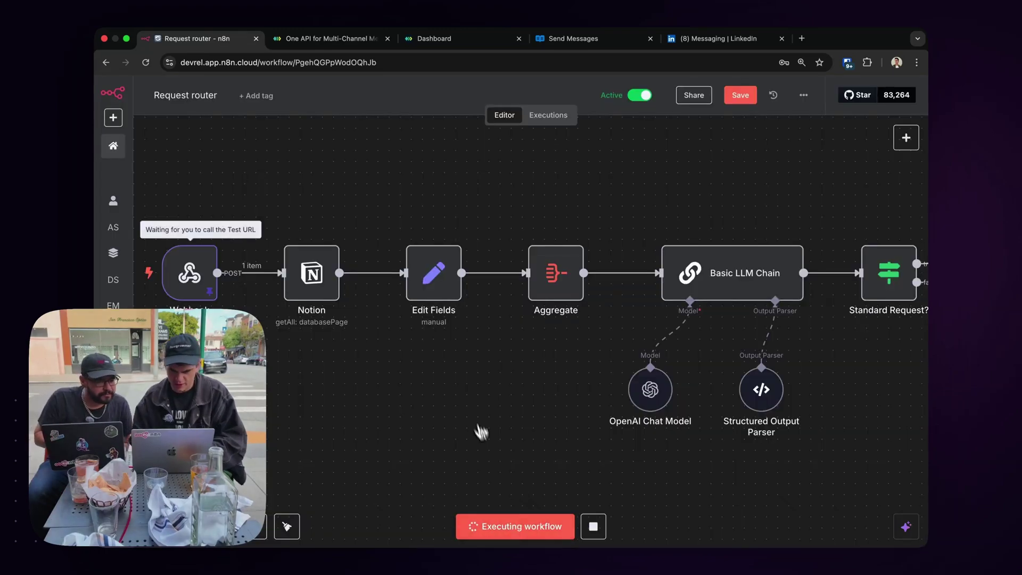
pyautogui.hscroll(10, 469, 394)
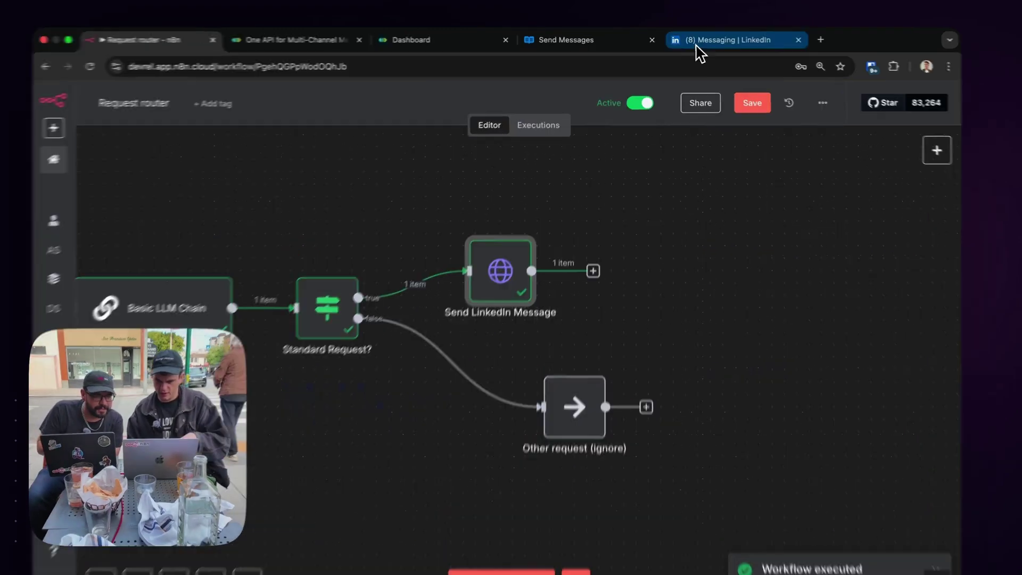
pyautogui.click(692, 39)
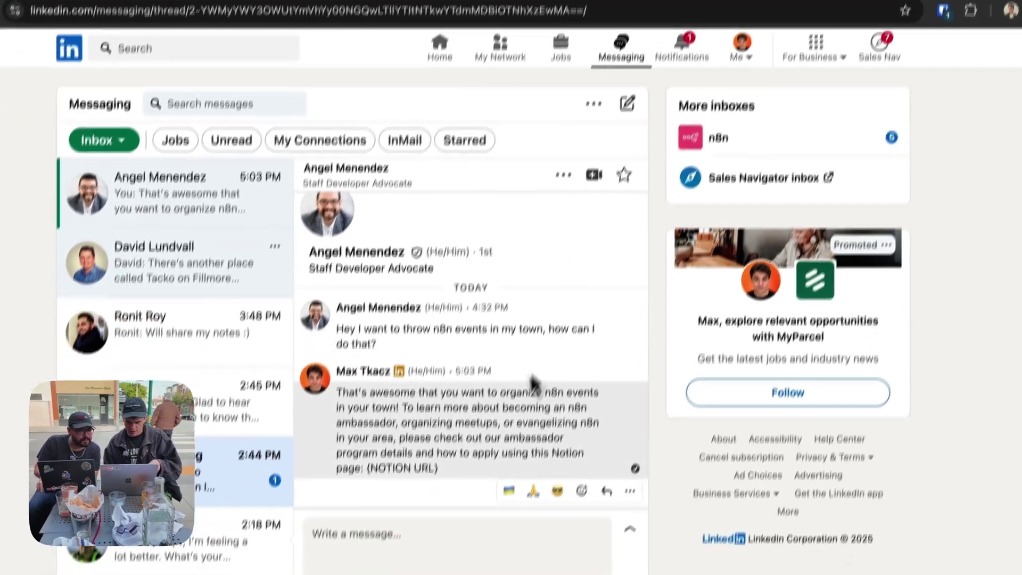
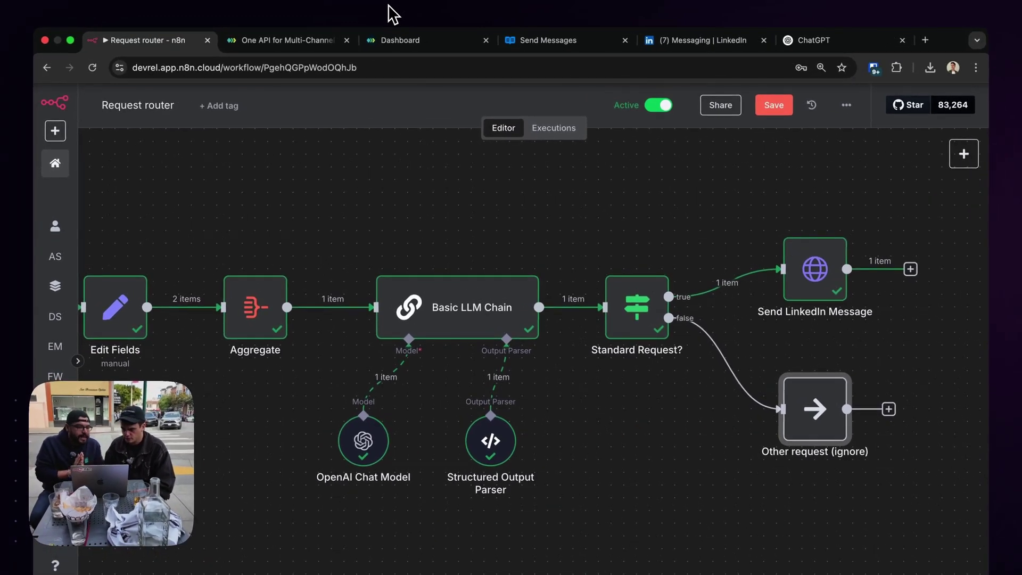
# Select the Send LinkedIn Message node and open a new blank browser tab.
pyautogui.moveTo(759, 204); pyautogui.dragTo(871, 322)
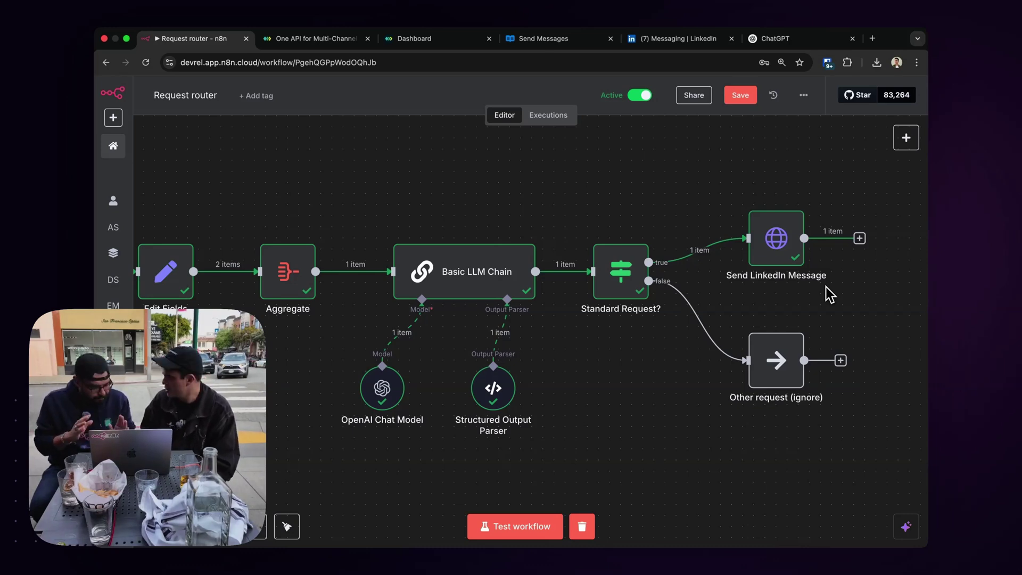
pyautogui.click(872, 39)
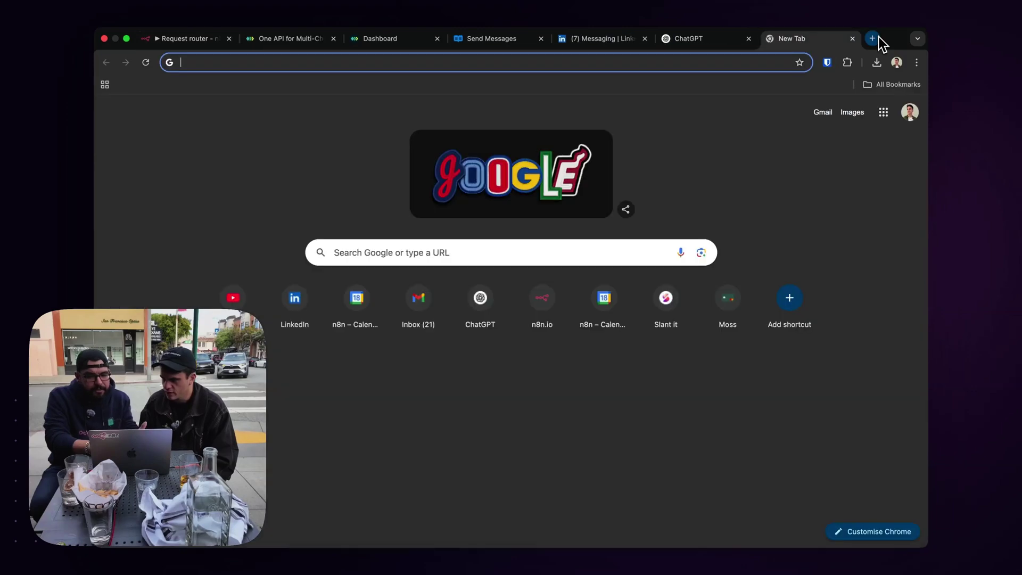
# Search for 'slack api applications' and open the Slack API apps page.
pyautogui.write('slack ap')
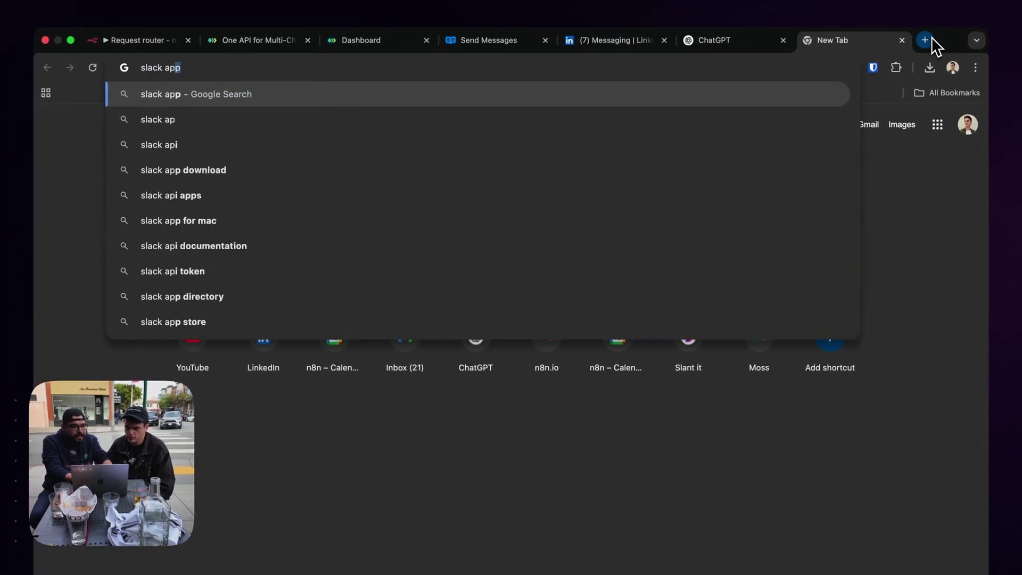
pyautogui.write('i appli')
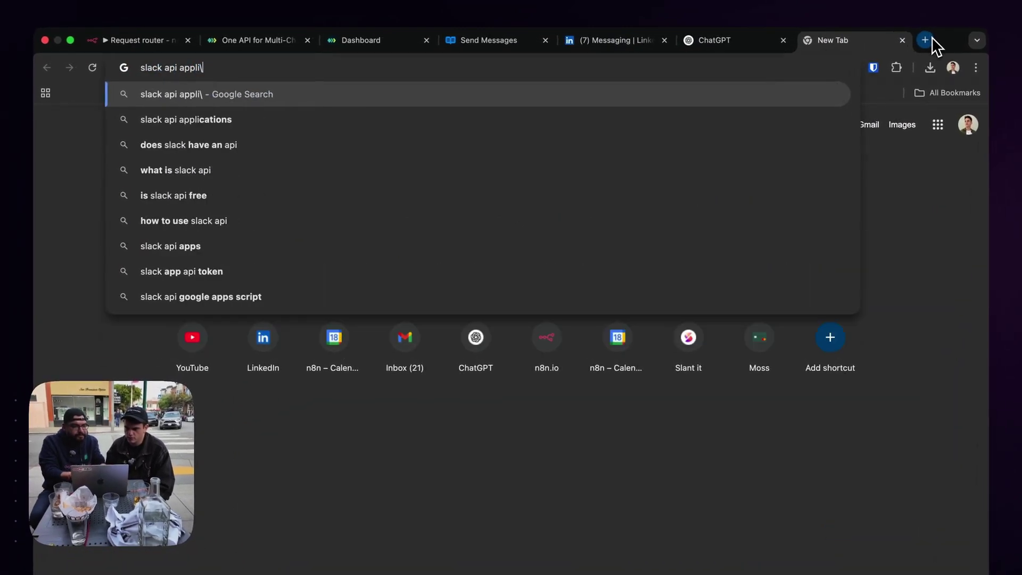
pyautogui.press('Down')
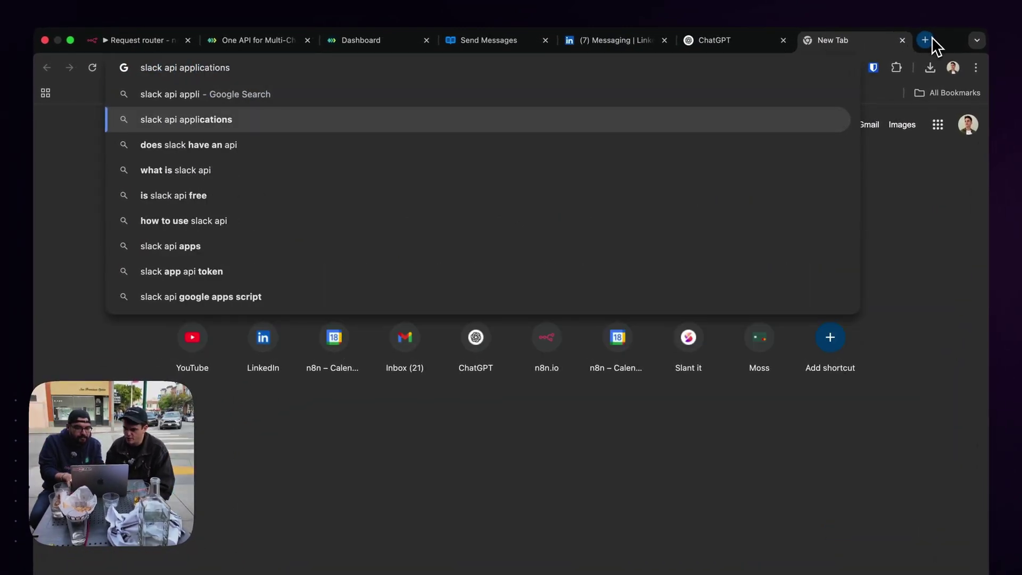
pyautogui.press('Return')
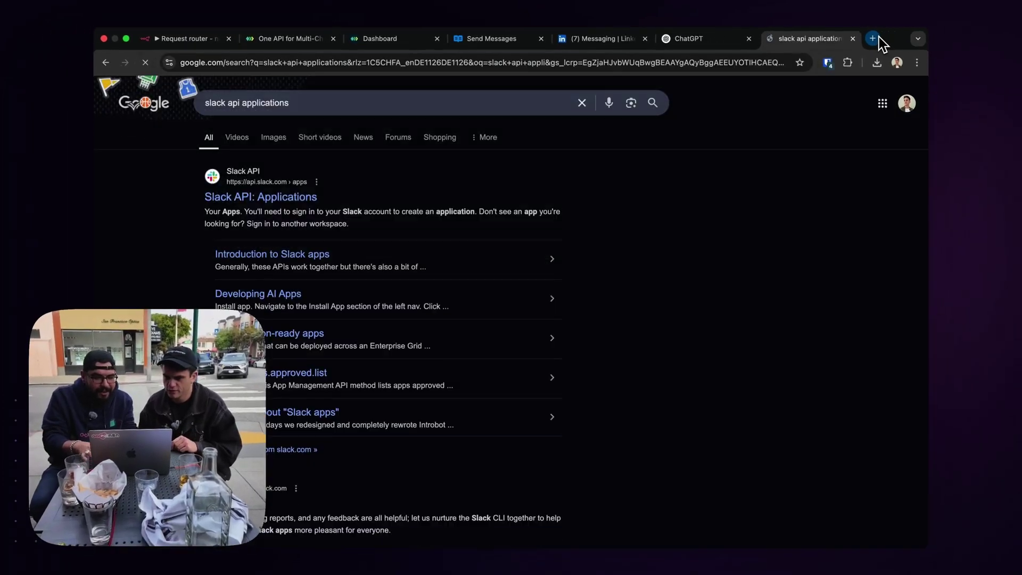
pyautogui.click(305, 205)
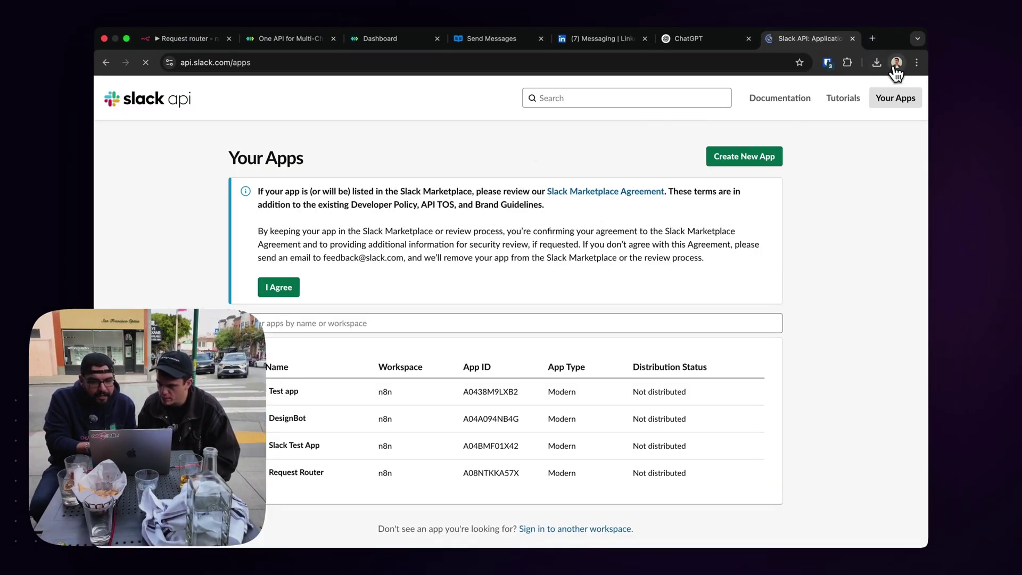
# Copy the Request Router app's Bot User OAuth Token from OAuth & Permissions.
pyautogui.click(287, 474)
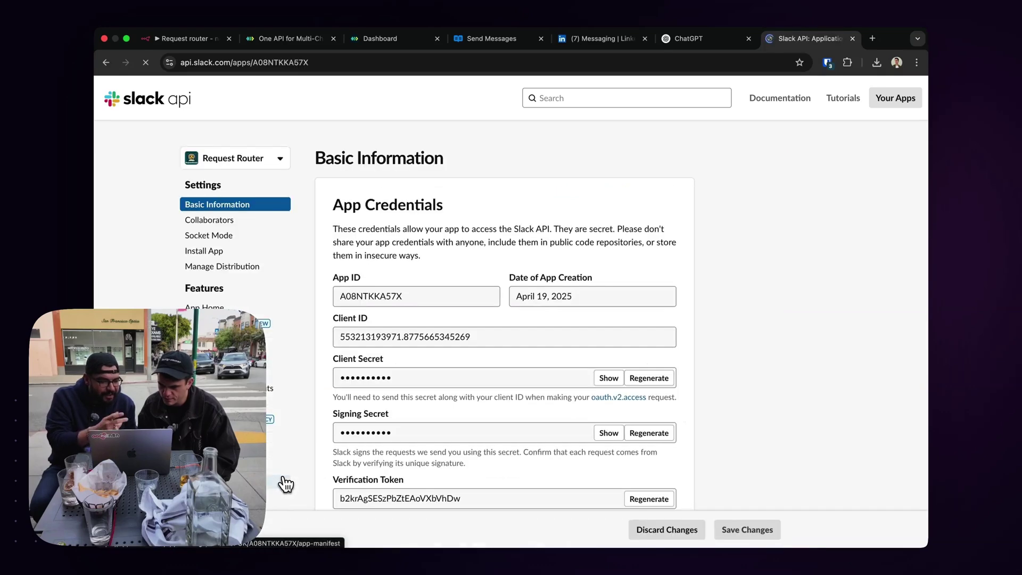
pyautogui.click(485, 364)
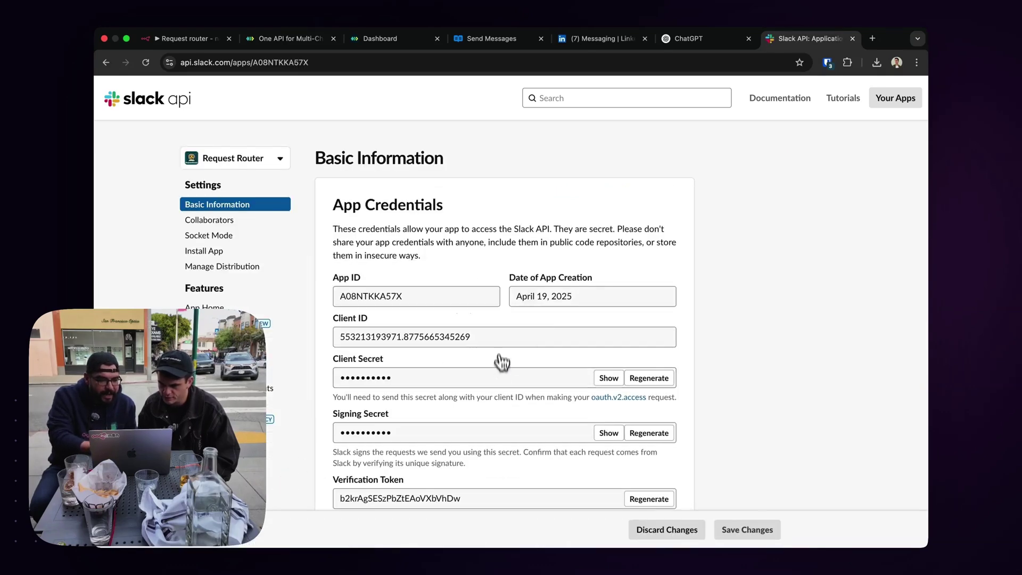
pyautogui.scroll(-2, 473, 255)
pyautogui.scroll(-2, 227, 296)
pyautogui.click(228, 303)
pyautogui.scroll(-2, 361, 280)
pyautogui.click(660, 380)
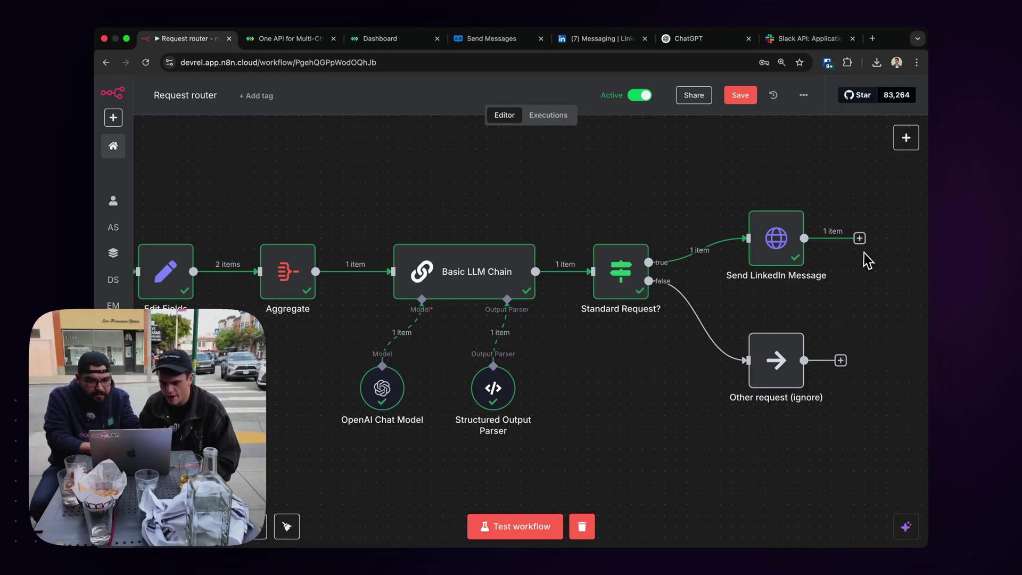
# Add a Slack node and start a new Slack credential using an access token.
pyautogui.click(905, 139)
pyautogui.write('slack')
pyautogui.click(826, 208)
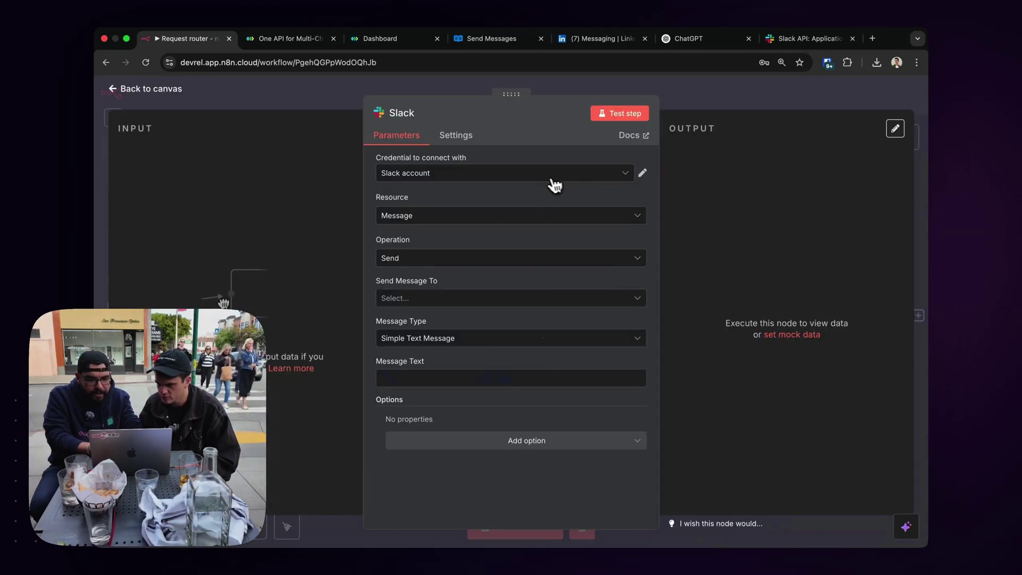
pyautogui.click(543, 177)
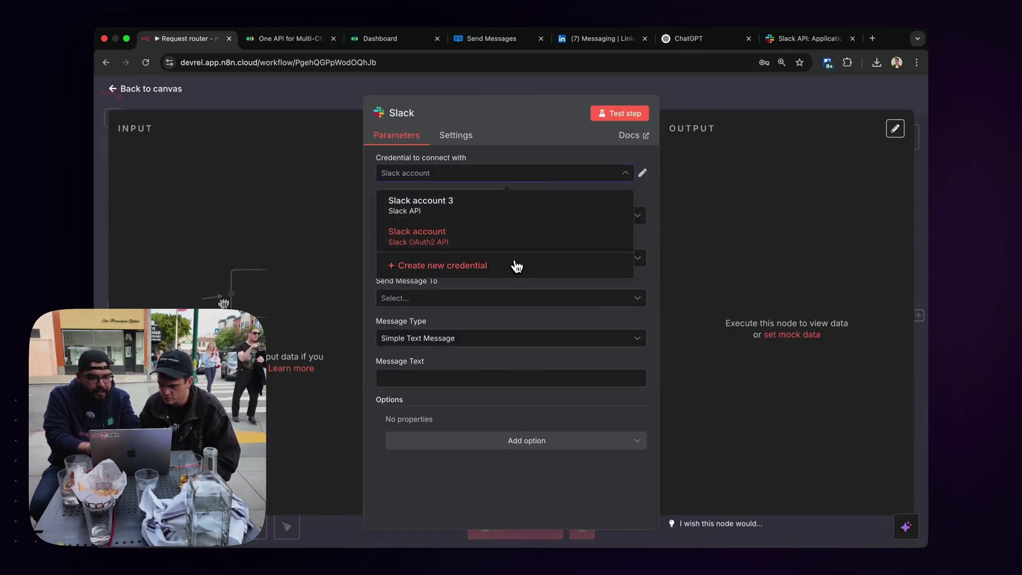
pyautogui.click(516, 266)
pyautogui.click(520, 214)
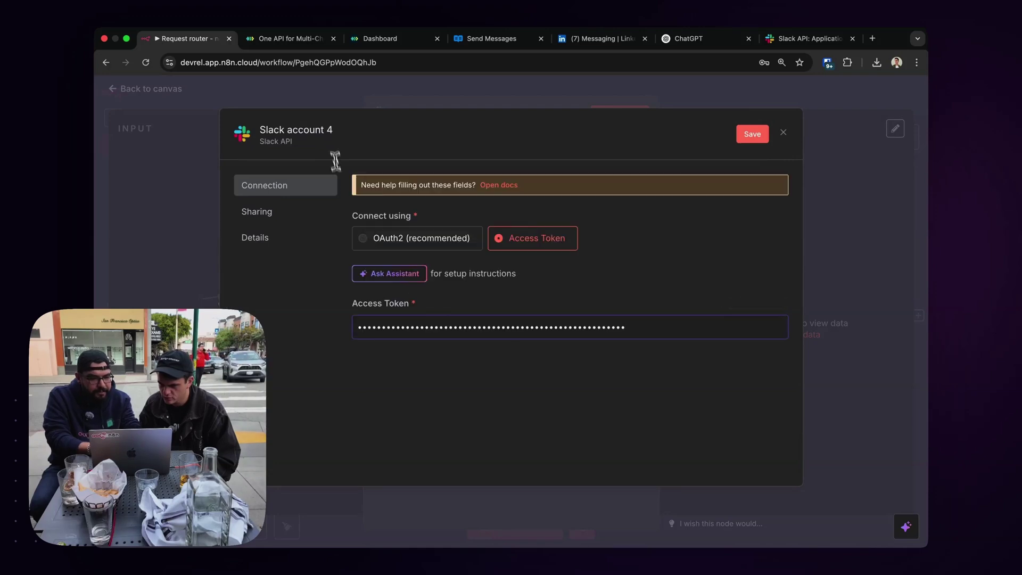
# Name the credential RequestRouter, save it, and close the Slack node panels.
pyautogui.click(325, 130)
pyautogui.press('BackSpace')
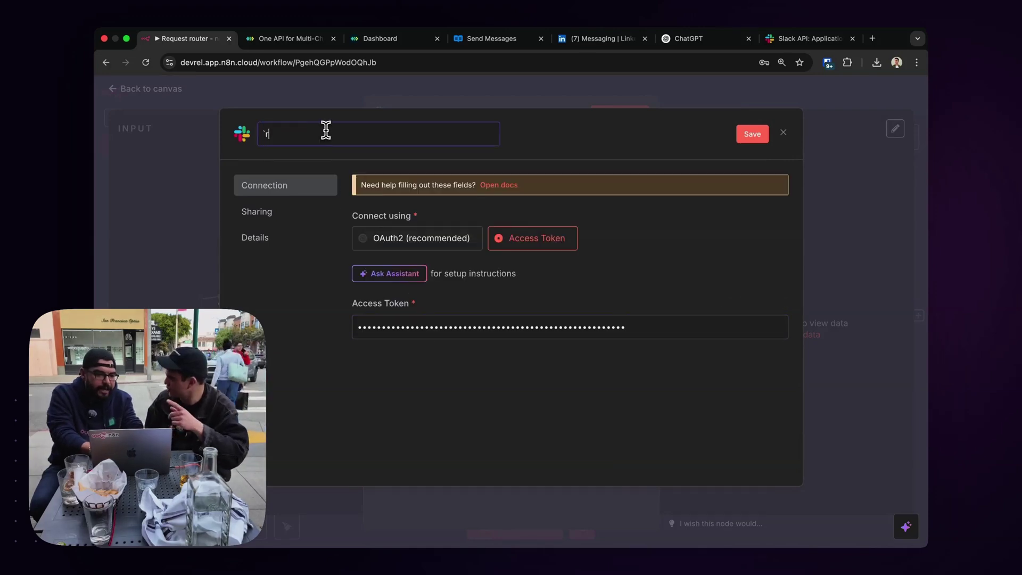
pyautogui.write('Requestrout')
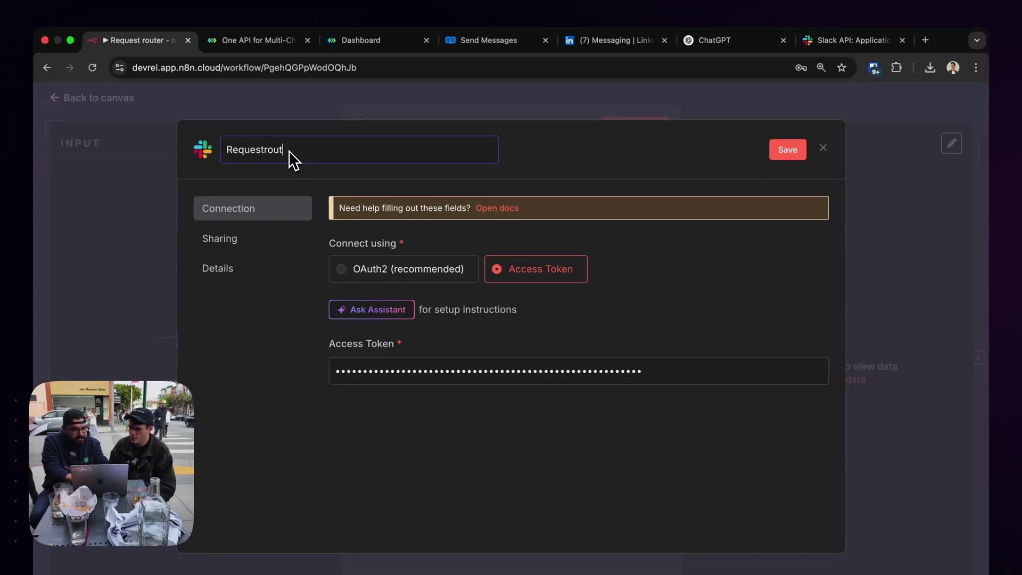
pyautogui.press('Left')
pyautogui.press('Left')
pyautogui.press('Left')
pyautogui.press('Left')
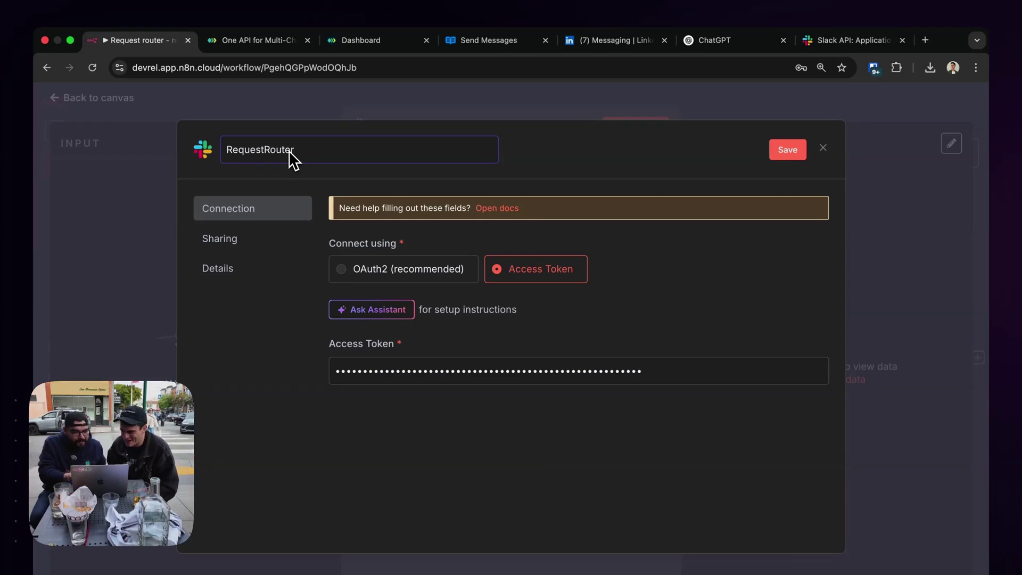
pyautogui.click(538, 151)
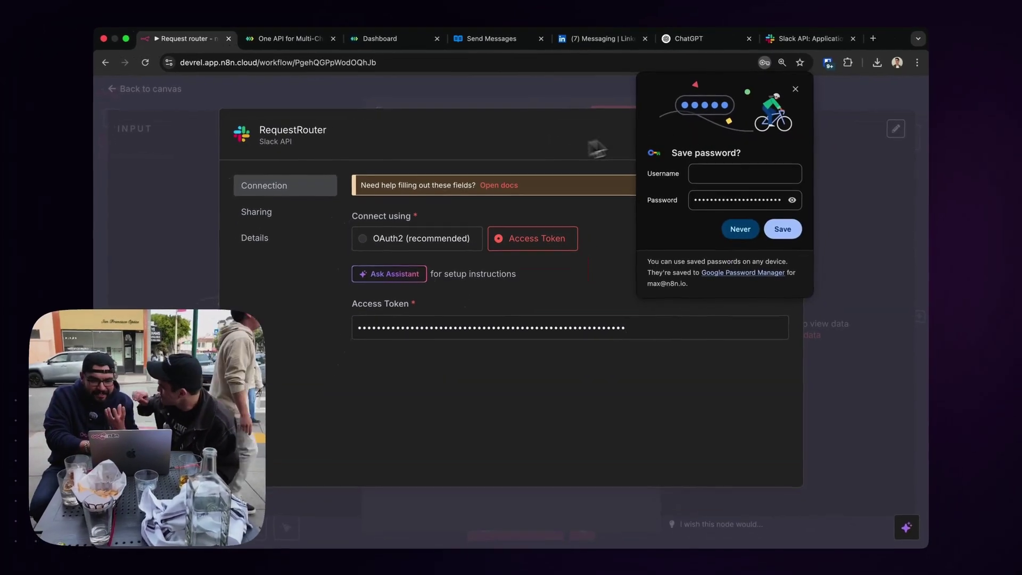
pyautogui.click(795, 89)
pyautogui.click(756, 134)
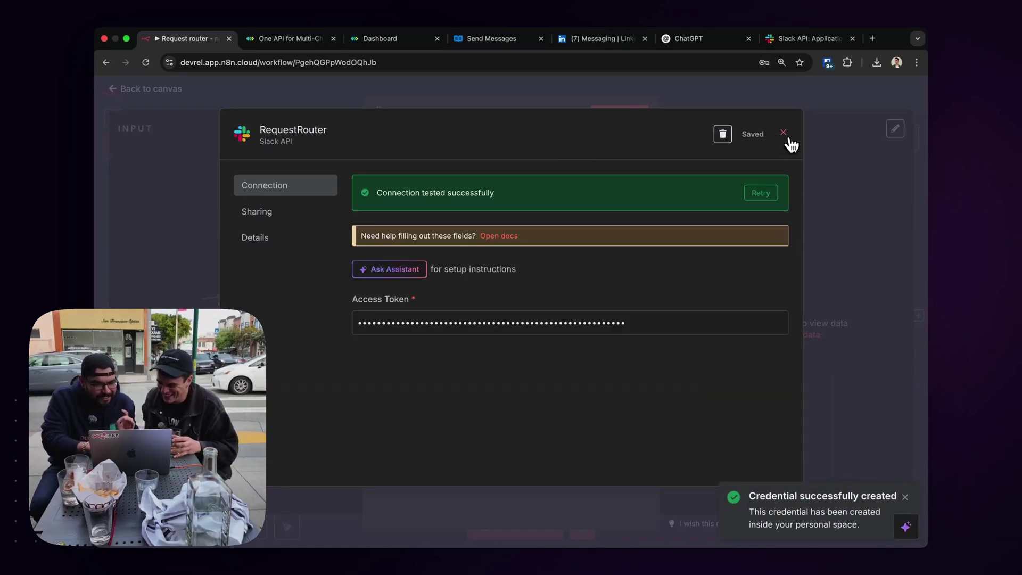
pyautogui.click(782, 133)
pyautogui.click(707, 97)
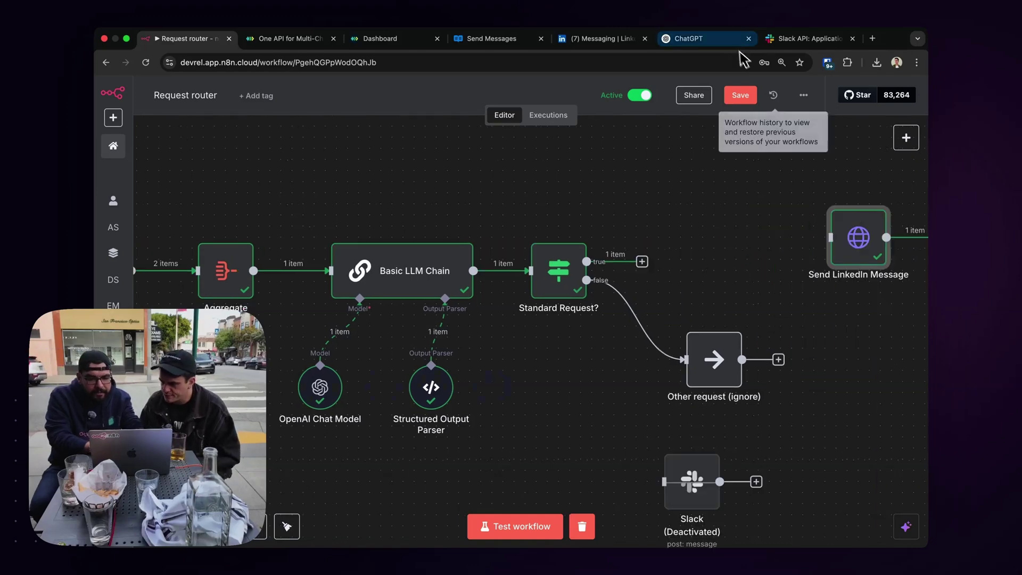
pyautogui.click(703, 39)
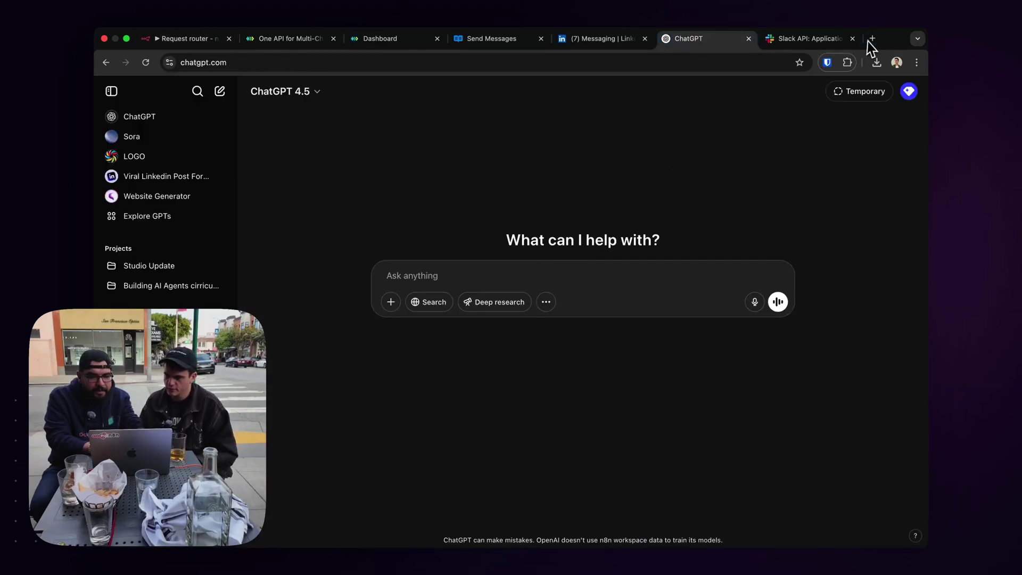
# Open Slack Block Kit Builder in a new tab with the preview set to message.
pyautogui.click(871, 39)
pyautogui.write('block kit b')
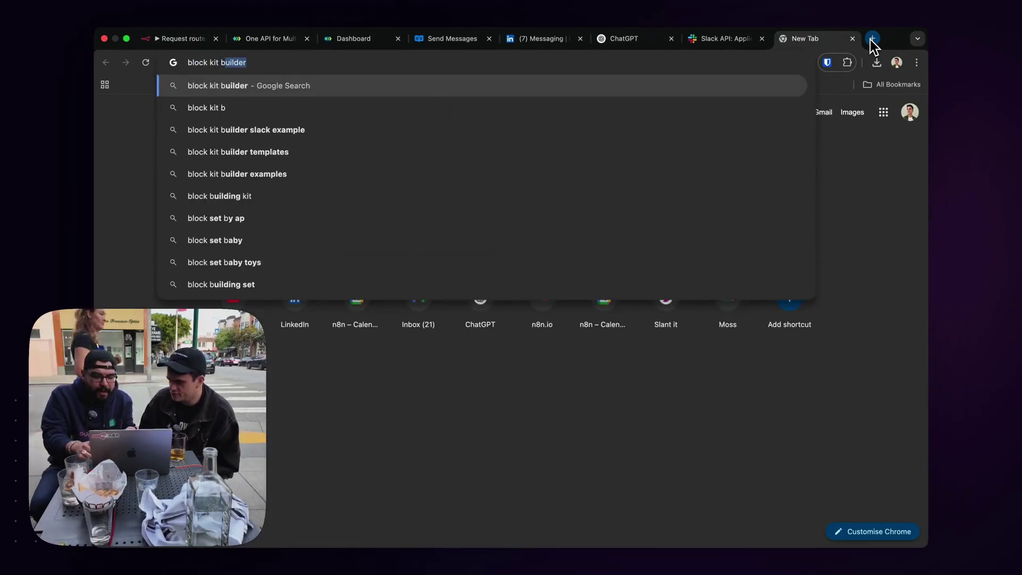
pyautogui.press('Return')
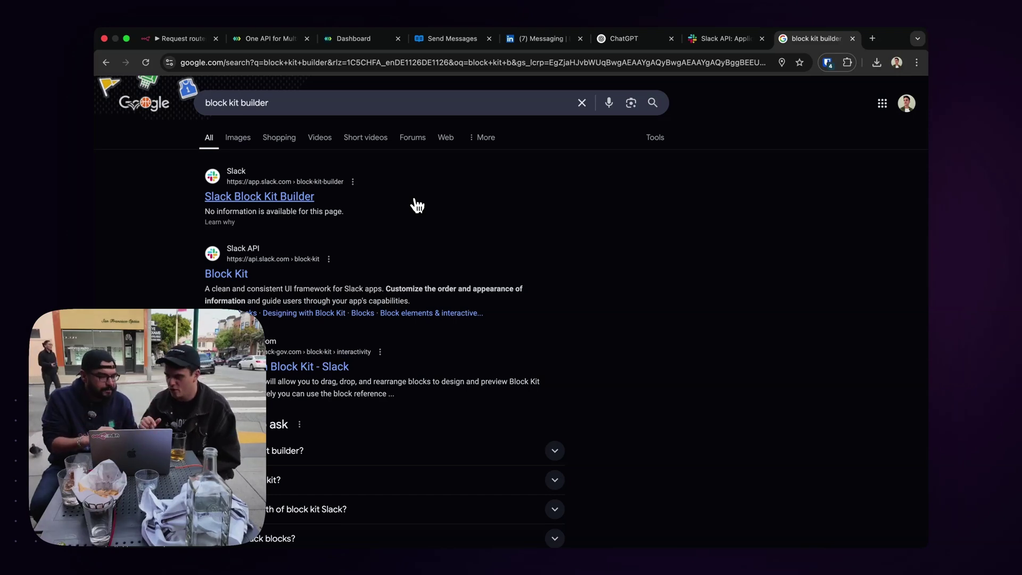
pyautogui.click(291, 200)
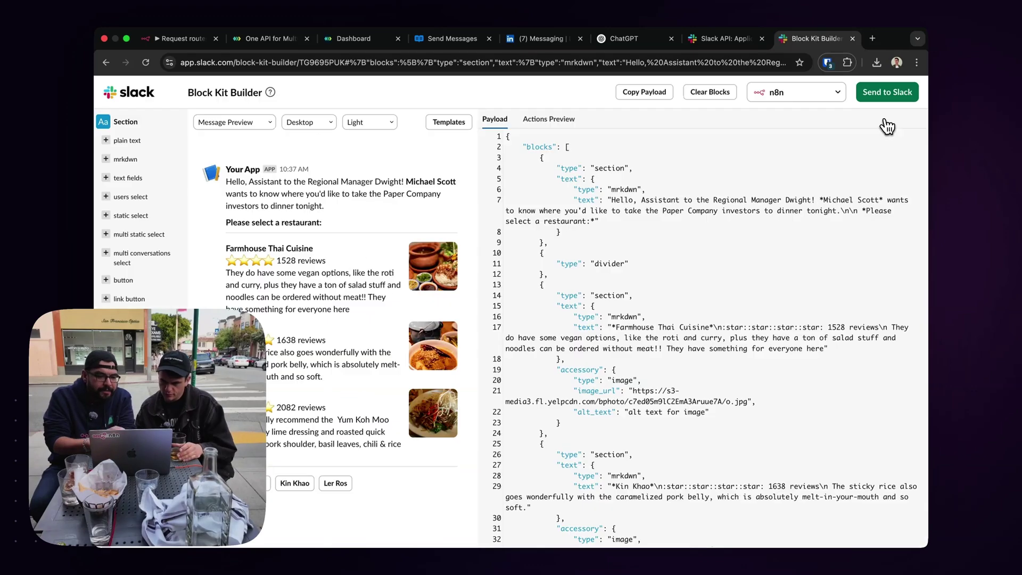
pyautogui.click(233, 123)
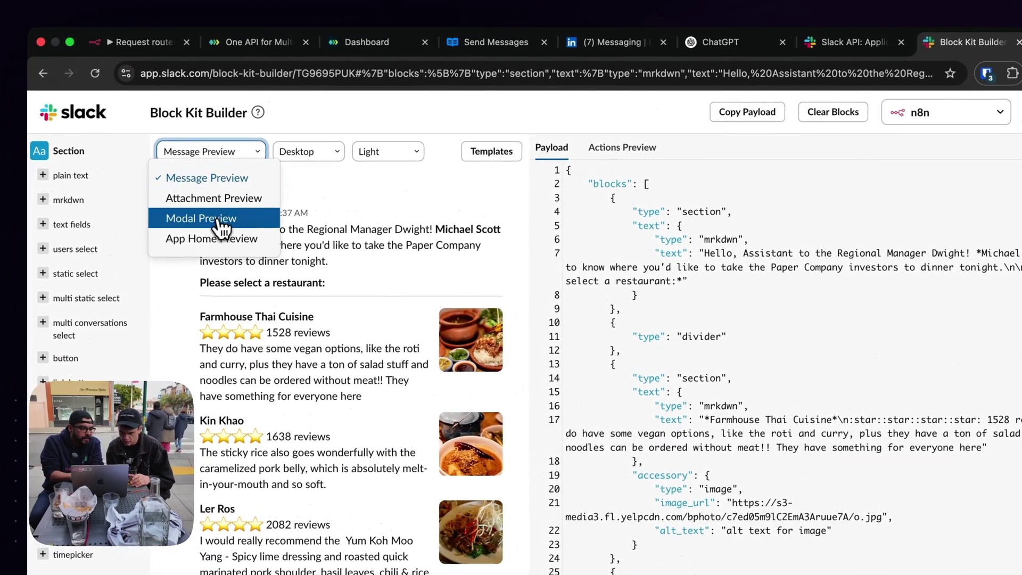
pyautogui.click(206, 227)
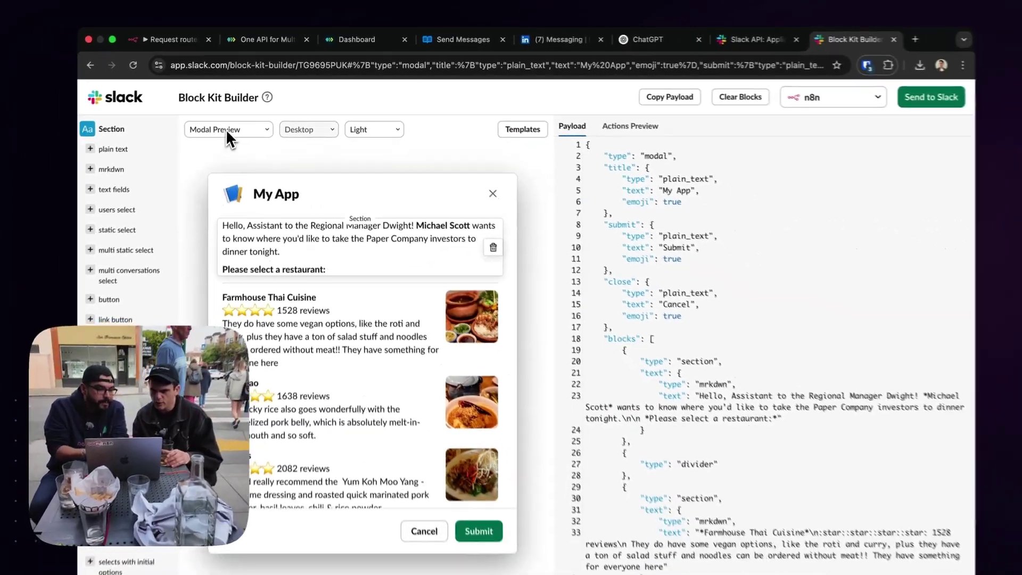
pyautogui.click(210, 152)
pyautogui.click(229, 143)
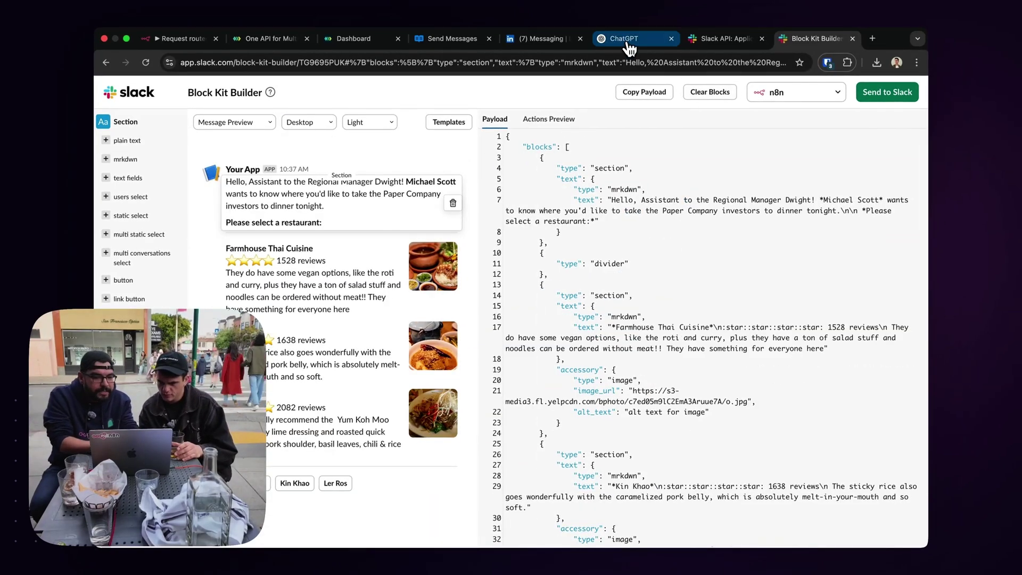
# Delete the greeting, three restaurant sections, dividers and button actions block, leaving empty blocks.
pyautogui.click(453, 204)
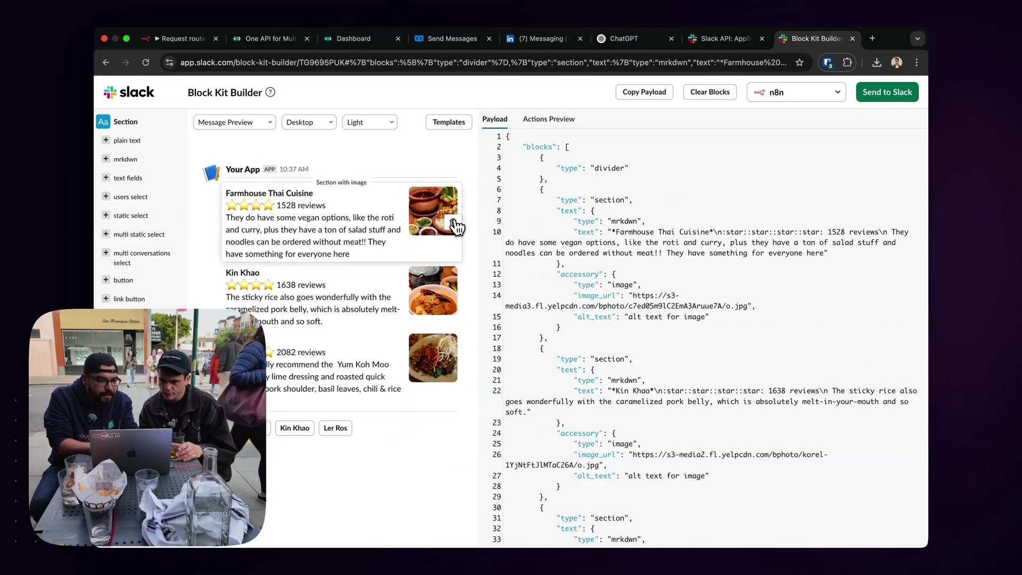
pyautogui.click(455, 223)
pyautogui.click(456, 226)
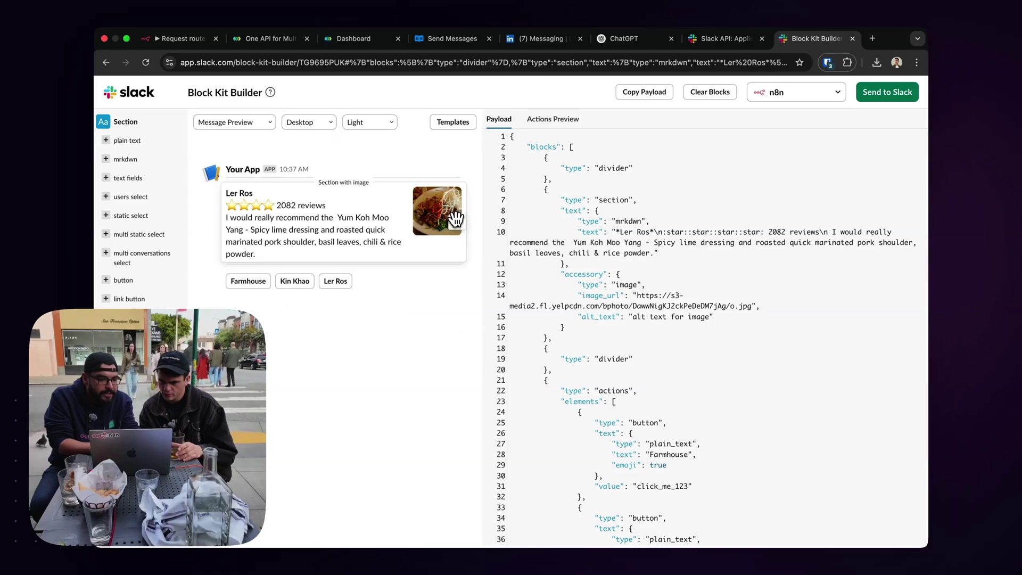
pyautogui.click(457, 227)
pyautogui.click(431, 181)
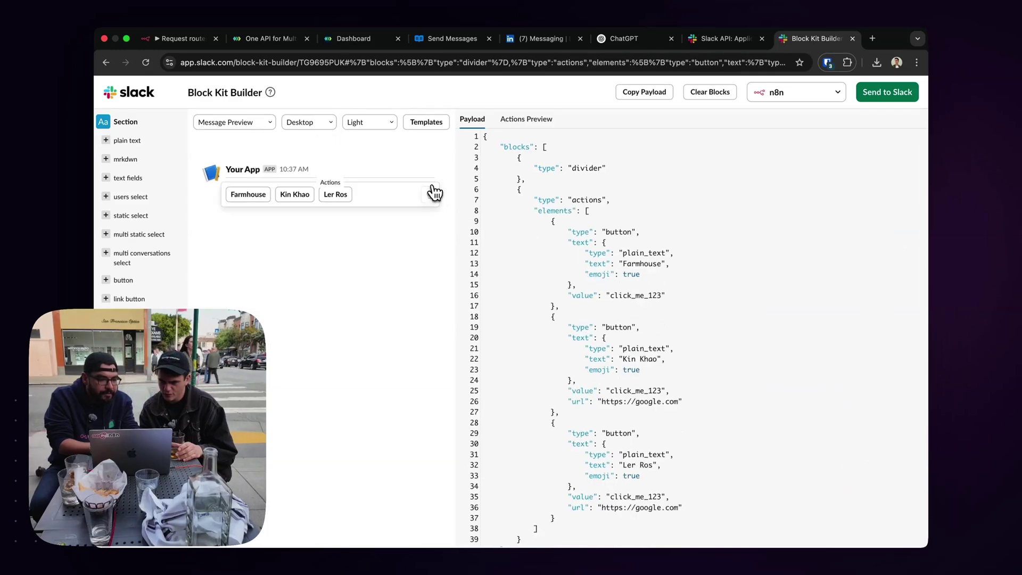
pyautogui.click(431, 181)
pyautogui.click(432, 184)
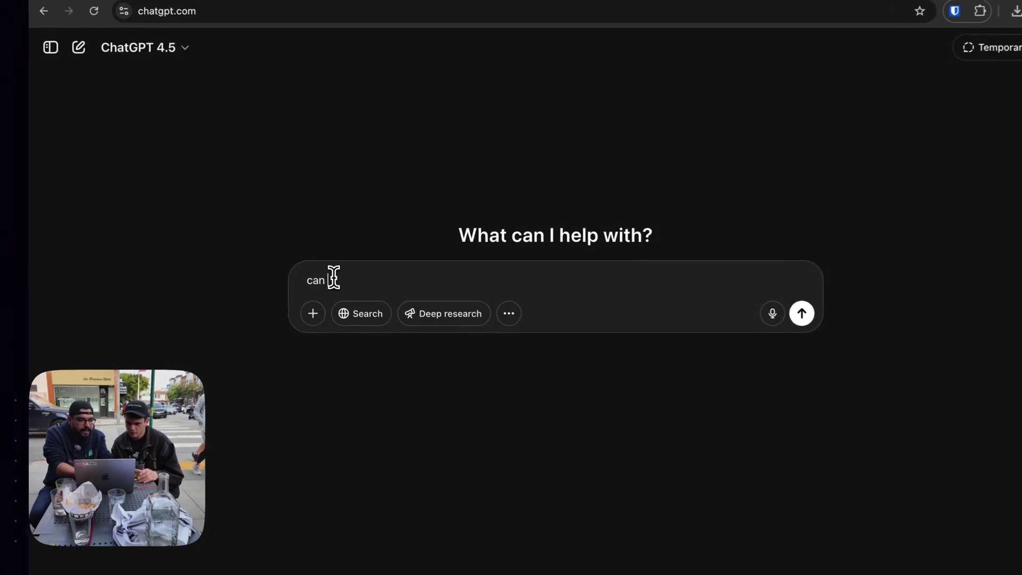
# Ask ChatGPT for a Block Kit message with an editable LinkedIn reply and Approve/Archive buttons.
pyautogui.write('you generate a ')
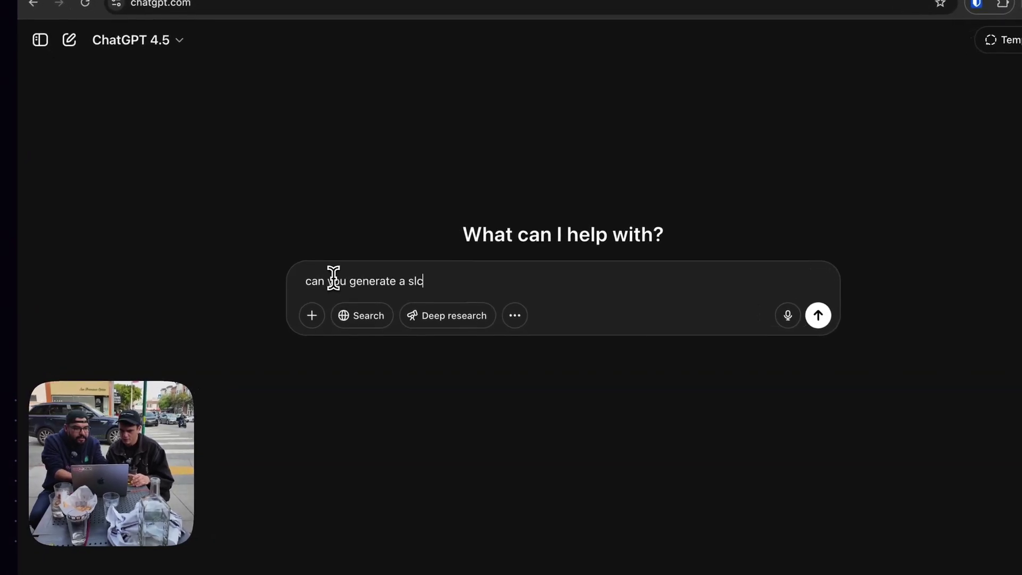
pyautogui.write('slack block kit message that takes as input a link')
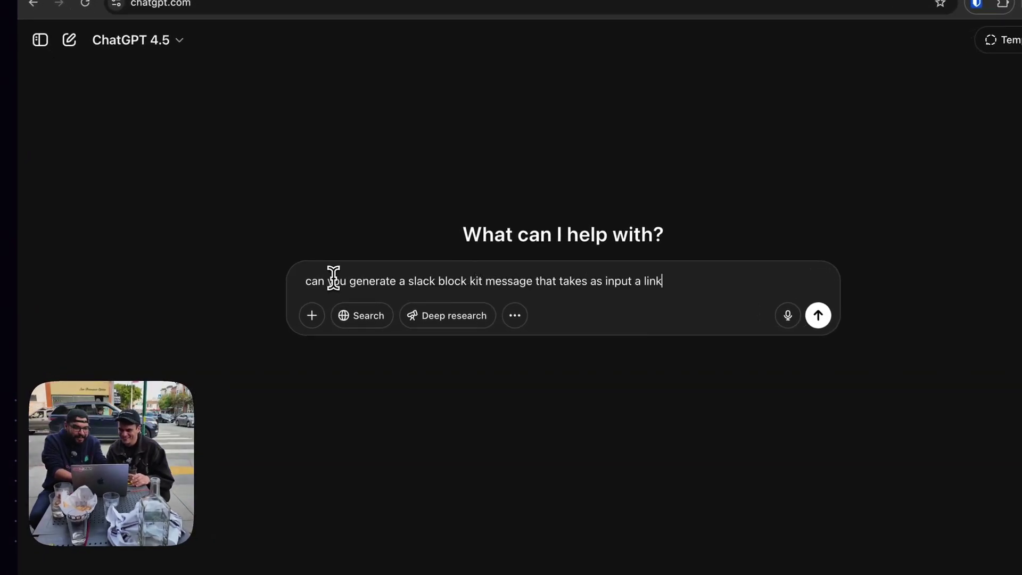
pyautogui.write('as the ability to edit it, along with an approve and')
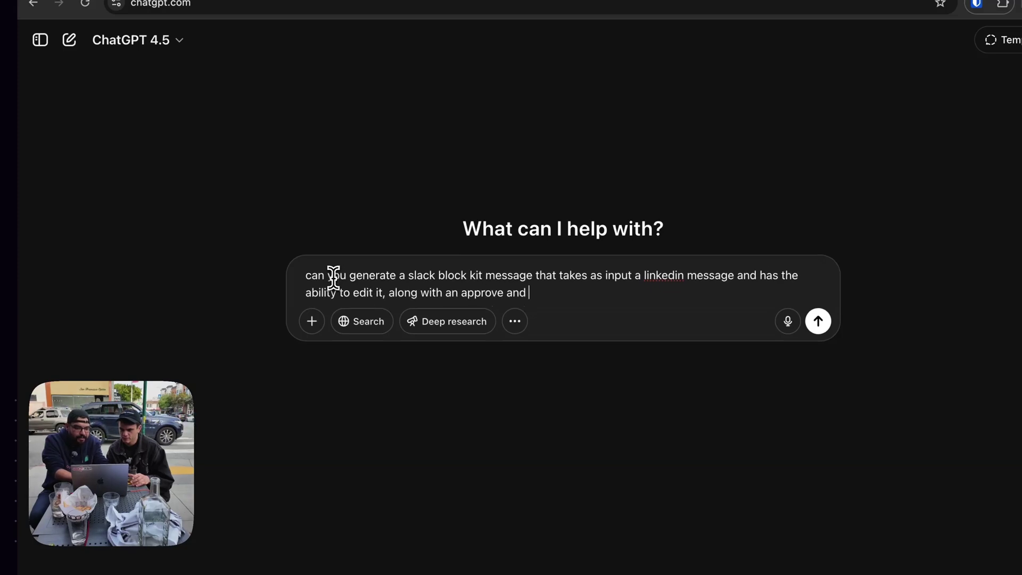
pyautogui.write(' button')
pyautogui.press('Return')
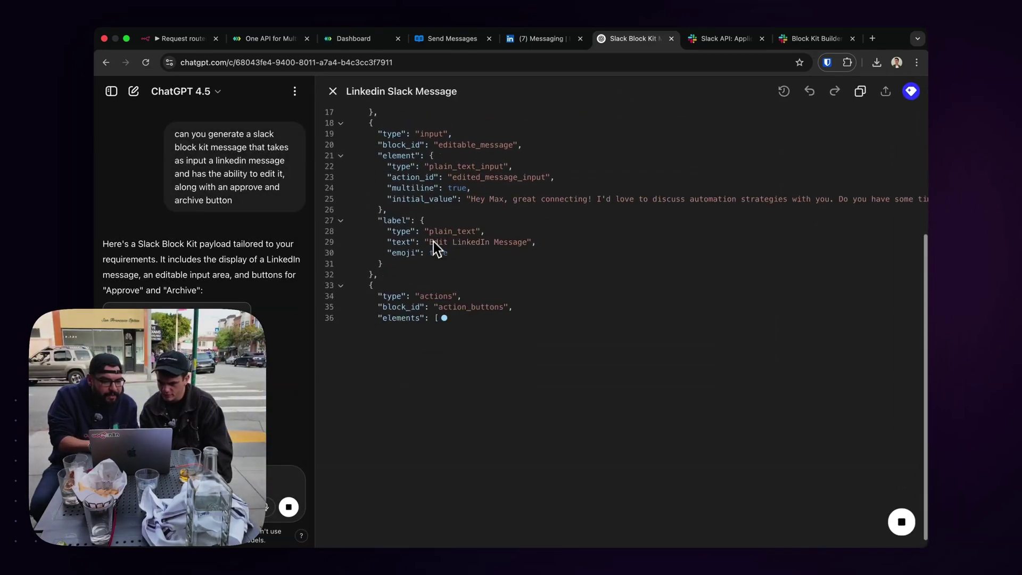
pyautogui.moveTo(435, 183); pyautogui.dragTo(399, 183)
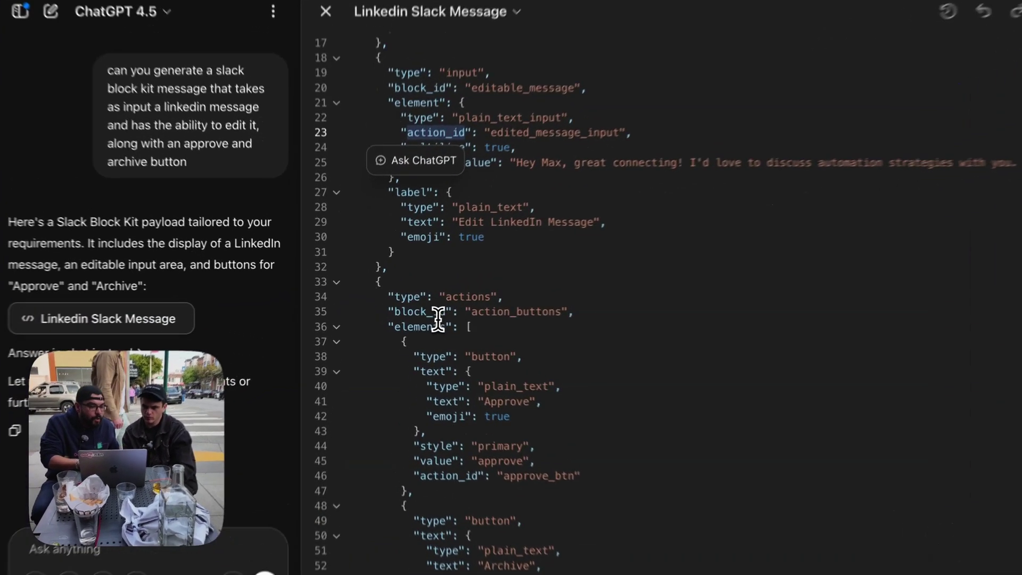
pyautogui.moveTo(419, 310); pyautogui.dragTo(383, 310)
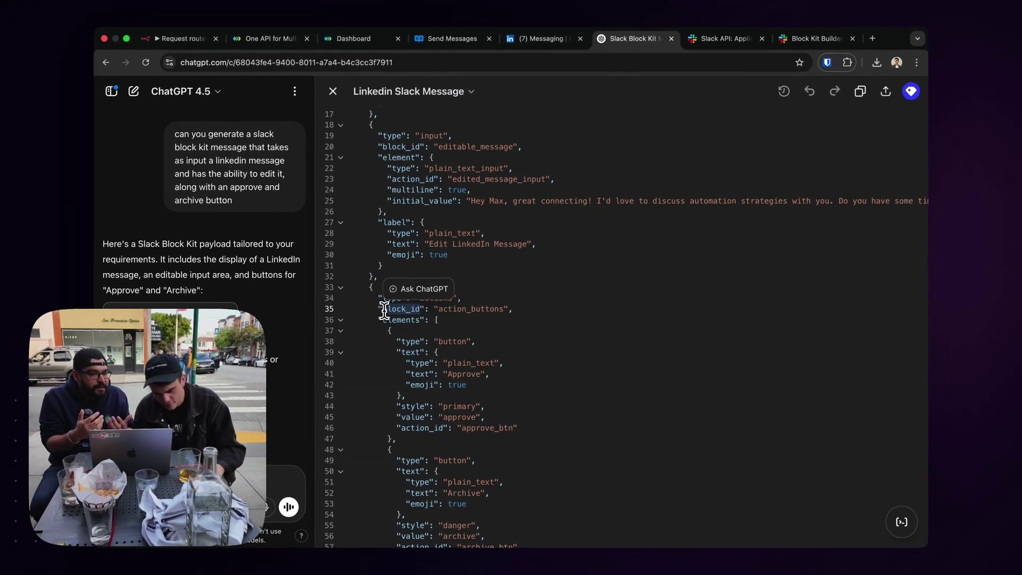
pyautogui.click(579, 298)
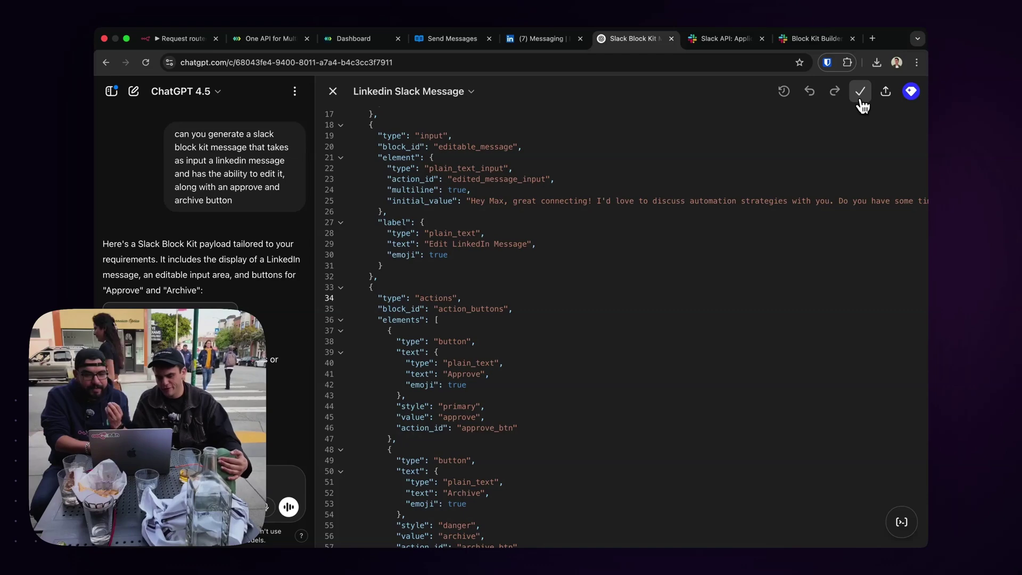
pyautogui.click(721, 42)
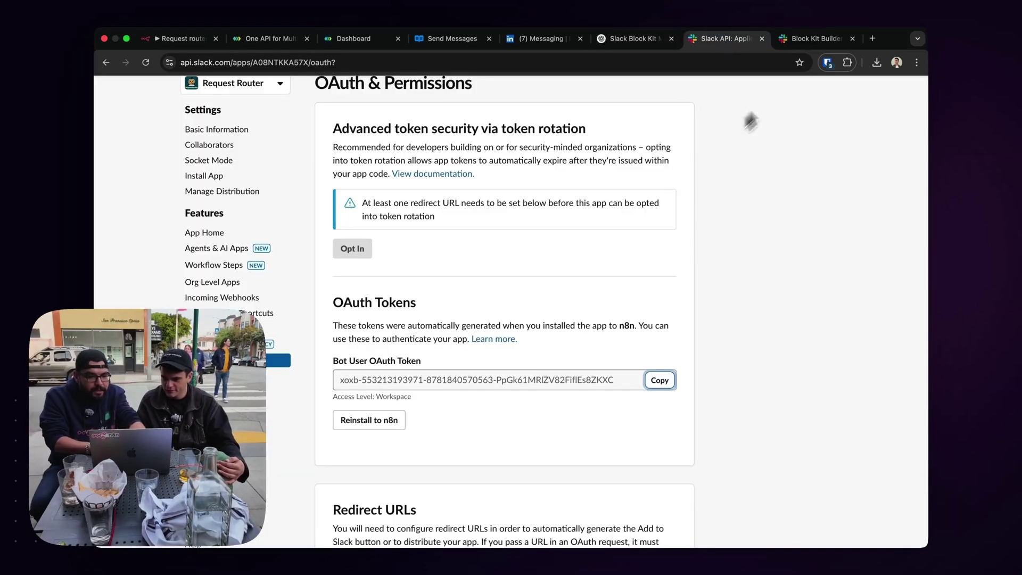
# Paste the ChatGPT JSON into the Block Kit Builder payload, then select it all for copying.
pyautogui.click(814, 41)
pyautogui.press('super+a')
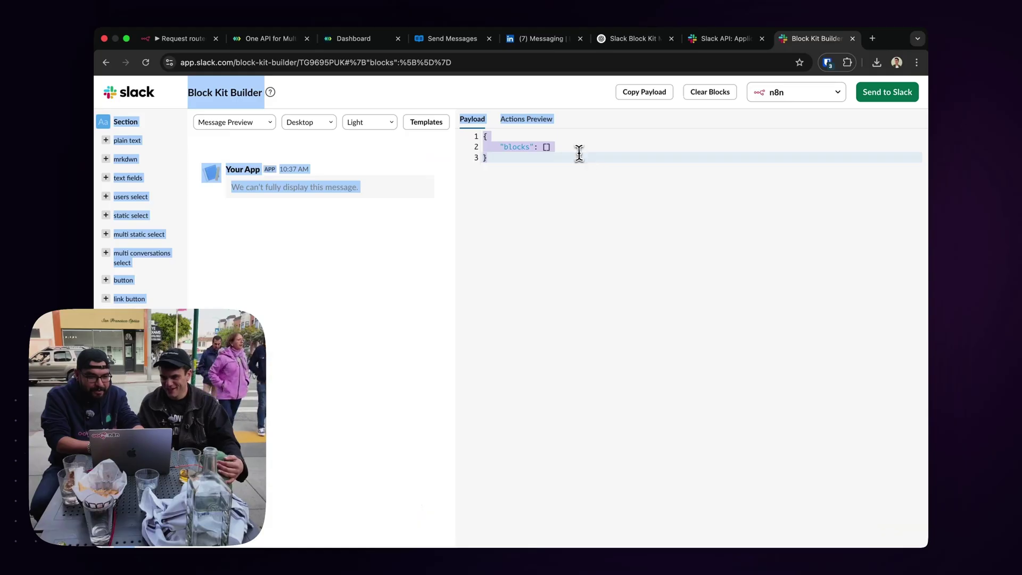
pyautogui.click(578, 150)
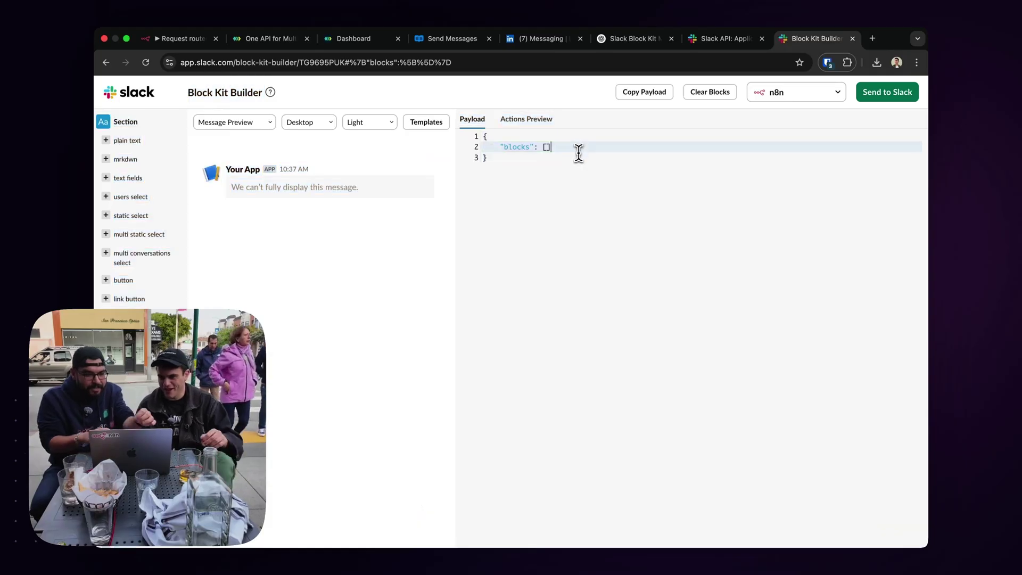
pyautogui.press('super+a')
pyautogui.press('super+v')
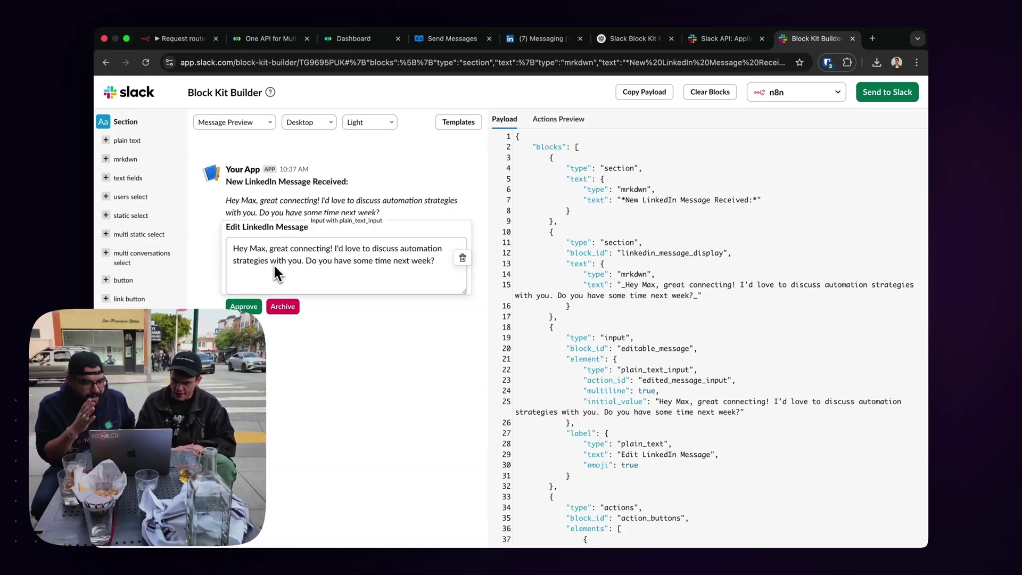
pyautogui.scroll(-4, 646, 213)
pyautogui.click(646, 213)
pyautogui.hotkey('ctrl', 'a')
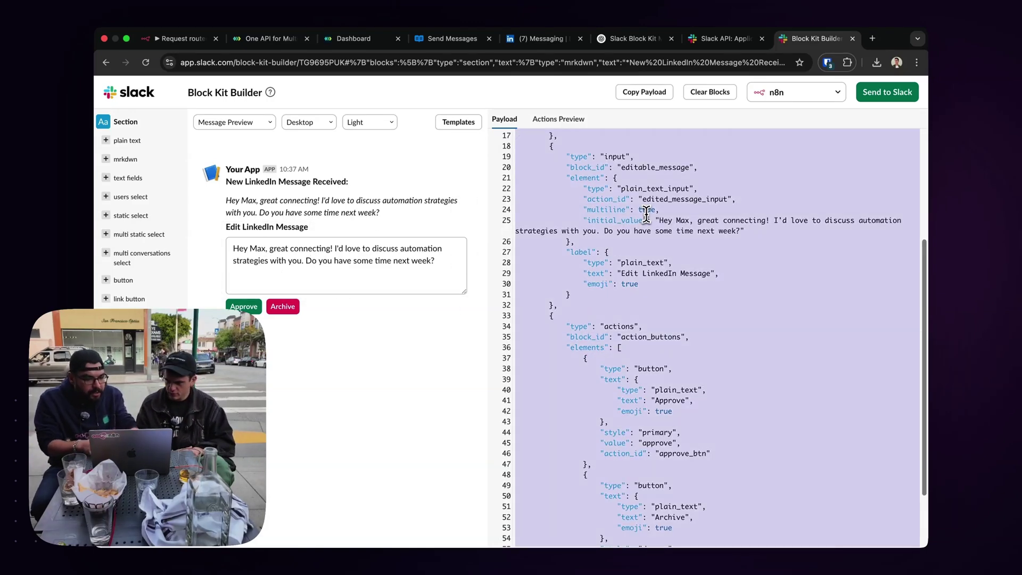
# Reactivate the Slack node on Standard Request?'s true branch and open its settings.
pyautogui.click(732, 40)
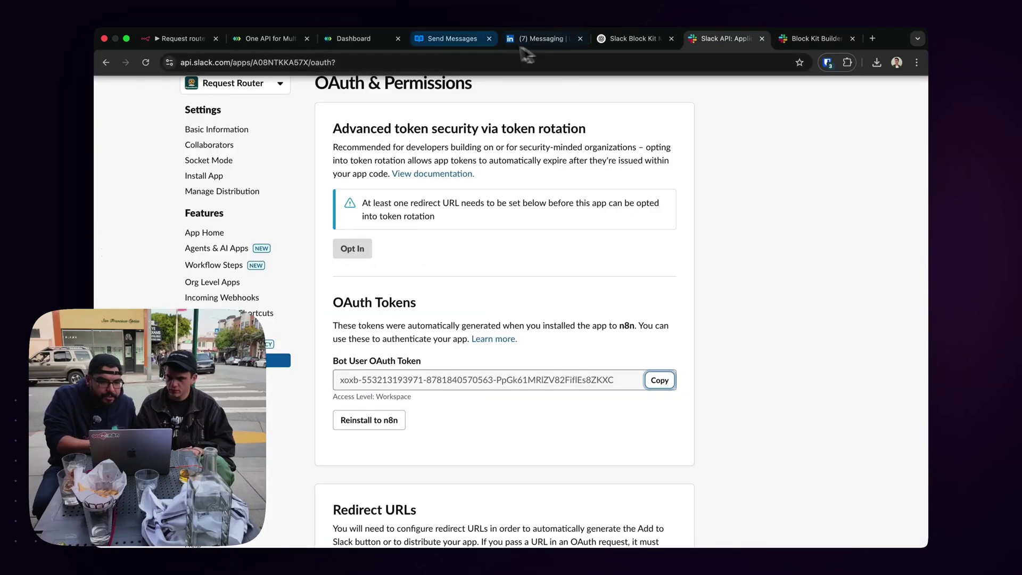
pyautogui.click(183, 39)
pyautogui.click(642, 261)
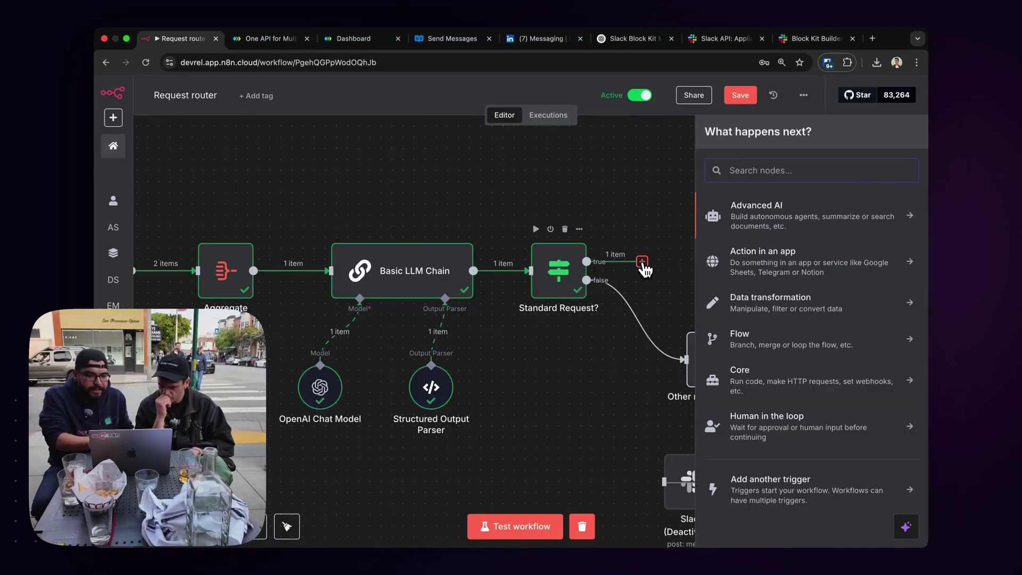
pyautogui.write('sla')
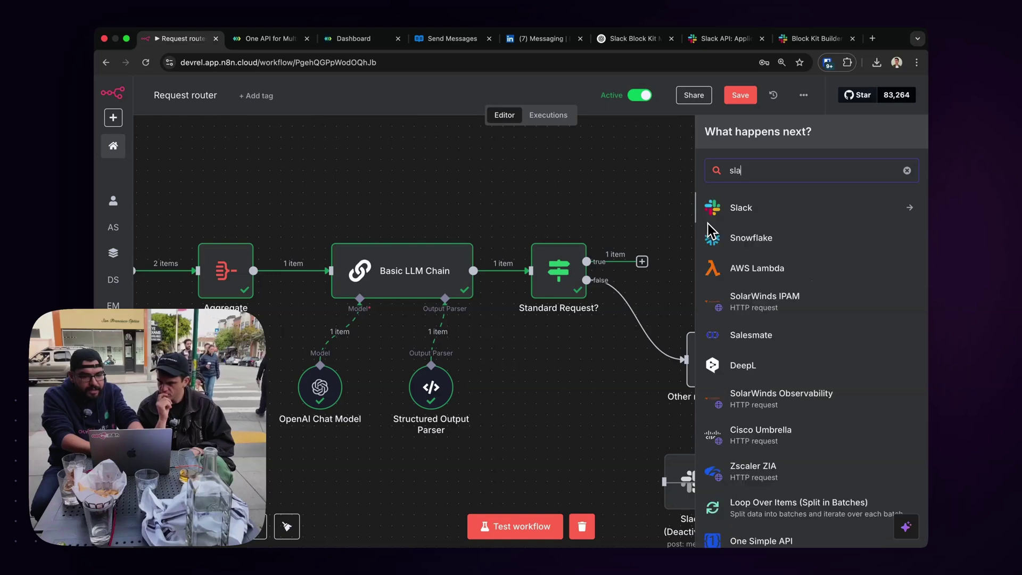
pyautogui.click(670, 221)
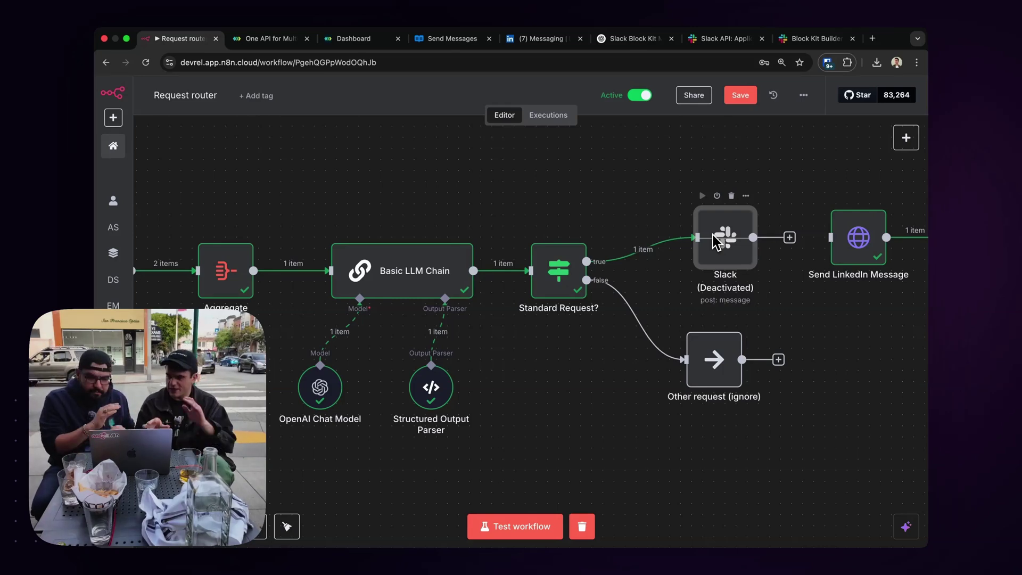
pyautogui.click(717, 196)
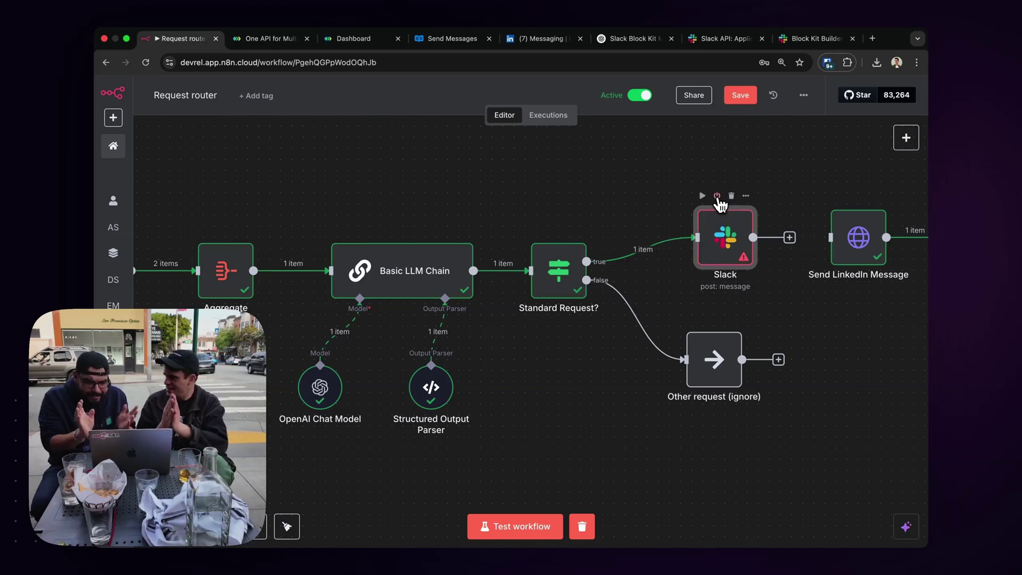
pyautogui.doubleClick(721, 216)
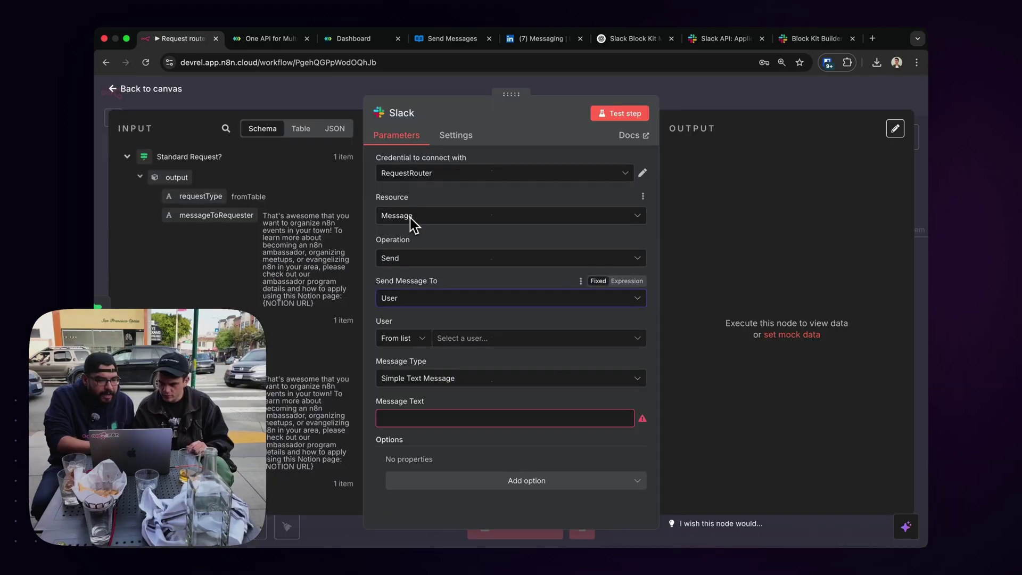
# Send to a user By ID with message type Blocks, pasting the Block Kit JSON.
pyautogui.click(461, 345)
pyautogui.click(418, 338)
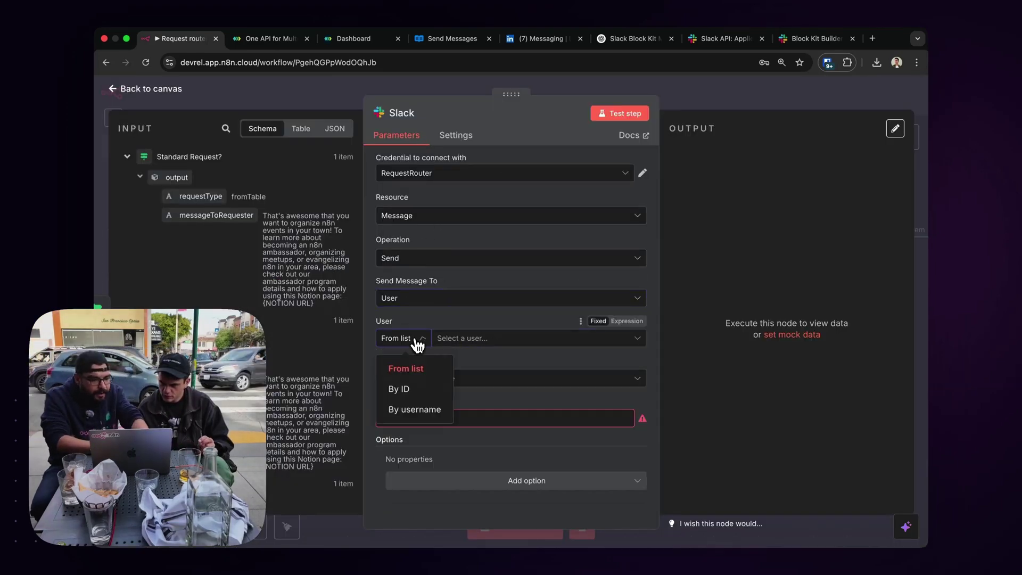
pyautogui.click(406, 393)
pyautogui.click(451, 379)
pyautogui.click(433, 440)
pyautogui.click(478, 444)
pyautogui.hotkey('ctrl', 'v')
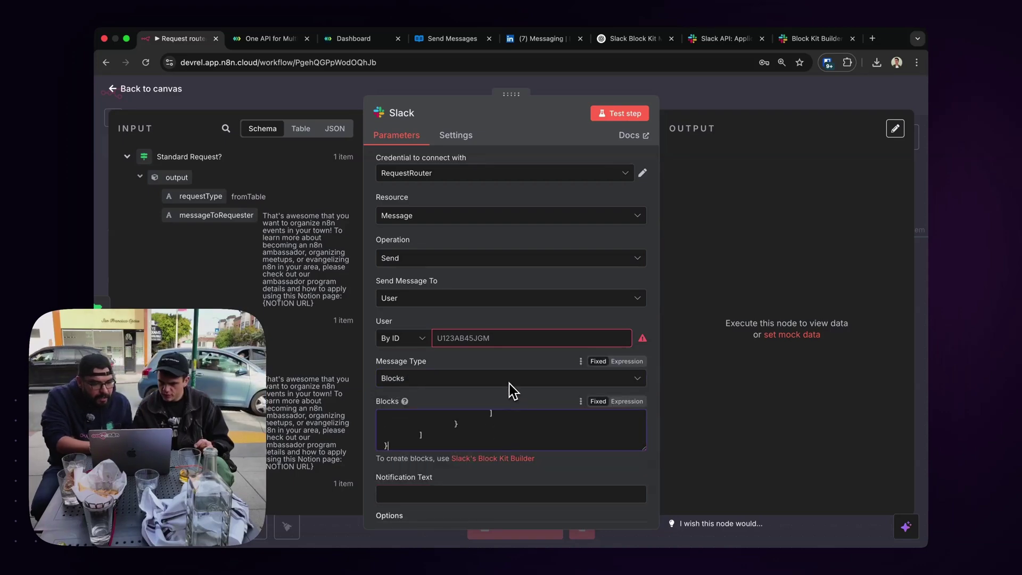
# Briefly switch the user lookup to By Username, then return it to By ID.
pyautogui.hotkey('ctrl', 'Up')
pyautogui.press('Escape')
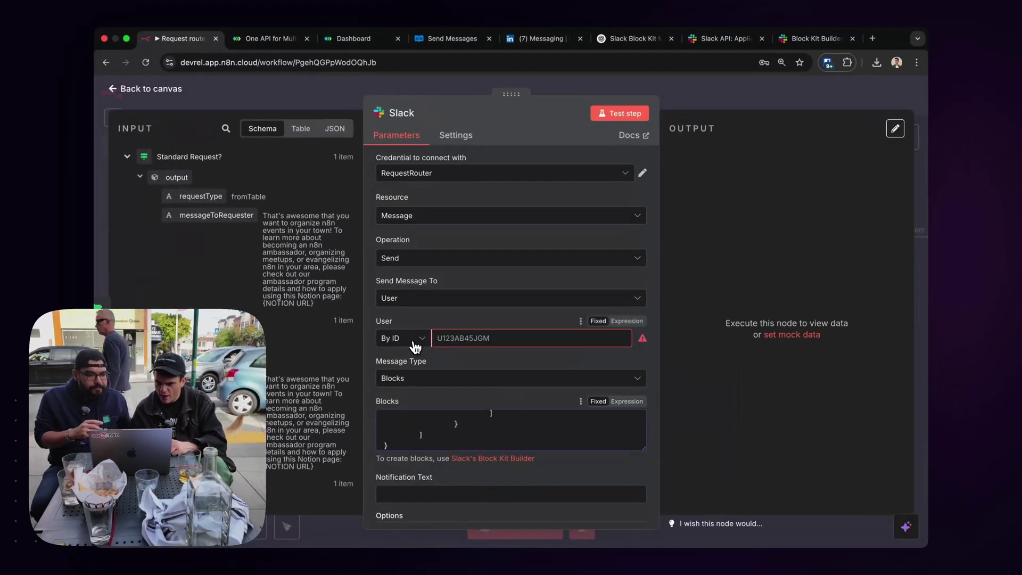
pyautogui.click(415, 347)
pyautogui.click(405, 414)
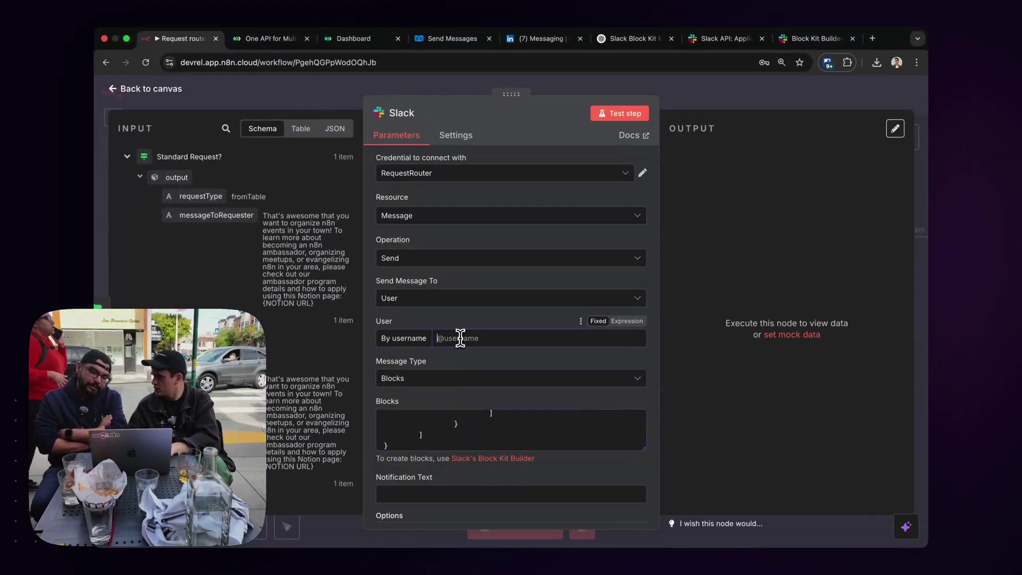
pyautogui.click(421, 343)
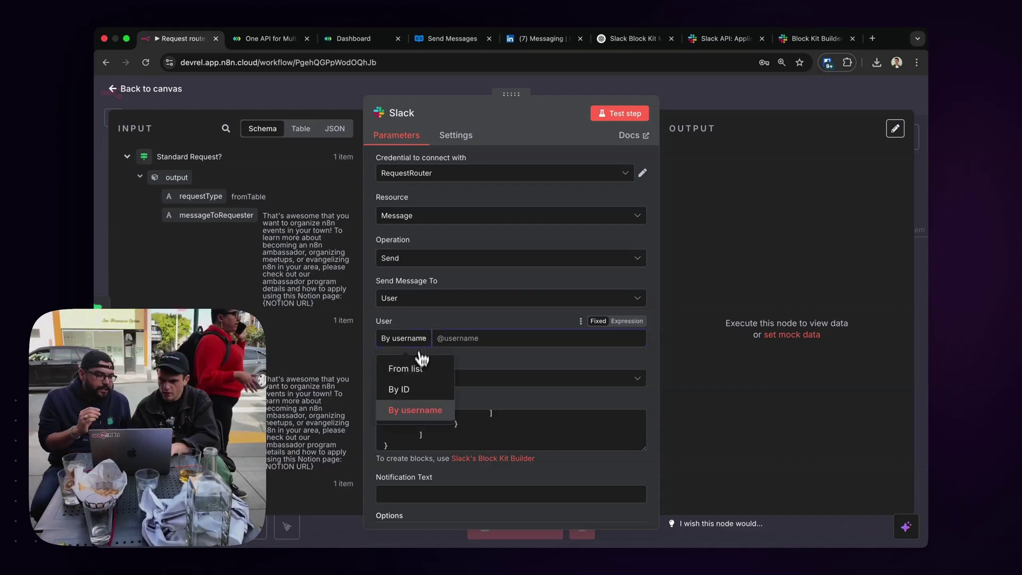
pyautogui.click(417, 388)
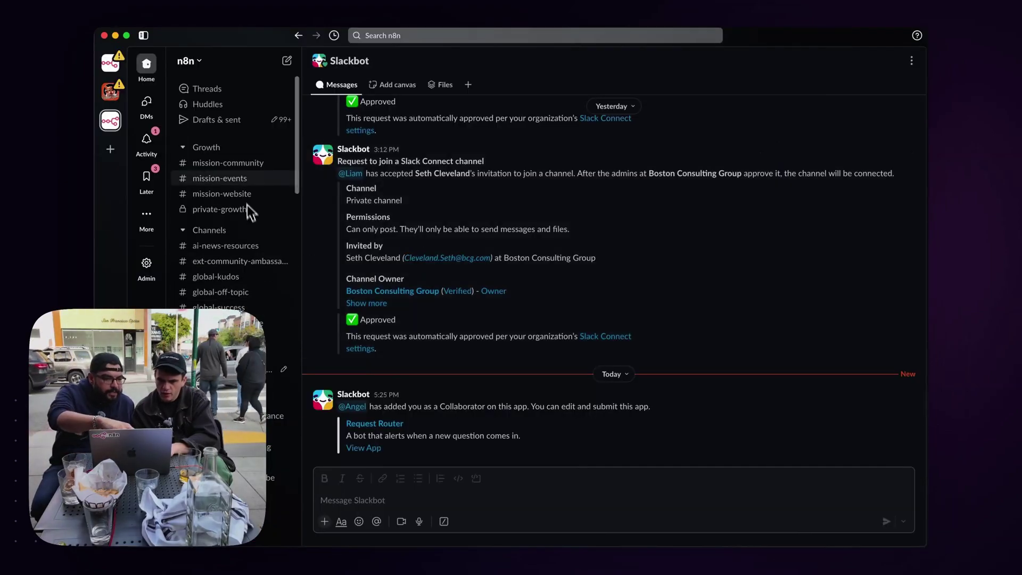
# Copy your own Slack member ID from your profile's more-actions menu.
pyautogui.click(123, 563)
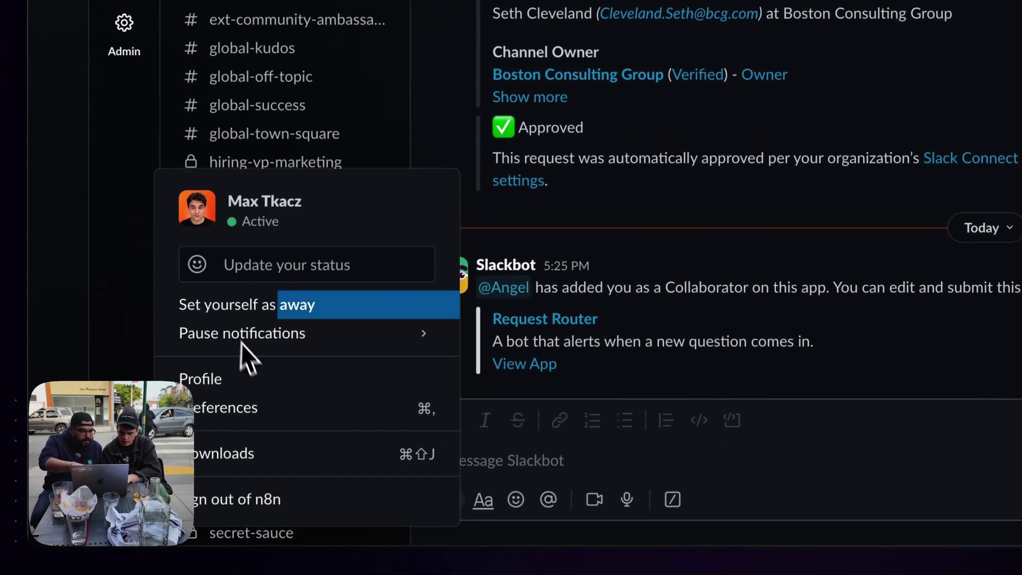
pyautogui.click(243, 476)
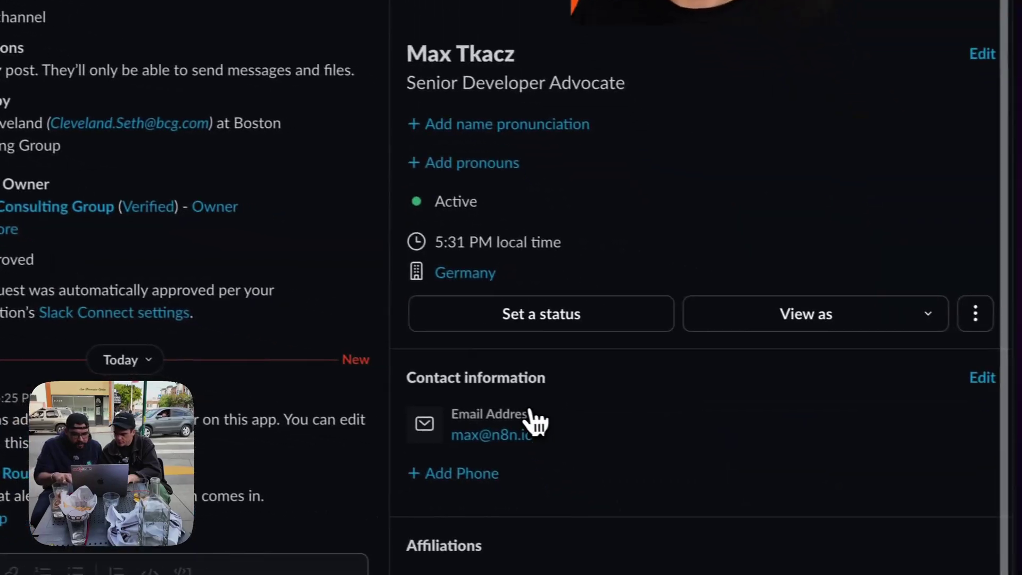
pyautogui.click(955, 220)
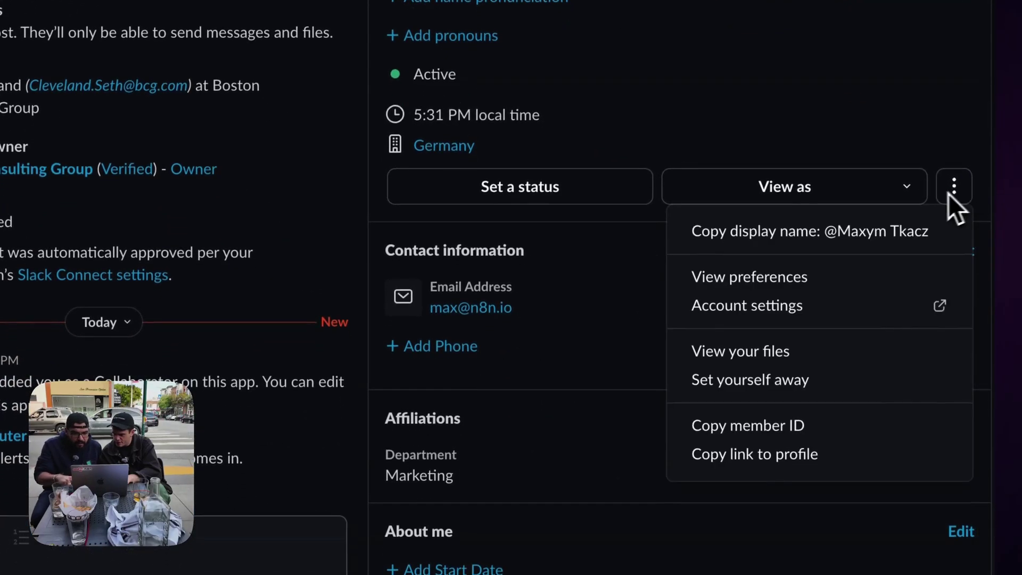
pyautogui.click(777, 434)
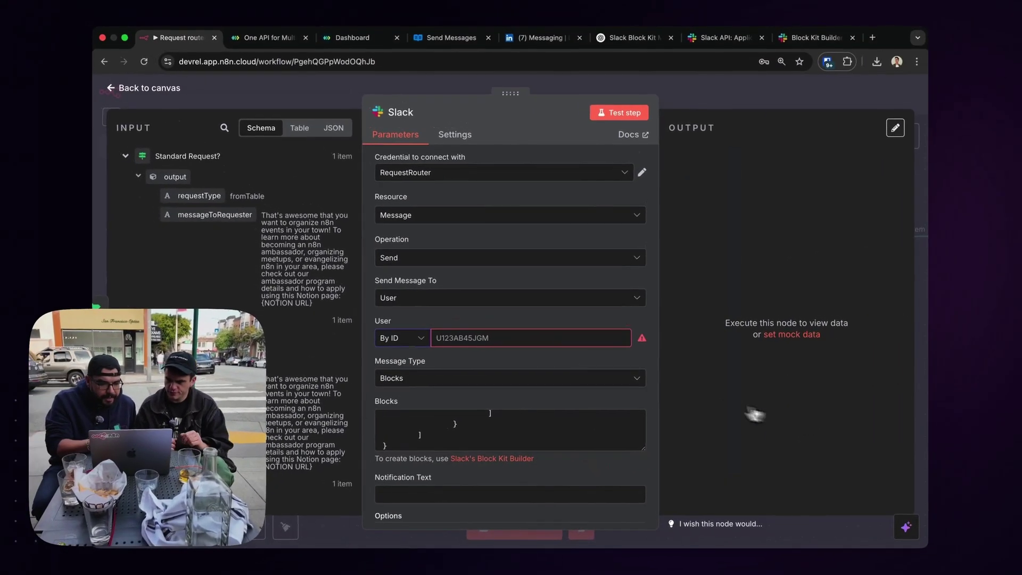
# Paste the member ID as User ID and prefill the reply box with messageToRequester.
pyautogui.click(564, 335)
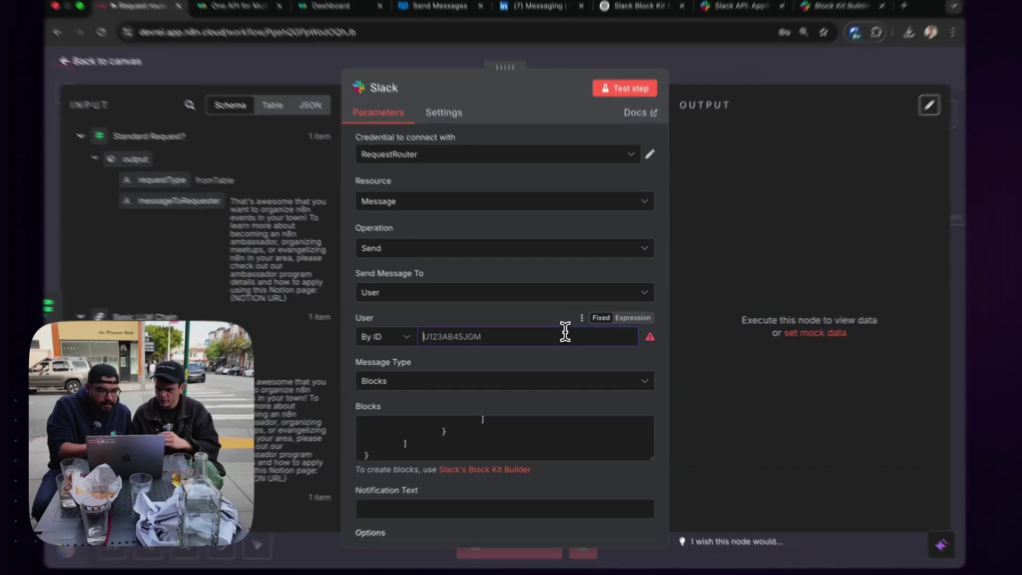
pyautogui.hotkey('ctrl', 'v')
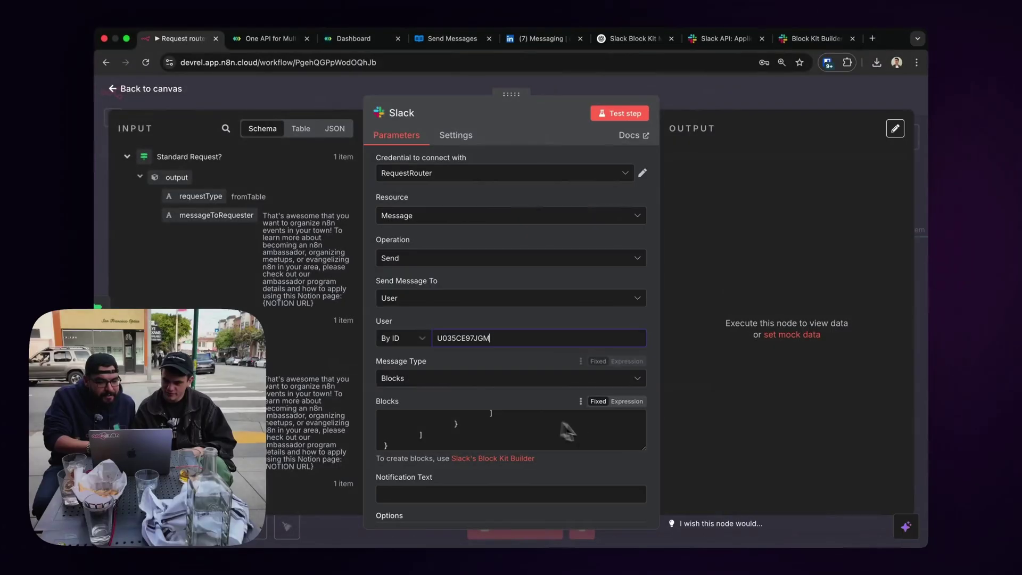
pyautogui.click(634, 408)
pyautogui.click(644, 488)
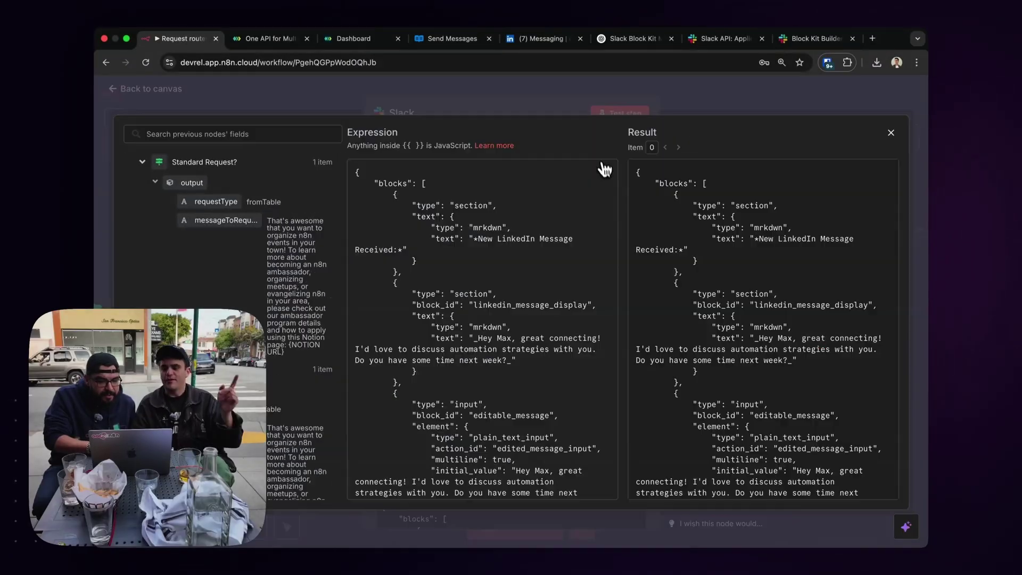
pyautogui.scroll(-3, 538, 274)
pyautogui.moveTo(215, 221); pyautogui.dragTo(490, 361)
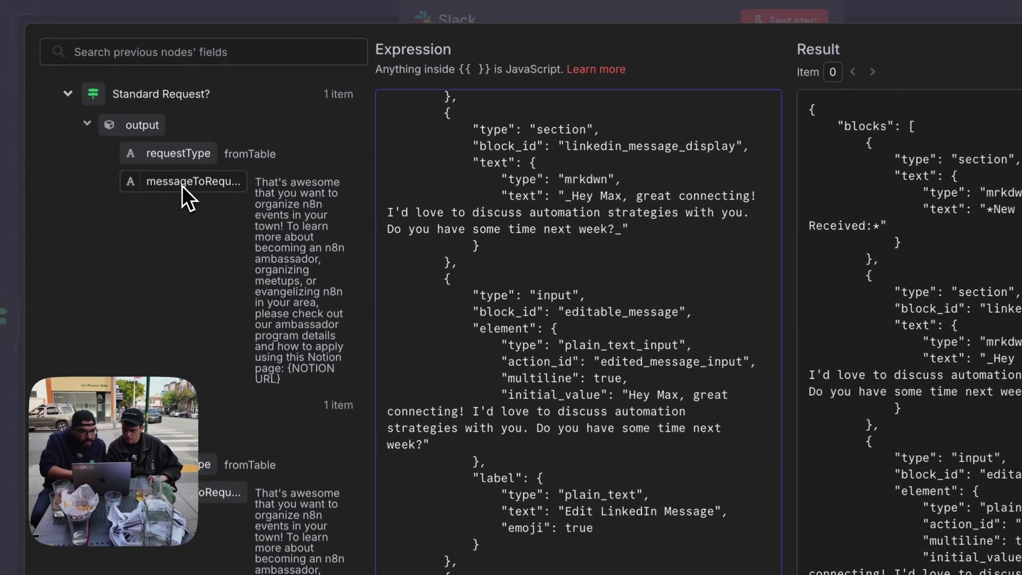
pyautogui.moveTo(591, 392); pyautogui.dragTo(632, 395)
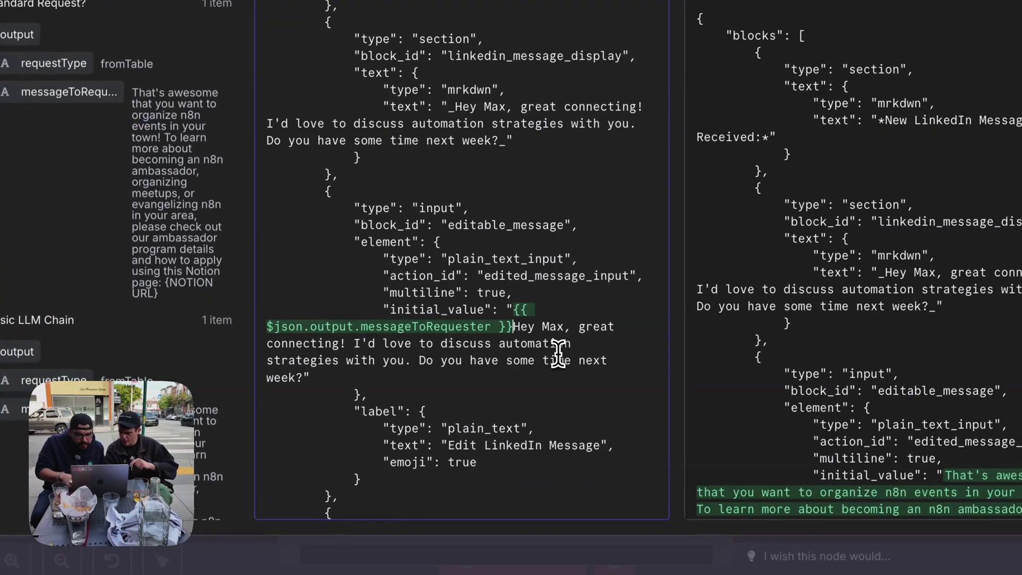
pyautogui.hotkey('shift', 'Down')
pyautogui.hotkey('shift', 'Down')
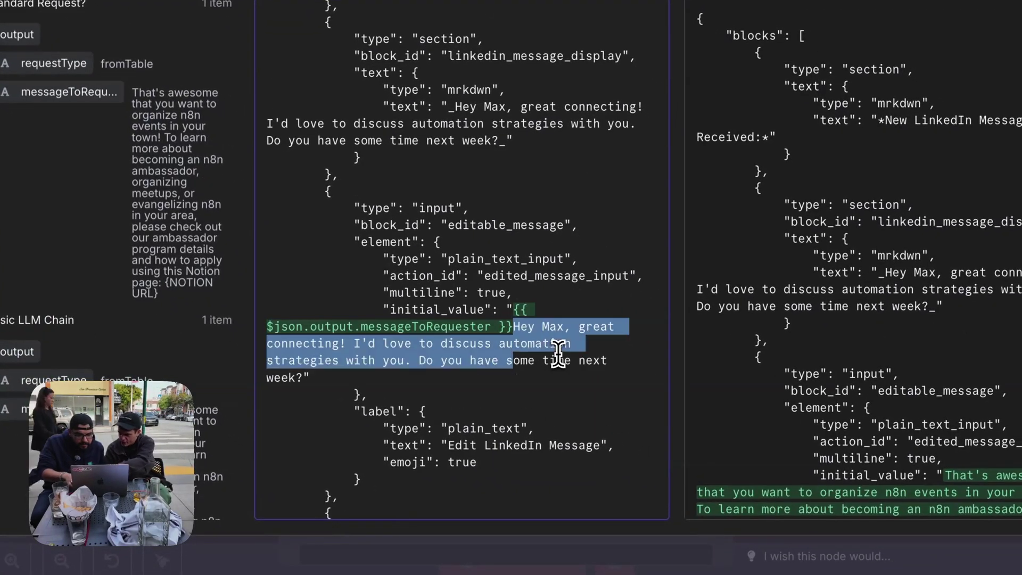
pyautogui.hotkey('shift', 'Down')
pyautogui.hotkey('shift', 'Left')
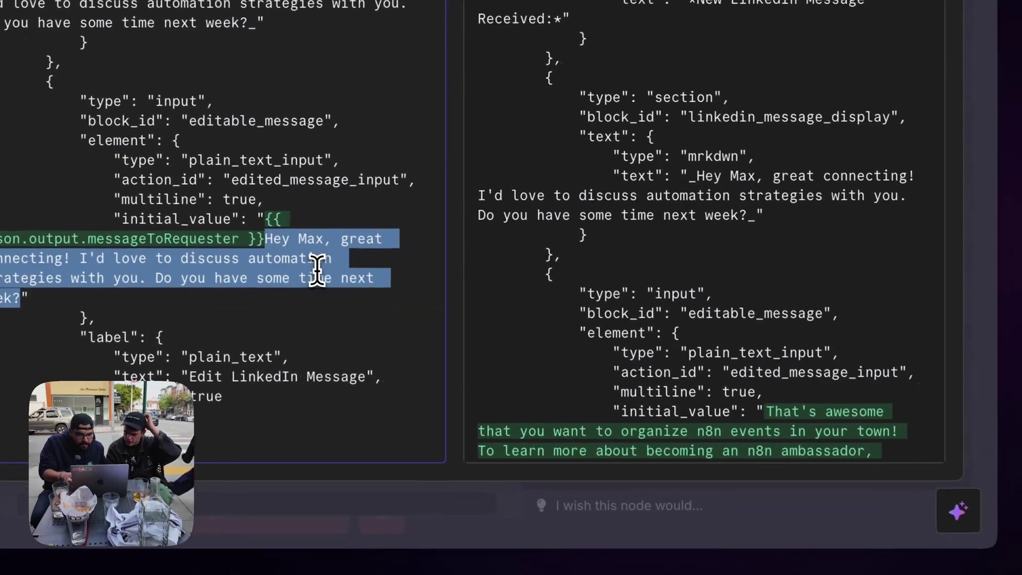
pyautogui.press('BackSpace')
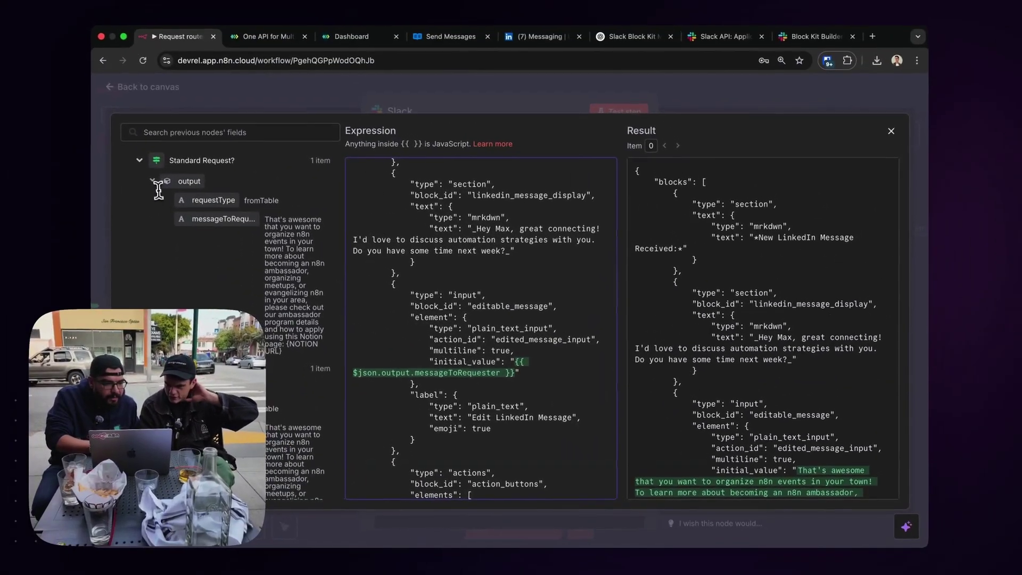
# Replace the sample LinkedIn display text with the Webhook body message.
pyautogui.click(153, 181)
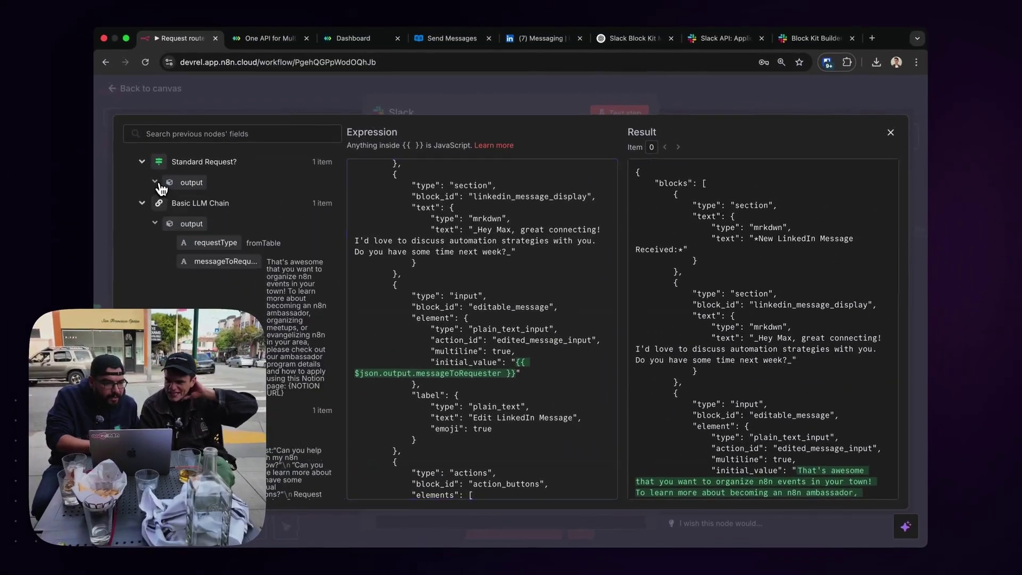
pyautogui.click(140, 202)
pyautogui.click(142, 226)
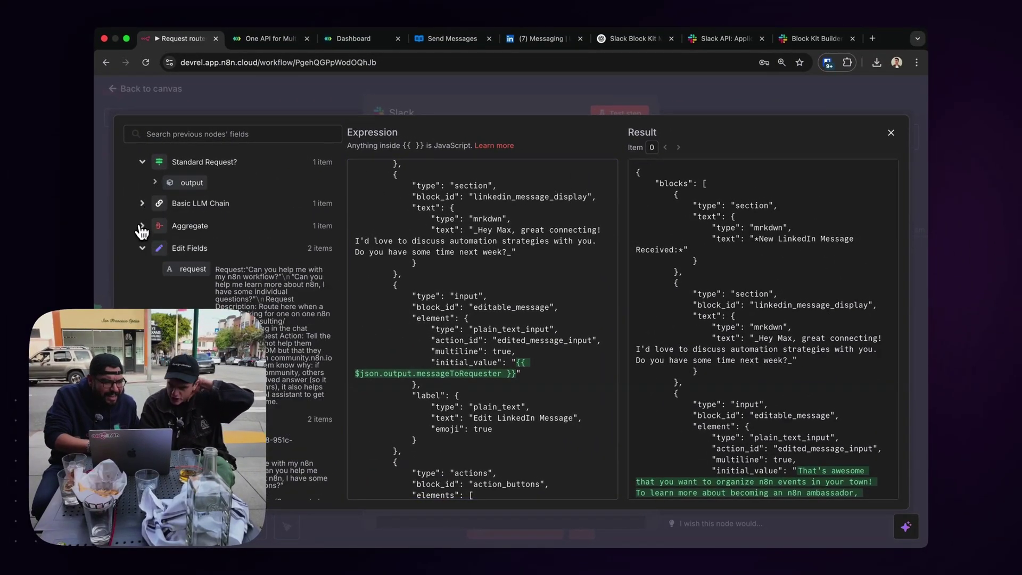
pyautogui.click(140, 249)
pyautogui.click(143, 271)
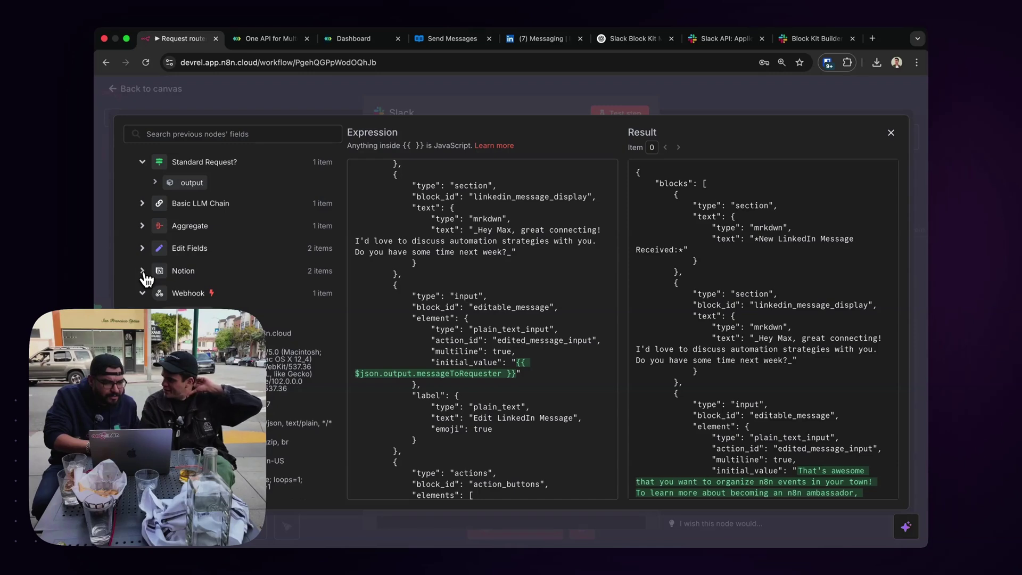
pyautogui.scroll(-4, 229, 229)
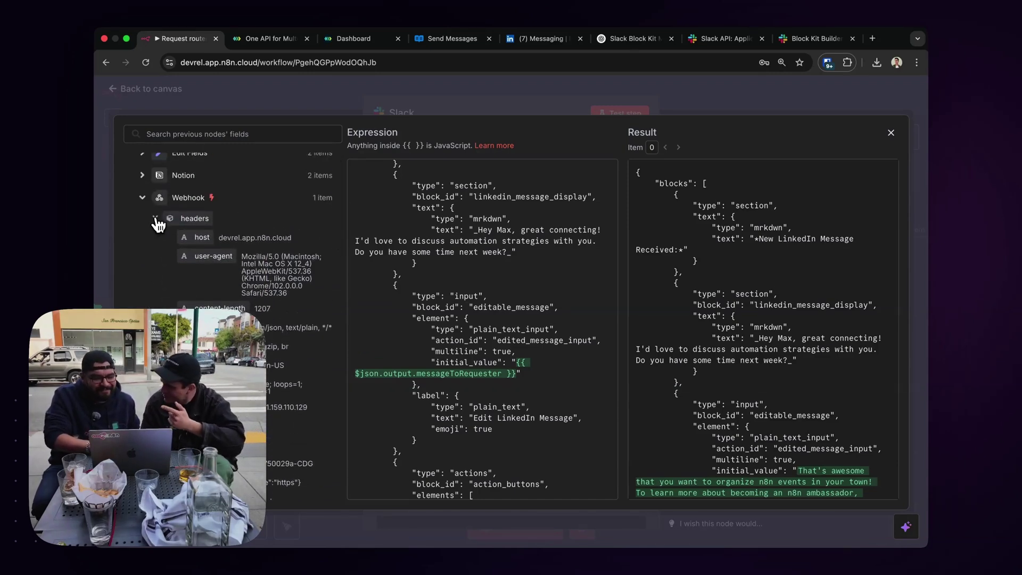
pyautogui.click(155, 219)
pyautogui.scroll(-10, 158, 224)
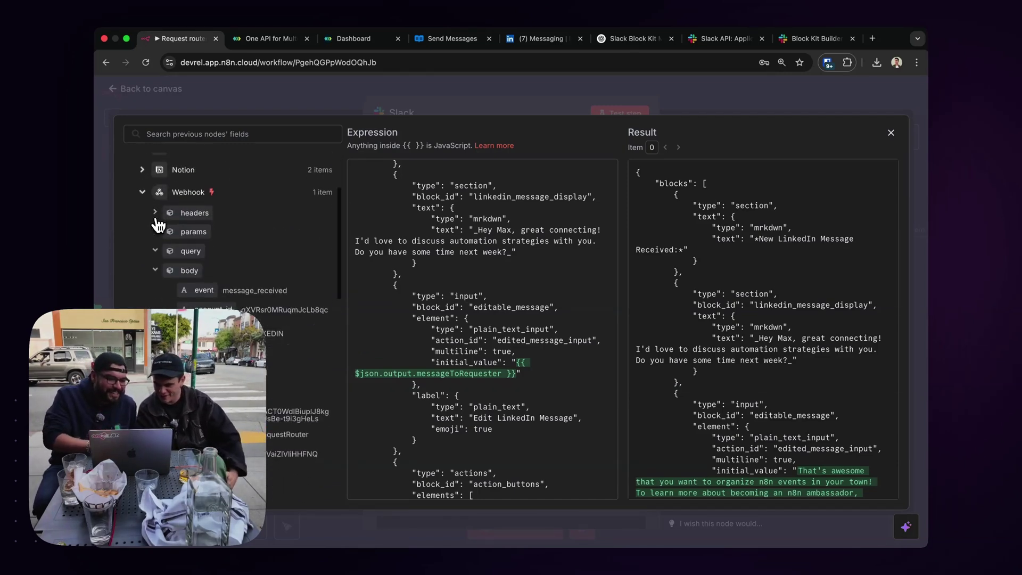
pyautogui.scroll(-10, 155, 221)
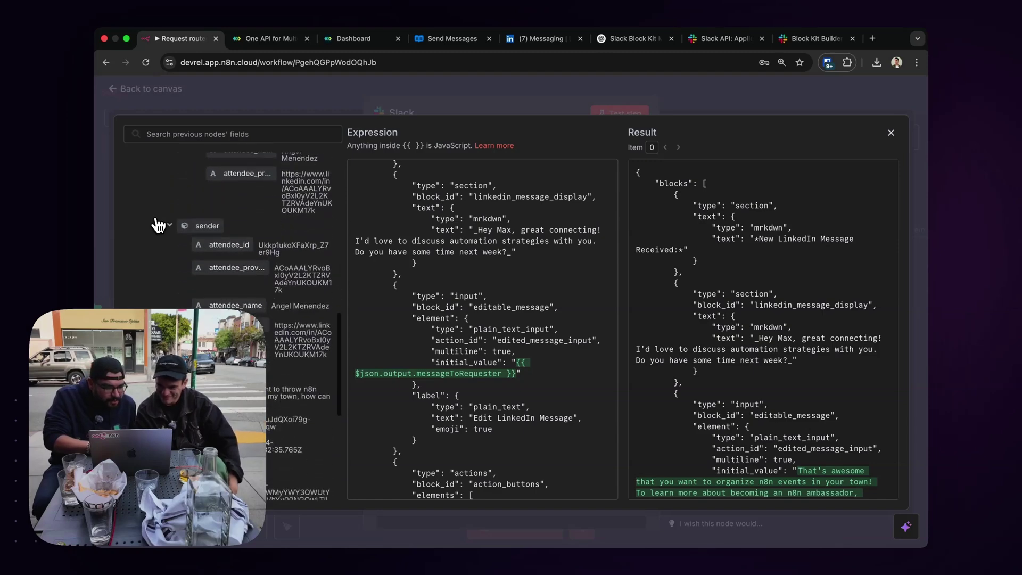
pyautogui.scroll(5, 250, 292)
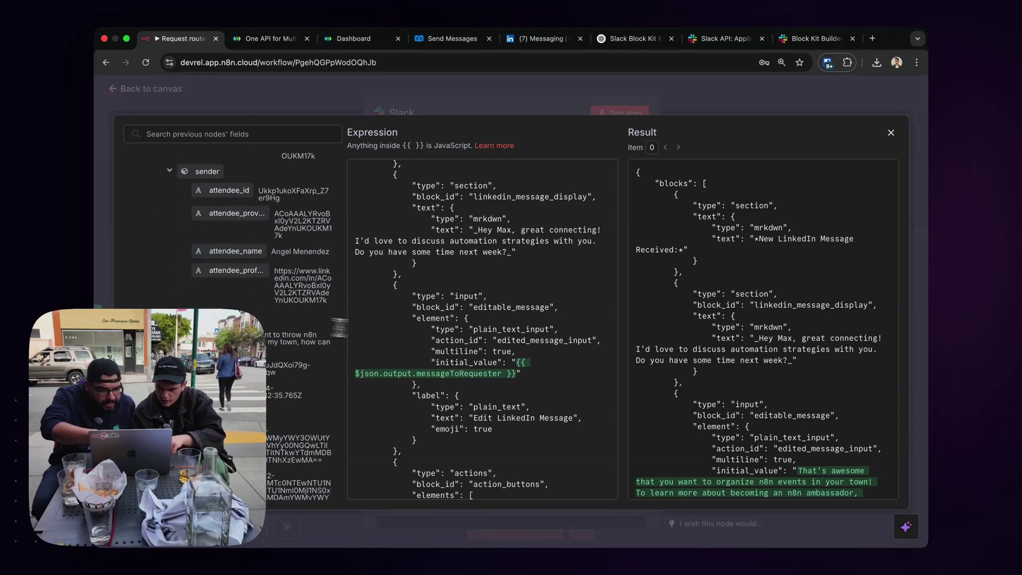
pyautogui.moveTo(474, 229); pyautogui.dragTo(515, 253)
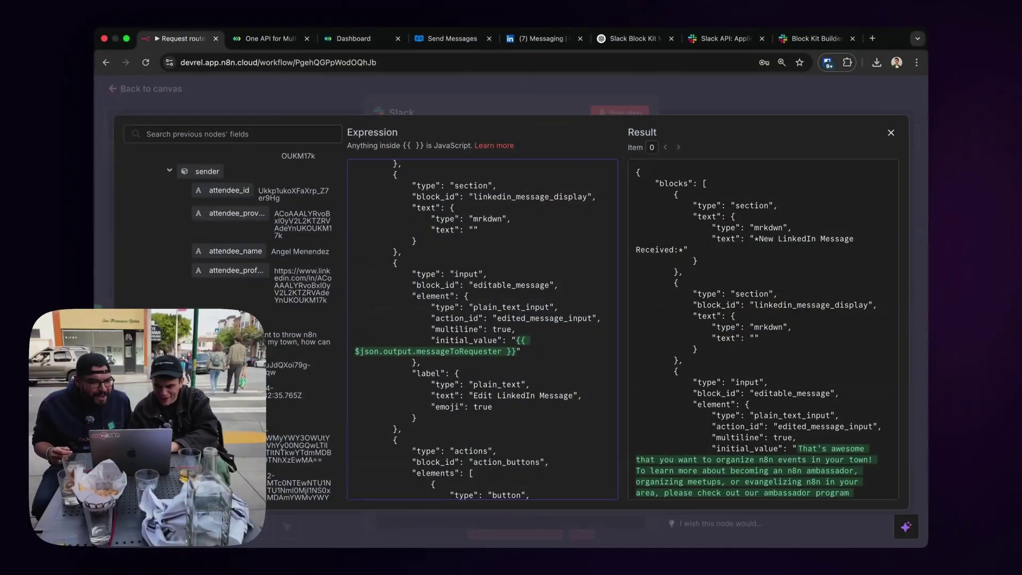
pyautogui.moveTo(452, 287); pyautogui.dragTo(468, 230)
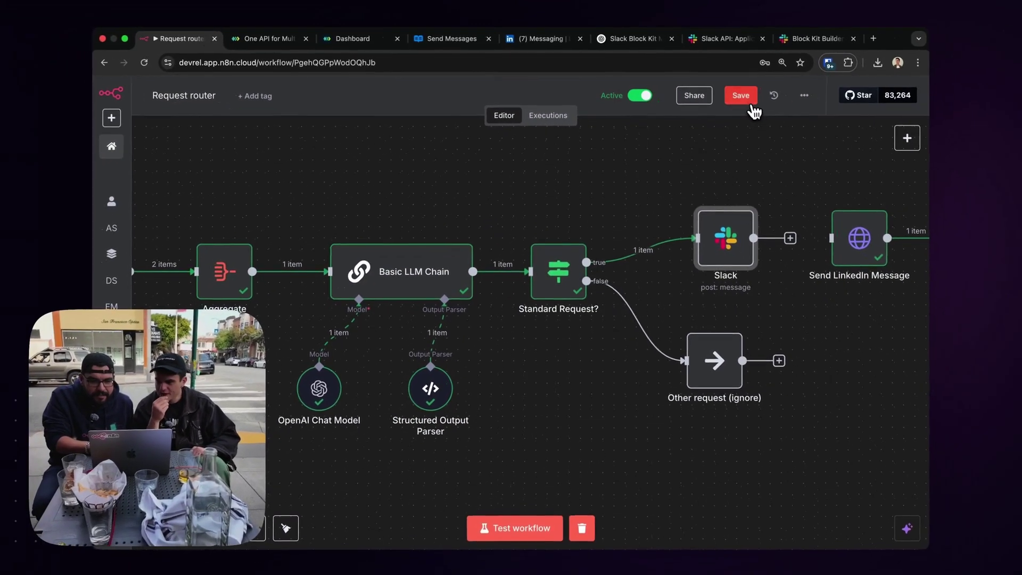
# Pin the Basic LLM Chain output, save the workflow, and run the Slack node to post its message.
pyautogui.click(747, 102)
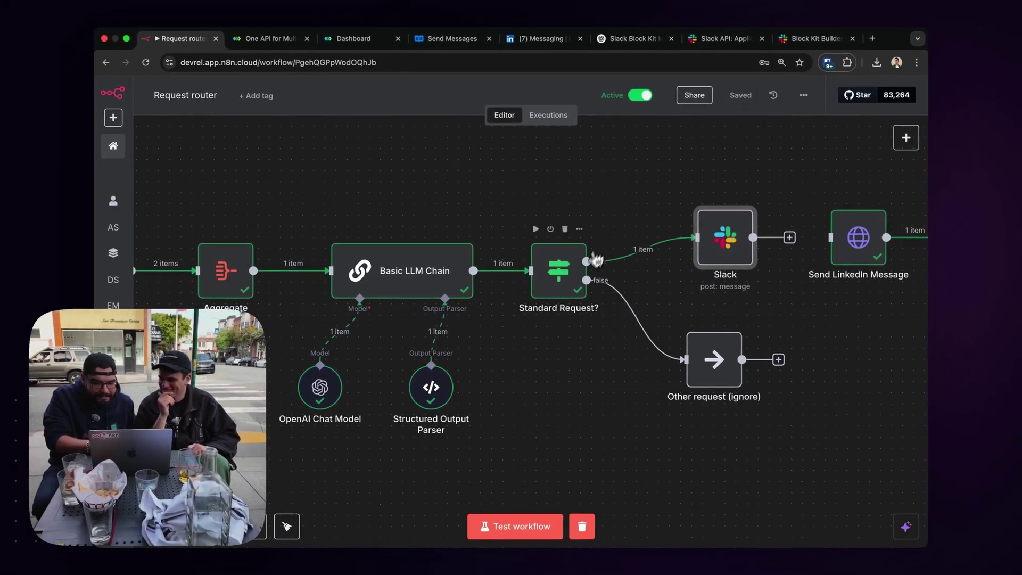
pyautogui.click(430, 275)
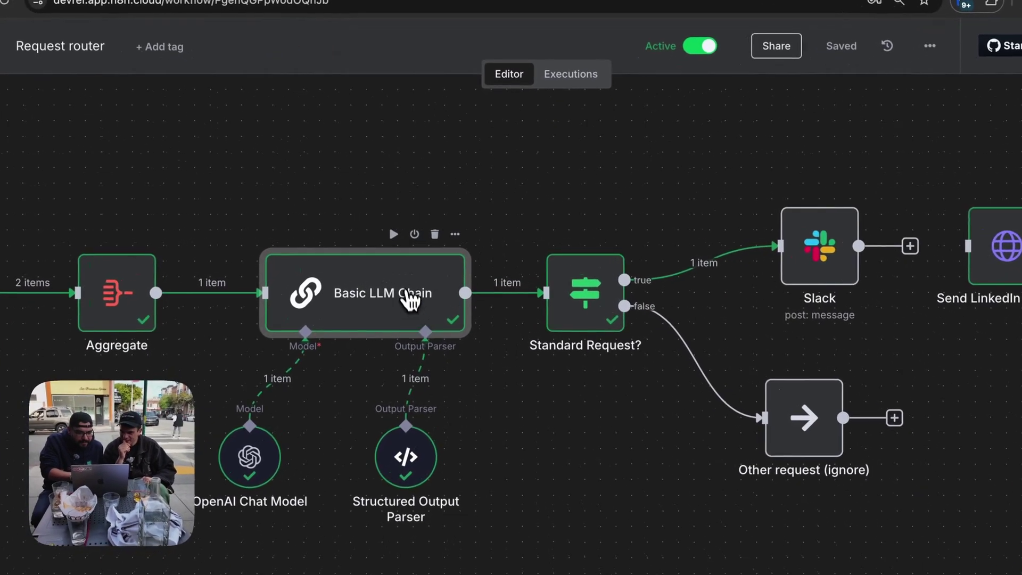
pyautogui.click(455, 234)
pyautogui.click(474, 359)
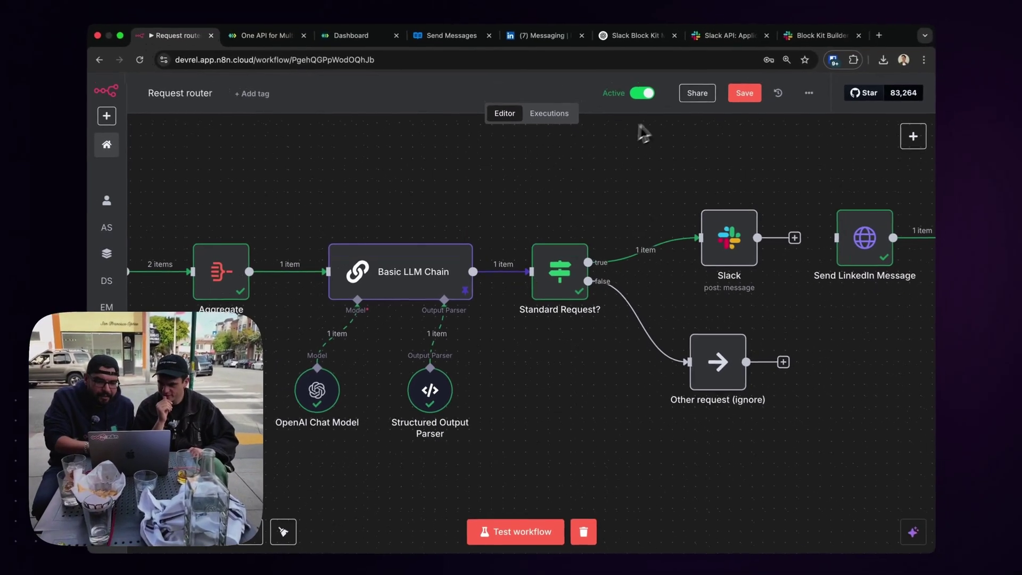
pyautogui.click(732, 101)
pyautogui.click(702, 196)
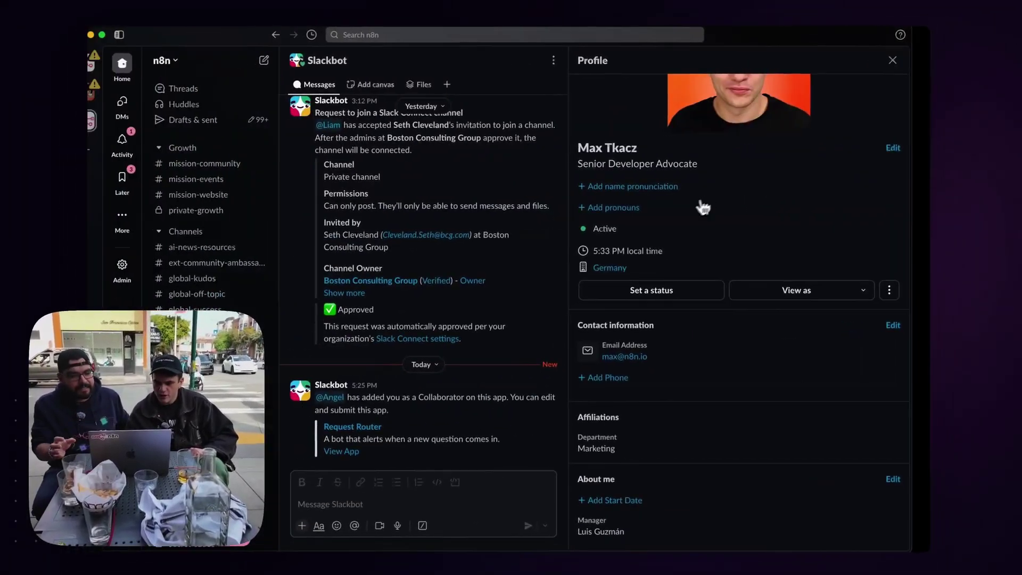
# In the Request Router DM, add a new line 'LEGGO' to the LinkedIn reply and approve it.
pyautogui.scroll(-10, 276, 464)
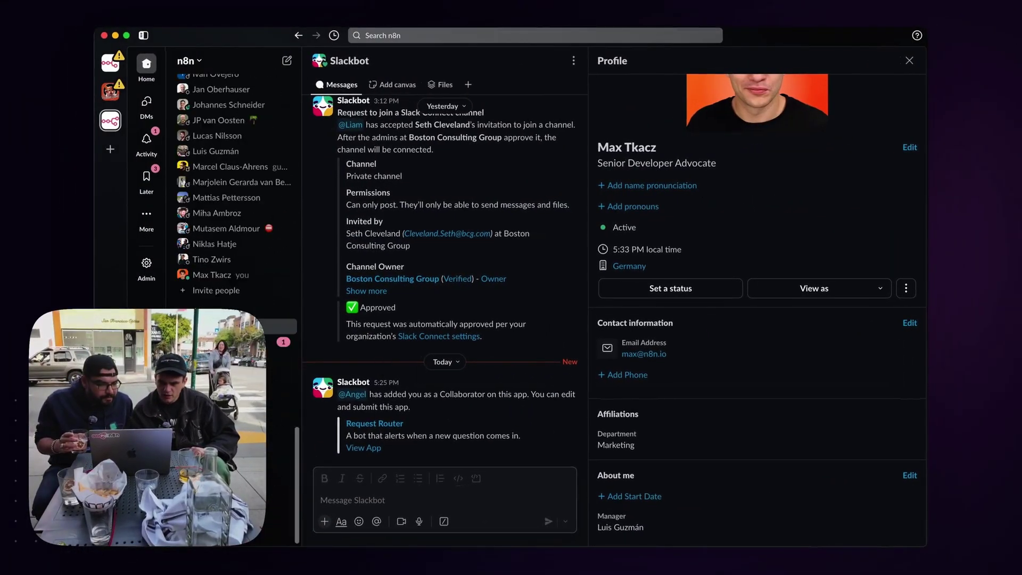
pyautogui.click(239, 326)
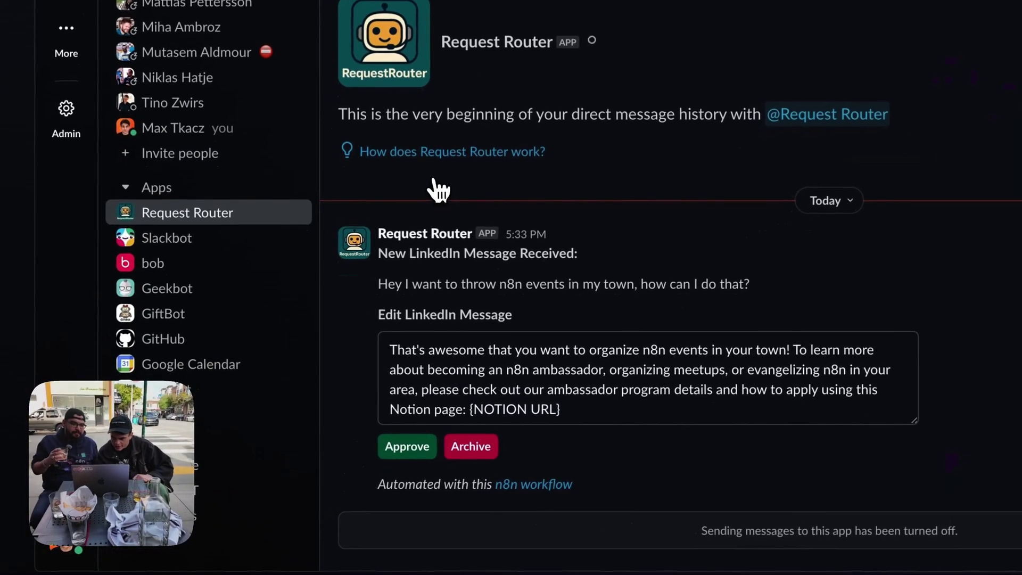
pyautogui.click(590, 405)
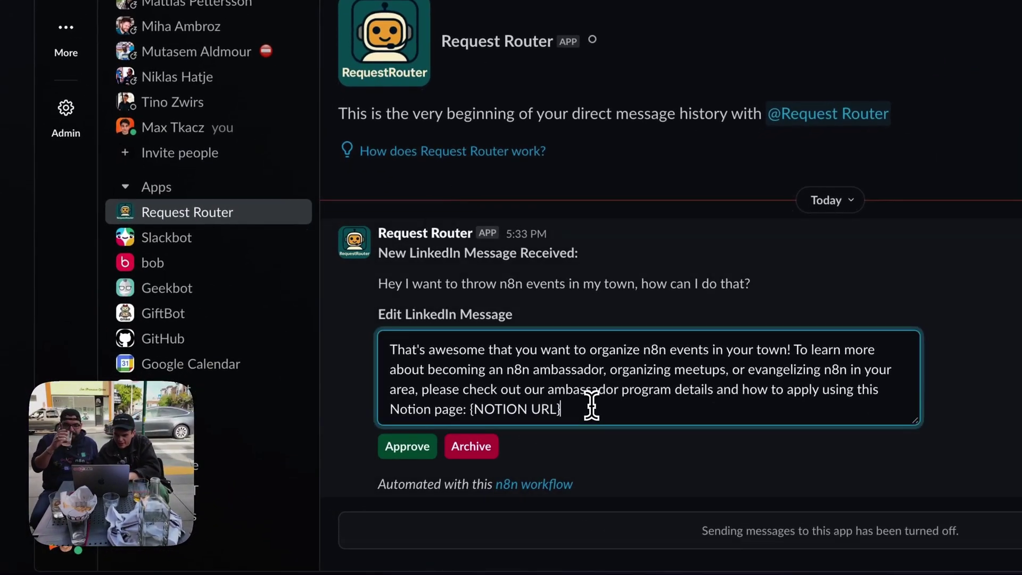
pyautogui.press('Return')
pyautogui.write('LEGGO')
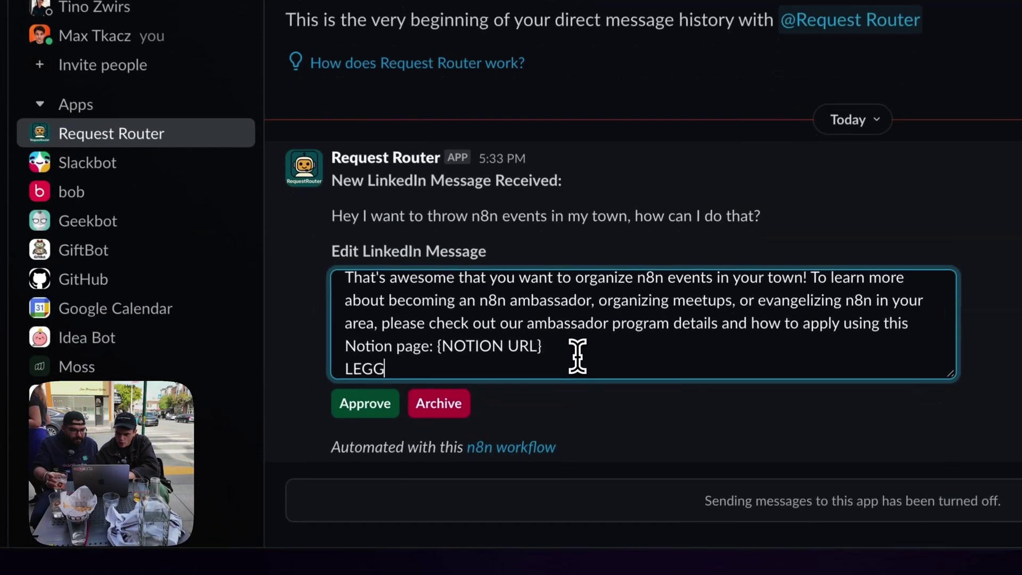
pyautogui.click(373, 408)
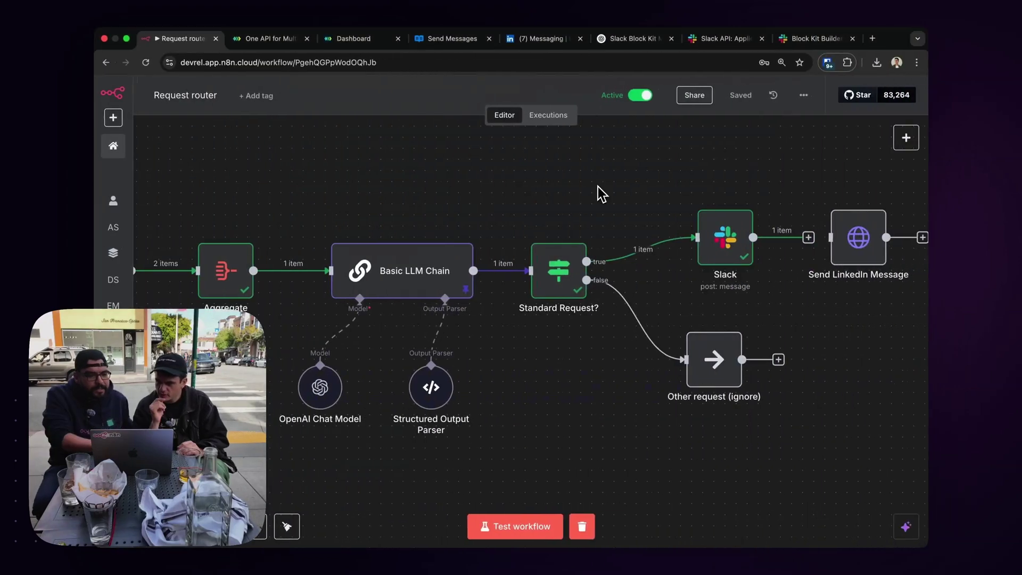
pyautogui.scroll(5, 598, 186)
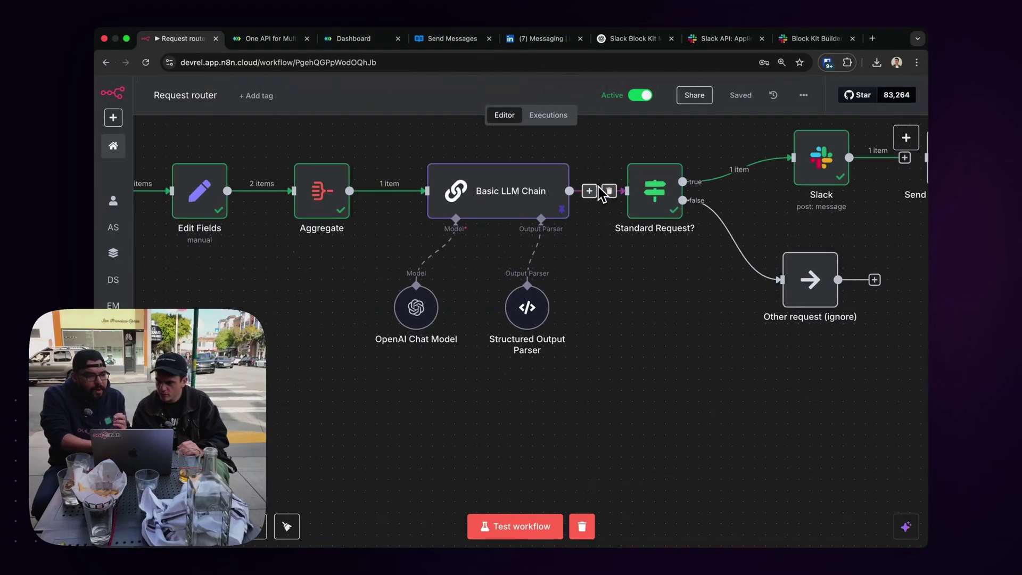
# Add a second On webhook call trigger, Webhook1, and place it below the original Webhook node.
pyautogui.hscroll(-10, 407, 314)
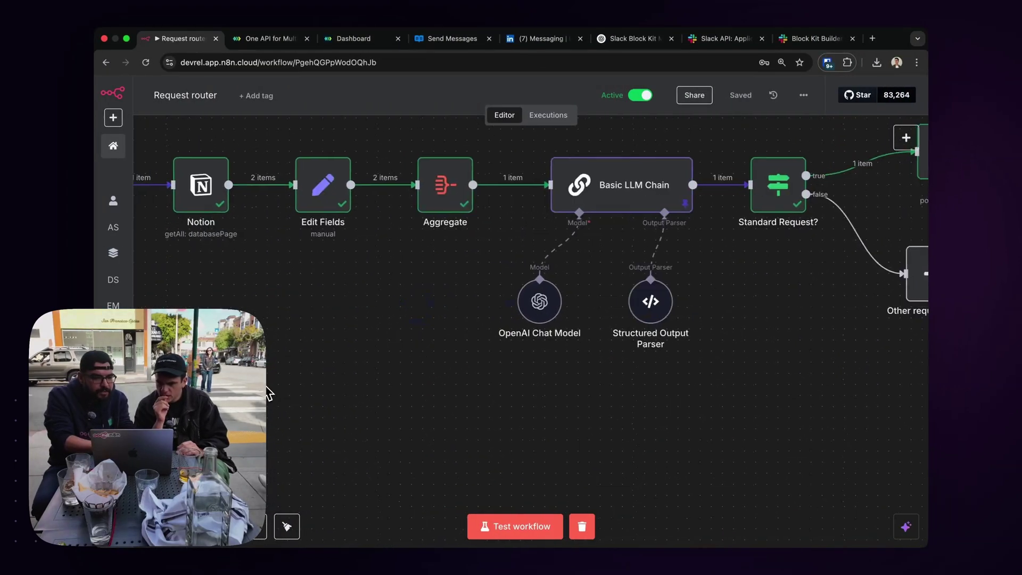
pyautogui.click(905, 138)
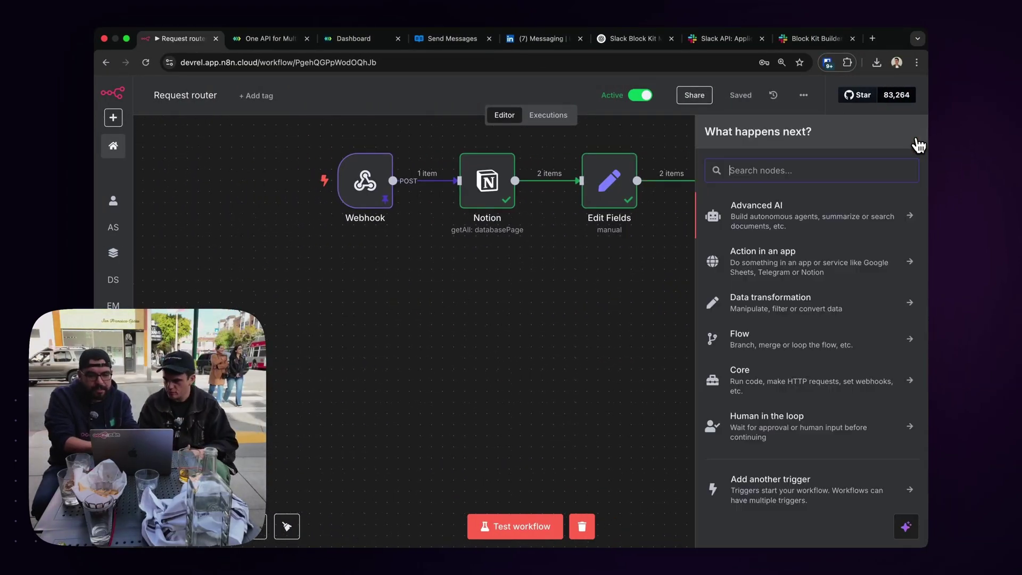
pyautogui.click(772, 492)
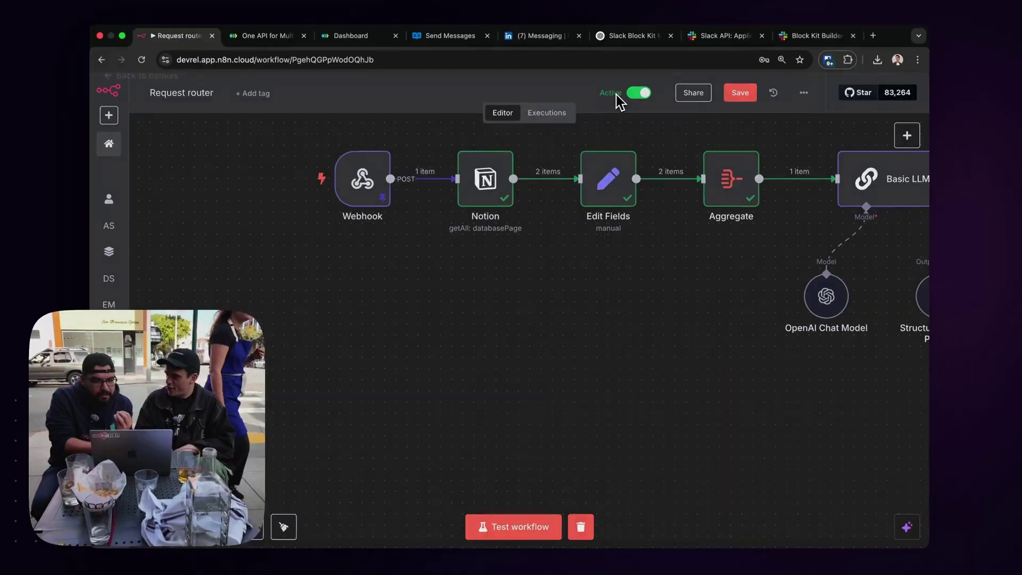
pyautogui.scroll(-5, 697, 284)
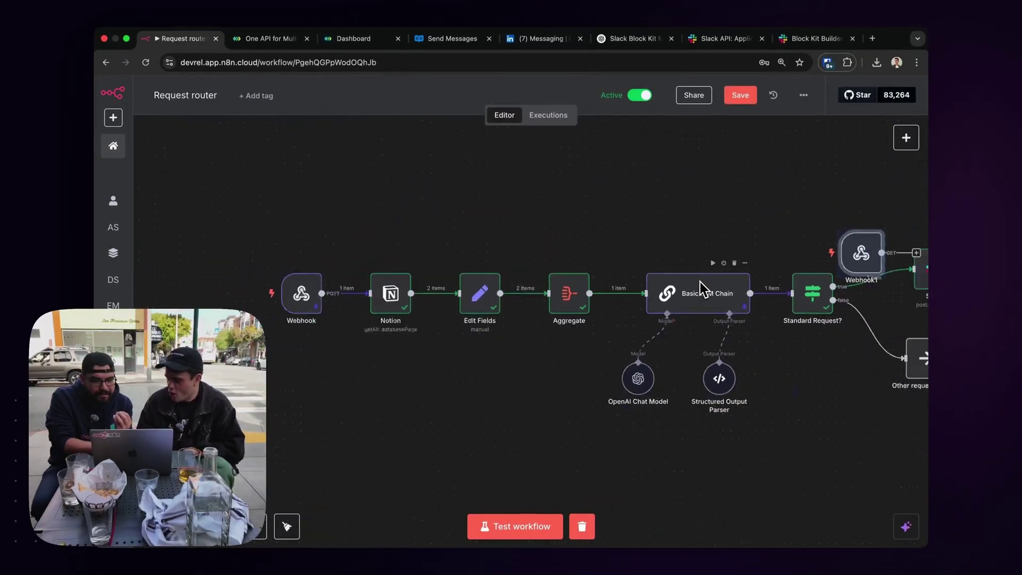
pyautogui.moveTo(826, 277); pyautogui.dragTo(399, 426)
pyautogui.click(871, 38)
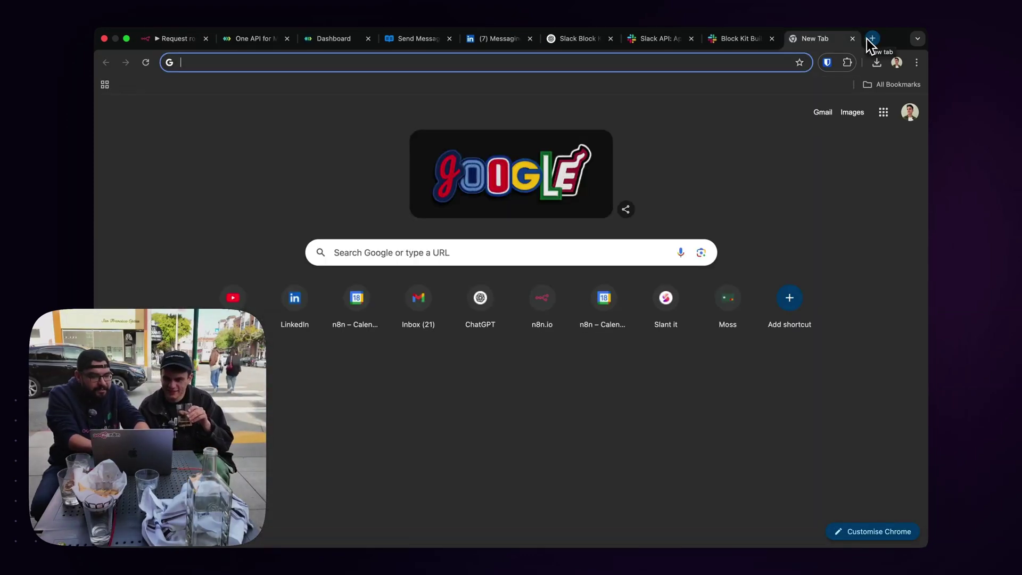
# Copy the Receive DMs and Verify Webhook nodes from n8n's IT Ops AI SlackBot template canvas.
pyautogui.write('knowledge-base/')
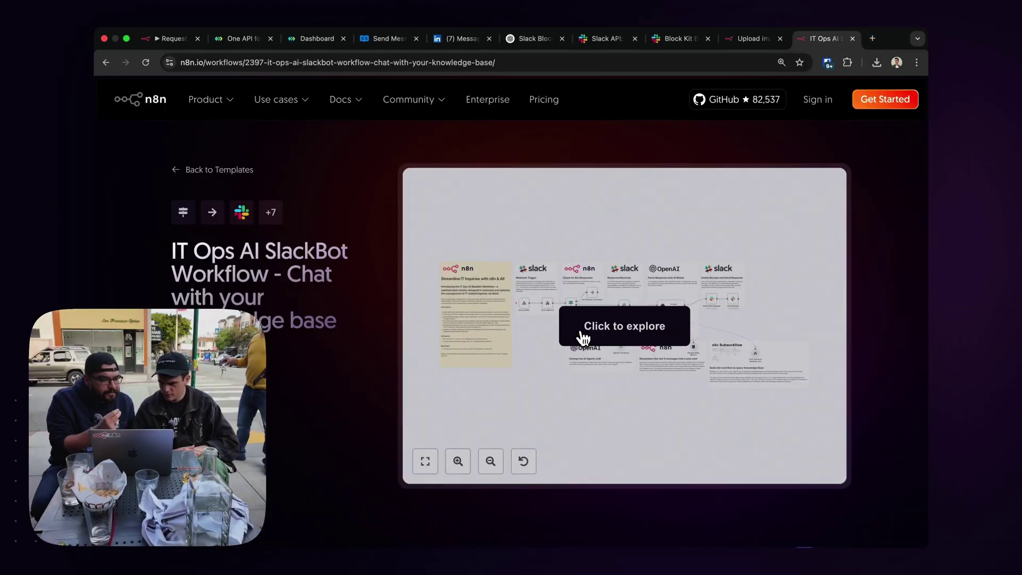
pyautogui.click(584, 338)
pyautogui.scroll(5, 542, 330)
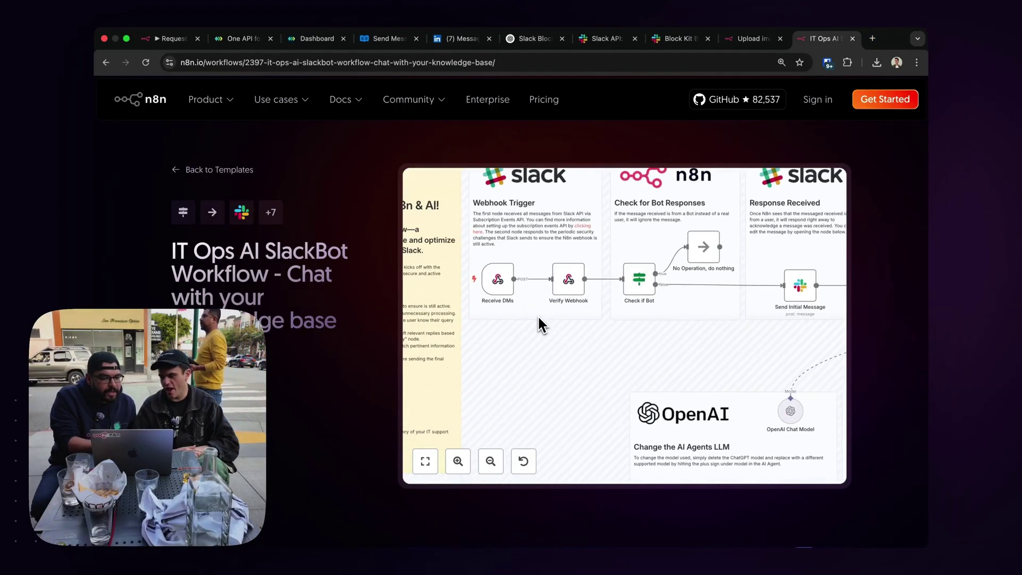
pyautogui.moveTo(623, 369); pyautogui.dragTo(473, 253)
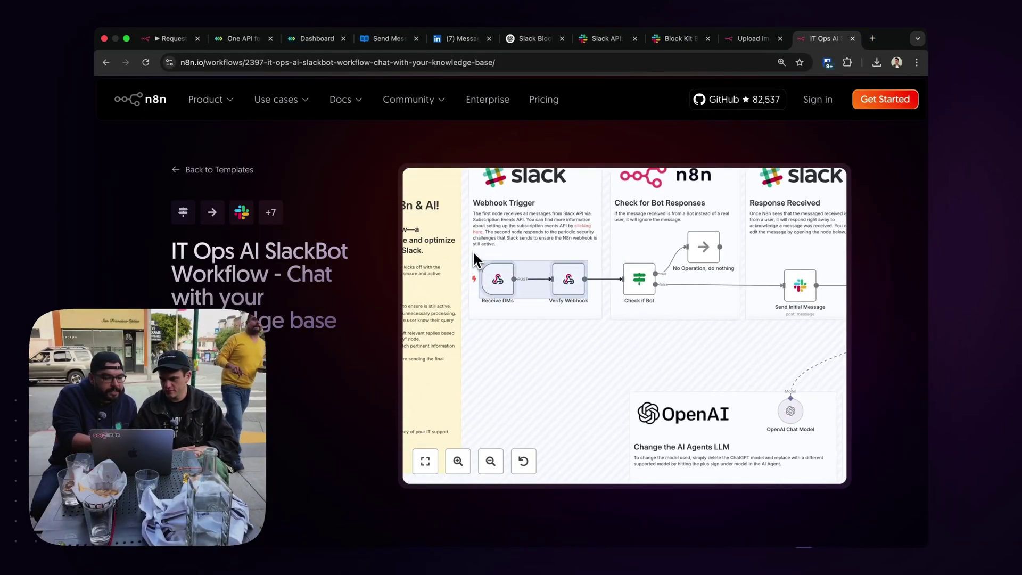
pyautogui.hotkey('ctrl', 'c')
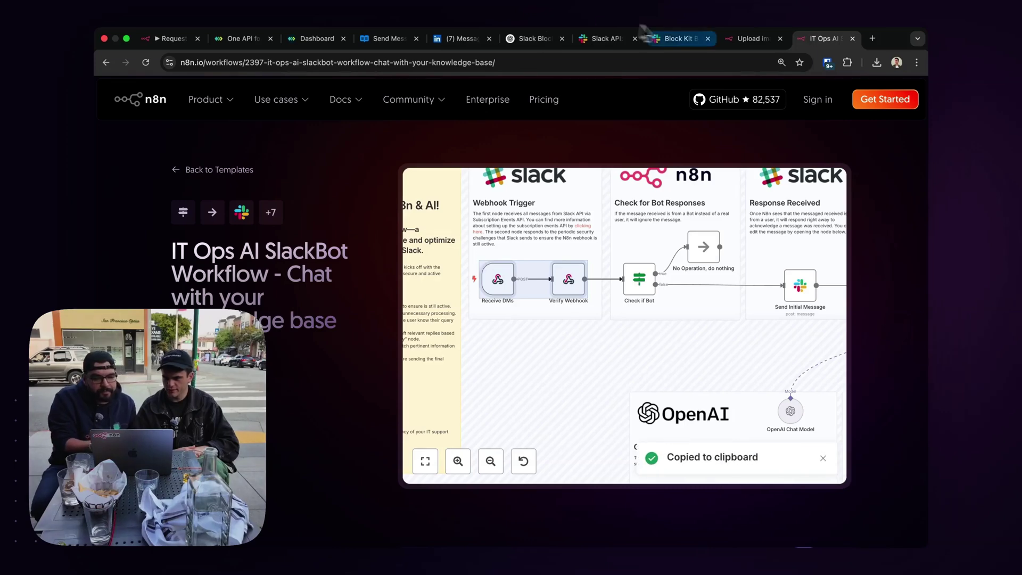
pyautogui.click(158, 39)
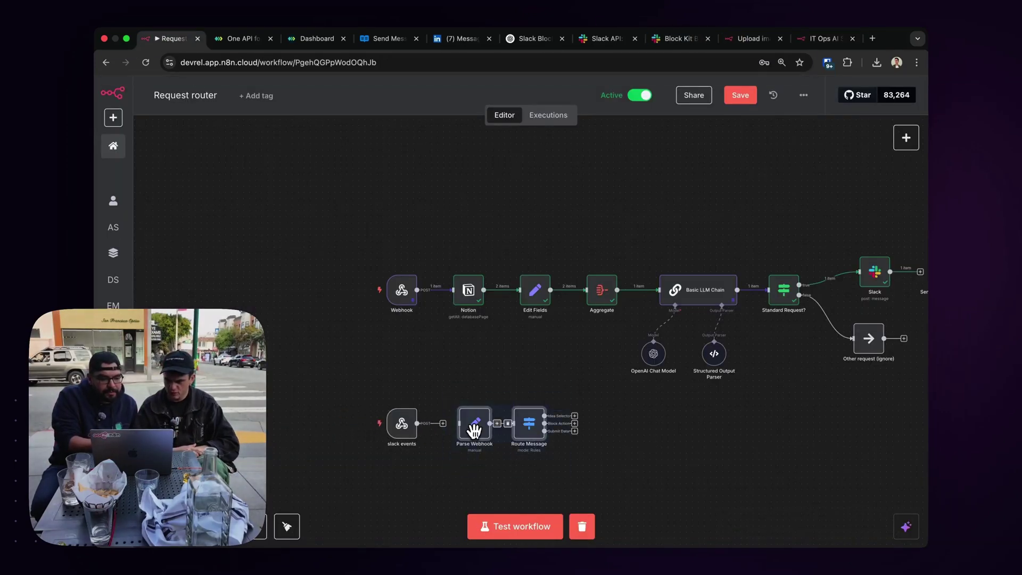
# Paste the template nodes and place Verify Webhook right after slack events.
pyautogui.hotkey('ctrl', 'v')
pyautogui.moveTo(589, 433); pyautogui.dragTo(457, 451)
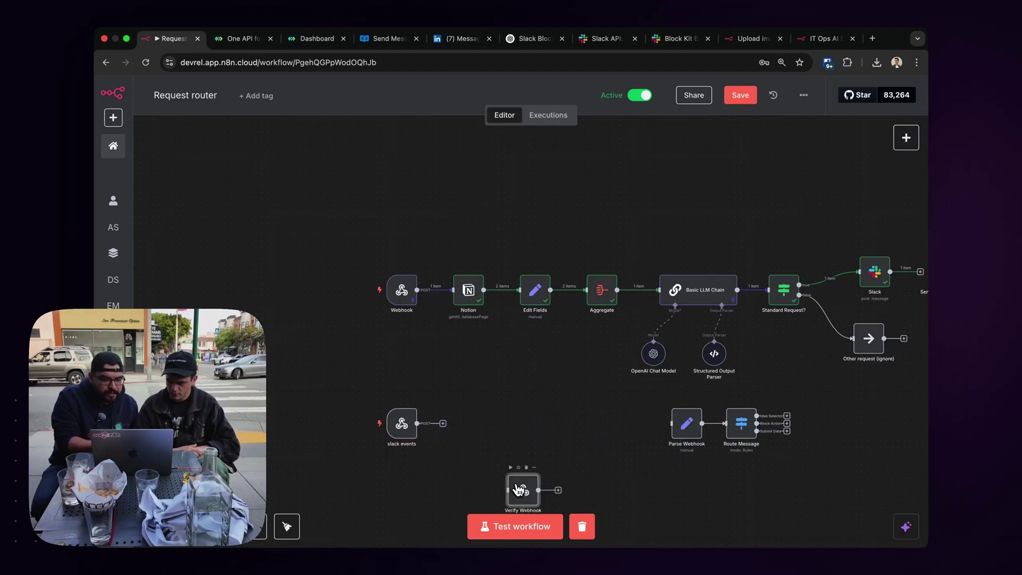
pyautogui.moveTo(515, 485); pyautogui.dragTo(468, 424)
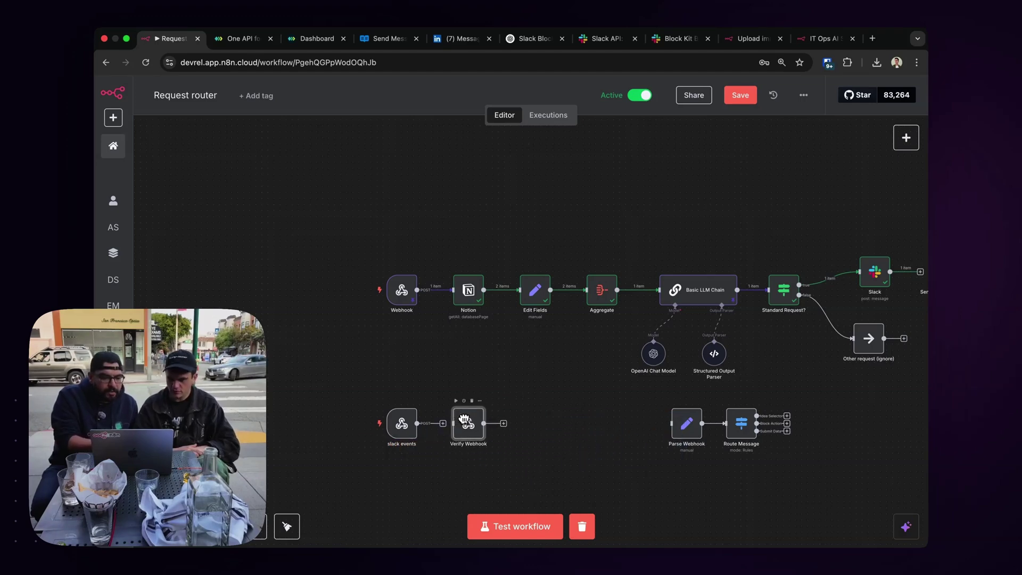
# Set slack events' Respond option to Using 'Respond to Webhook' Node.
pyautogui.doubleClick(403, 424)
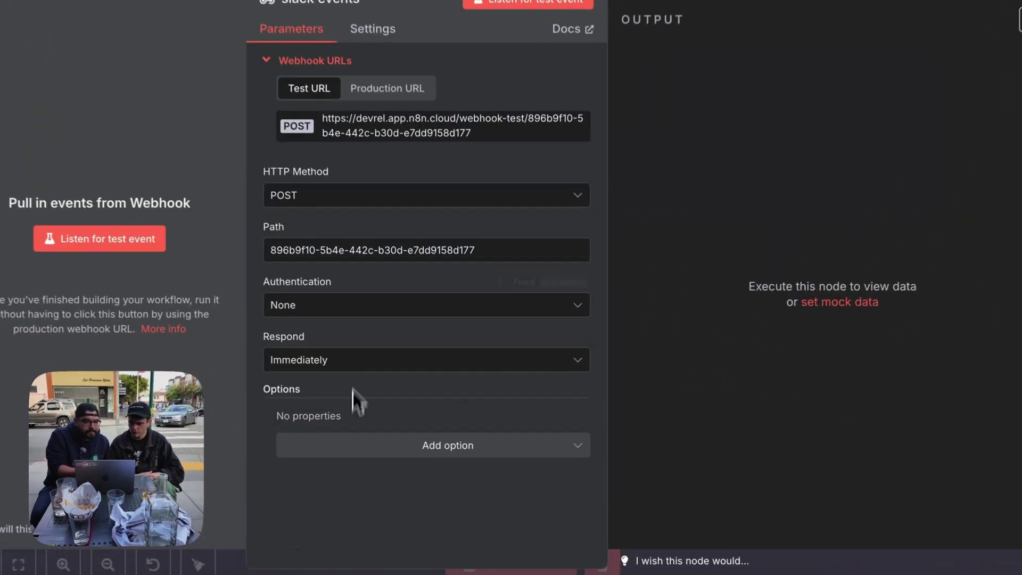
pyautogui.click(416, 316)
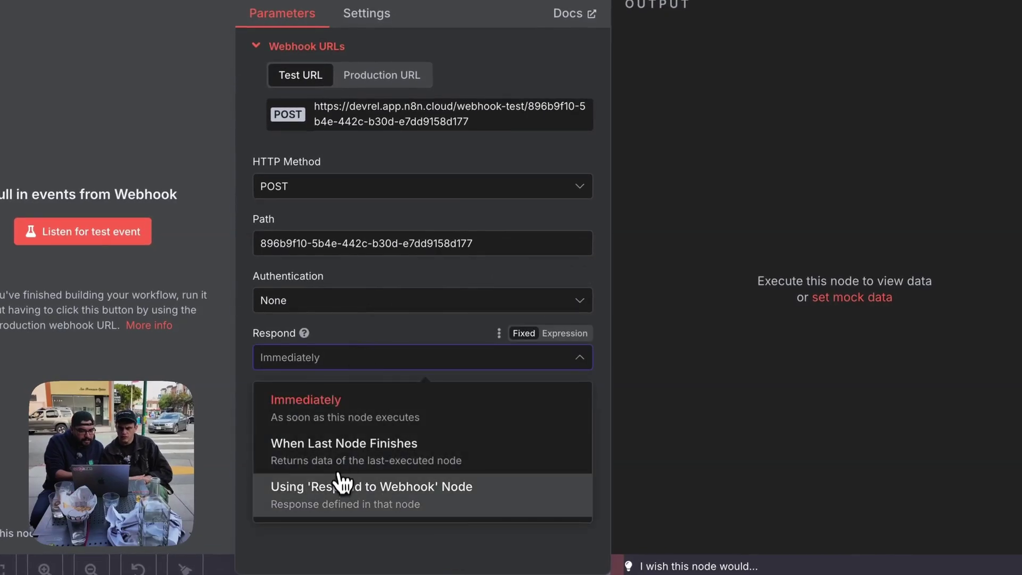
pyautogui.click(340, 489)
pyautogui.press('Escape')
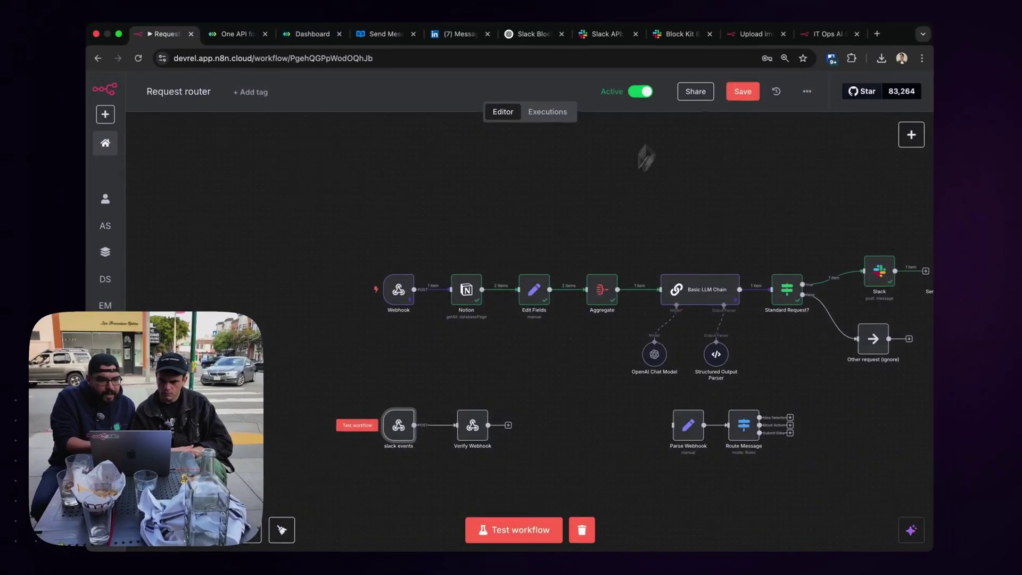
pyautogui.doubleClick(486, 436)
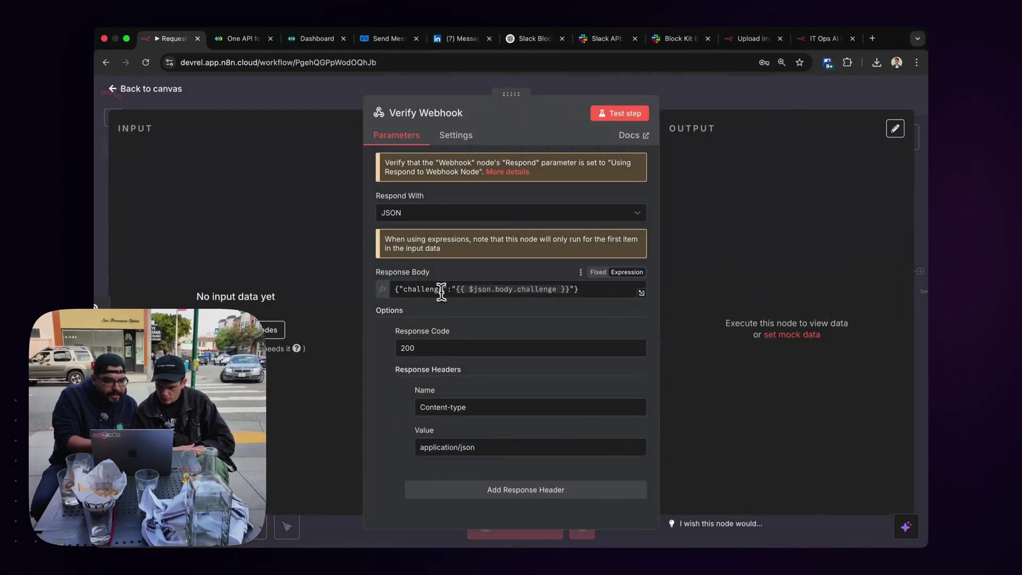
# Review Verify Webhook's response body expression that echoes the challenge value.
pyautogui.doubleClick(434, 289)
pyautogui.click(481, 313)
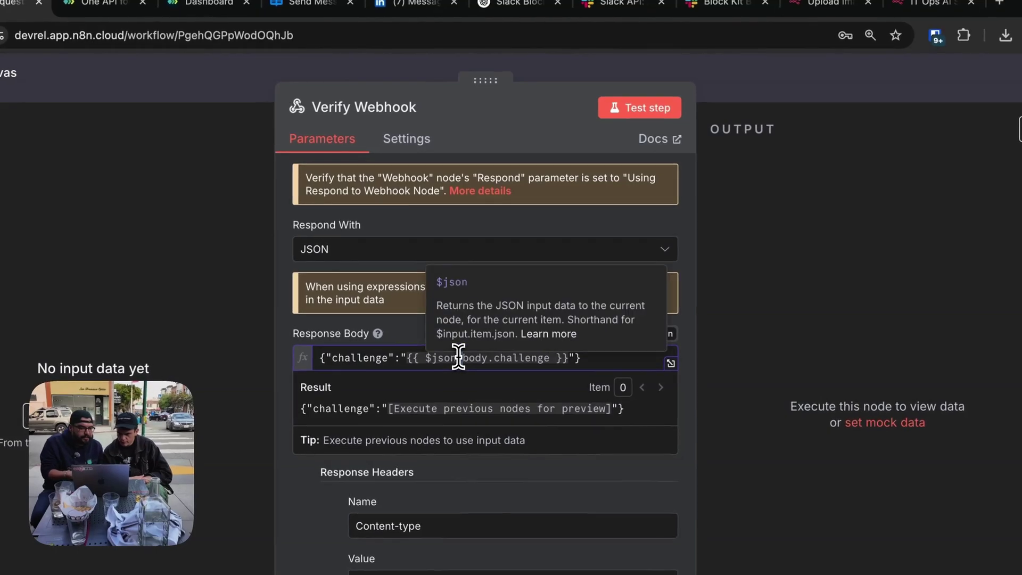
pyautogui.press('Escape')
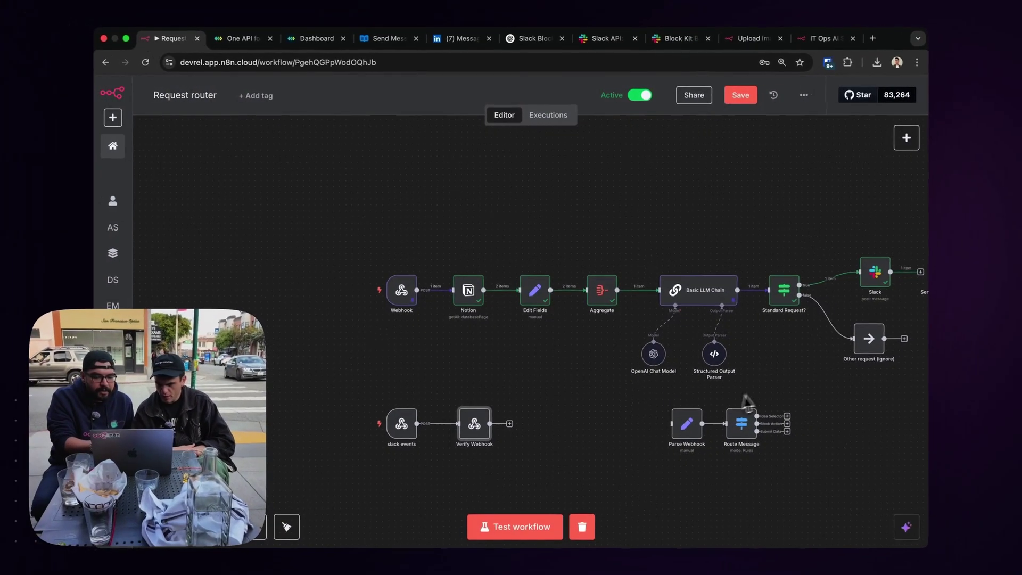
# Move Parse Webhook and Route Message beside Verify Webhook, connect them, and save.
pyautogui.moveTo(769, 387); pyautogui.dragTo(660, 475)
pyautogui.moveTo(693, 415); pyautogui.dragTo(531, 423)
pyautogui.click(480, 387)
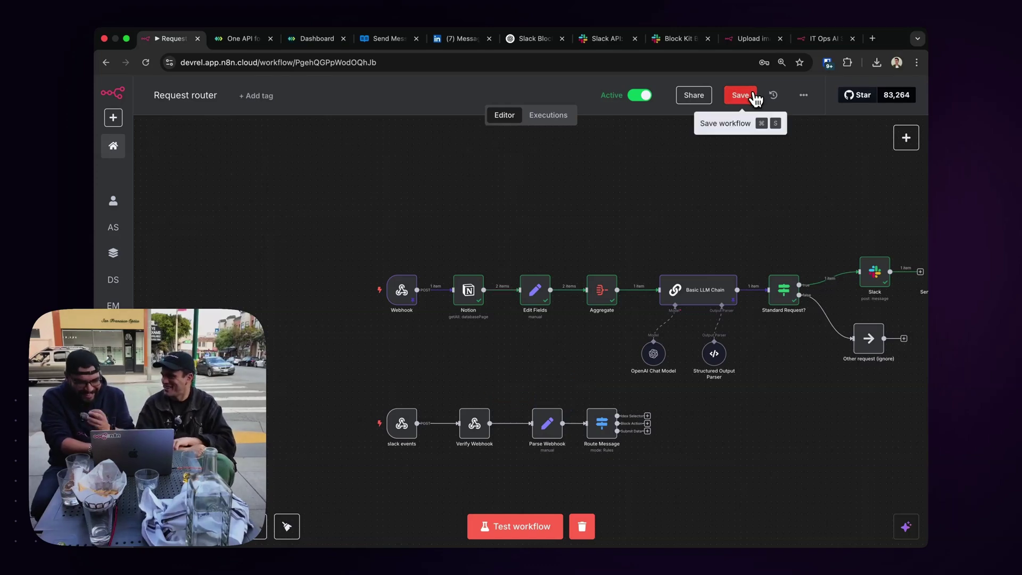
pyautogui.click(740, 95)
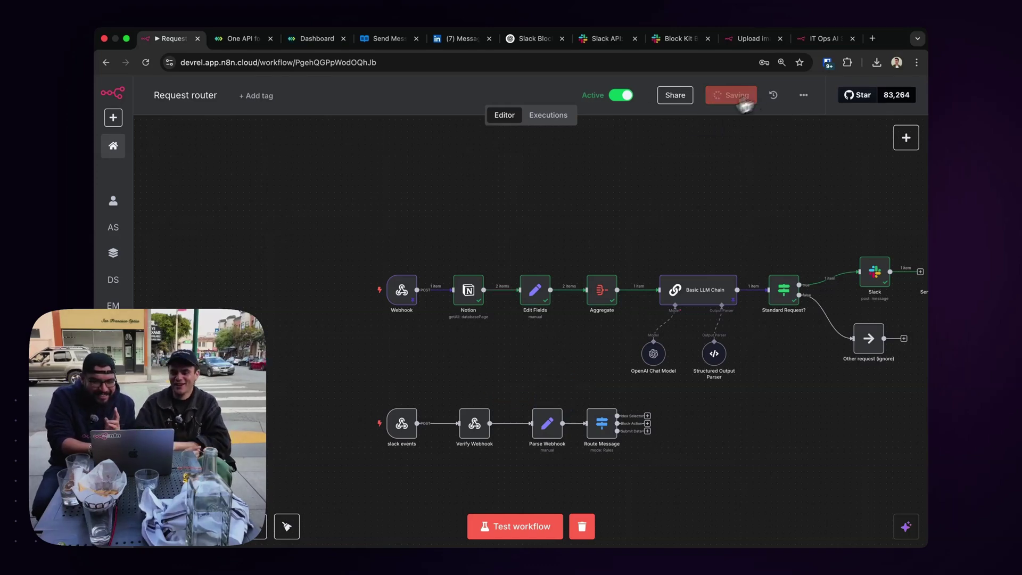
# Deactivate the original Webhook, unlink Verify Webhook from Parse Webhook, save, and reveal slack events' production URL.
pyautogui.click(397, 268)
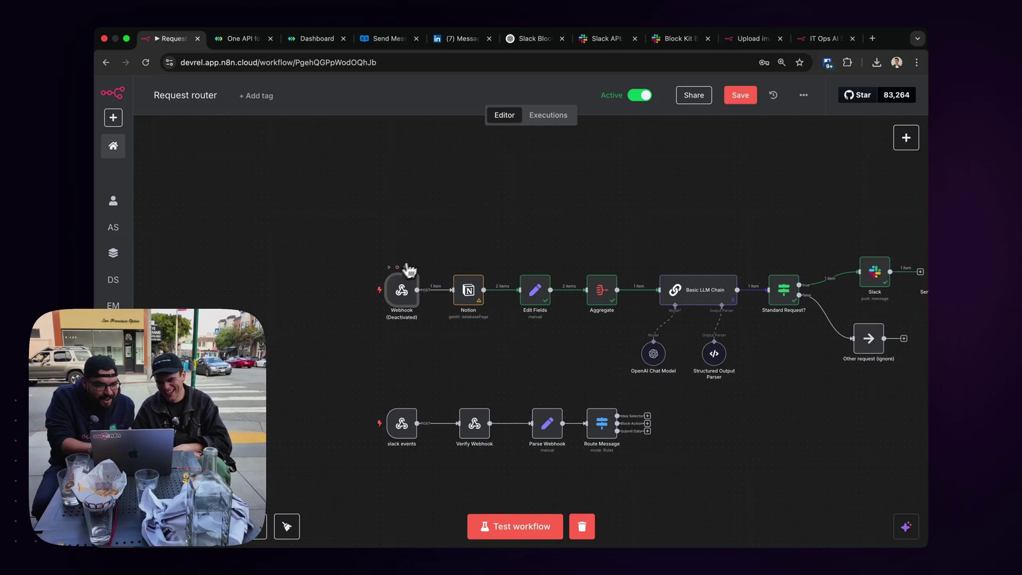
pyautogui.click(733, 105)
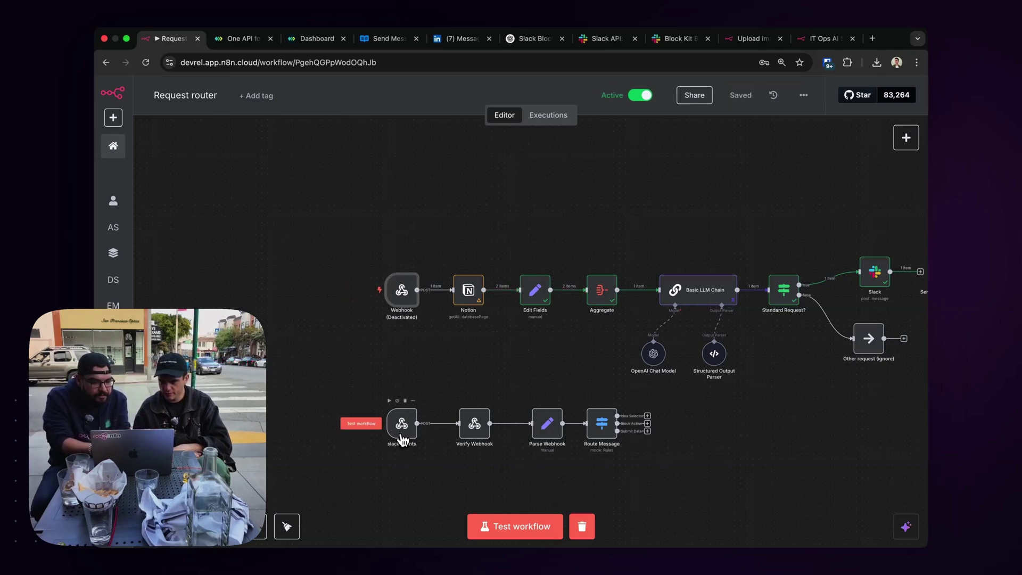
pyautogui.moveTo(532, 423); pyautogui.dragTo(529, 403)
pyautogui.click(735, 104)
pyautogui.doubleClick(408, 417)
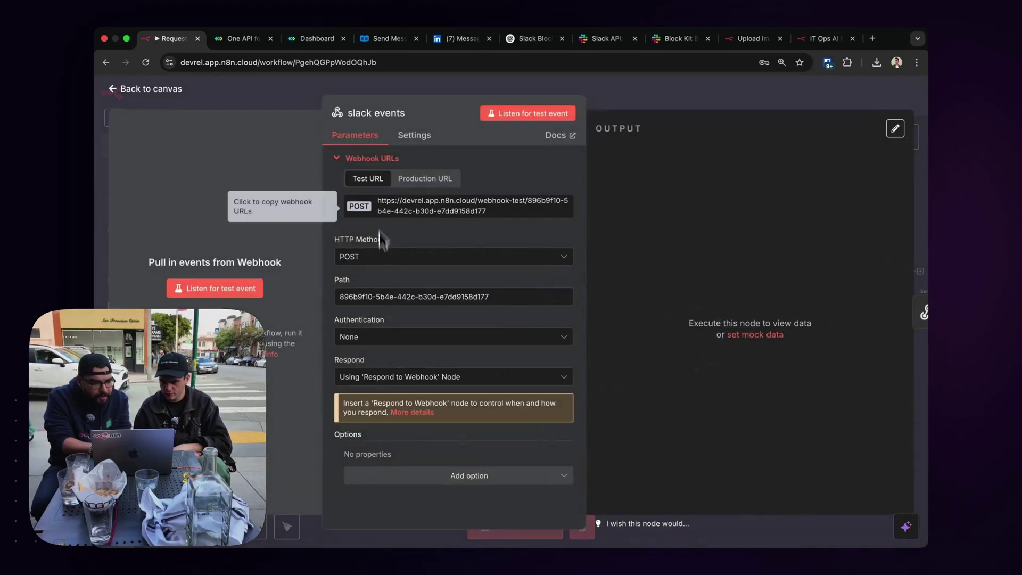
pyautogui.click(425, 178)
# Paste the slack events production URL as Request Router's Slack interactivity Request URL and save changes.
pyautogui.click(406, 209)
pyautogui.click(680, 38)
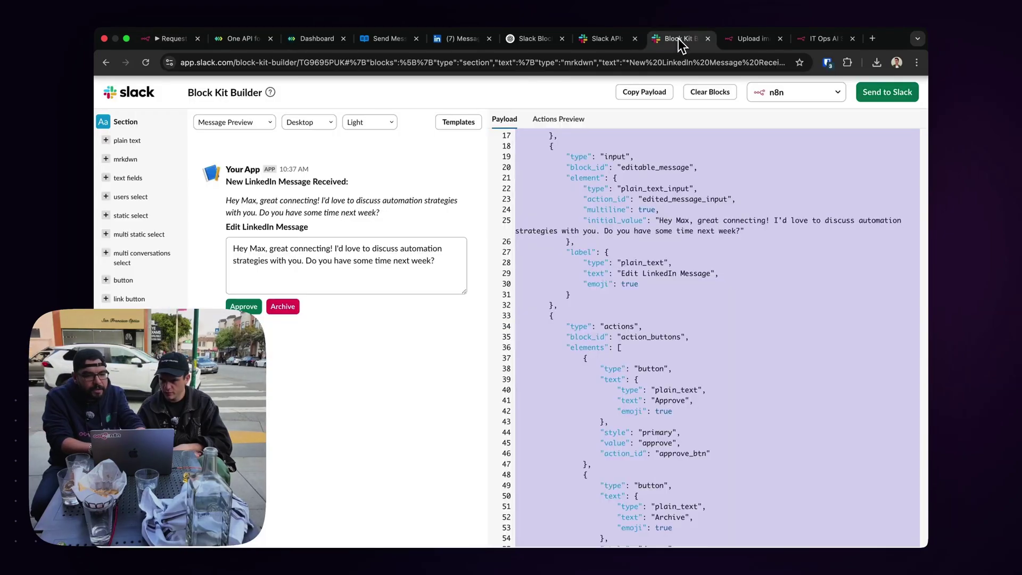
pyautogui.click(607, 38)
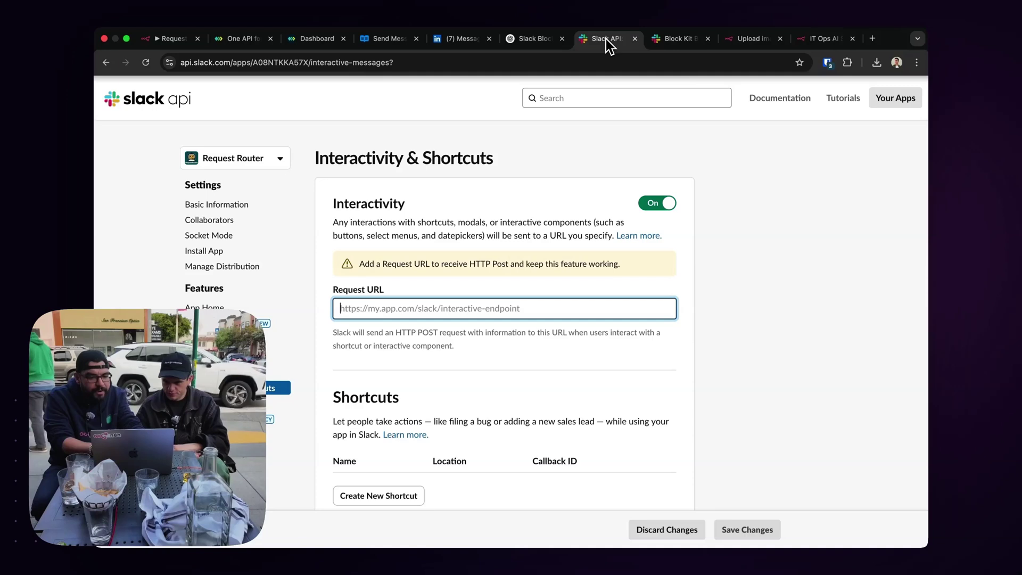
pyautogui.press('super+v')
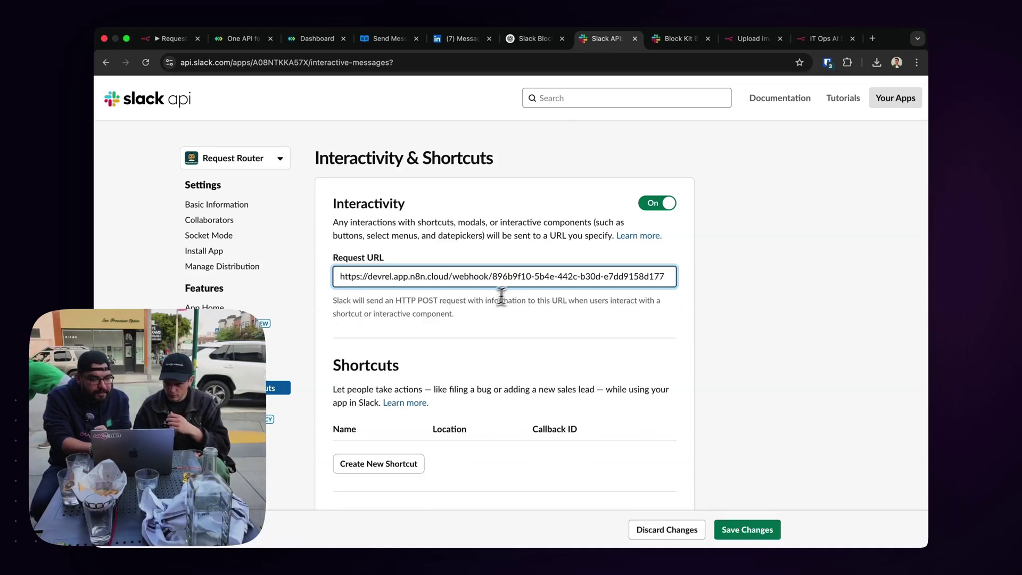
pyautogui.click(730, 529)
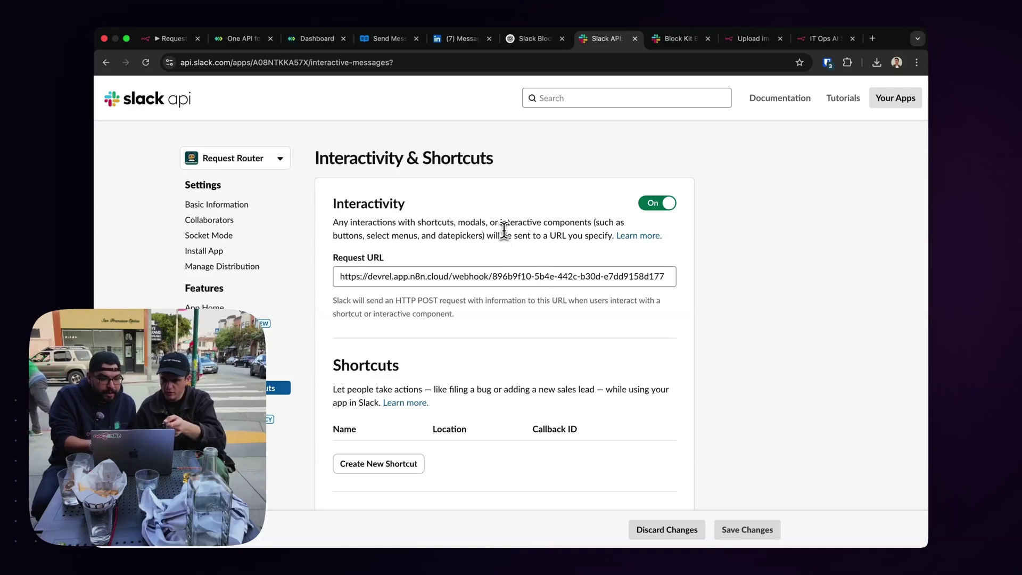
pyautogui.click(181, 40)
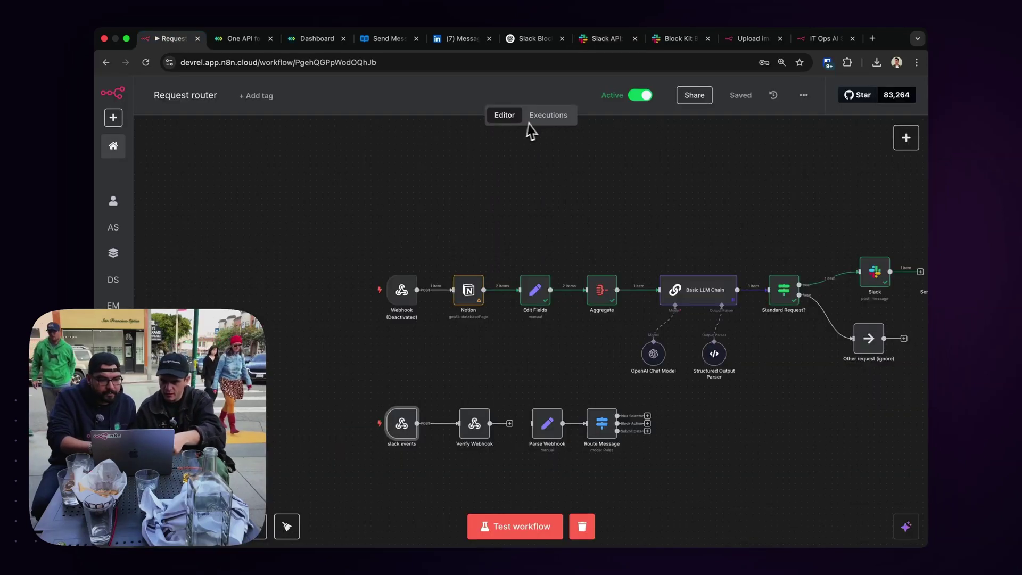
# Review Request router's executions (latest run succeeded in 453ms), revisit Slack API settings, and show all windows.
pyautogui.click(541, 120)
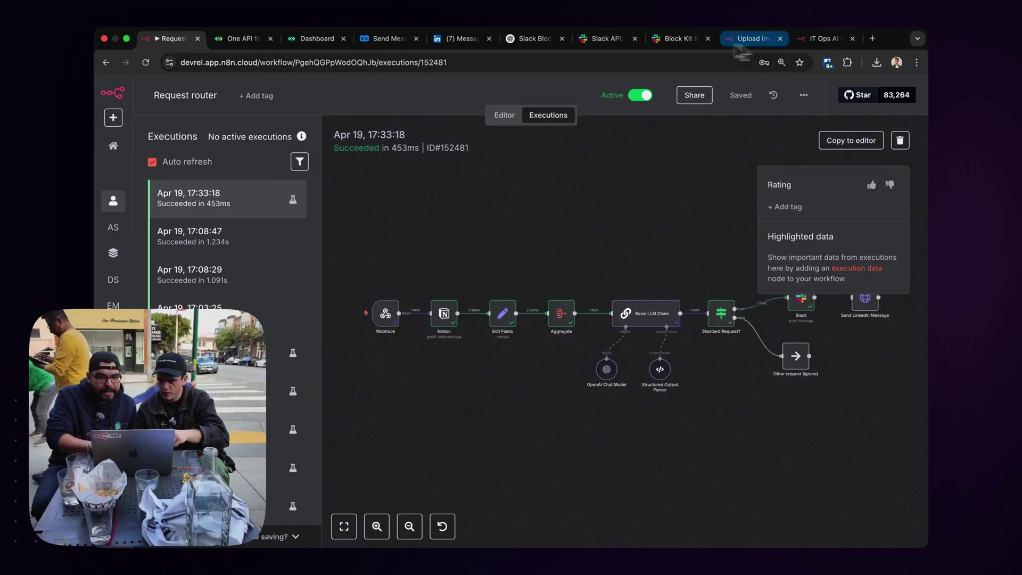
pyautogui.click(598, 40)
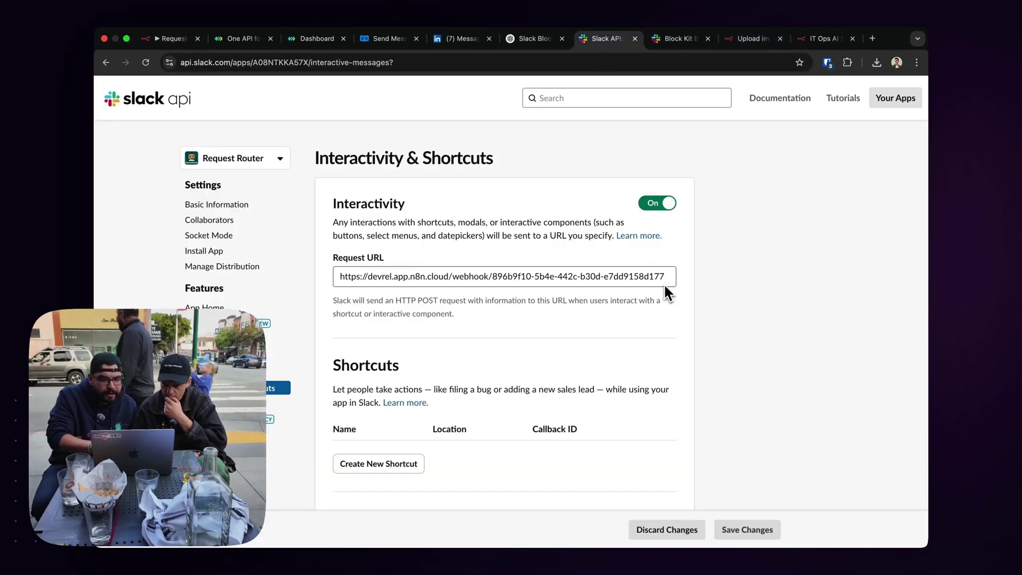
pyautogui.doubleClick(616, 301)
pyautogui.tripleClick(616, 301)
pyautogui.click(616, 301)
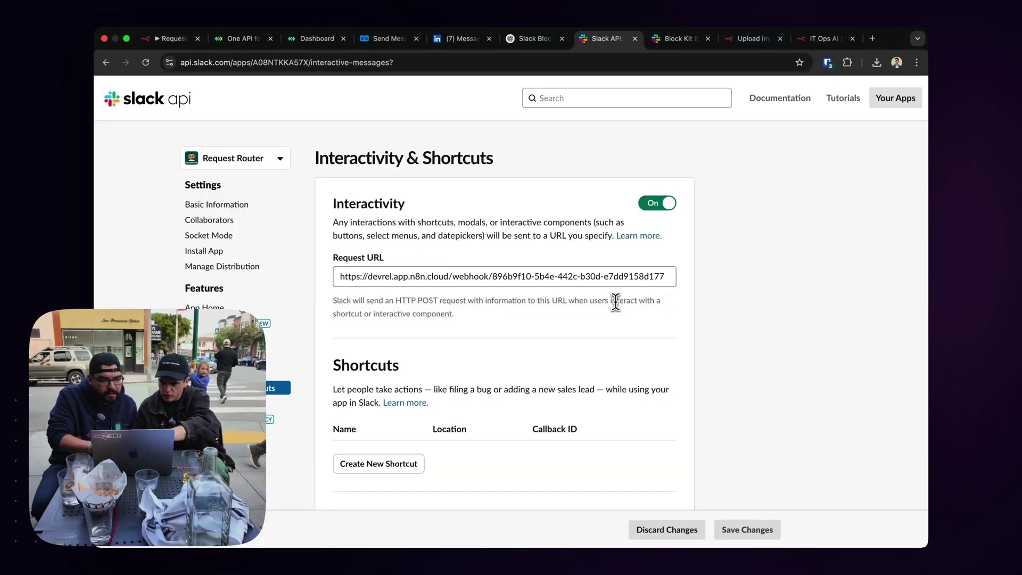
pyautogui.hotkey('ctrl', 'Up')
pyautogui.hotkey('ctrl', 'Up')
pyautogui.hotkey('ctrl', 'Up')
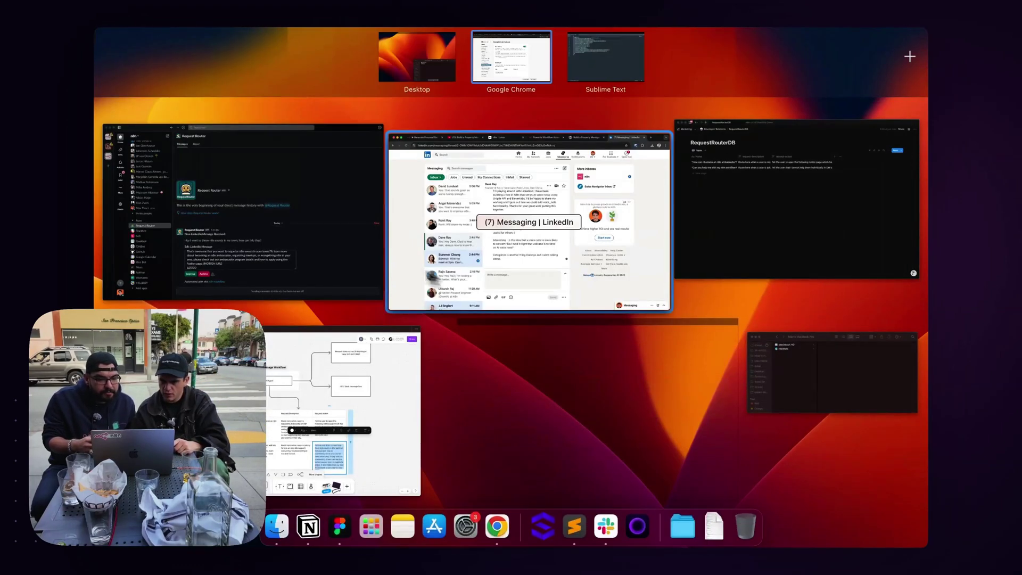
# Look at the Request Router message's Approve and Archive buttons in Slack, then return to Chrome's Slack API tab.
pyautogui.click(326, 251)
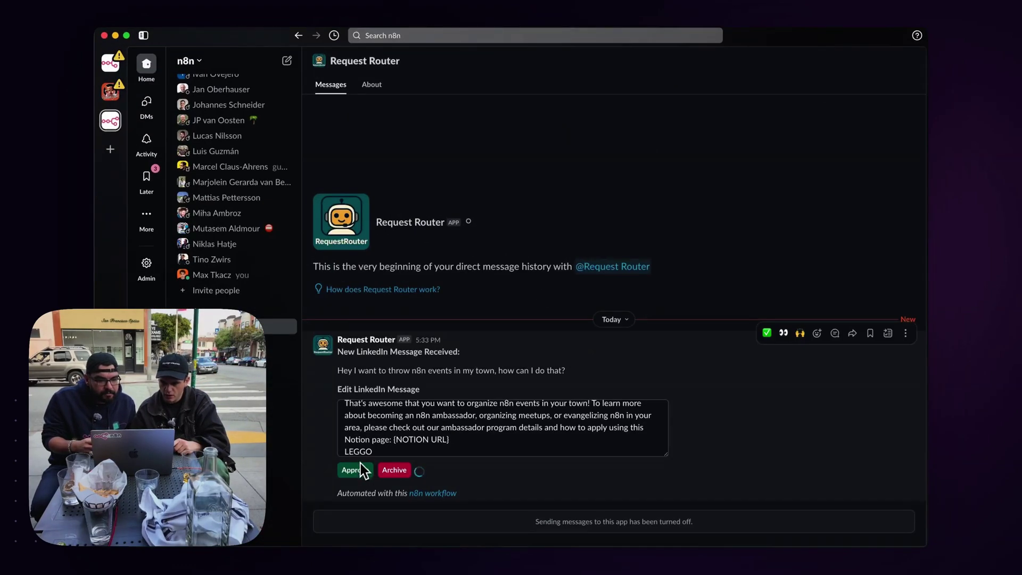
pyautogui.hotkey('ctrl', 'Up')
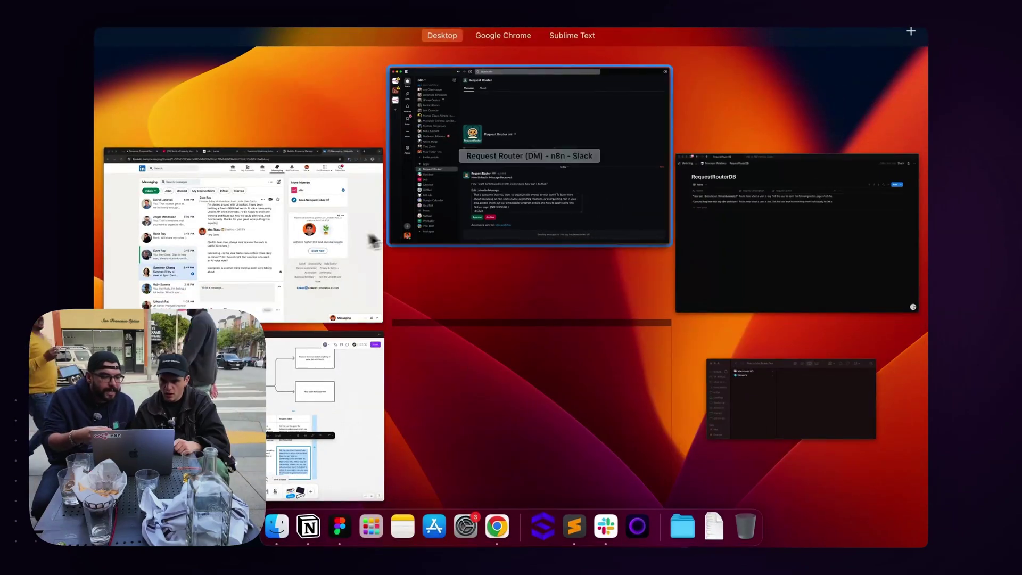
pyautogui.click(318, 235)
pyautogui.hotkey('ctrl', '1')
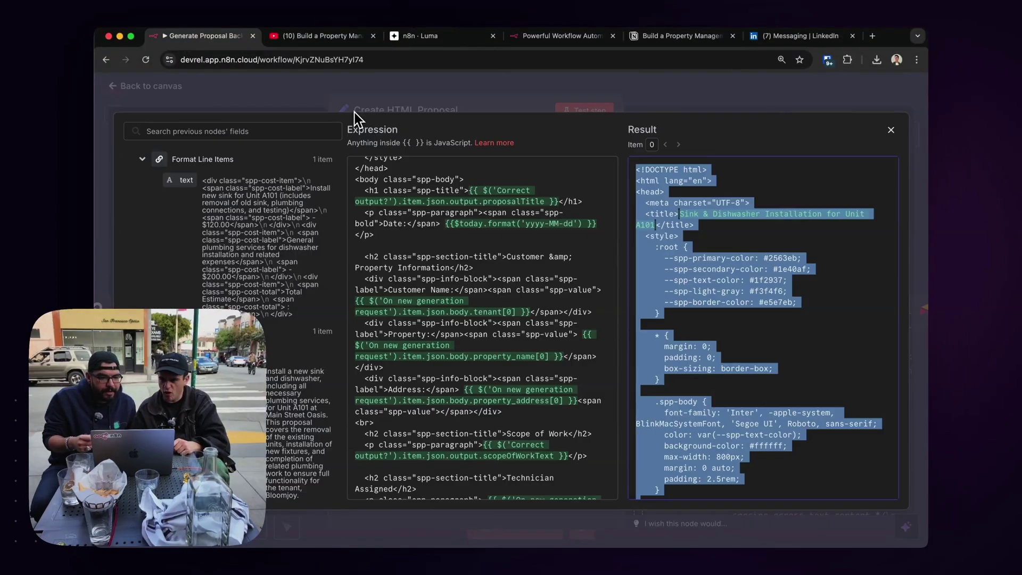
pyautogui.hotkey('ctrl', 'Up')
pyautogui.click(511, 62)
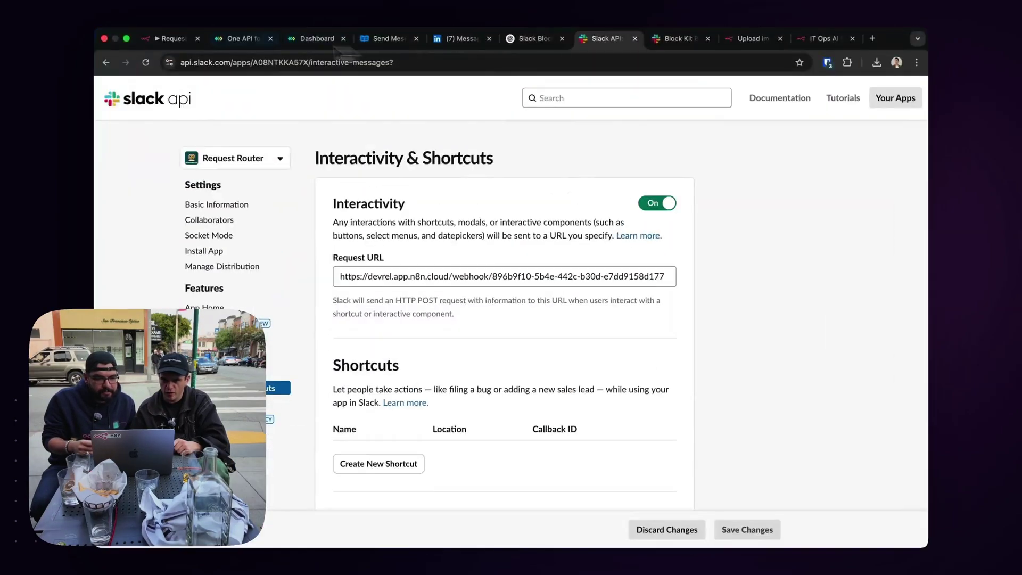
pyautogui.click(166, 39)
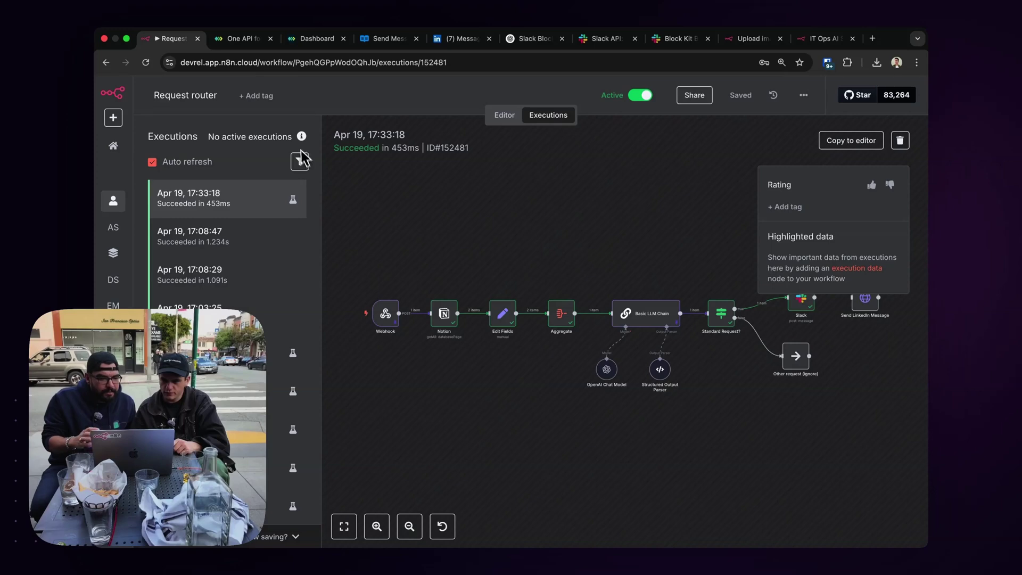
# Refresh executions, open the Apr 19 17:37:50 run, and read the JSON payload slack events received.
pyautogui.click(146, 62)
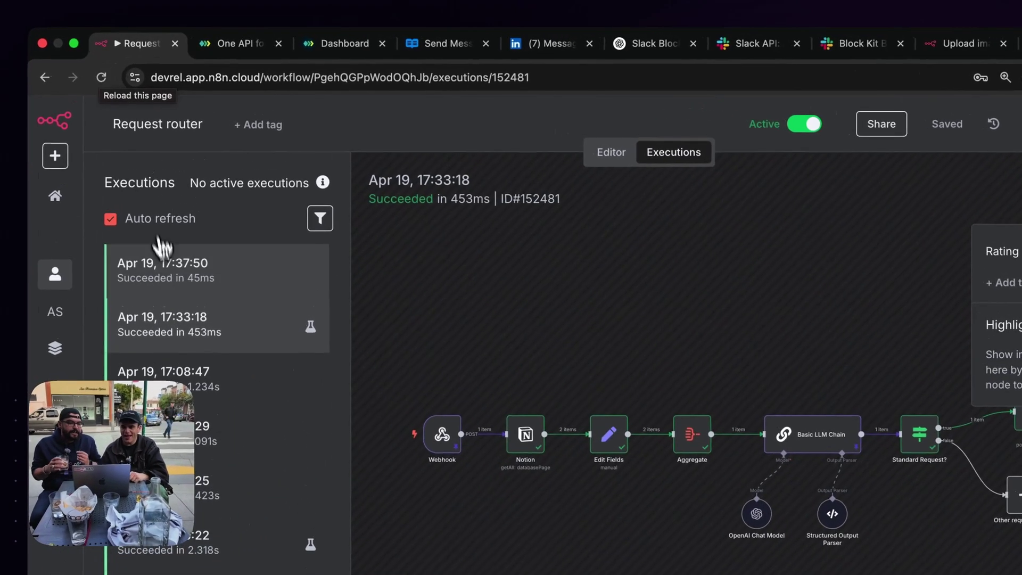
pyautogui.click(170, 285)
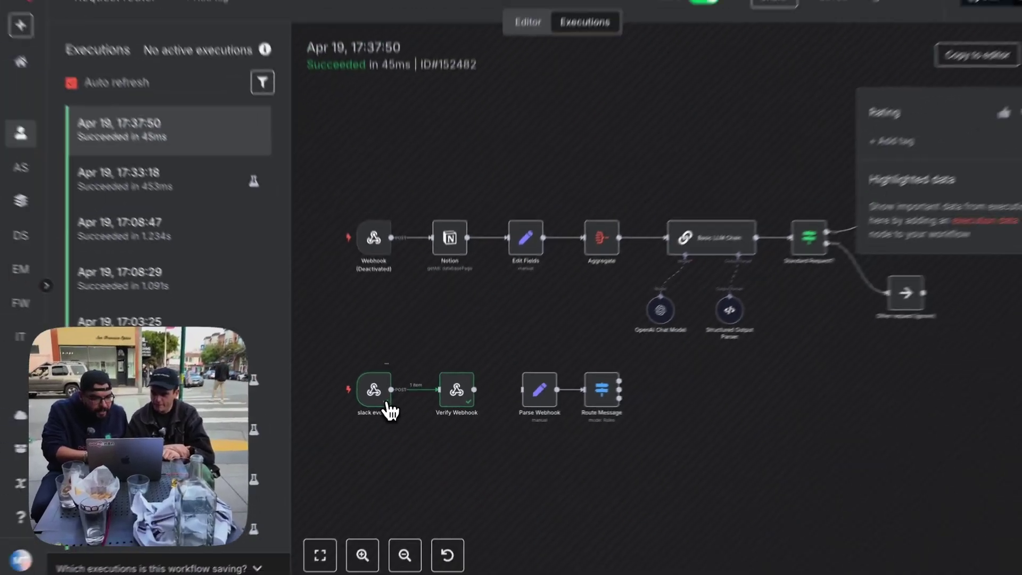
pyautogui.doubleClick(343, 366)
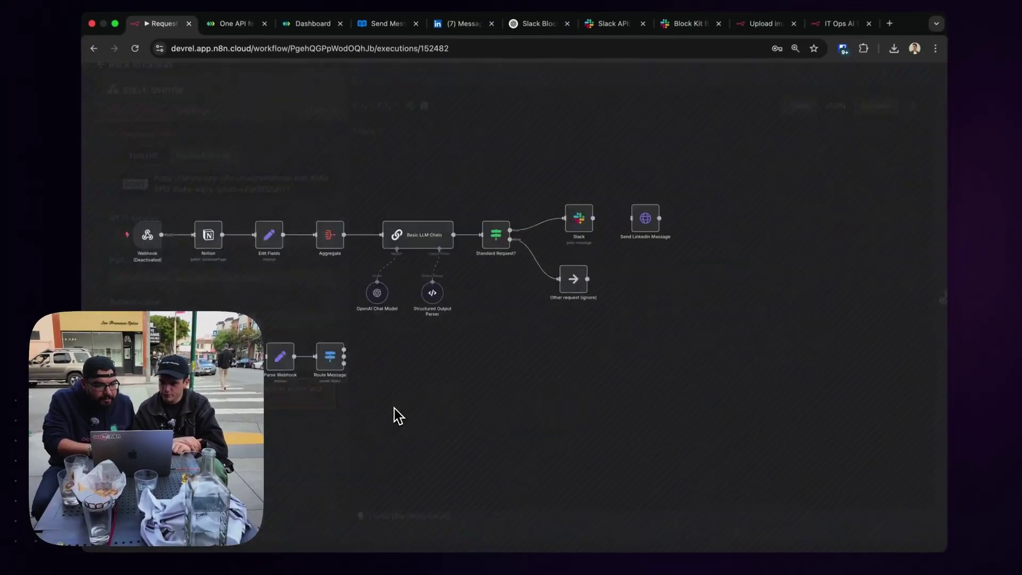
pyautogui.scroll(-15, 420, 319)
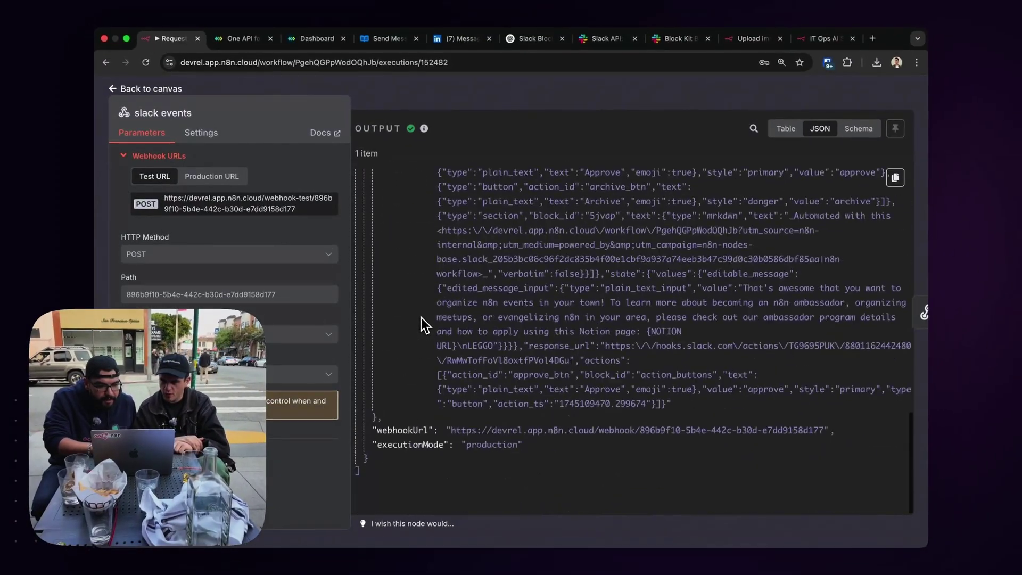
pyautogui.scroll(15, 421, 317)
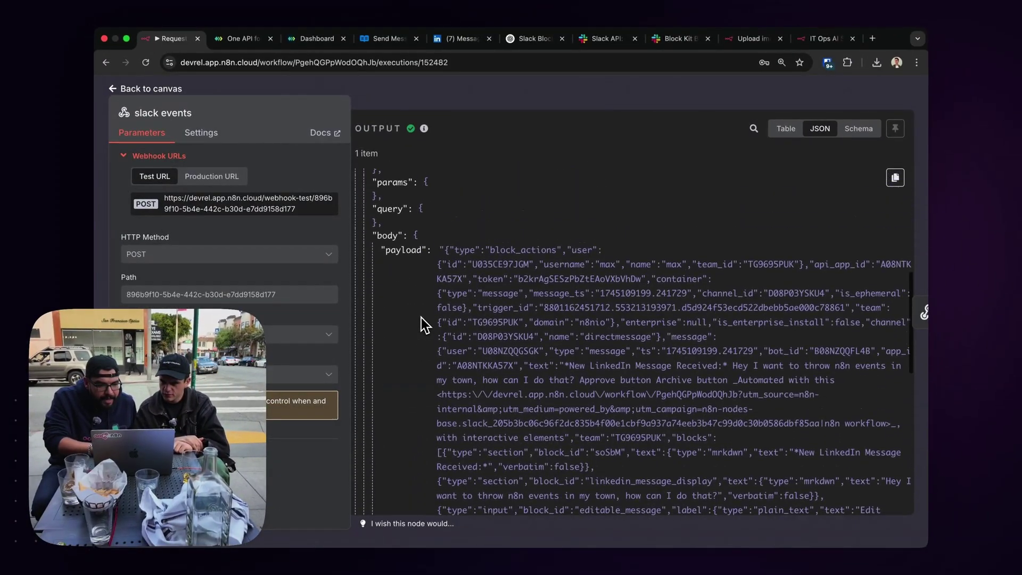
pyautogui.click(475, 104)
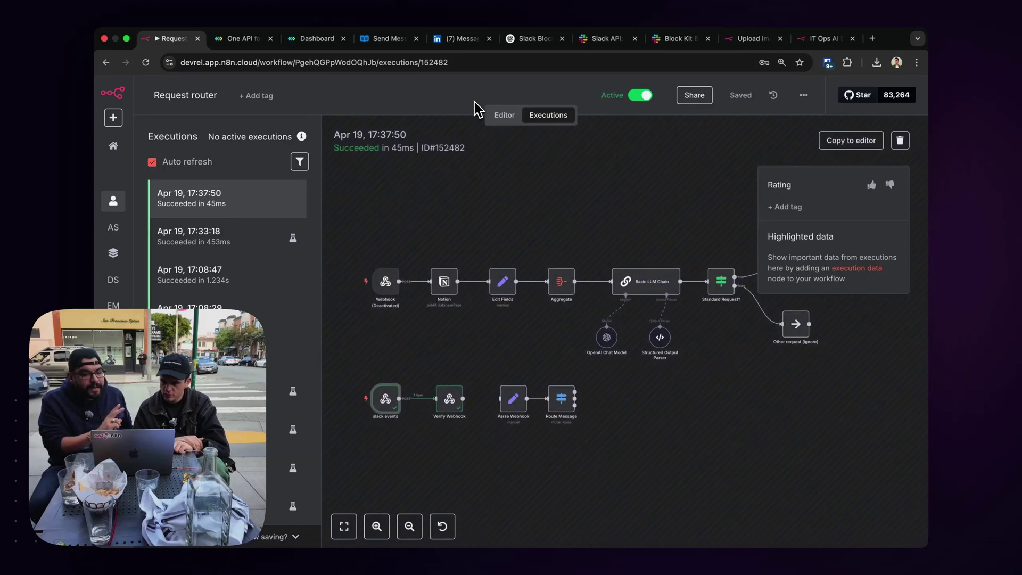
# Look over the execution canvas, then bring up the ChatGPT Block Kit conversation.
pyautogui.hscroll(3, 644, 331)
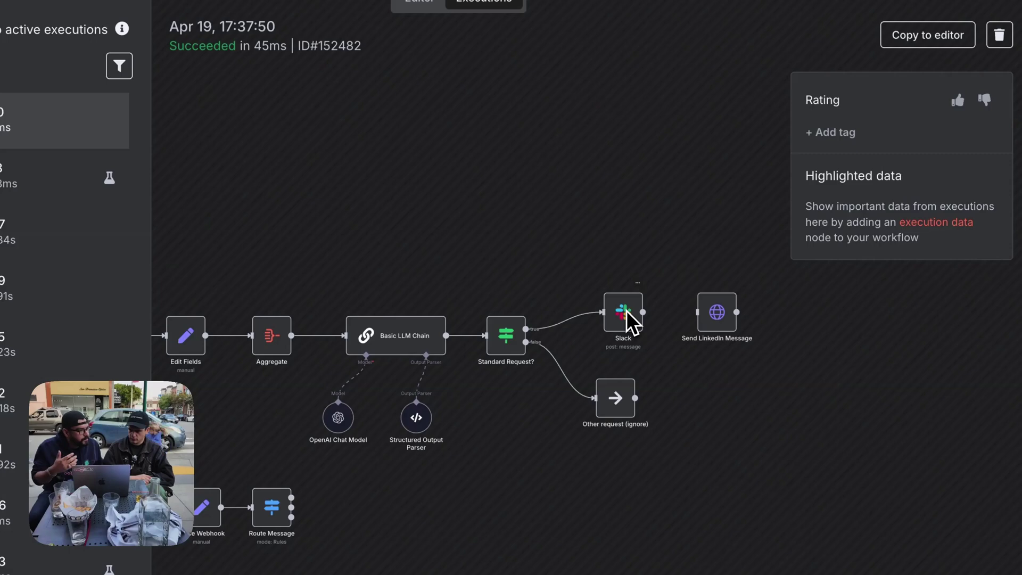
pyautogui.hscroll(-4, 625, 310)
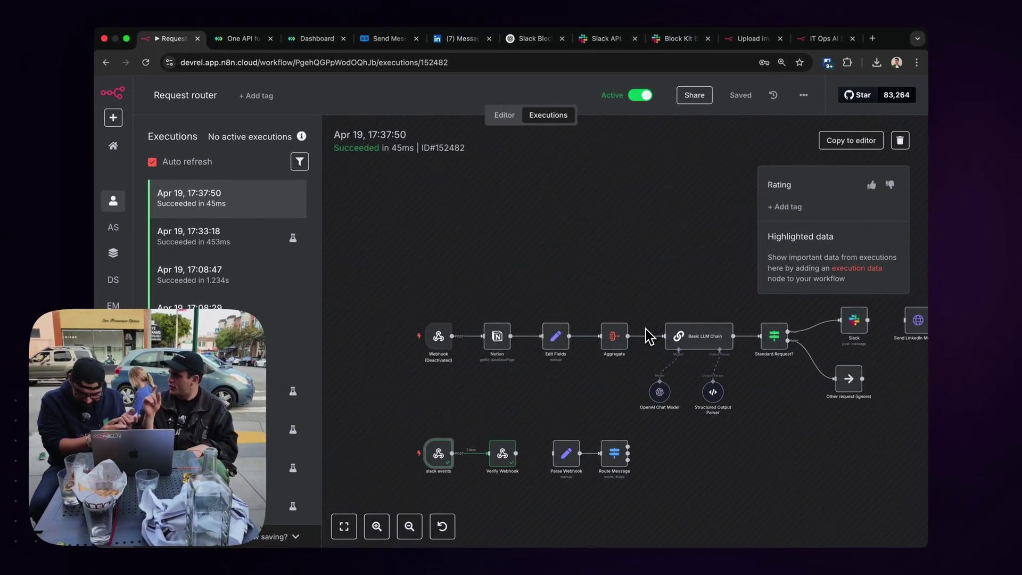
pyautogui.hscroll(5, 646, 328)
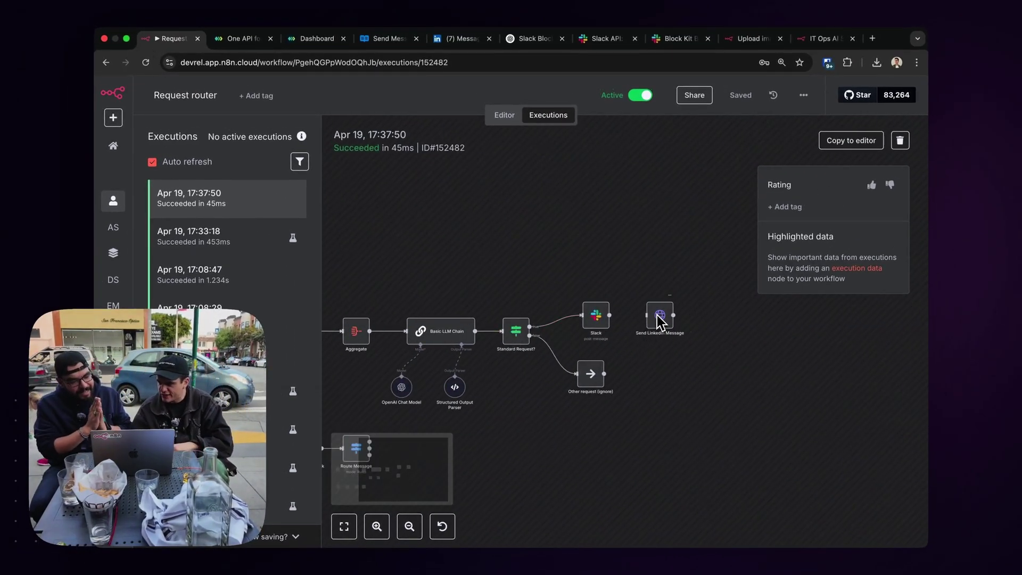
pyautogui.scroll(5, 658, 321)
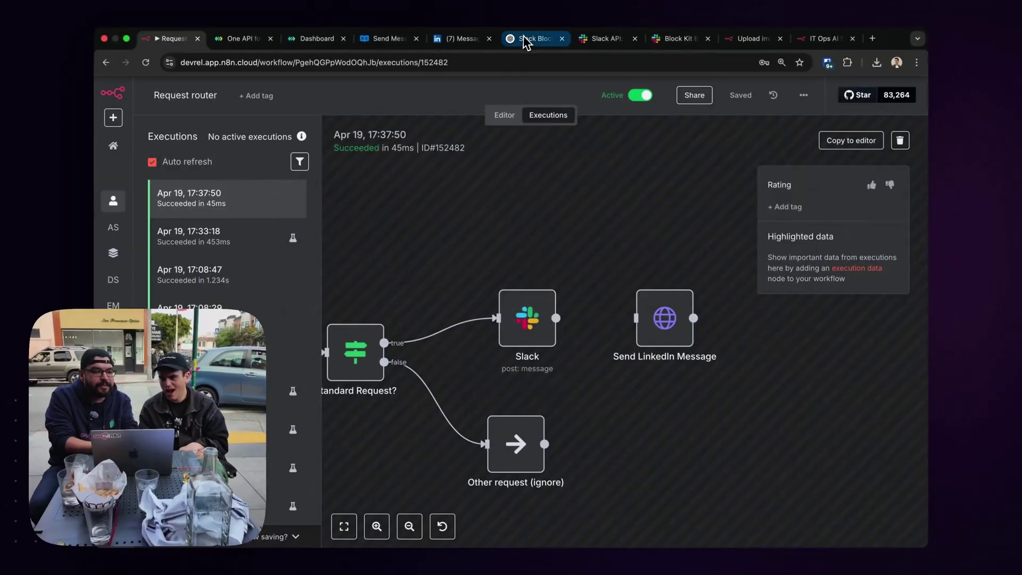
pyautogui.click(525, 39)
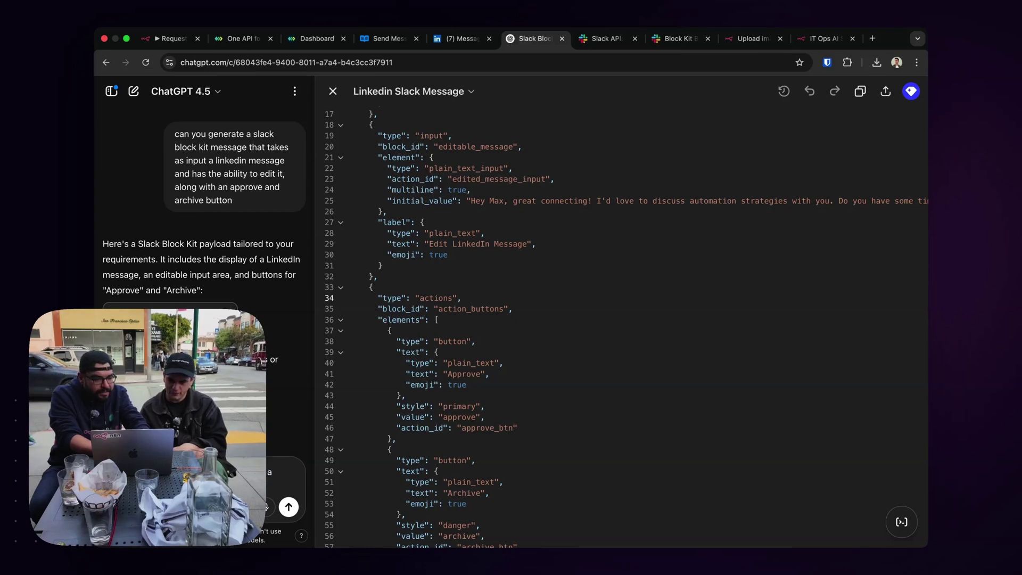
# Start a follow-up ChatGPT prompt about the Block Kit message, then return to the Request router executions.
pyautogui.write('n')
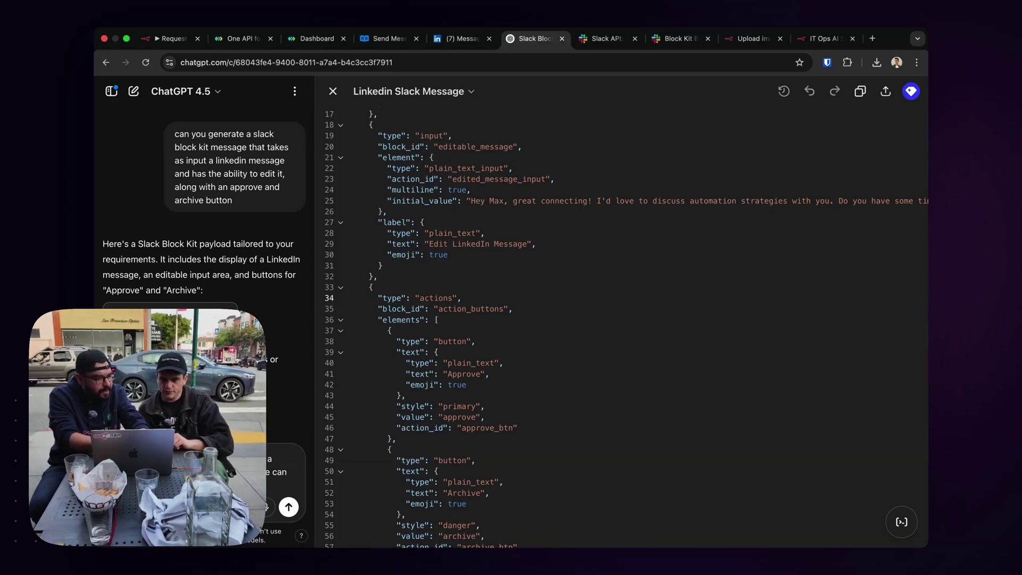
pyautogui.click(160, 39)
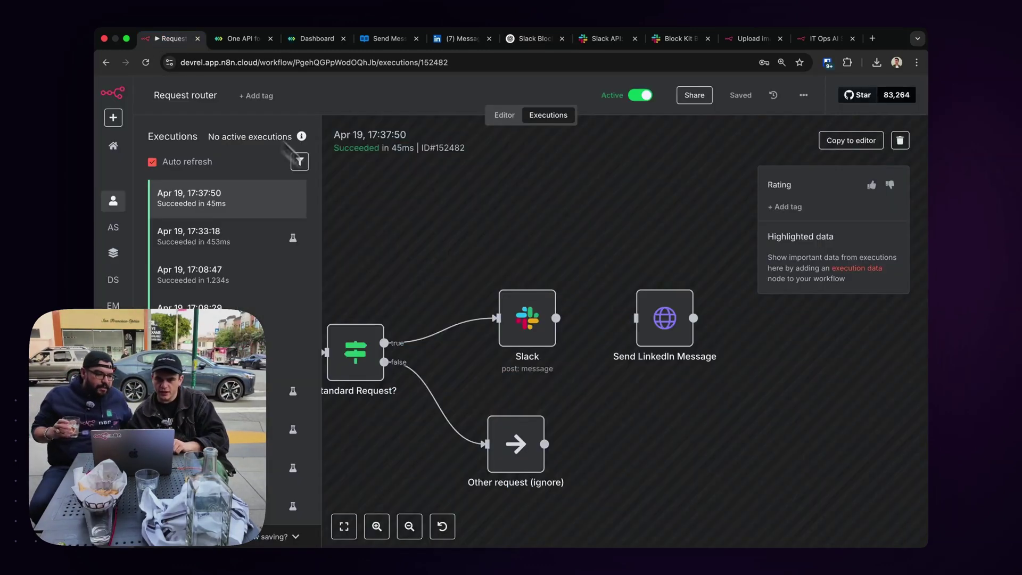
# Review how Send LinkedIn Message builds its URL and body from the webhook's chat_id and message_id.
pyautogui.hscroll(-4, 427, 290)
pyautogui.hscroll(20, 427, 291)
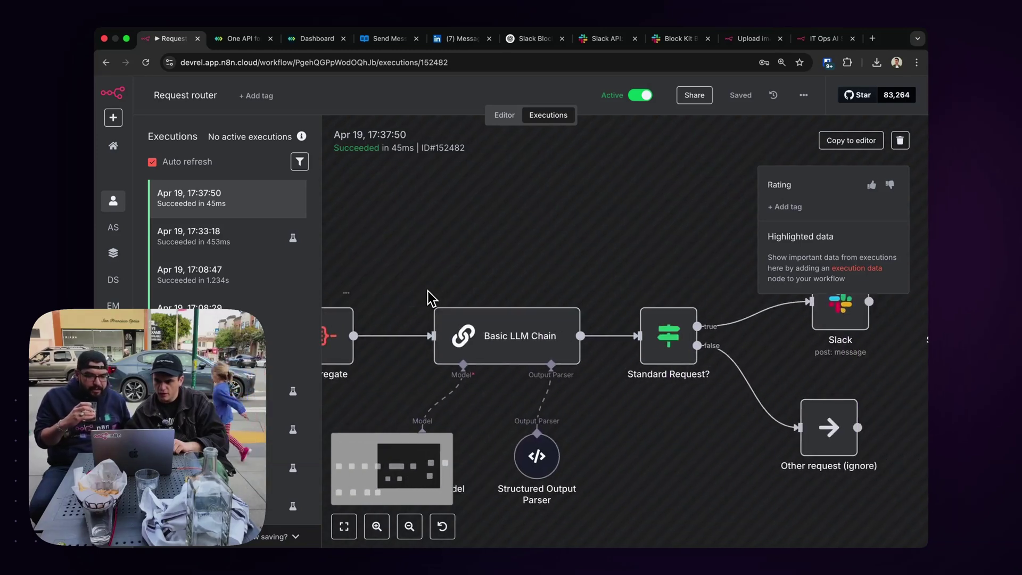
pyautogui.doubleClick(435, 314)
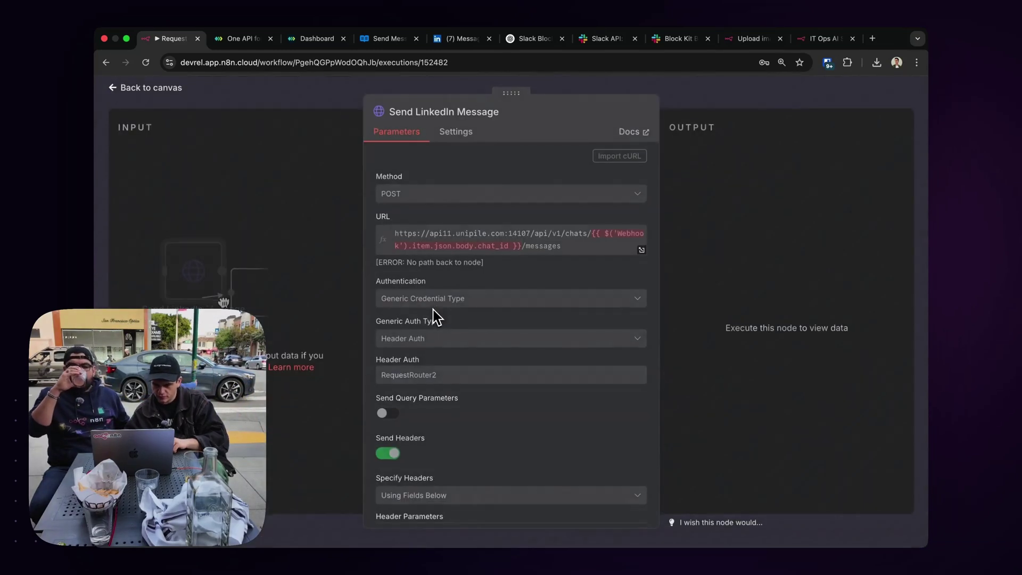
pyautogui.scroll(-5, 472, 315)
pyautogui.scroll(-10, 472, 314)
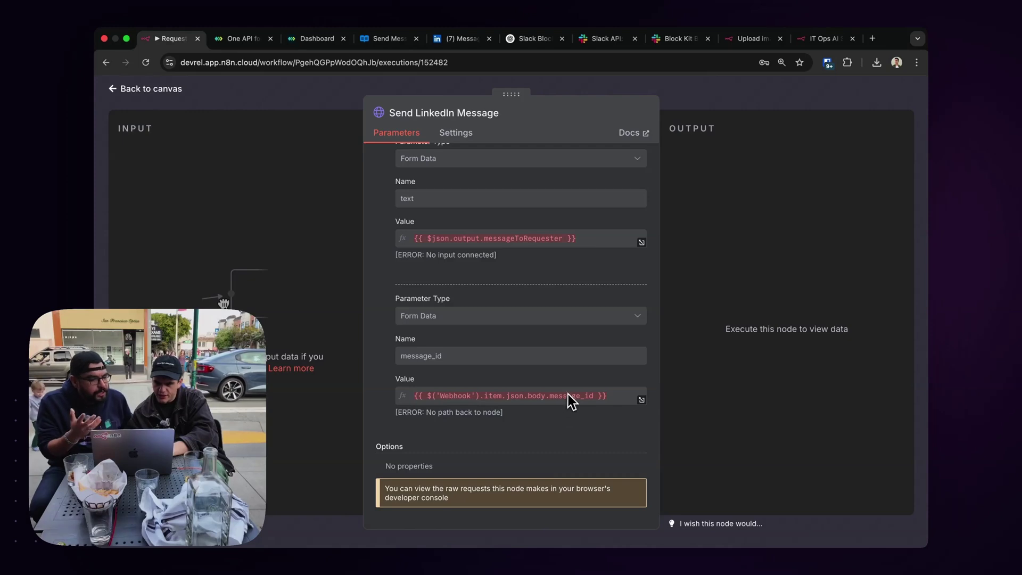
pyautogui.scroll(15, 565, 392)
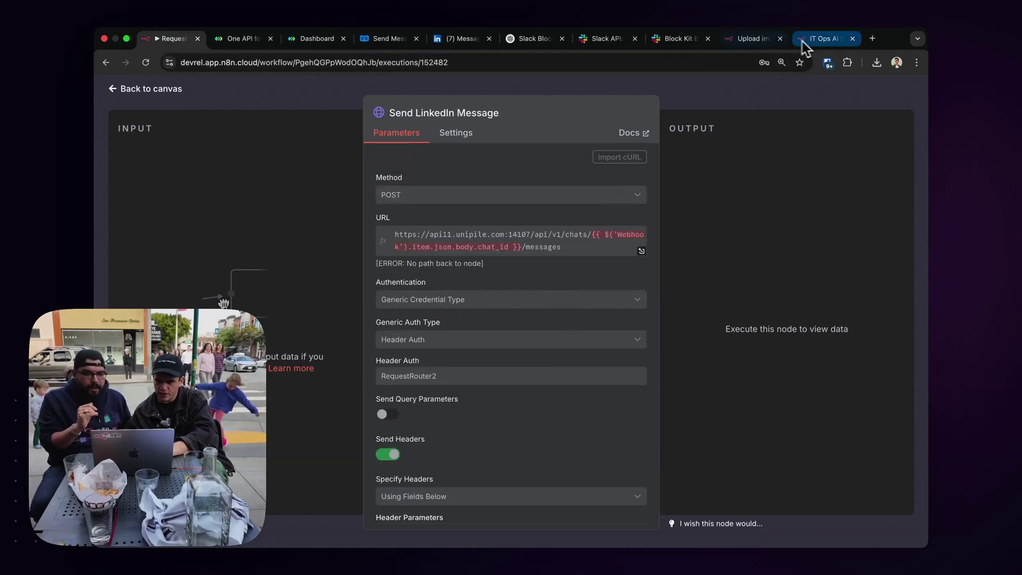
pyautogui.click(543, 43)
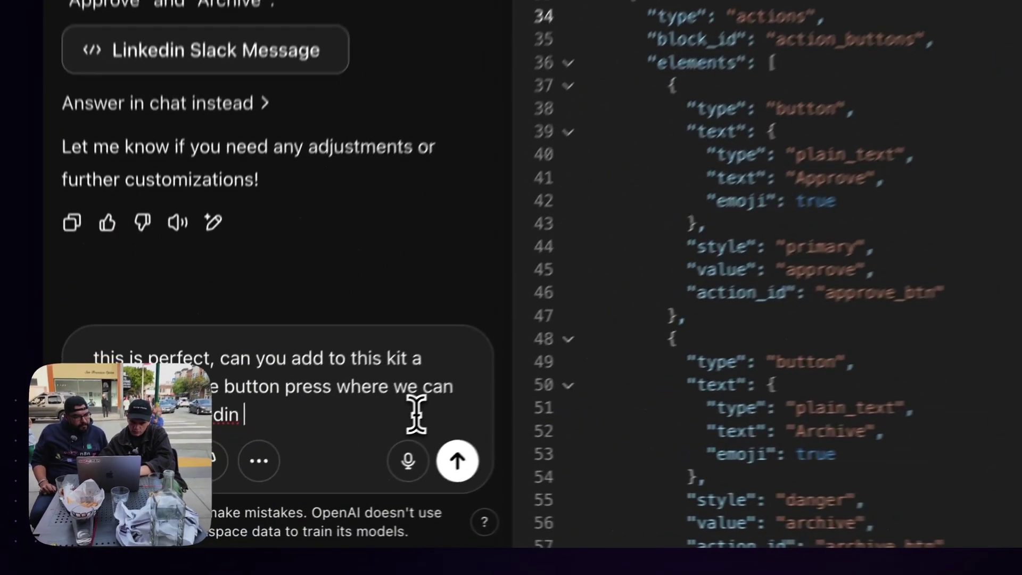
# Ask ChatGPT to store the LinkedIn message ID in the Approve and Archive button values.
pyautogui.write('message id')
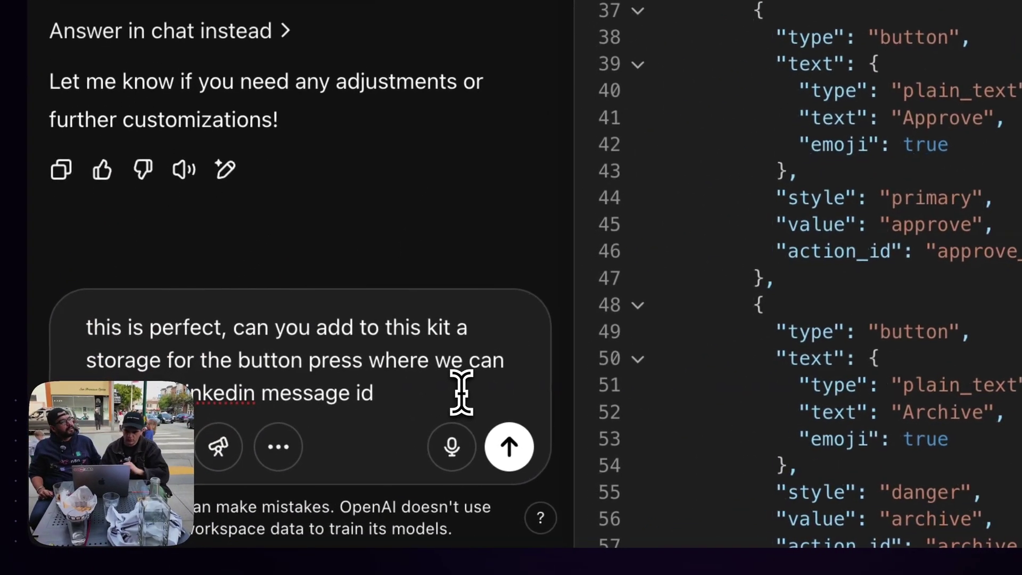
pyautogui.press('Return')
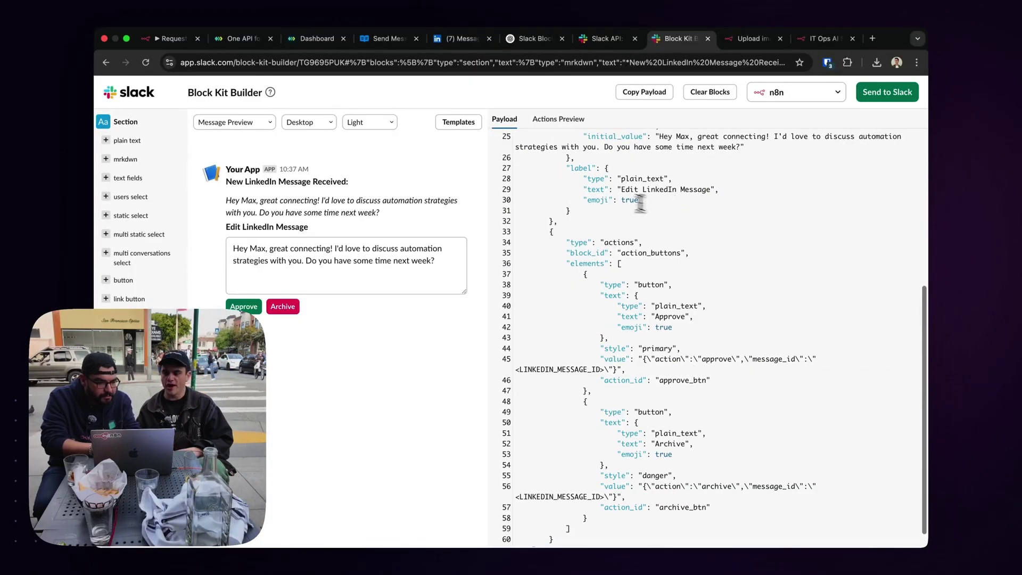
# Reopen the Slack node's Blocks JSON in the expanded expression editor.
pyautogui.click(172, 42)
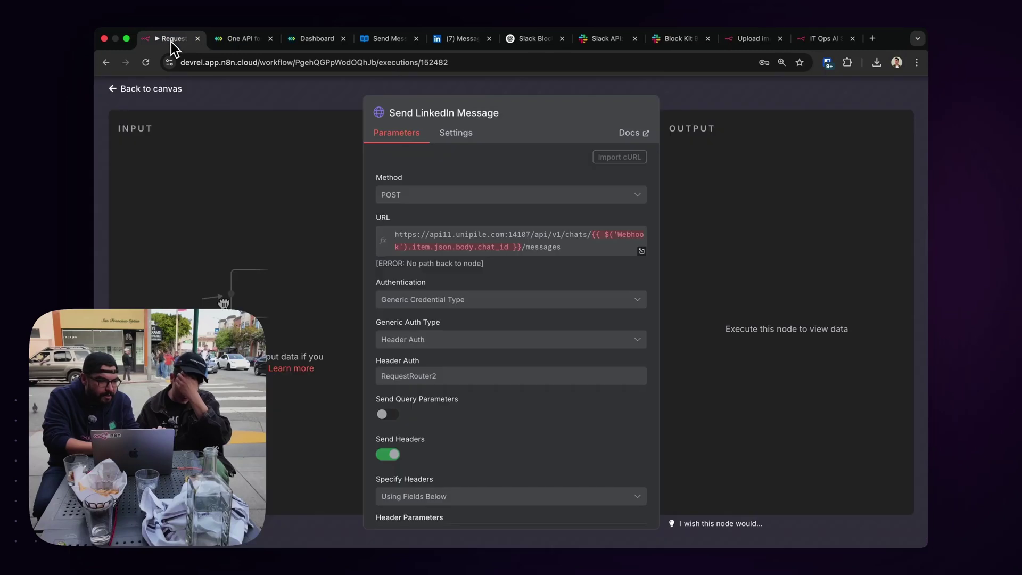
pyautogui.click(681, 101)
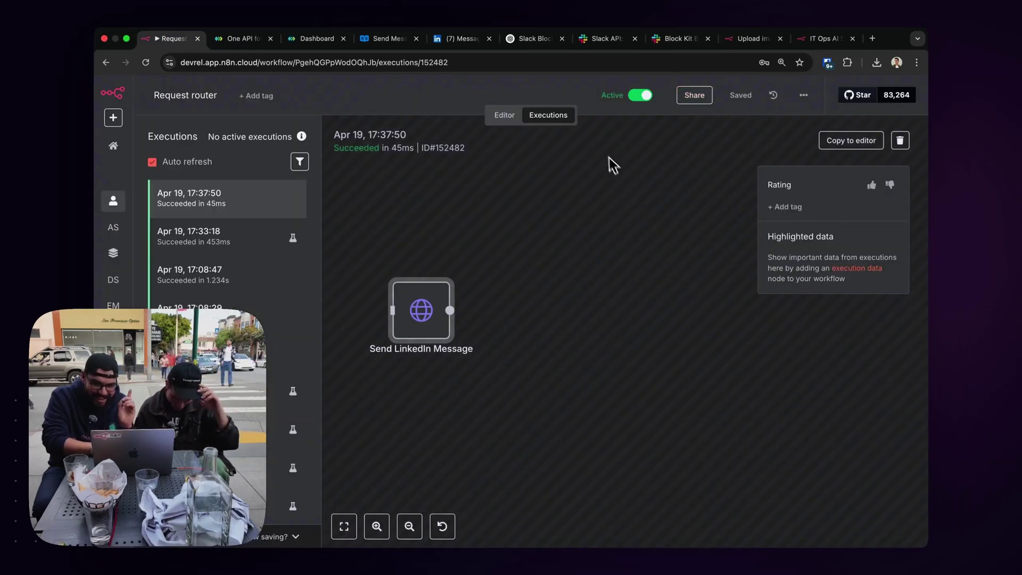
pyautogui.click(502, 116)
pyautogui.hscroll(5, 600, 233)
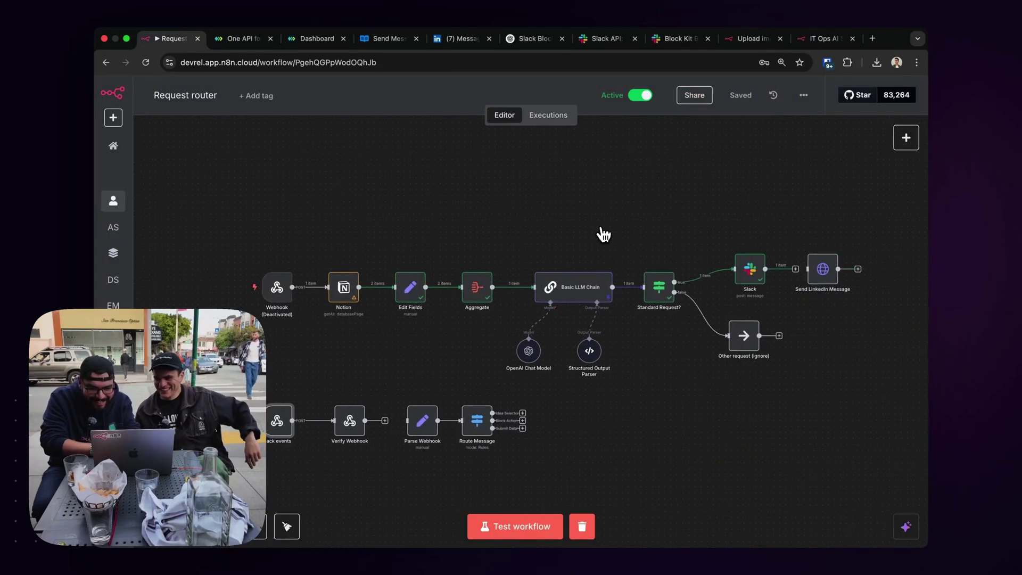
pyautogui.doubleClick(681, 270)
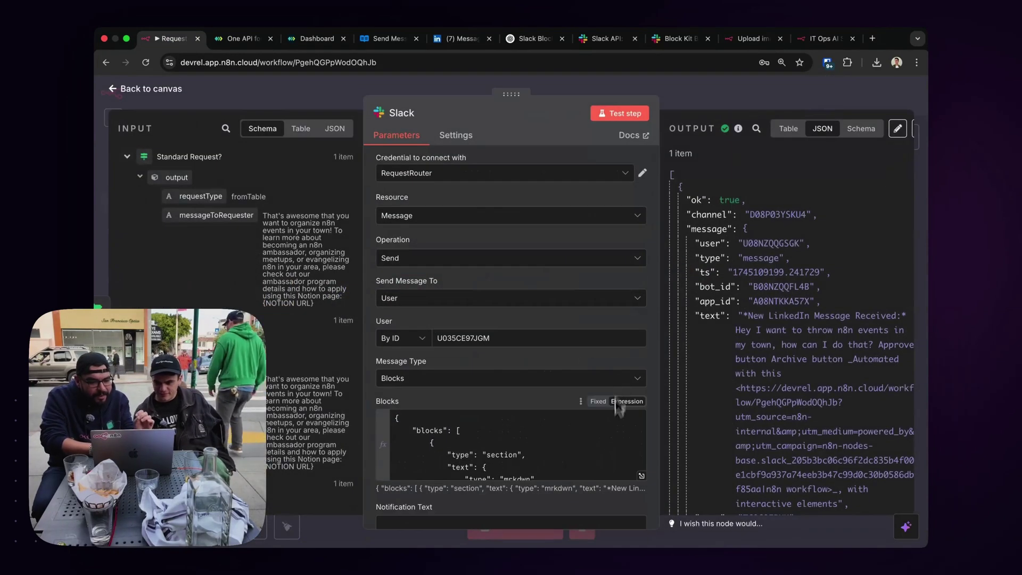
pyautogui.click(644, 479)
pyautogui.scroll(-10, 579, 364)
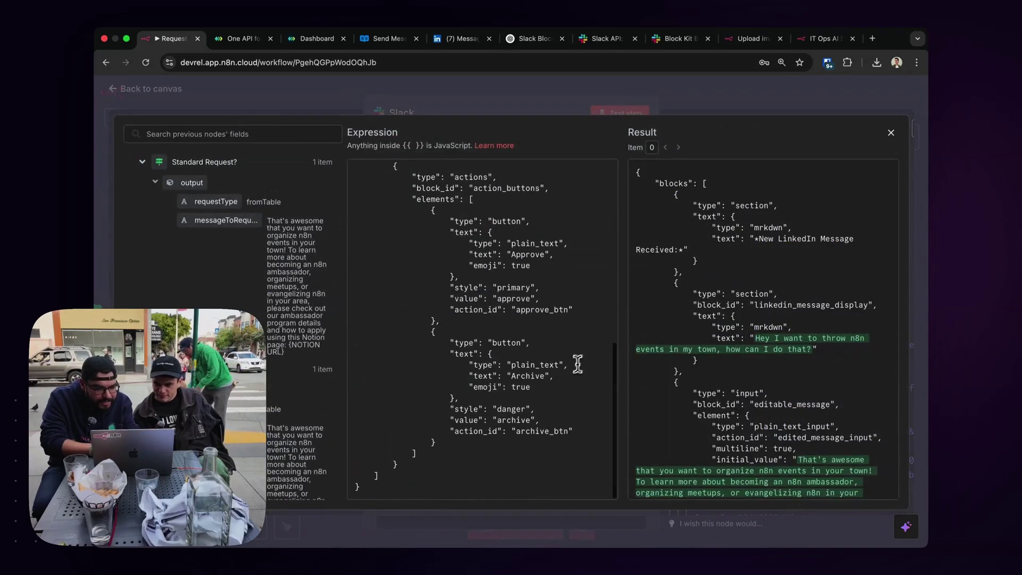
pyautogui.scroll(10, 493, 454)
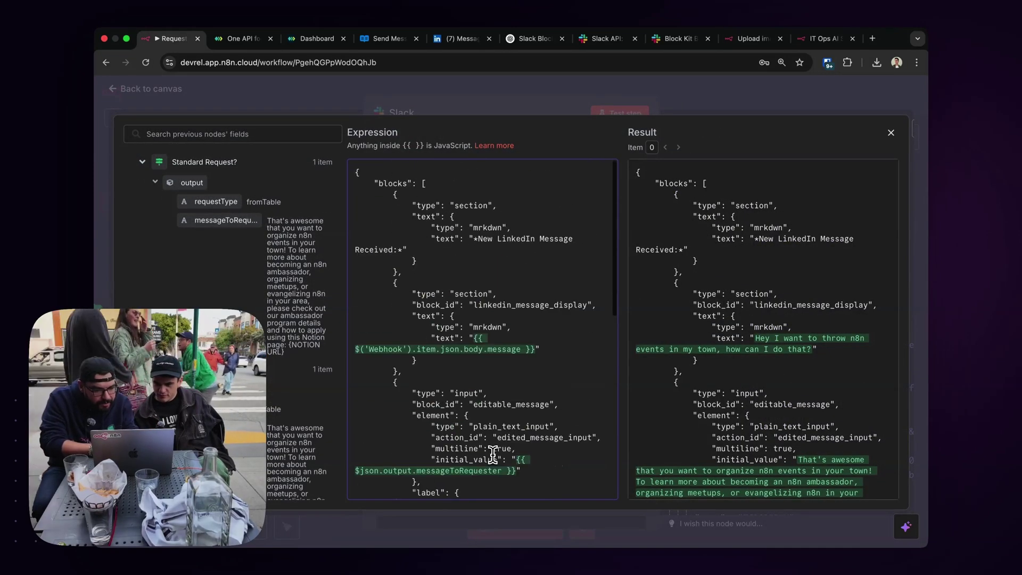
pyautogui.press('super+a')
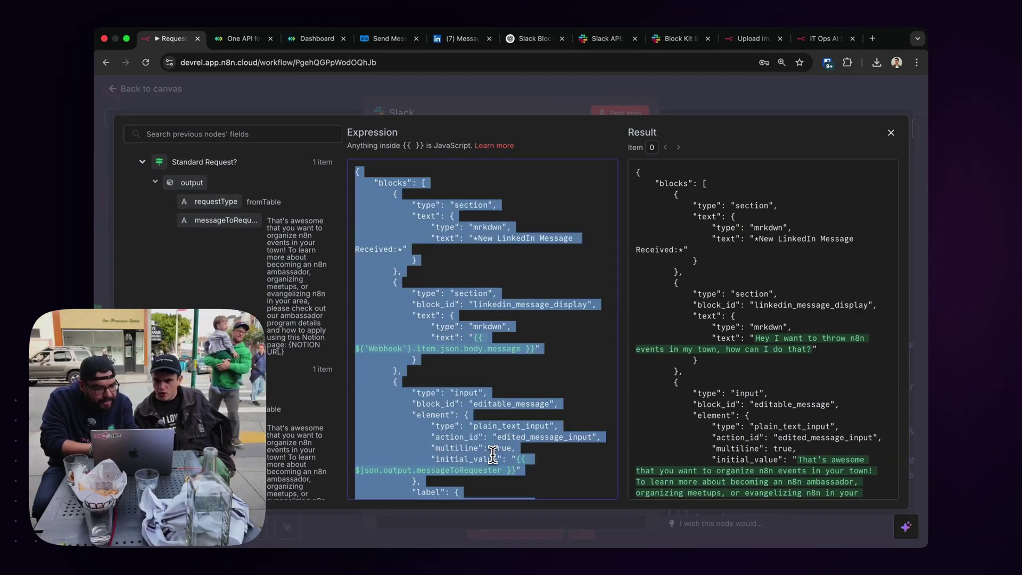
pyautogui.scroll(-10, 492, 454)
pyautogui.click(480, 446)
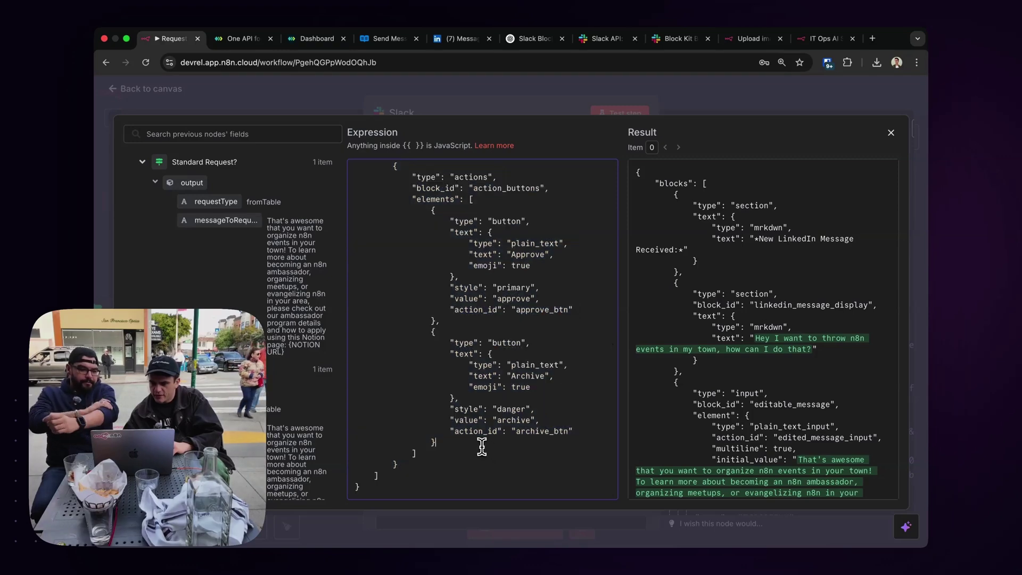
pyautogui.scroll(10, 487, 368)
pyautogui.scroll(-1, 489, 346)
pyautogui.scroll(1, 489, 346)
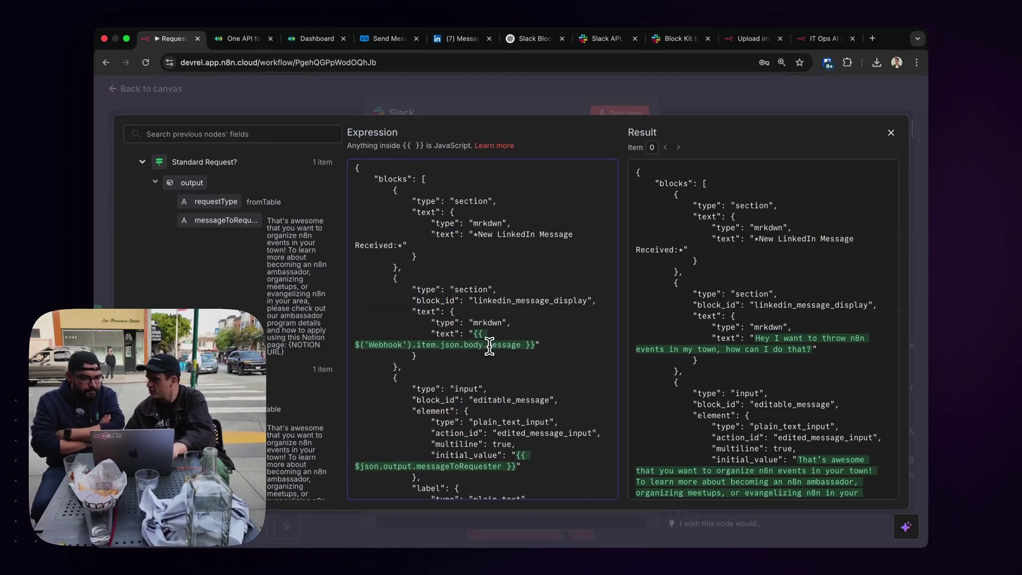
# Select the revised buttons elements array (lines 36–59) in ChatGPT's canvas.
pyautogui.press('super+6')
pyautogui.scroll(-1, 575, 417)
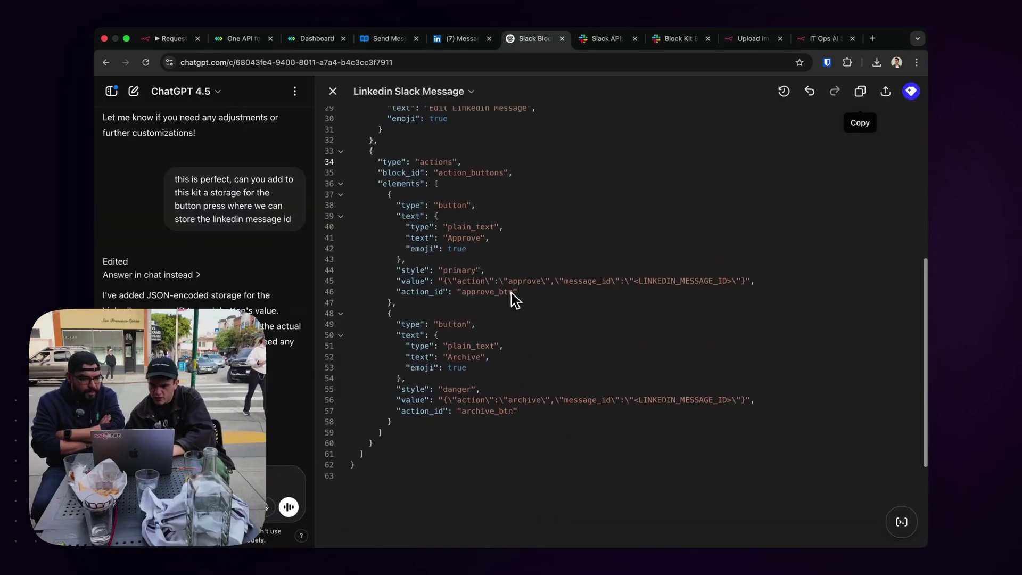
pyautogui.moveTo(396, 282); pyautogui.dragTo(463, 279)
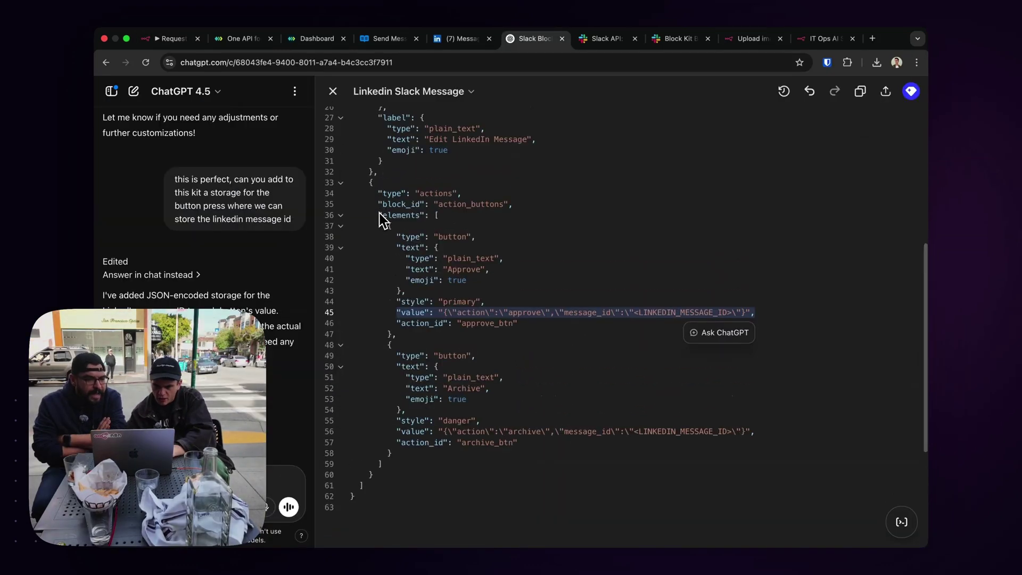
pyautogui.click(378, 215)
pyautogui.moveTo(377, 214); pyautogui.dragTo(413, 463)
pyautogui.press('super+c')
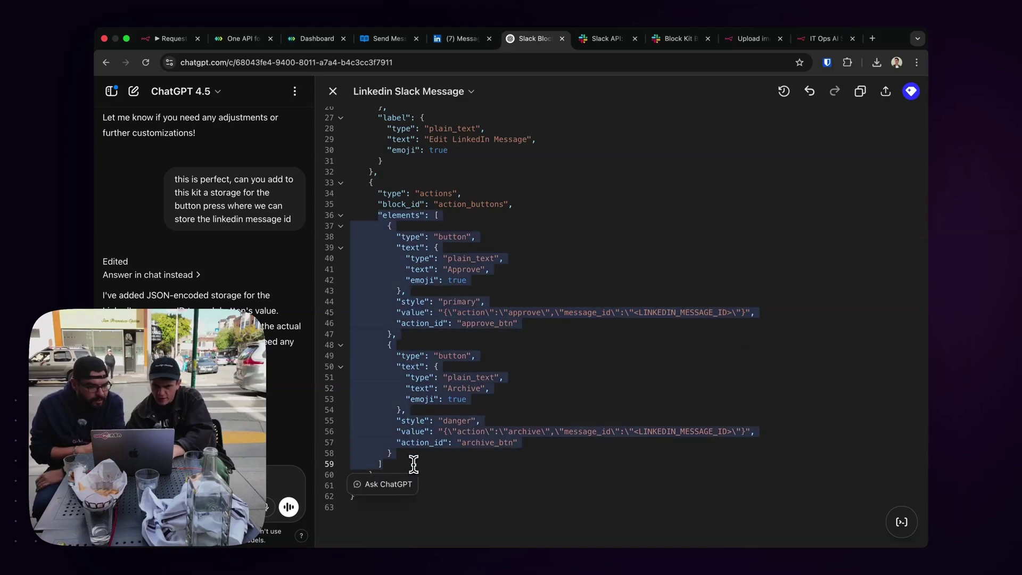
pyautogui.click(167, 38)
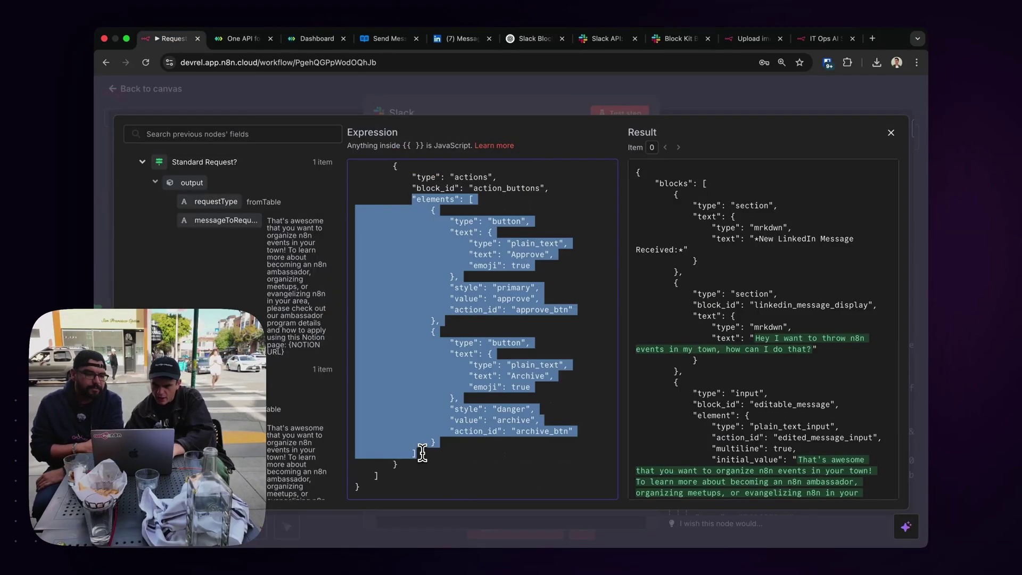
# Paste the revised elements array over the old Approve/Archive buttons in the Slack Blocks.
pyautogui.press('super+v')
pyautogui.scroll(-1, 447, 390)
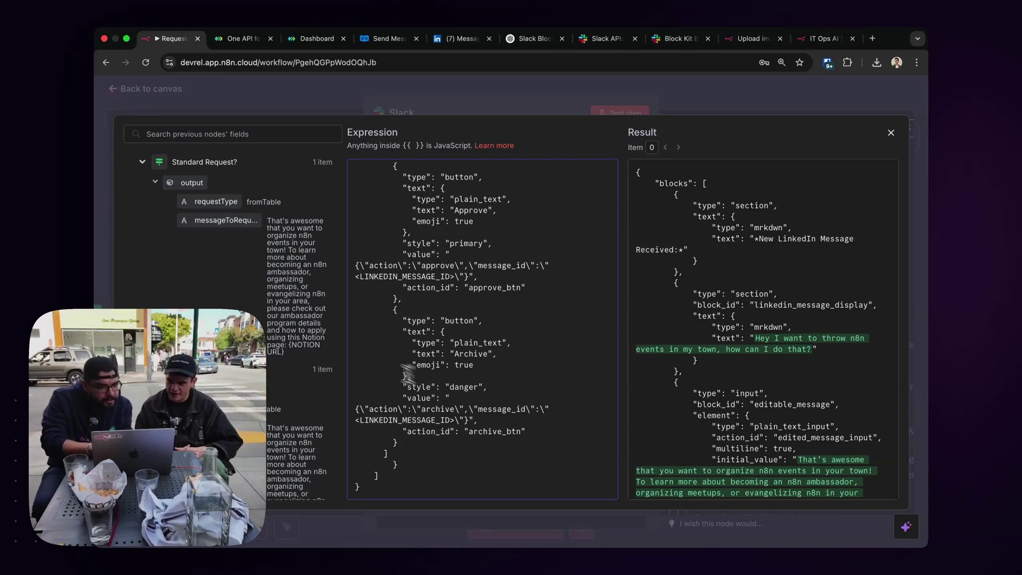
pyautogui.click(142, 162)
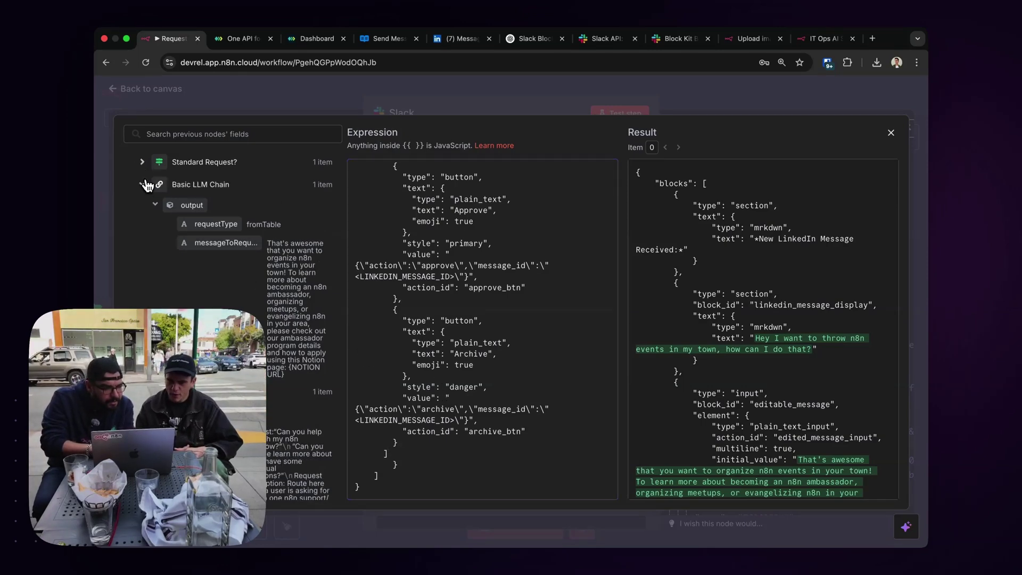
pyautogui.click(143, 185)
pyautogui.click(142, 207)
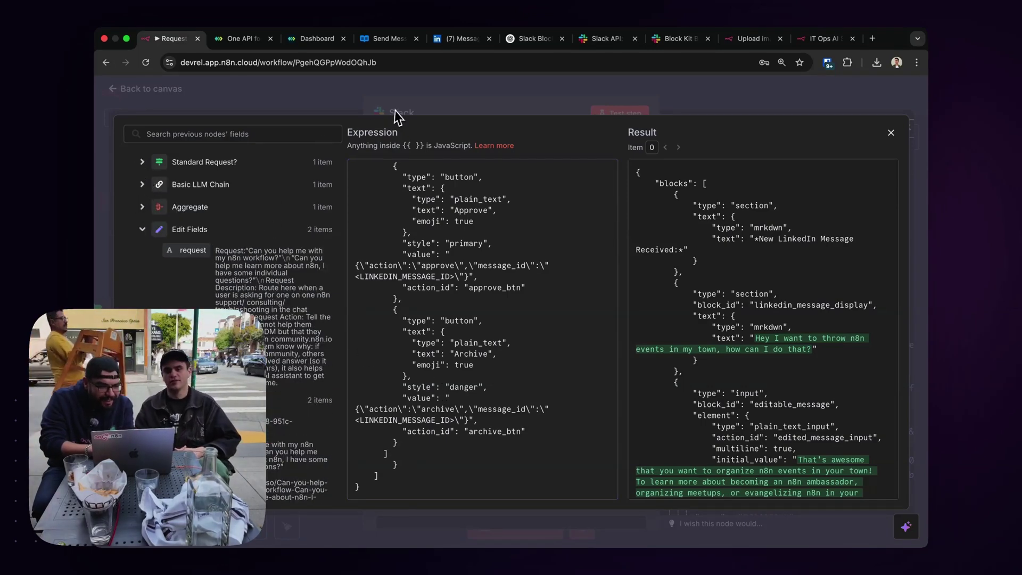
pyautogui.click(395, 111)
pyautogui.click(784, 85)
# Copy the webhook message_id expression from the Send LinkedIn Message node.
pyautogui.click(763, 276)
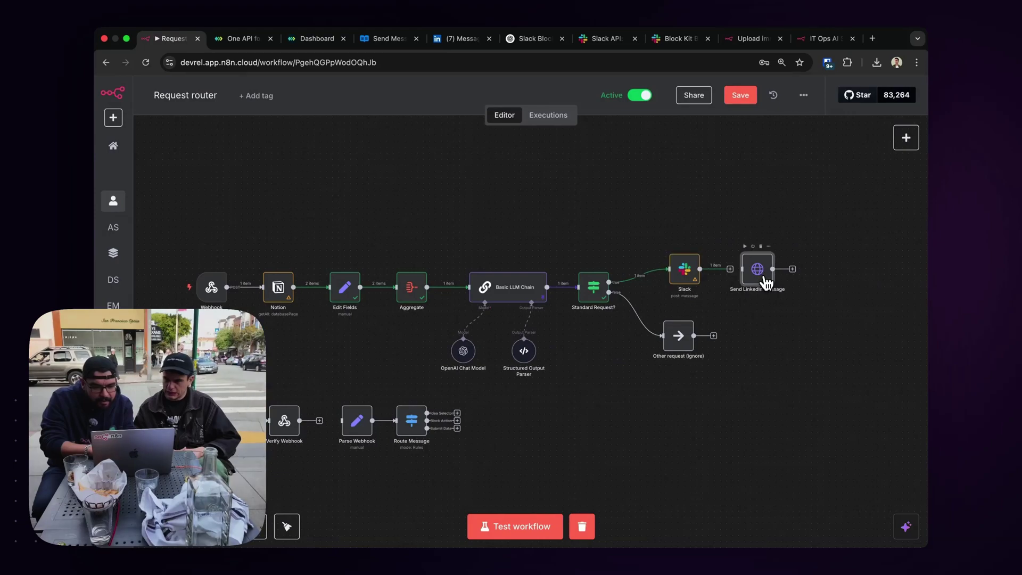
pyautogui.doubleClick(766, 282)
pyautogui.scroll(-5, 509, 331)
pyautogui.tripleClick(503, 421)
pyautogui.click(771, 106)
pyautogui.doubleClick(691, 270)
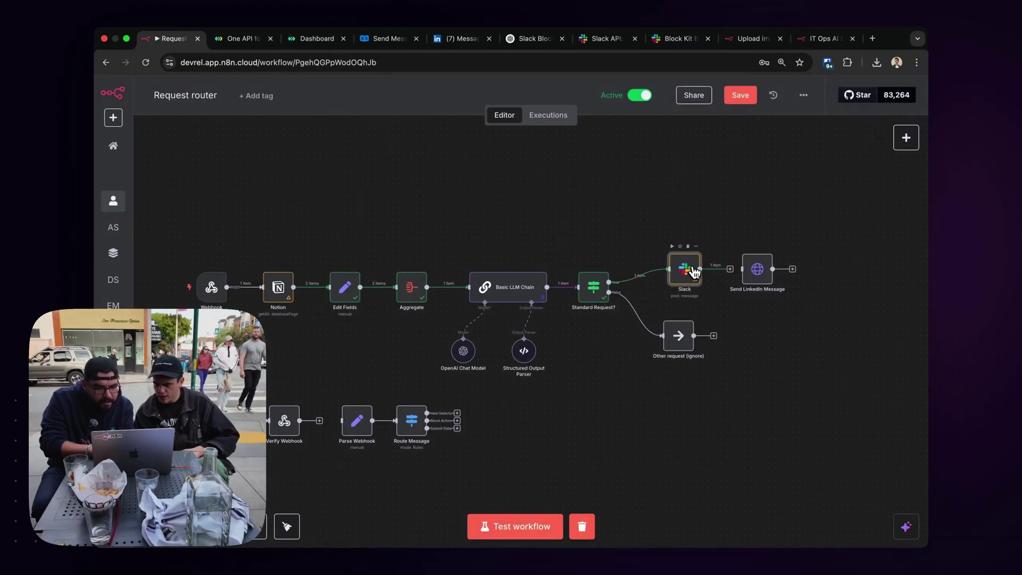
pyautogui.click(691, 92)
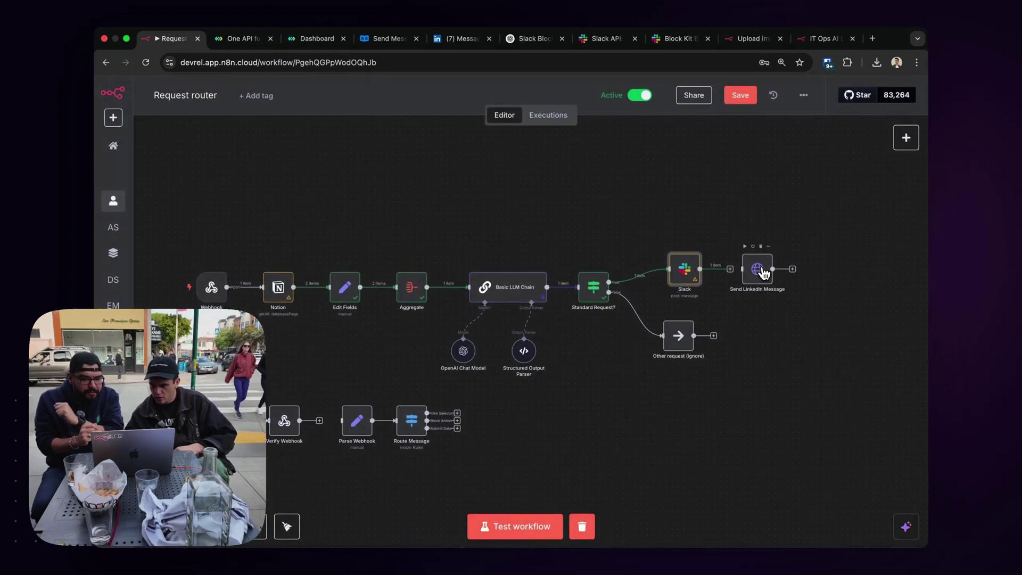
pyautogui.doubleClick(759, 269)
pyautogui.scroll(-10, 490, 348)
pyautogui.click(464, 343)
pyautogui.hotkey('ctrl', 'a')
pyautogui.hotkey('ctrl', 'c')
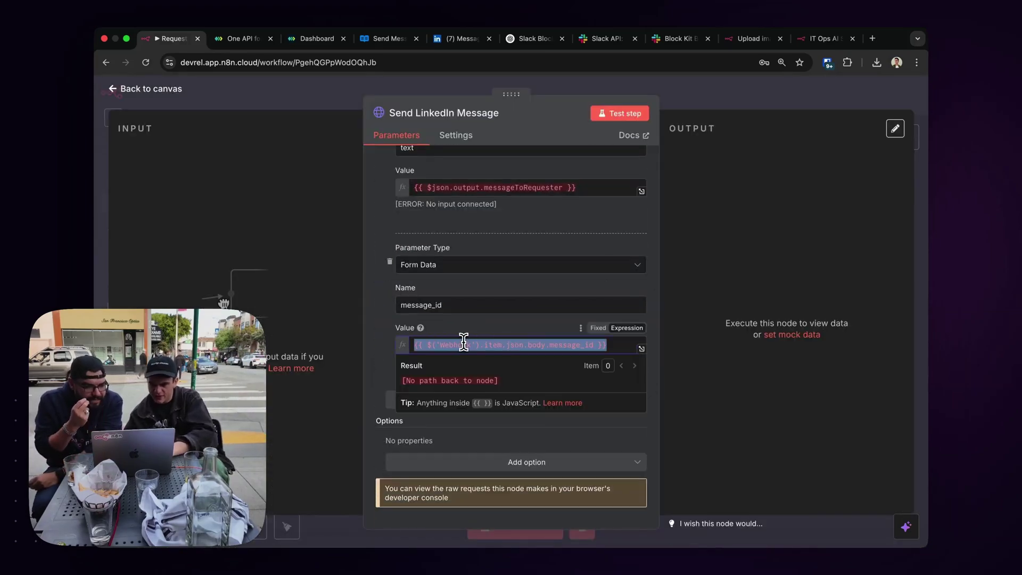
pyautogui.press('Escape')
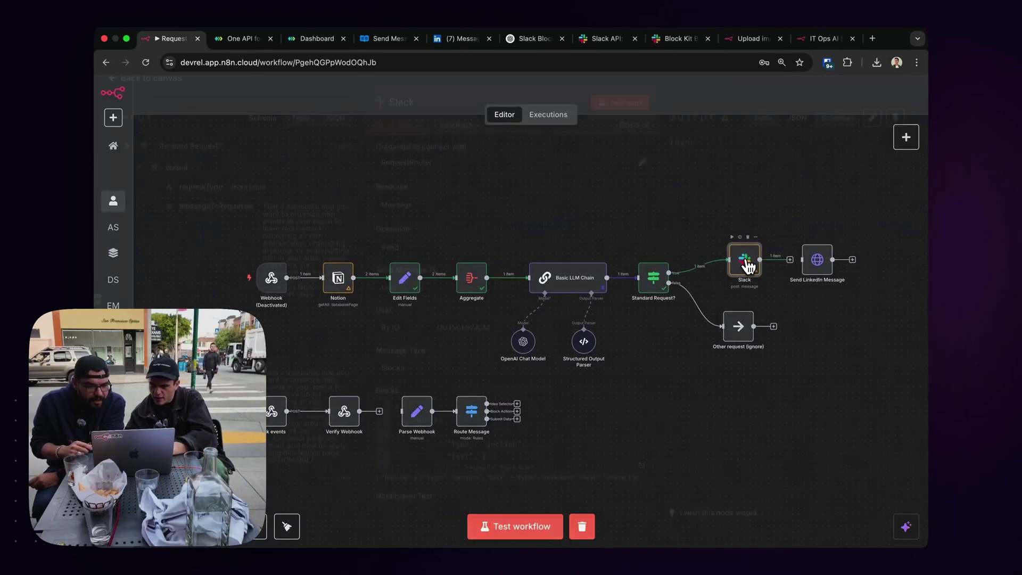
# Paste the message_id expression over the <LINKEDIN_MESSAGE_ID> placeholders in the Slack Blocks.
pyautogui.doubleClick(789, 267)
pyautogui.click(642, 389)
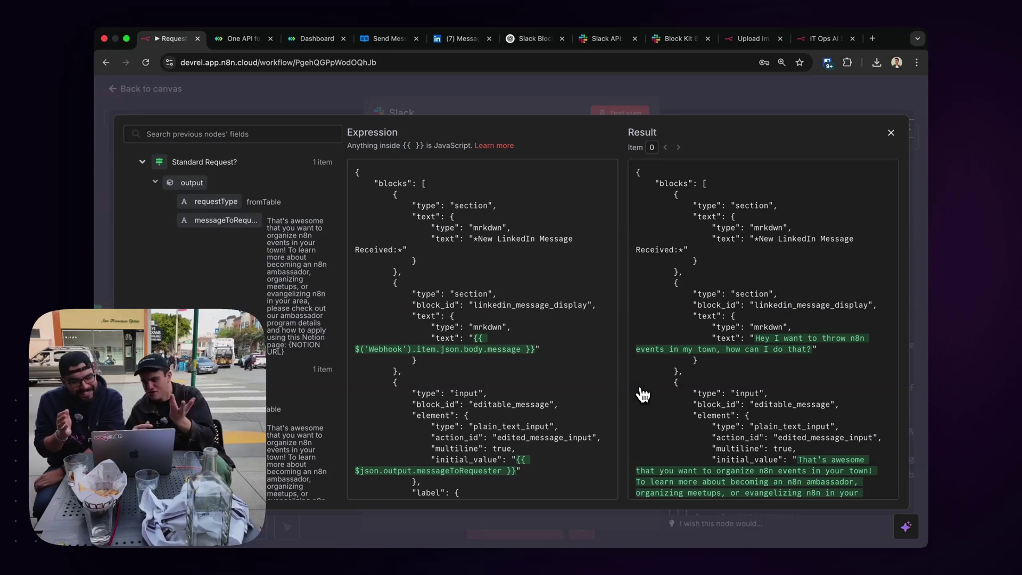
pyautogui.scroll(-10, 549, 394)
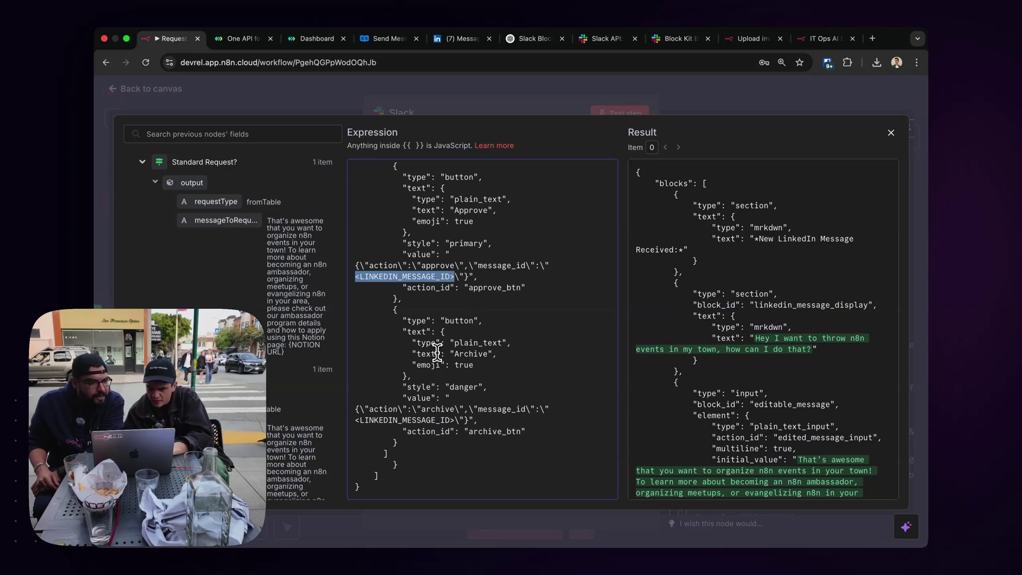
pyautogui.scroll(5, 439, 302)
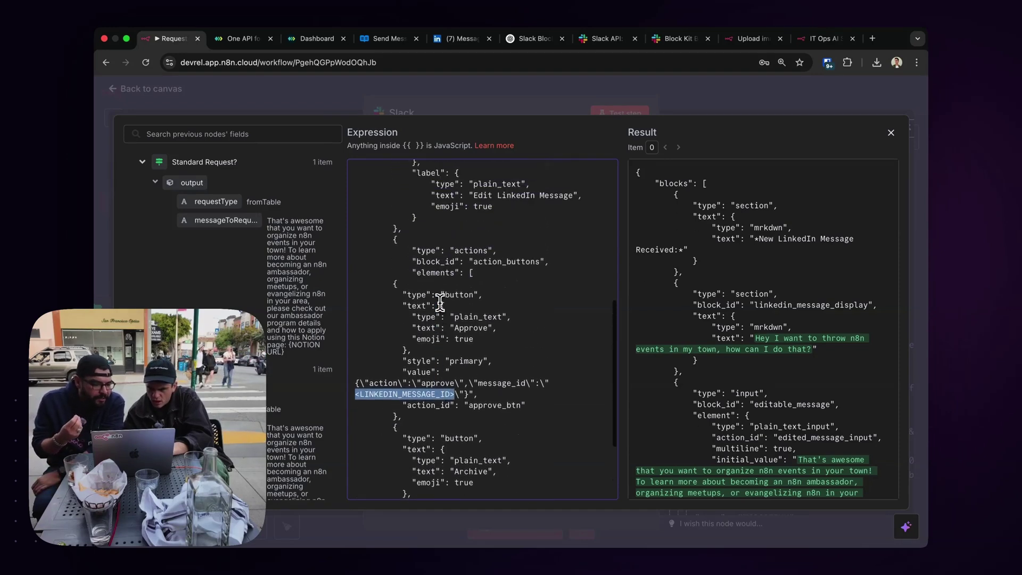
pyautogui.scroll(-6, 439, 301)
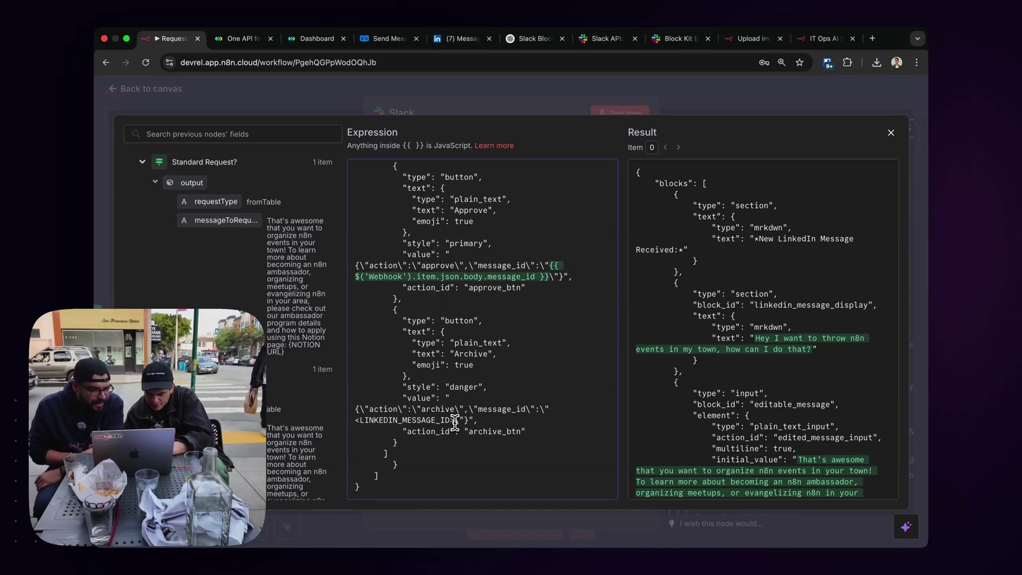
pyautogui.hotkey('ctrl', 'v')
pyautogui.scroll(-10, 739, 321)
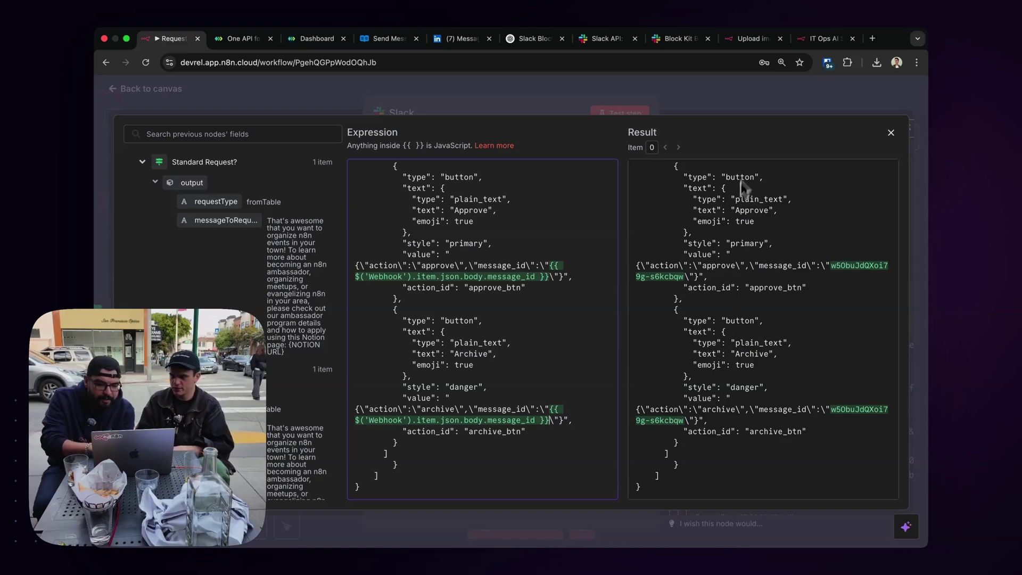
pyautogui.press('Escape')
pyautogui.press('Escape')
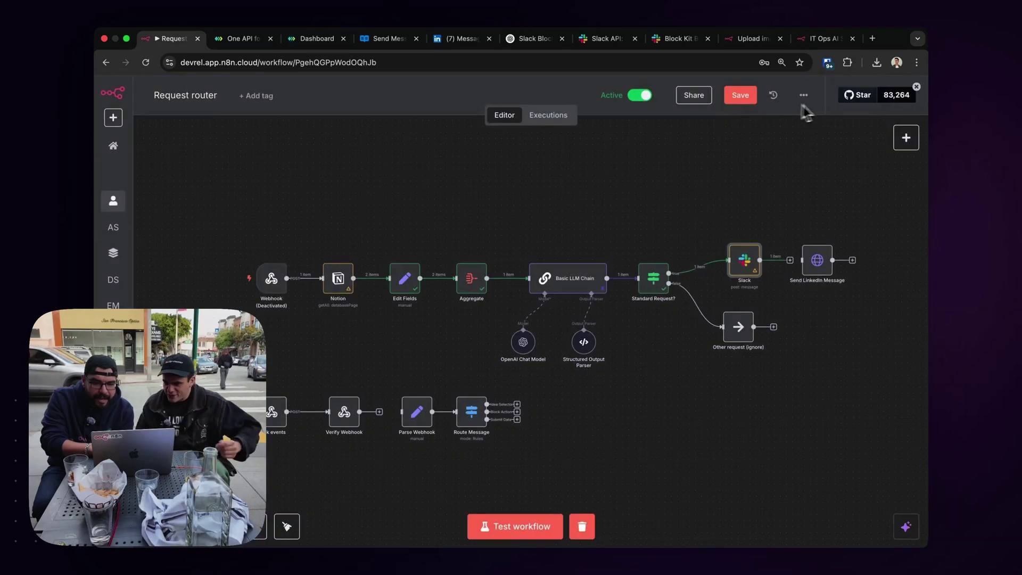
# Save, clear execution data and rerun the workflow until the Slack step succeeds.
pyautogui.click(752, 96)
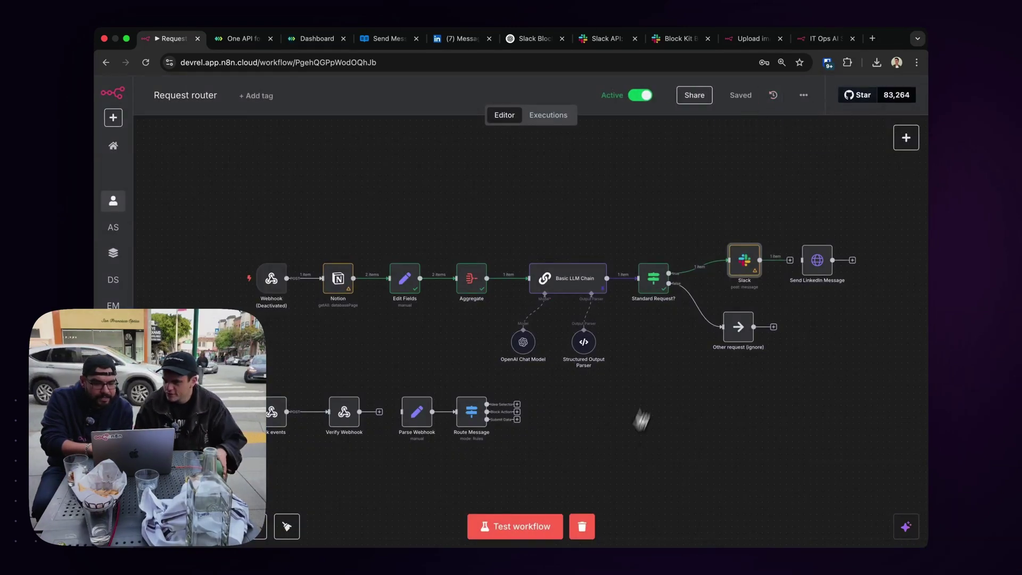
pyautogui.click(580, 535)
pyautogui.click(733, 238)
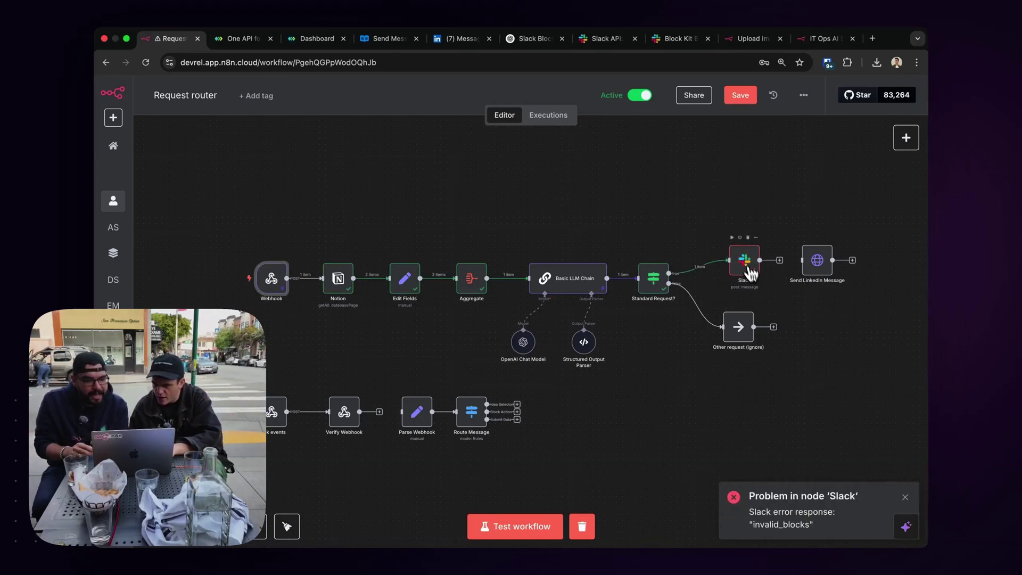
pyautogui.click(733, 237)
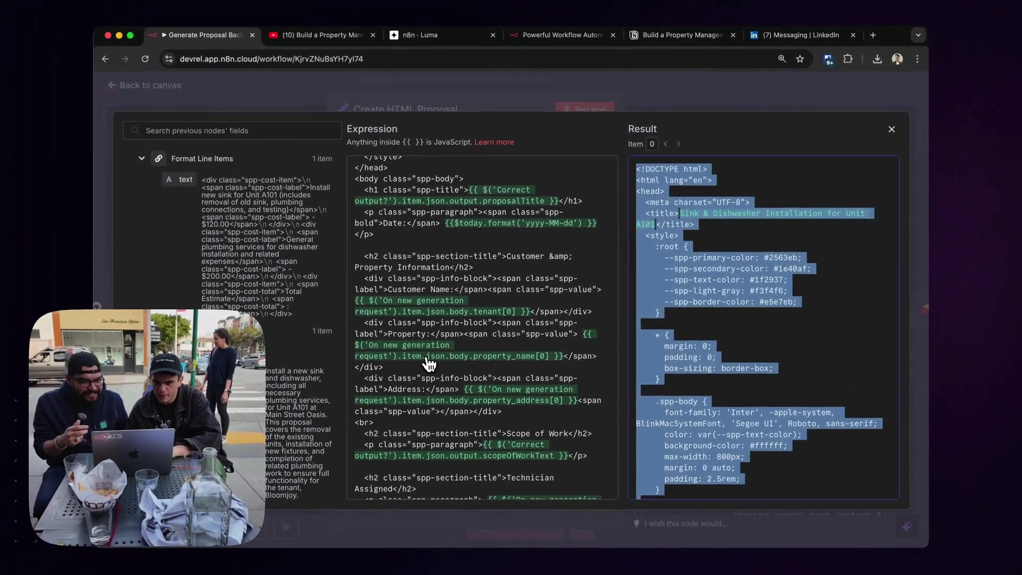
# Bring up Slack and scroll to the new Request Router LinkedIn message.
pyautogui.hotkey('ctrl', 'Up')
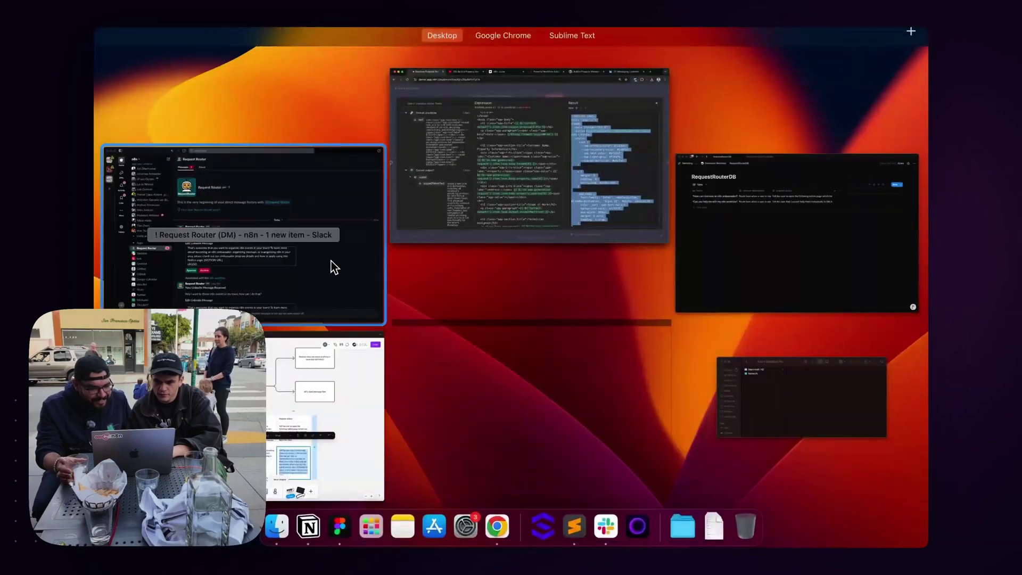
pyautogui.click(331, 260)
pyautogui.scroll(-3, 450, 421)
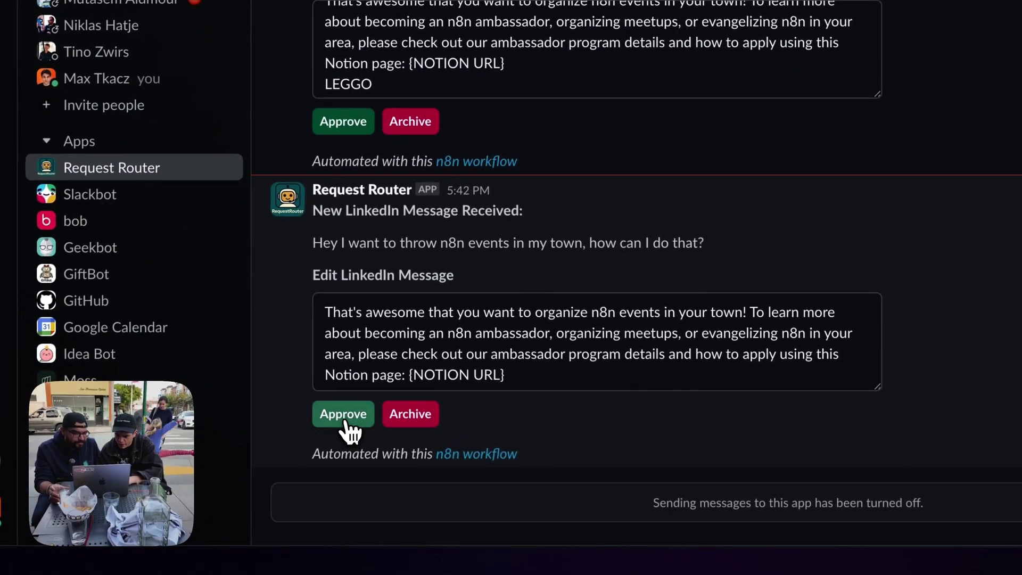
# Save the workflow and inspect the slack events data in the 17:42:26 execution.
pyautogui.hotkey('ctrl', 'Right')
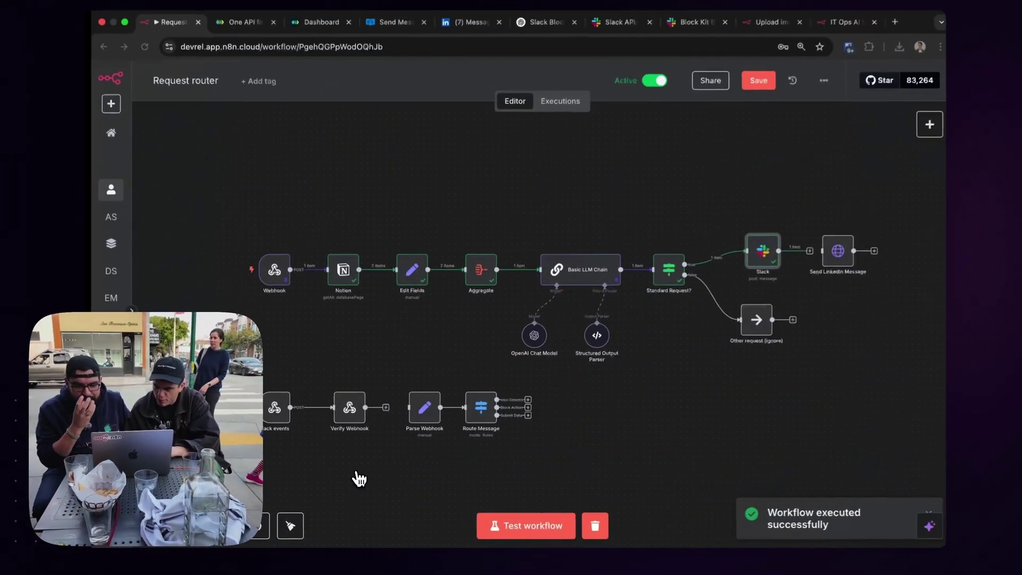
pyautogui.click(733, 100)
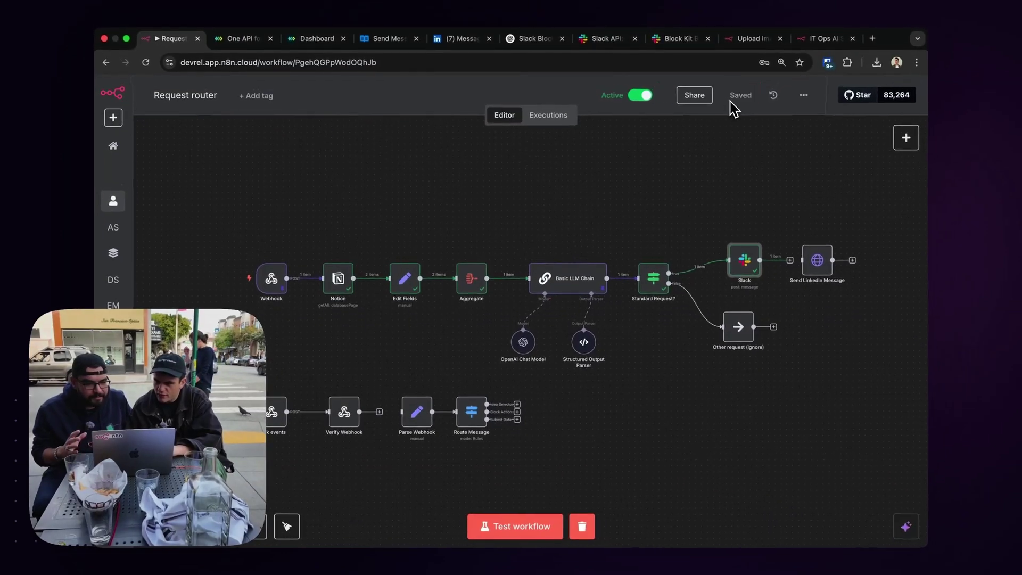
pyautogui.click(553, 116)
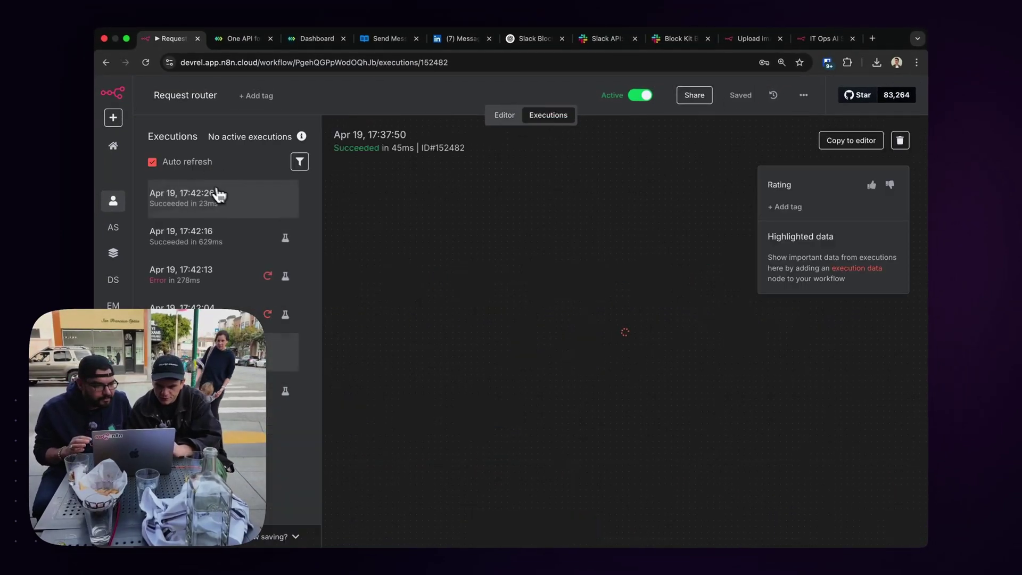
pyautogui.click(210, 200)
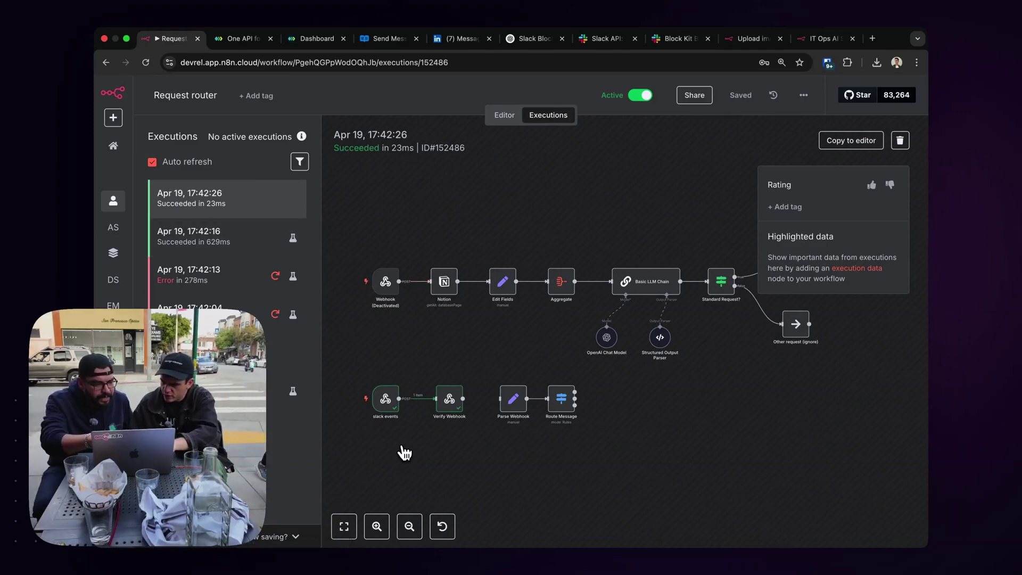
pyautogui.doubleClick(390, 409)
pyautogui.scroll(-10, 558, 287)
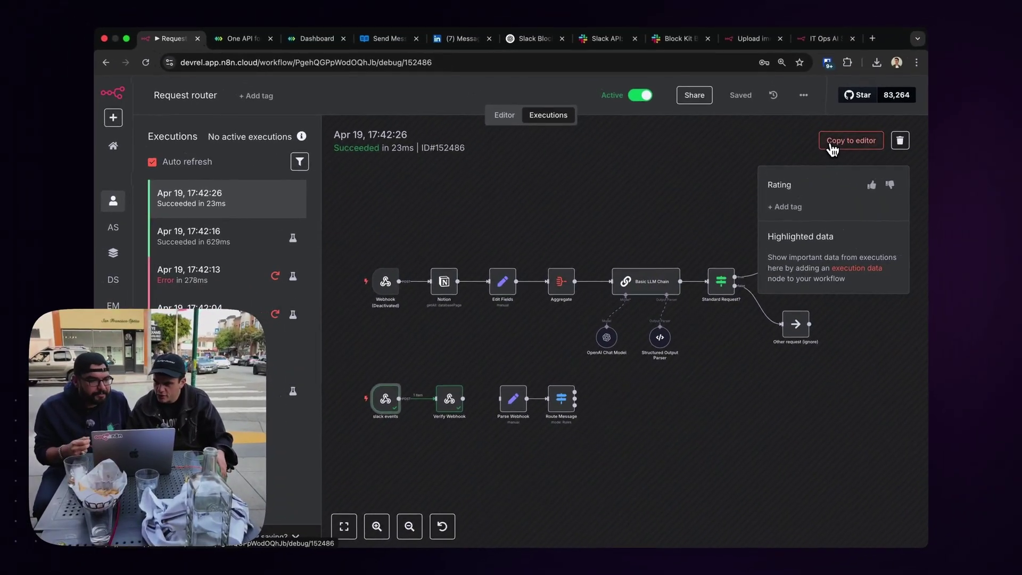
# Load the 17:42:26 execution into the editor and move Send LinkedIn Message below Parse Webhook.
pyautogui.click(832, 147)
pyautogui.scroll(5, 554, 376)
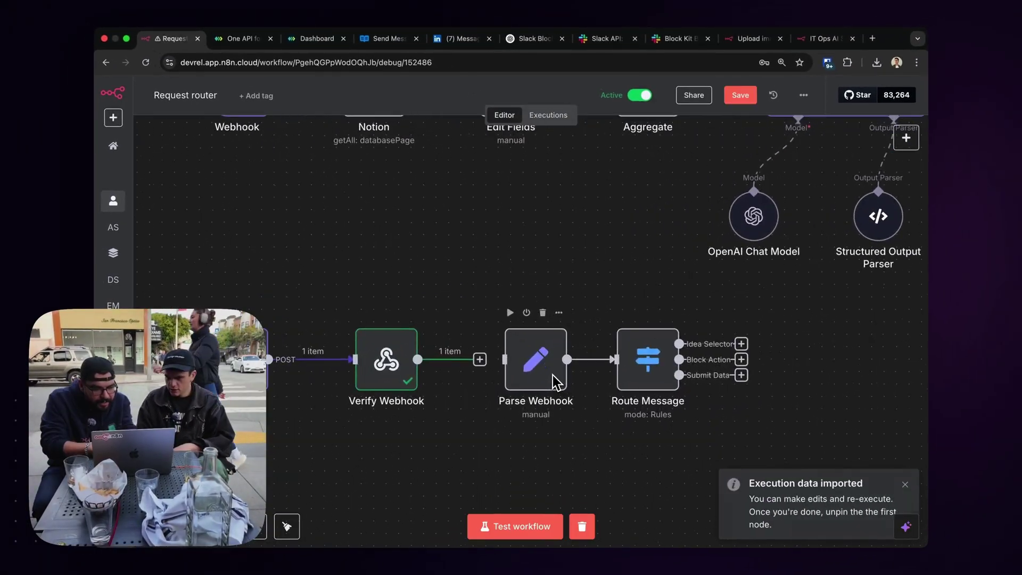
pyautogui.scroll(-5, 553, 376)
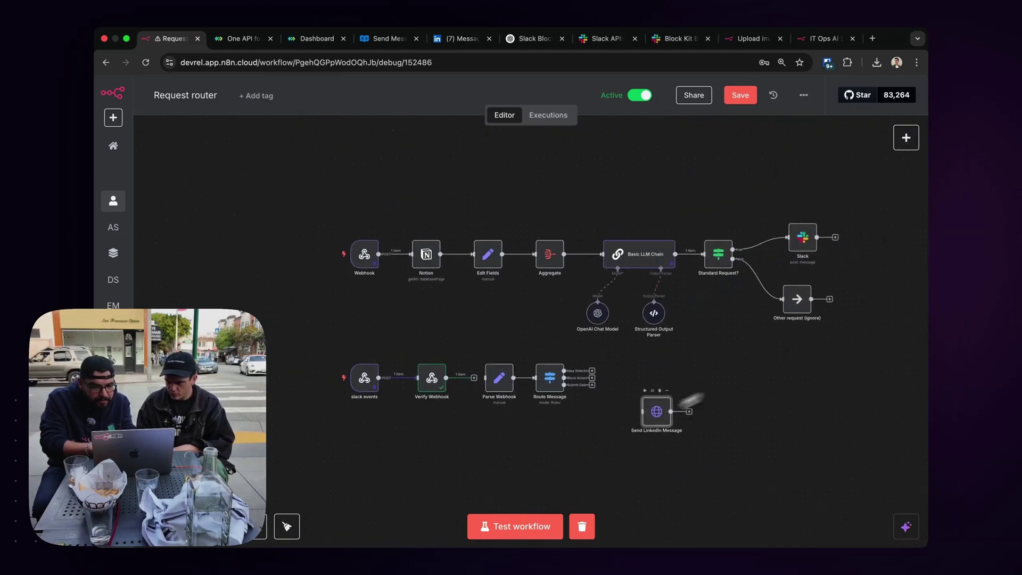
pyautogui.moveTo(678, 400); pyautogui.dragTo(533, 439)
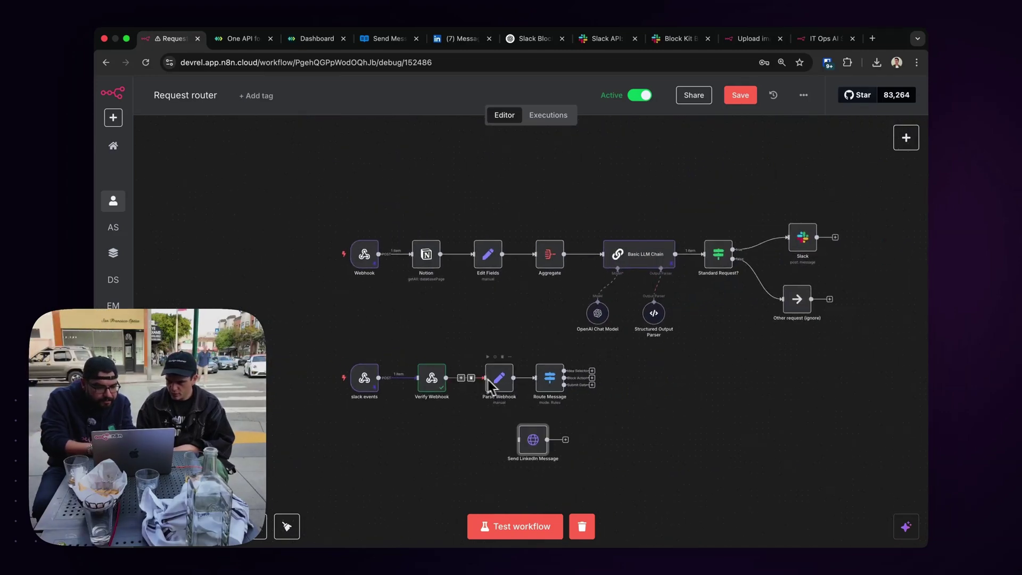
# Rerun Parse Webhook and review its response output, including approve_btn's message_id, in Schema view.
pyautogui.click(586, 528)
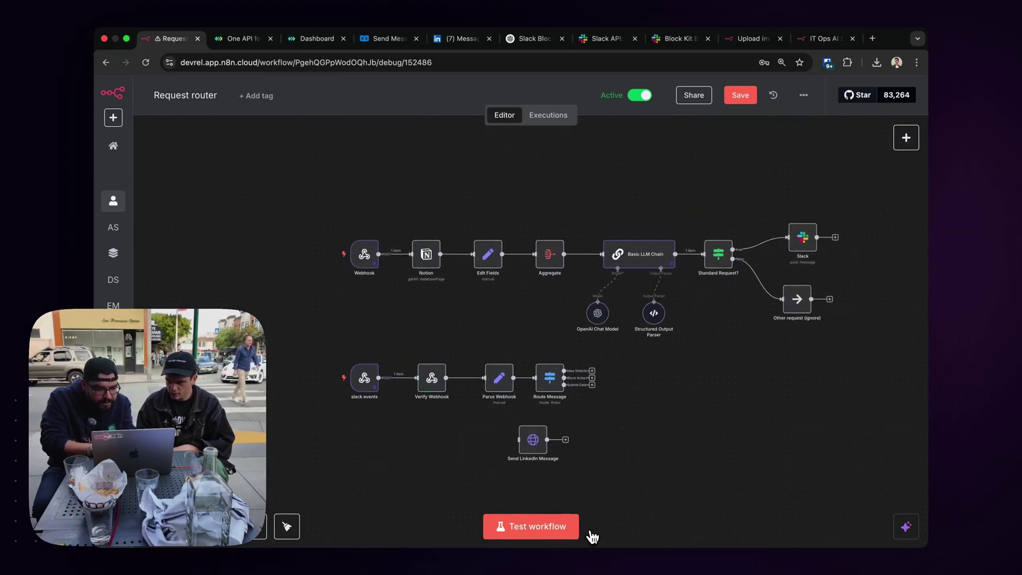
pyautogui.click(488, 357)
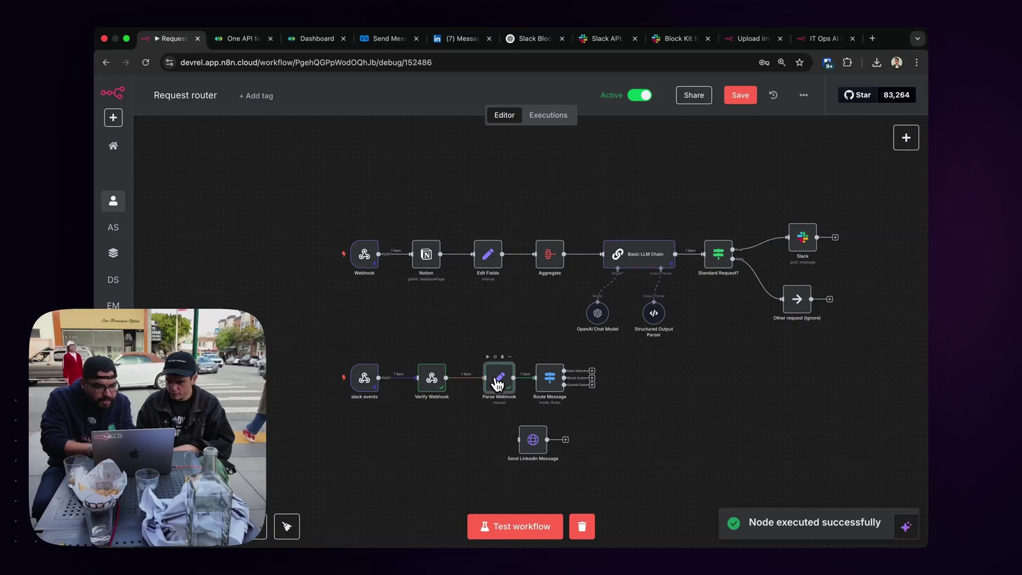
pyautogui.doubleClick(497, 383)
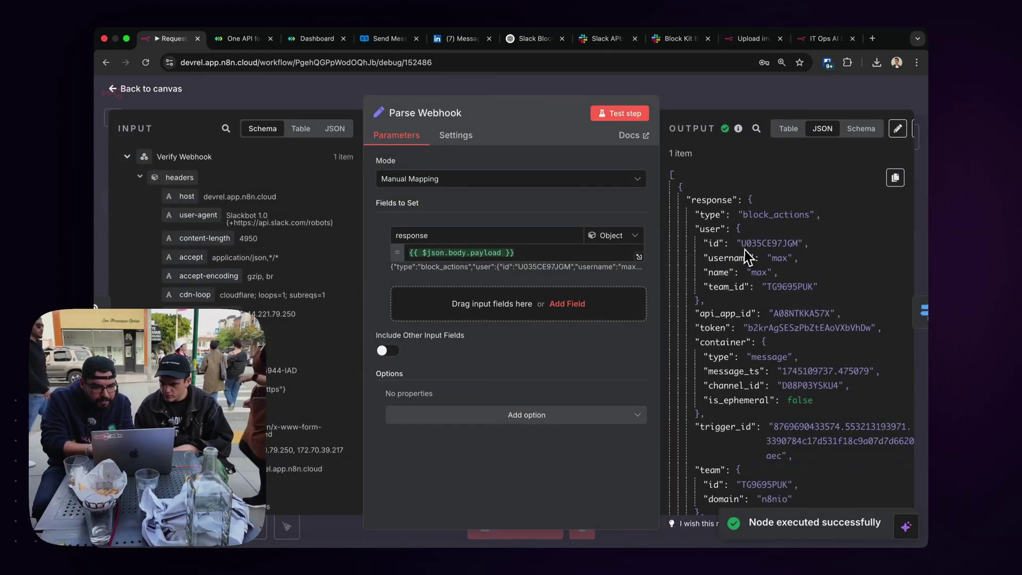
pyautogui.scroll(-15, 746, 247)
pyautogui.scroll(-5, 746, 247)
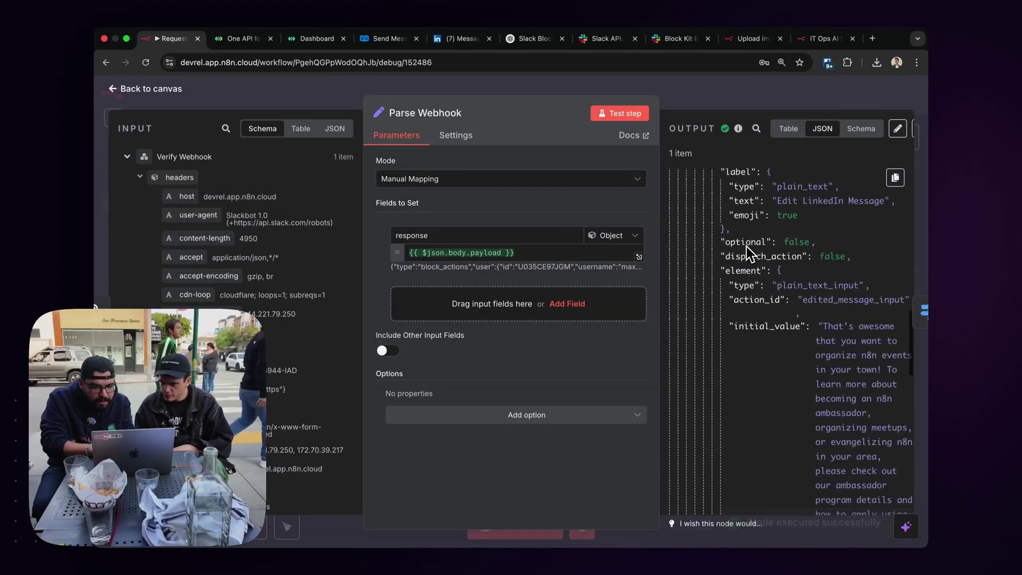
pyautogui.click(857, 131)
pyautogui.scroll(-10, 787, 240)
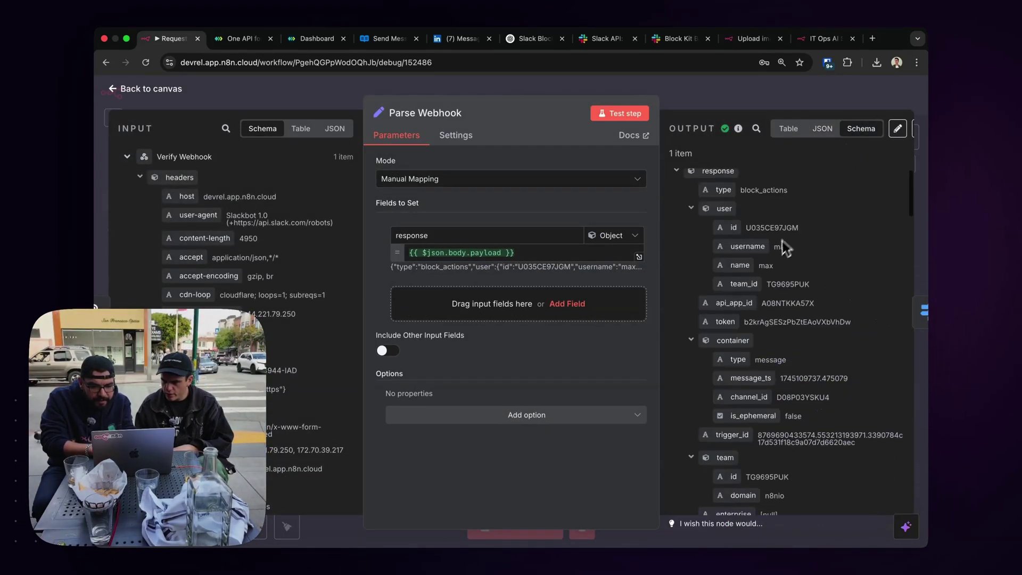
pyautogui.scroll(-15, 785, 213)
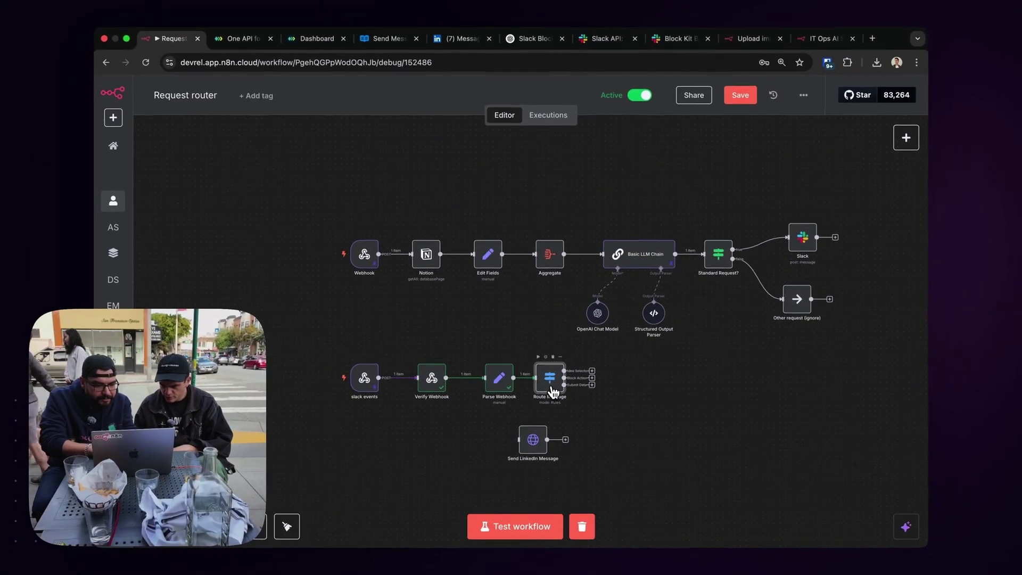
# Delete Route Message's old rules and rename the first rule's output to 'approve'.
pyautogui.doubleClick(549, 382)
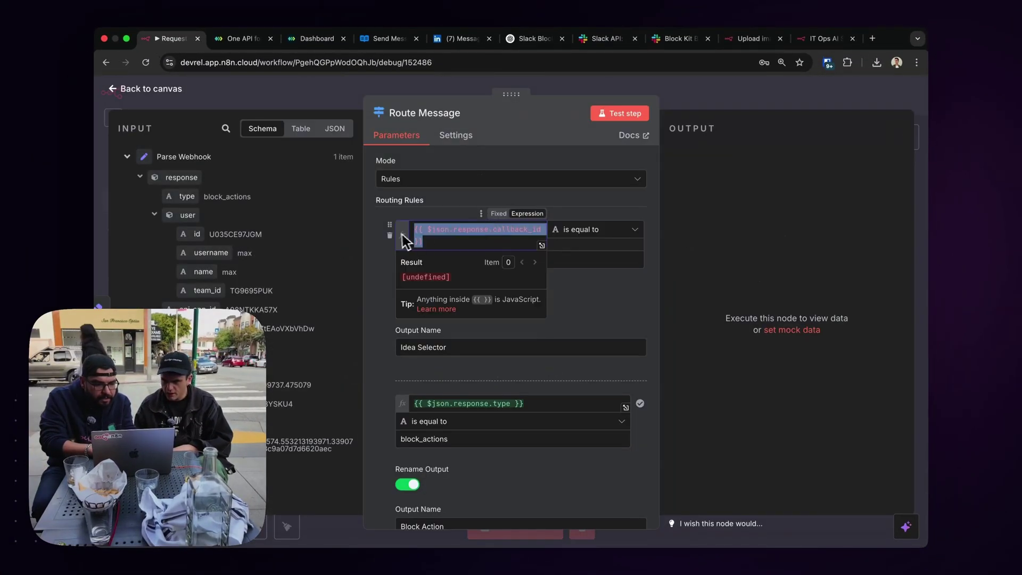
pyautogui.click(390, 235)
pyautogui.click(389, 235)
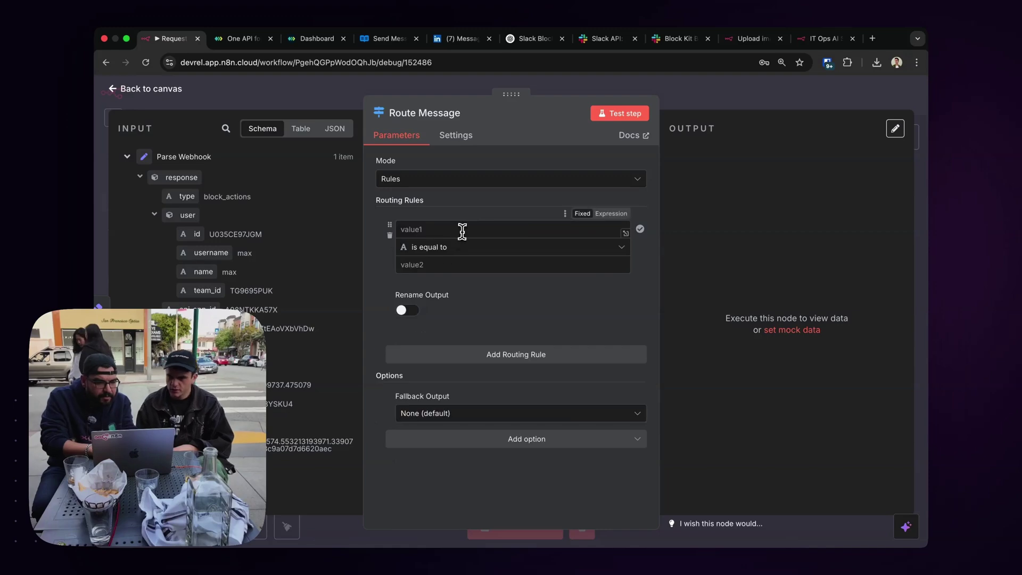
pyautogui.click(407, 311)
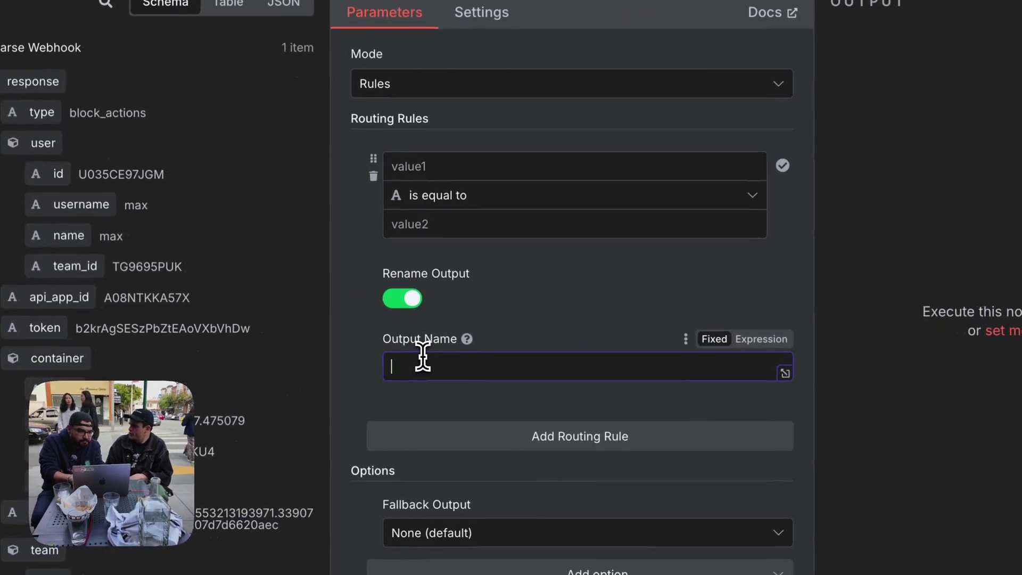
pyautogui.write('approve')
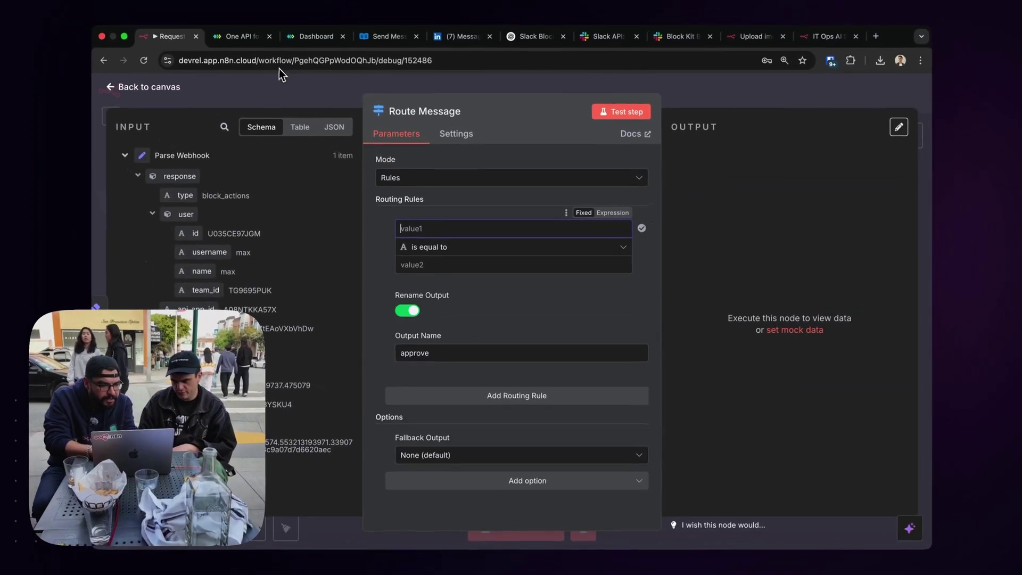
# Make the first rule check that the button text actions[0].text.text equals Approve.
pyautogui.click(152, 213)
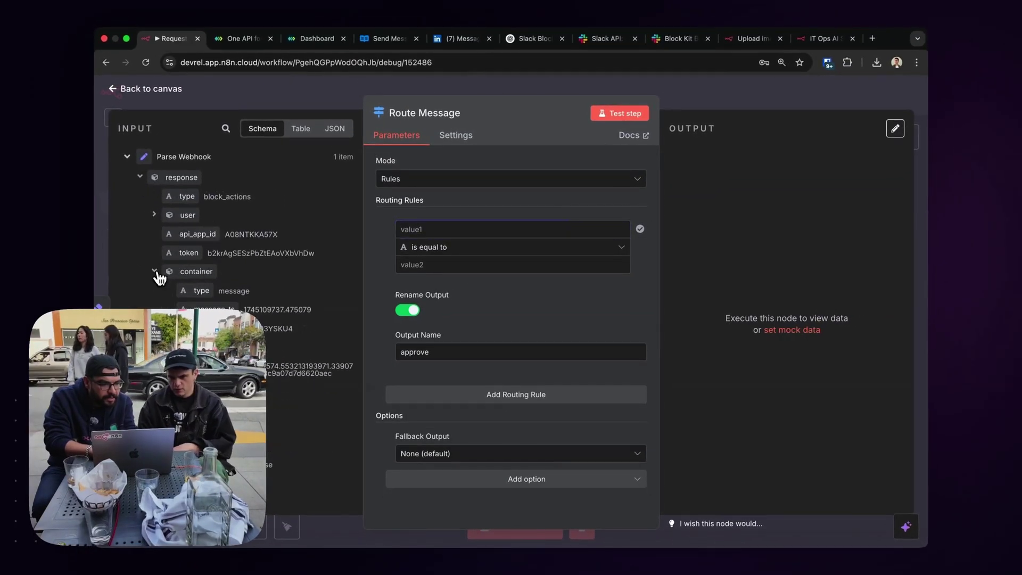
pyautogui.click(155, 272)
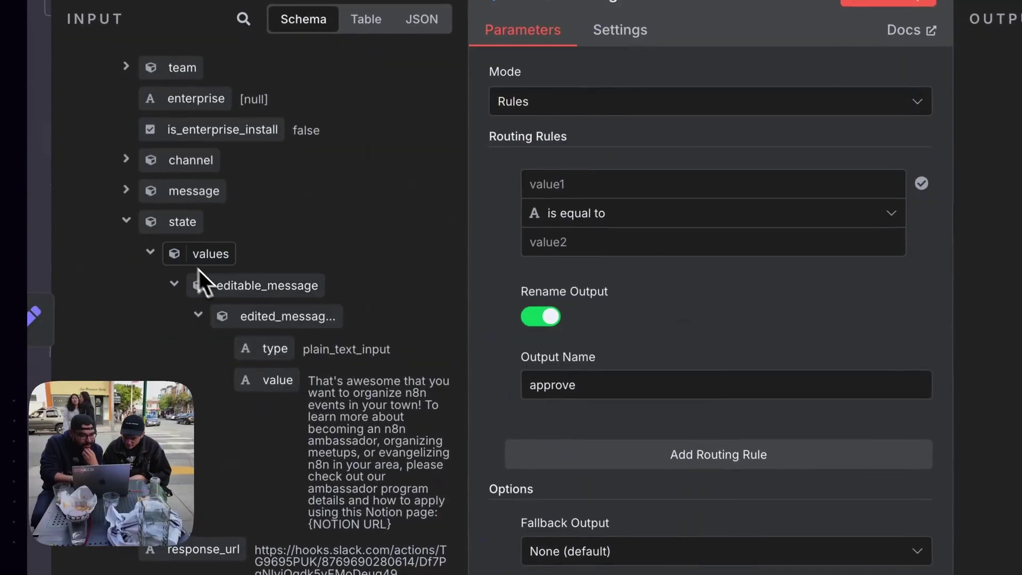
pyautogui.click(175, 285)
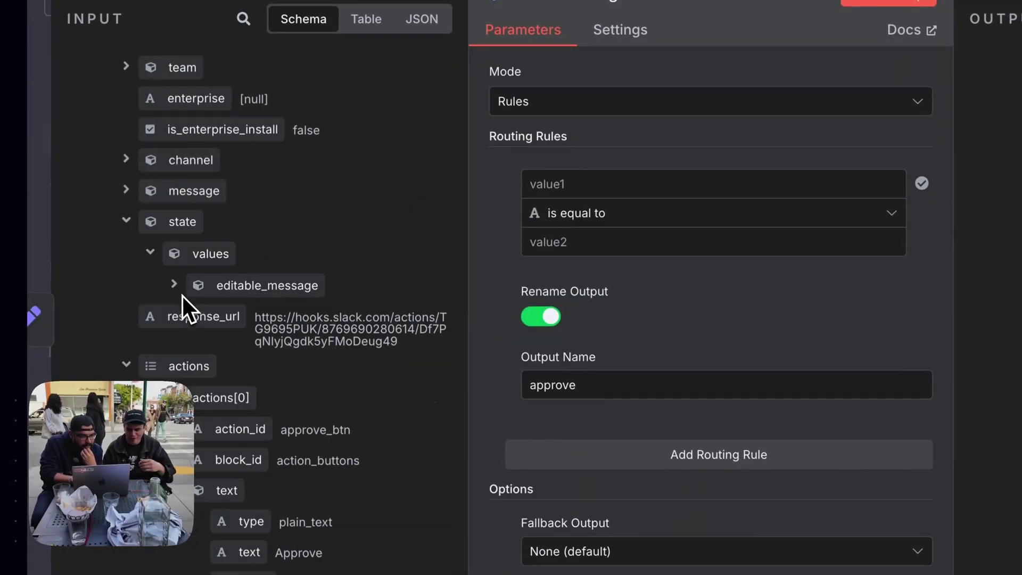
pyautogui.scroll(-2, 184, 346)
pyautogui.scroll(-2, 184, 345)
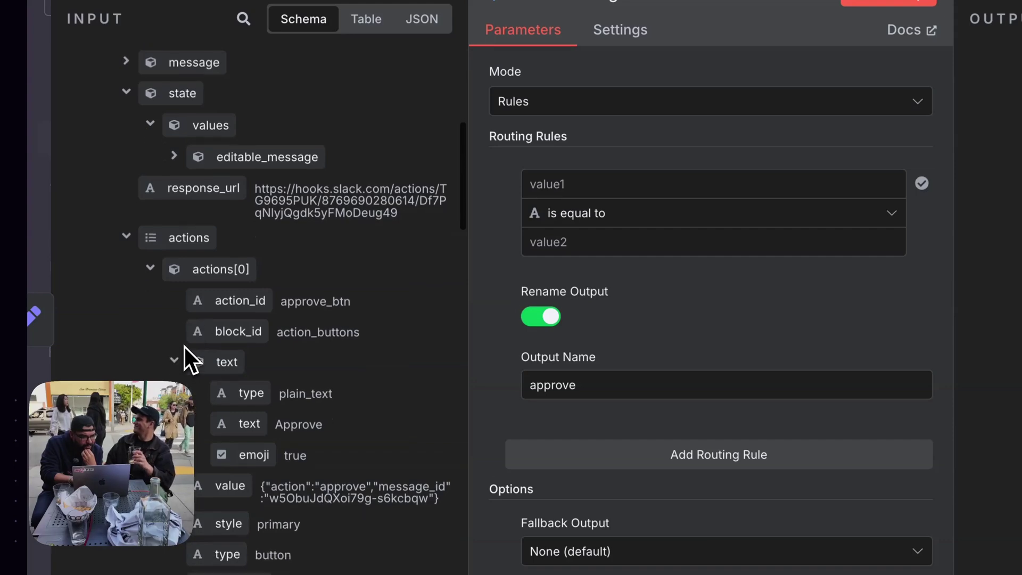
pyautogui.moveTo(234, 391); pyautogui.dragTo(596, 208)
pyautogui.moveTo(490, 303); pyautogui.dragTo(461, 256)
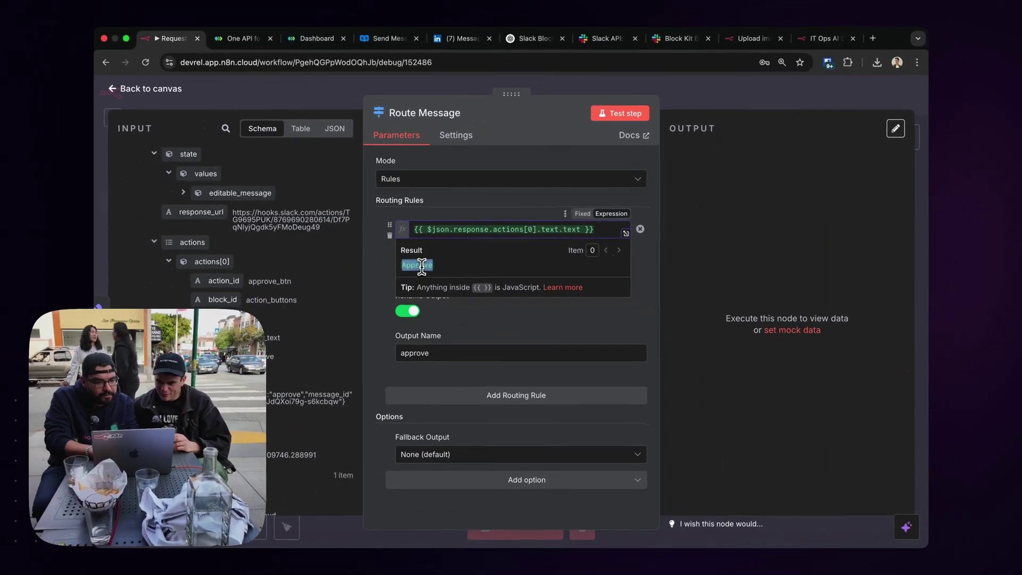
pyautogui.click(428, 264)
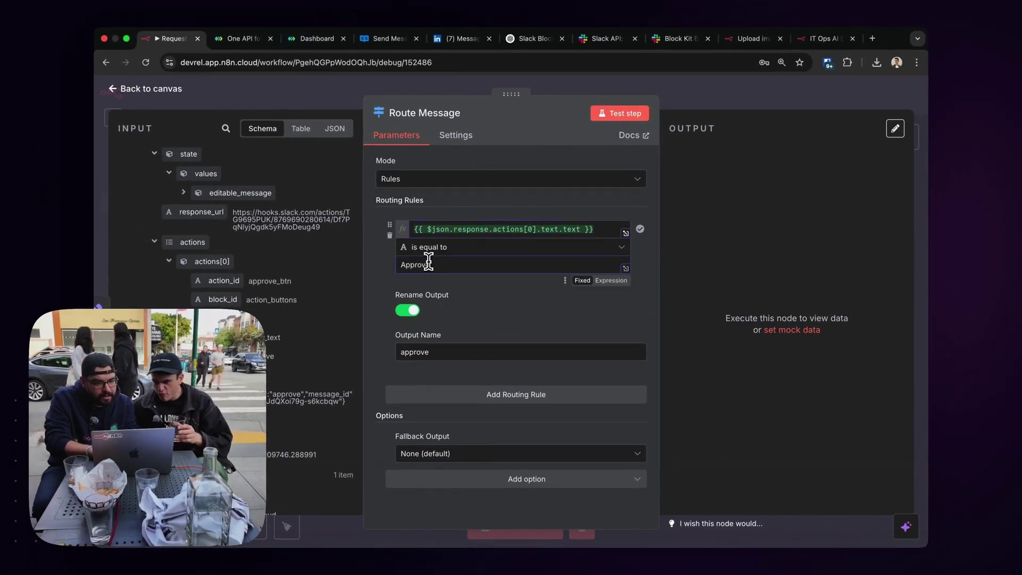
pyautogui.click(462, 228)
pyautogui.tripleClick(462, 229)
pyautogui.hotkey('ctrl', 'c')
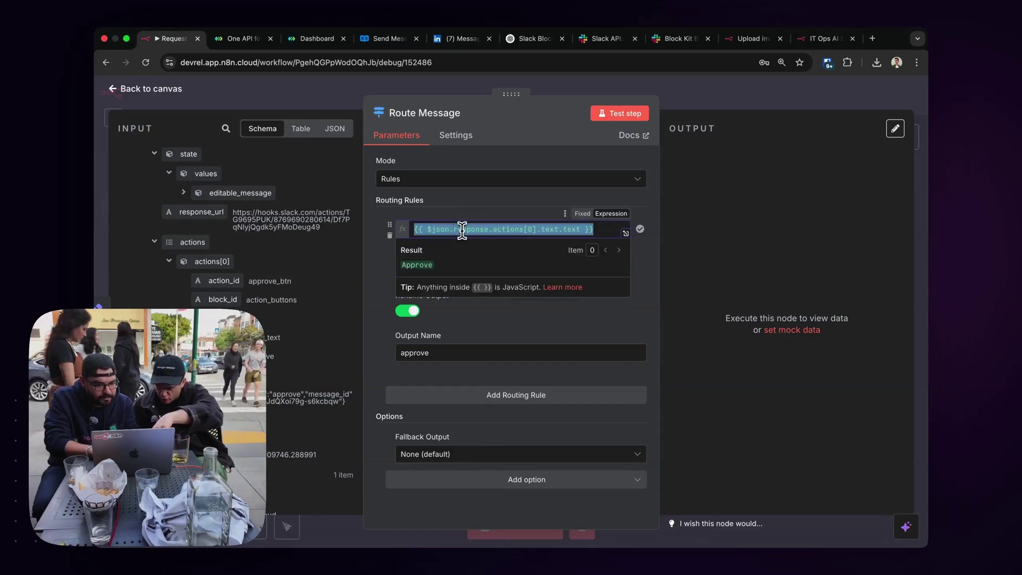
pyautogui.click(458, 214)
# Add a second rule that uses the same button text expression.
pyautogui.click(472, 402)
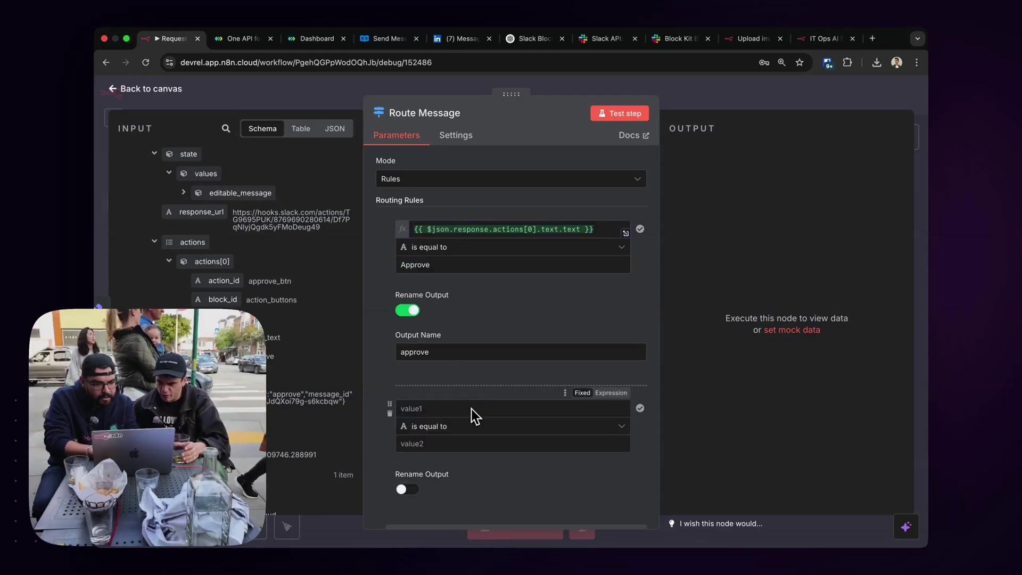
pyautogui.click(470, 413)
pyautogui.hotkey('ctrl', 'v')
pyautogui.click(612, 393)
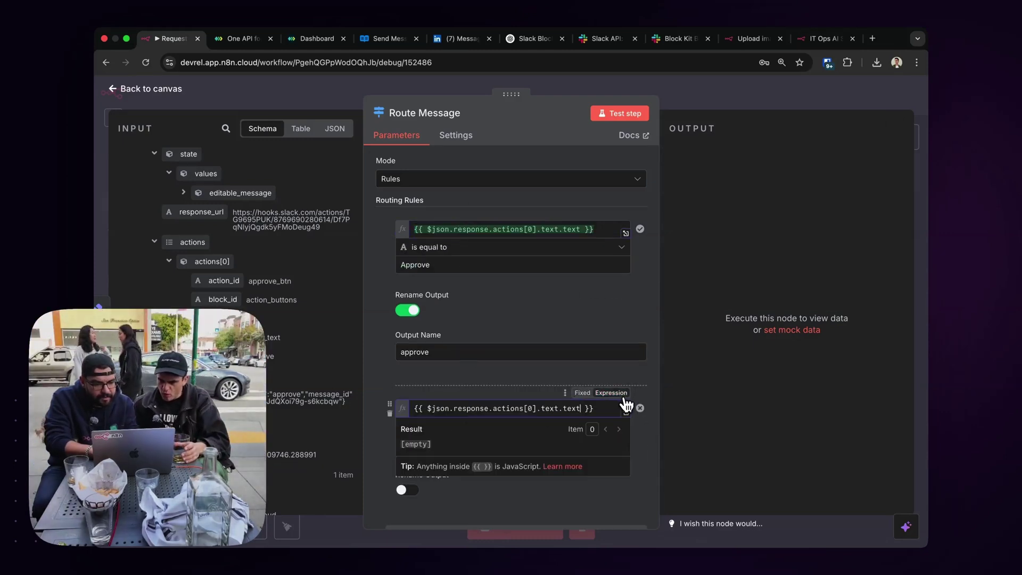
pyautogui.click(499, 379)
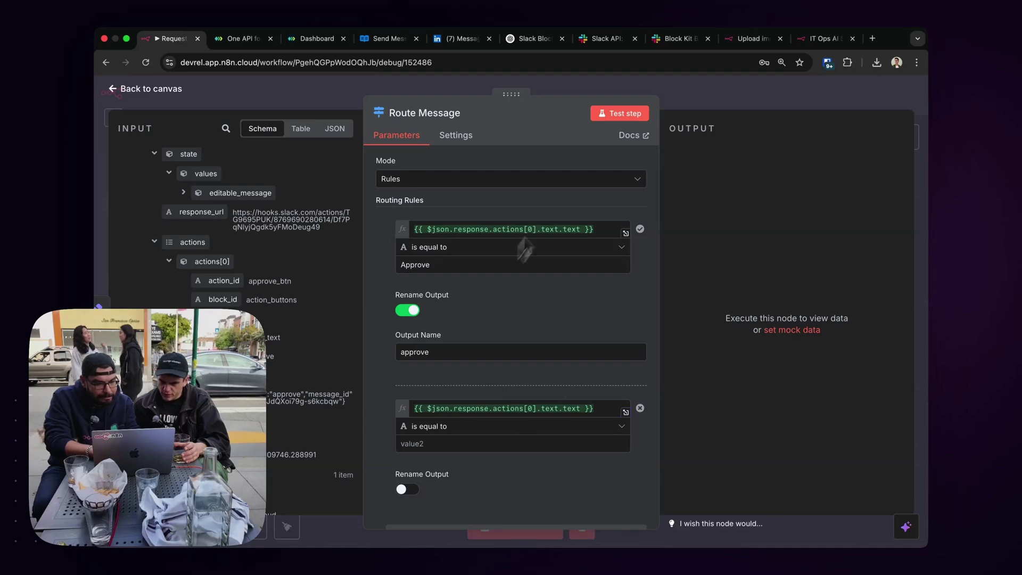
# Check the button texts in the Block Kit Builder payload.
pyautogui.click(609, 40)
pyautogui.click(668, 40)
pyautogui.scroll(-2, 628, 312)
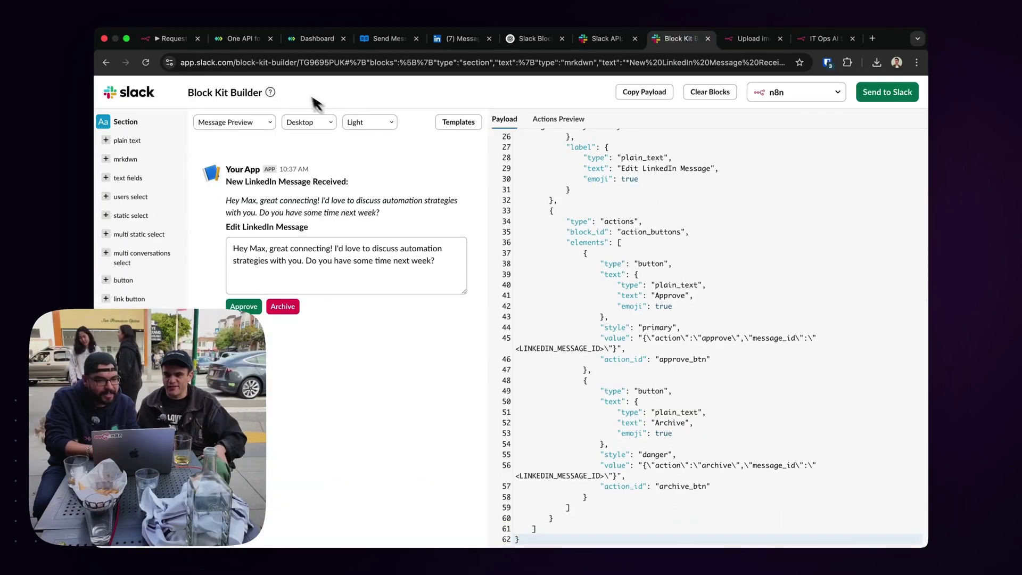
# Return to Route Message in n8n to make the second rule match Archive.
pyautogui.click(172, 36)
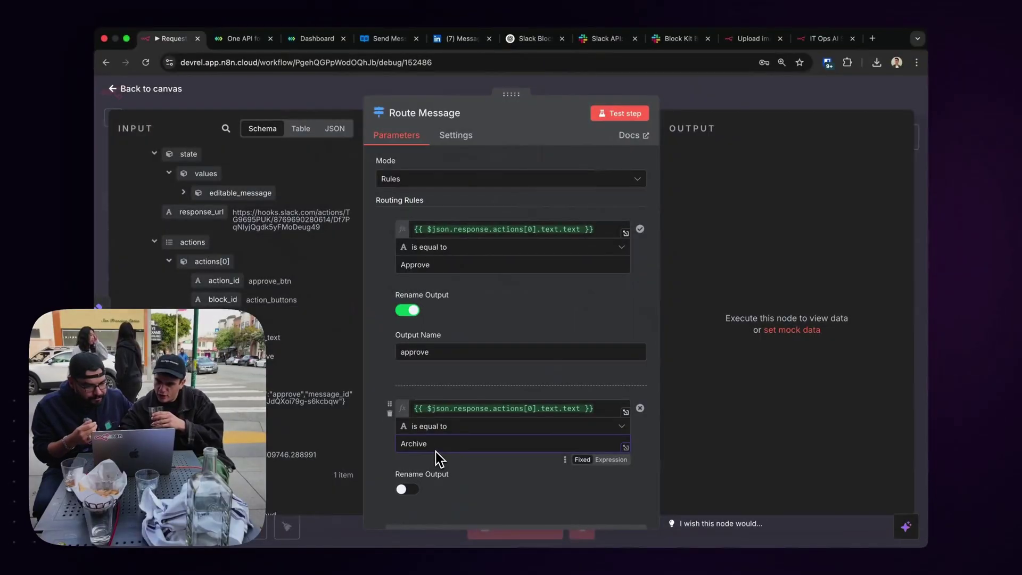
# Turn on Rename Output for the second rule and name its output Archive.
pyautogui.click(407, 492)
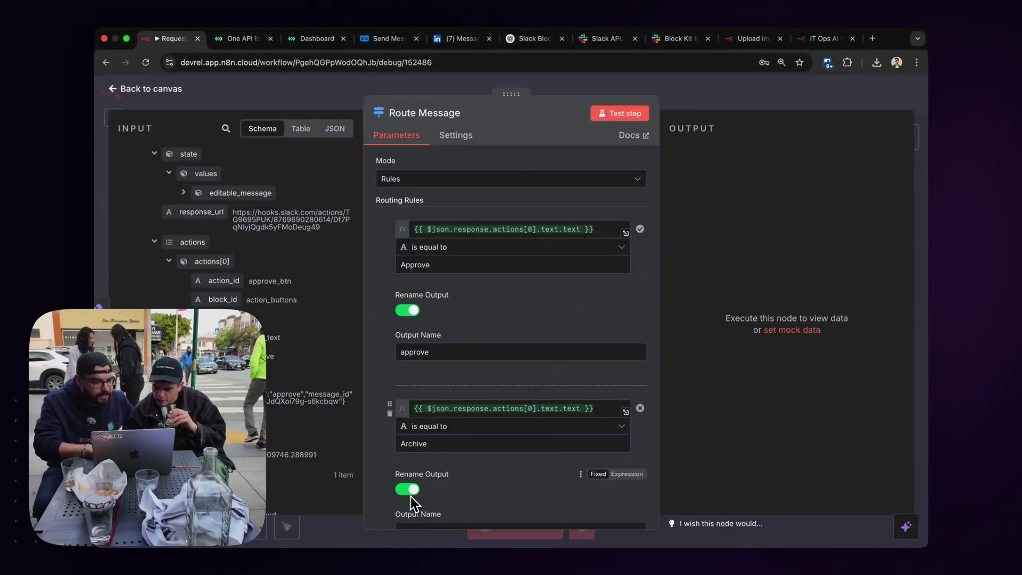
pyautogui.scroll(-2, 435, 457)
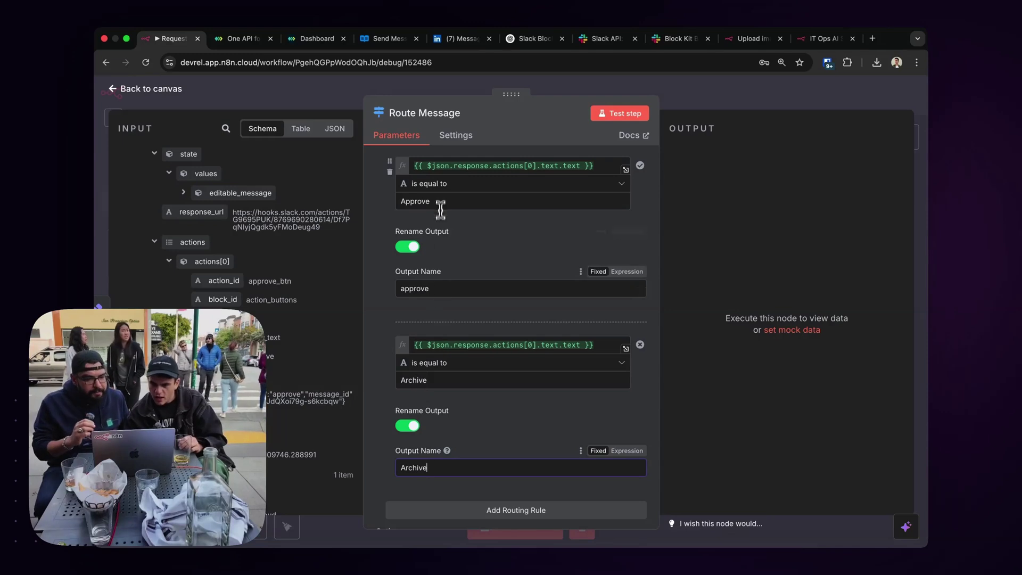
pyautogui.click(442, 189)
pyautogui.click(393, 205)
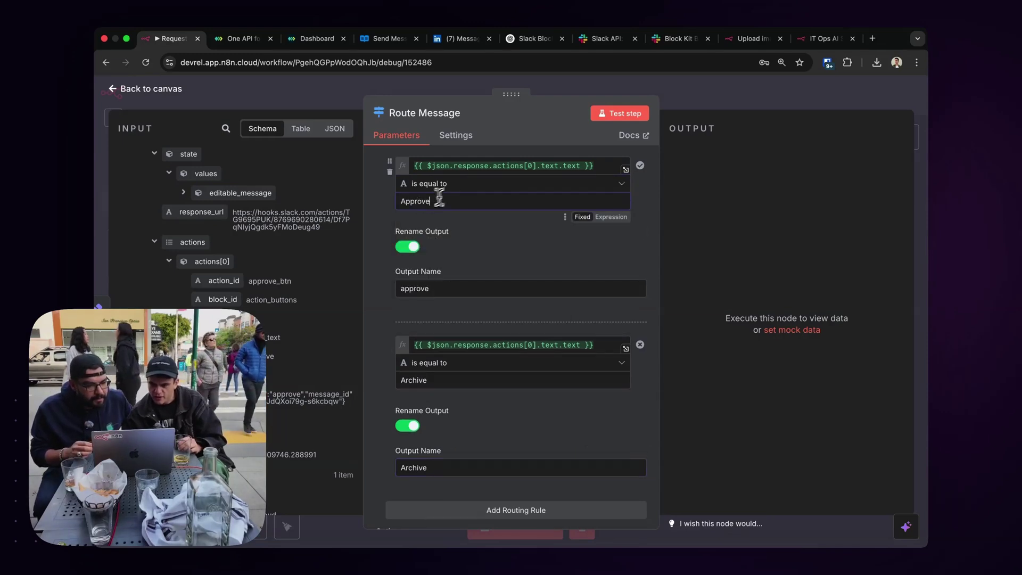
pyautogui.click(697, 107)
# Run Route Message and attach Send LinkedIn Message to its approve output.
pyautogui.scroll(4, 450, 312)
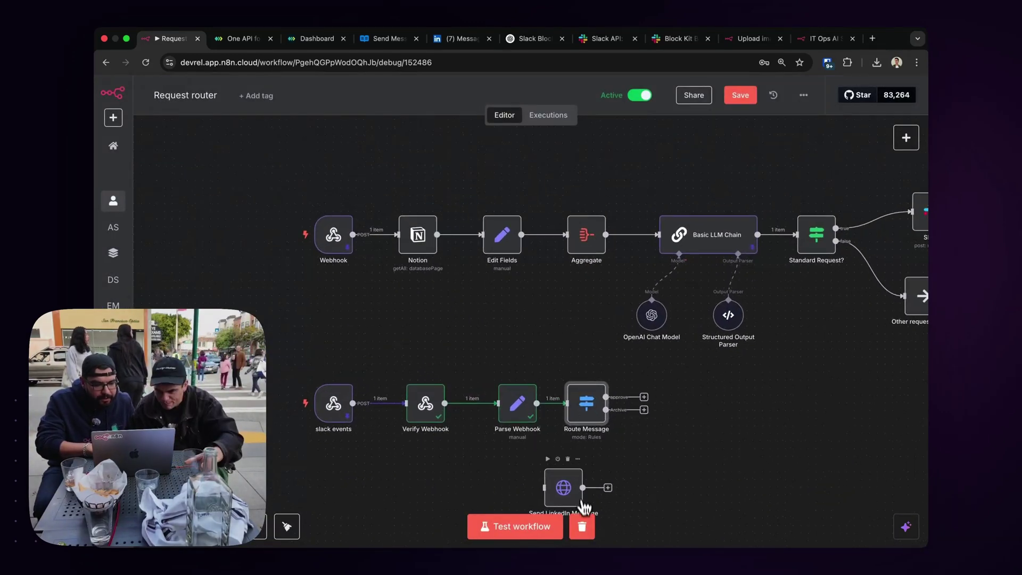
pyautogui.click(571, 374)
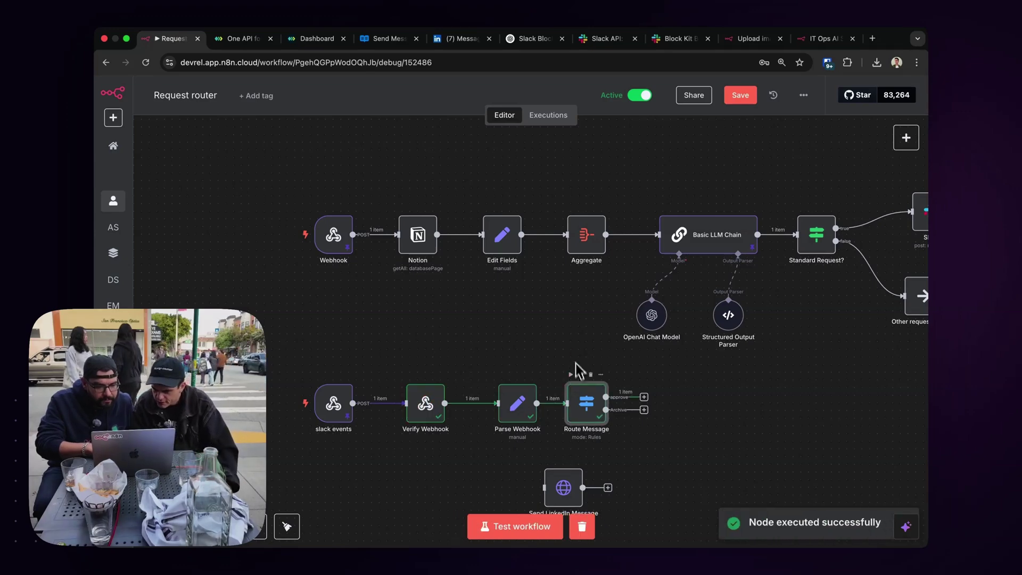
pyautogui.moveTo(566, 488); pyautogui.dragTo(692, 378)
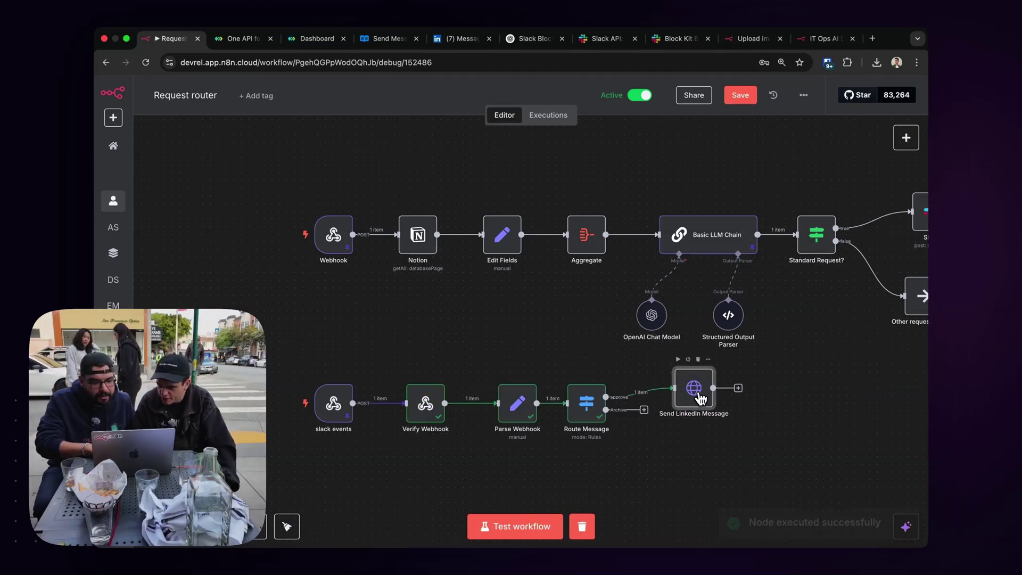
pyautogui.doubleClick(700, 399)
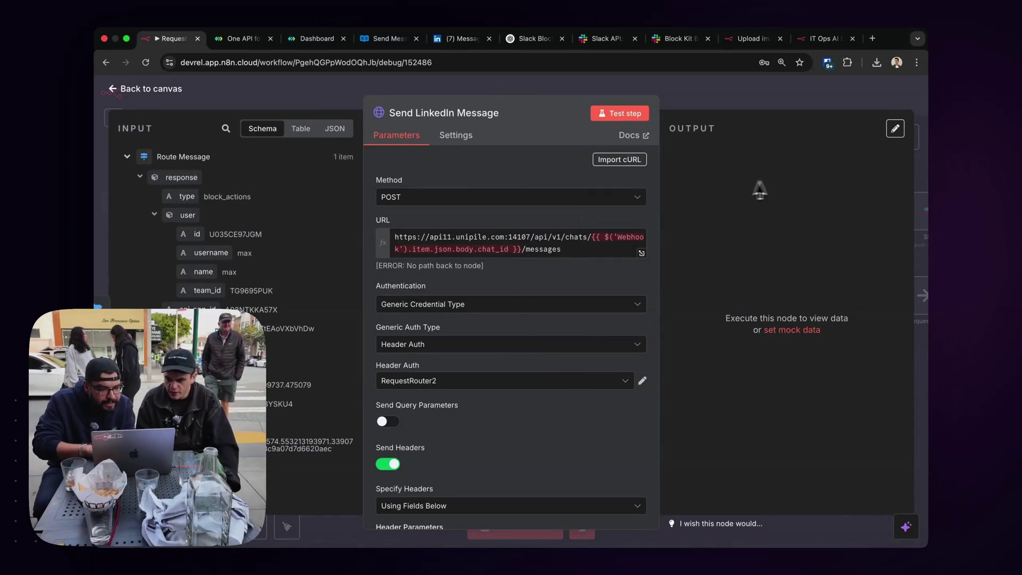
# Replace the URL's old chat ID expression with the Slack button's actions[0].value.
pyautogui.scroll(-15, 193, 256)
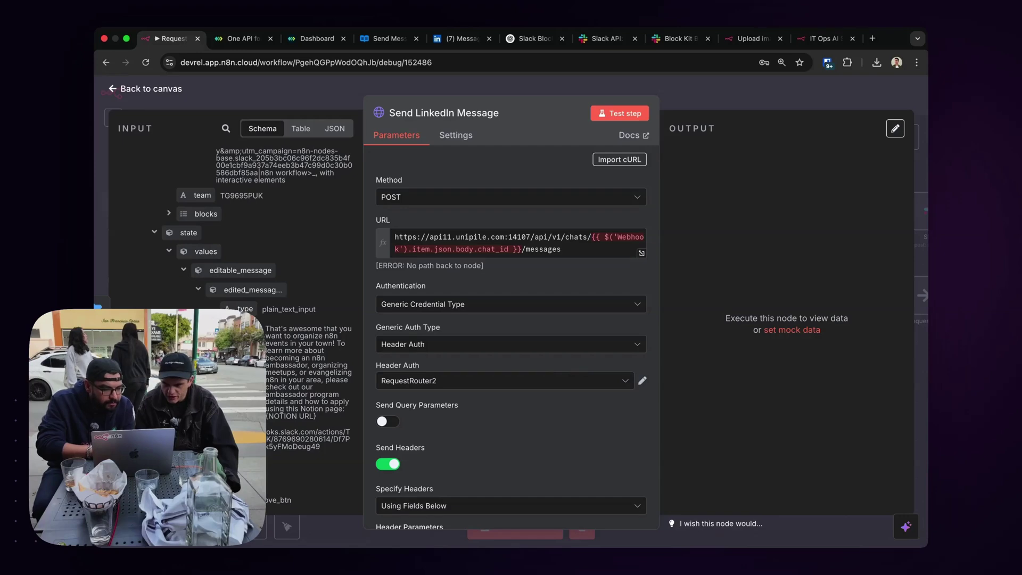
pyautogui.scroll(-5, 432, 423)
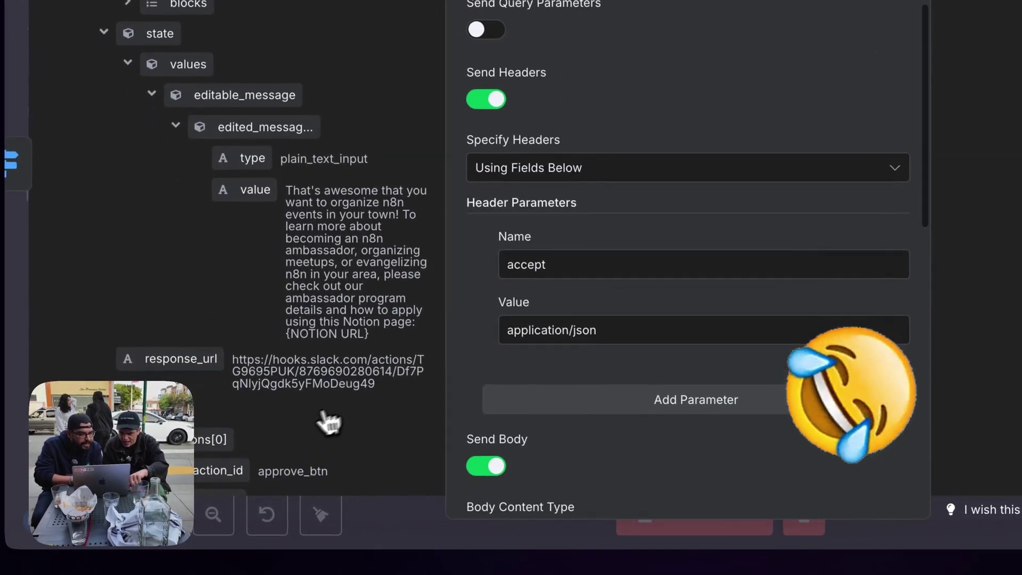
pyautogui.scroll(-6, 328, 422)
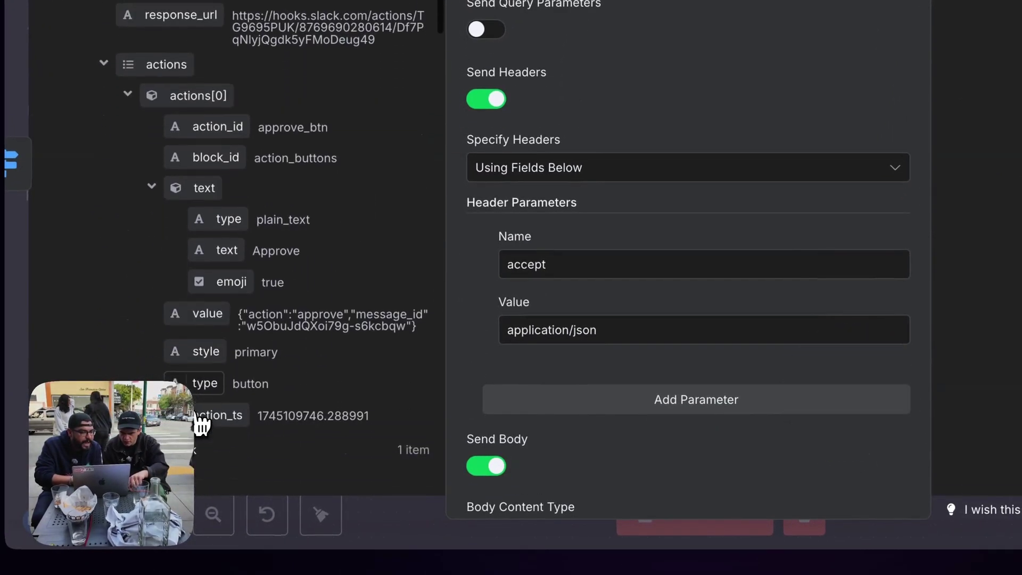
pyautogui.scroll(-2, 201, 424)
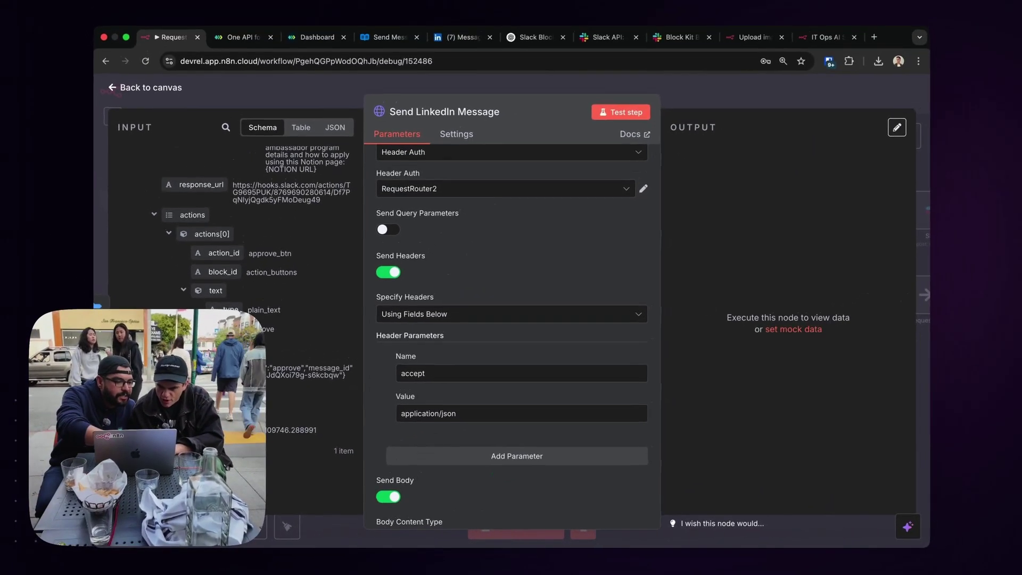
pyautogui.scroll(5, 480, 317)
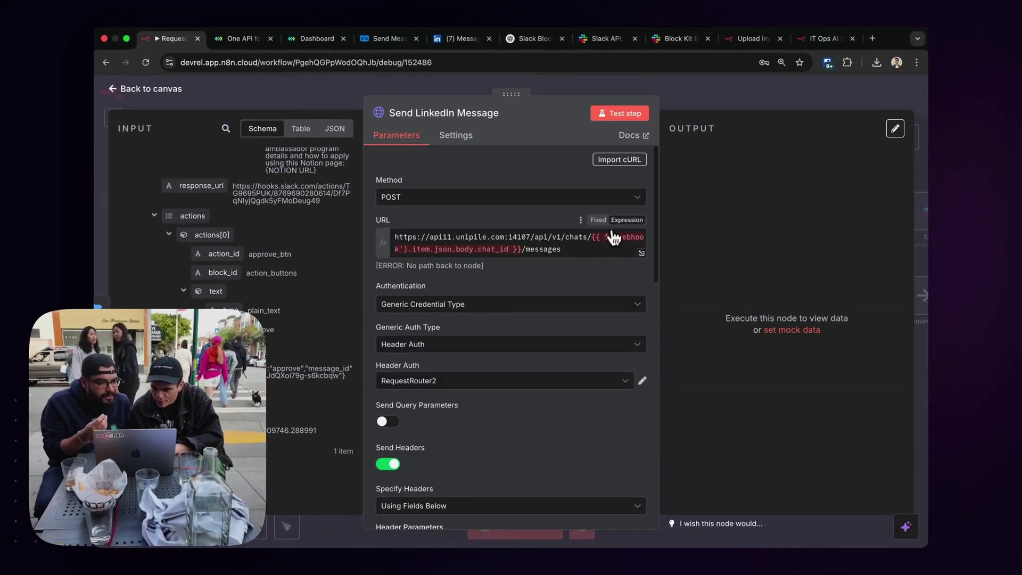
pyautogui.moveTo(591, 236); pyautogui.dragTo(523, 249)
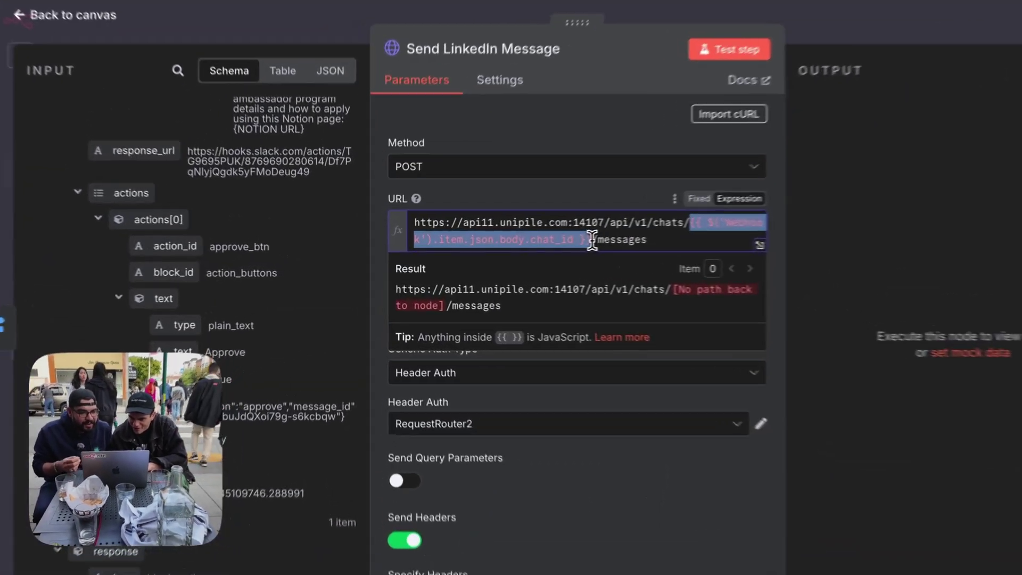
pyautogui.press('BackSpace')
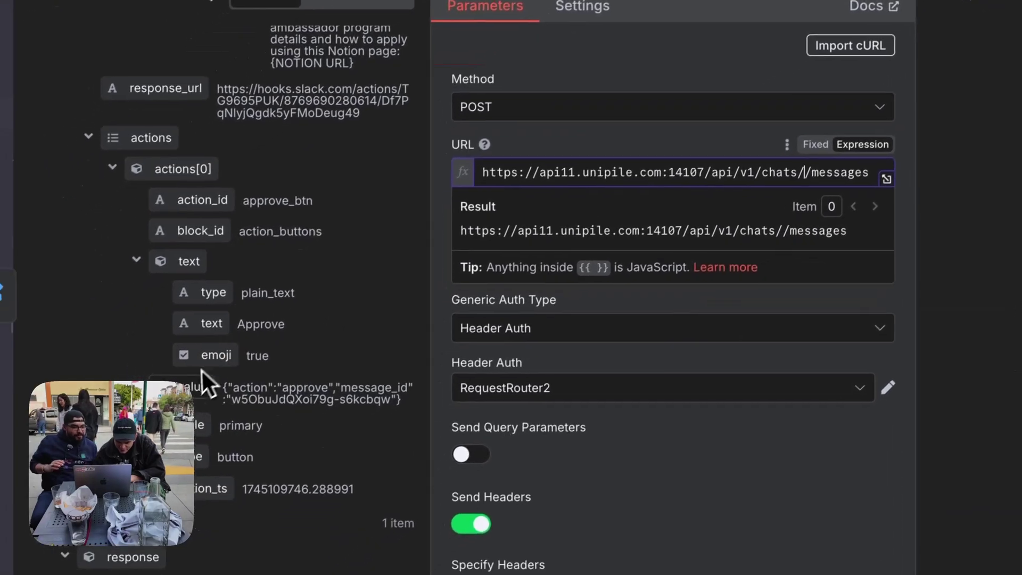
pyautogui.moveTo(210, 425); pyautogui.dragTo(601, 261)
pyautogui.moveTo(647, 202); pyautogui.dragTo(831, 170)
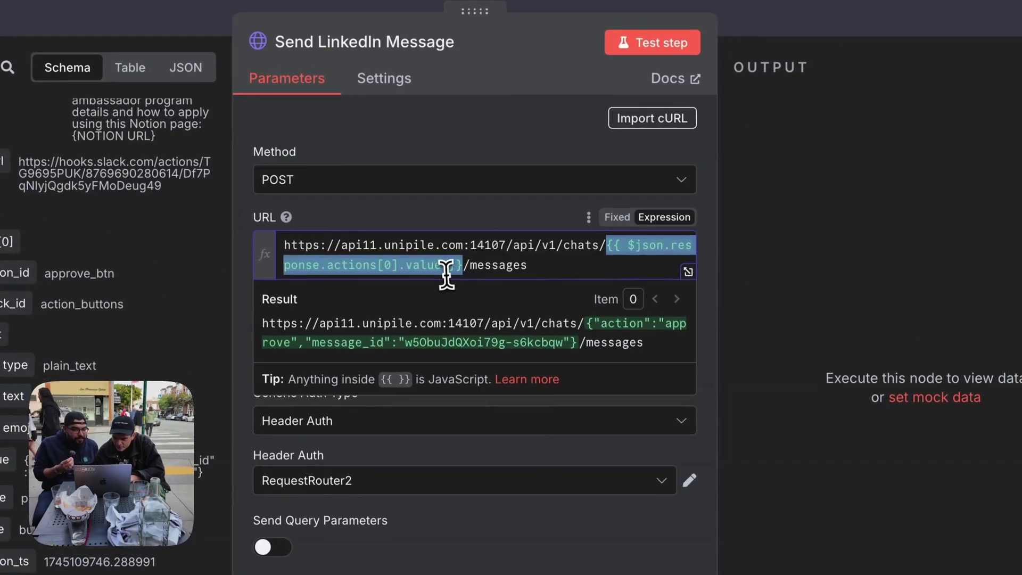
# Append .split('"') to the value and settle on index [7] after testing 3 through 6.
pyautogui.click(439, 264)
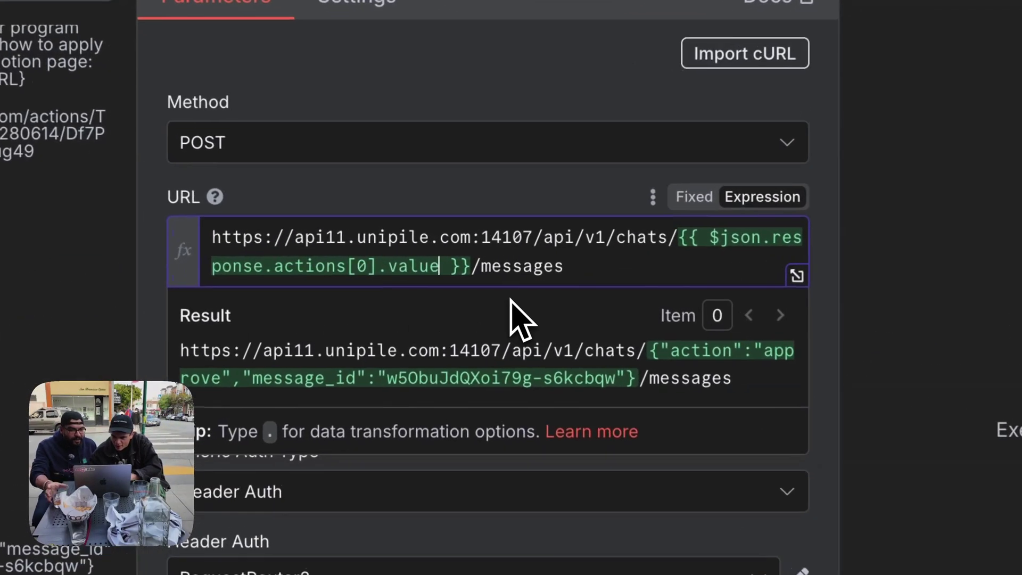
pyautogui.write('.split(')
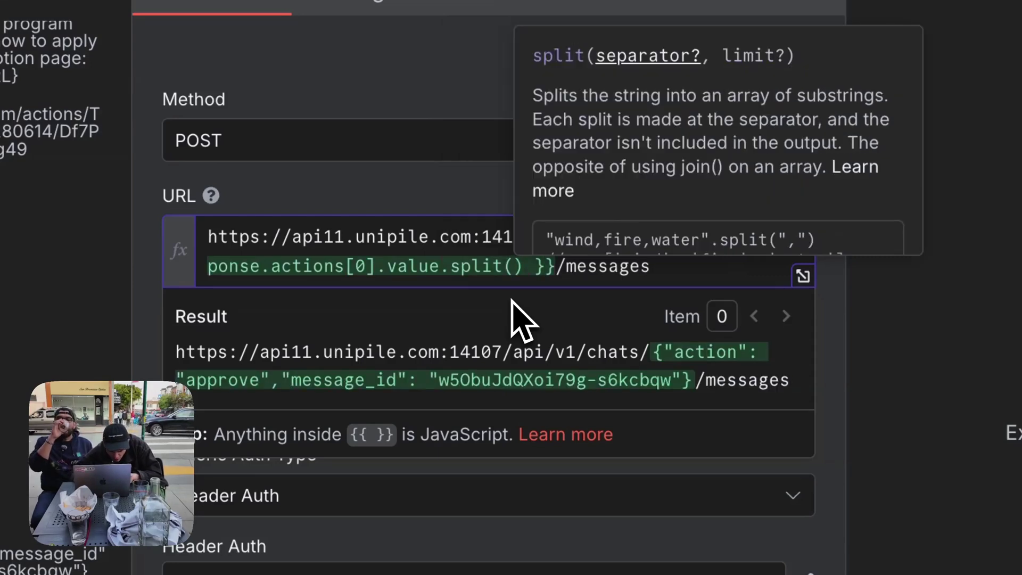
pyautogui.write('\'"')
pyautogui.press('Right')
pyautogui.press('Right')
pyautogui.press('Right')
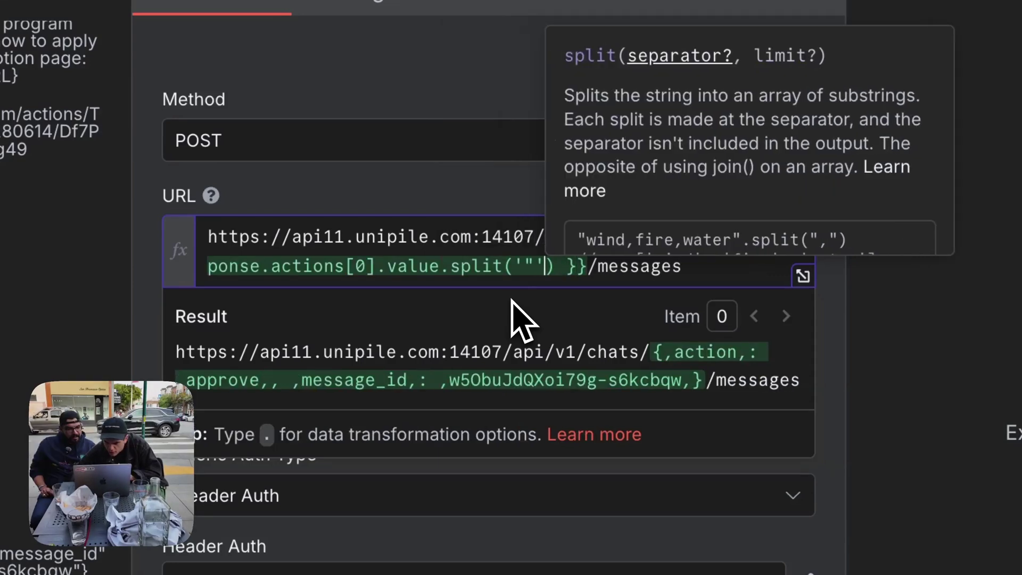
pyautogui.press('Left')
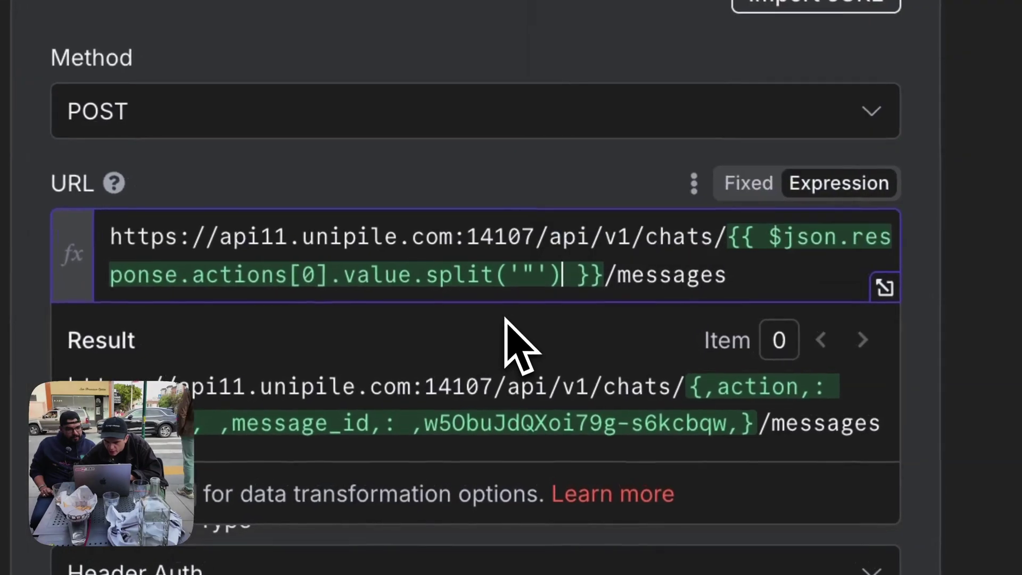
pyautogui.write('[3')
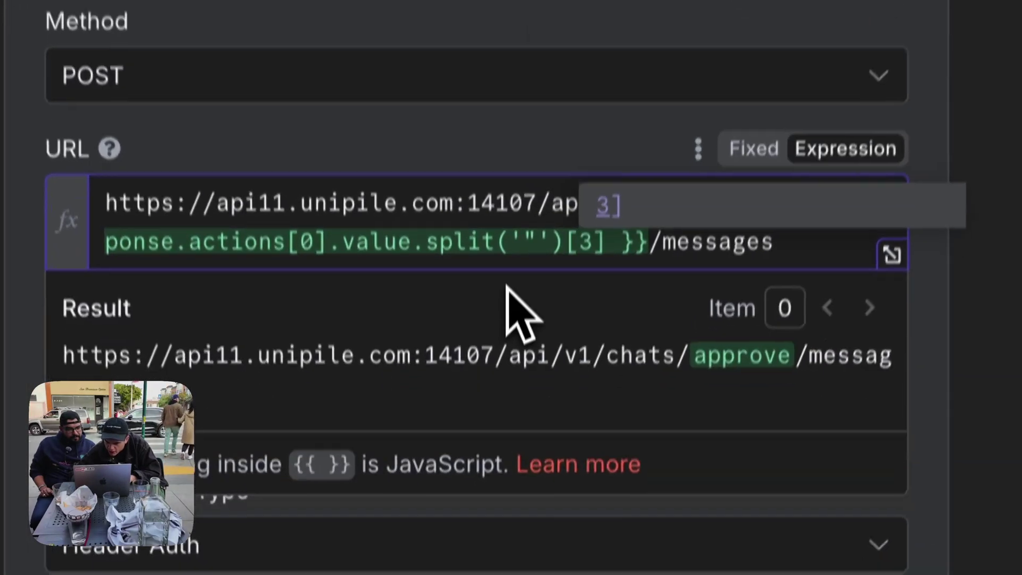
pyautogui.press('BackSpace')
pyautogui.write('4')
pyautogui.press('BackSpace')
pyautogui.write('5')
pyautogui.press('BackSpace')
pyautogui.write('6')
pyautogui.press('BackSpace')
pyautogui.write('7')
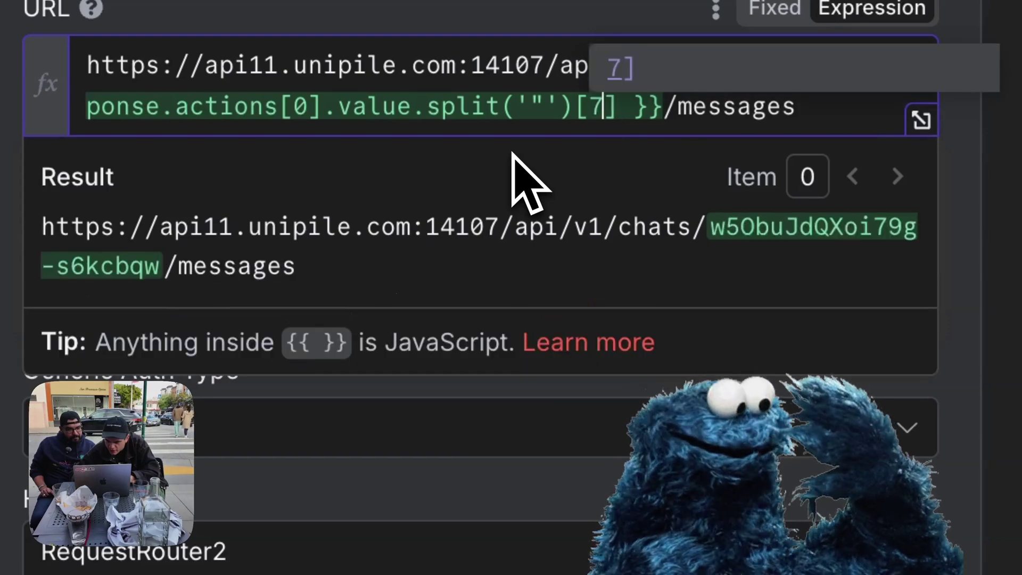
pyautogui.click(362, 70)
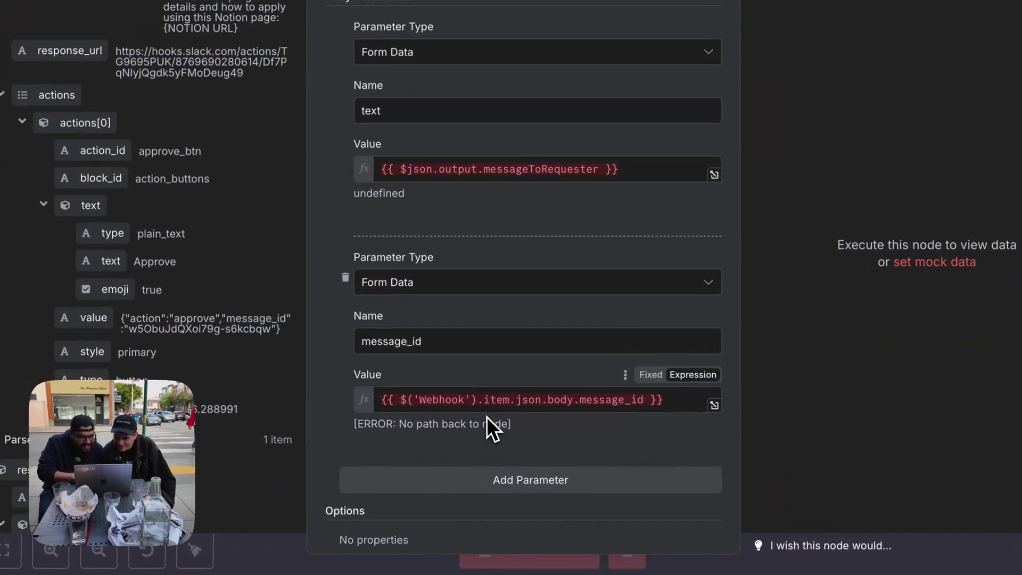
pyautogui.scroll(10, 490, 406)
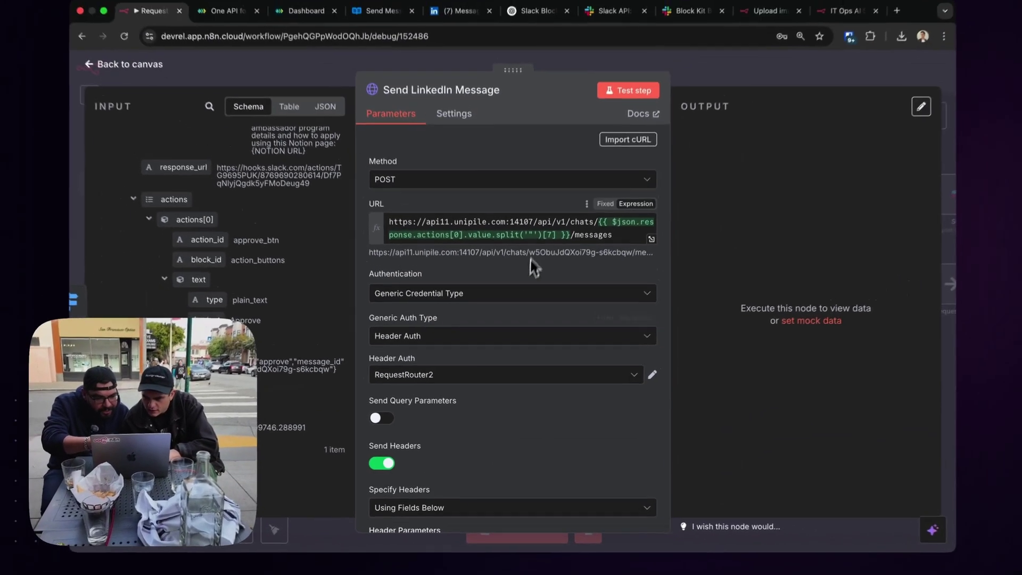
# Leave Send LinkedIn Message and open the Webhook trigger's pinned POST data.
pyautogui.scroll(-15, 491, 360)
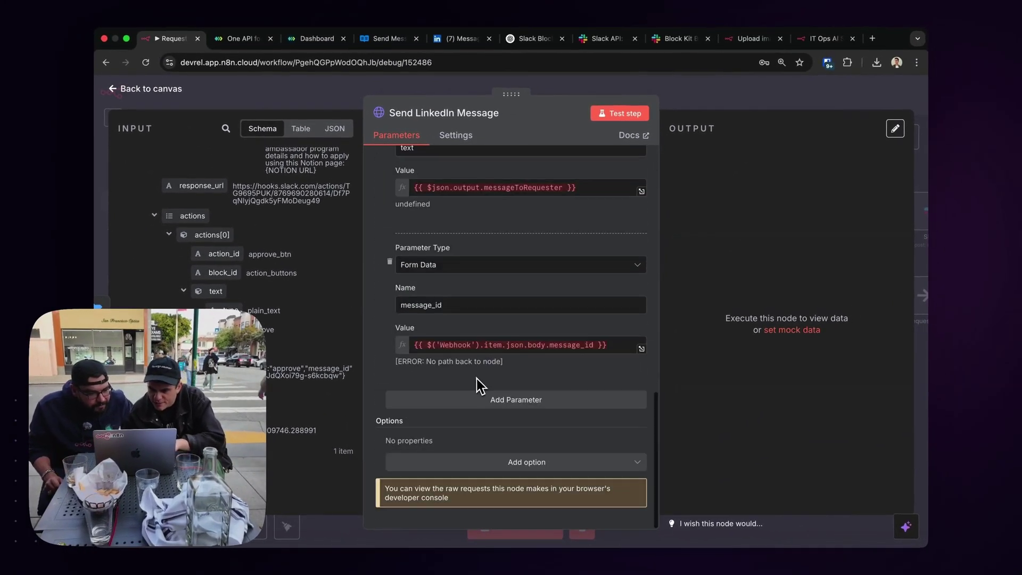
pyautogui.scroll(5, 168, 267)
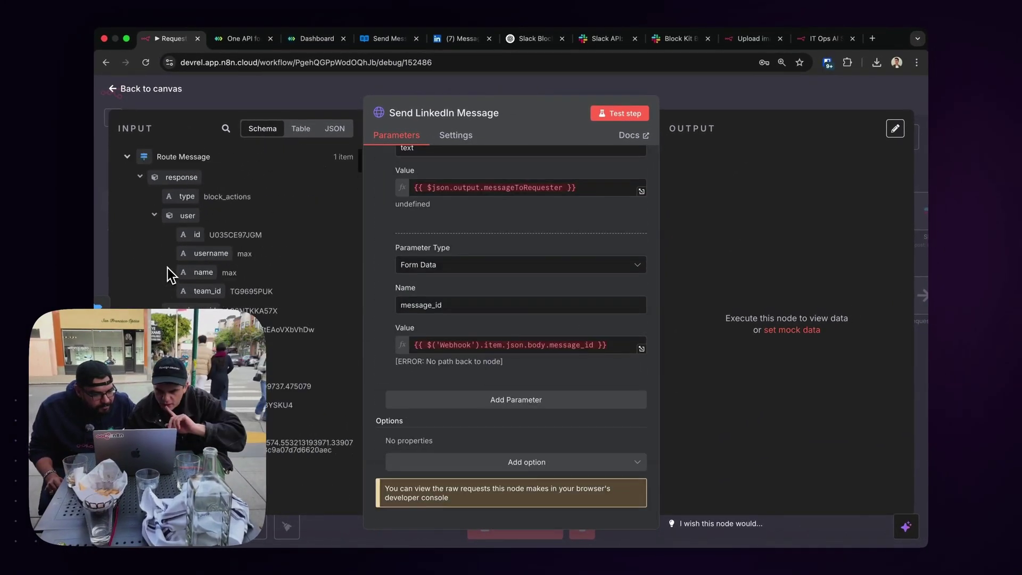
pyautogui.click(258, 97)
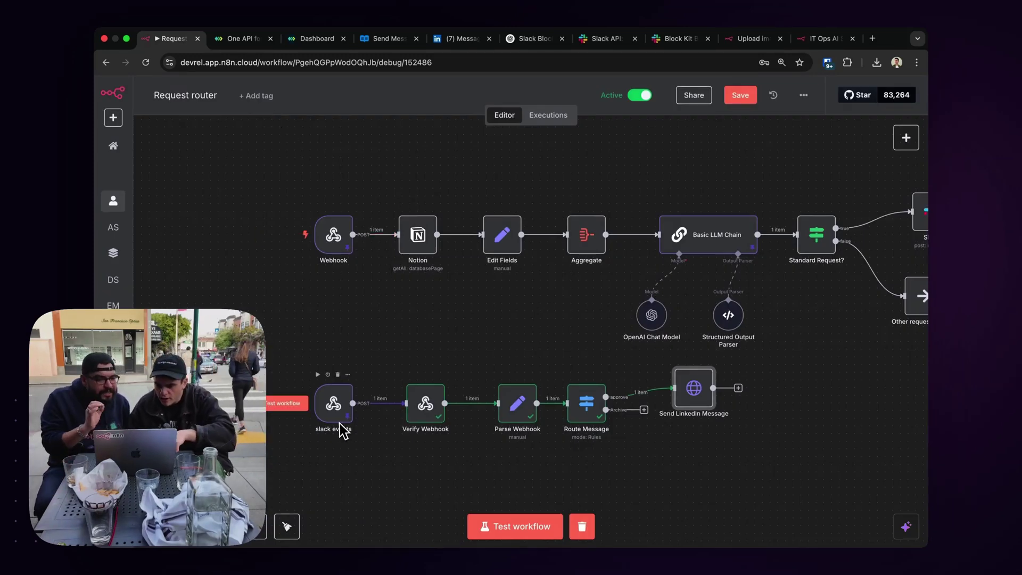
pyautogui.hscroll(5, 599, 183)
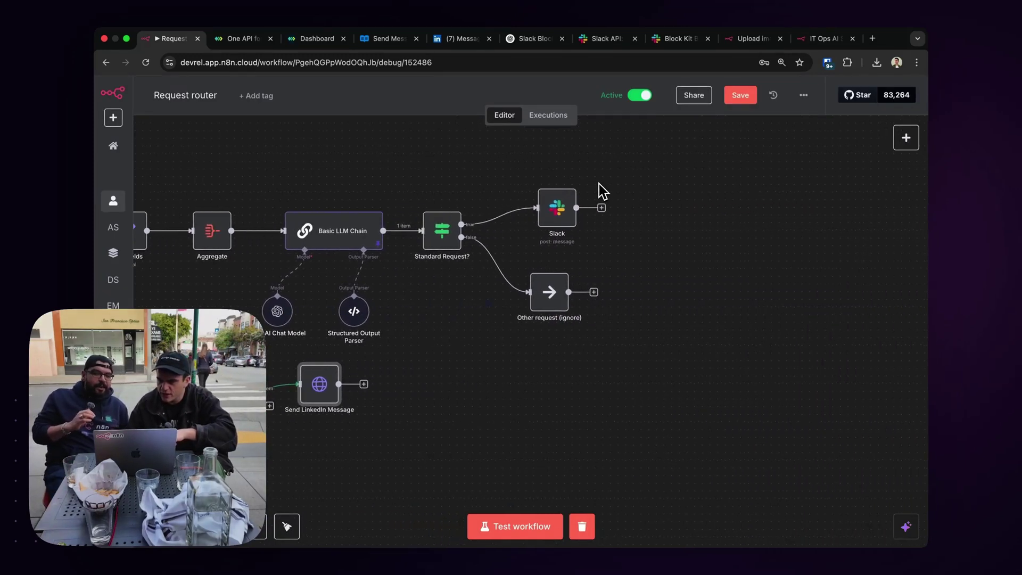
pyautogui.hscroll(4, 599, 183)
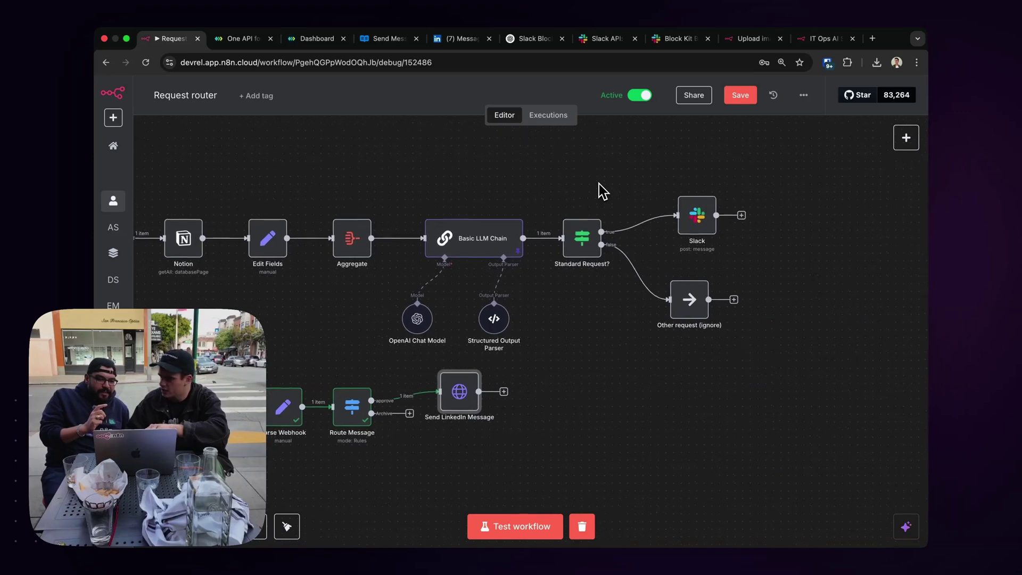
pyautogui.hscroll(-5, 433, 440)
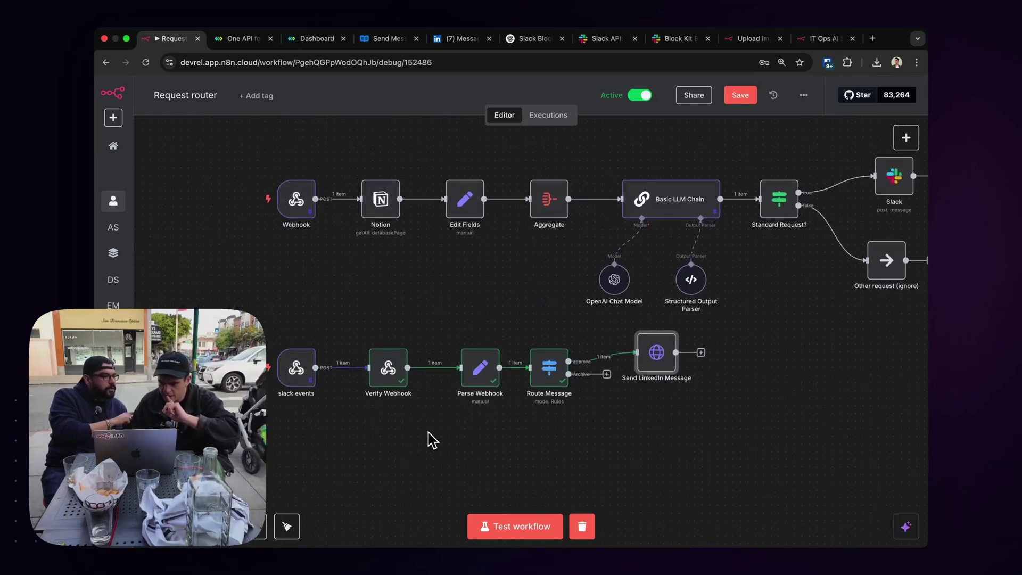
pyautogui.hscroll(6, 450, 297)
pyautogui.hscroll(-7, 440, 299)
pyautogui.doubleClick(360, 210)
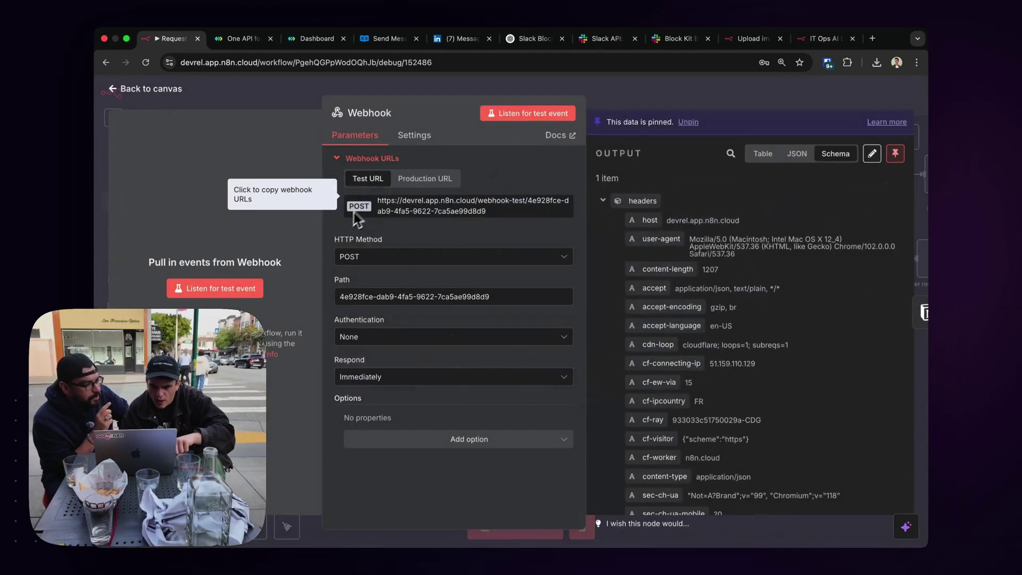
# Collapse the headers and review the webhook body's message_id.
pyautogui.click(603, 200)
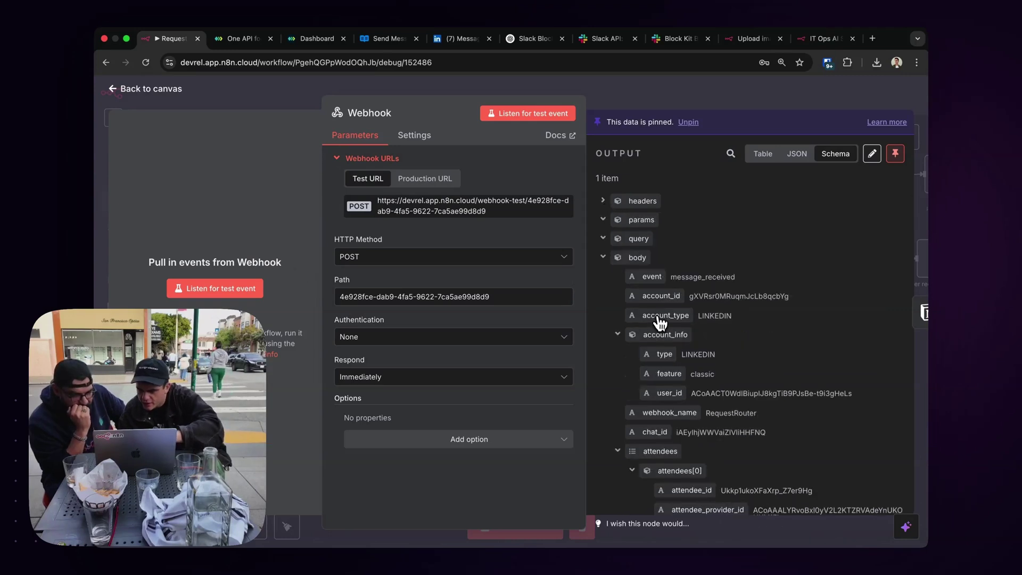
pyautogui.scroll(-10, 660, 322)
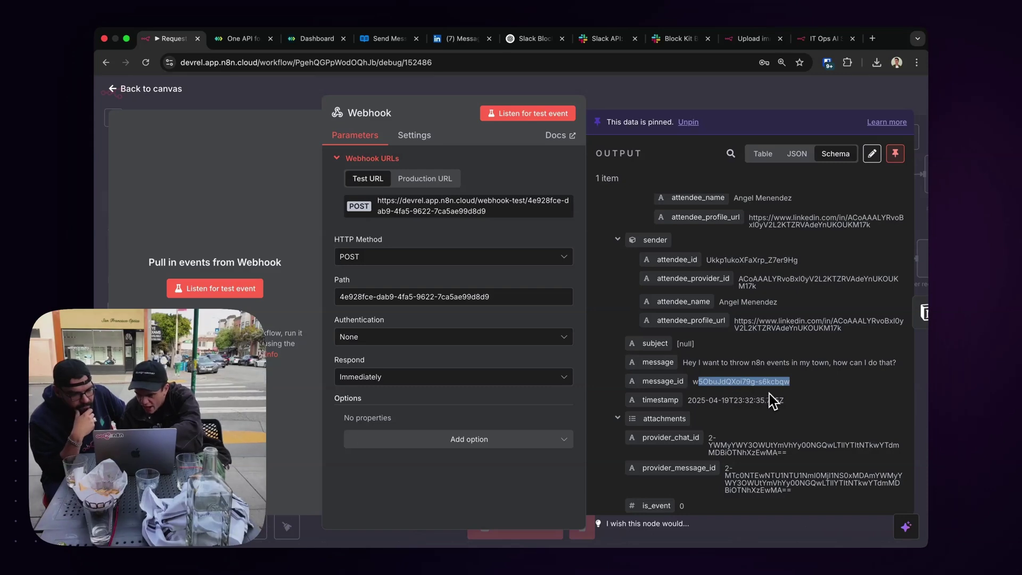
pyautogui.click(622, 106)
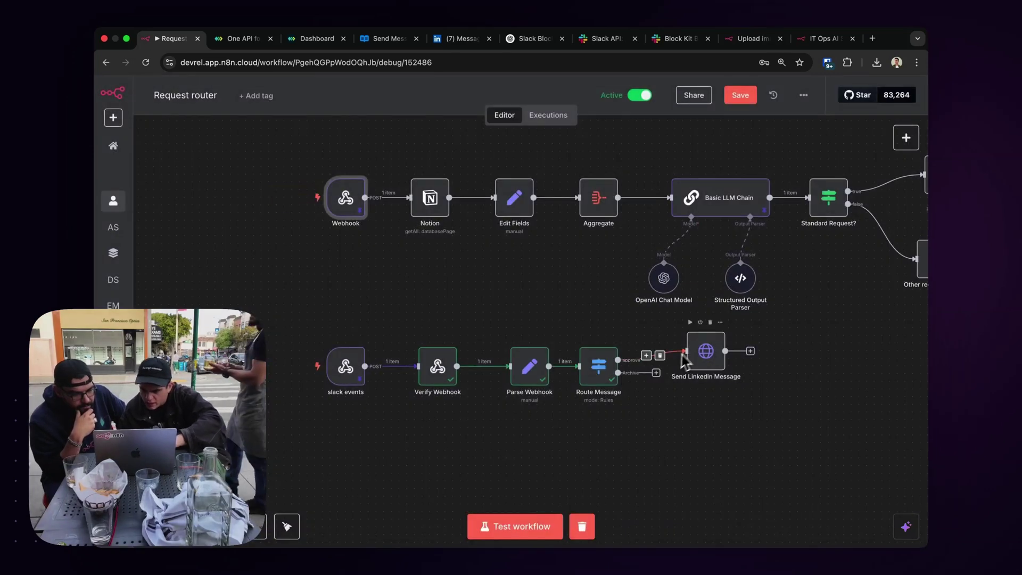
# Preview the resolved Send LinkedIn Message URL to compare it with the message_id.
pyautogui.doubleClick(716, 353)
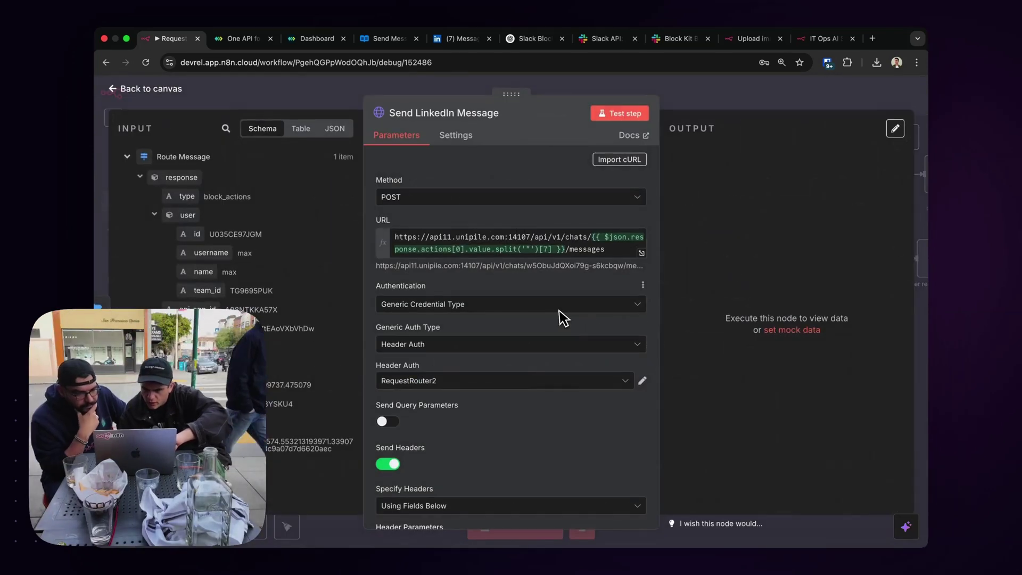
pyautogui.click(596, 237)
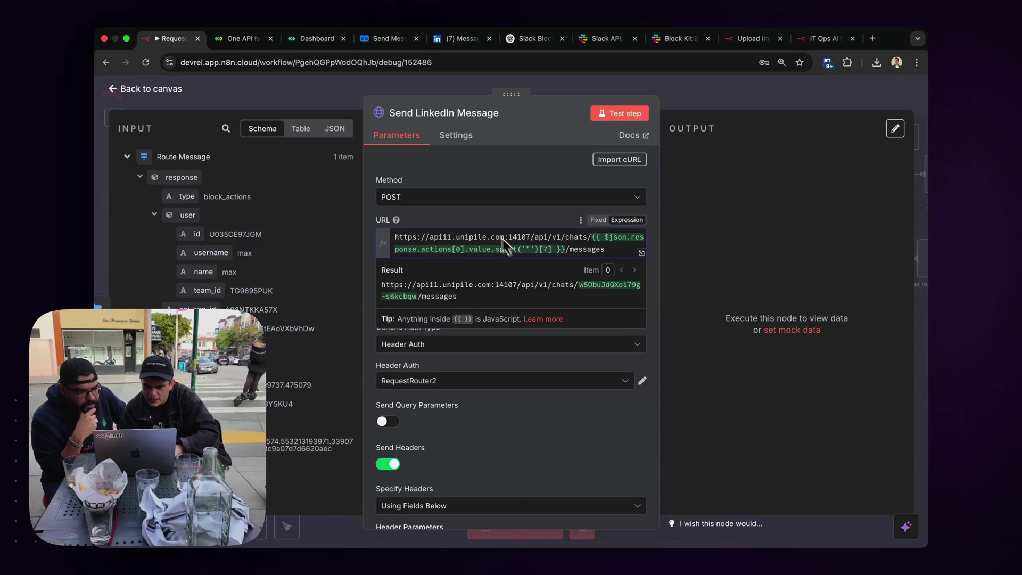
pyautogui.click(480, 212)
pyautogui.scroll(-10, 523, 316)
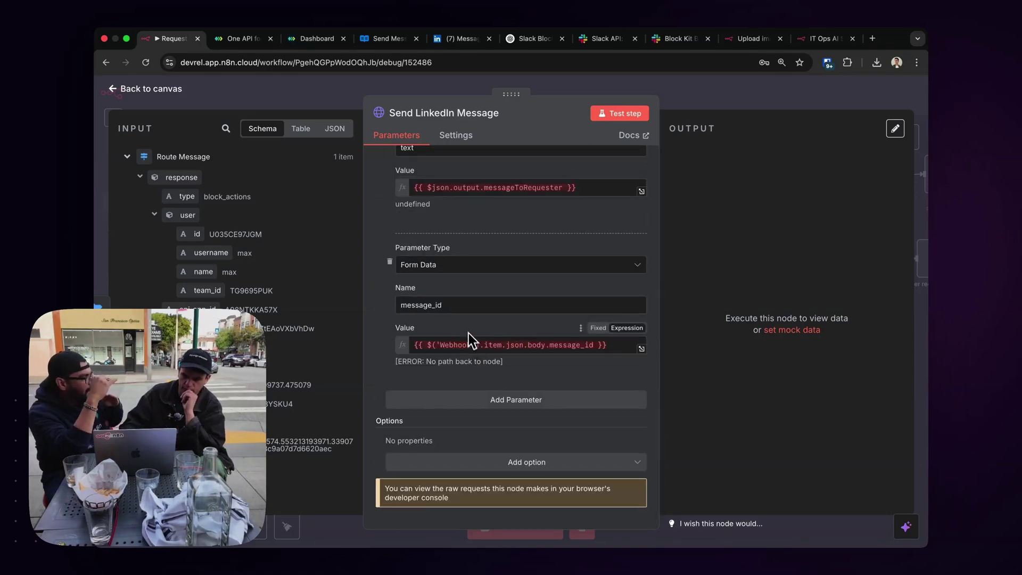
pyautogui.scroll(10, 455, 299)
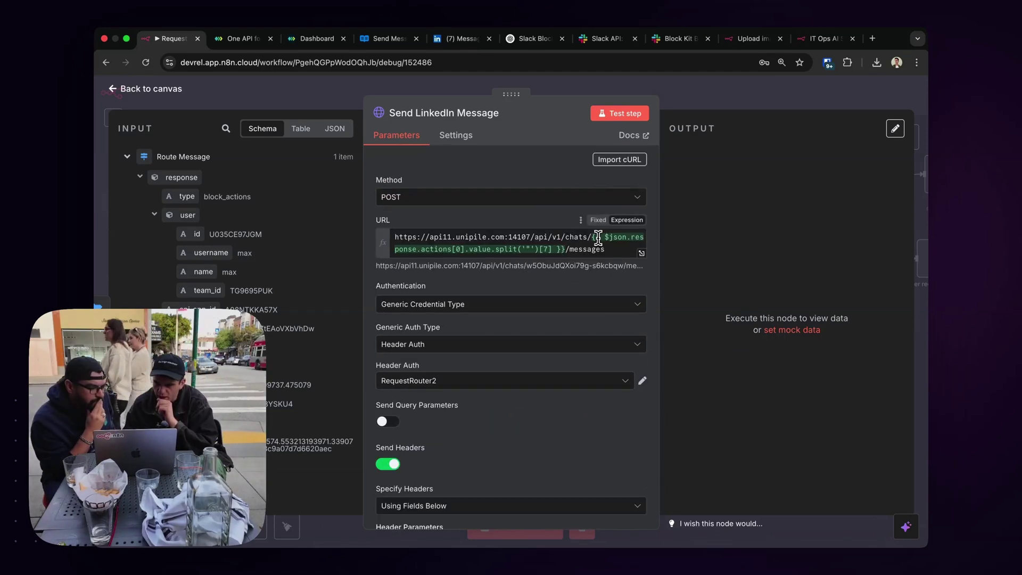
pyautogui.click(597, 237)
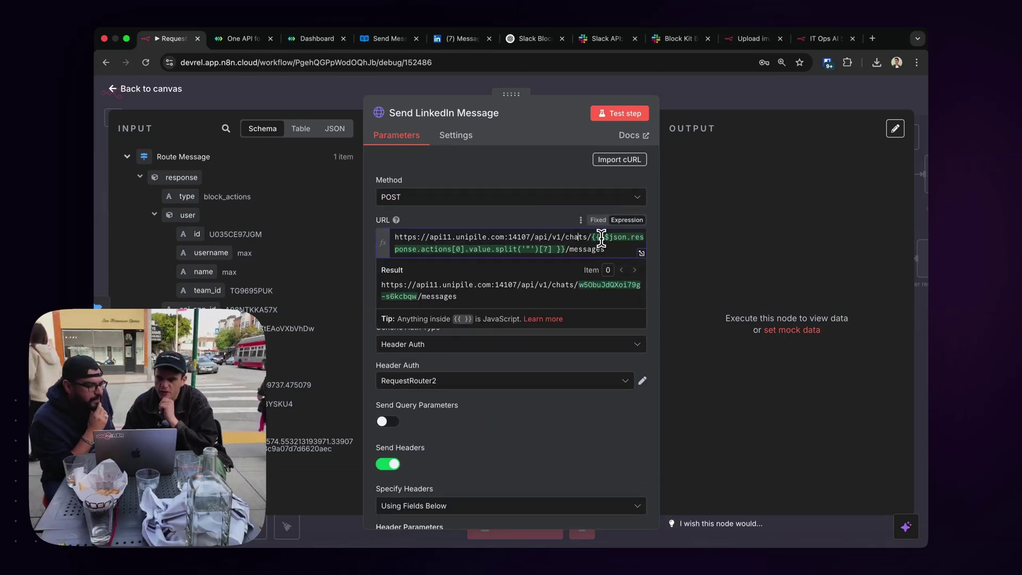
# Glance at the Webhook's pinned output once more and return to the canvas.
pyautogui.click(271, 95)
pyautogui.doubleClick(347, 200)
pyautogui.click(300, 108)
pyautogui.hscroll(8, 456, 176)
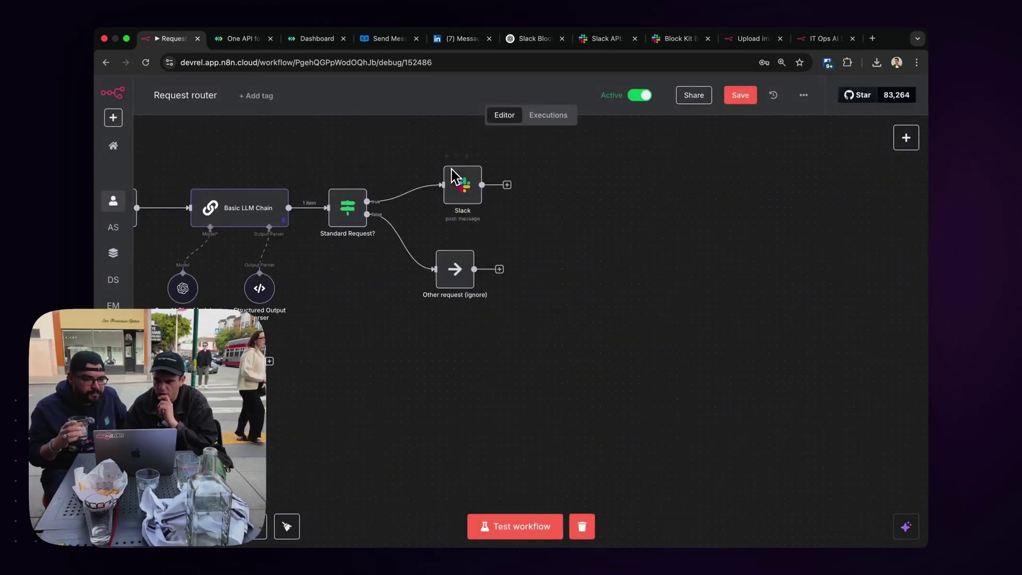
pyautogui.hscroll(-5, 500, 184)
# Save the Request router workflow and load n8n in a new browser tab.
pyautogui.click(739, 97)
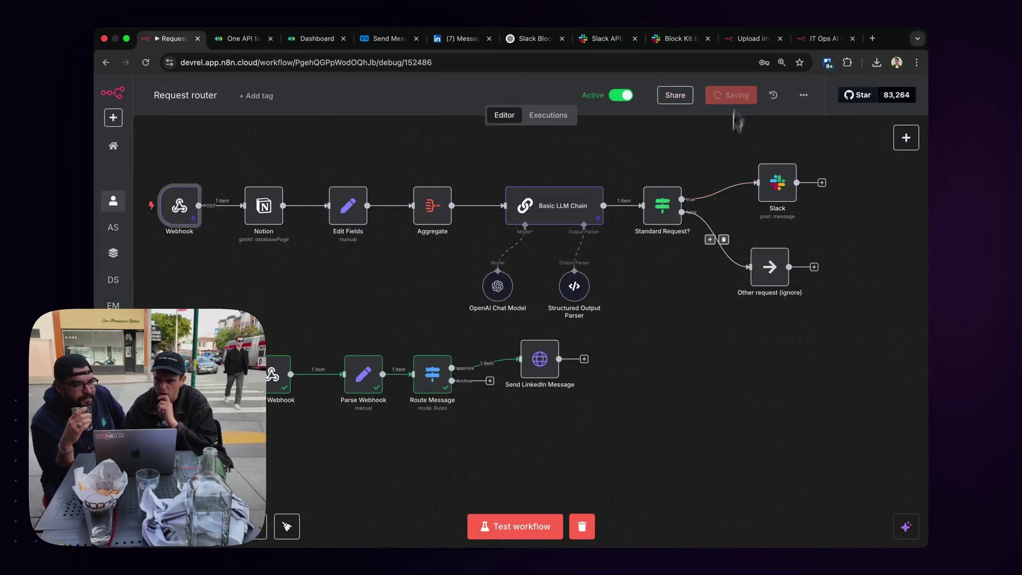
pyautogui.press('super+t')
pyautogui.write('de')
pyautogui.press('Return')
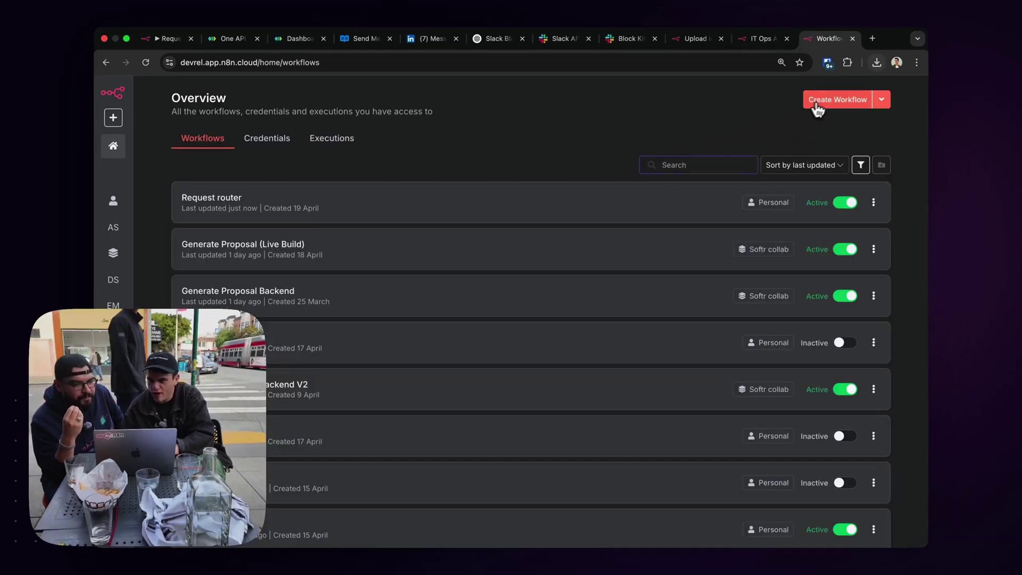
# Create a new workflow and import Request_router.json into it.
pyautogui.click(817, 106)
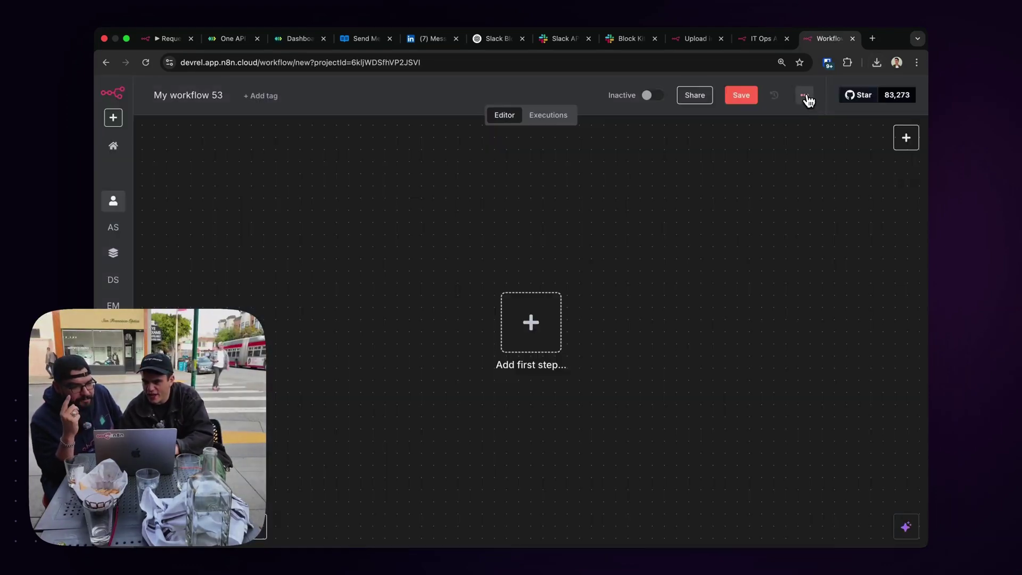
pyautogui.click(804, 96)
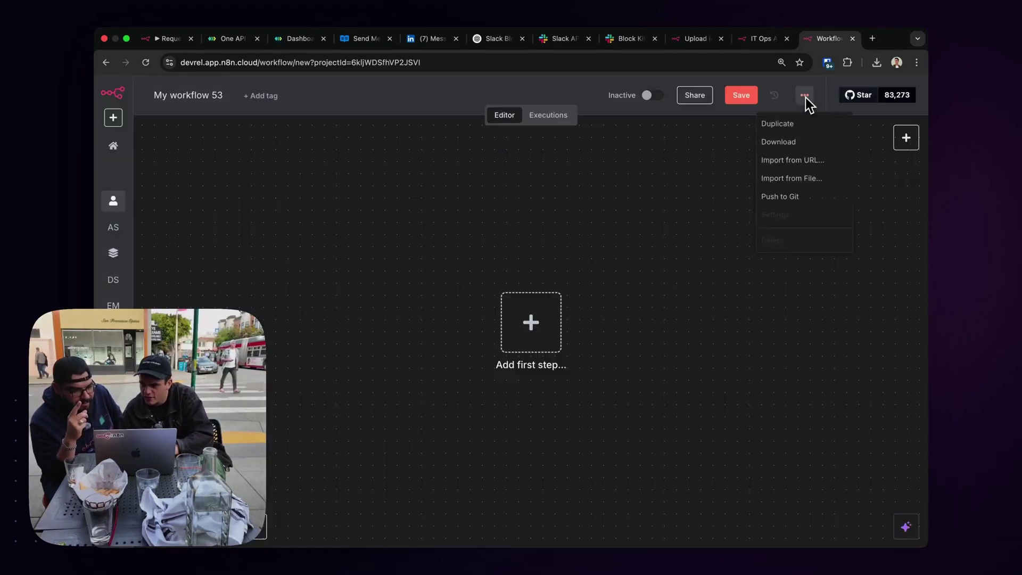
pyautogui.click(803, 178)
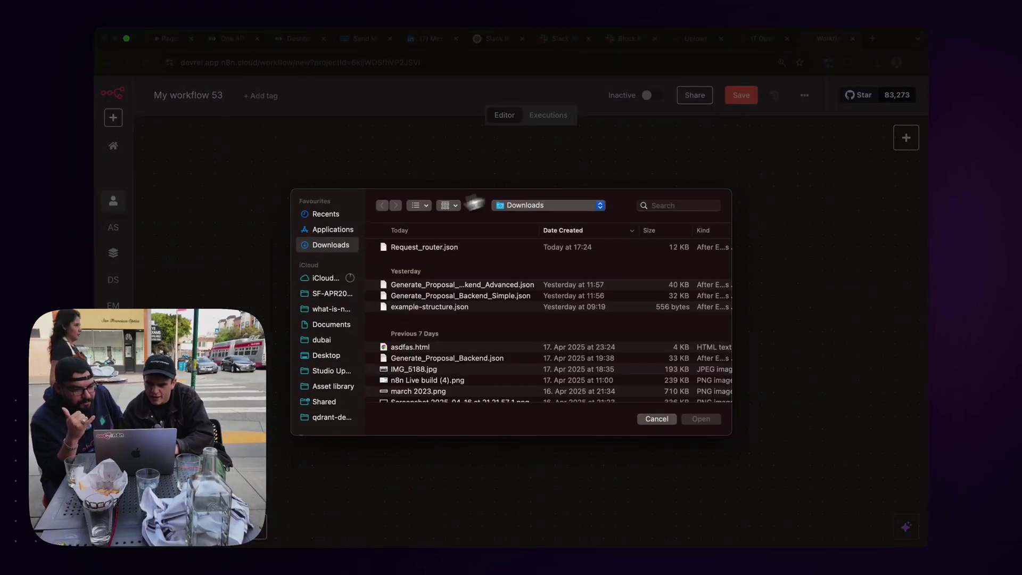
pyautogui.doubleClick(442, 248)
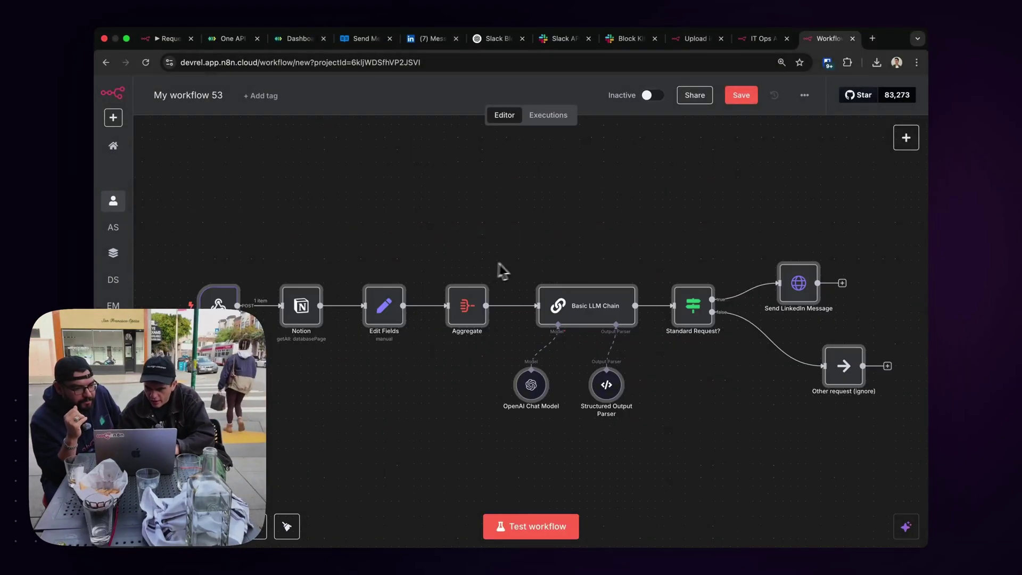
# Inspect the chat_id part of the imported Send LinkedIn Message URL.
pyautogui.doubleClick(616, 288)
pyautogui.doubleClick(494, 249)
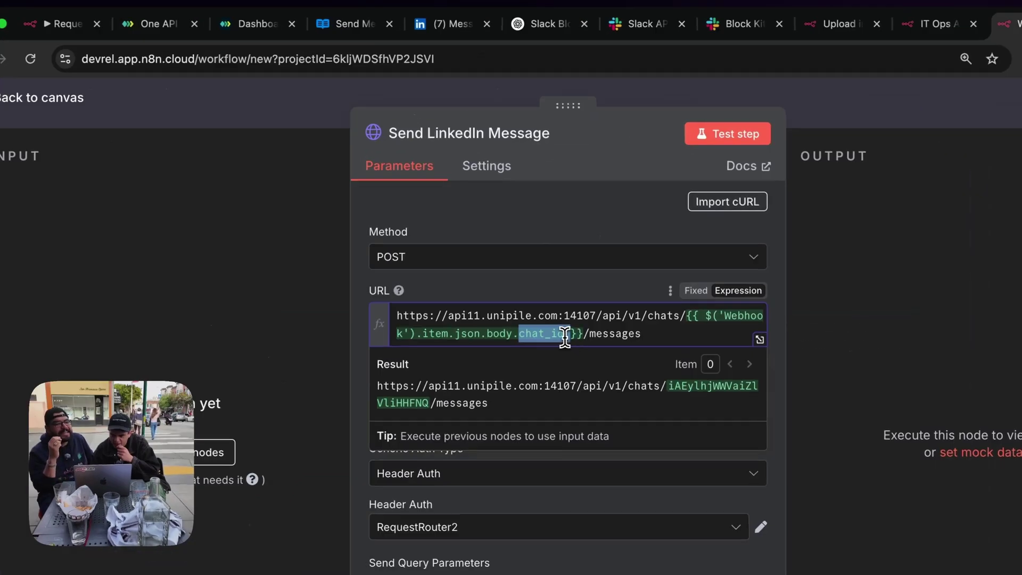
pyautogui.click(563, 336)
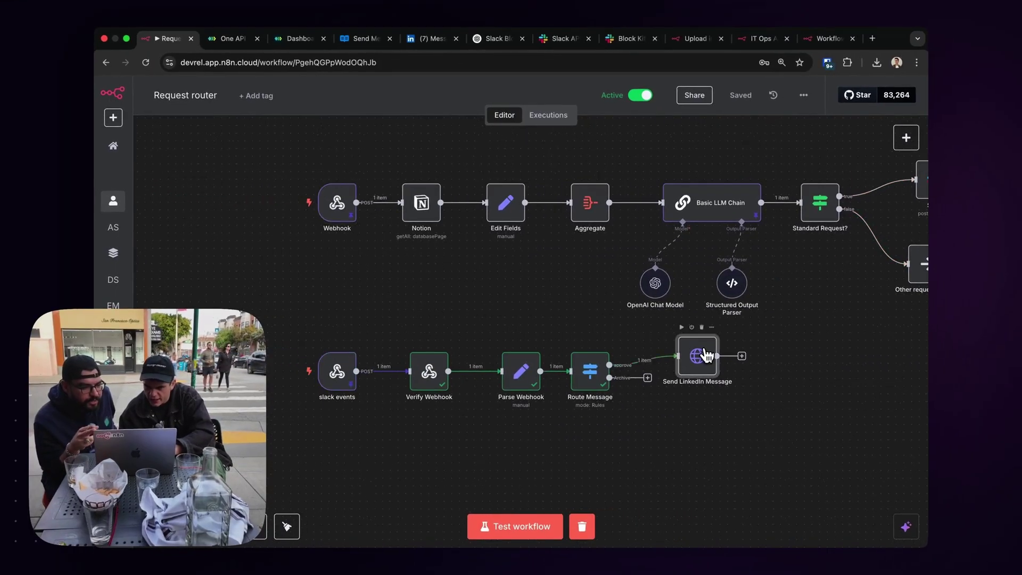
# Move the button-value expression from the URL into the message_id parameter's value.
pyautogui.doubleClick(697, 355)
pyautogui.moveTo(592, 237); pyautogui.dragTo(563, 249)
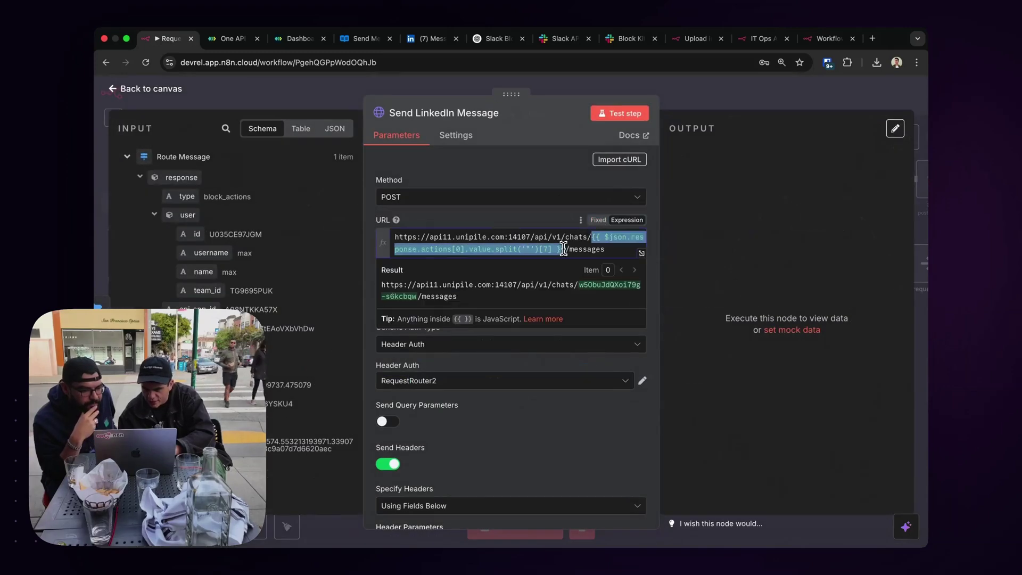
pyautogui.press('super+x')
pyautogui.scroll(-15, 556, 311)
pyautogui.click(468, 346)
pyautogui.press('super+a')
pyautogui.press('super+v')
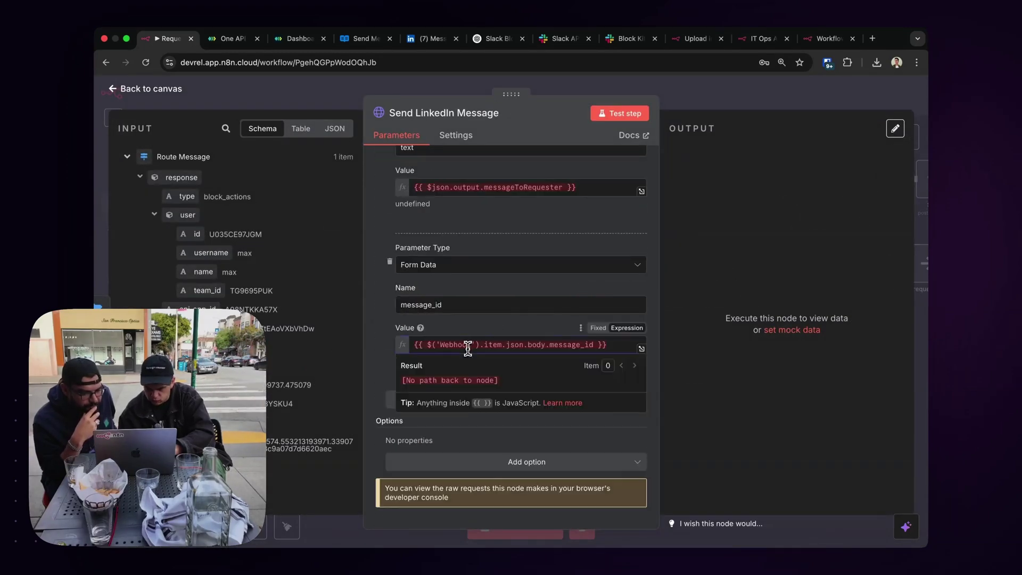
# Replace the text parameter with Route Message's edited Slack message value.
pyautogui.scroll(3, 479, 271)
pyautogui.click(450, 261)
pyautogui.press('super+a')
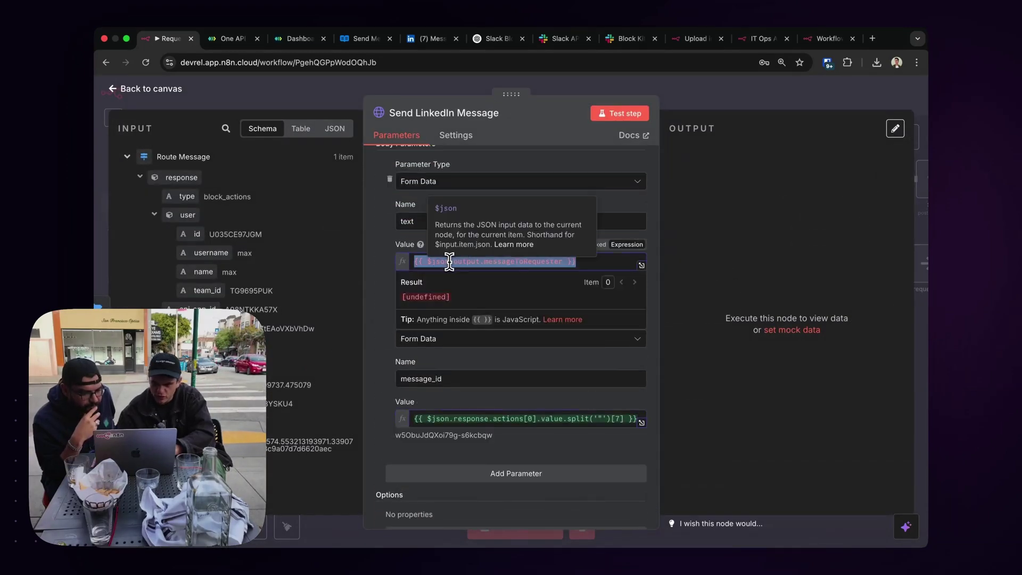
pyautogui.press('BackSpace')
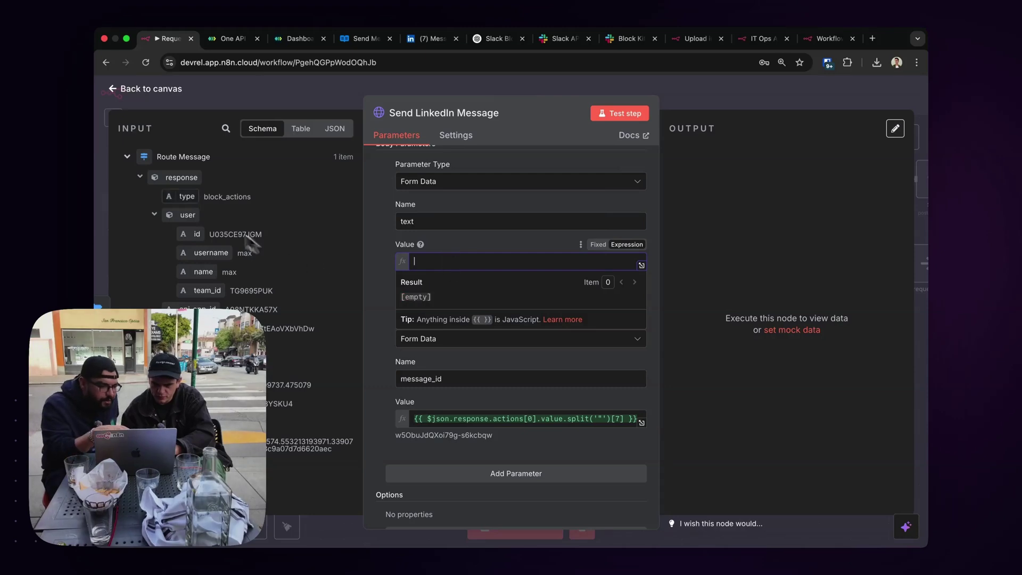
pyautogui.click(140, 178)
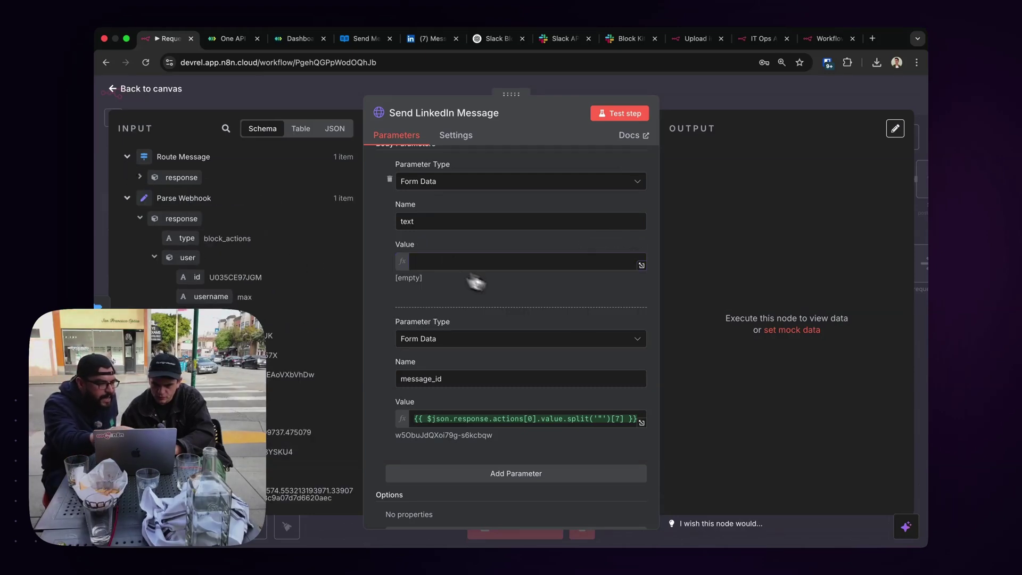
pyautogui.click(431, 262)
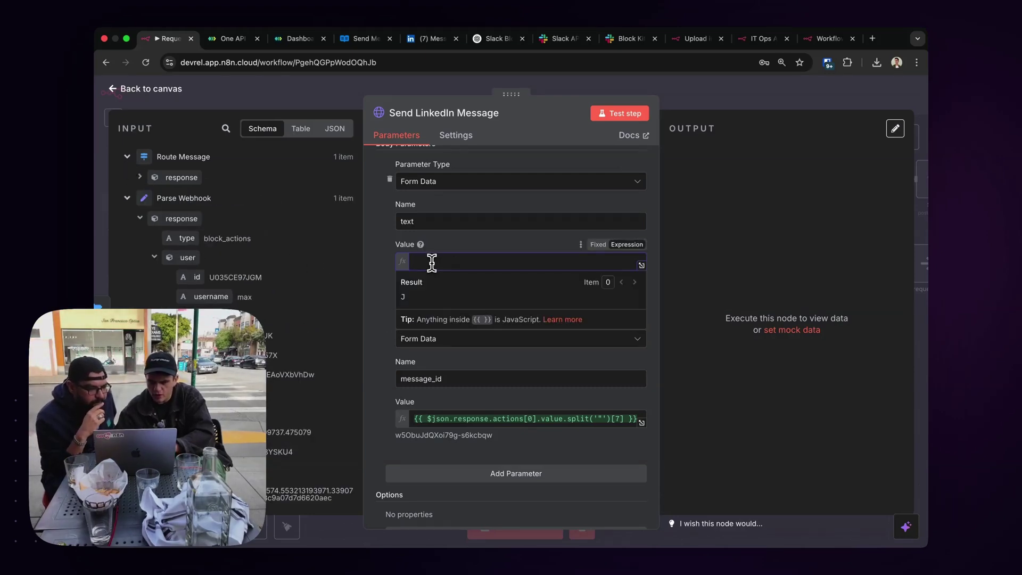
pyautogui.click(140, 177)
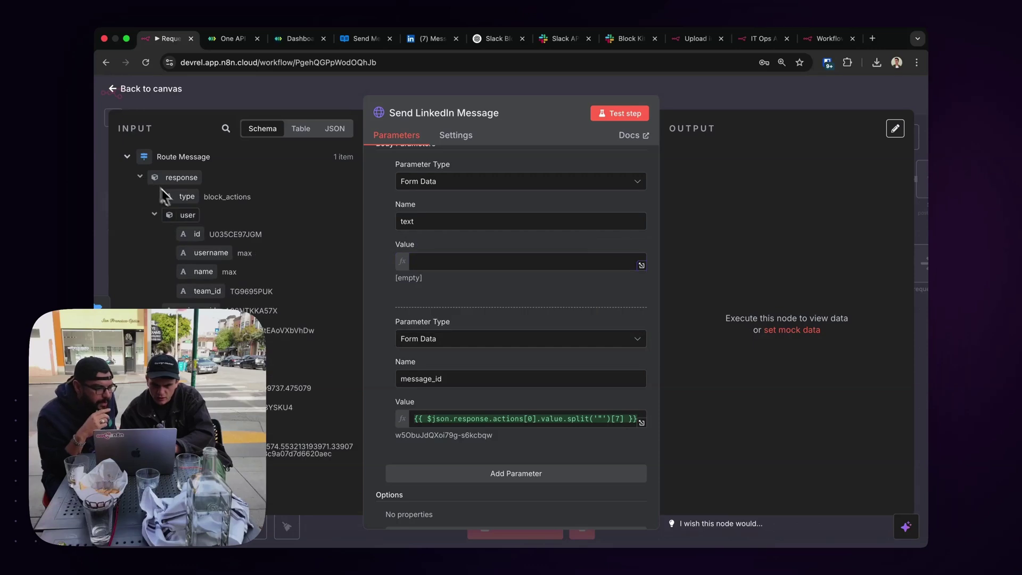
pyautogui.scroll(-10, 266, 319)
pyautogui.scroll(-4, 284, 326)
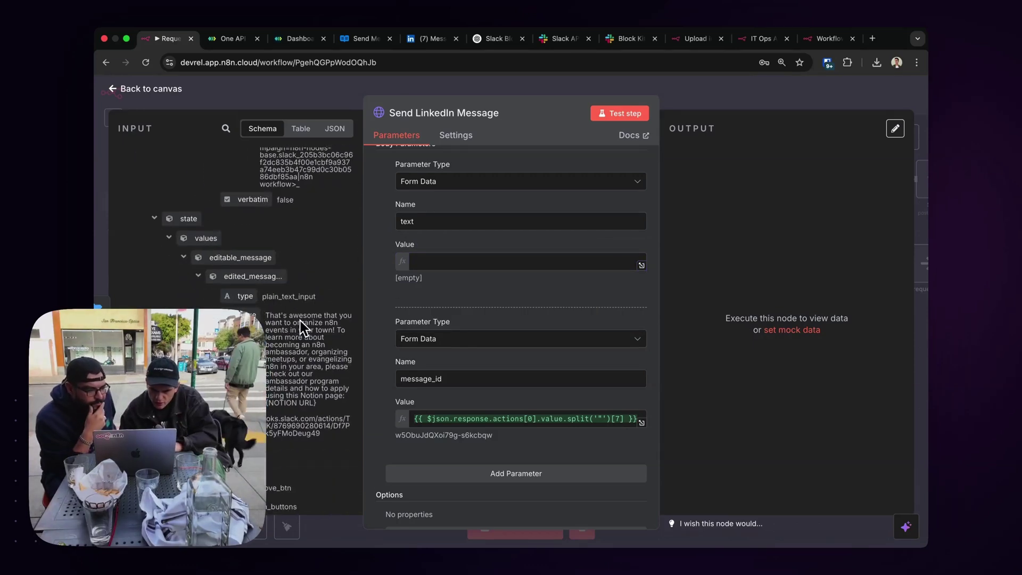
pyautogui.moveTo(250, 315); pyautogui.dragTo(429, 265)
# Paste the actual chat ID into the URL's chat ID spot.
pyautogui.scroll(-1, 391, 282)
pyautogui.scroll(10, 389, 276)
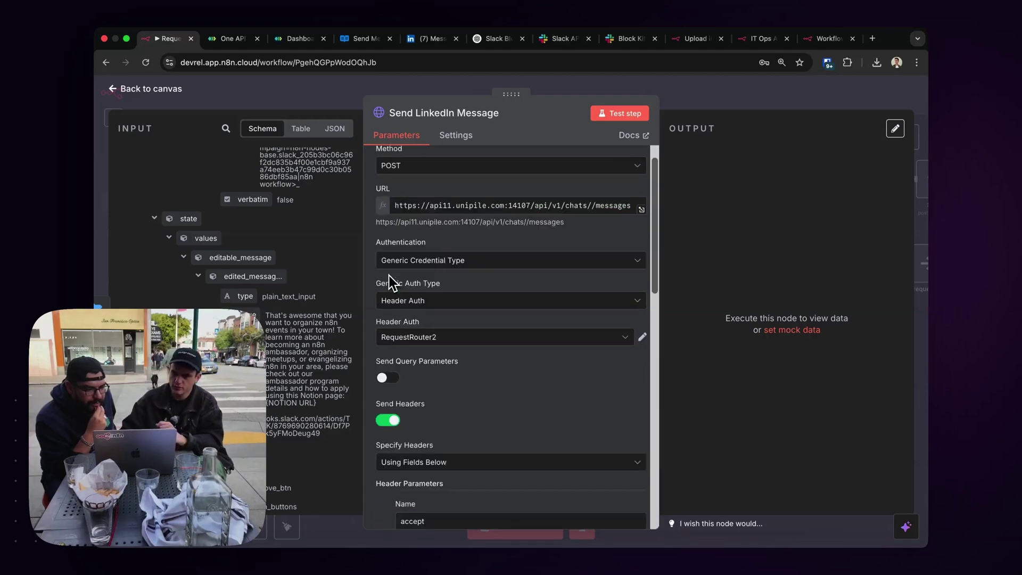
pyautogui.click(590, 238)
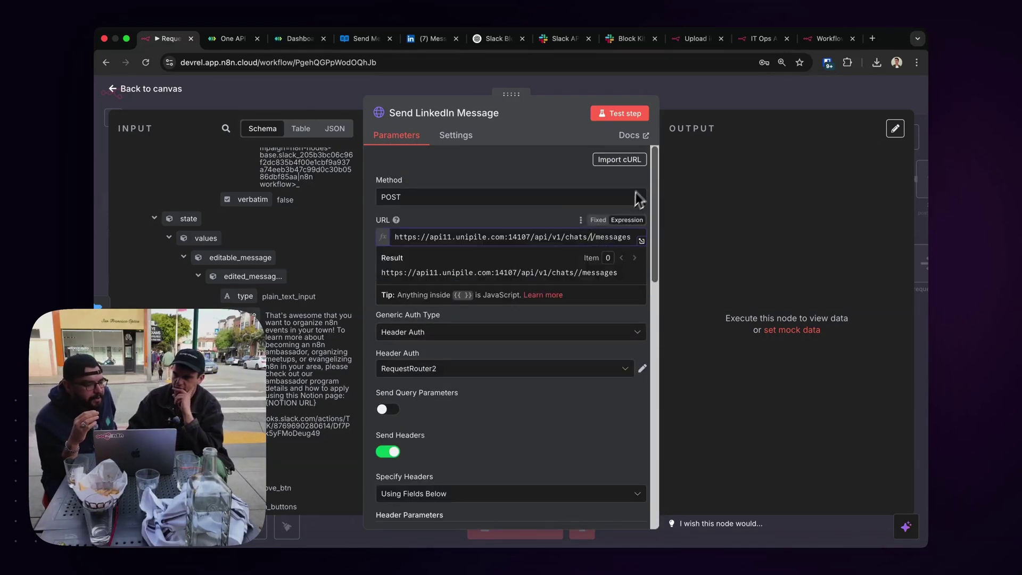
pyautogui.click(693, 106)
pyautogui.doubleClick(336, 202)
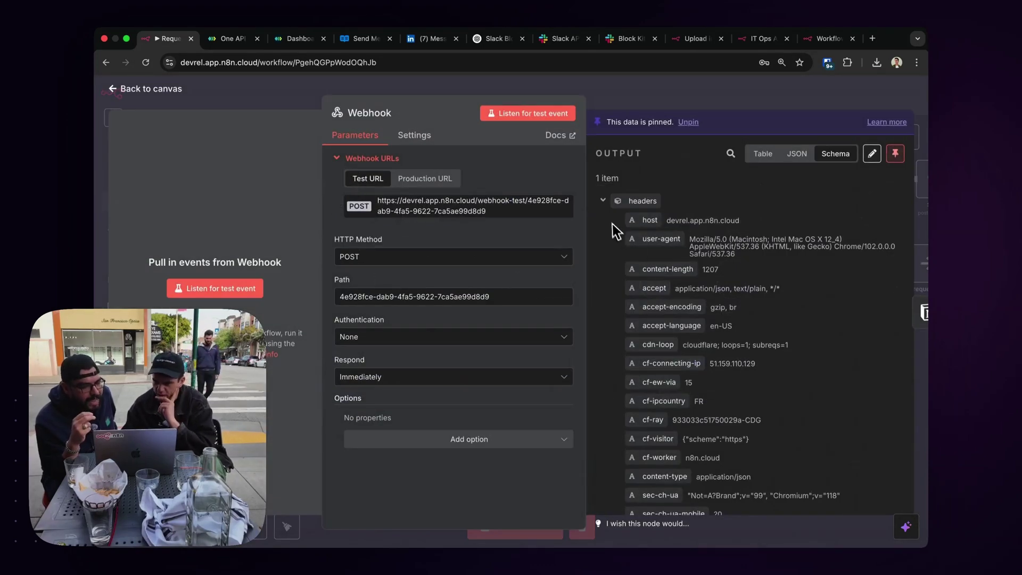
pyautogui.click(603, 203)
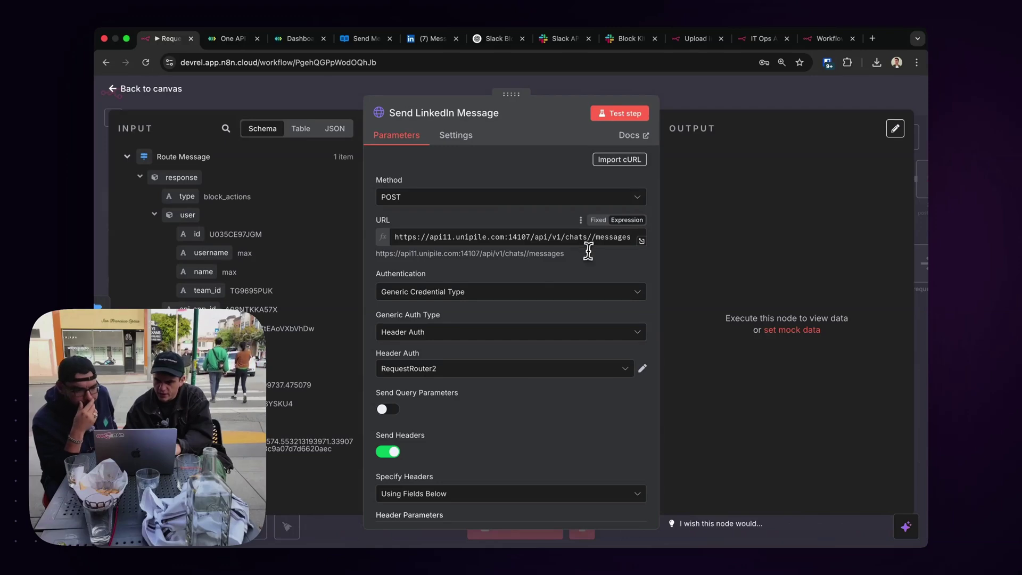
pyautogui.click(587, 237)
pyautogui.hotkey('ctrl', 'v')
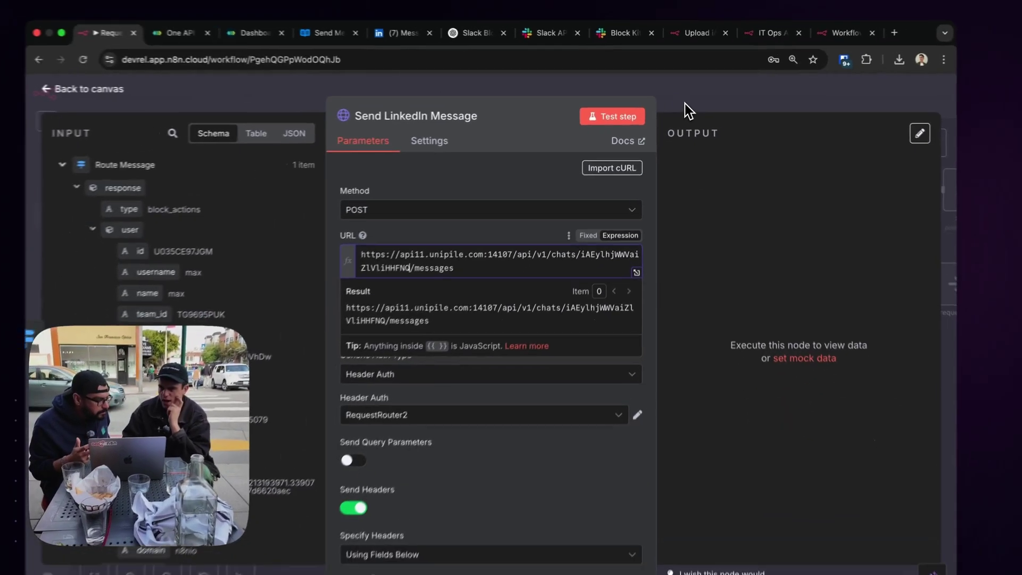
pyautogui.click(692, 115)
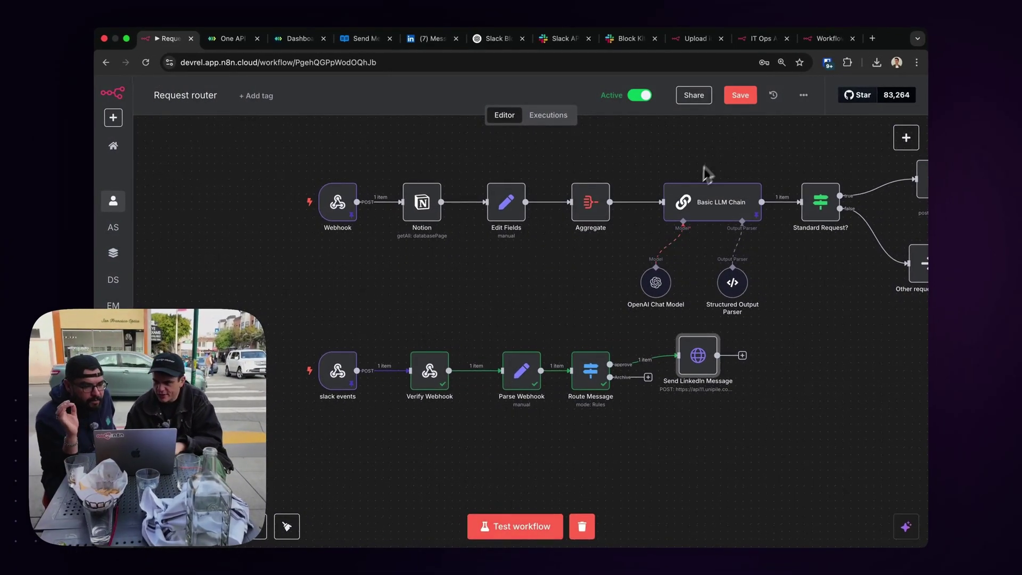
# Save the workflow and execute only the Send LinkedIn Message step.
pyautogui.click(739, 104)
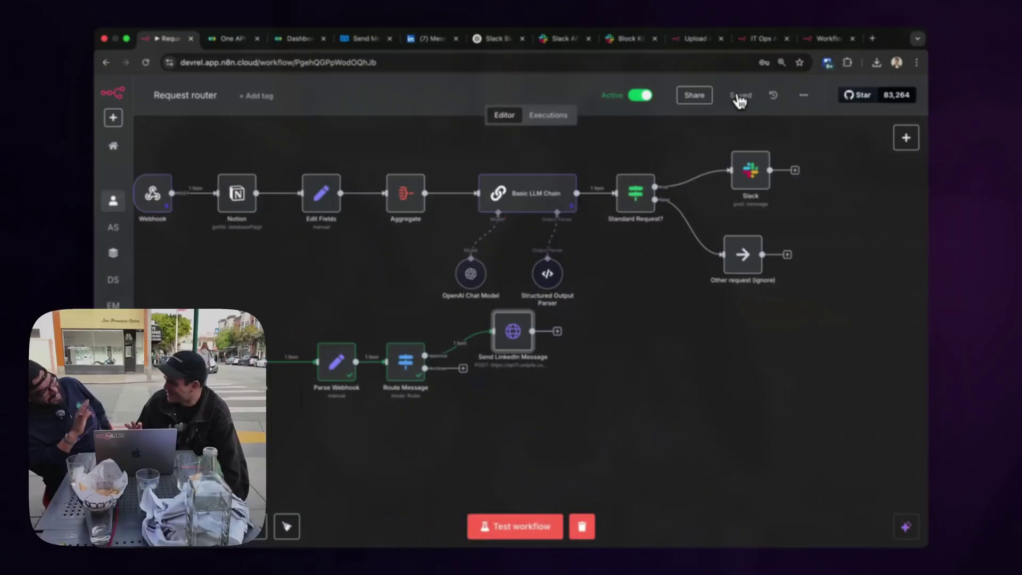
pyautogui.hscroll(-5, 538, 338)
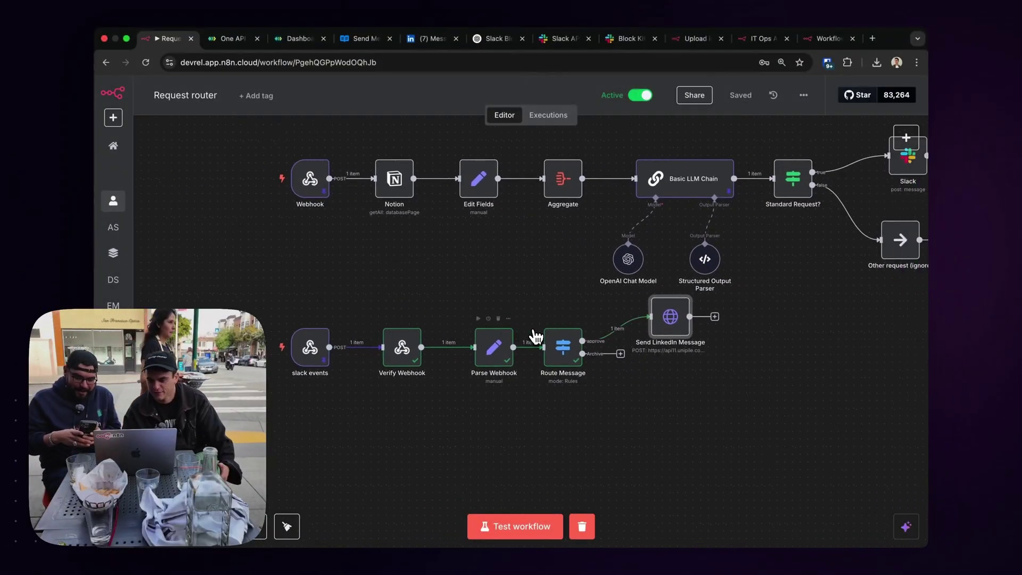
pyautogui.moveTo(618, 294)
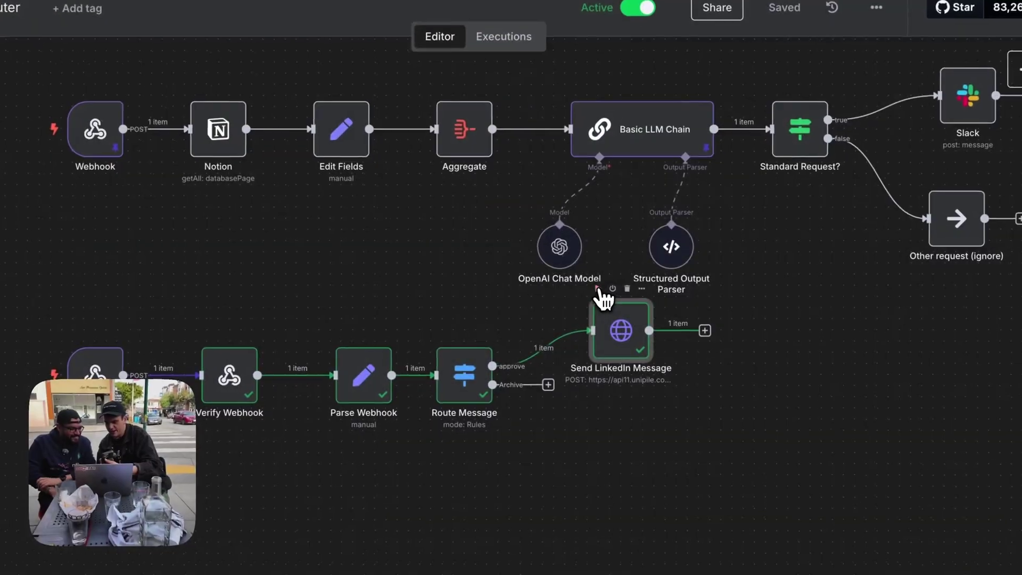
pyautogui.click(597, 288)
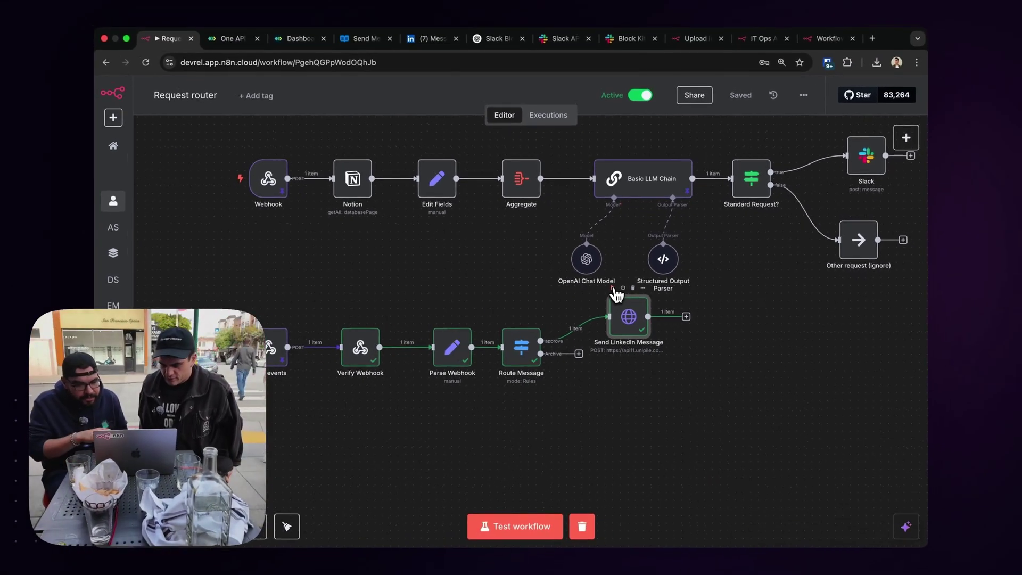
# Check the Slack Blocks, download the workflow as JSON, and reload via version history.
pyautogui.doubleClick(862, 160)
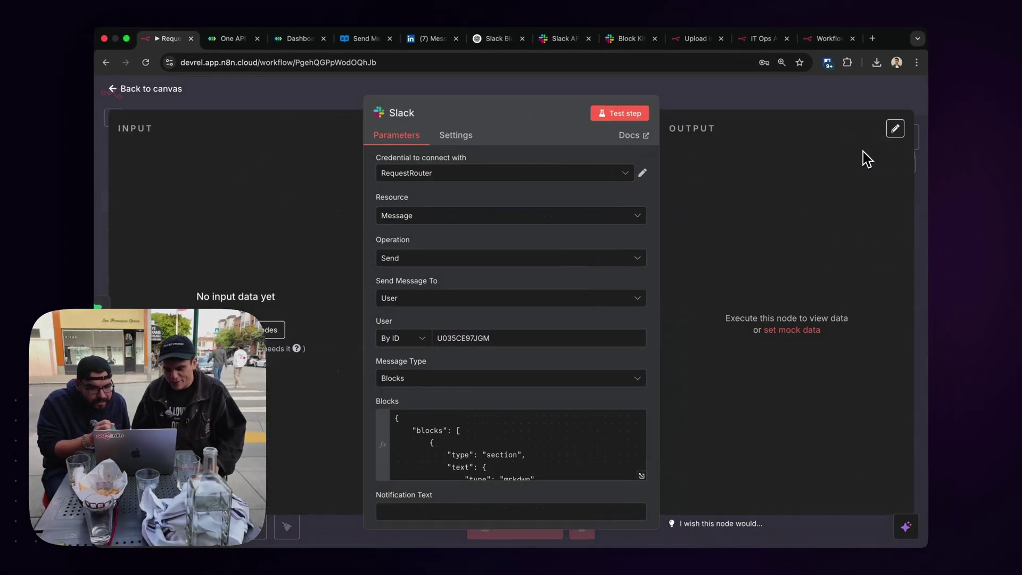
pyautogui.click(641, 476)
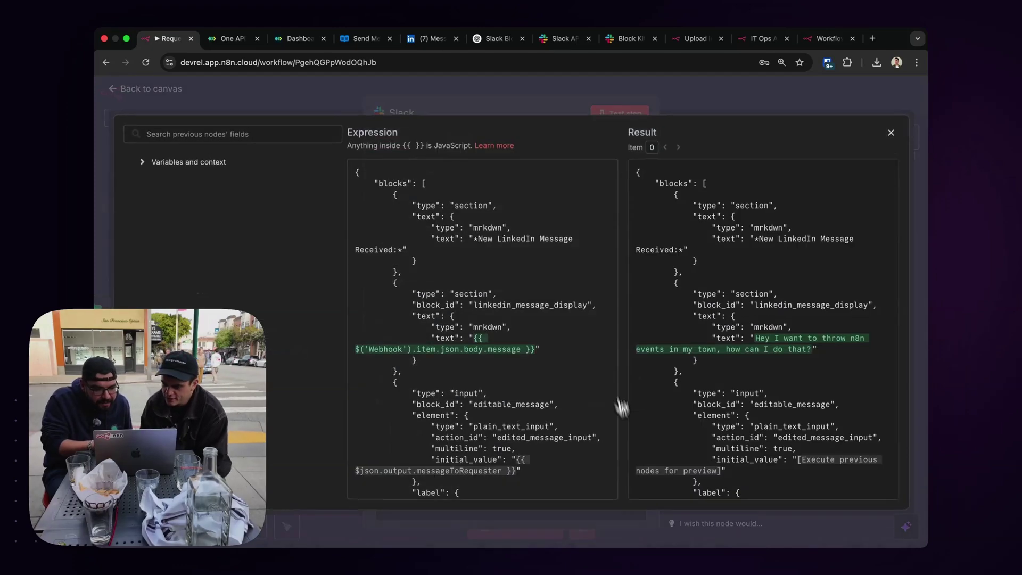
pyautogui.scroll(-10, 575, 334)
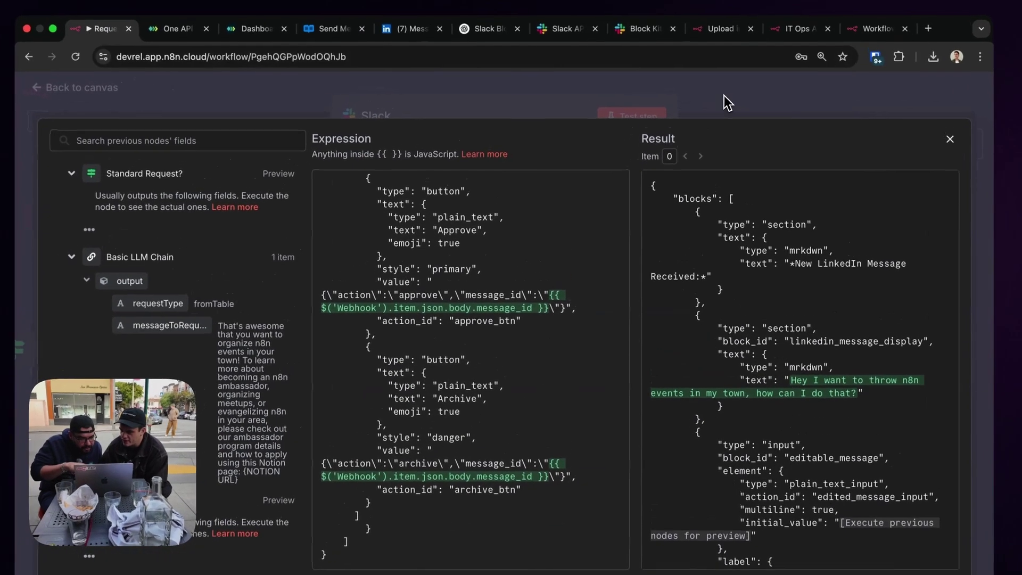
pyautogui.click(700, 95)
pyautogui.click(699, 95)
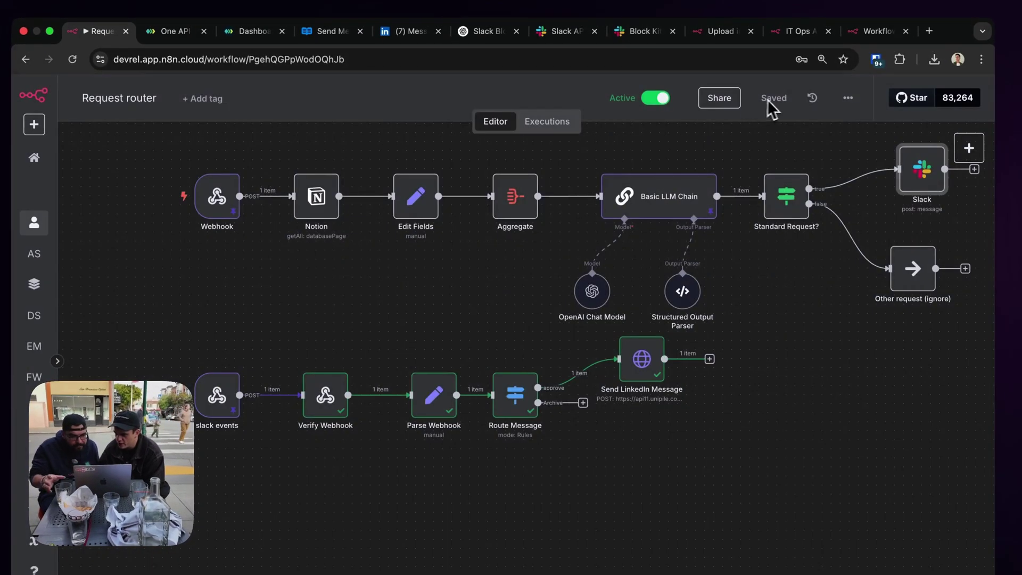
pyautogui.click(851, 100)
pyautogui.click(836, 154)
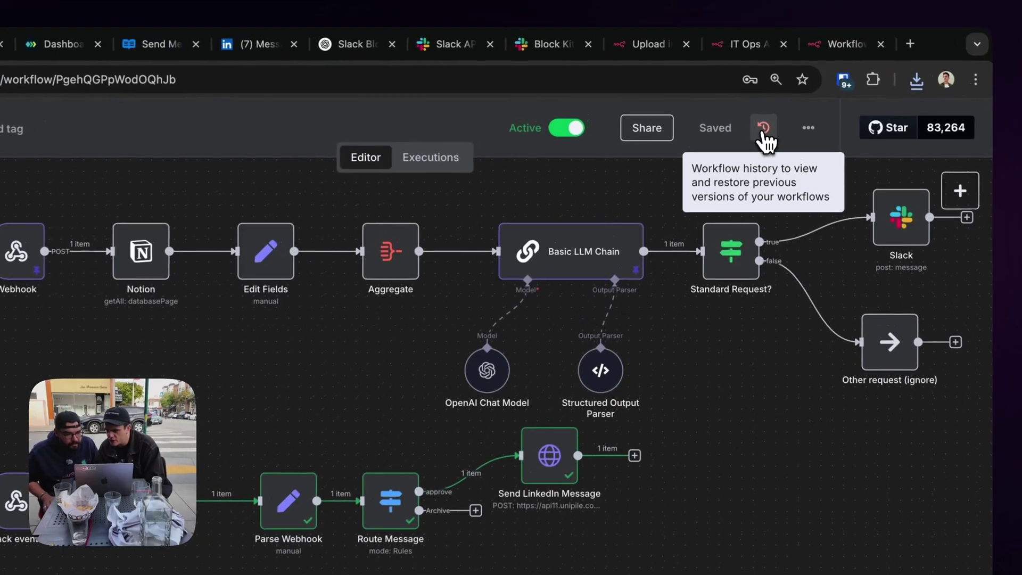
pyautogui.click(816, 98)
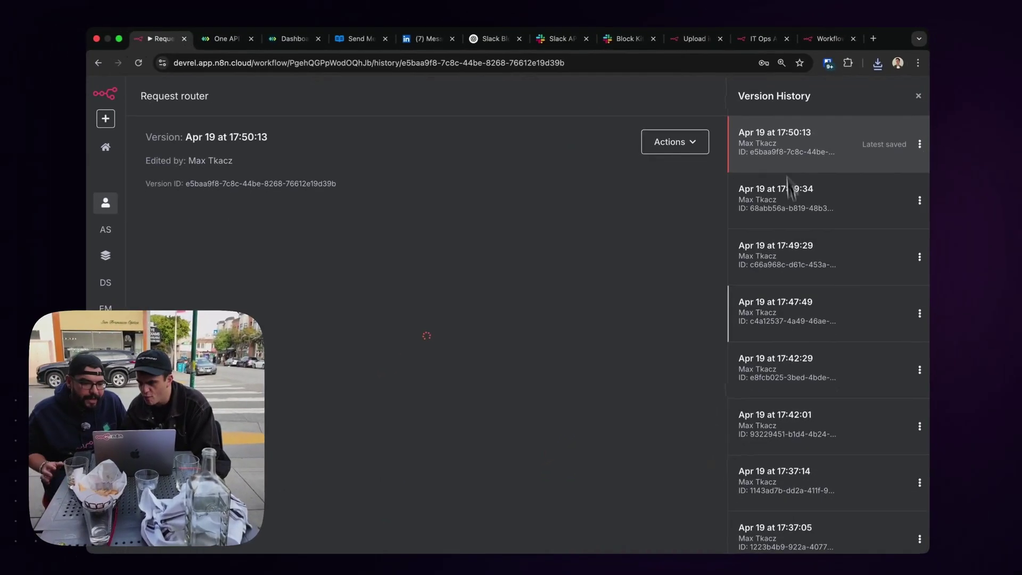
pyautogui.click(927, 100)
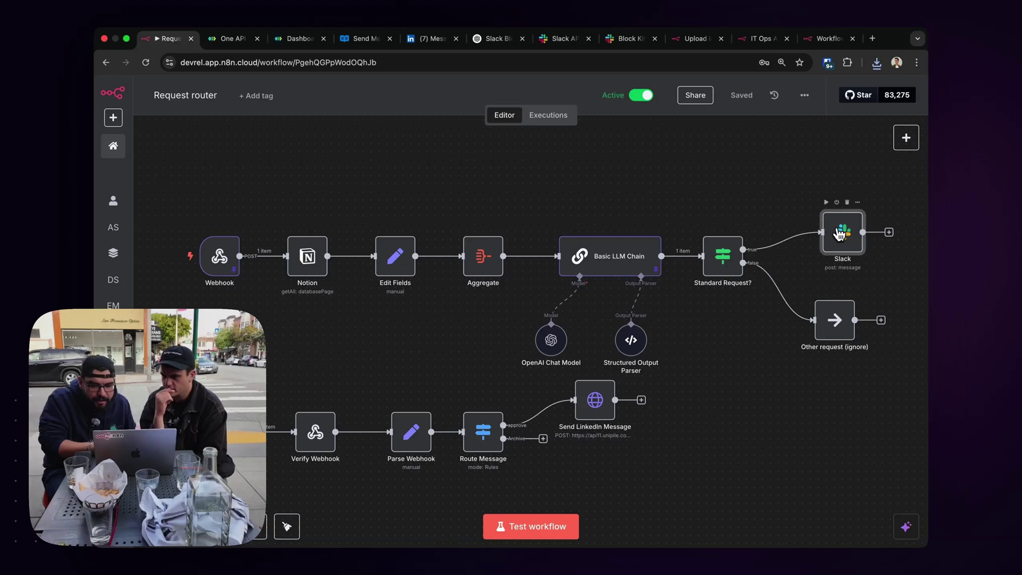
# Insert the Webhook's body.chat_id into the Archive button value in the Slack Blocks JSON.
pyautogui.doubleClick(839, 234)
pyautogui.scroll(-5, 588, 346)
pyautogui.scroll(-2, 590, 365)
pyautogui.click(641, 399)
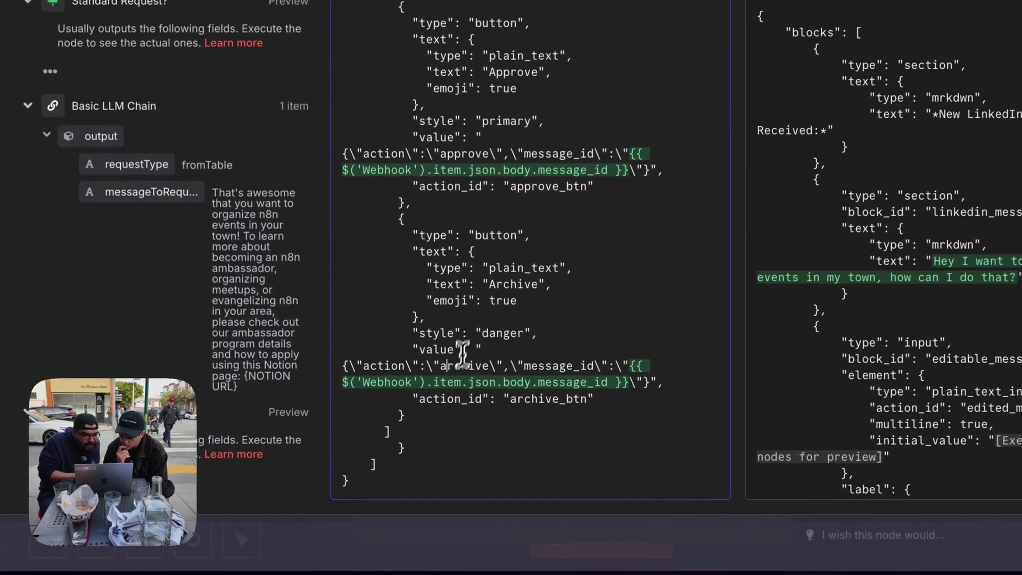
pyautogui.scroll(3, 442, 348)
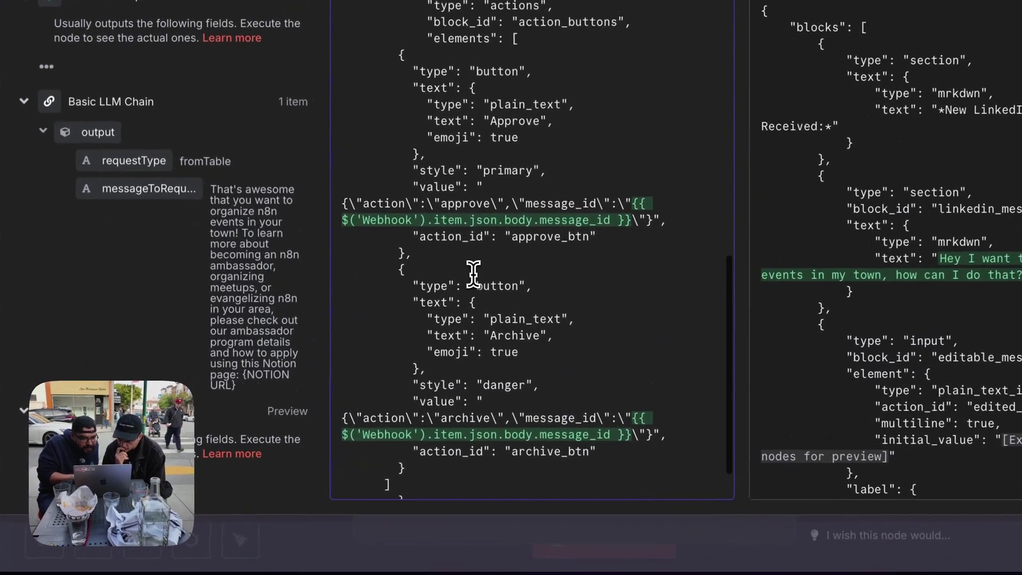
pyautogui.scroll(-2, 473, 274)
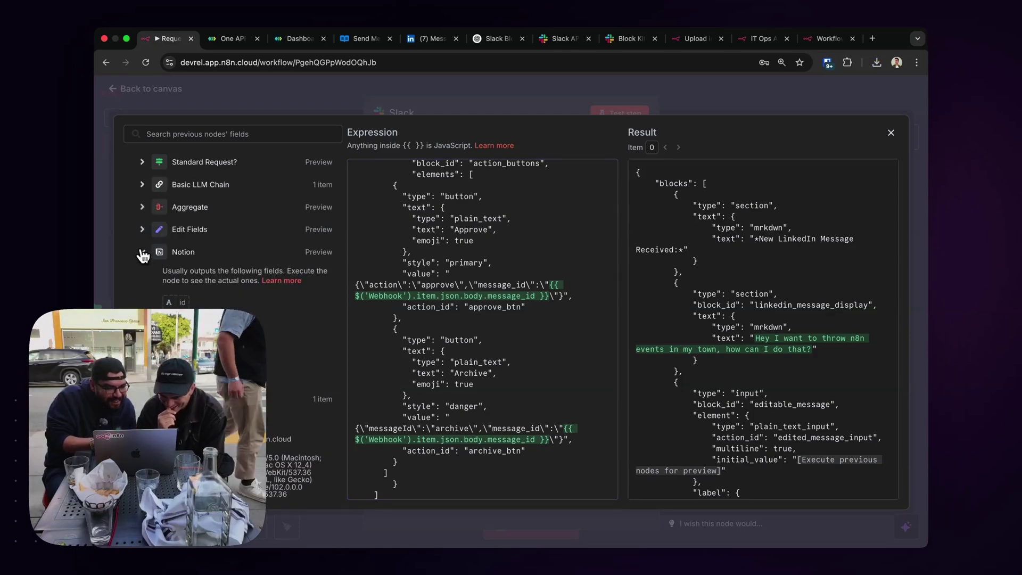
pyautogui.scroll(-15, 233, 298)
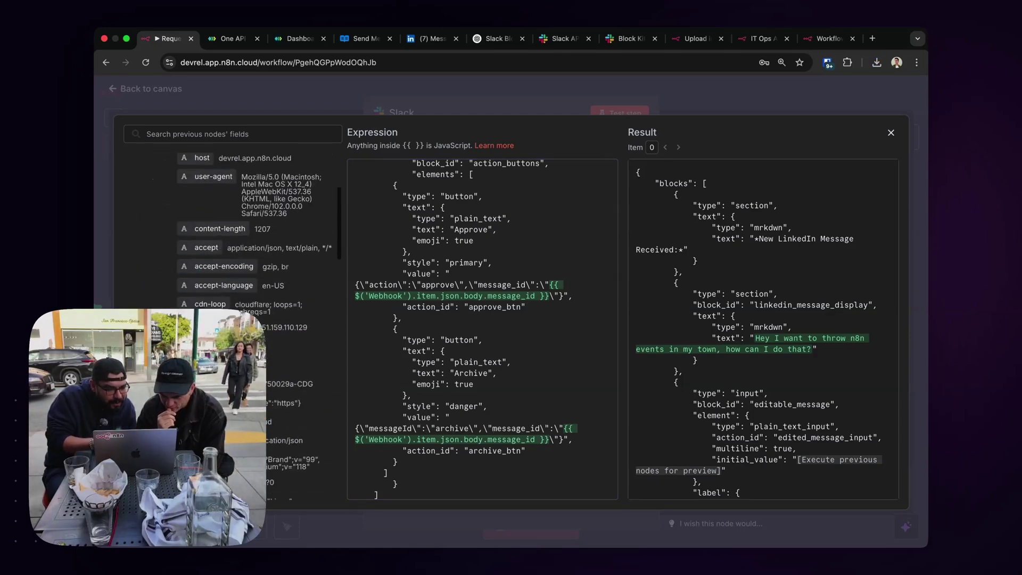
pyautogui.scroll(1, 232, 298)
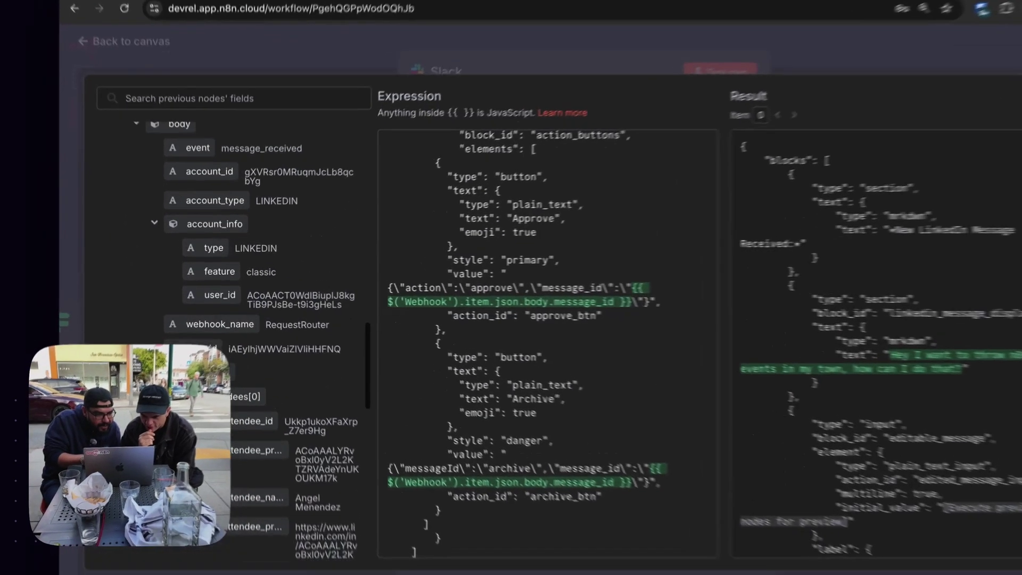
pyautogui.scroll(1, 197, 394)
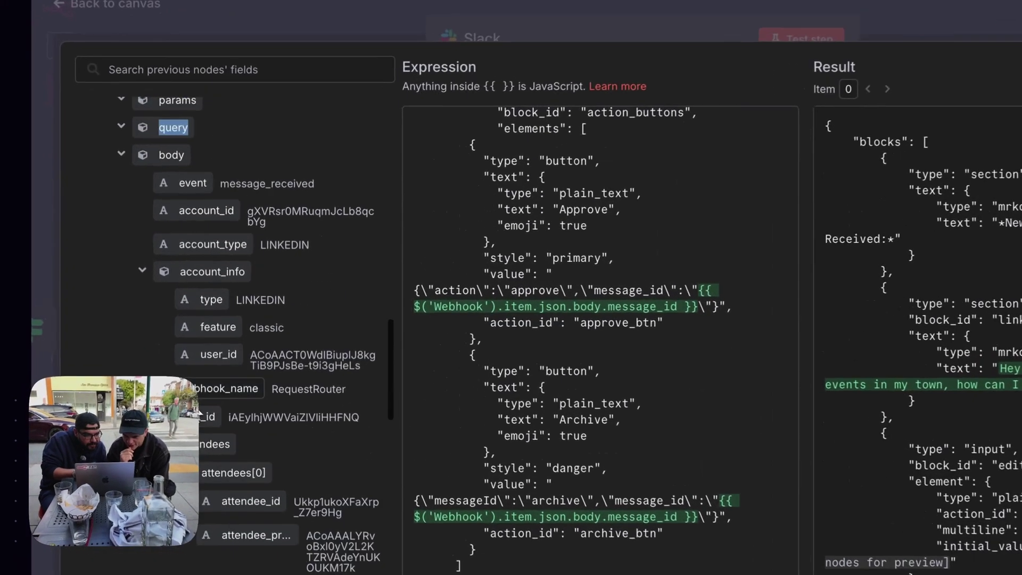
pyautogui.scroll(-1, 198, 394)
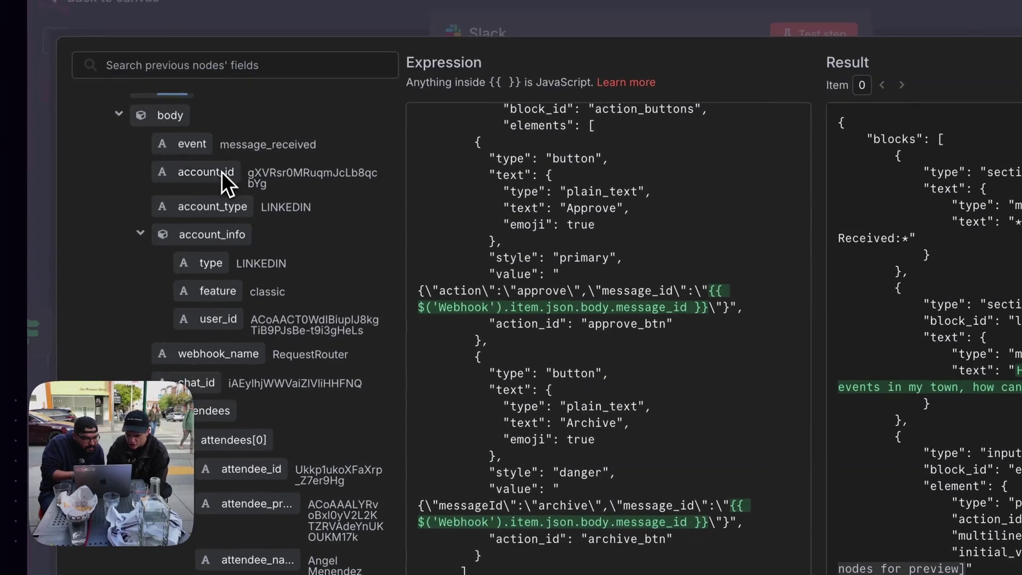
pyautogui.moveTo(199, 382); pyautogui.dragTo(528, 493)
pyautogui.moveTo(636, 364); pyautogui.dragTo(633, 371)
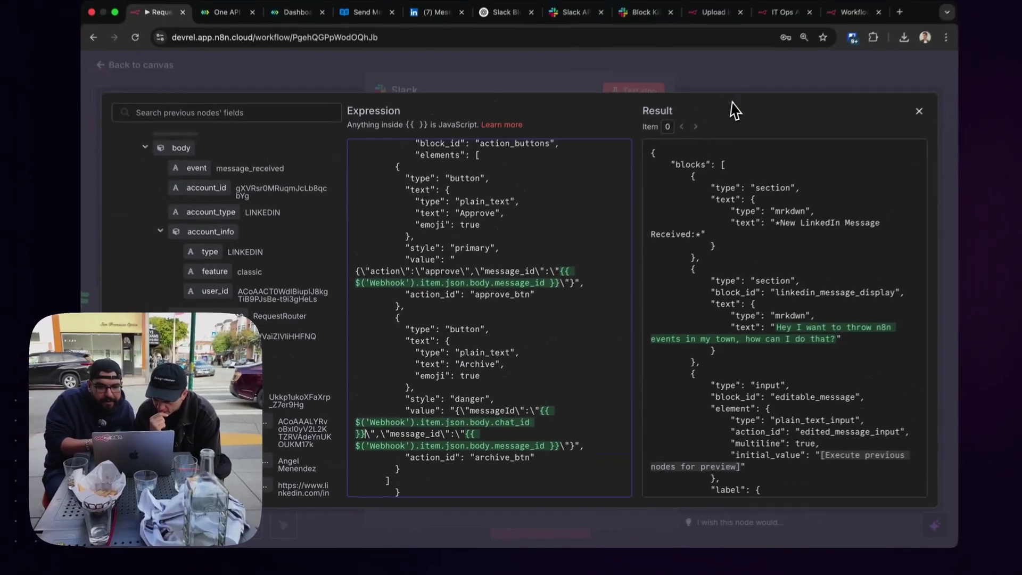
pyautogui.click(738, 99)
pyautogui.click(822, 101)
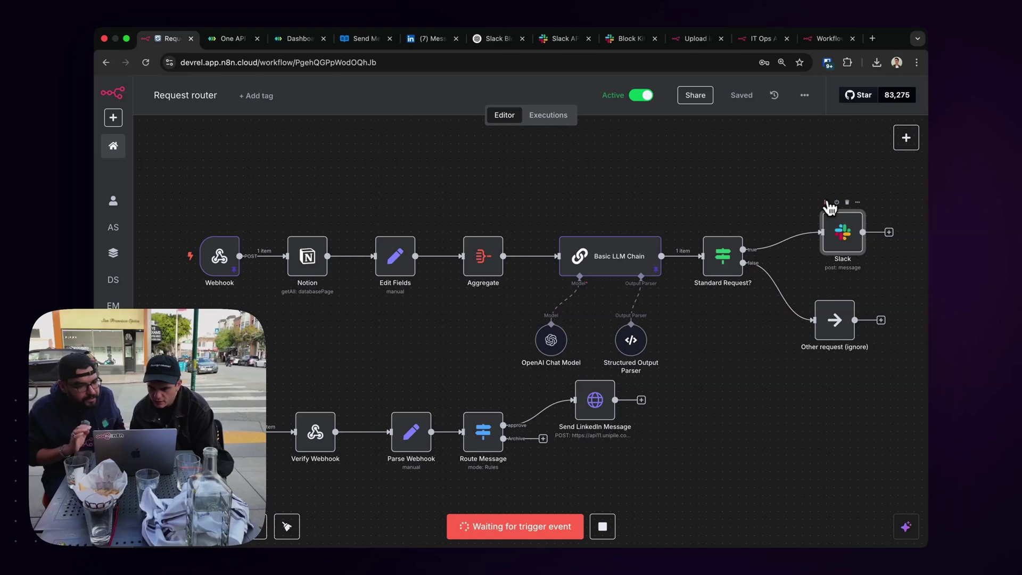
# Deactivate the slack events trigger with D and glance at the Basic LLM Chain node.
pyautogui.hscroll(-3, 483, 336)
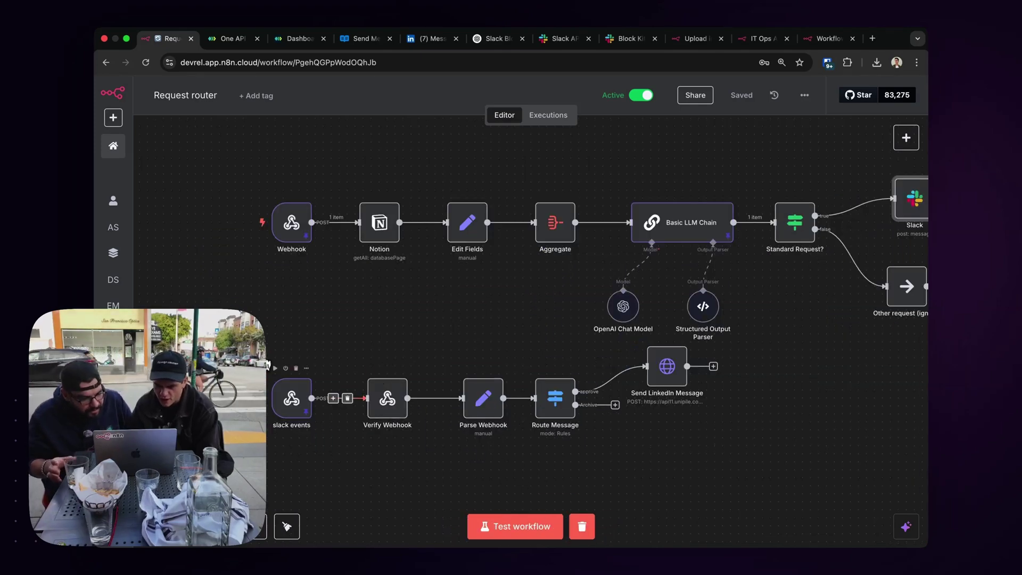
pyautogui.press('d')
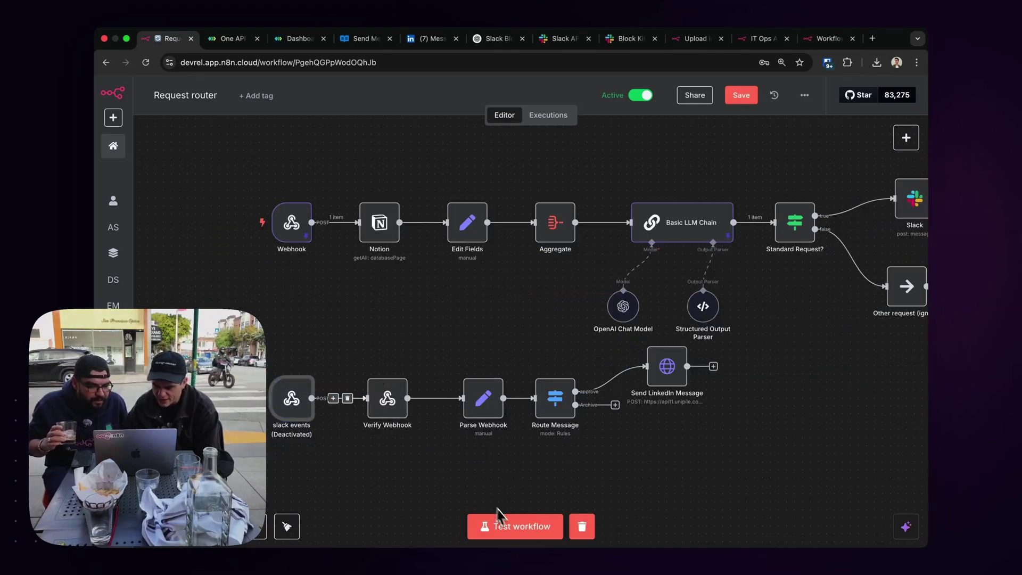
pyautogui.hscroll(5, 447, 315)
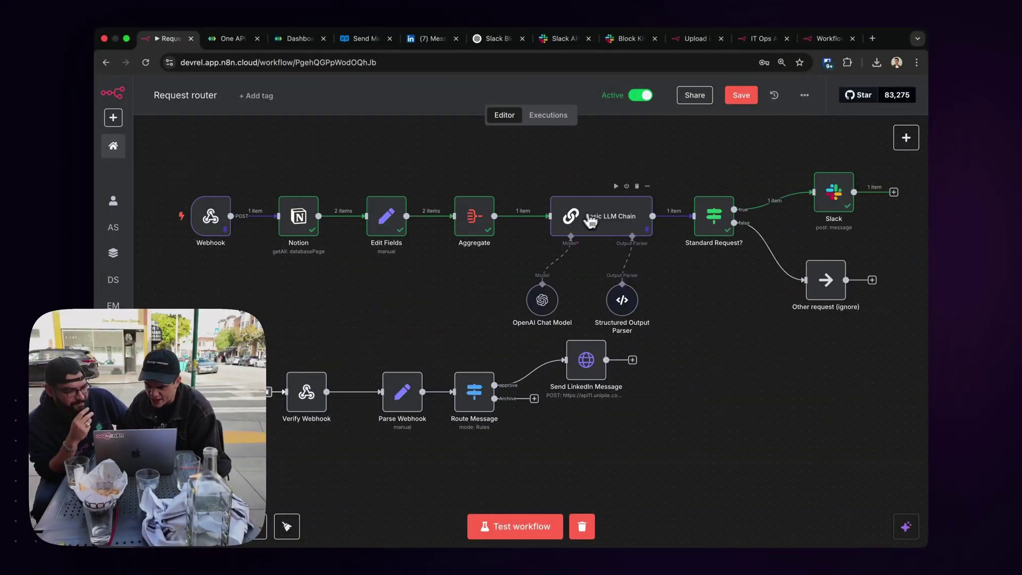
pyautogui.doubleClick(605, 217)
pyautogui.click(306, 90)
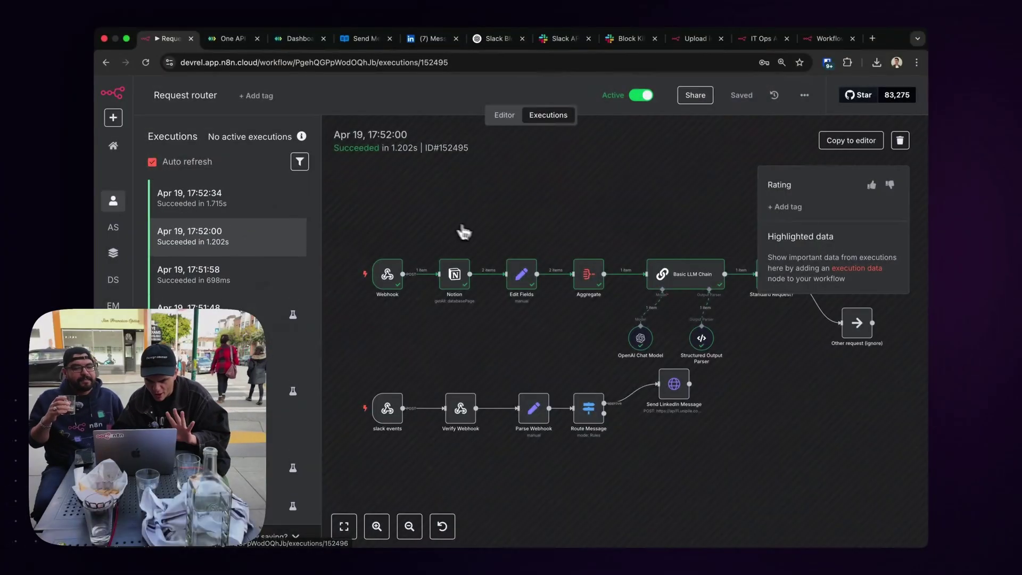
# In Slack, append a p.s. line urging the recipient to try harder, then approve the reply.
pyautogui.moveTo(493, 555)
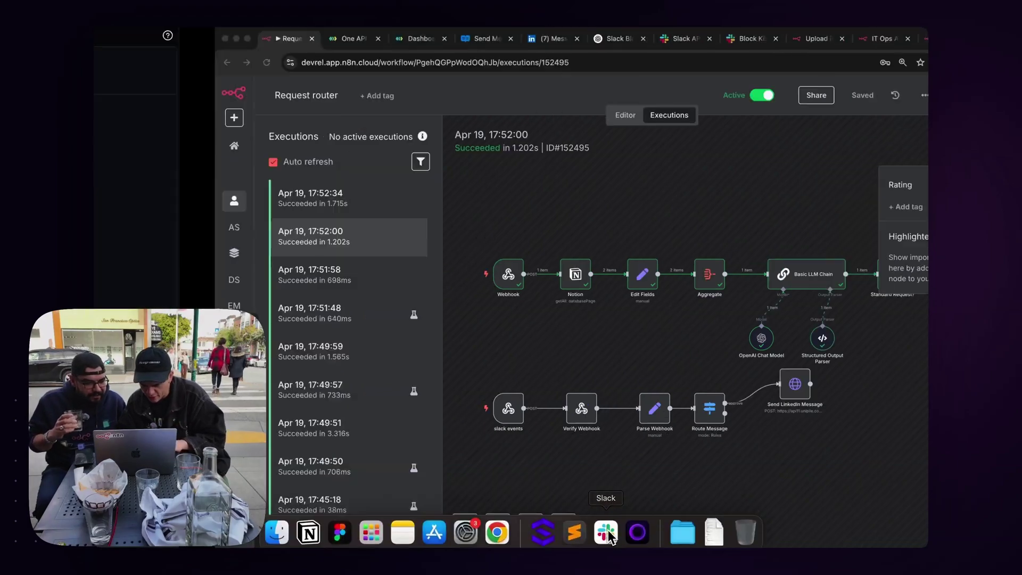
pyautogui.click(605, 525)
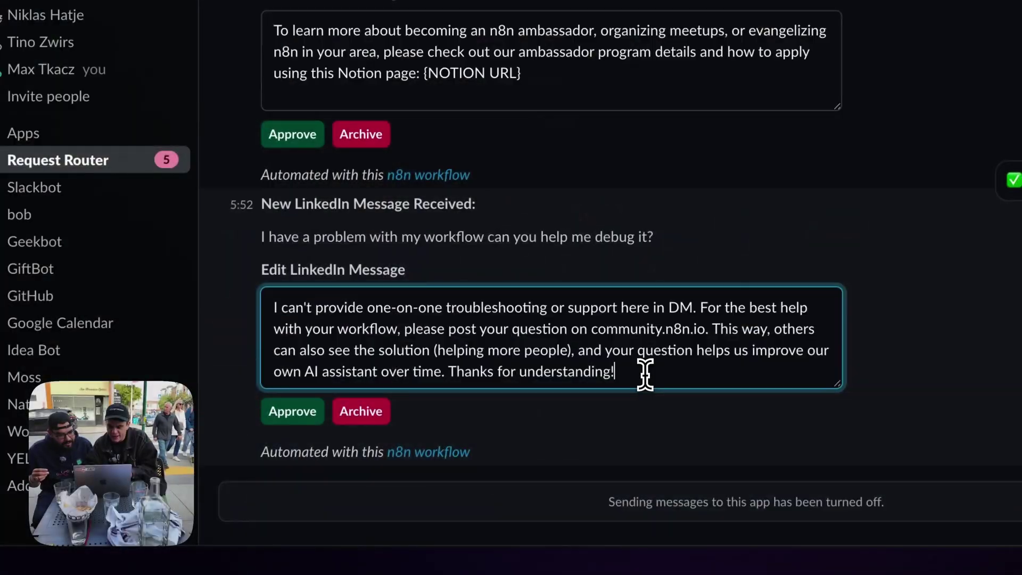
pyautogui.press('Return')
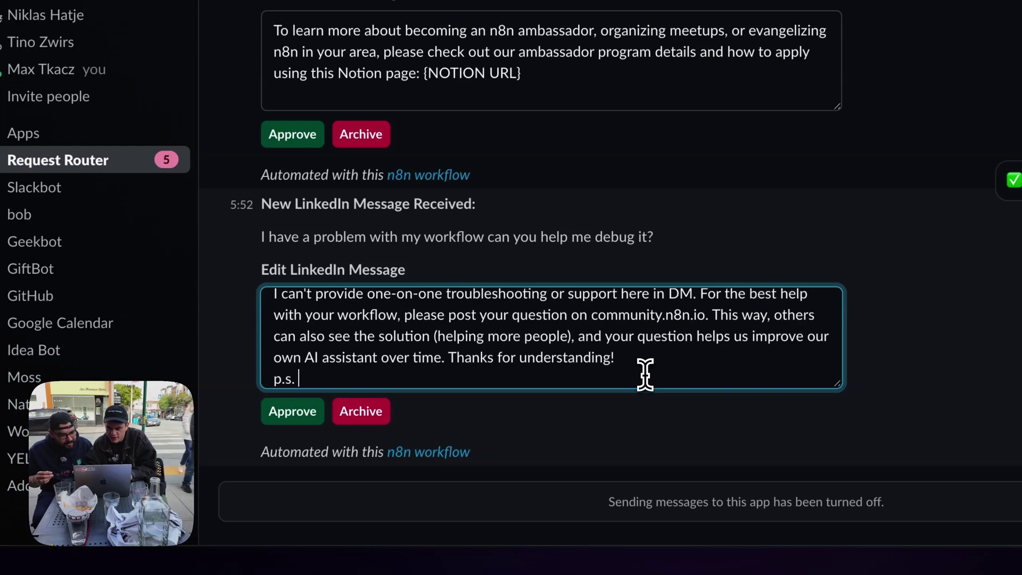
pyautogui.write('p.s. Angel try harder, you literally work here!')
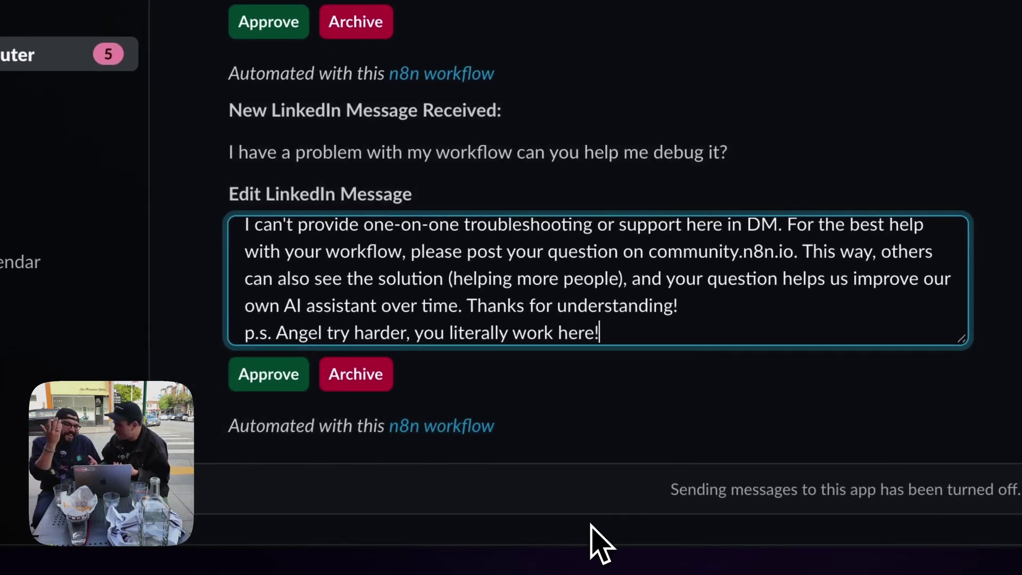
pyautogui.click(271, 376)
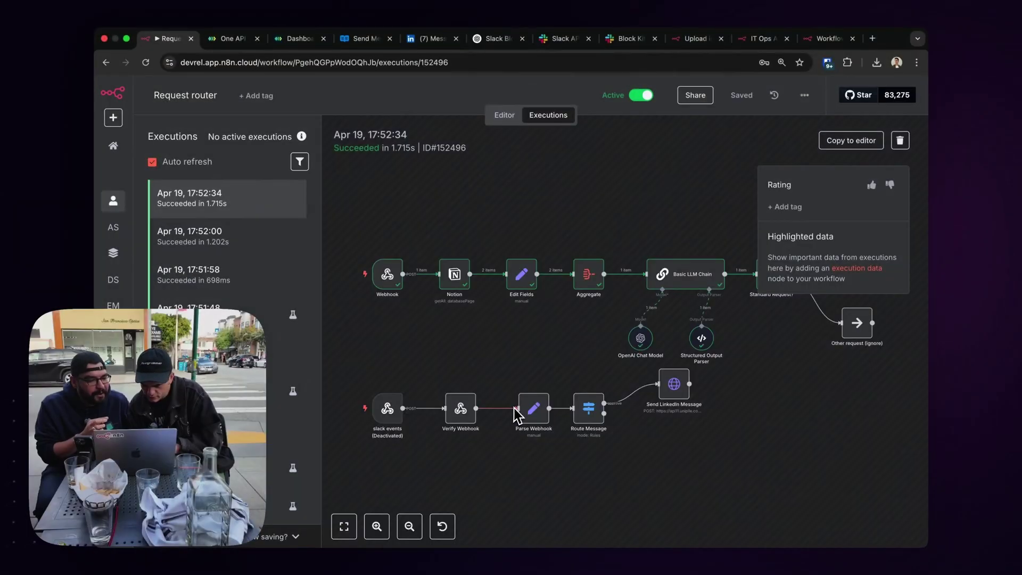
# Check Slack's approval result, then open the 17:52:00 run in n8n's execution history.
pyautogui.hscroll(10, 447, 330)
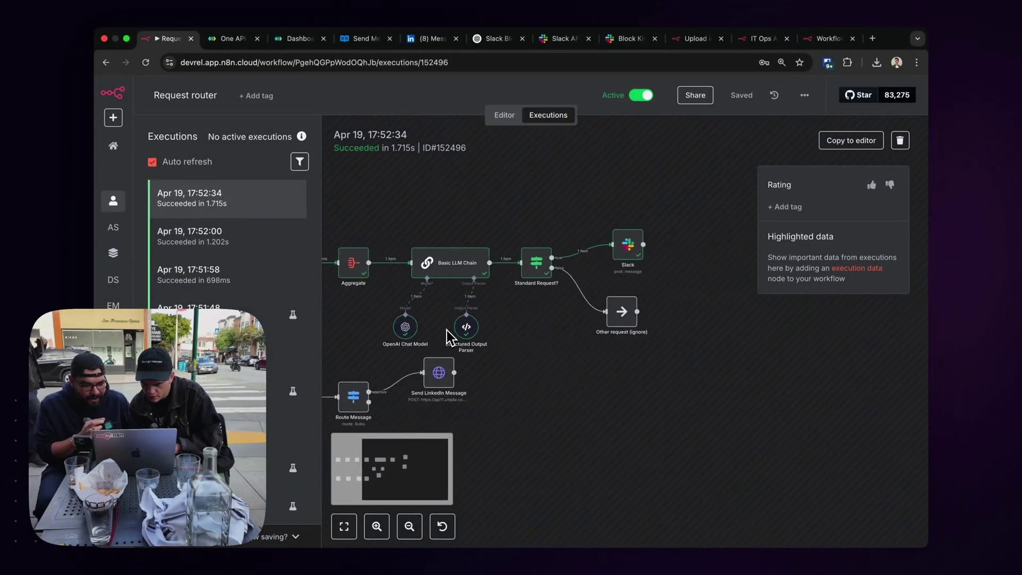
pyautogui.hotkey('ctrl', 'Left')
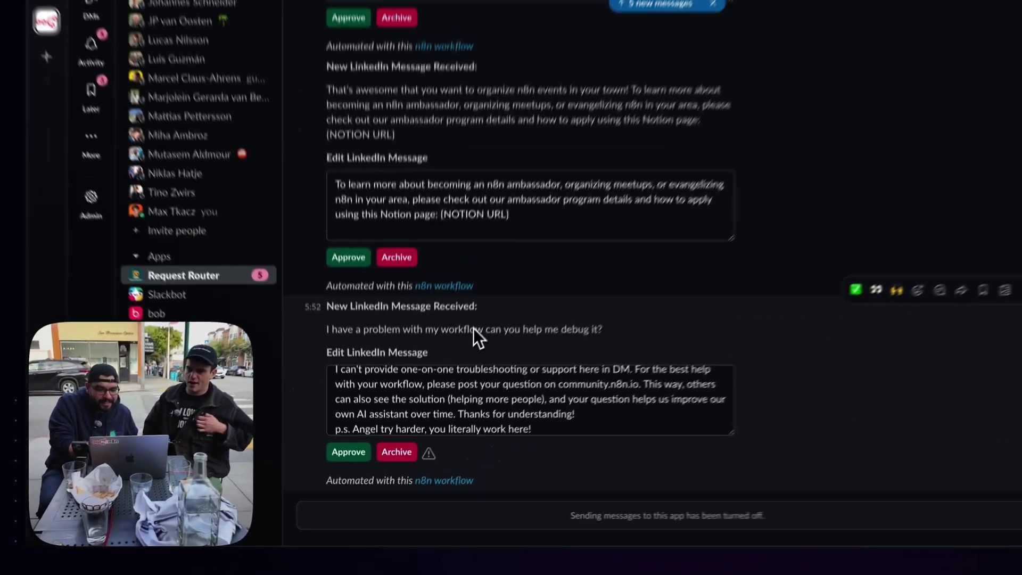
pyautogui.hotkey('ctrl', 'Right')
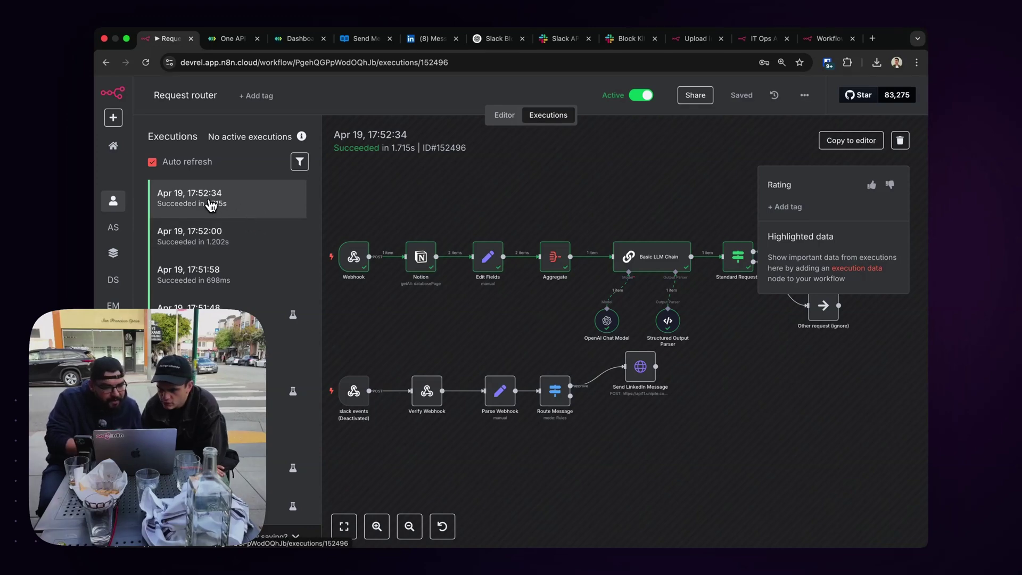
pyautogui.click(260, 233)
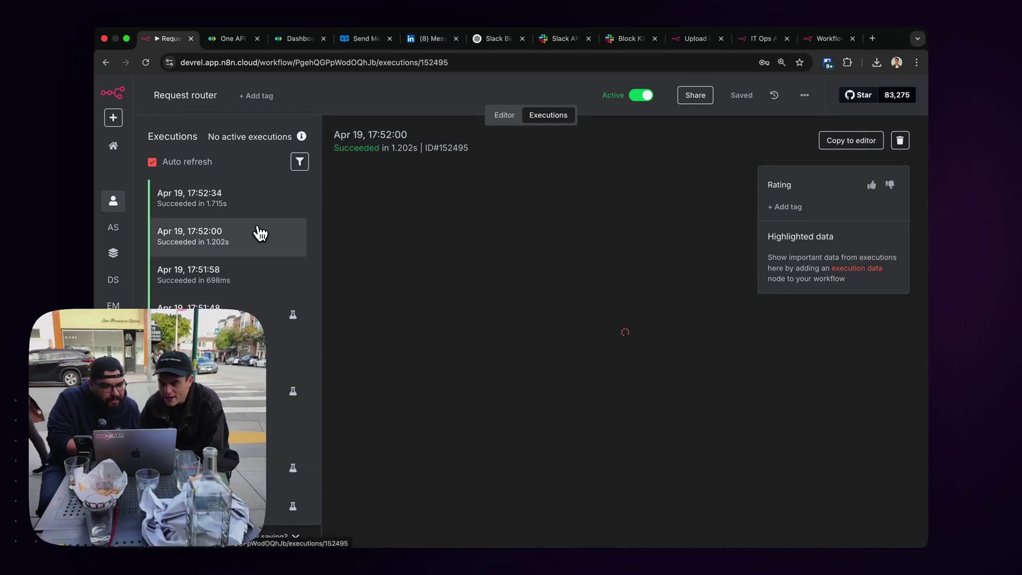
# Back in the editor, select the slack events trigger, re-enable it, and save Request router.
pyautogui.click(515, 116)
pyautogui.hscroll(-5, 497, 213)
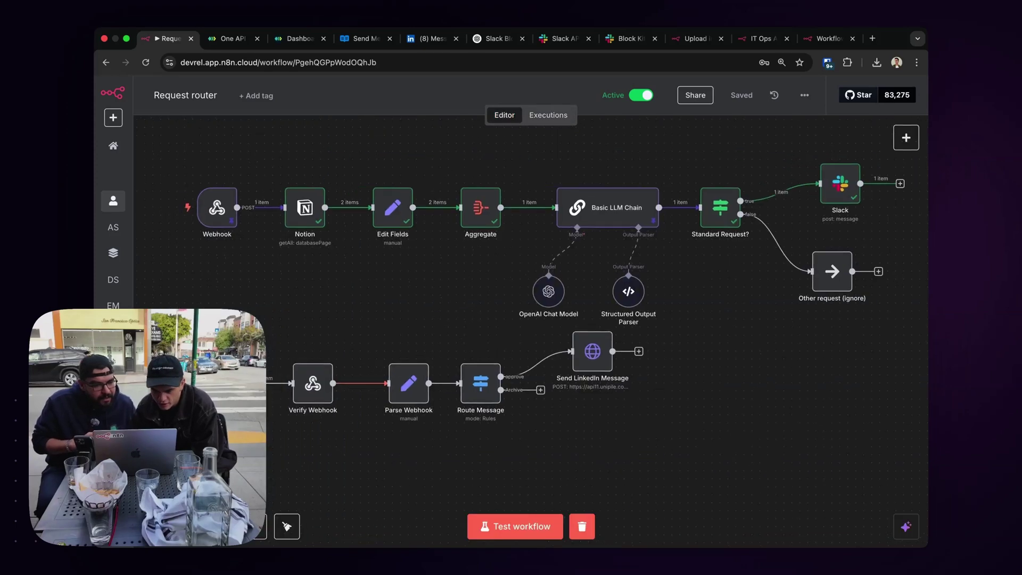
pyautogui.moveTo(237, 316); pyautogui.dragTo(346, 483)
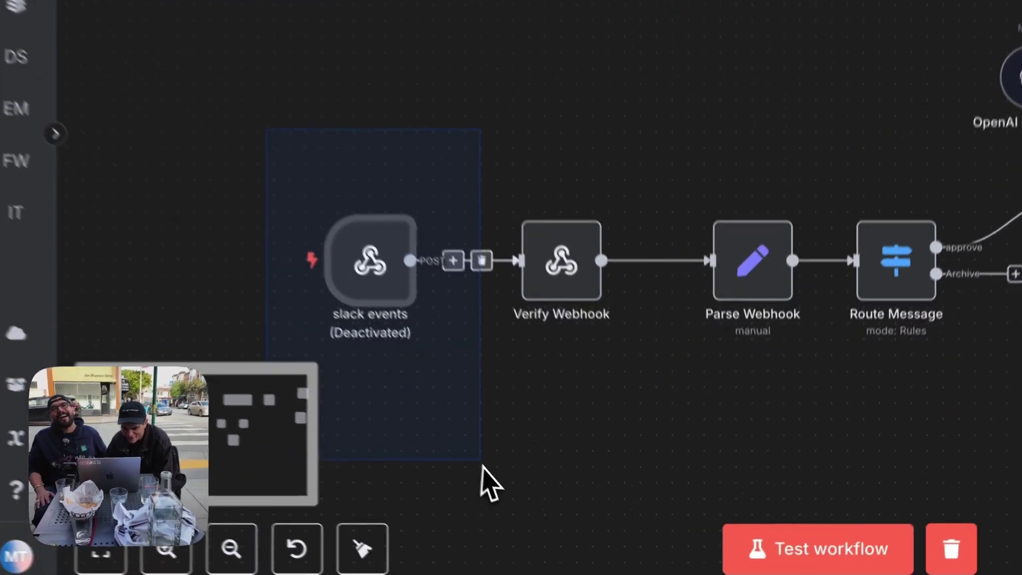
pyautogui.moveTo(482, 464); pyautogui.dragTo(466, 430)
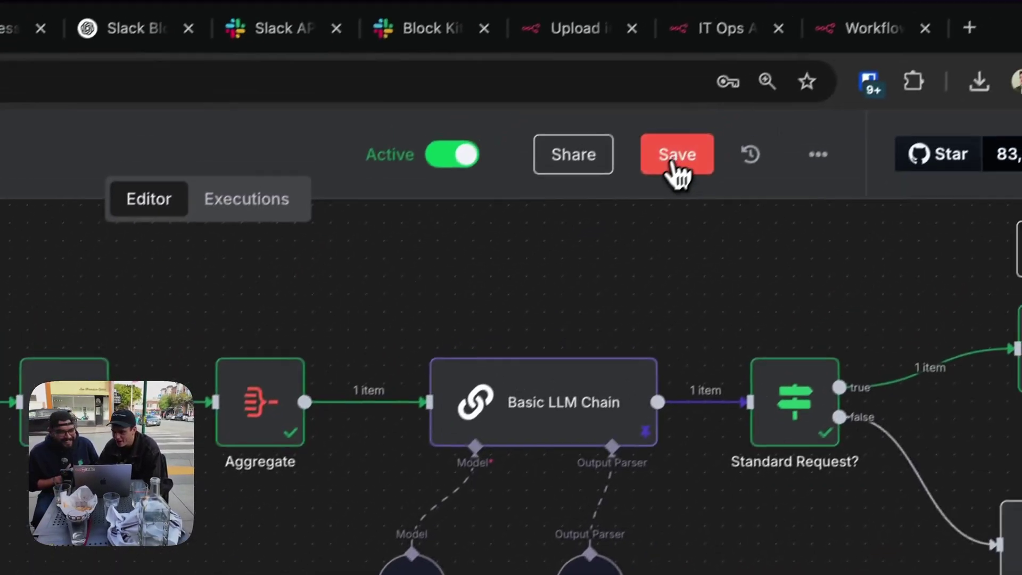
pyautogui.click(670, 160)
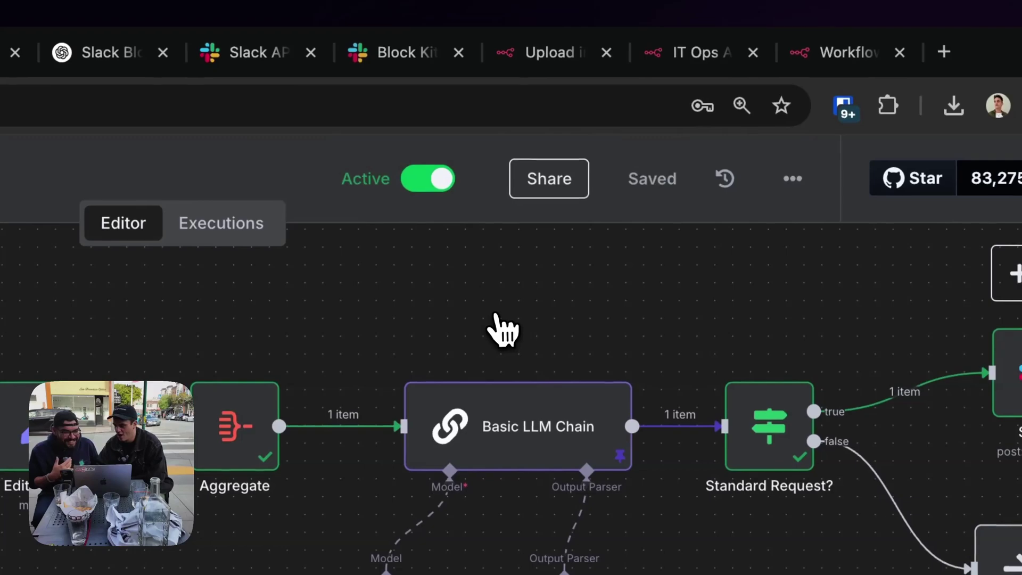
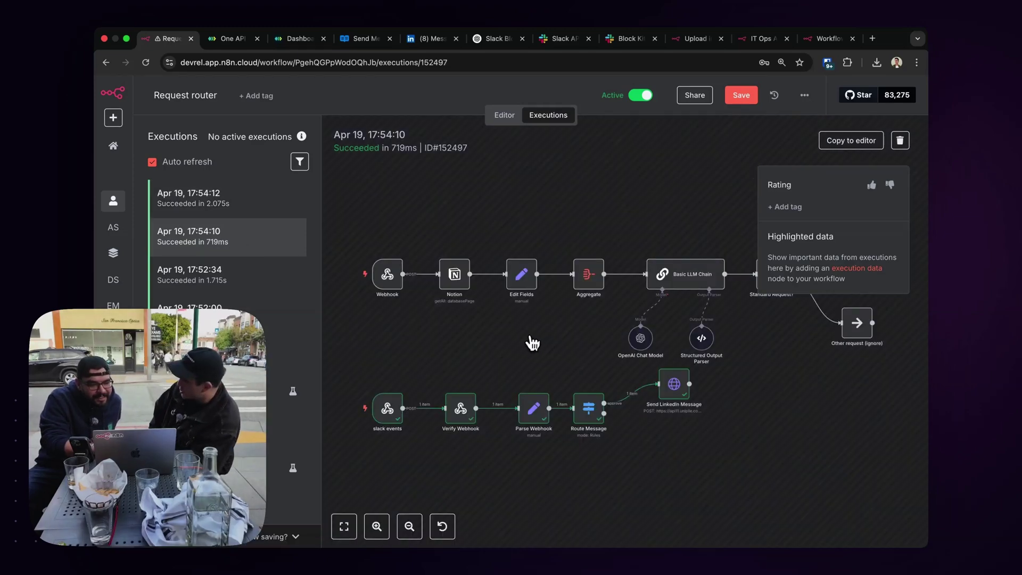
# Load execution 152497 into the editor and start a new step after Route Message's approve output.
pyautogui.click(861, 142)
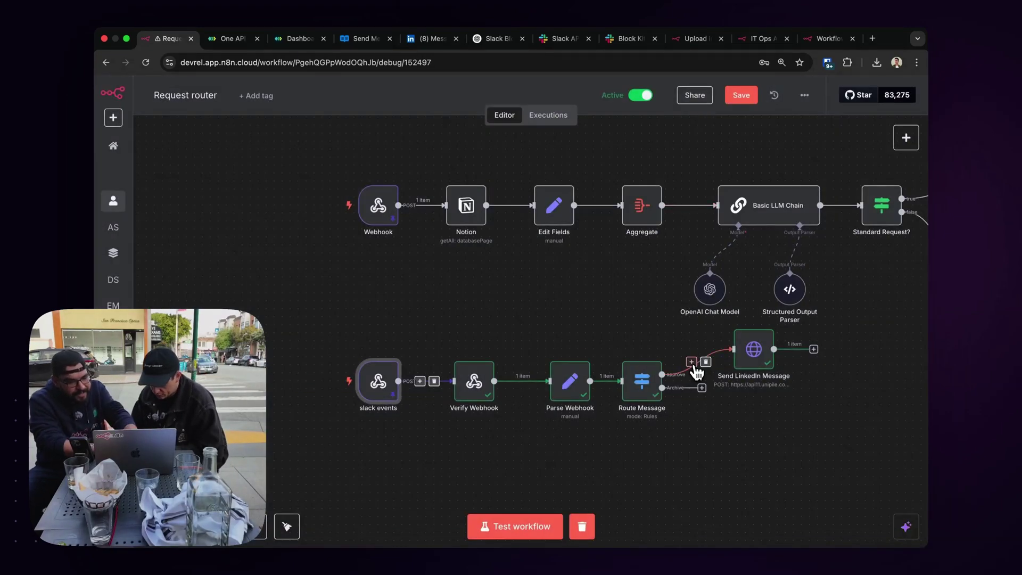
pyautogui.click(692, 363)
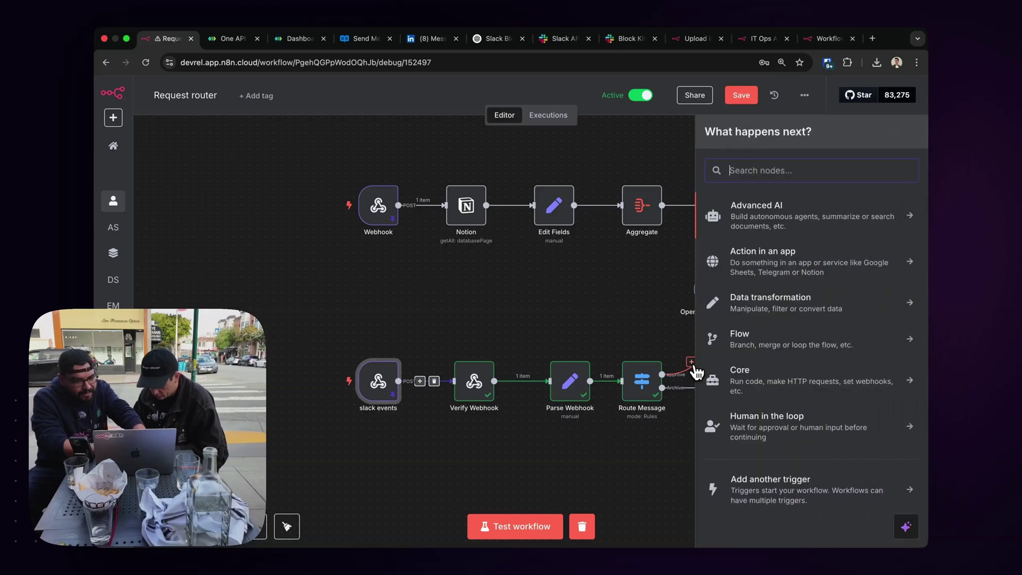
# Add an Edit Fields (Set) node mapping response.actions[0].value as an Object-type field.
pyautogui.write('set')
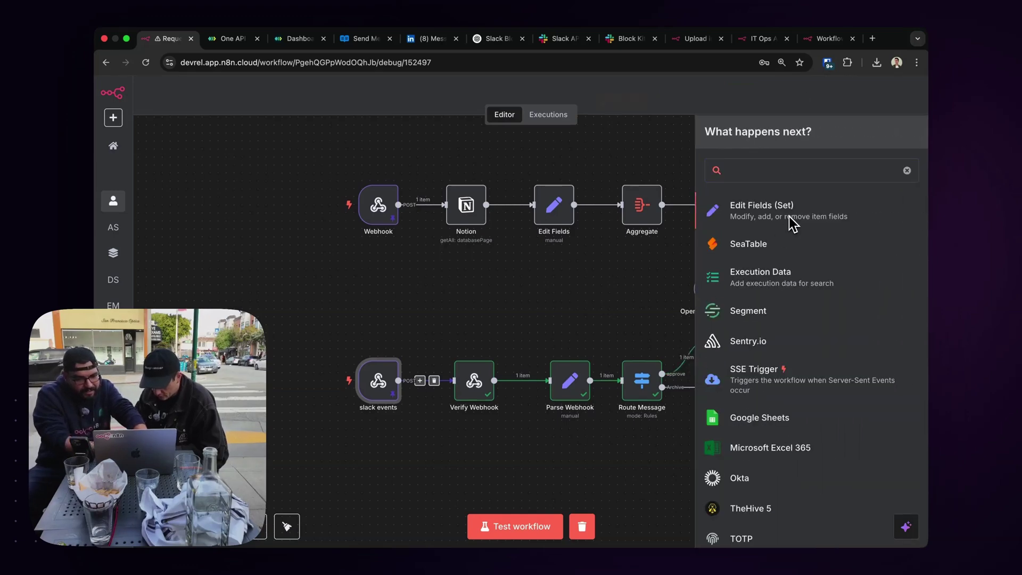
pyautogui.click(789, 216)
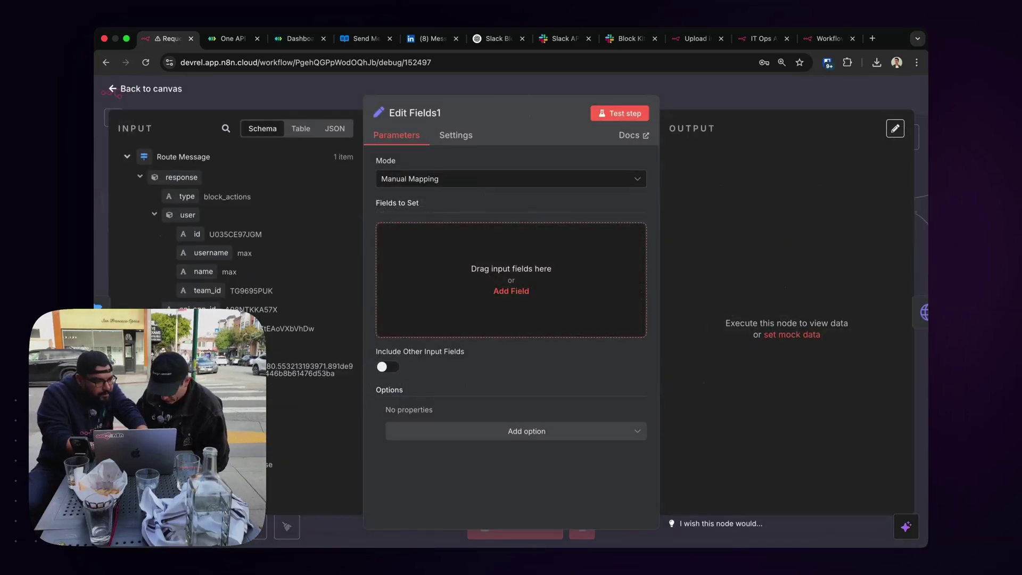
pyautogui.scroll(-5, 234, 239)
pyautogui.scroll(-5, 159, 397)
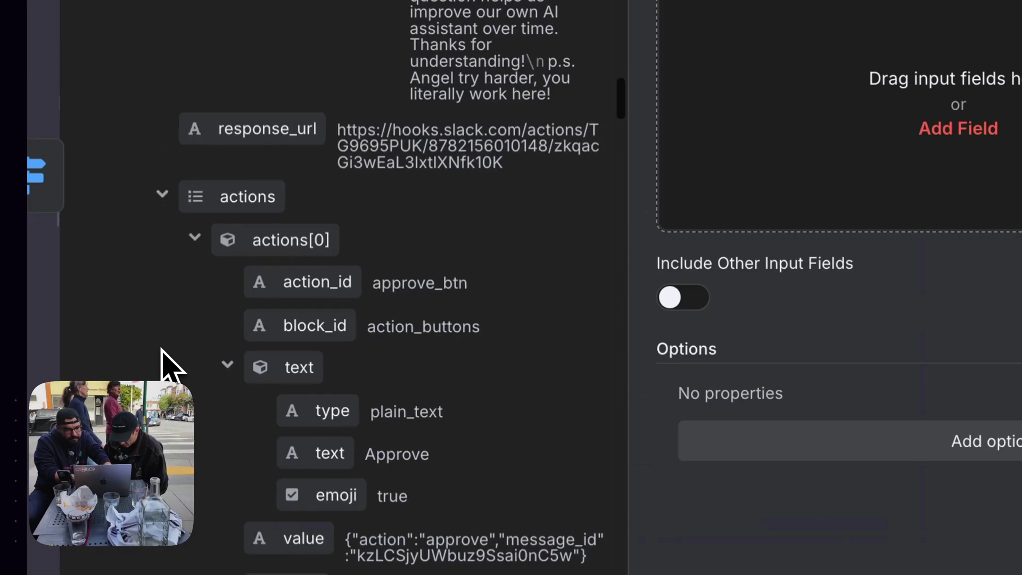
pyautogui.moveTo(203, 375); pyautogui.dragTo(382, 313)
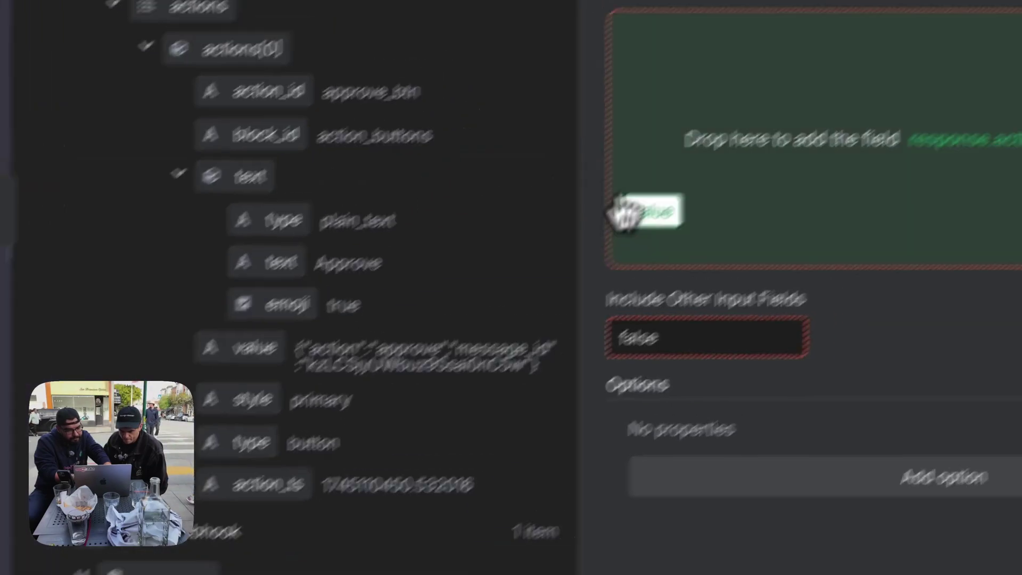
pyautogui.moveTo(625, 212); pyautogui.dragTo(628, 213)
pyautogui.click(924, 178)
pyautogui.click(641, 460)
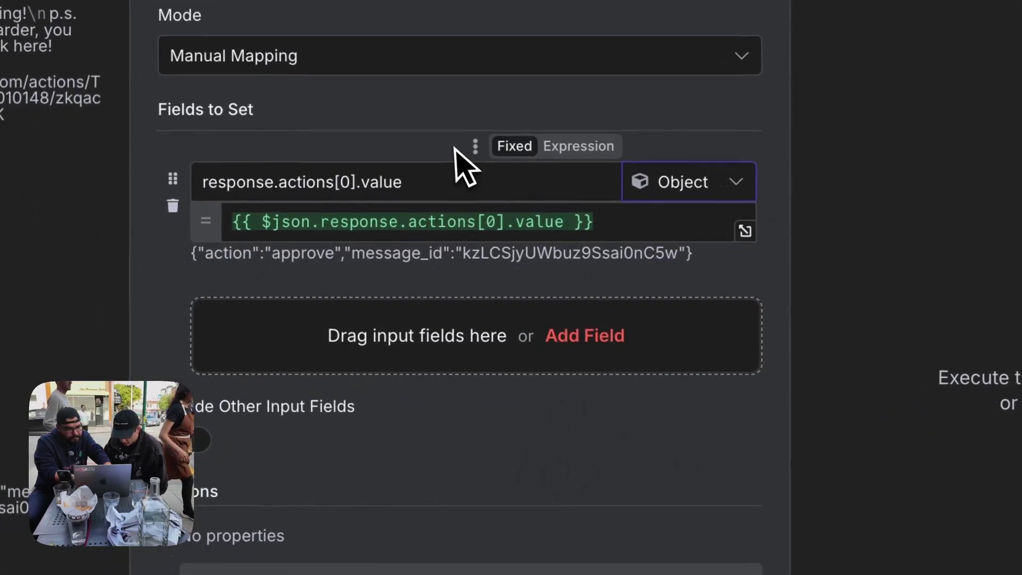
pyautogui.click(462, 221)
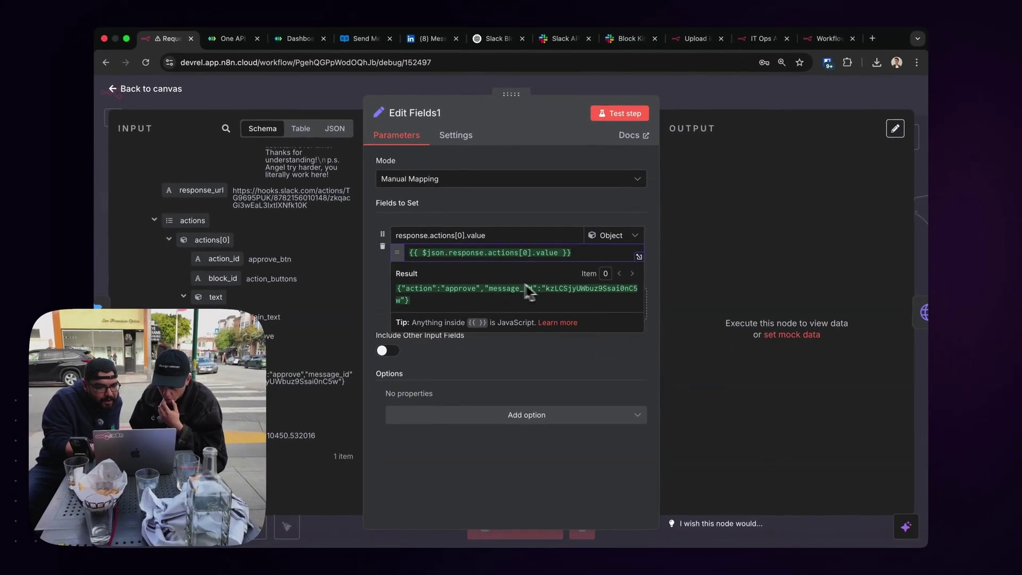
pyautogui.press('Escape')
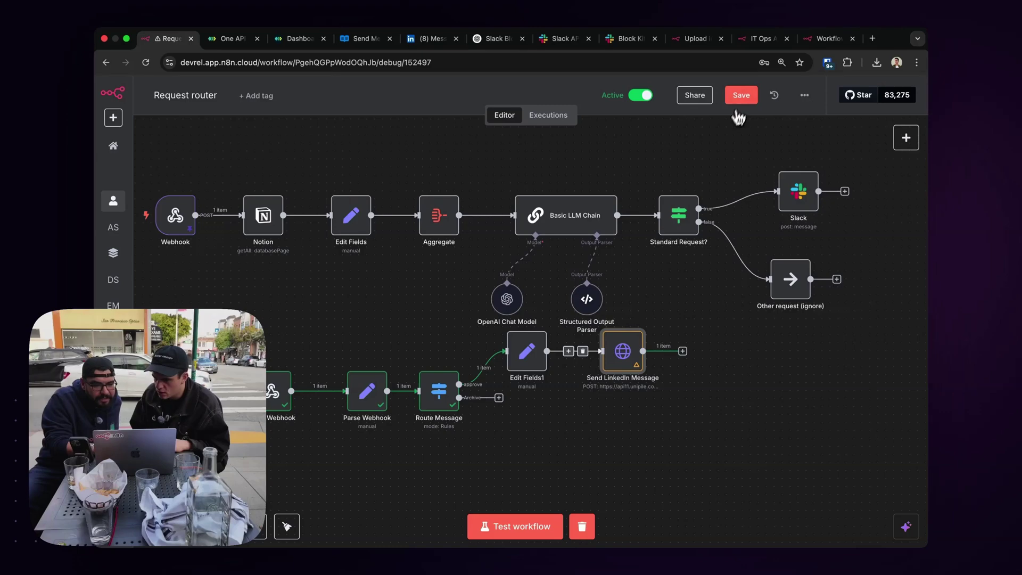
# Save Request router and inspect Basic LLM Chain's output in the 17:54:12 execution.
pyautogui.click(741, 94)
pyautogui.click(563, 119)
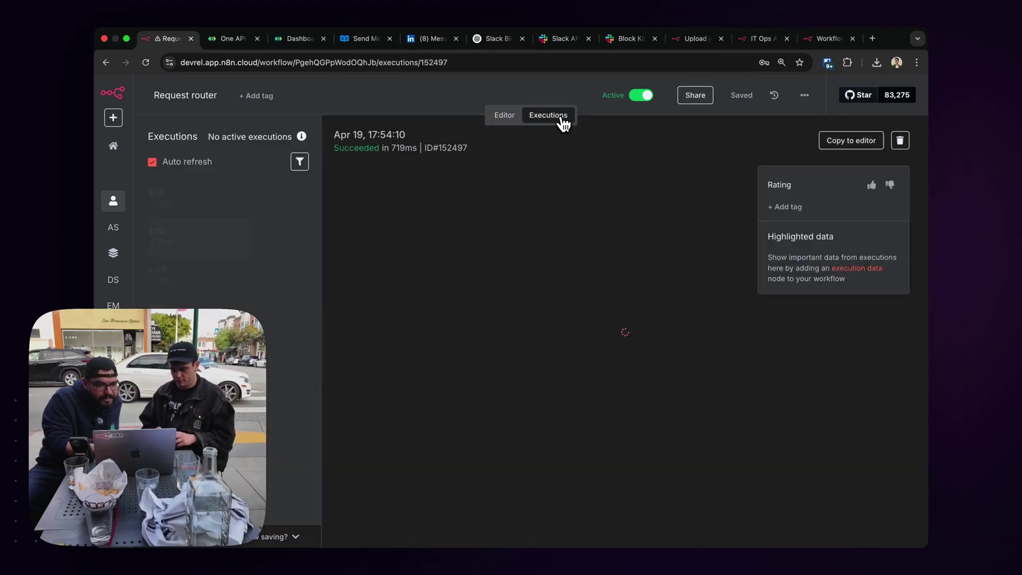
pyautogui.click(234, 202)
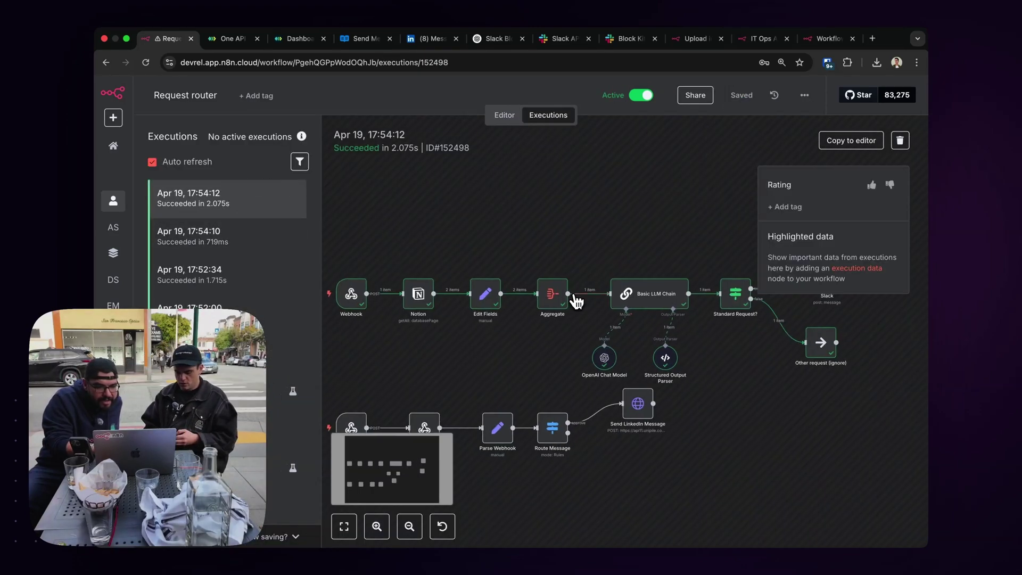
pyautogui.hscroll(1, 577, 302)
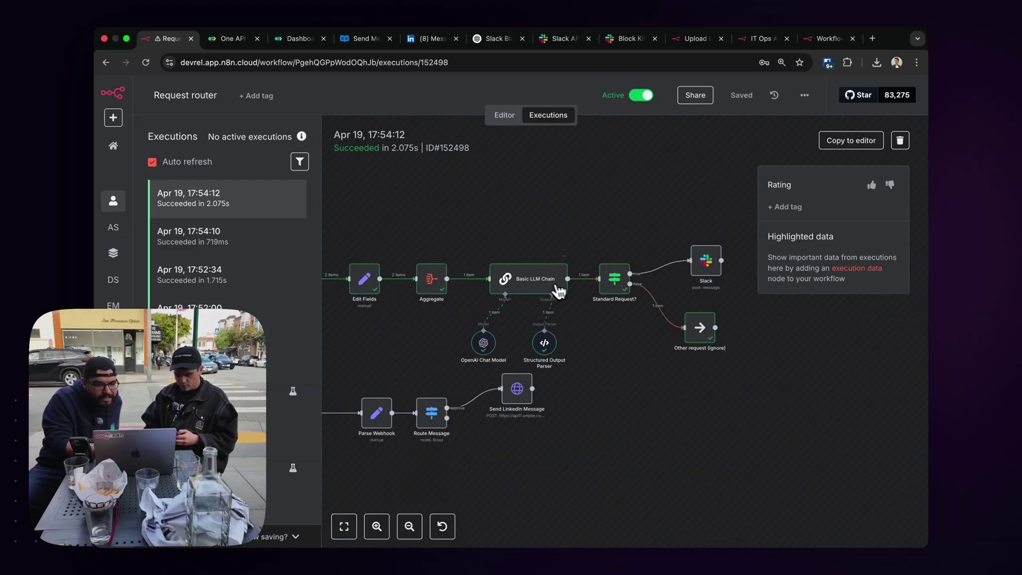
pyautogui.doubleClick(550, 289)
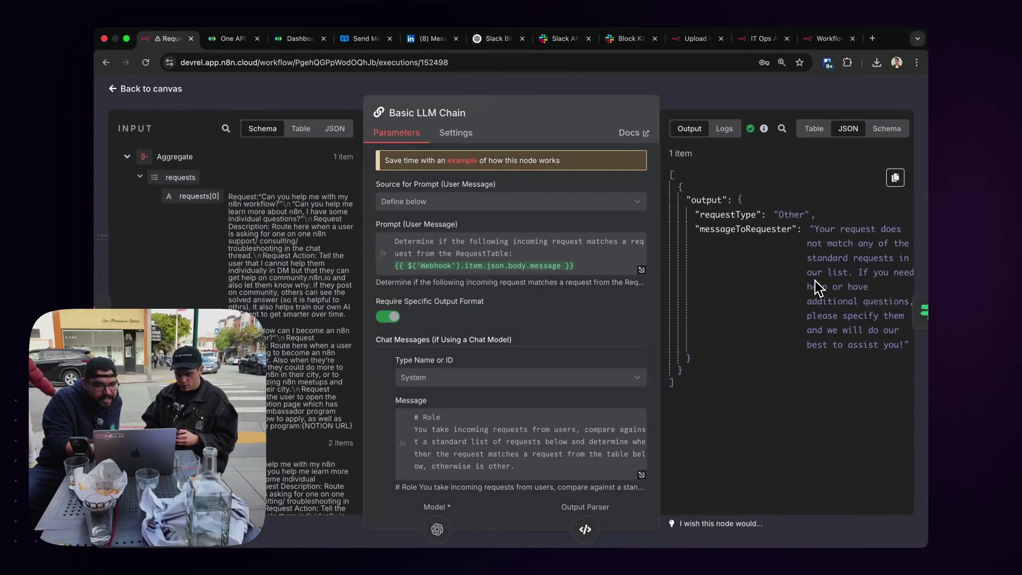
pyautogui.press('Escape')
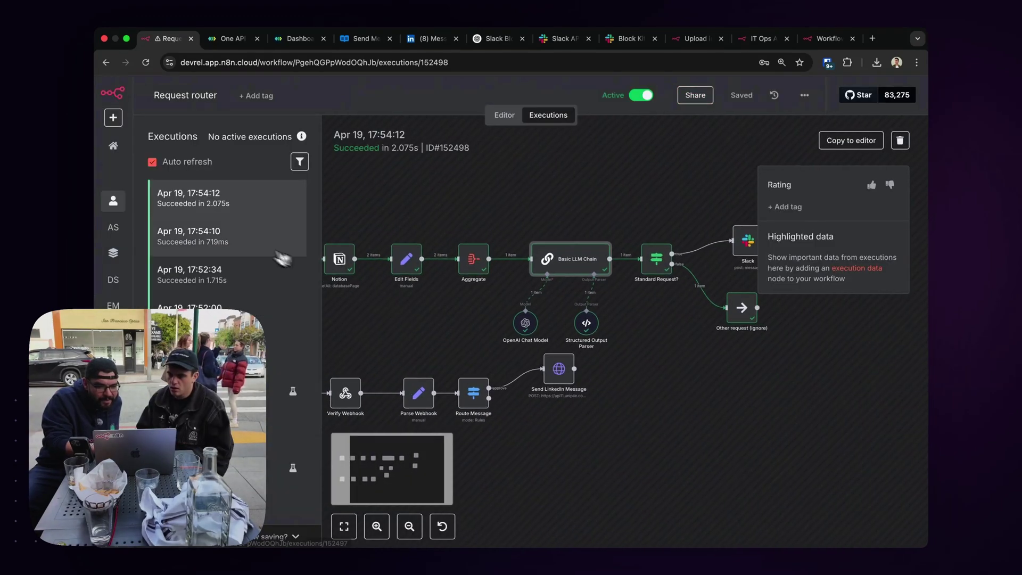
# Inspect Route Message's output in the 17:54:10 execution, then view that run's Slack node settings.
pyautogui.click(239, 241)
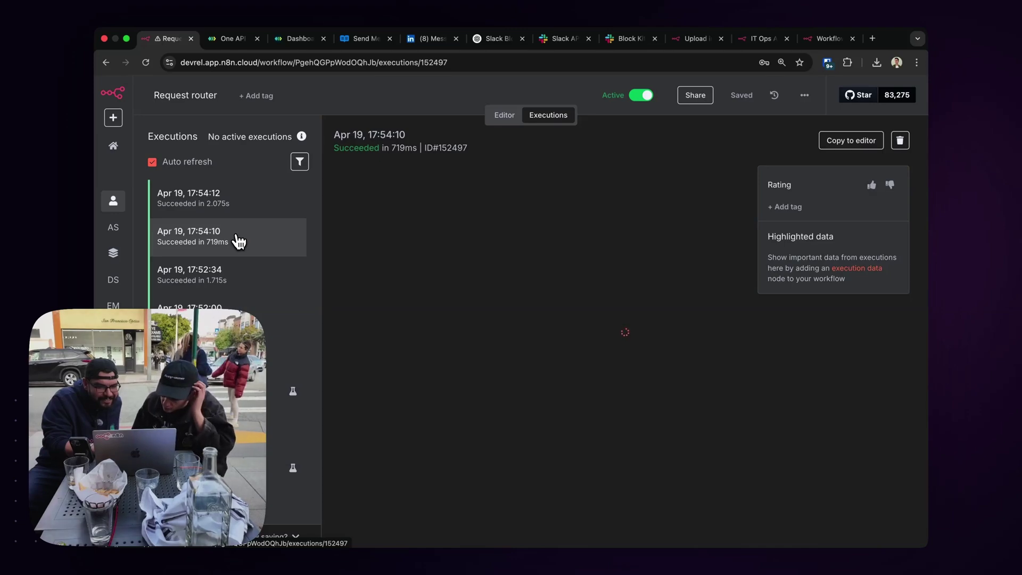
pyautogui.hscroll(2, 548, 397)
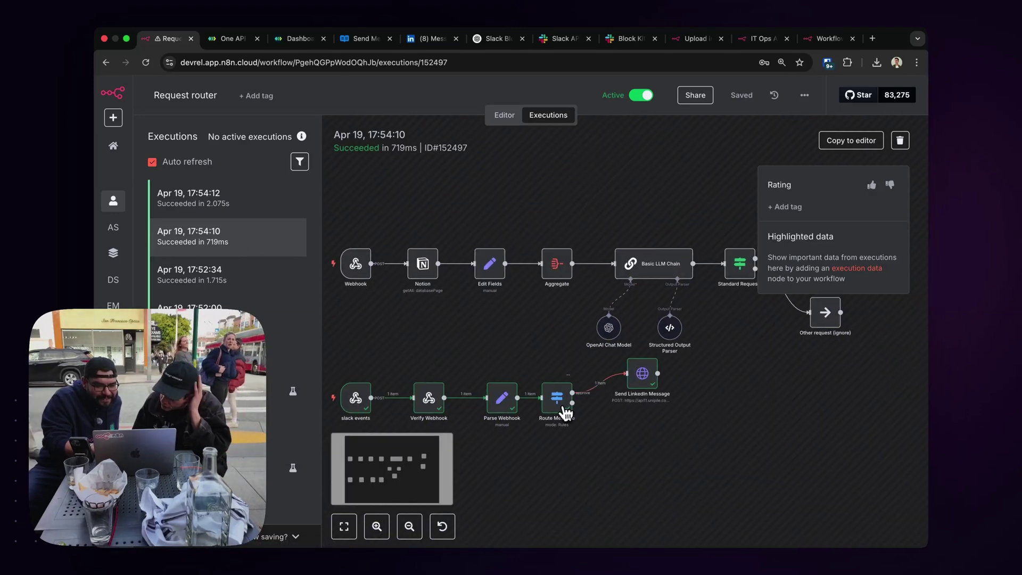
pyautogui.doubleClick(560, 412)
pyautogui.scroll(-5, 763, 346)
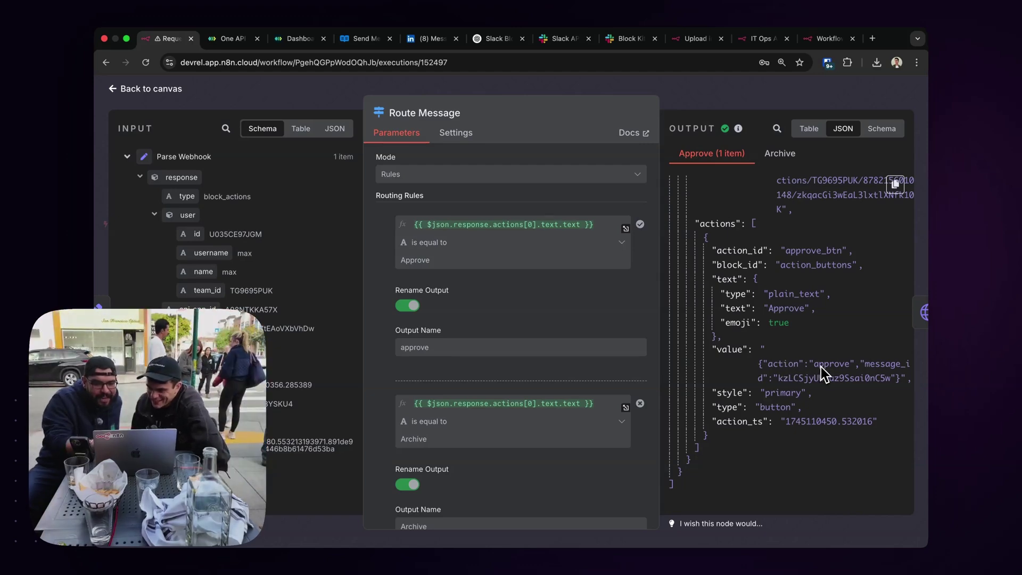
pyautogui.click(797, 101)
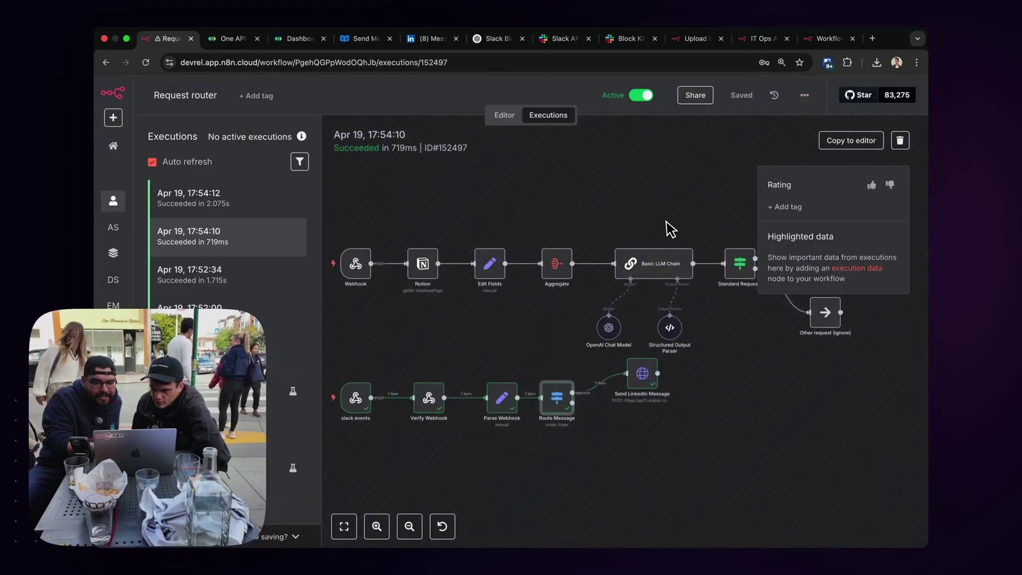
pyautogui.hscroll(3, 667, 223)
pyautogui.scroll(2, 667, 224)
pyautogui.doubleClick(751, 303)
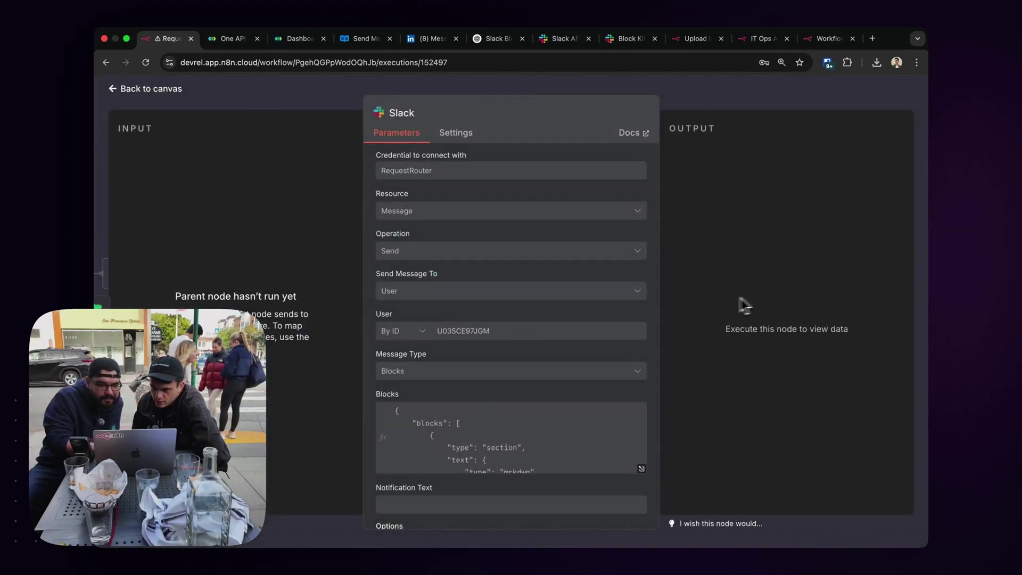
# Back in the editor, bring up the Slack node's full Blocks expression.
pyautogui.click(729, 95)
pyautogui.click(505, 118)
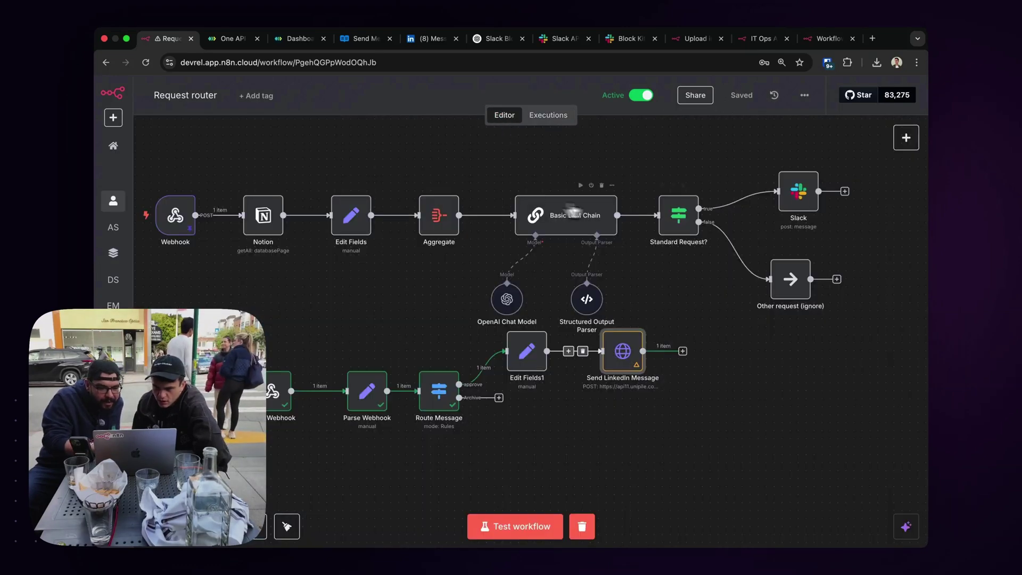
pyautogui.doubleClick(798, 192)
pyautogui.scroll(-3, 500, 383)
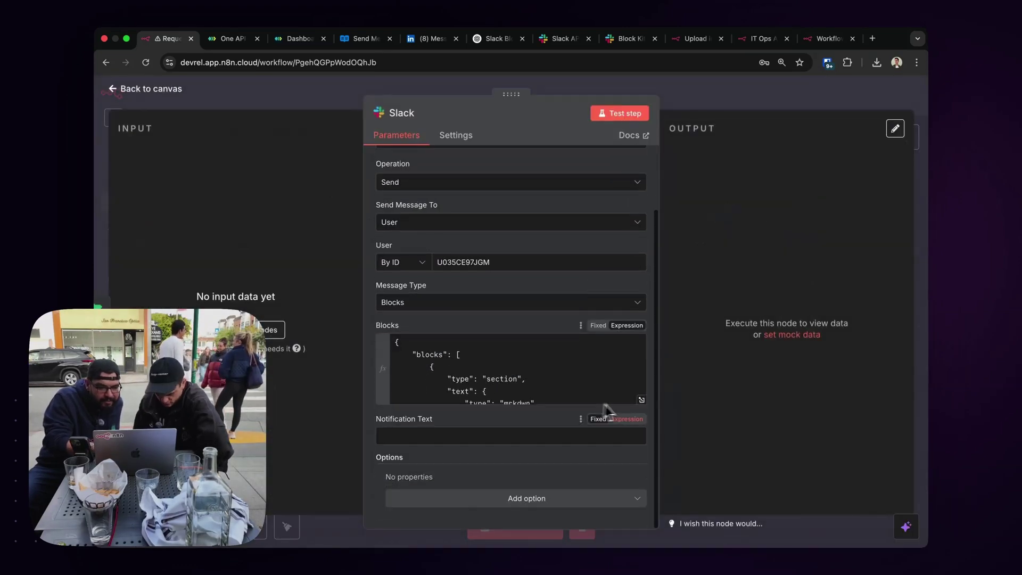
pyautogui.click(642, 401)
pyautogui.scroll(-10, 527, 381)
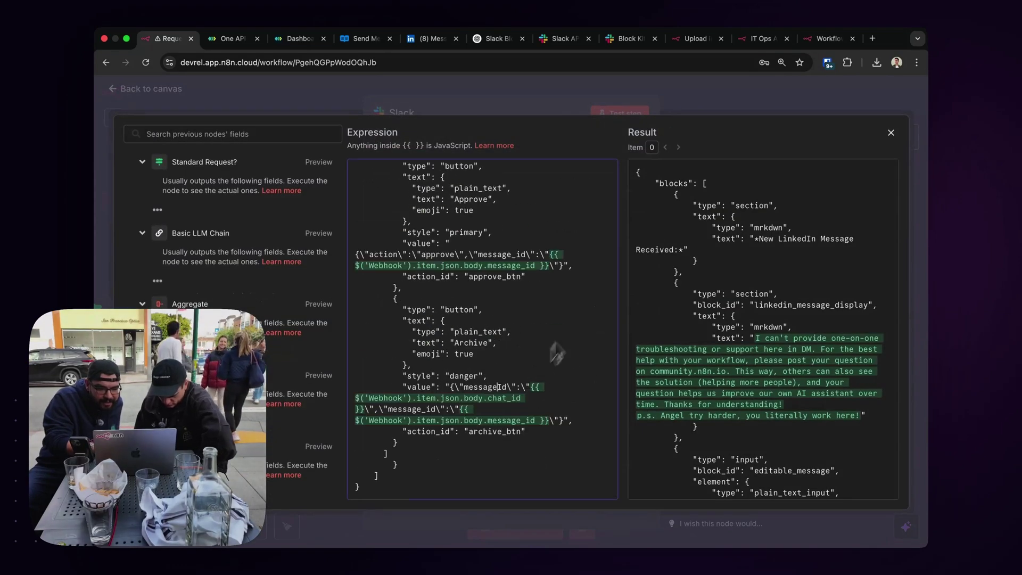
pyautogui.scroll(-10, 695, 284)
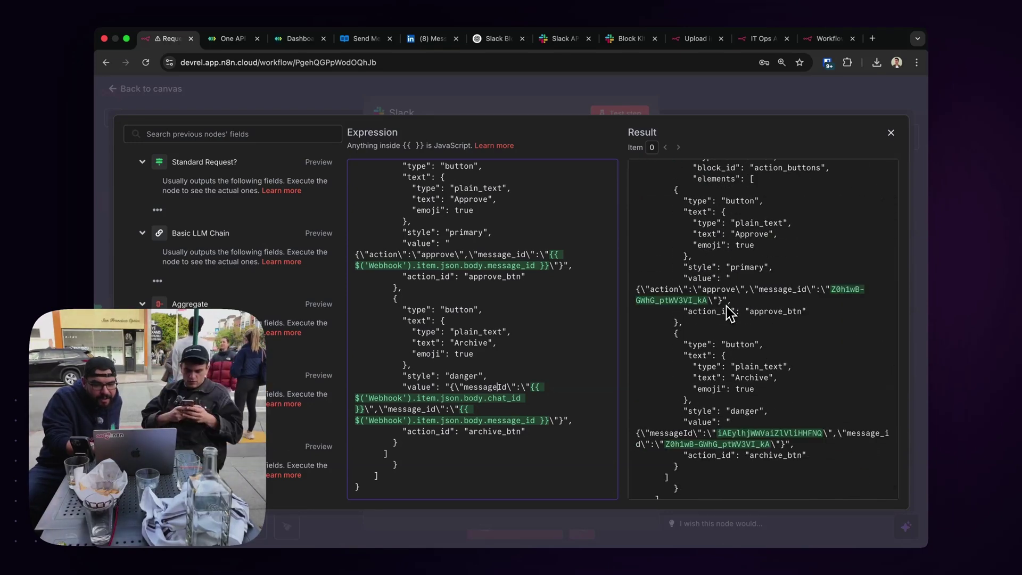
pyautogui.scroll(-1, 730, 314)
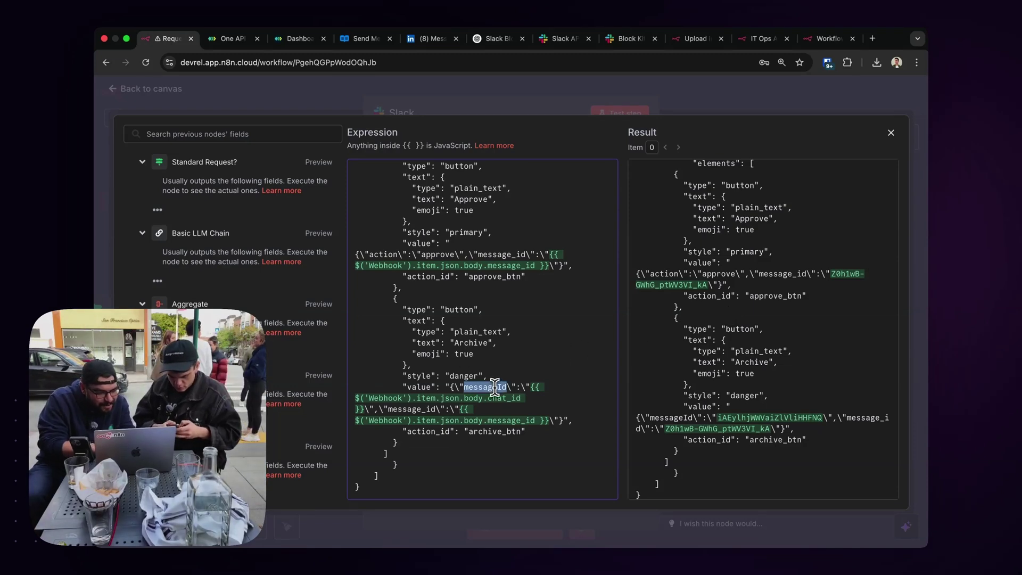
# Make the Approve button value use key messageId with the webhook chat_id expression, like Archive.
pyautogui.doubleClick(386, 255)
pyautogui.write('messageId')
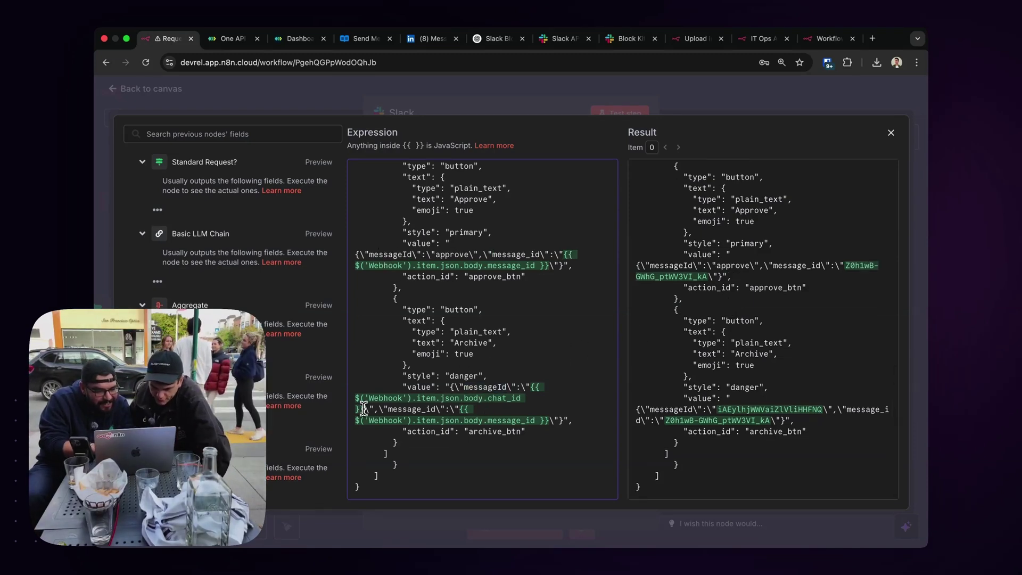
pyautogui.doubleClick(530, 387)
pyautogui.press('cmd+c')
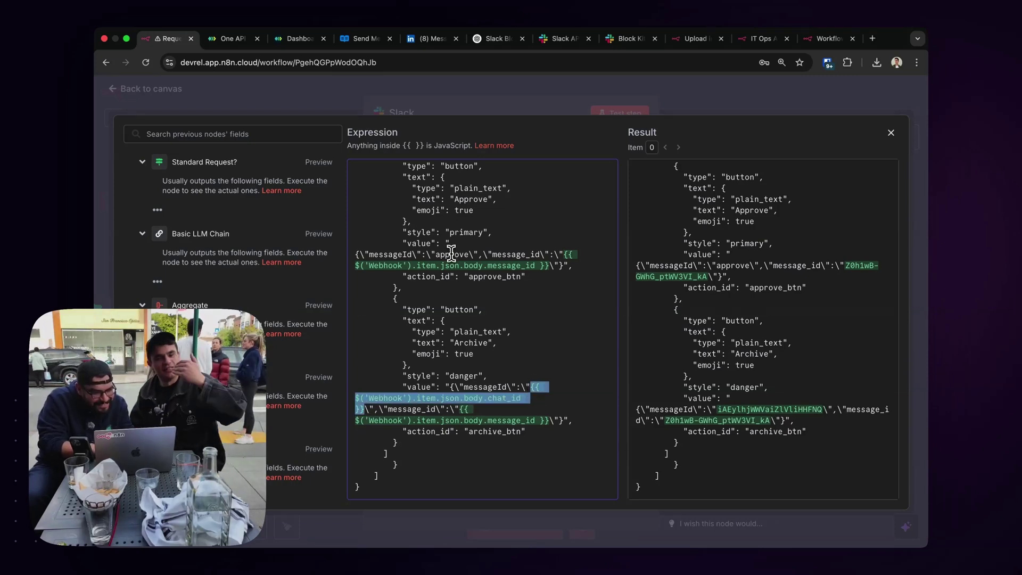
pyautogui.doubleClick(451, 254)
pyautogui.press('cmd+v')
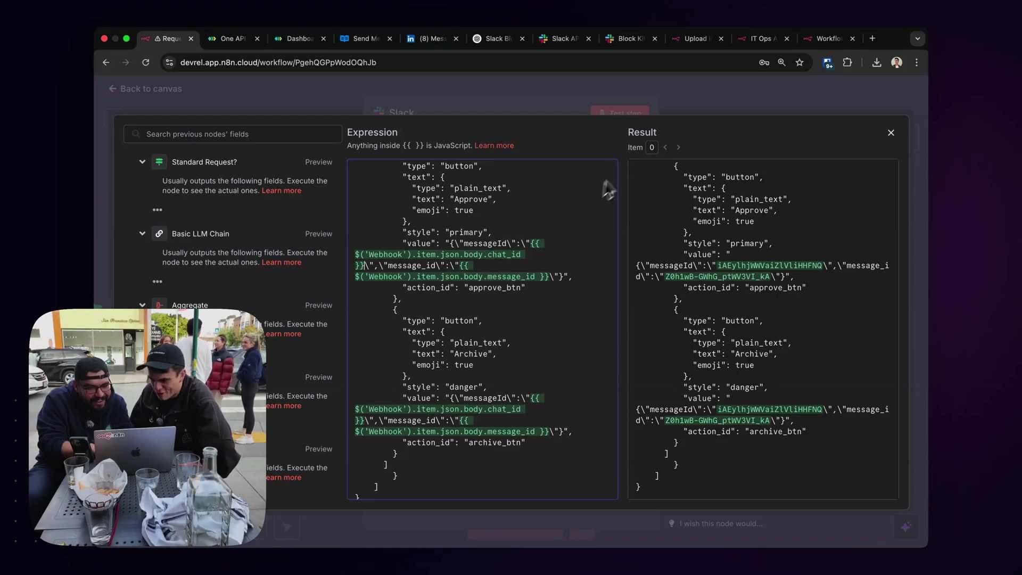
pyautogui.press('Escape')
pyautogui.press('Escape')
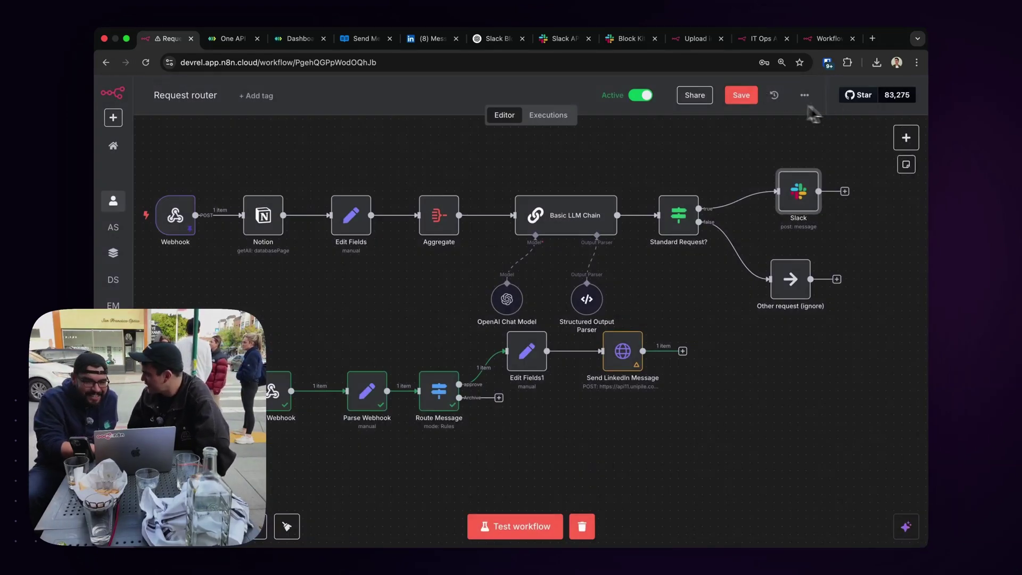
# Clear the previous run's execution data from the Request router canvas and switch to Slack.
pyautogui.hscroll(1, 988, 21)
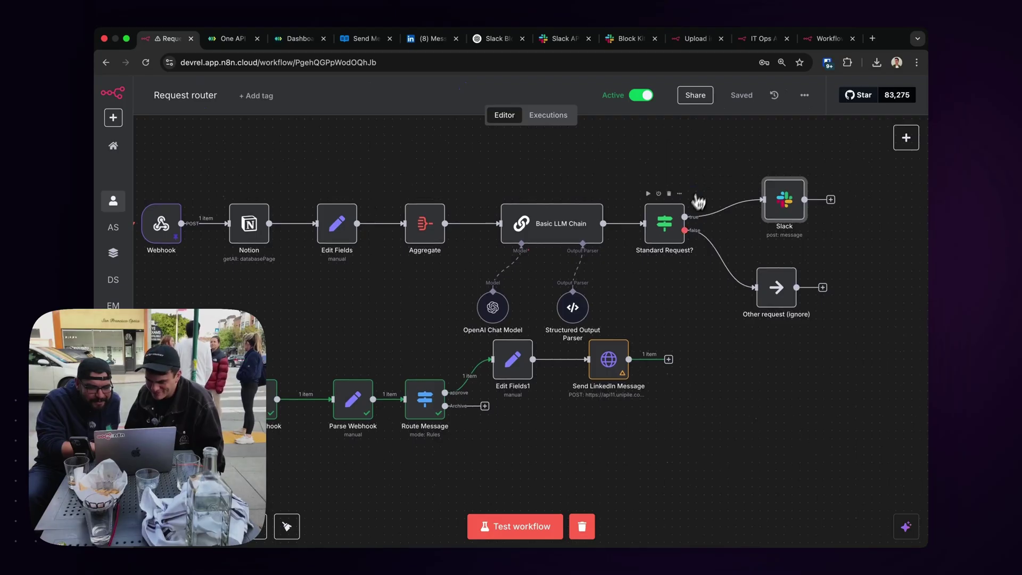
pyautogui.click(580, 524)
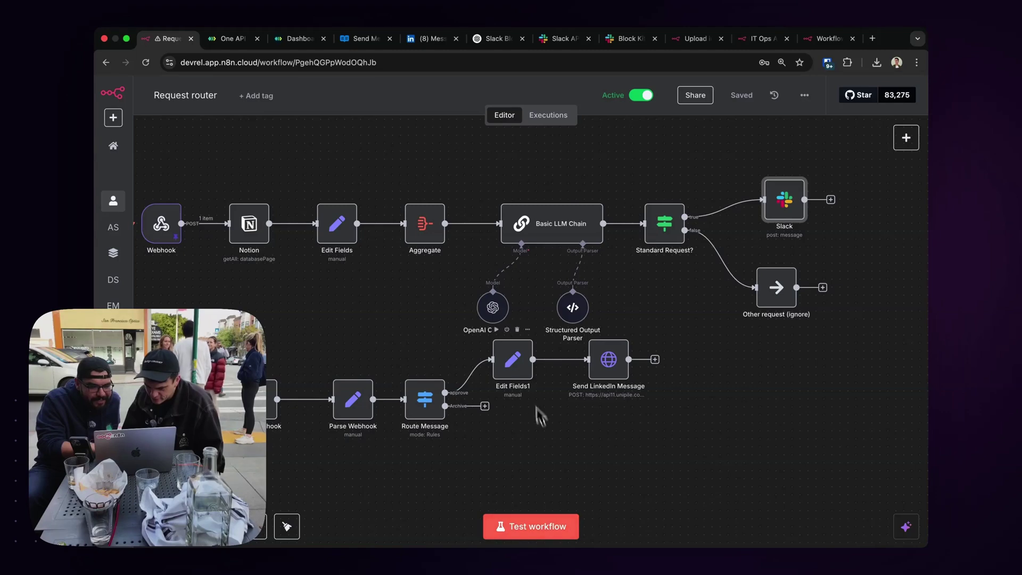
pyautogui.hscroll(-1, 538, 415)
pyautogui.scroll(1, 538, 415)
pyautogui.scroll(1, 523, 371)
pyautogui.hscroll(-1, 524, 371)
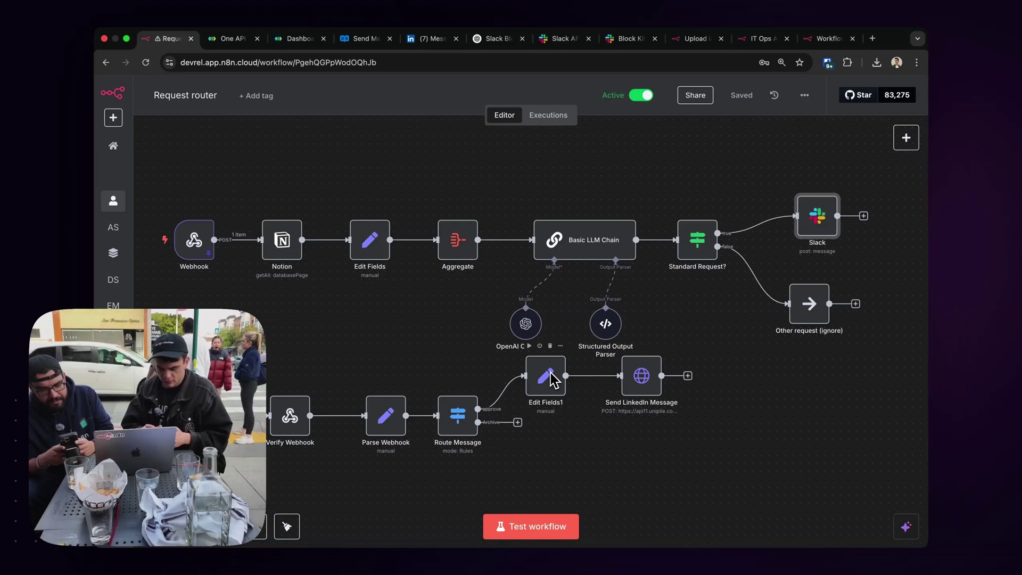
pyautogui.press('super+Tab')
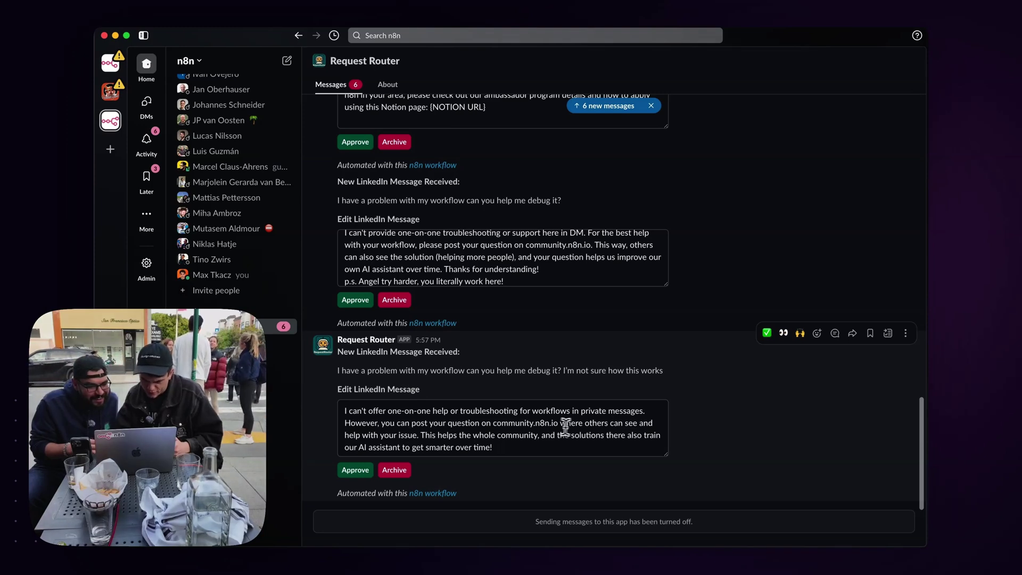
# Submit a decision on the newest drafted LinkedIn reply, then follow the n8n workflow link.
pyautogui.click(501, 449)
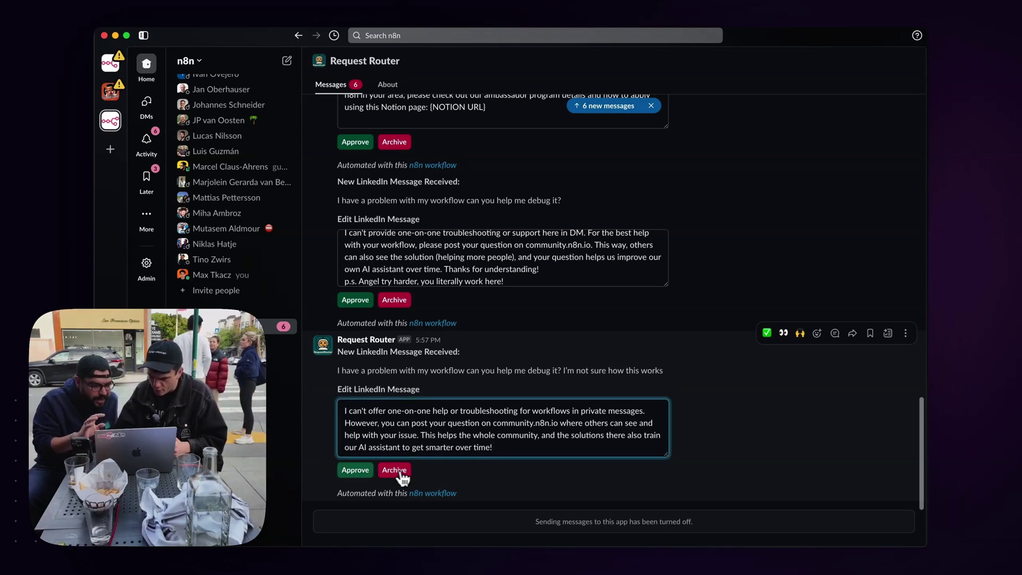
pyautogui.click(356, 470)
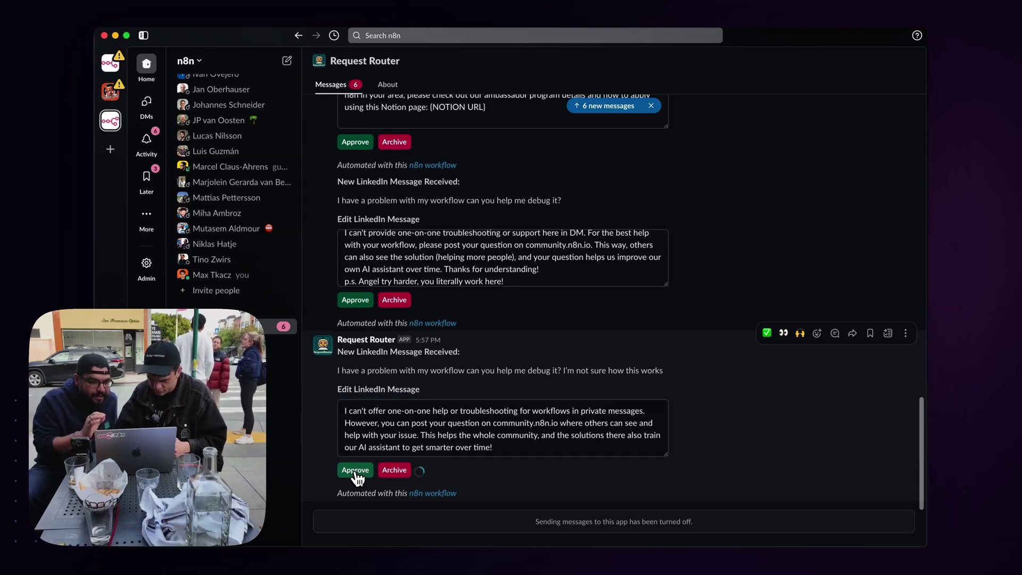
pyautogui.click(430, 492)
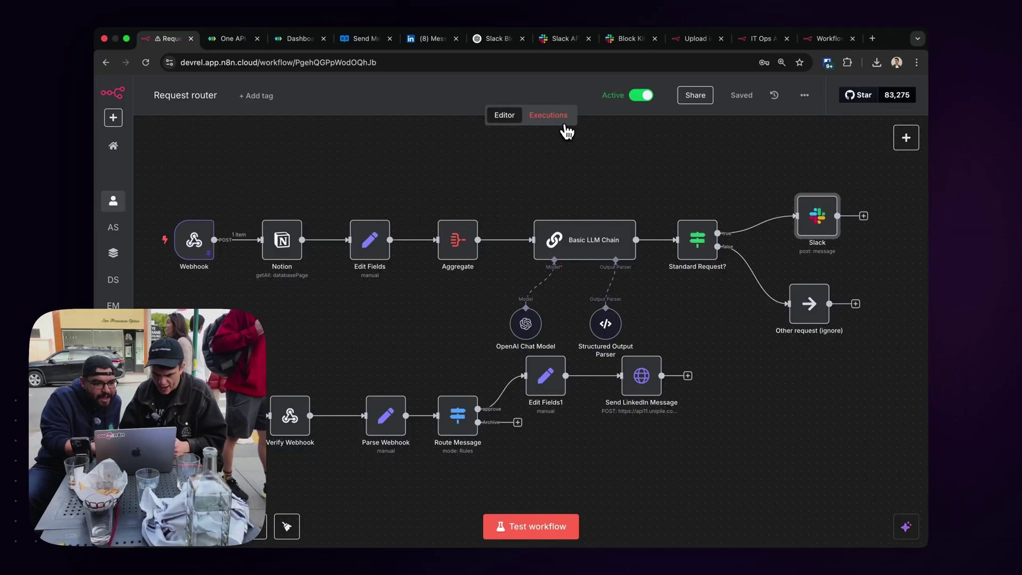
# Debug the failed 17:58:15 run in the editor with data unpinned and inspect Send LinkedIn Message.
pyautogui.click(560, 122)
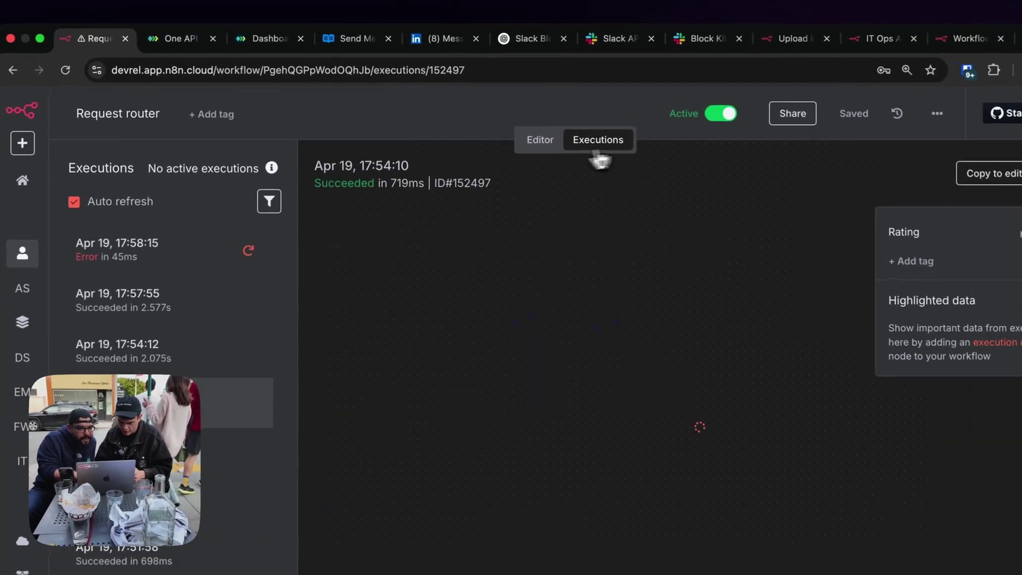
pyautogui.click(187, 245)
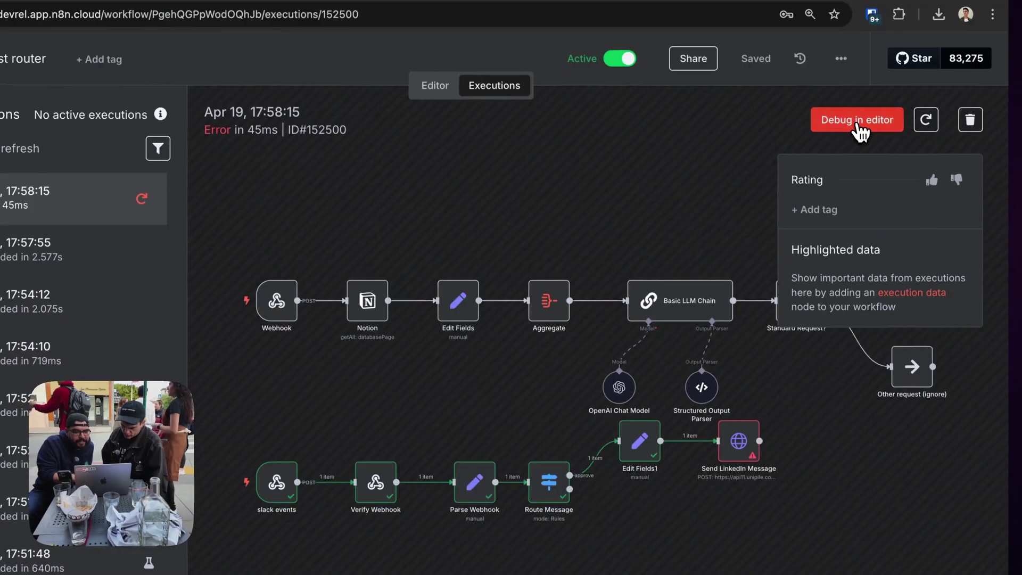
pyautogui.click(856, 121)
pyautogui.click(580, 415)
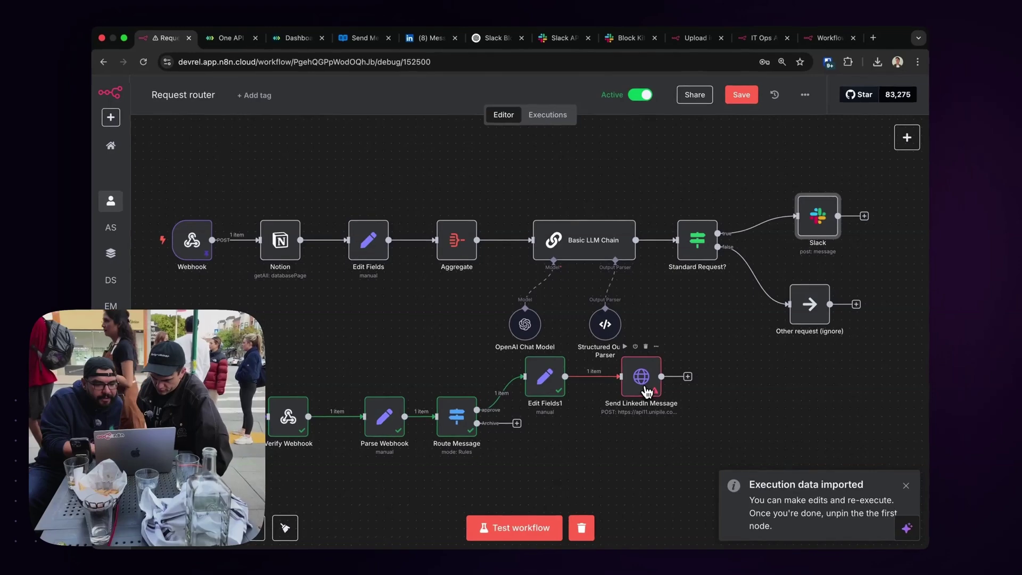
pyautogui.doubleClick(646, 391)
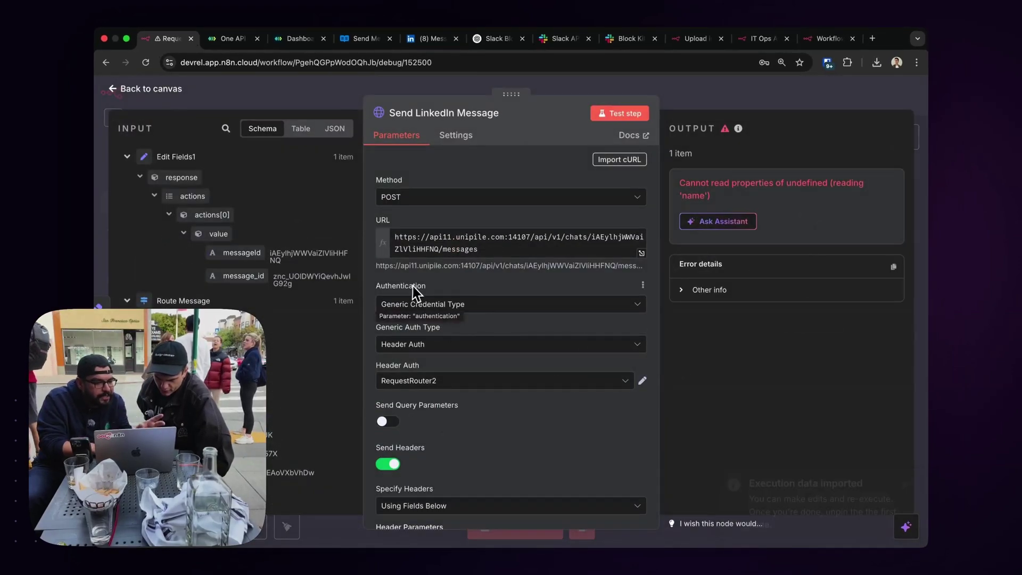
# Clear the old text value expression and map message_id from the input's message_id.
pyautogui.scroll(-10, 465, 303)
pyautogui.scroll(1, 465, 303)
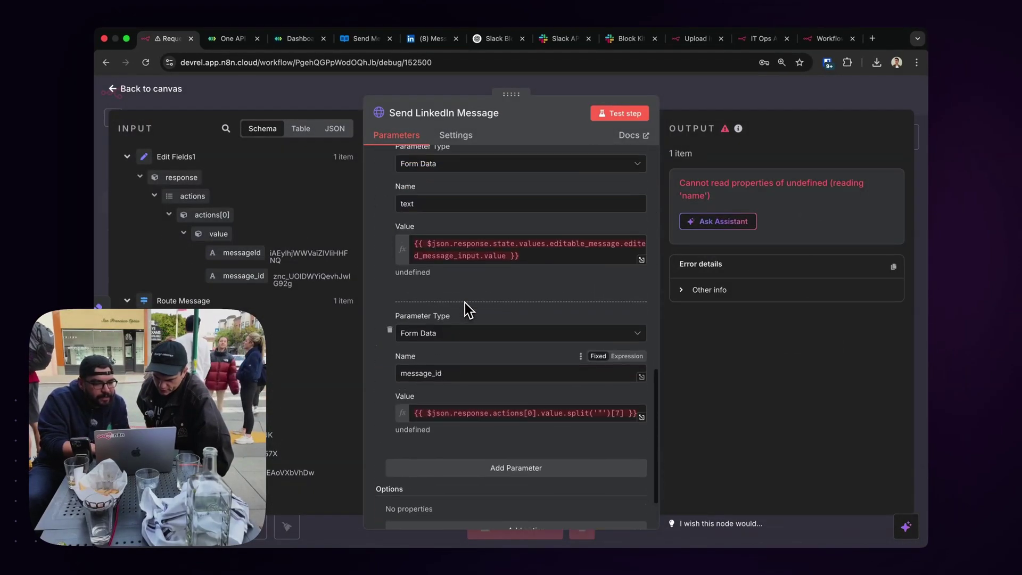
pyautogui.click(530, 258)
pyautogui.scroll(1, 454, 271)
pyautogui.press('super+a')
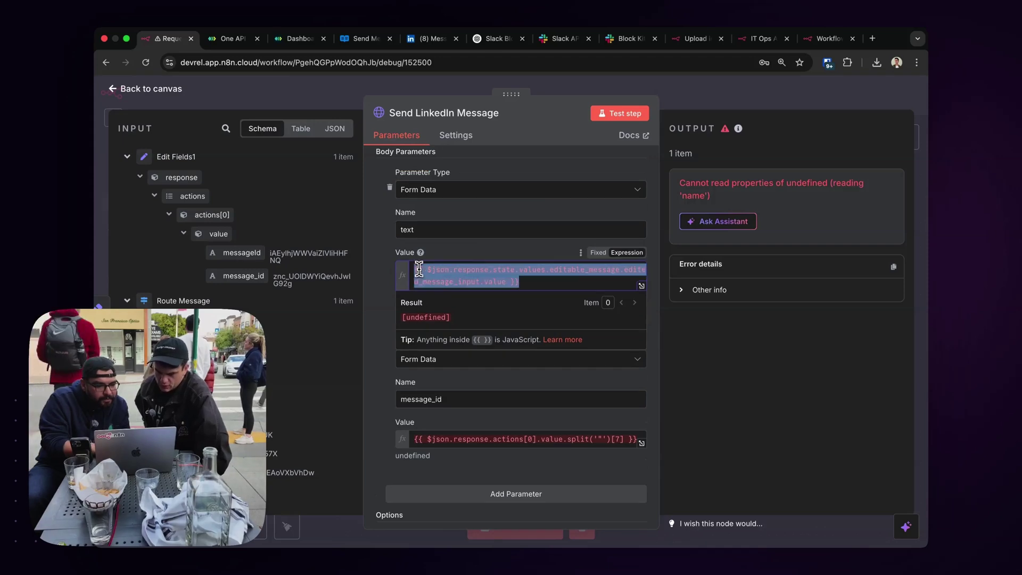
pyautogui.press('BackSpace')
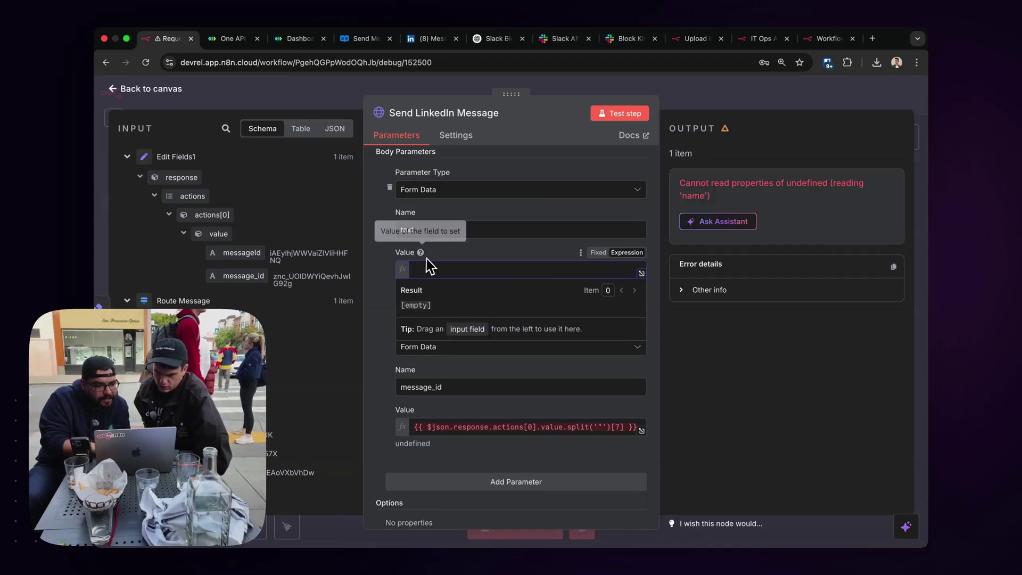
pyautogui.doubleClick(457, 427)
pyautogui.press('super+a')
pyautogui.moveTo(243, 275); pyautogui.dragTo(433, 425)
# Replace the hard-coded chat ID in the URL with the input's messageId between chats/ and /messages.
pyautogui.click(450, 273)
pyautogui.scroll(10, 450, 273)
pyautogui.click(452, 271)
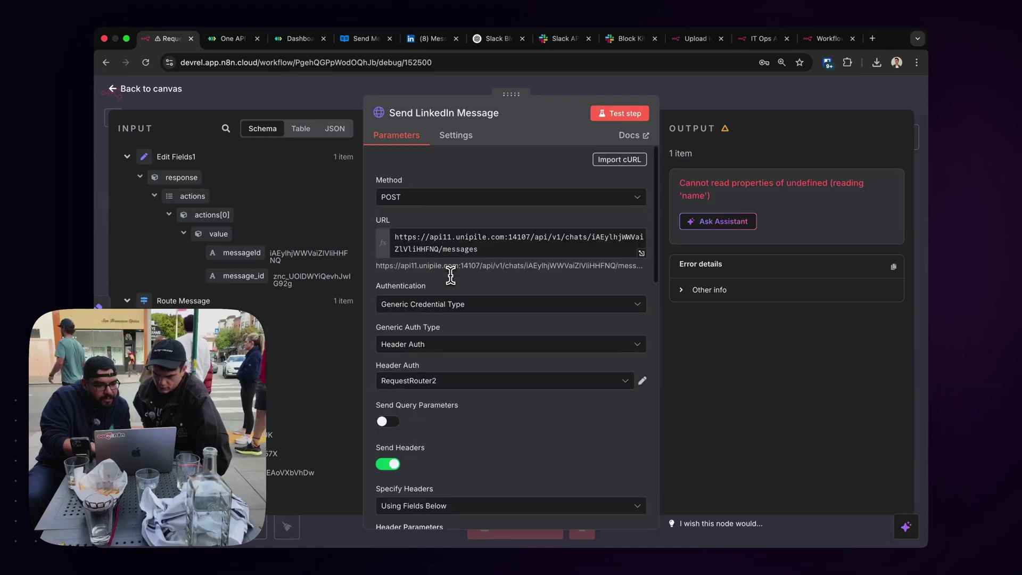
pyautogui.doubleClick(599, 237)
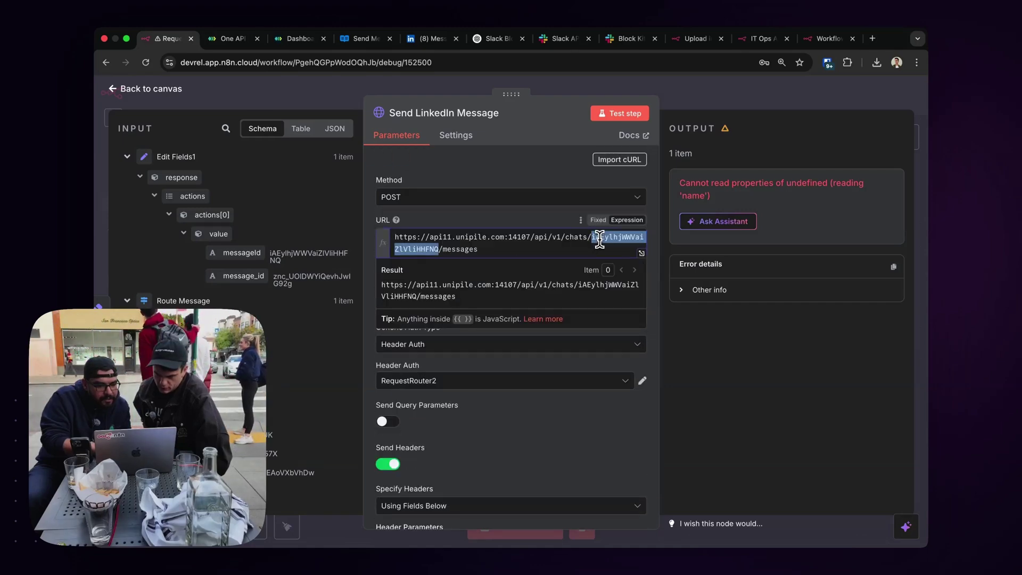
pyautogui.press('BackSpace')
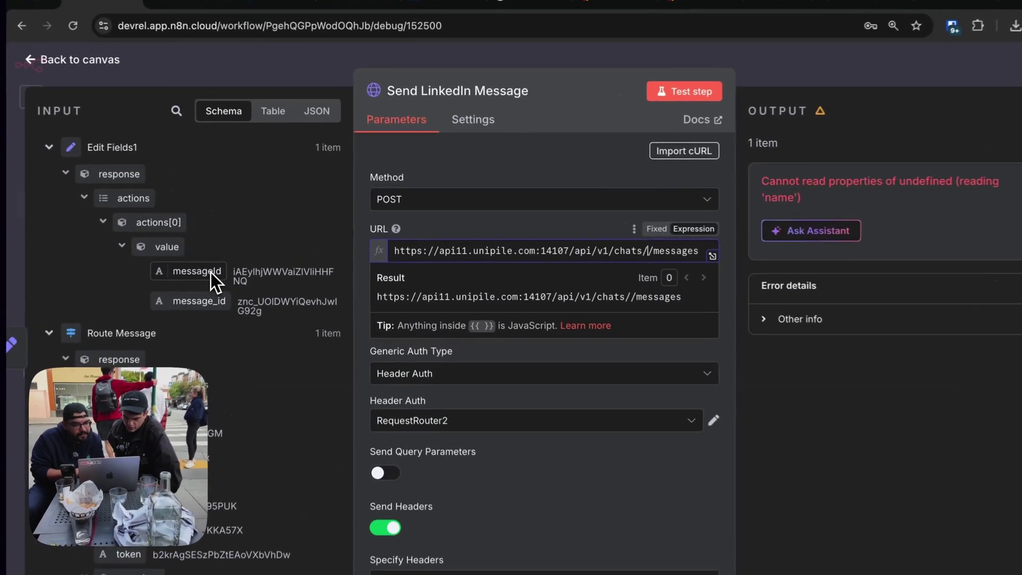
pyautogui.moveTo(260, 256); pyautogui.dragTo(616, 255)
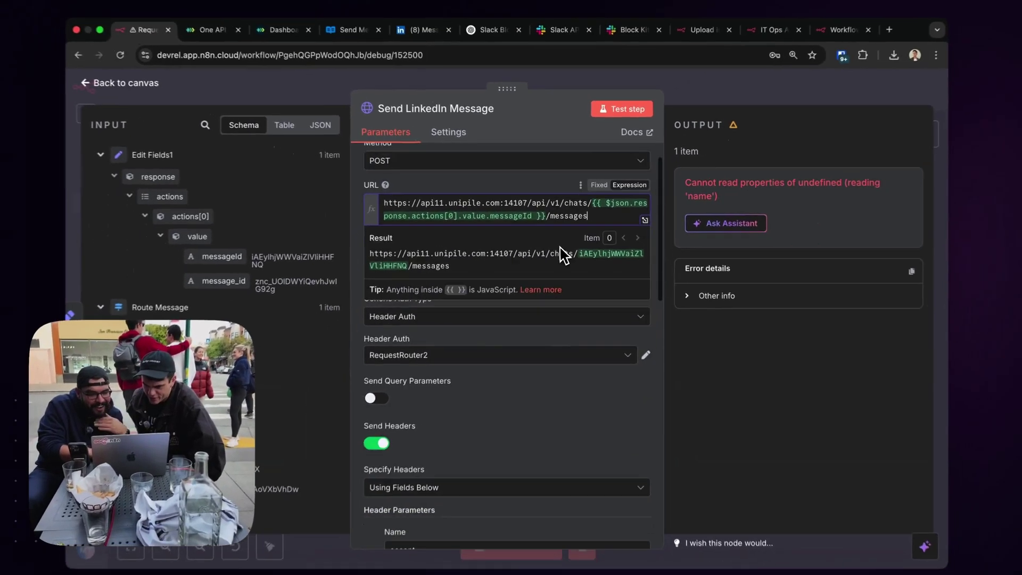
pyautogui.scroll(-5, 553, 302)
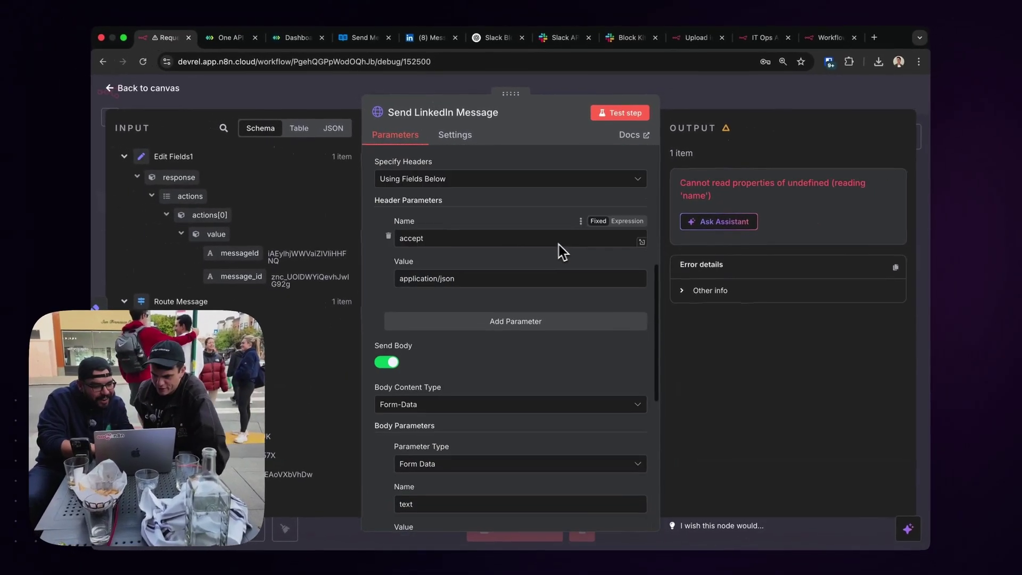
pyautogui.scroll(-20, 197, 295)
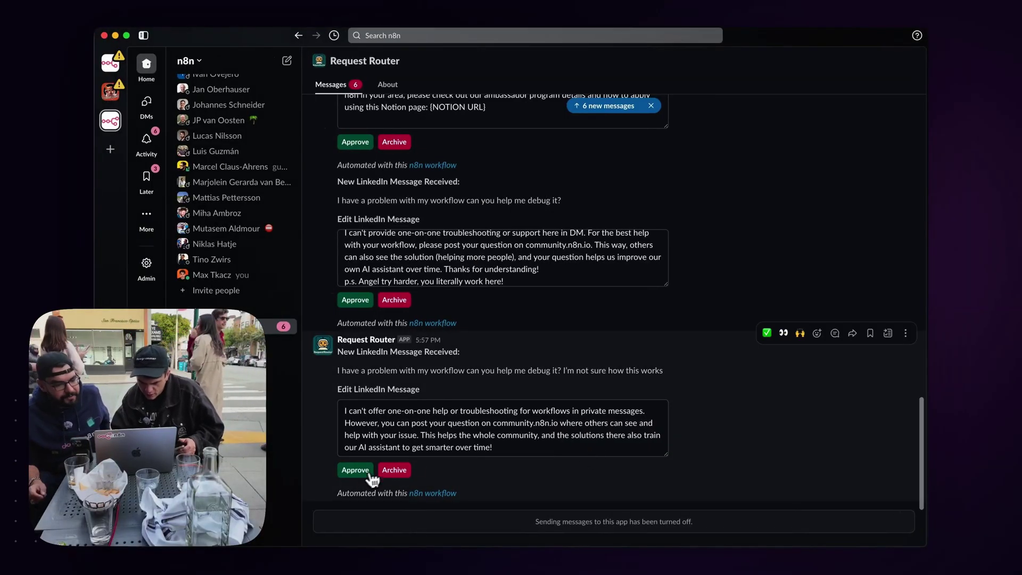
# Approve the newest edited LinkedIn reply under the Edit LinkedIn Message block.
pyautogui.click(355, 471)
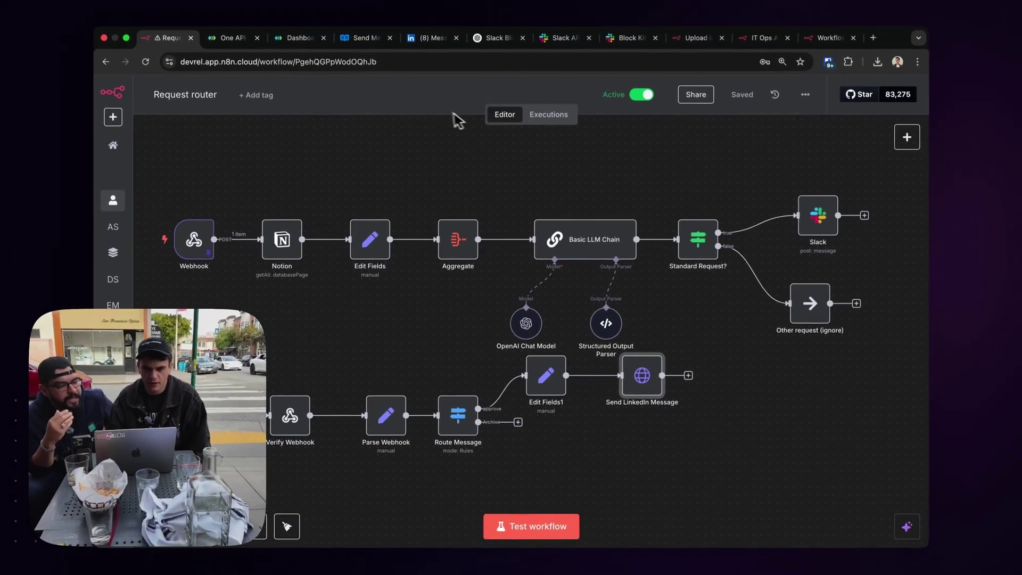
# Add a 'No Operation, do nothing' node after Route Message's Archive output, found by searching 'no o'.
pyautogui.scroll(-2, 468, 213)
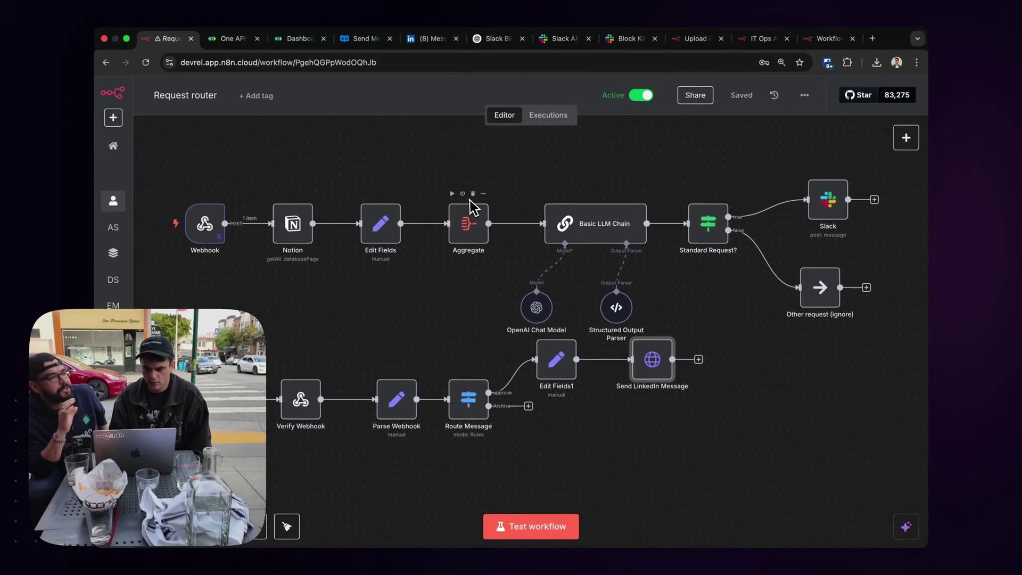
pyautogui.click(515, 397)
pyautogui.write('no o')
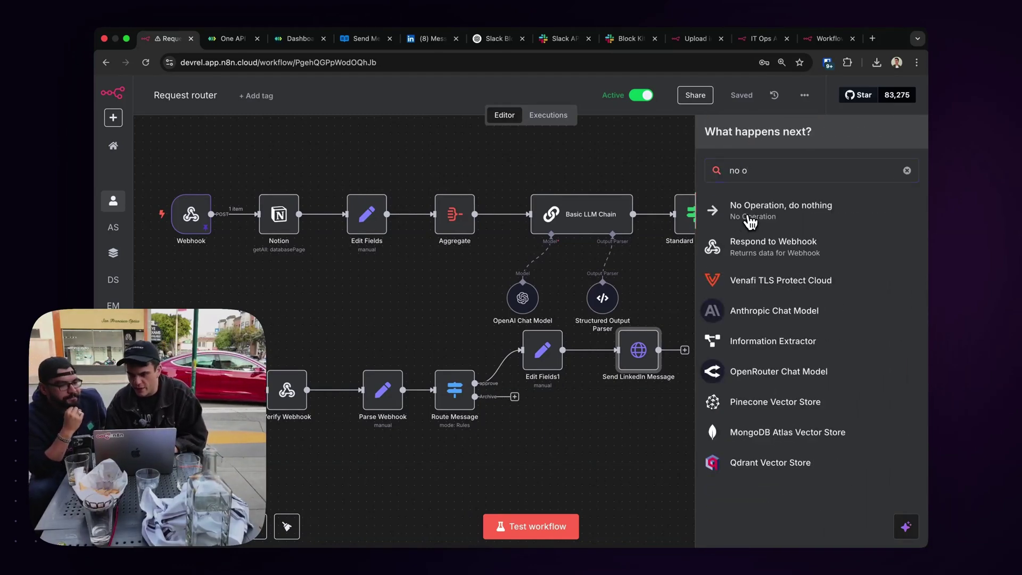
pyautogui.click(750, 221)
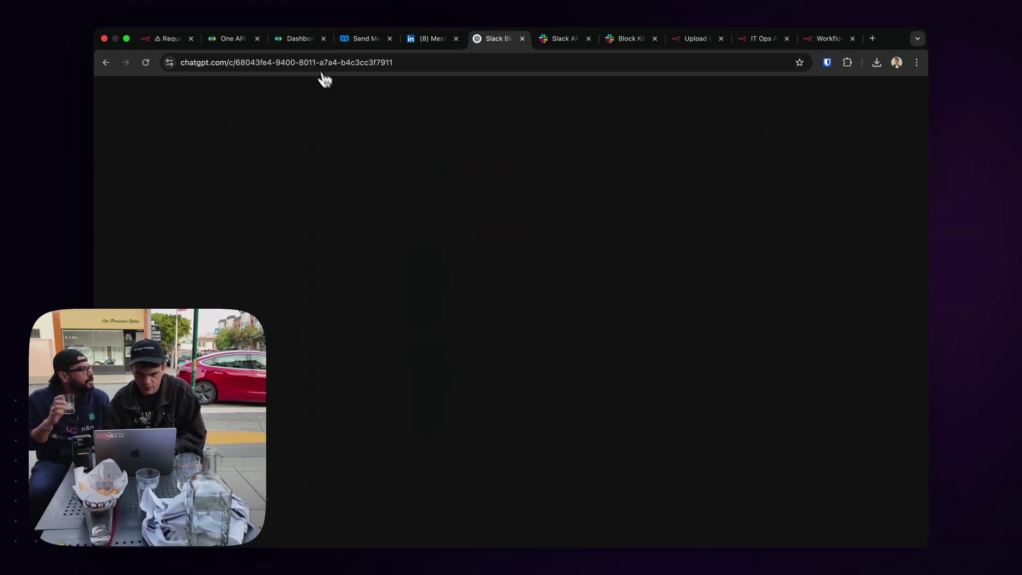
# Review the Unipile dashboard, website and send-messages docs tabs.
pyautogui.click(298, 39)
pyautogui.click(225, 44)
pyautogui.click(298, 39)
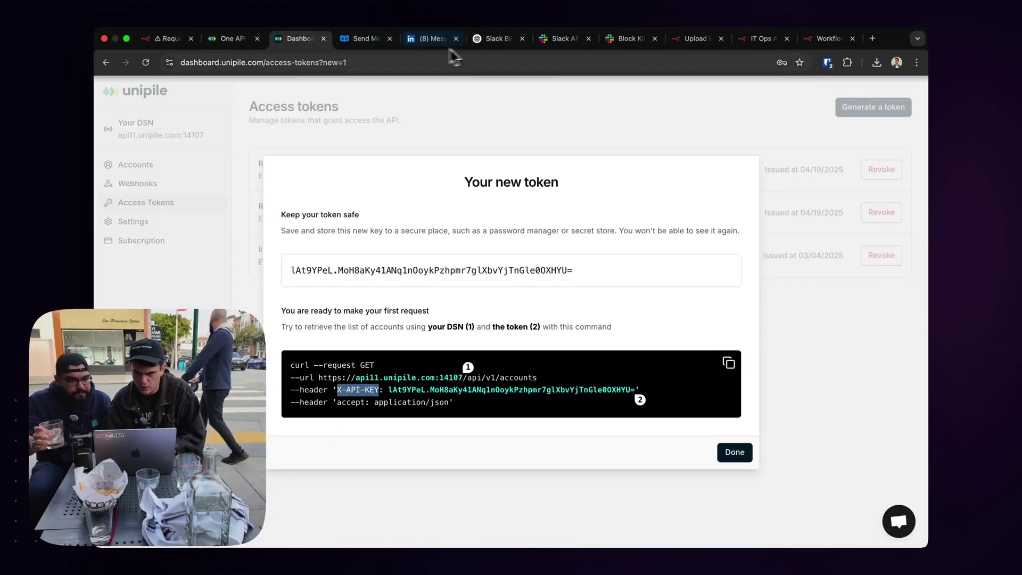
pyautogui.click(351, 38)
pyautogui.hotkey('ctrl', 'Tab')
pyautogui.hotkey('ctrl', 'Tab')
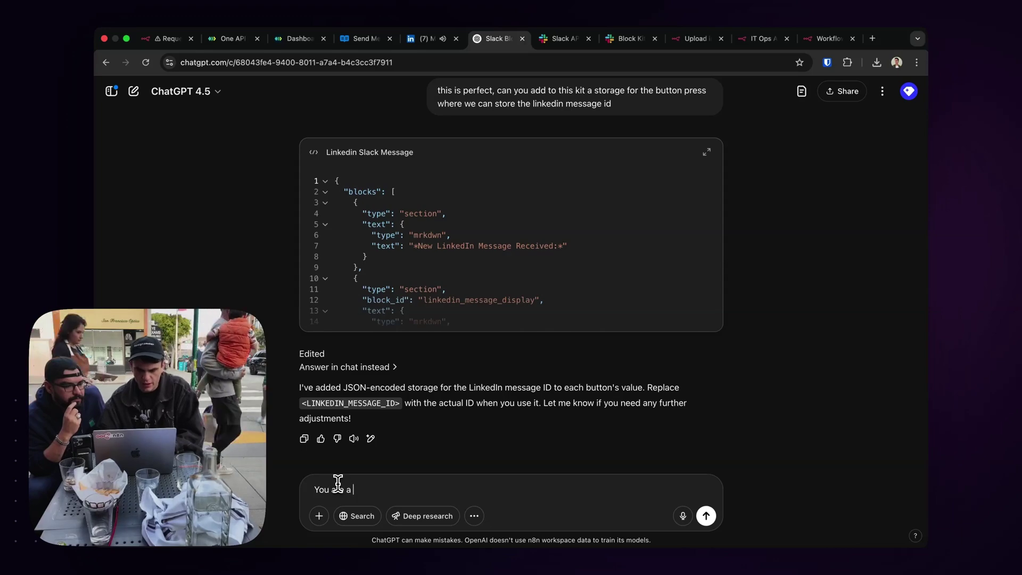
# Ask ChatGPT, with the pasted Unipile docs, whether a LinkedIn message can be archived.
pyautogui.write('unipile expert,')
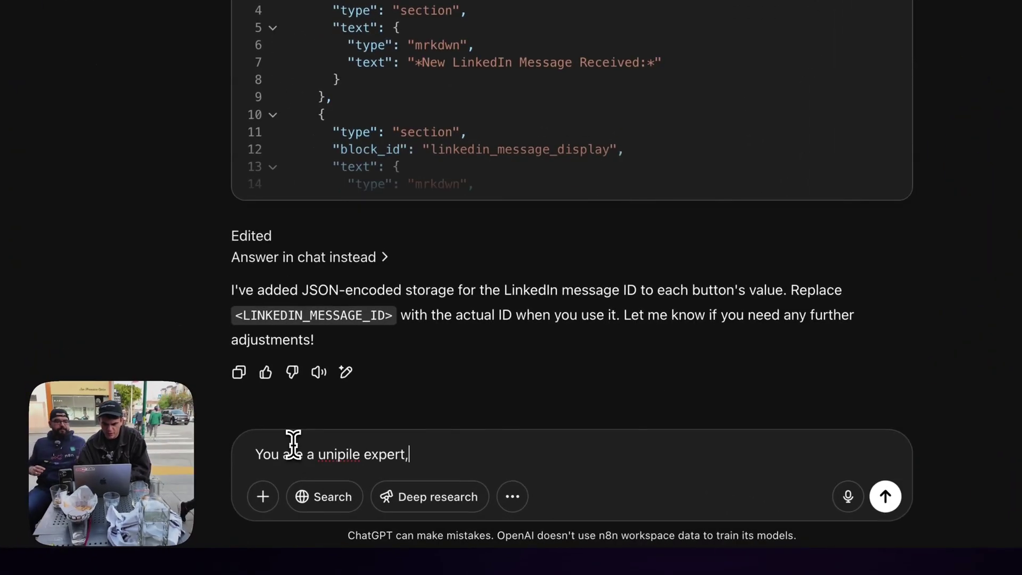
pyautogui.write(' here is unipile docs')
pyautogui.write('https://developer.unipile.com/docs')
pyautogui.hotkey('shift', 'Return')
pyautogui.hotkey('shift', 'Return')
pyautogui.write('Can I archive a ')
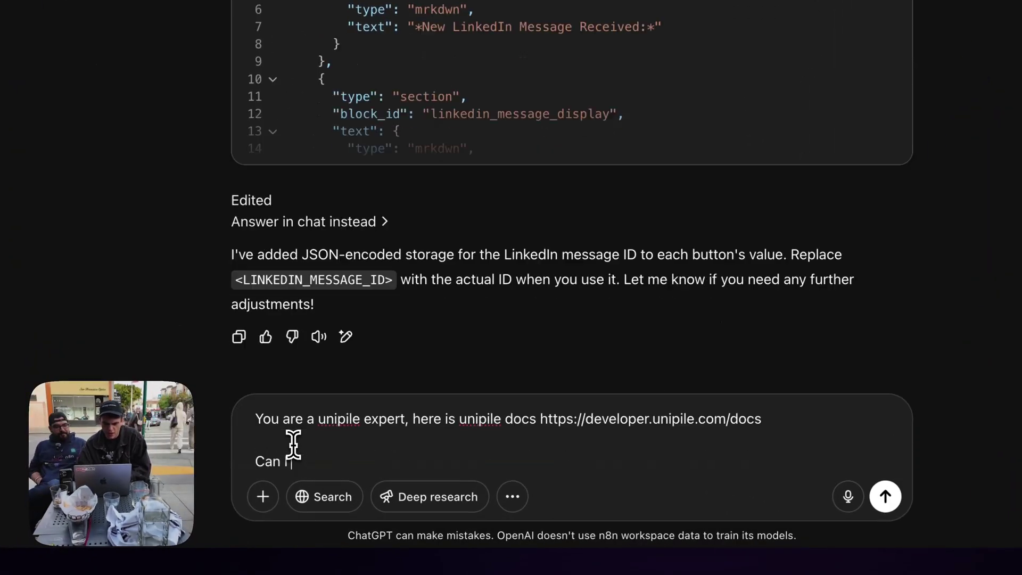
pyautogui.write('LinkedIN messag')
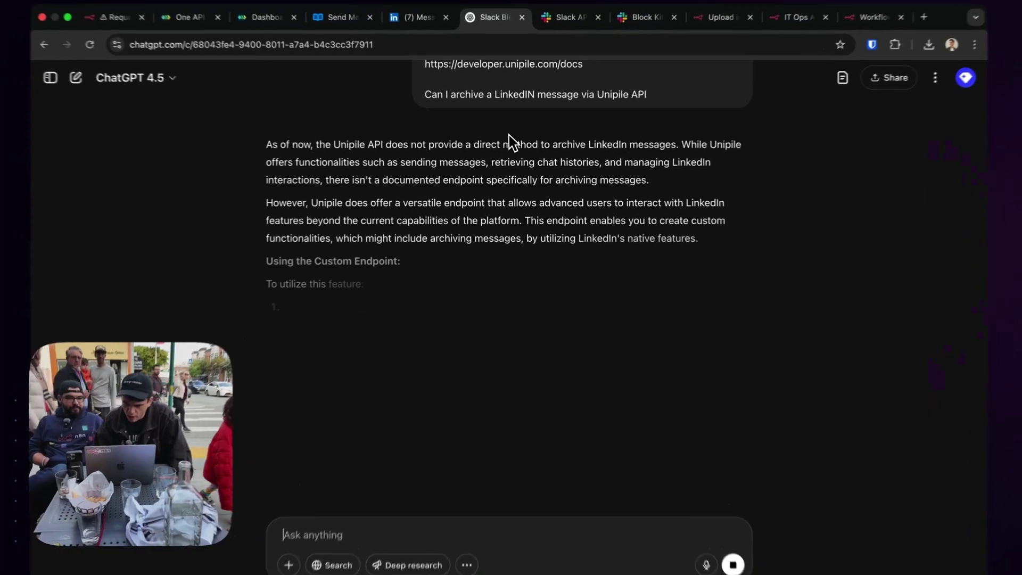
pyautogui.moveTo(299, 150); pyautogui.dragTo(532, 375)
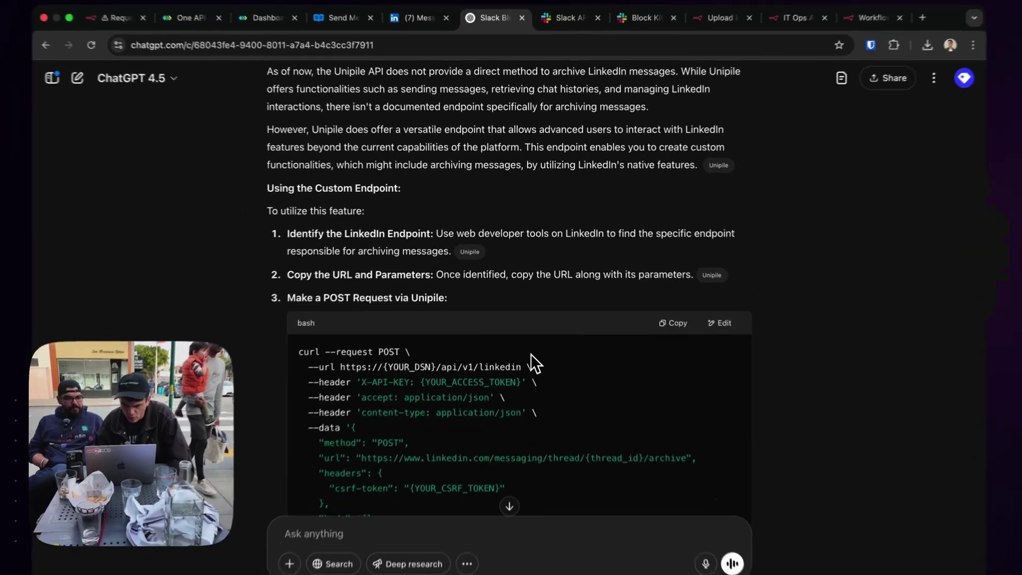
pyautogui.scroll(2, 387, 222)
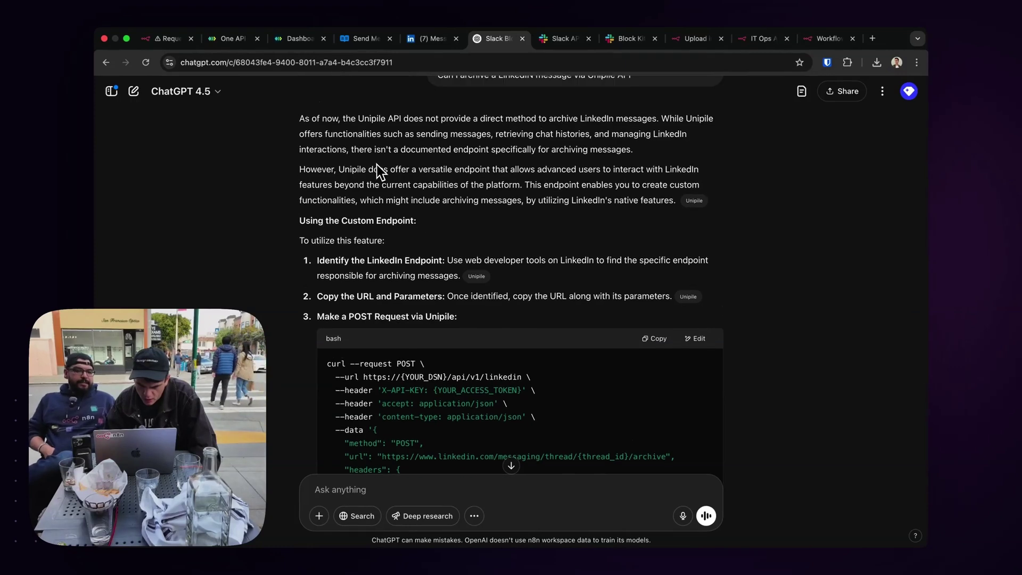
pyautogui.scroll(-7, 406, 220)
pyautogui.scroll(20, 406, 221)
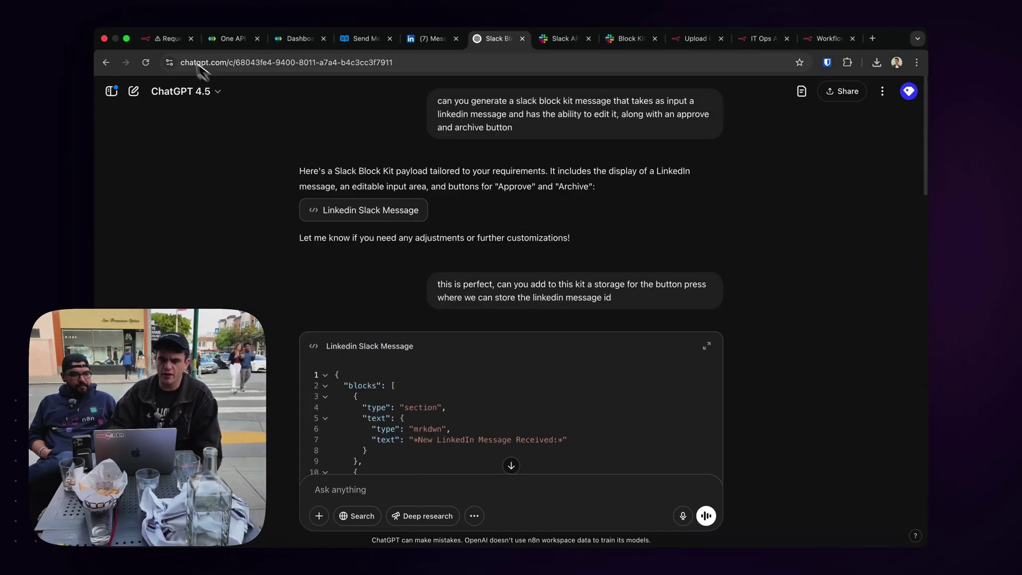
pyautogui.click(168, 39)
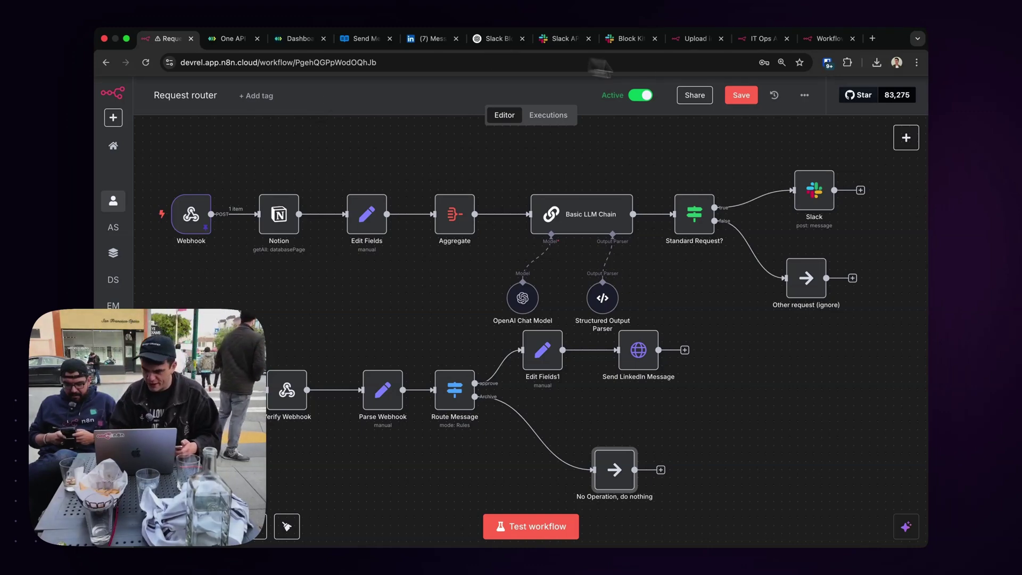
# Save the Request router workflow with its Archive → No Operation branch using Cmd+S.
pyautogui.press('super+s')
pyautogui.moveTo(539, 263)
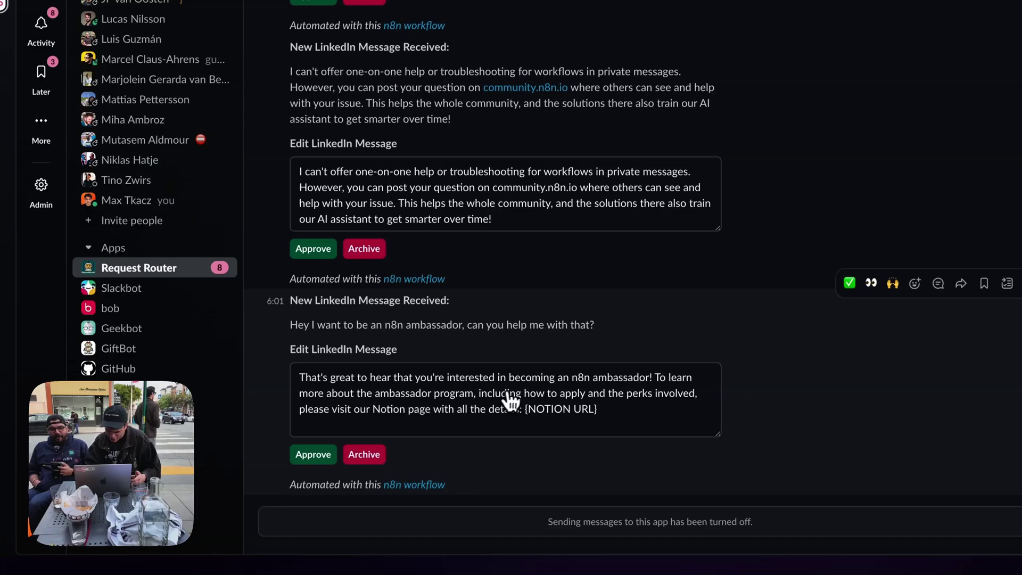
# Approve the edited LinkedIn reply to the n8n ambassador question in Slack.
pyautogui.click(312, 456)
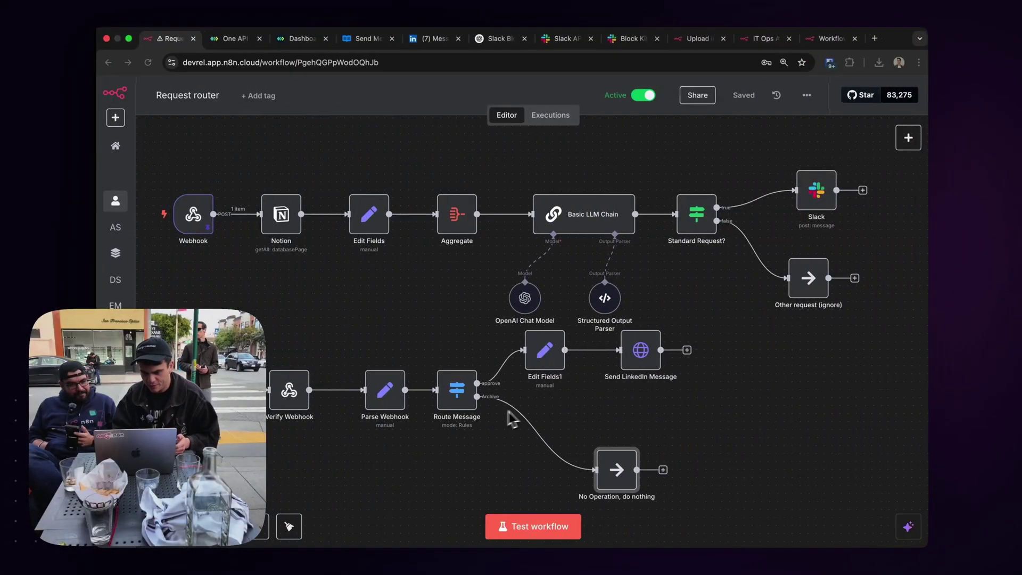
# Move the No Operation node up-left beneath Route Message and save the workflow.
pyautogui.moveTo(633, 467); pyautogui.dragTo(562, 452)
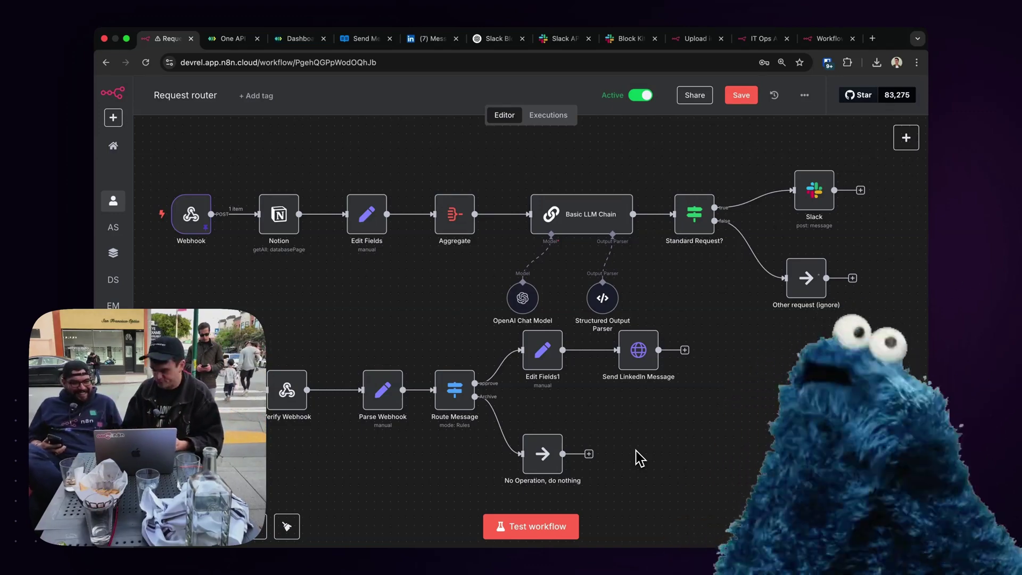
pyautogui.click(748, 97)
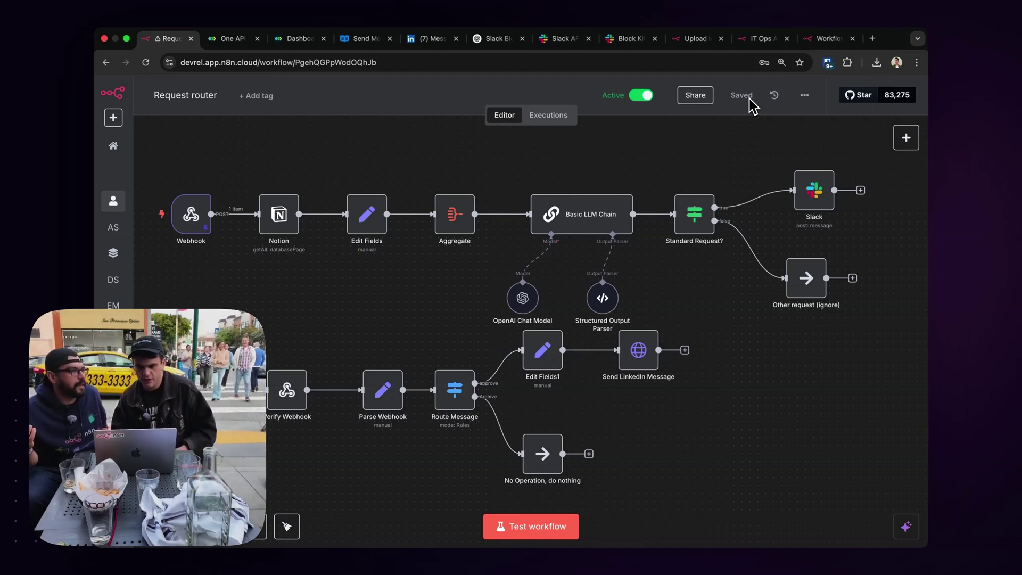
pyautogui.scroll(-1, 159, 130)
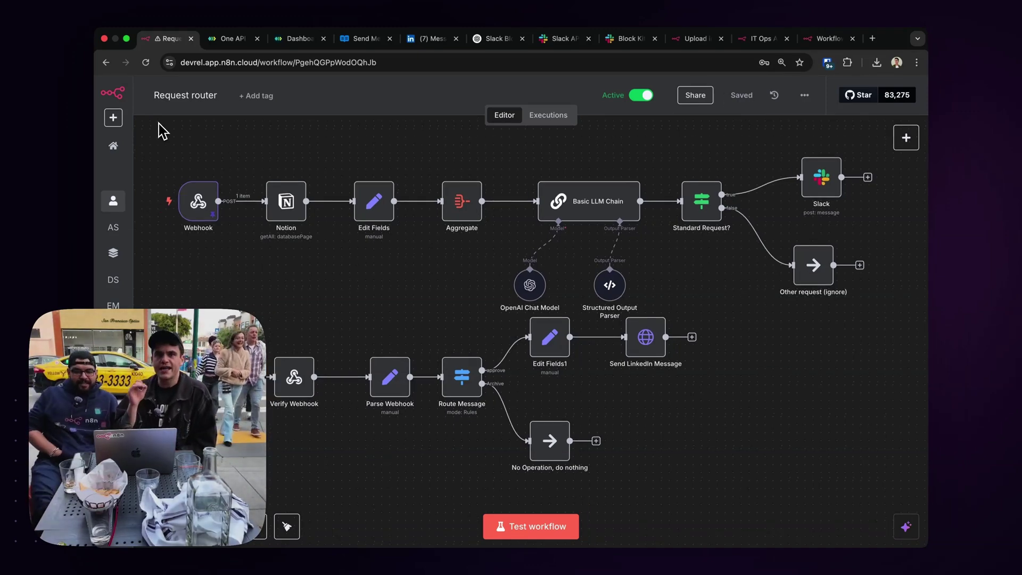